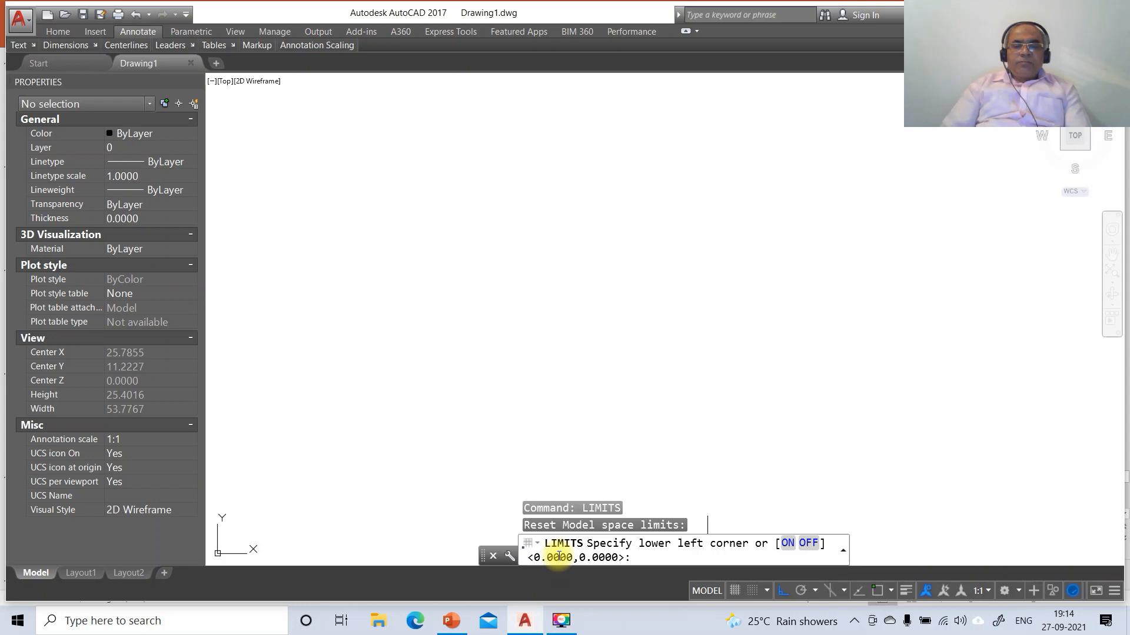
- Set the drawing limits from the origin to 297,210 and zoom to show the whole drawing area
key(Return)
text(297)
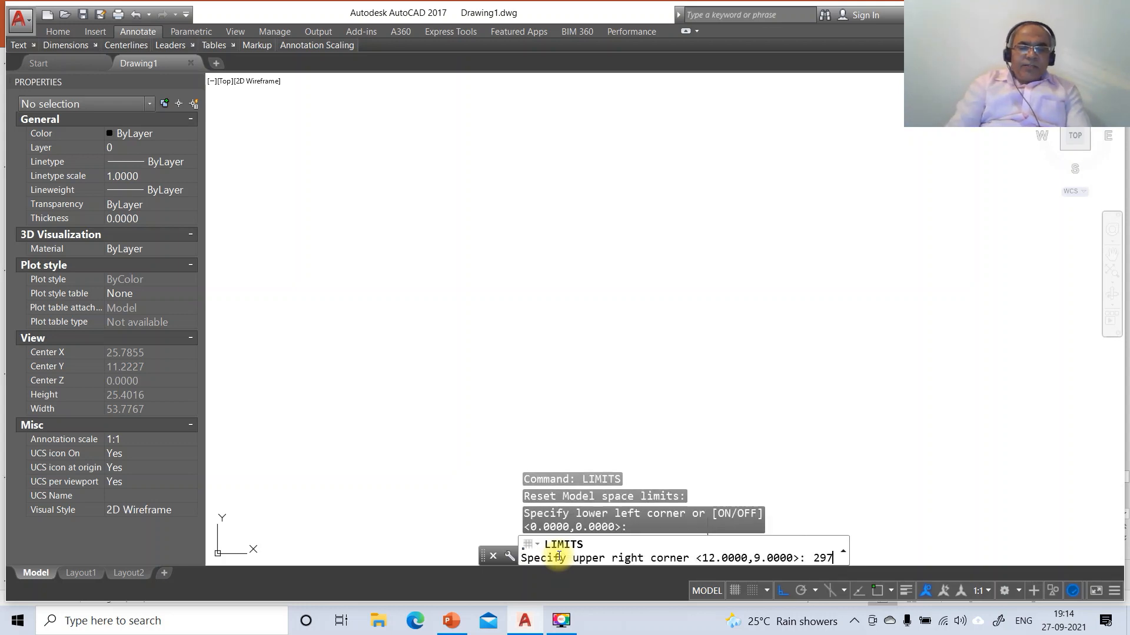
text(,210)
key(Return)
text(z)
key(Return)
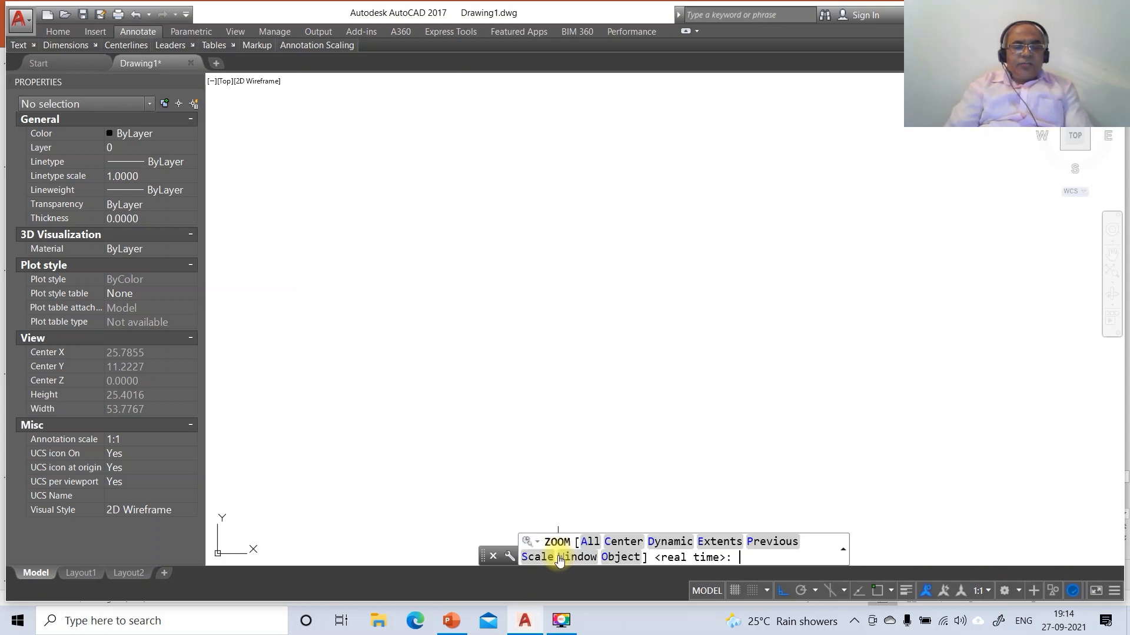
text(a)
key(Return)
- Draw the sheet border's lower edge as a horizontal line 297 long
text(L)
key(Return)
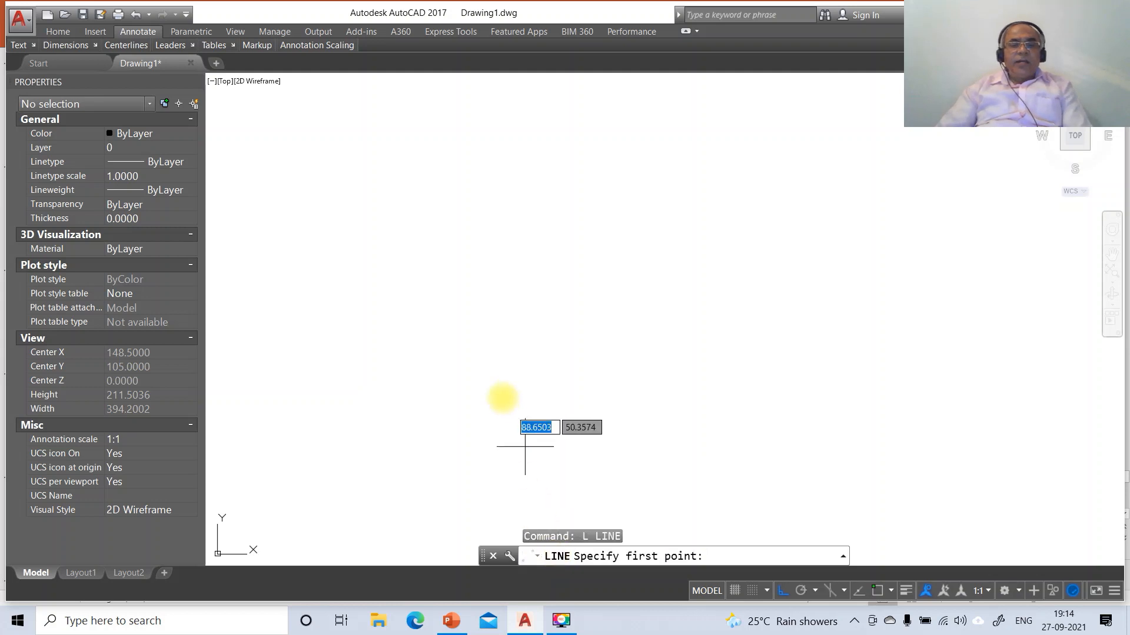
click(226, 487)
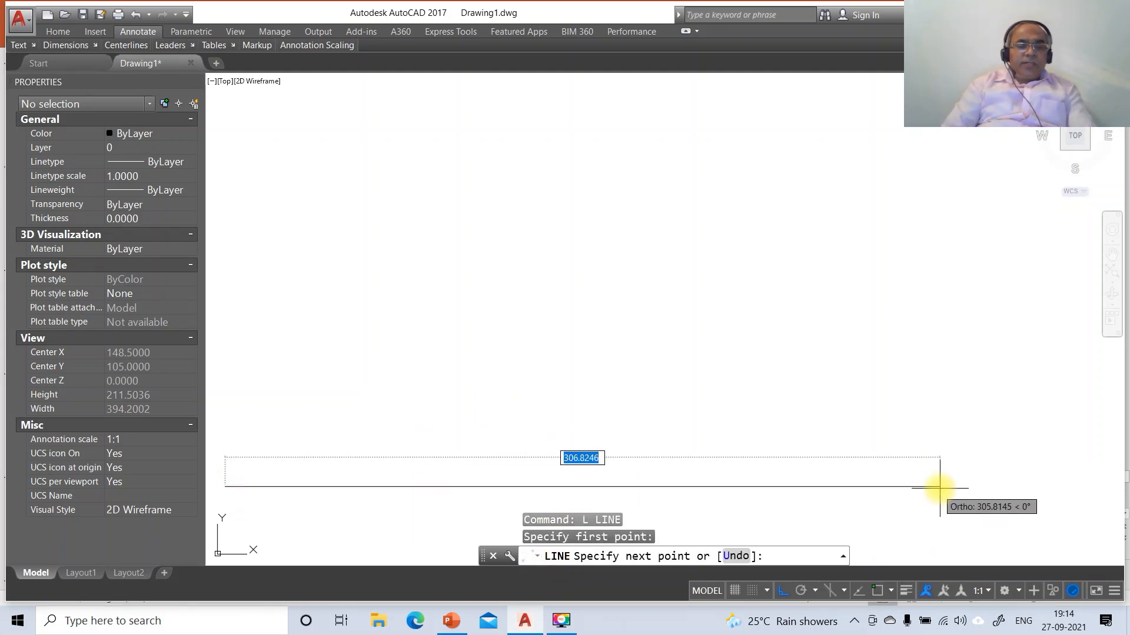
text(297)
key(Return)
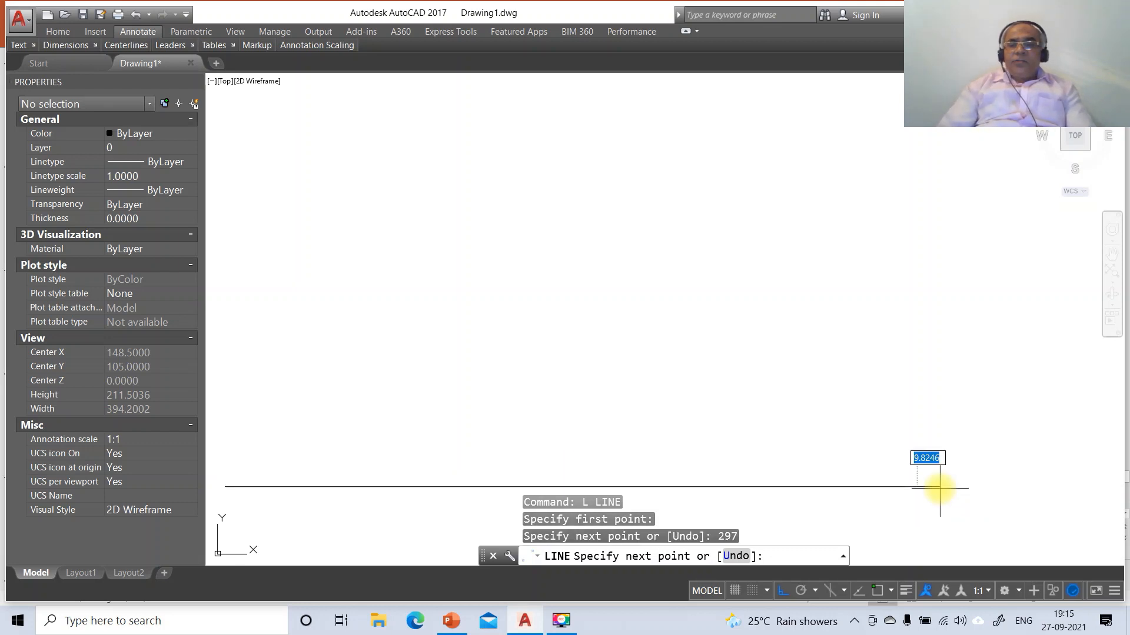
click(944, 155)
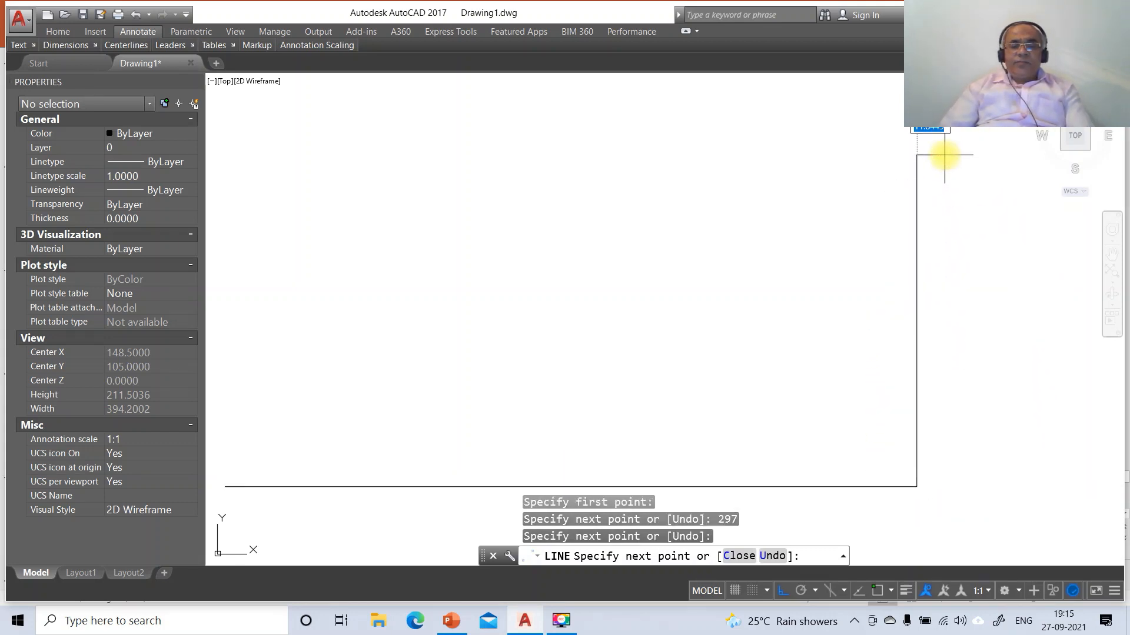
text(U)
key(Return)
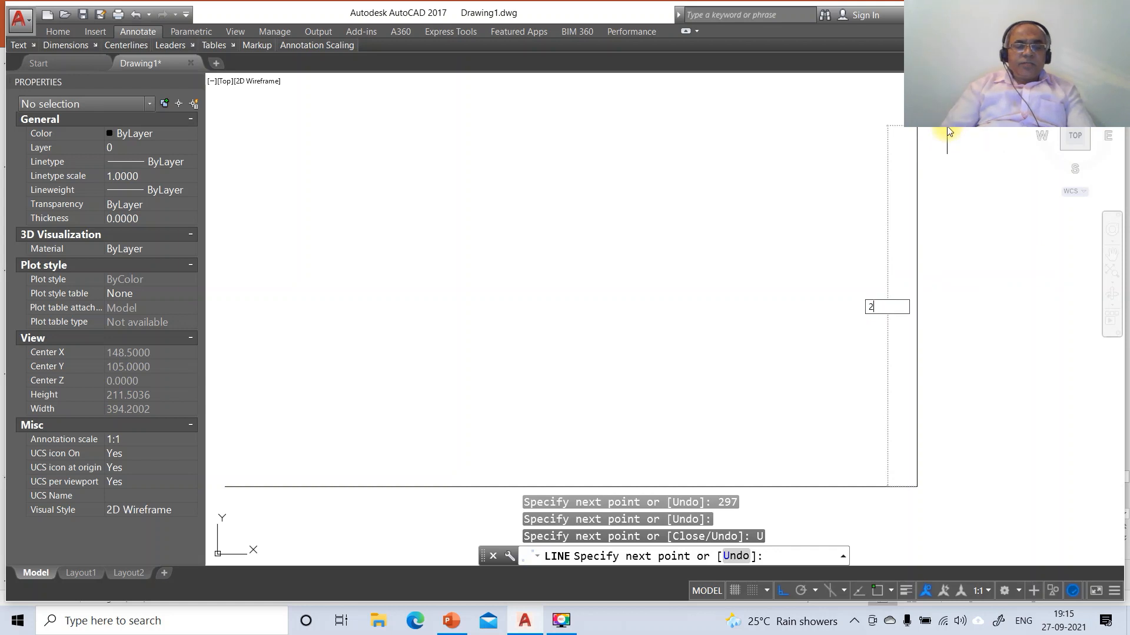
- Complete the rectangular border with a 210 upward edge and a 297 edge back, closing the outline at its start
key(Return)
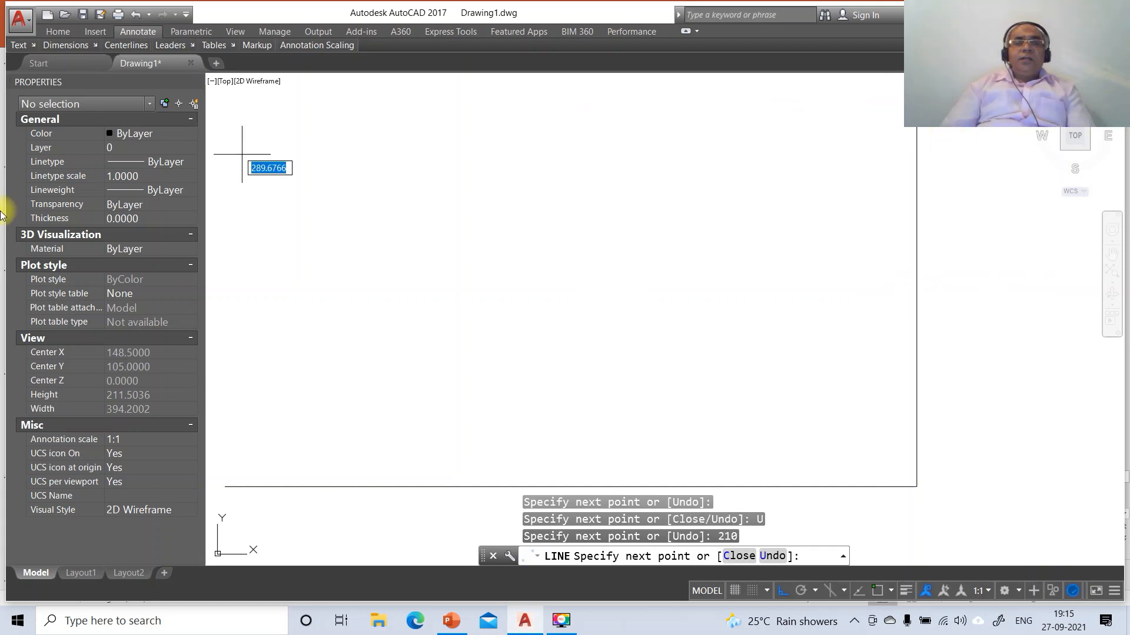
text(297)
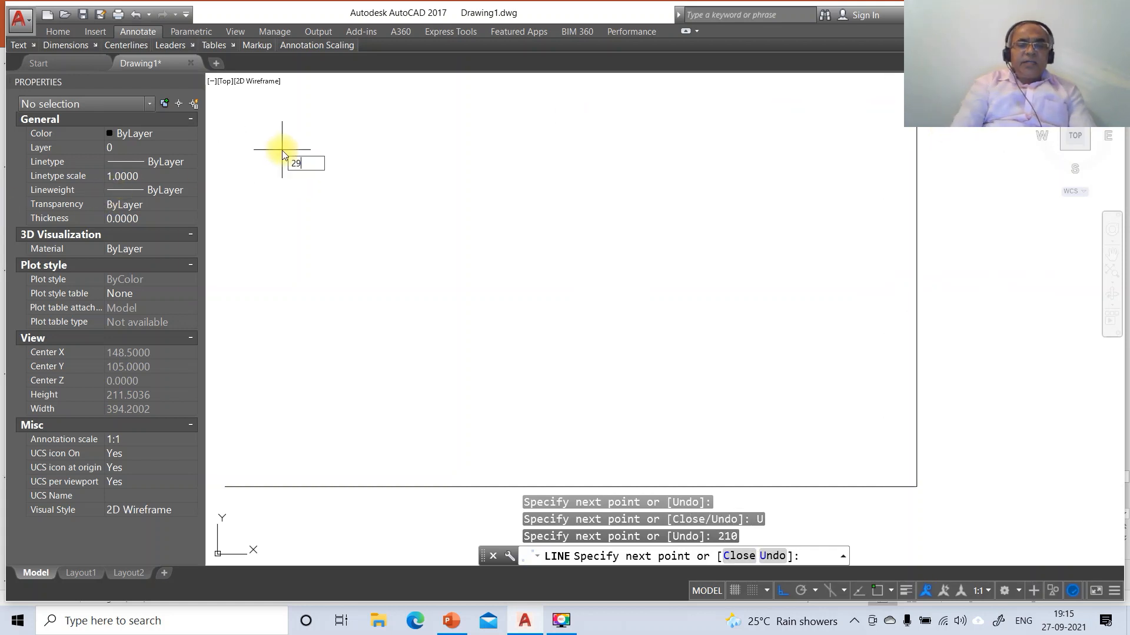
key(Return)
text(c)
key(Return)
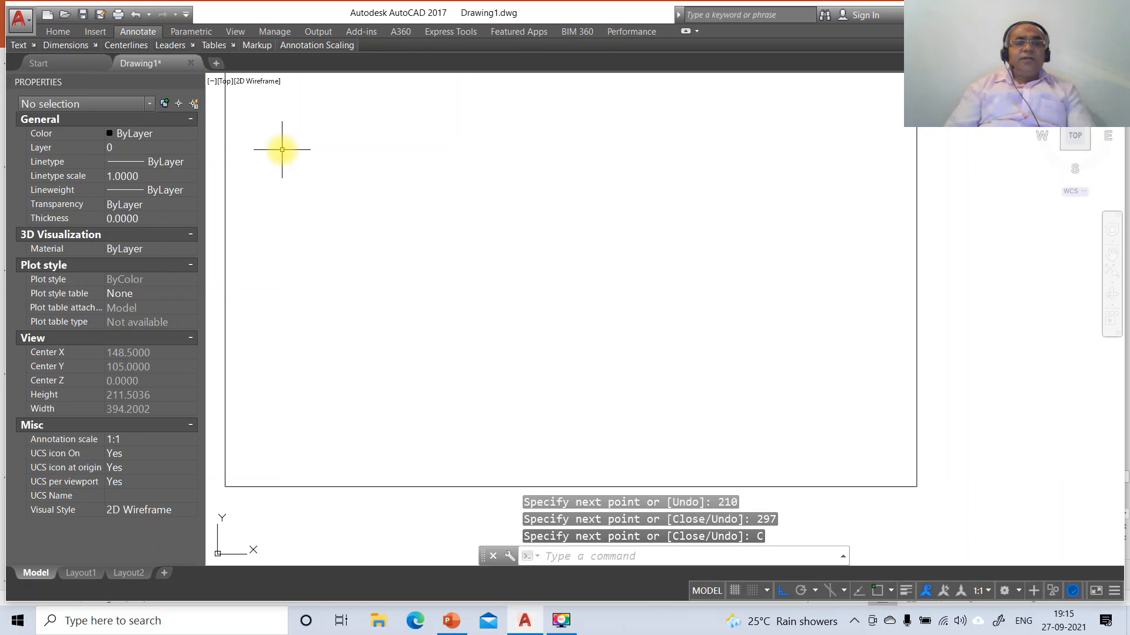
- Zoom to the border's extents and scale the view by a factor of .6x
text(z)
key(Return)
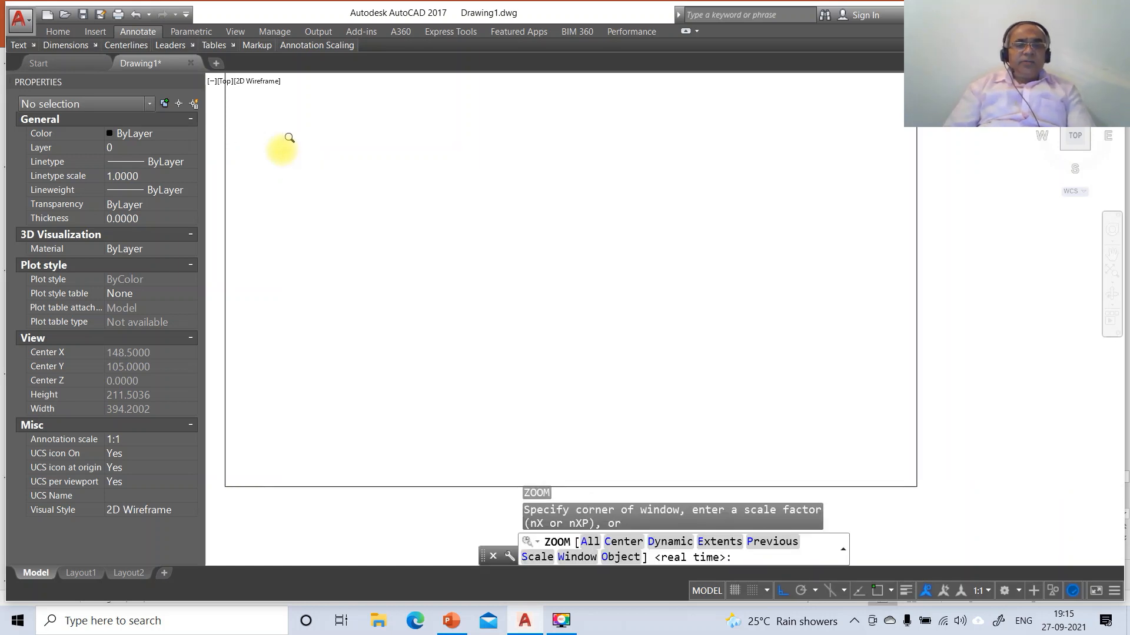
drag(283, 143, 289, 138)
text(e)
key(Return)
text(z)
key(Return)
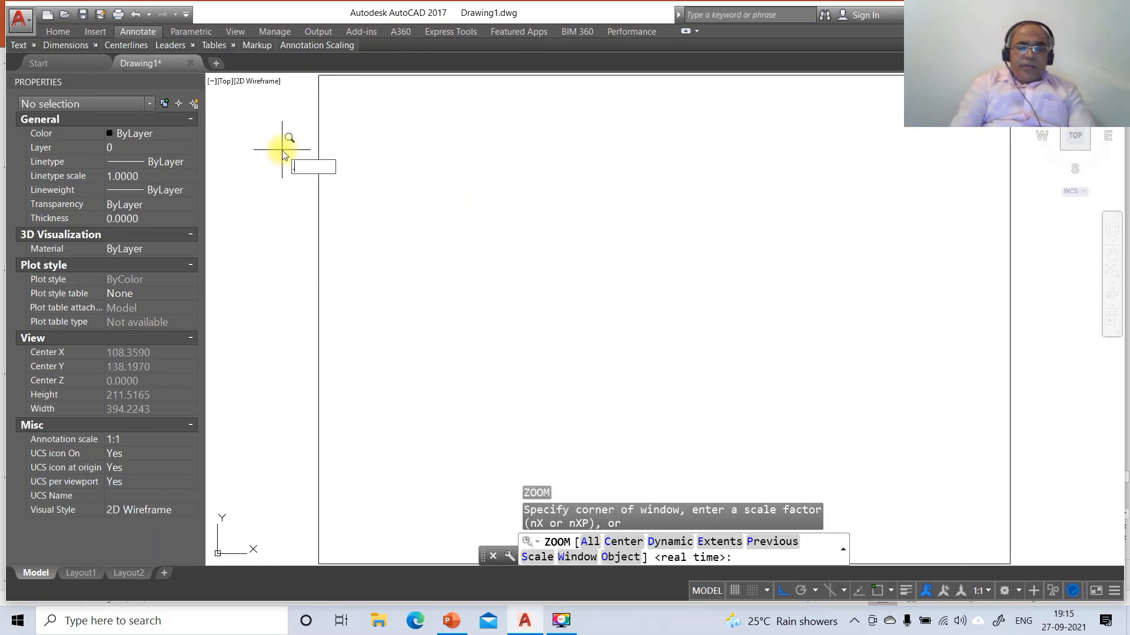
text(.6x)
key(Return)
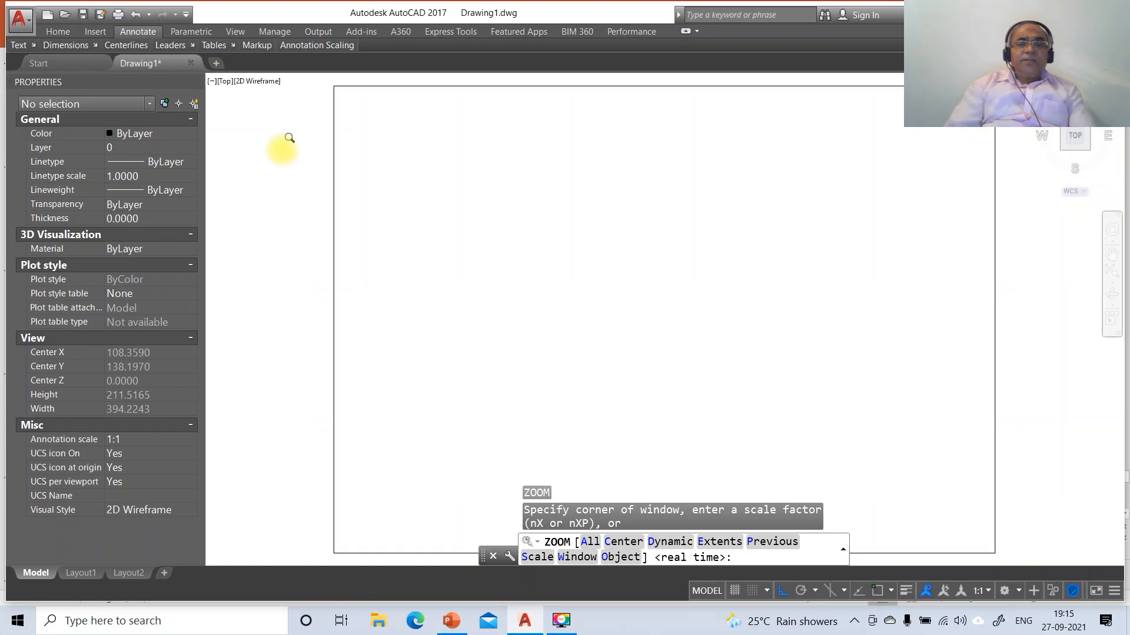
- Open the layer manager and create two layers named XY and AXIS
text(l)
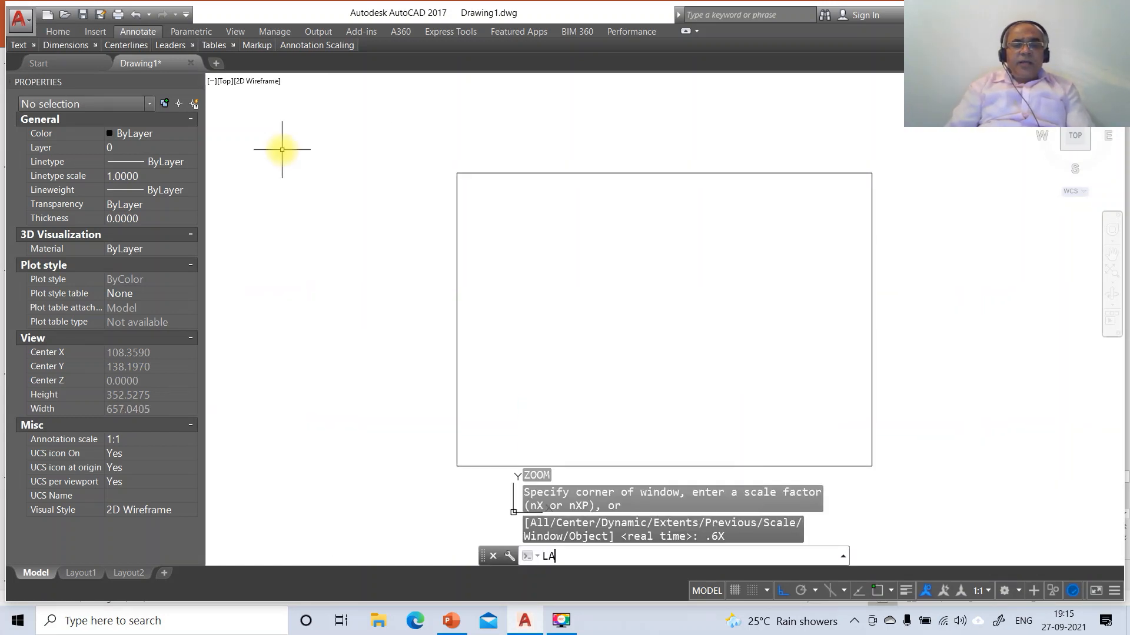
text(a)
key(Return)
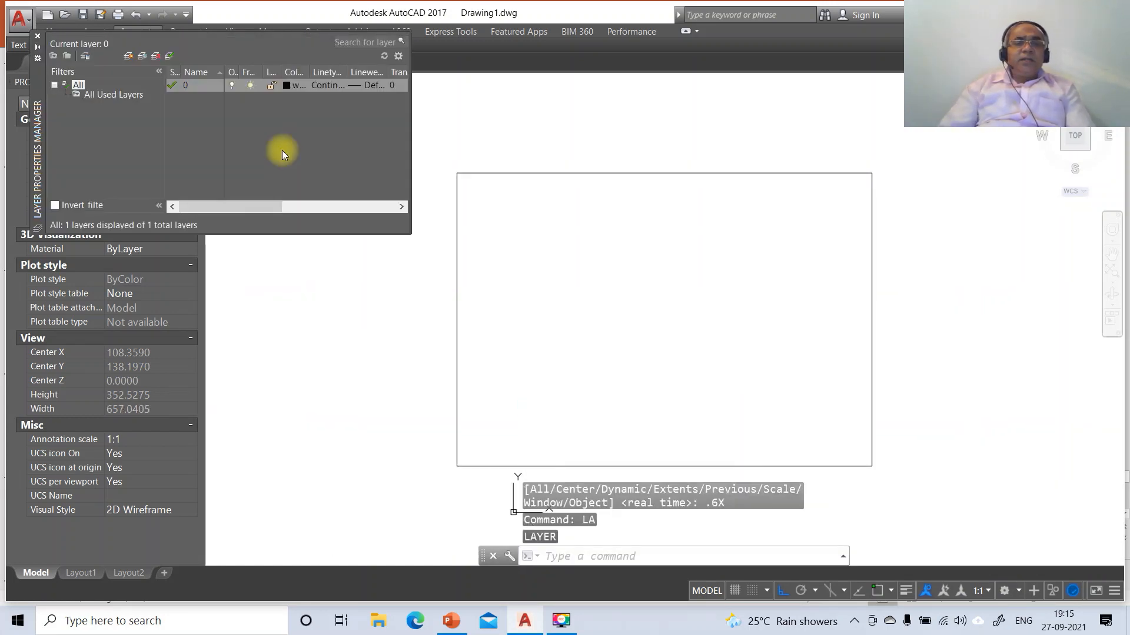
click(128, 56)
text(XY AXIS)
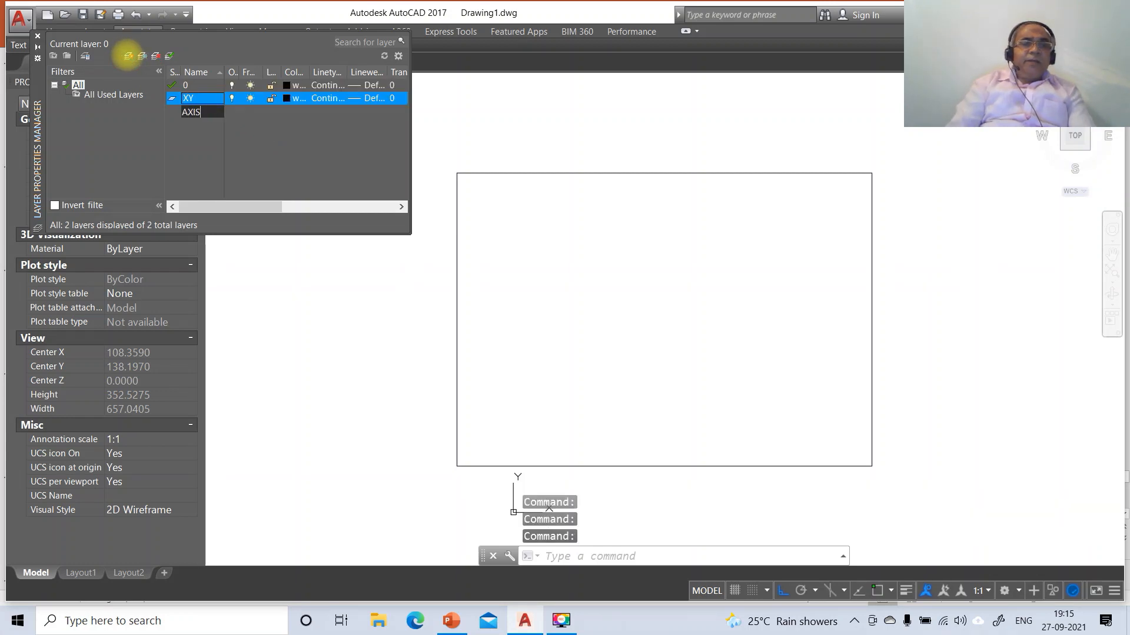
key(Return)
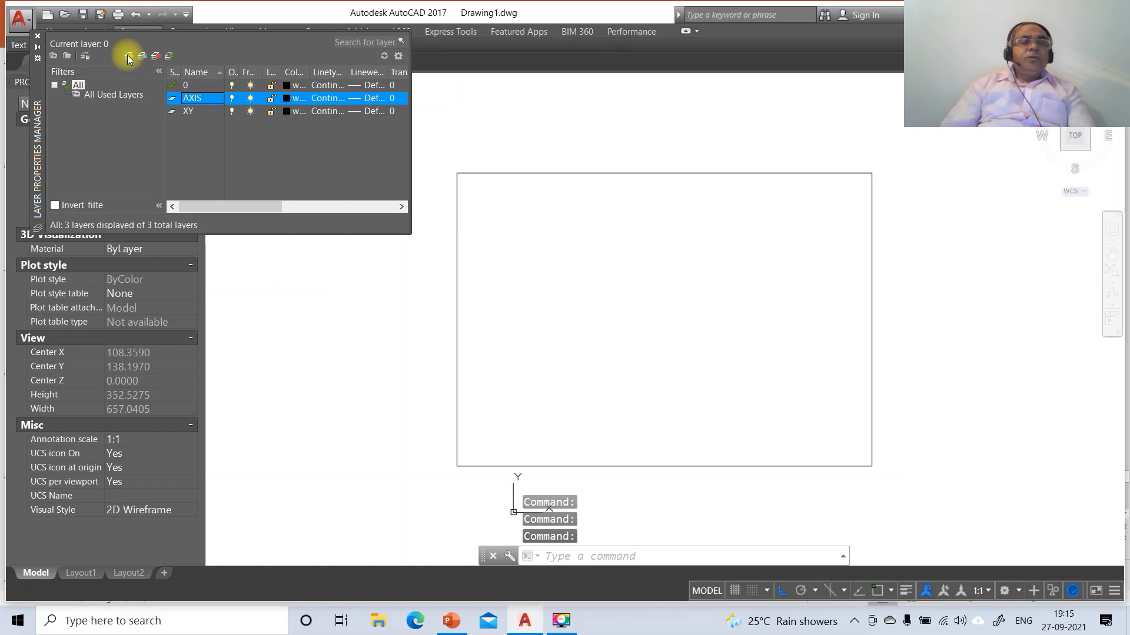
- Add two layers named FV and TV
click(128, 56)
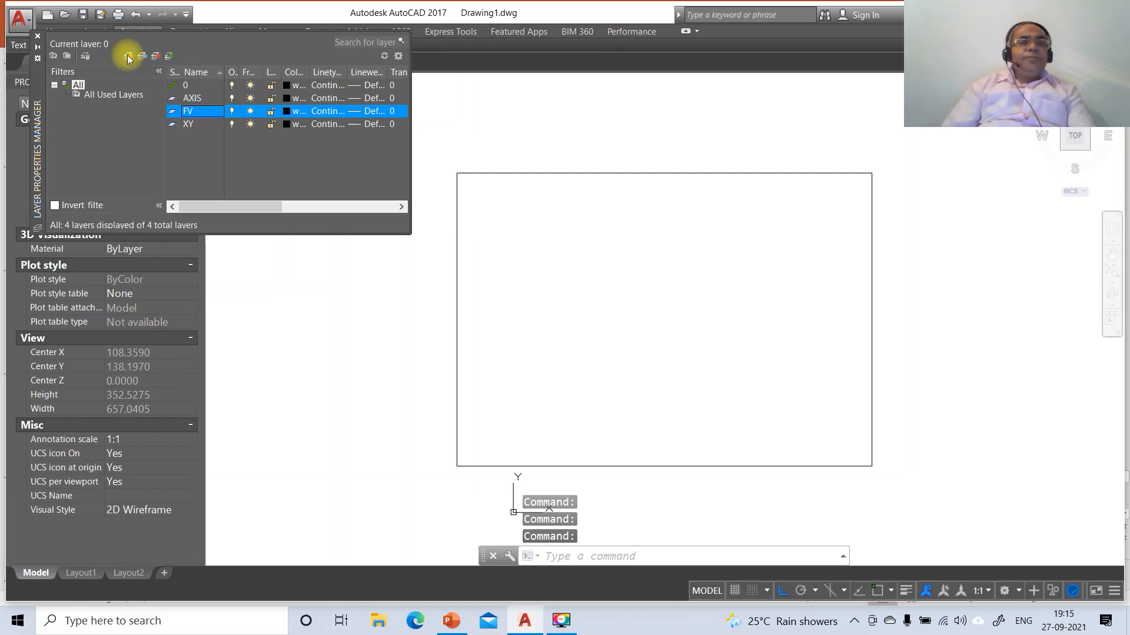
click(129, 56)
text(TV)
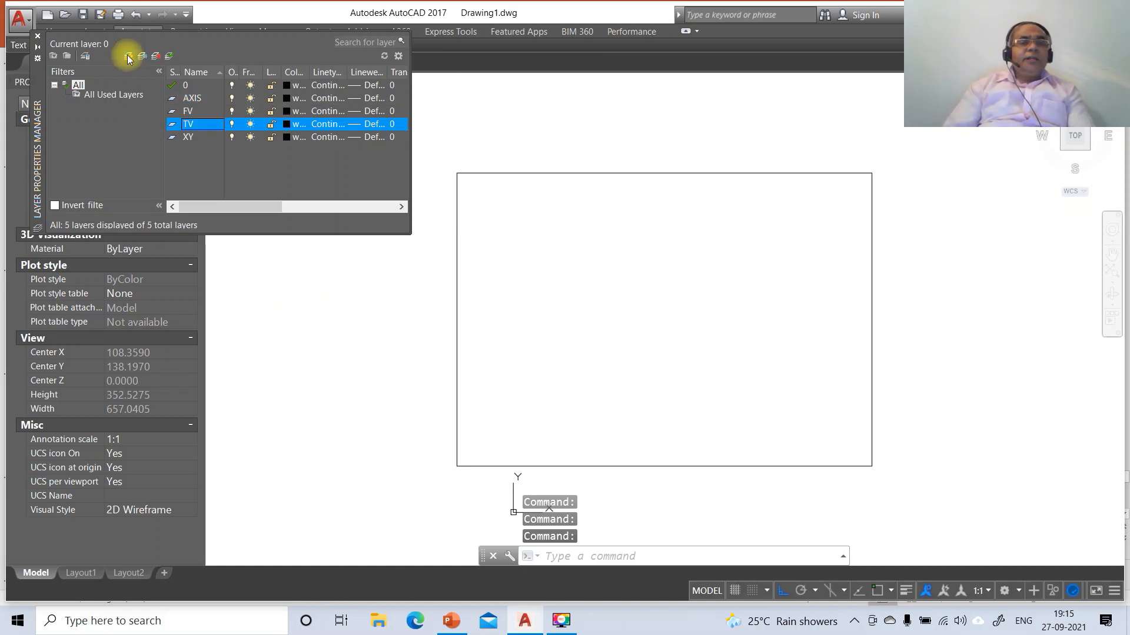
- Add two layers for hidden lines, with names beginning FV HID and TV HID
click(129, 56)
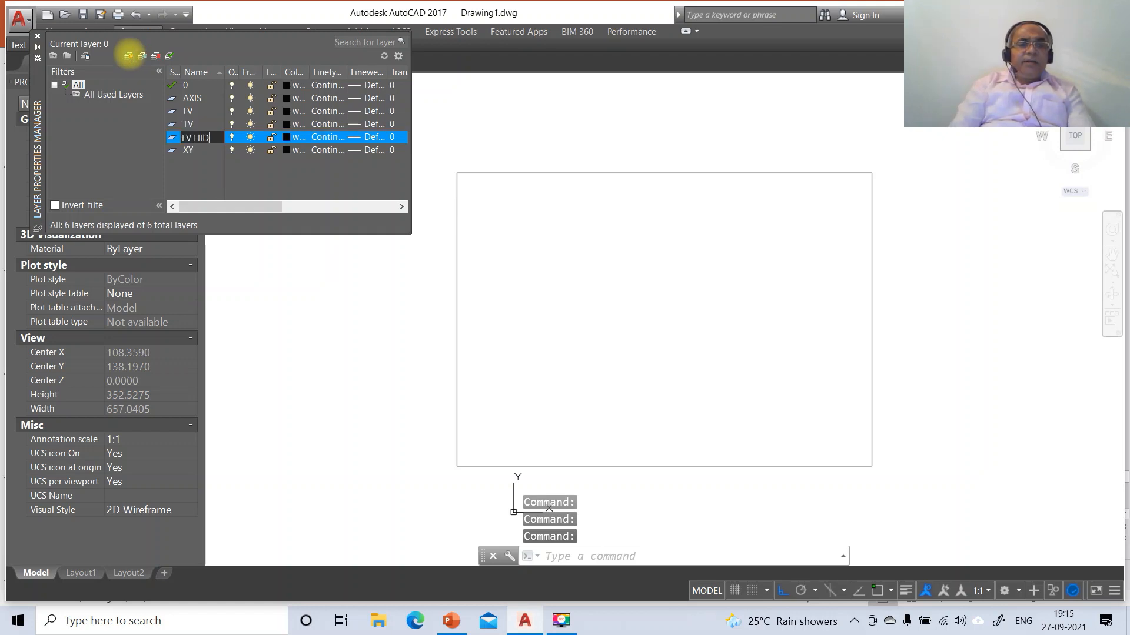
key(Return)
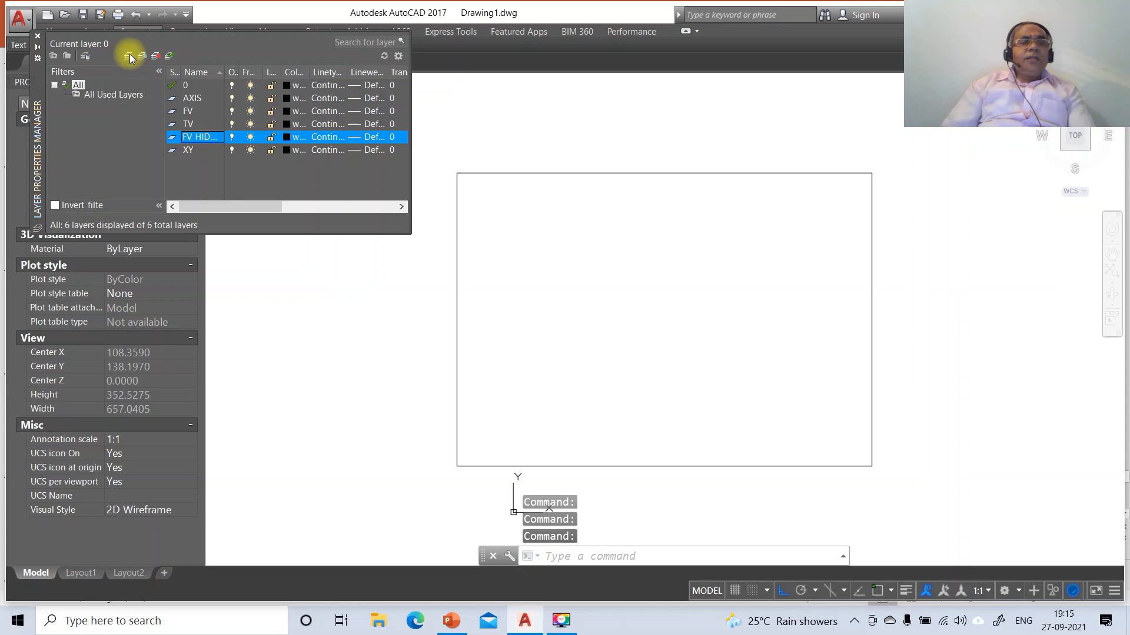
click(129, 56)
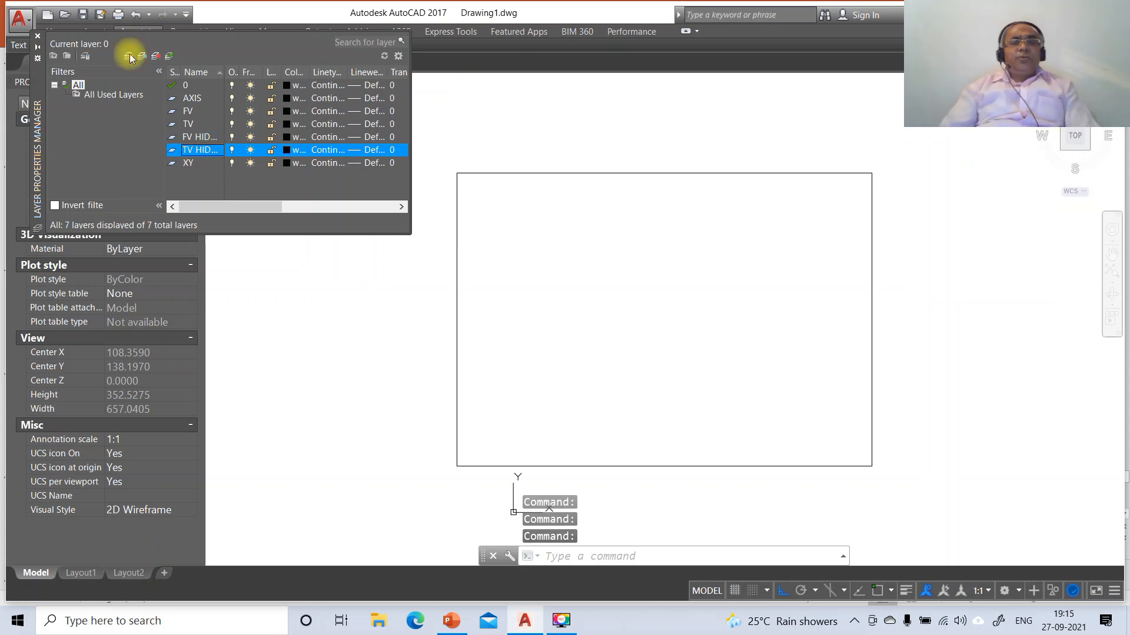
- Set the lineweight of layers 0 and AXIS to 0.05 mm
click(370, 85)
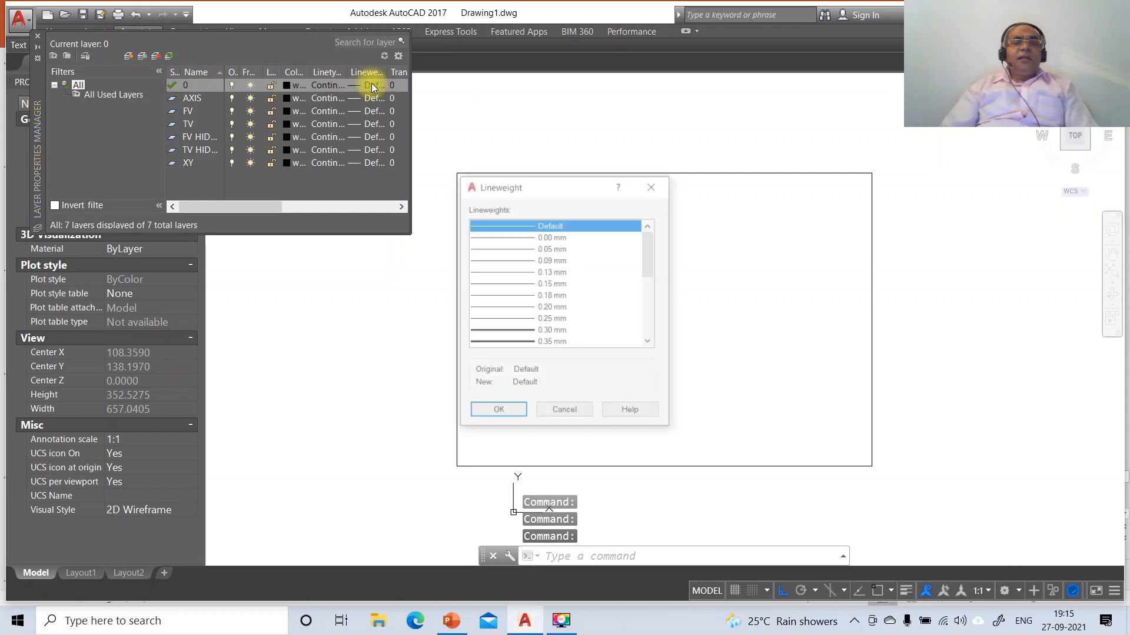
click(543, 247)
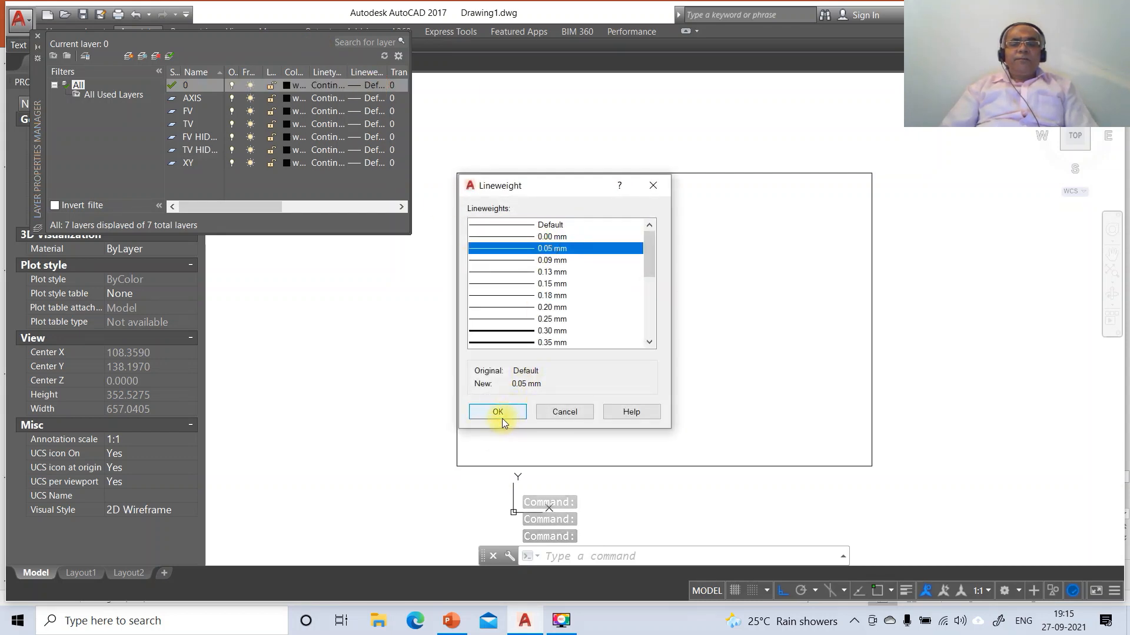
click(501, 415)
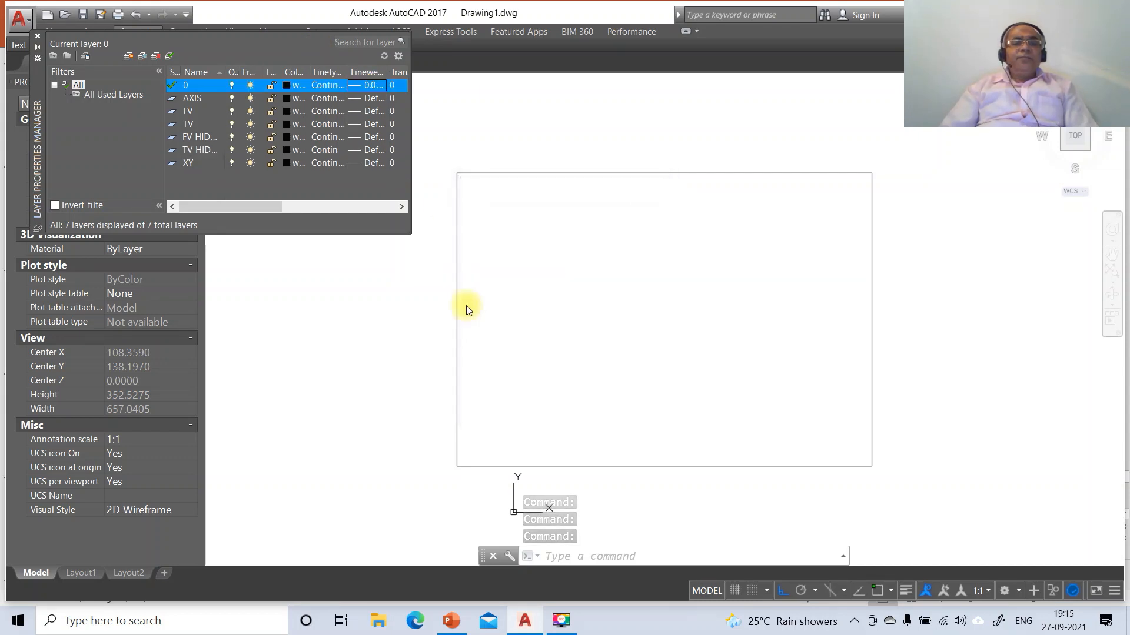
click(372, 98)
click(543, 249)
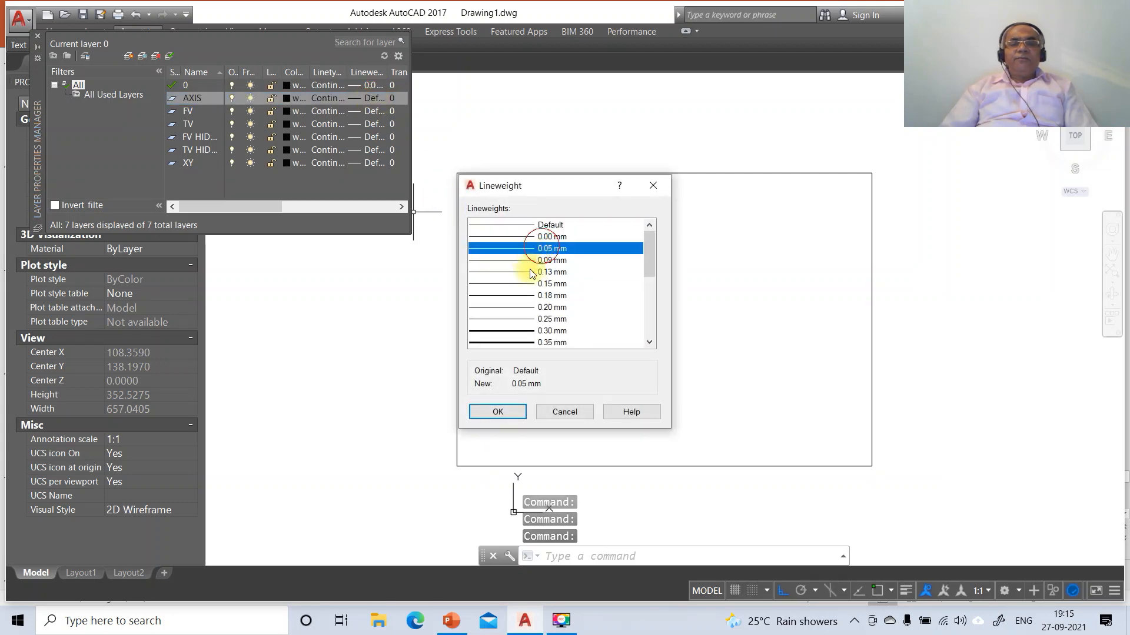
click(501, 411)
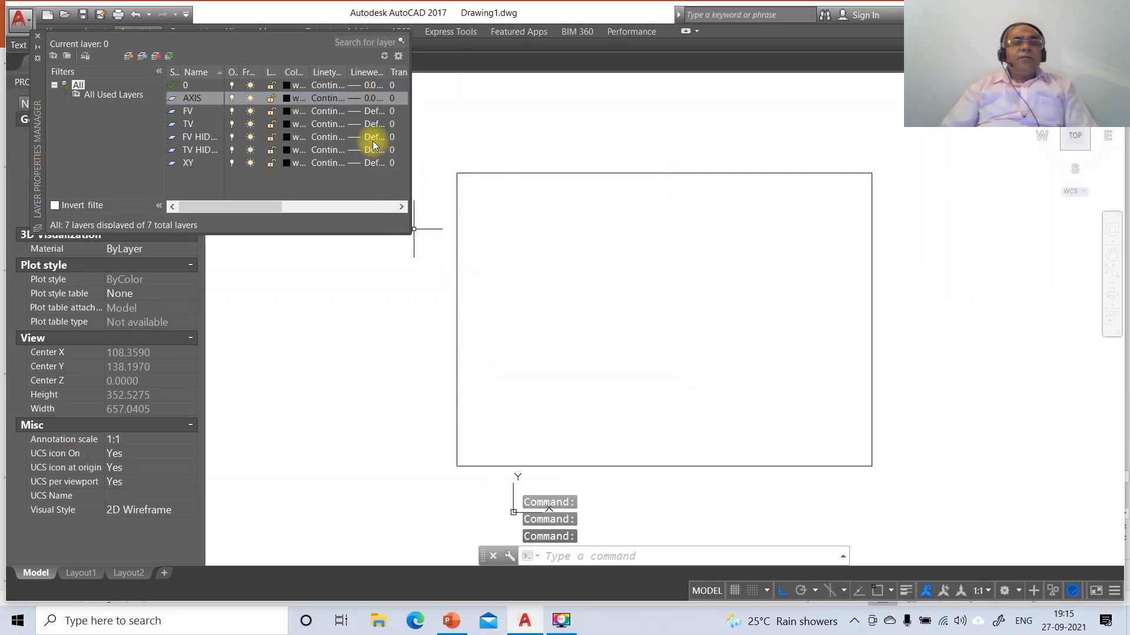
- Set the lineweight of the FV and TV layers to 0.50 mm
click(359, 111)
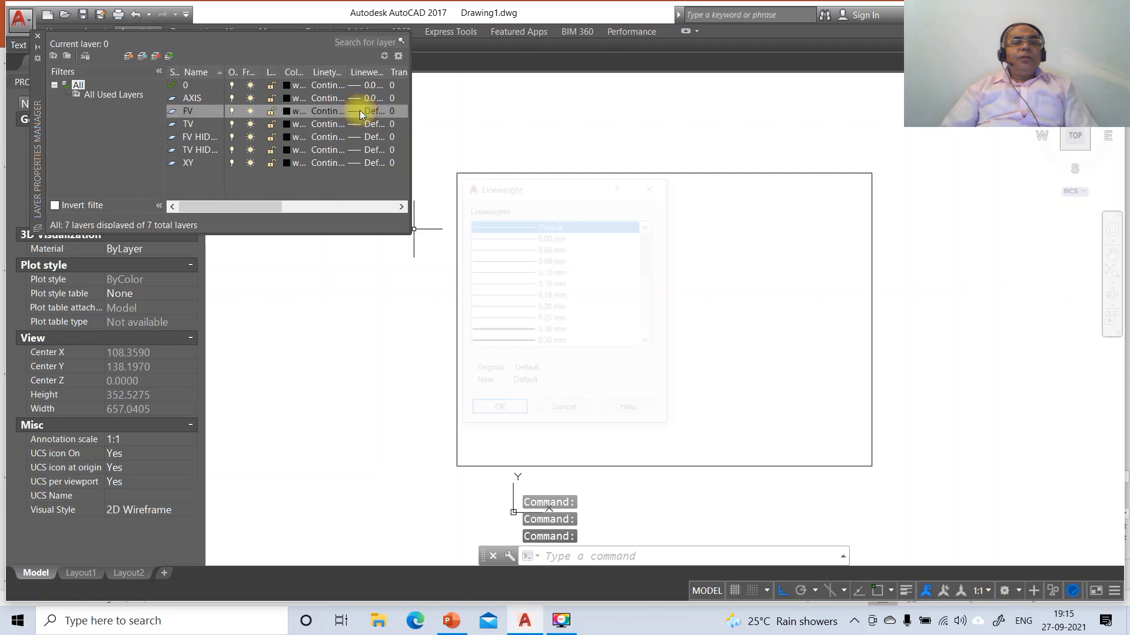
scroll(530, 318, down, 2)
click(550, 294)
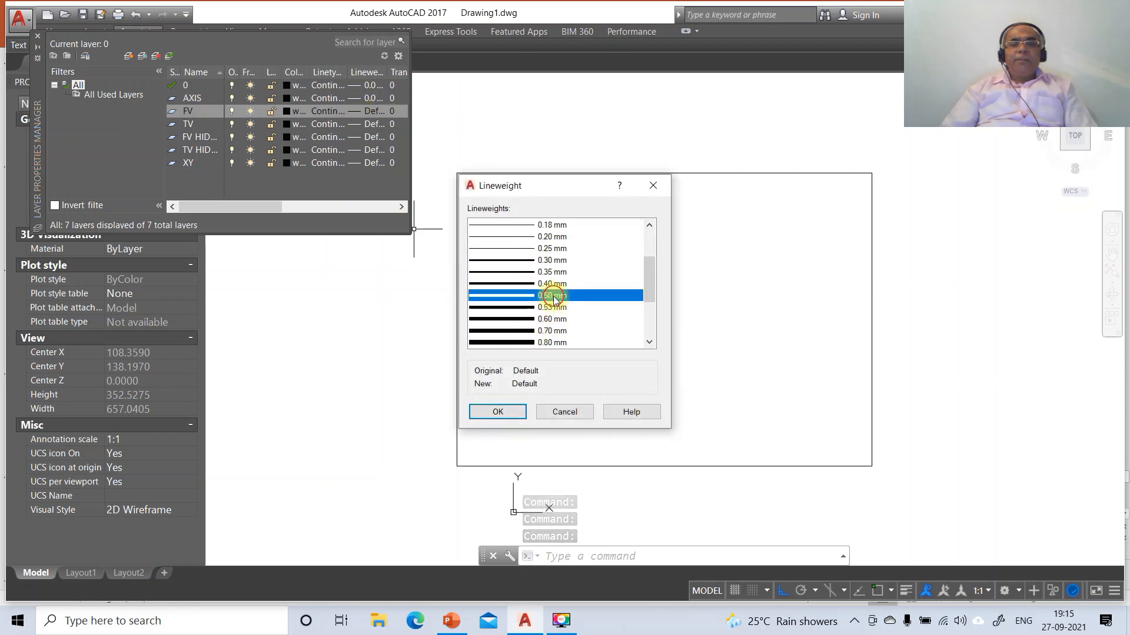
click(497, 412)
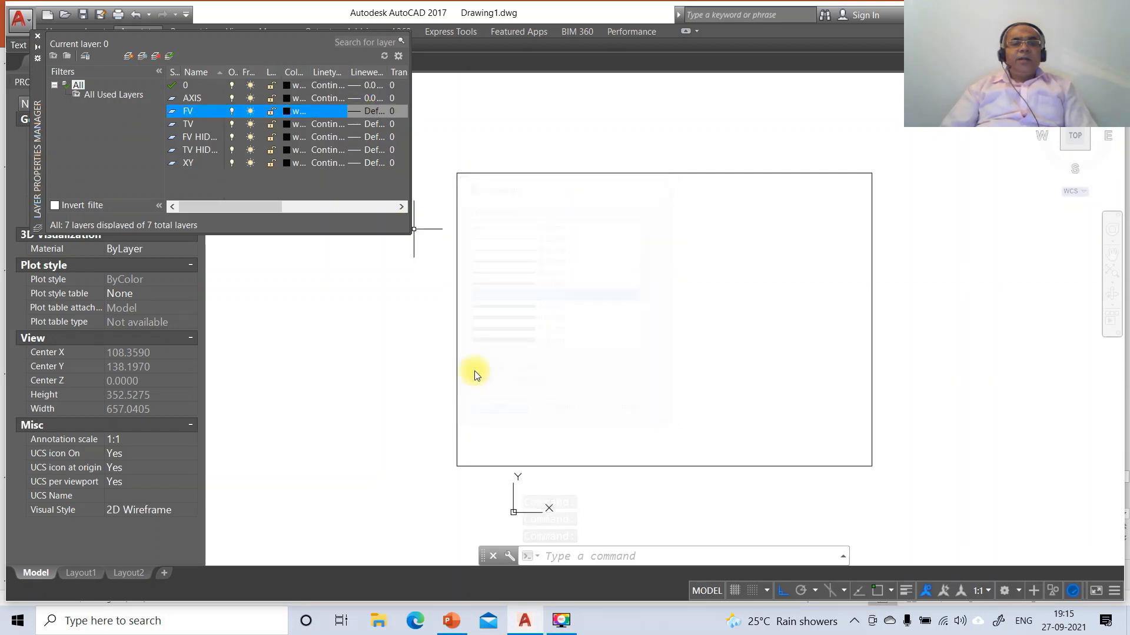
click(370, 124)
scroll(524, 323, down, 1)
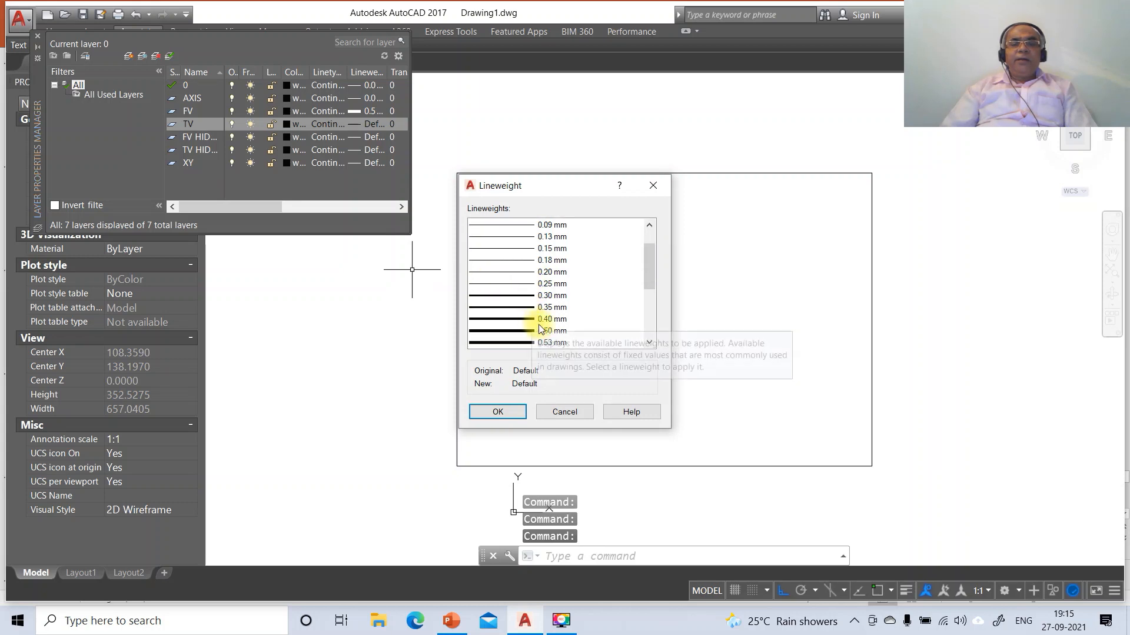
click(542, 331)
click(497, 412)
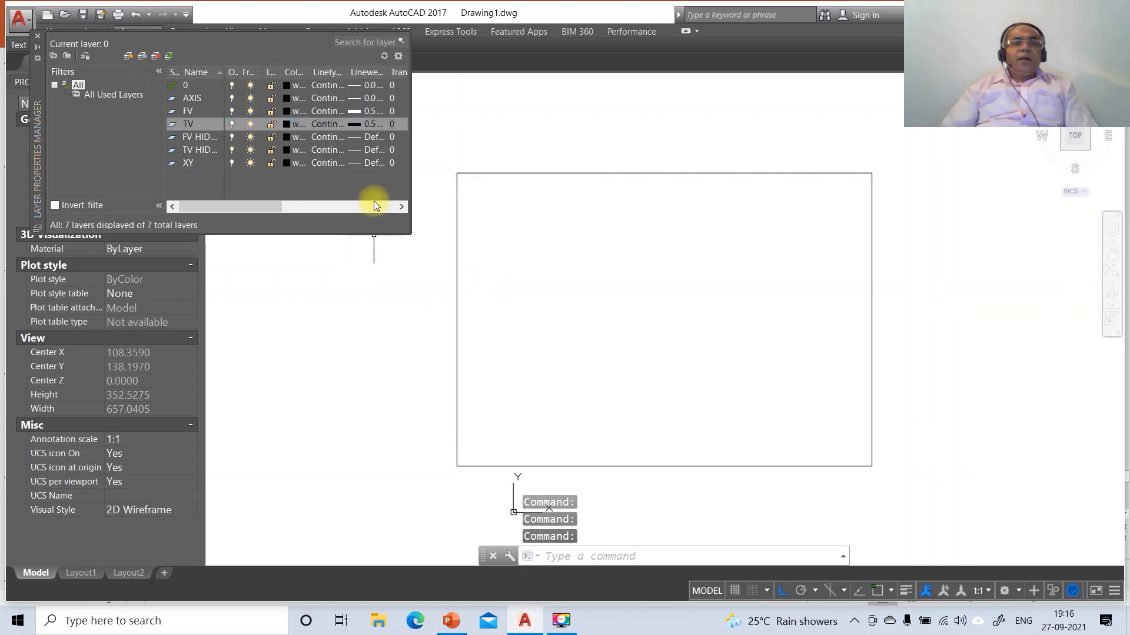
- Set the lineweight of the FV HID and TV HID hidden-line layers to 0.30 mm
click(366, 137)
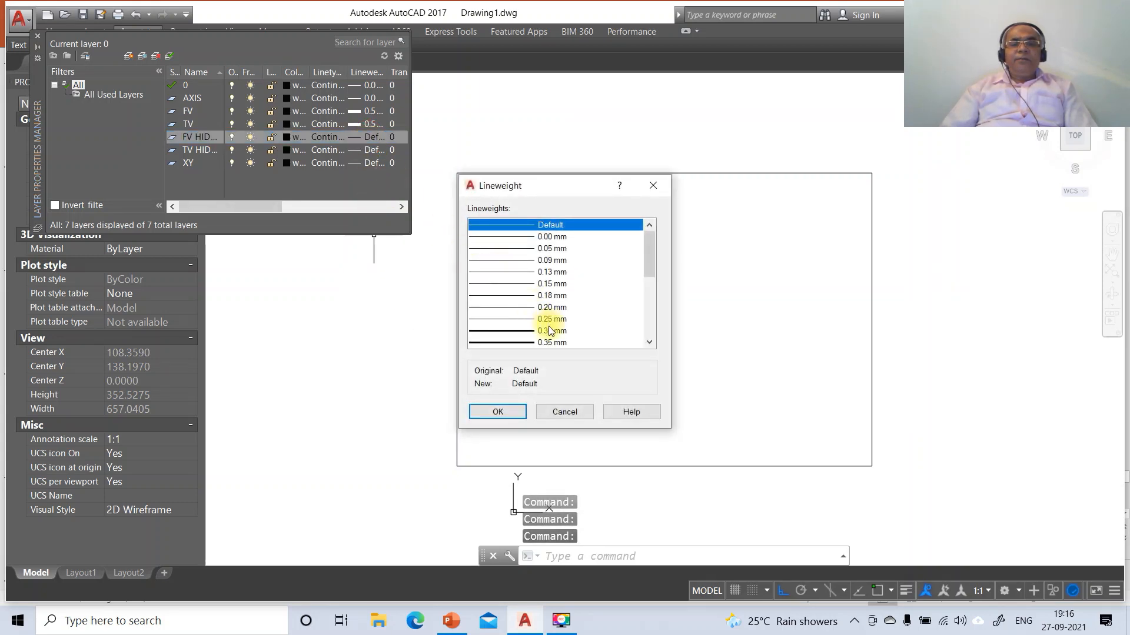
click(547, 330)
click(497, 412)
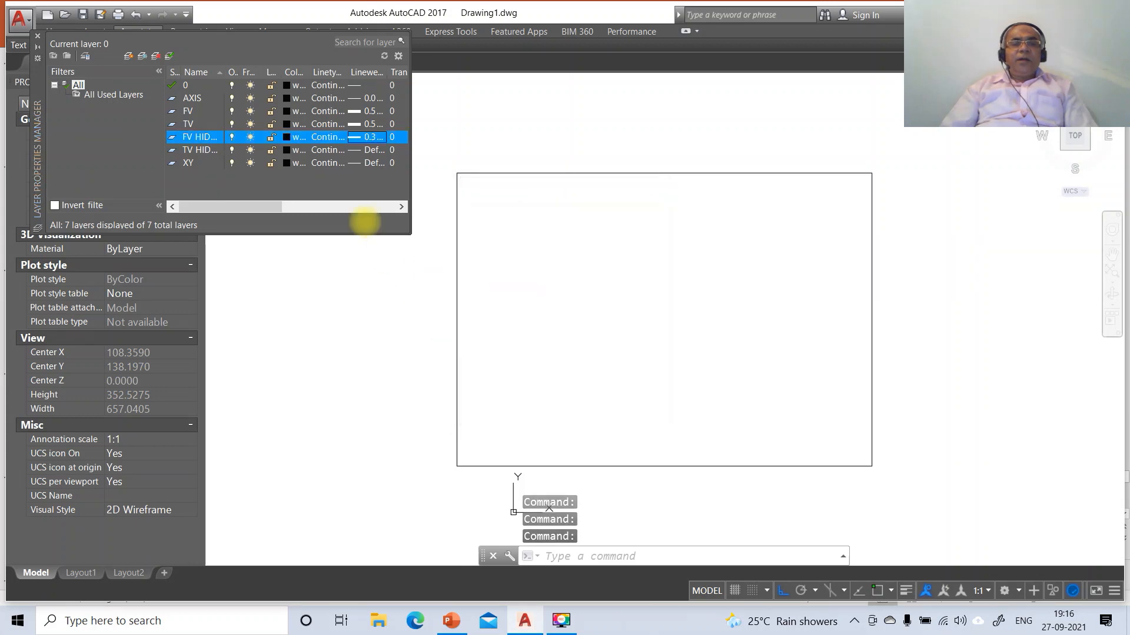
click(364, 150)
click(545, 331)
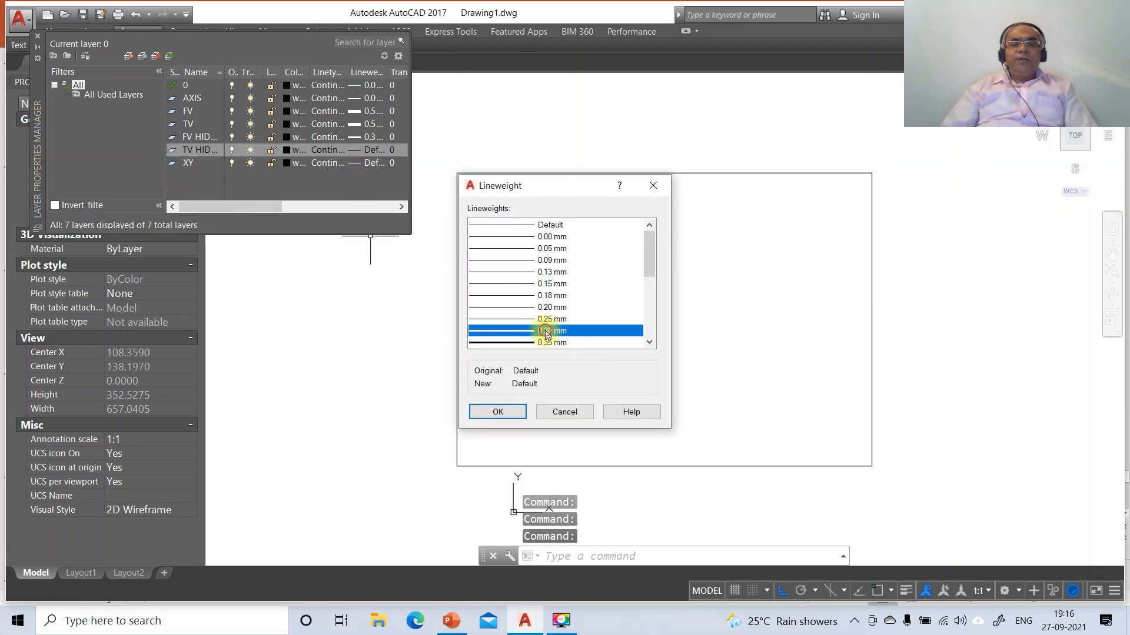
click(507, 412)
- Set the lineweight of the XY layer to 0.13 mm
click(372, 163)
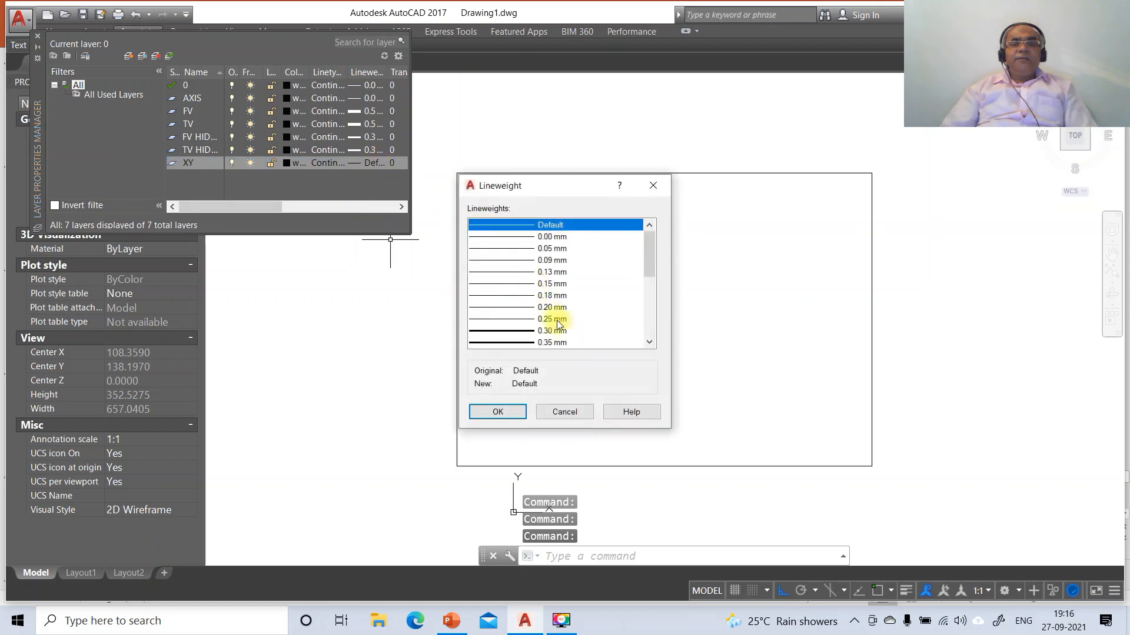
click(544, 273)
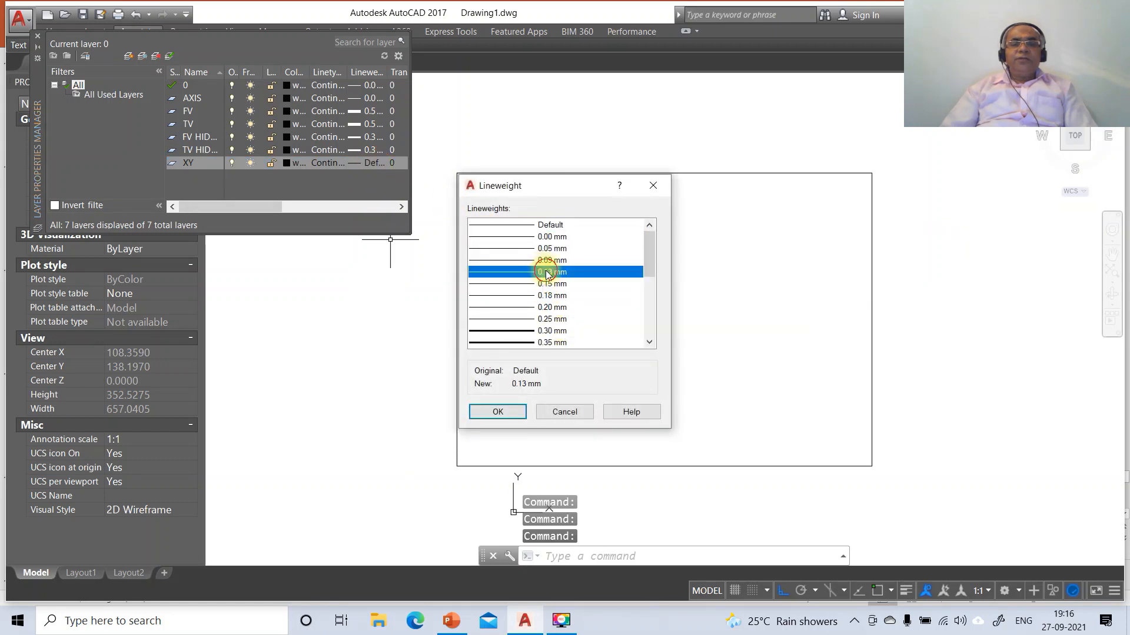
click(507, 414)
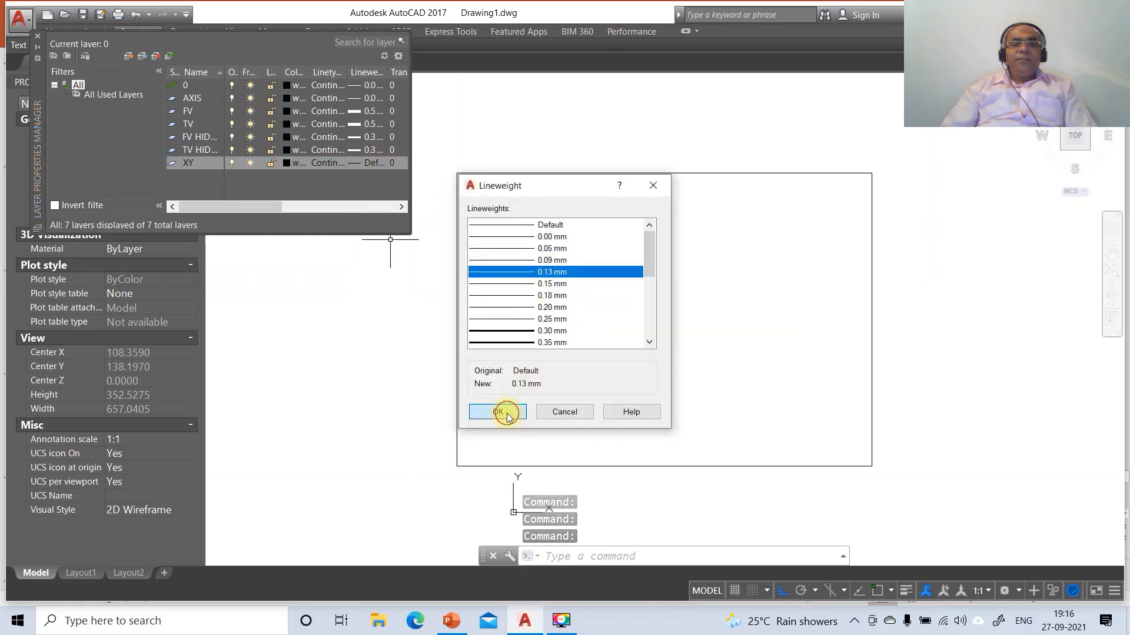
- Load the HIDDEN and CENTER linetypes from acad.lin while choosing a linetype for the TV HID layer
click(319, 151)
click(597, 385)
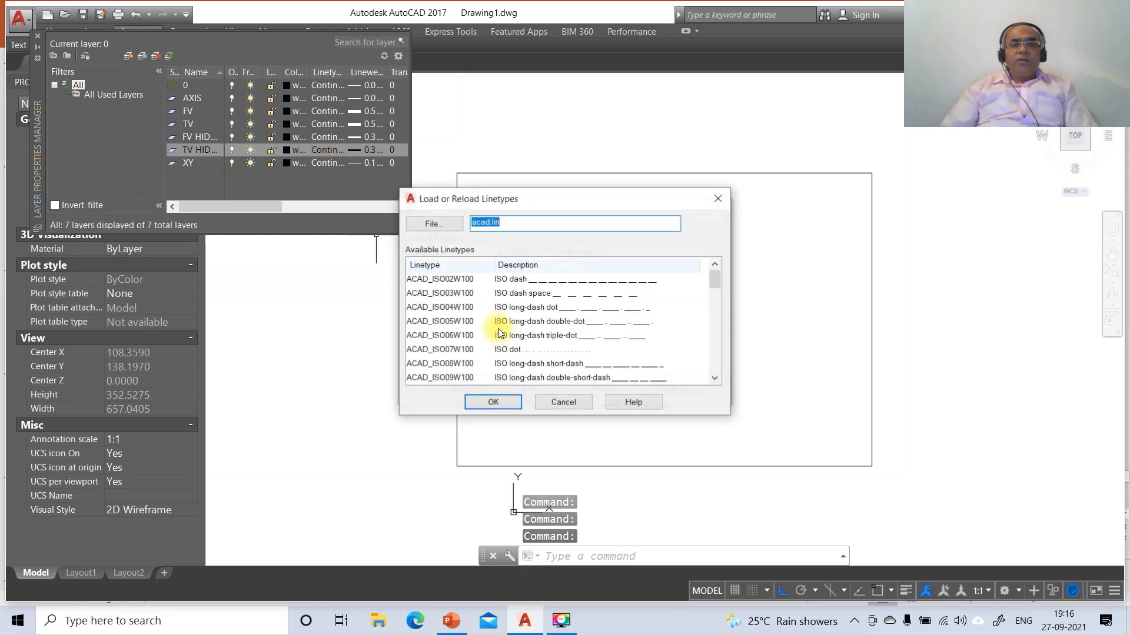
click(465, 308)
key(h)
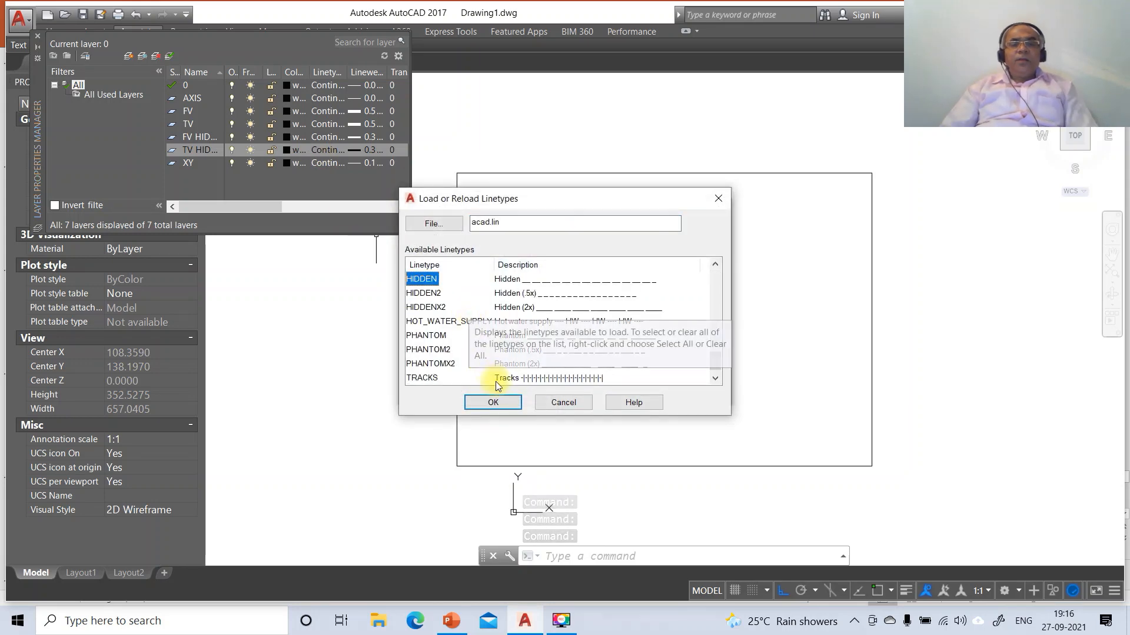
click(499, 400)
click(595, 388)
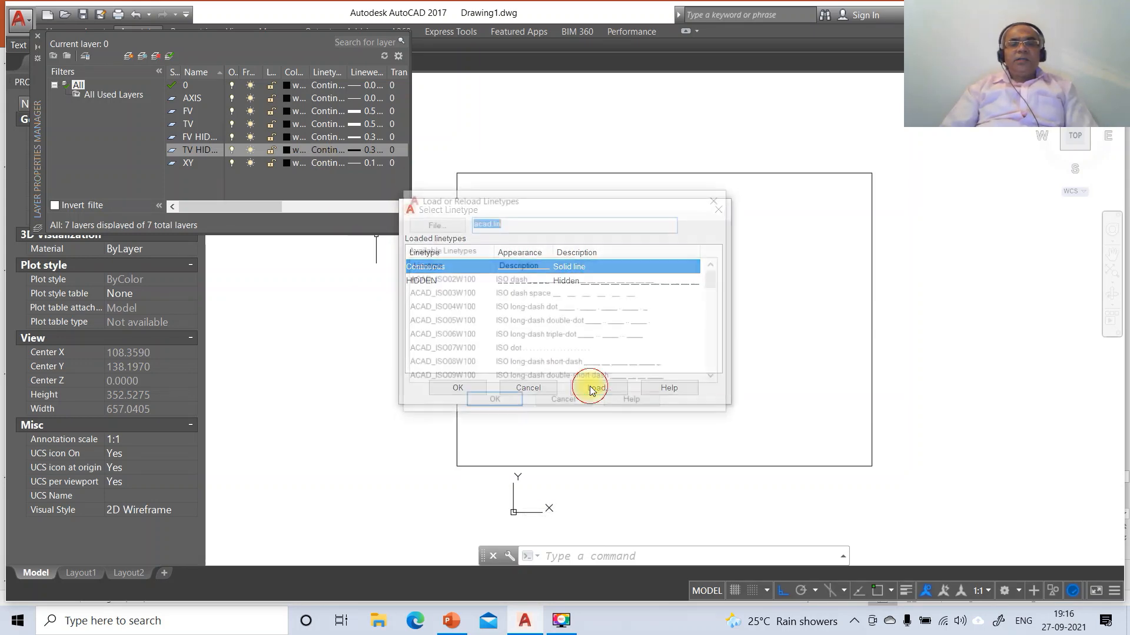
click(445, 294)
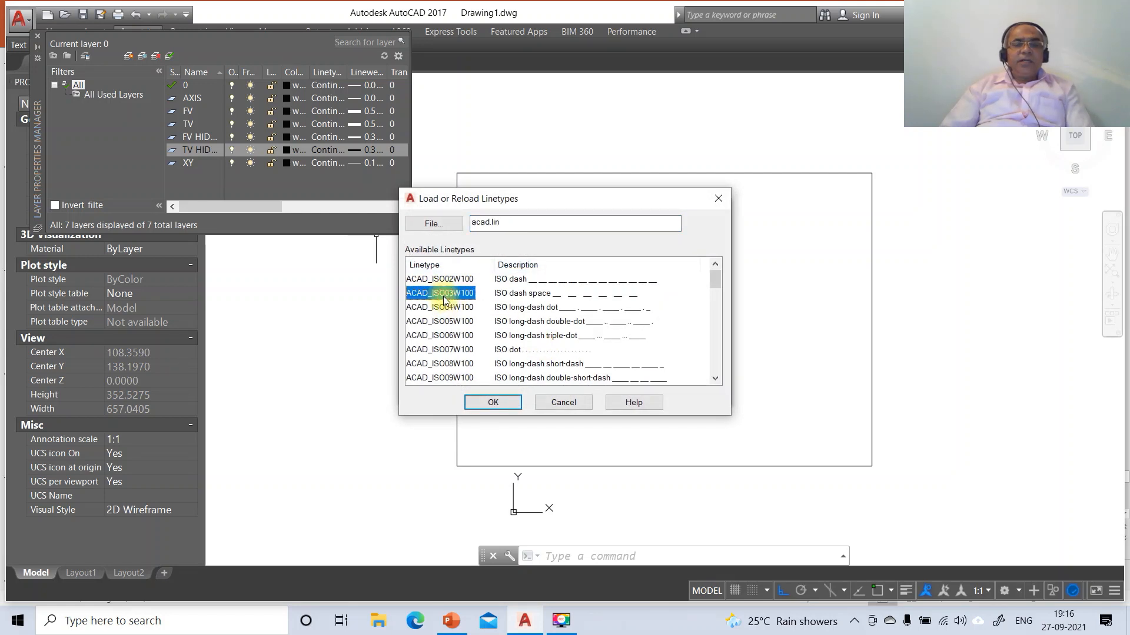
key(c)
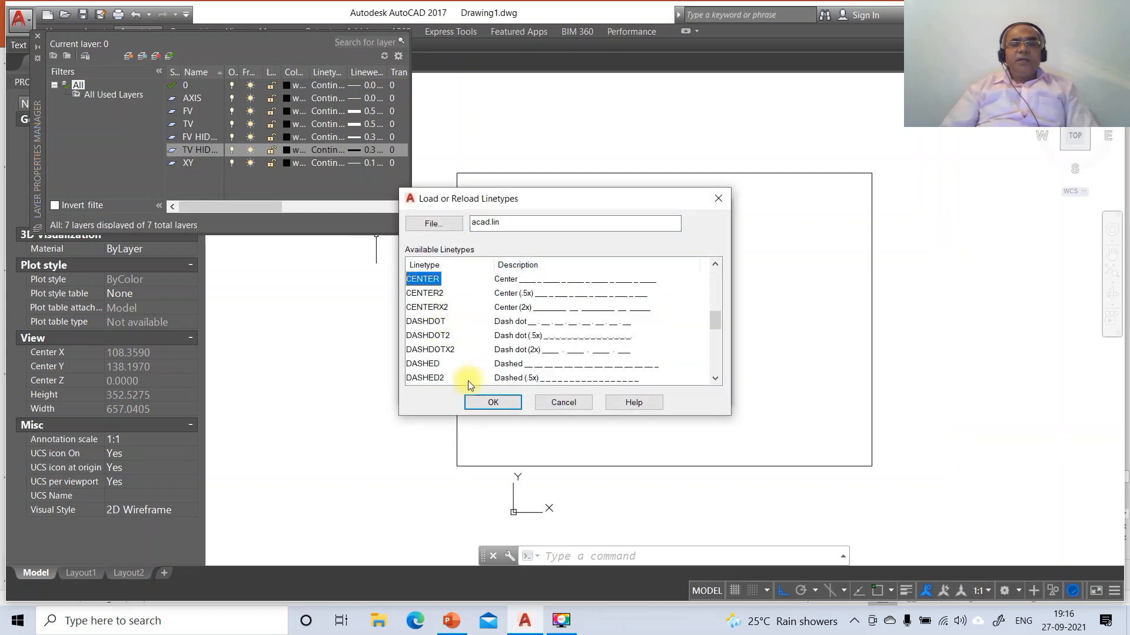
click(479, 400)
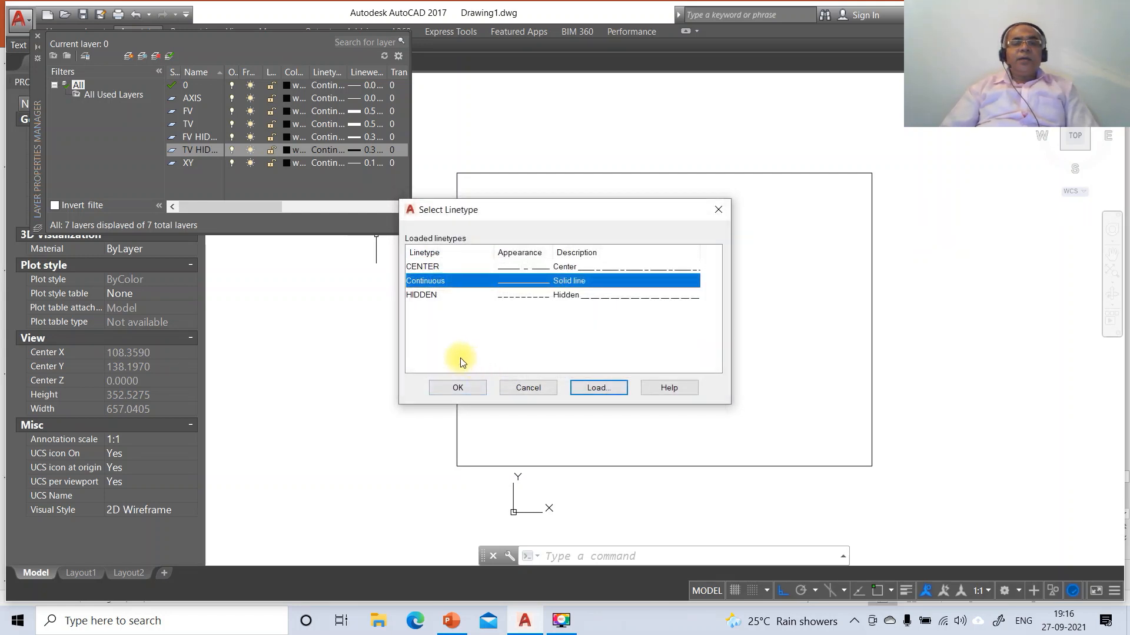
- Assign the HIDDEN linetype to the TV HID and FV HID layers
click(554, 296)
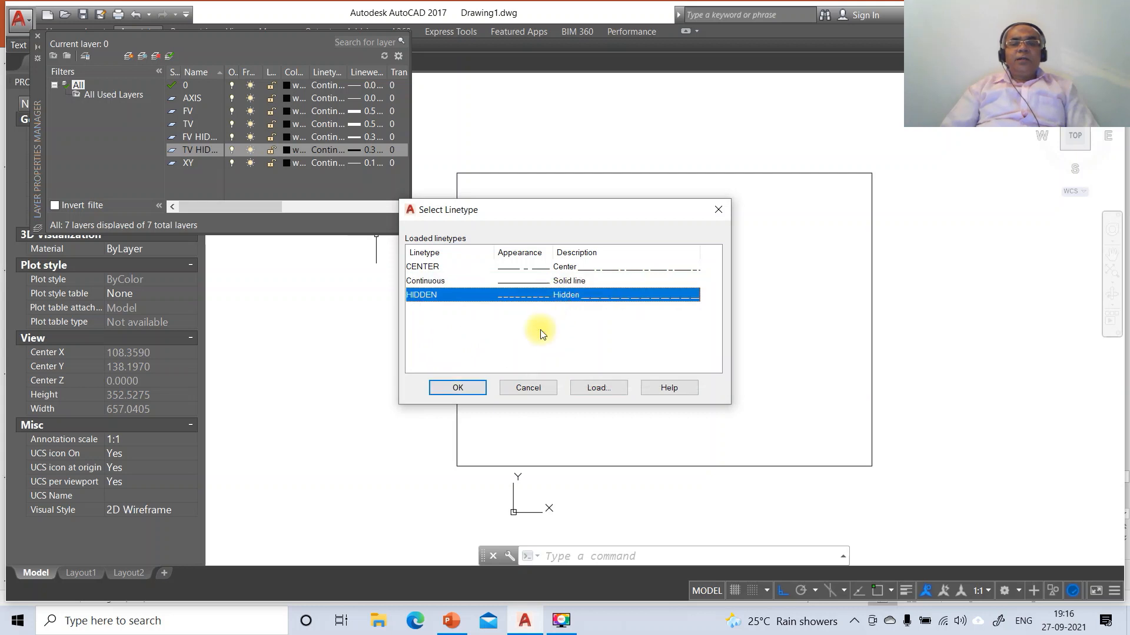
click(452, 388)
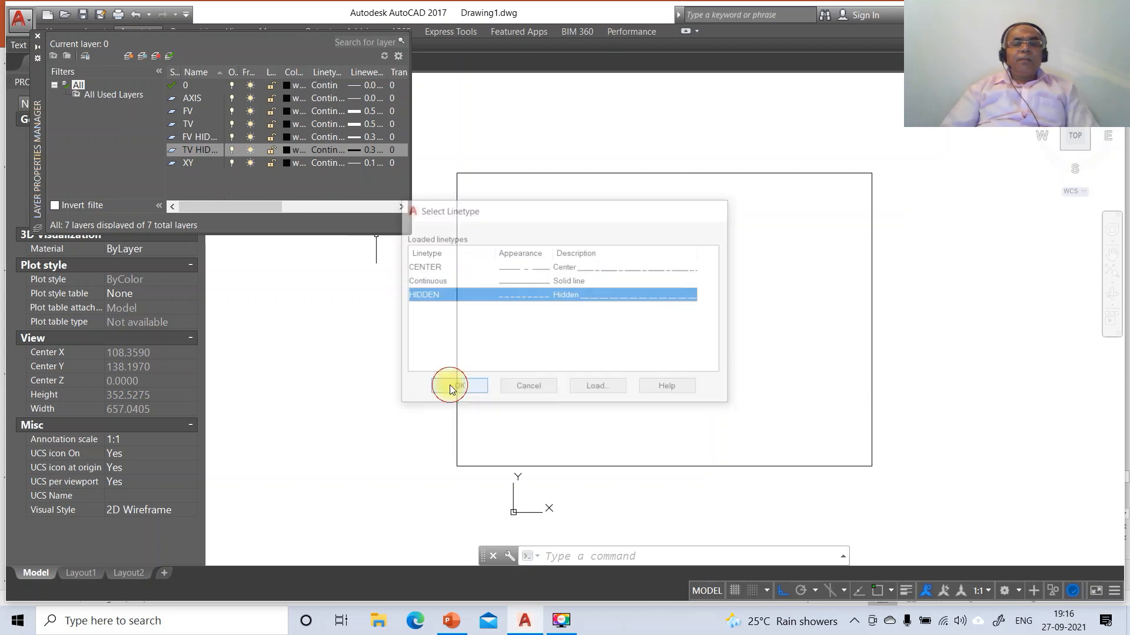
click(334, 137)
click(428, 296)
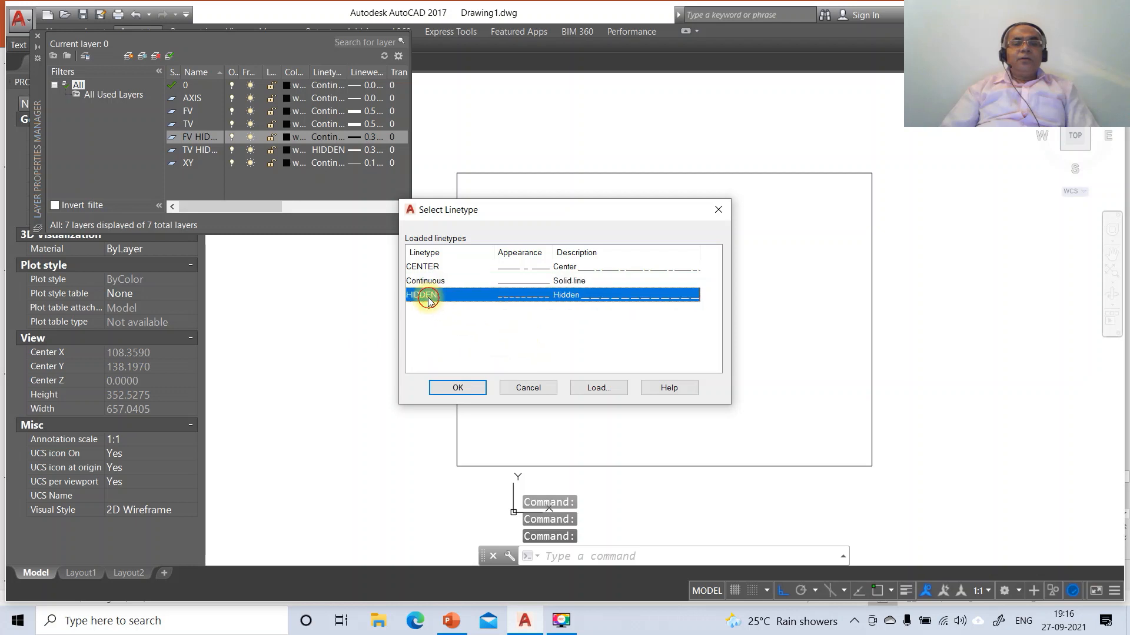
click(457, 389)
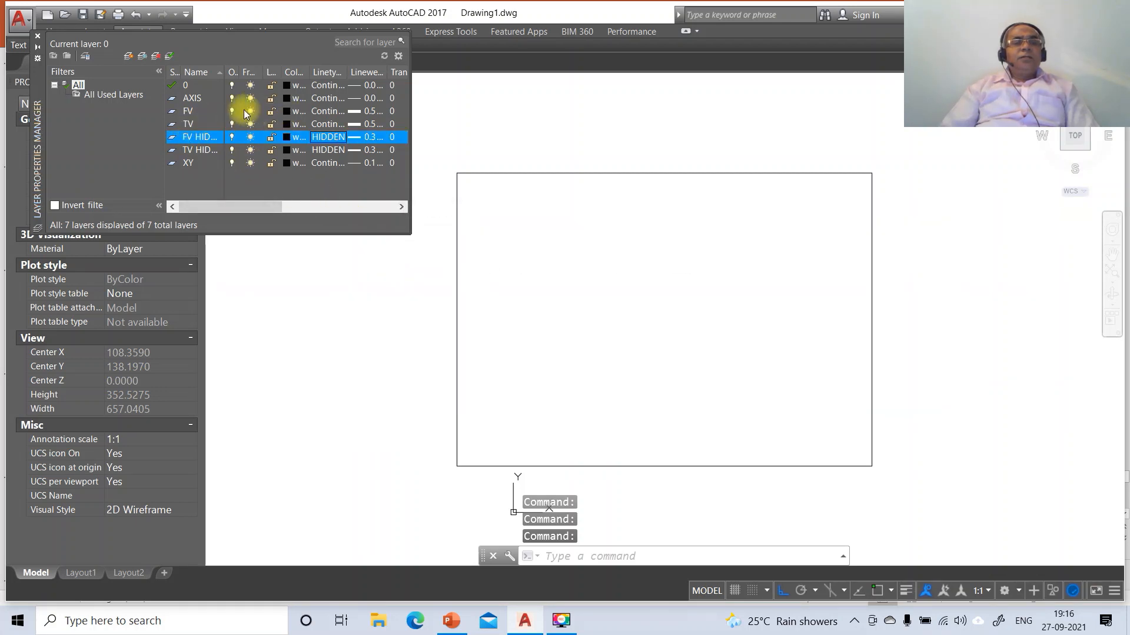
- Give the AXIS layer the CENTER linetype and the magenta color
click(327, 99)
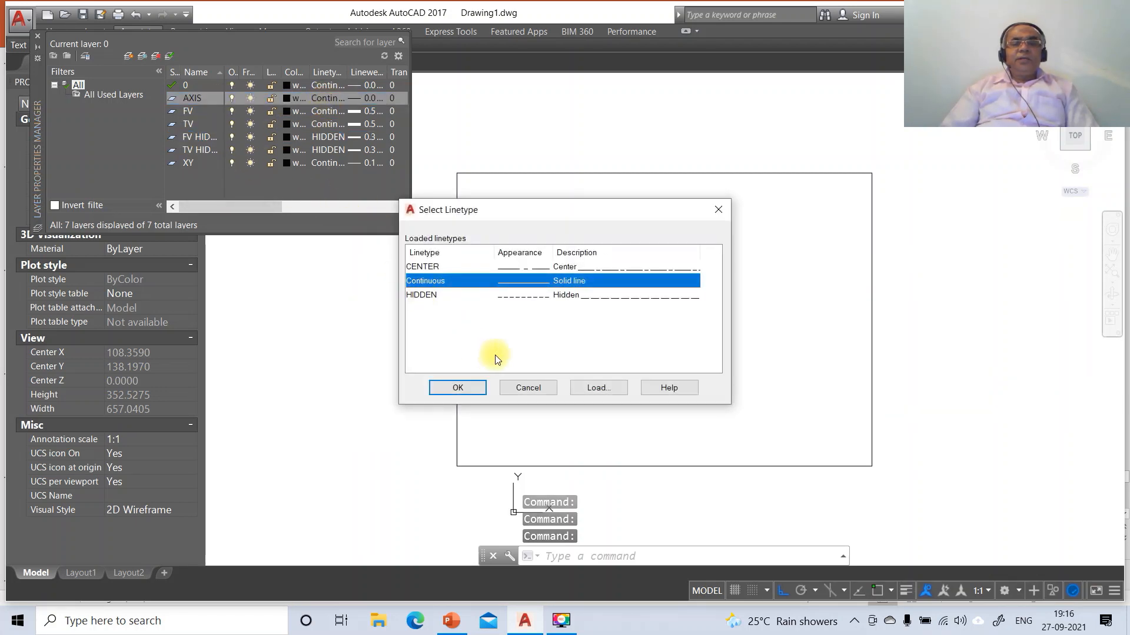
click(428, 268)
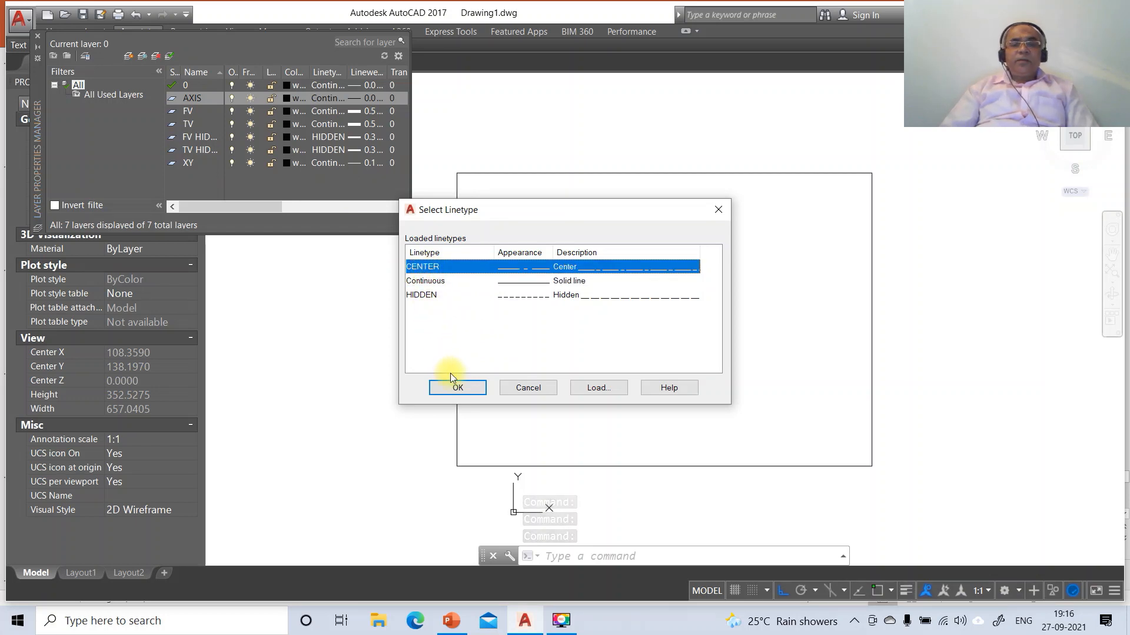
click(457, 389)
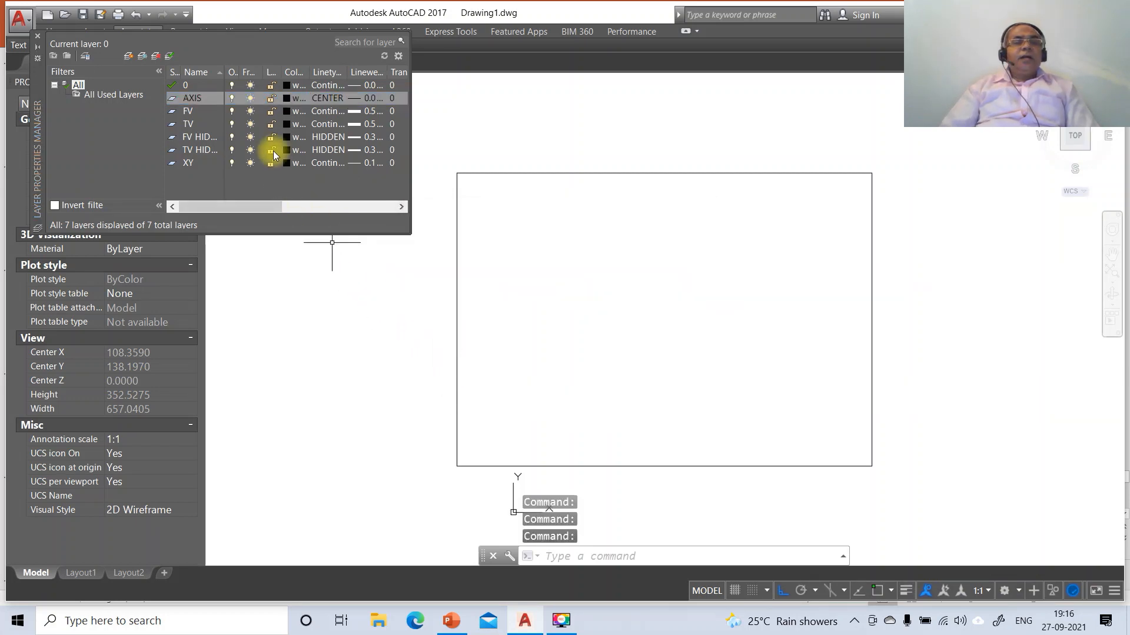
click(286, 99)
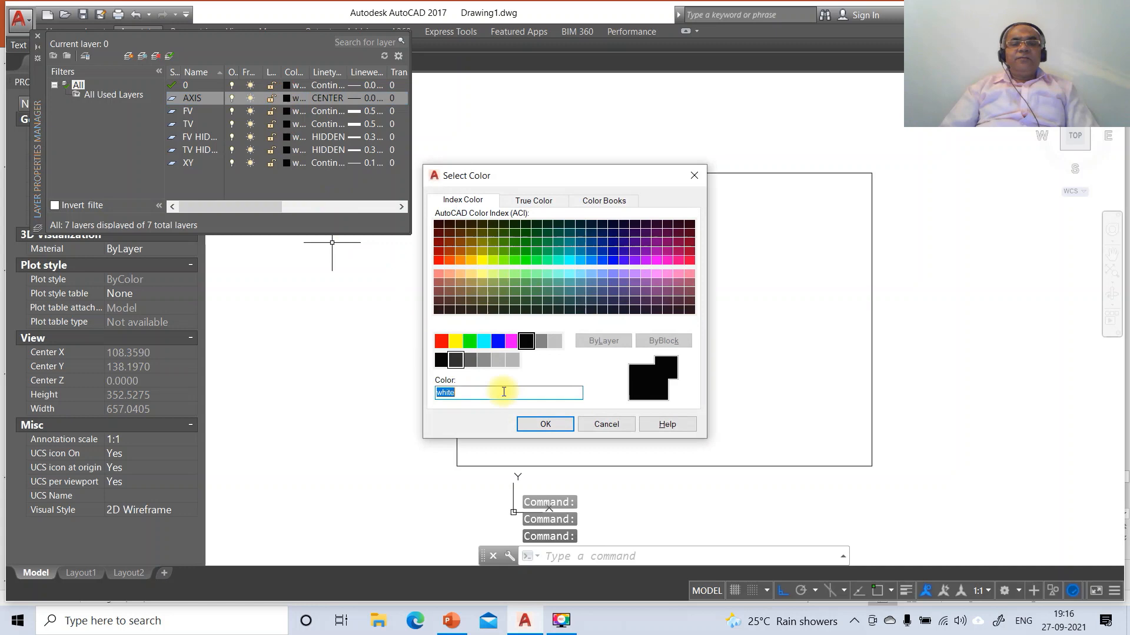
click(510, 342)
click(544, 424)
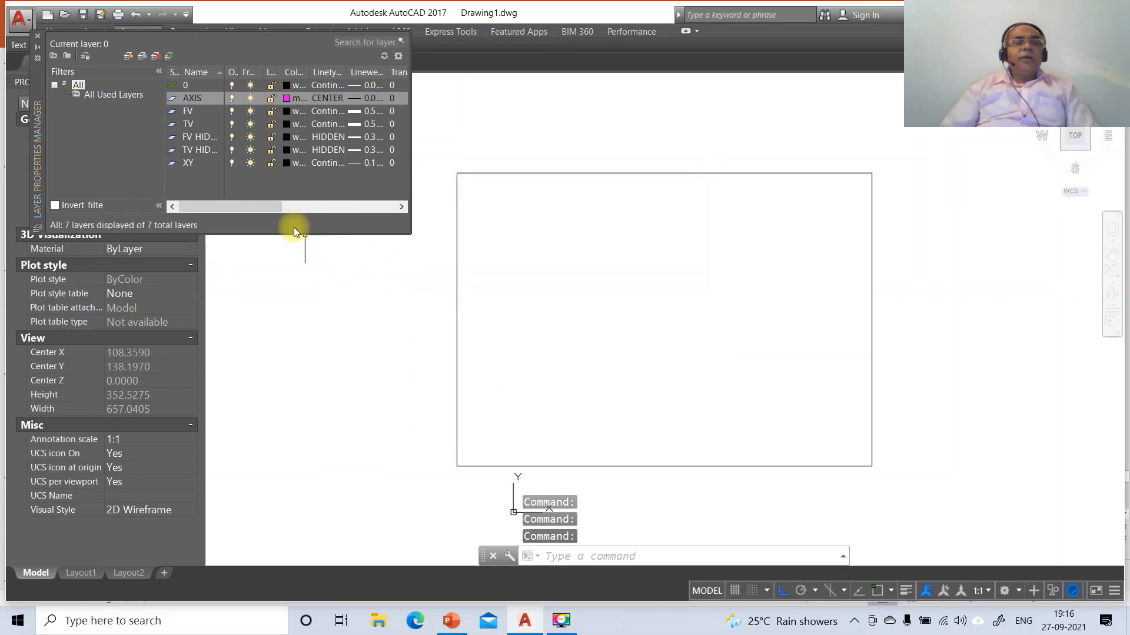
- Set the color of the FV layer to red and the TV layer to blue
click(286, 111)
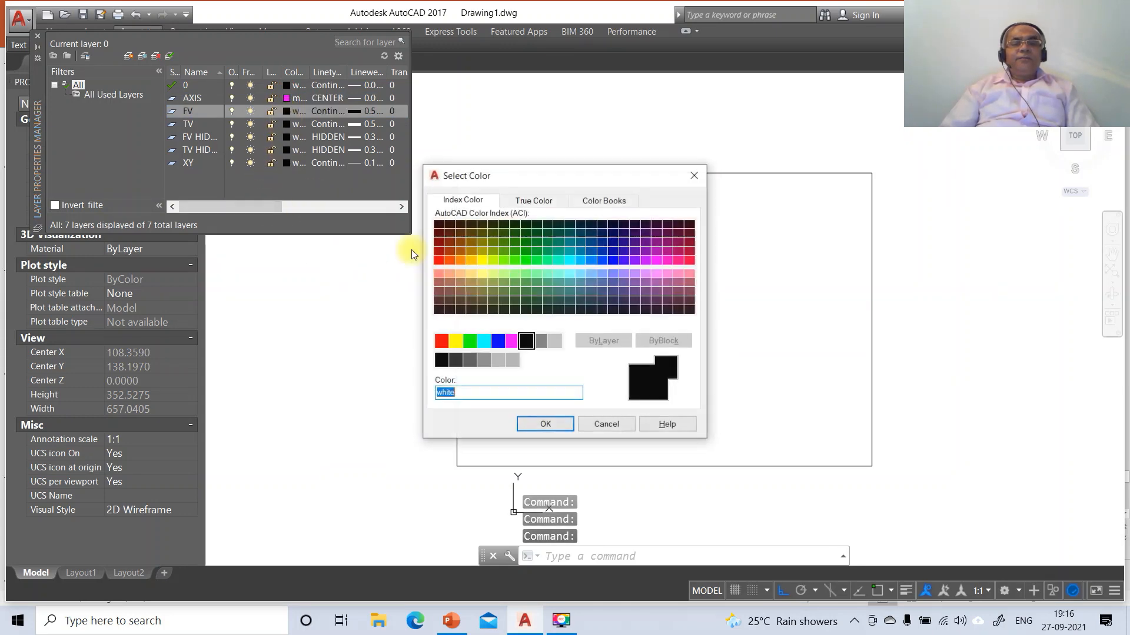
click(442, 341)
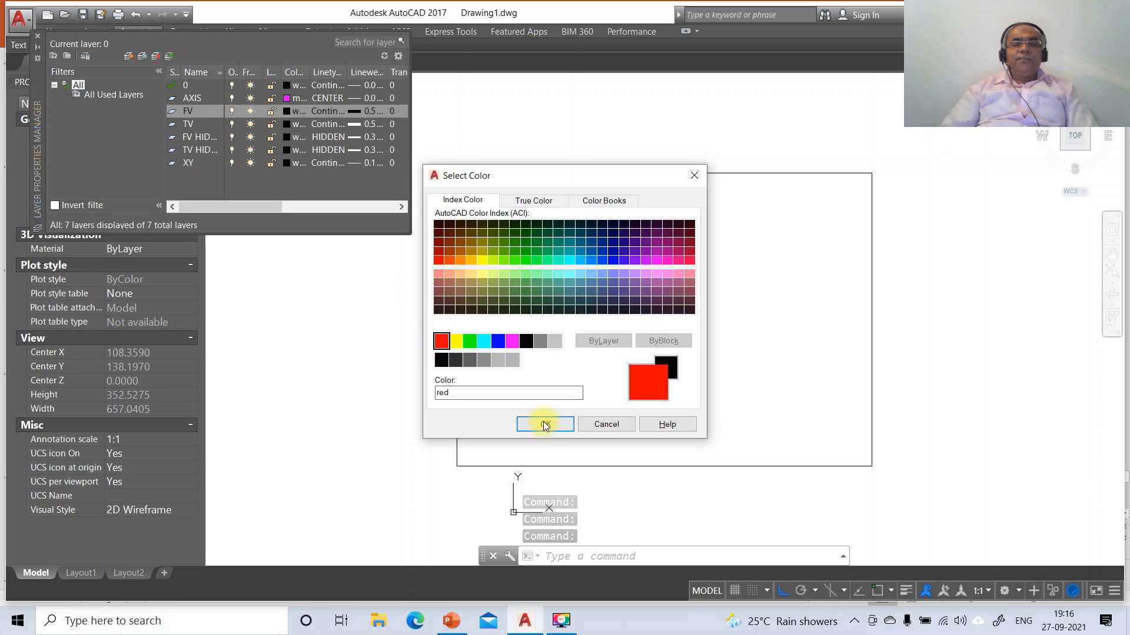
click(545, 424)
click(286, 124)
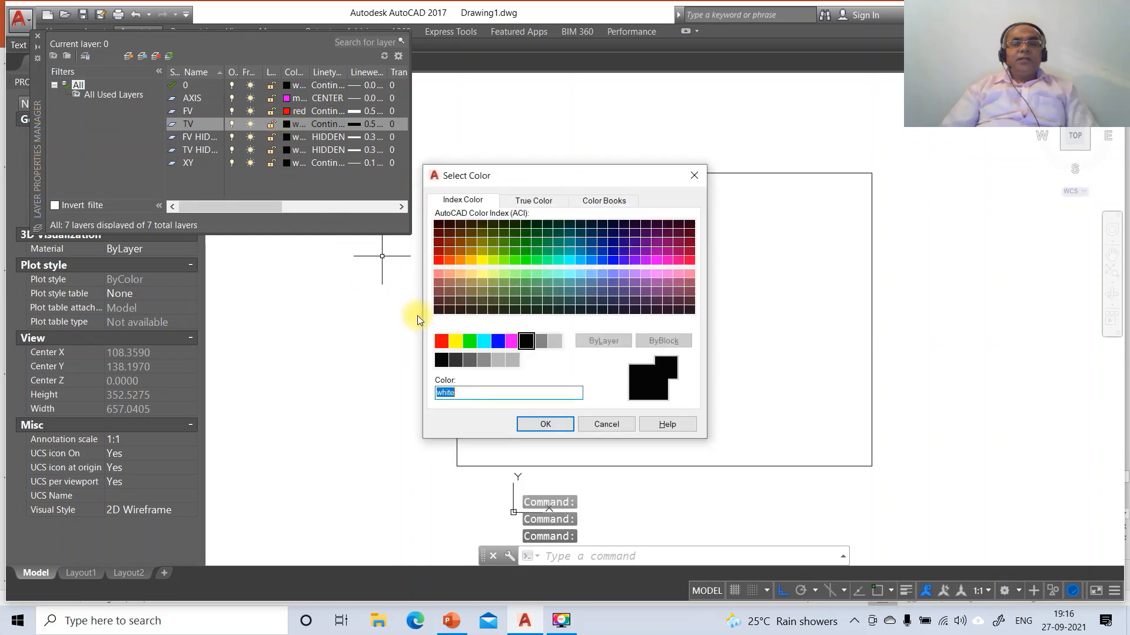
click(498, 341)
click(541, 424)
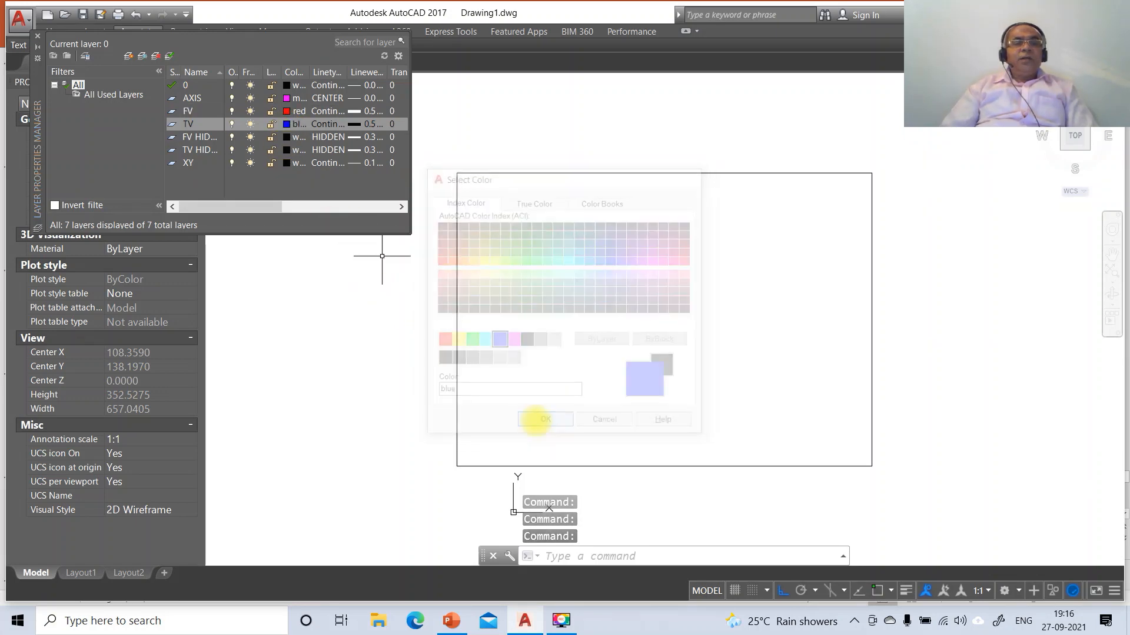
- Color the FV HID layer red and the TV HID layer blue, and close the layer manager
click(285, 137)
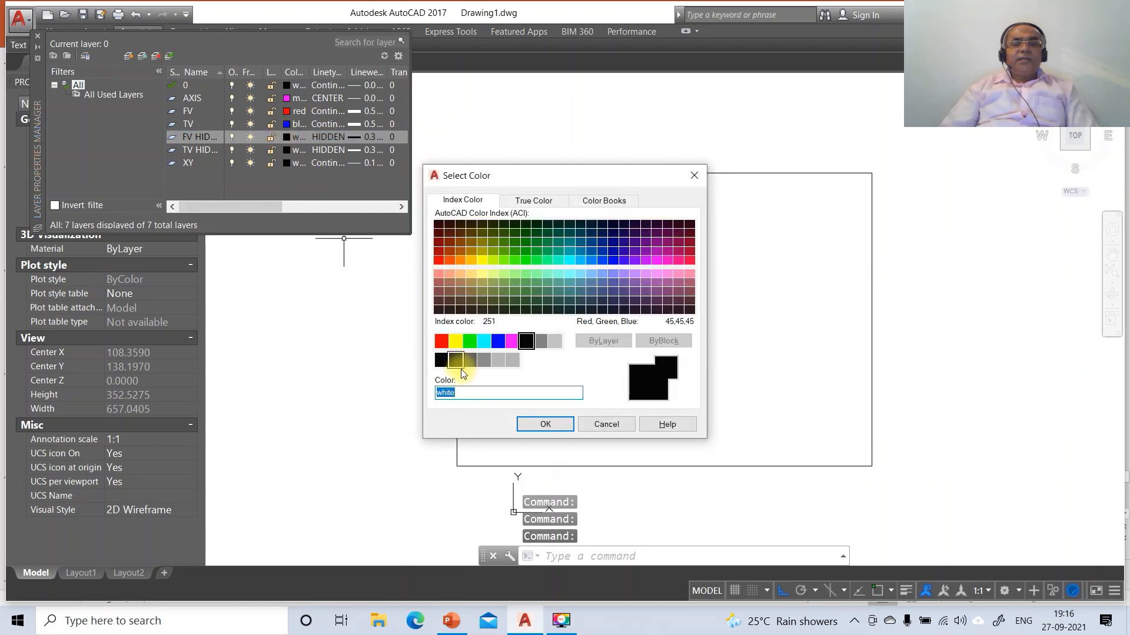
click(441, 342)
click(542, 424)
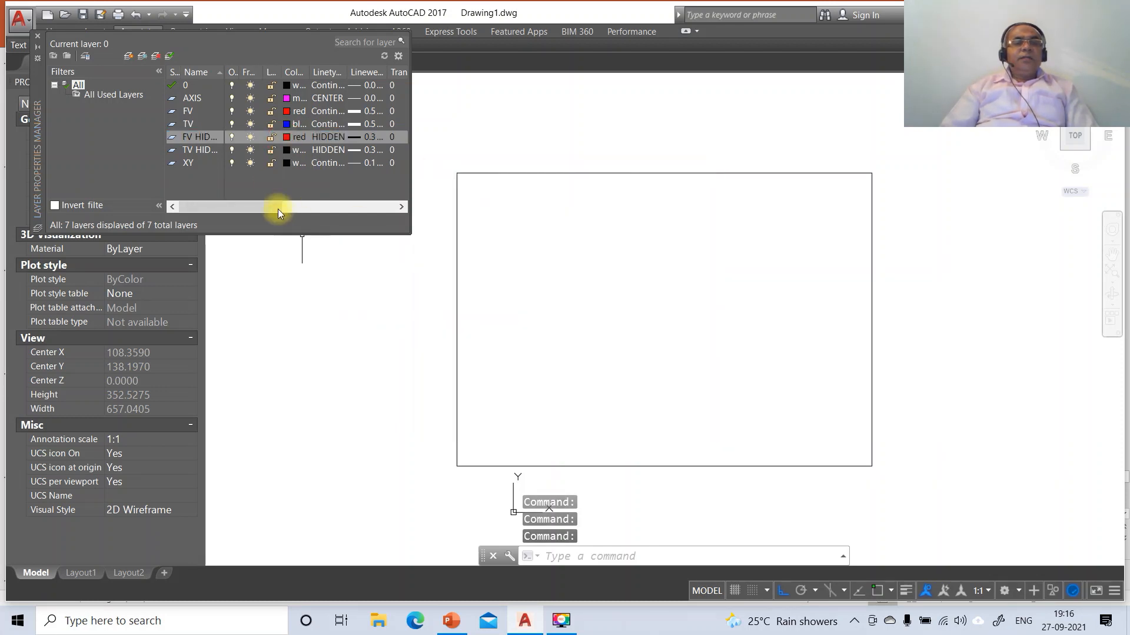
click(285, 150)
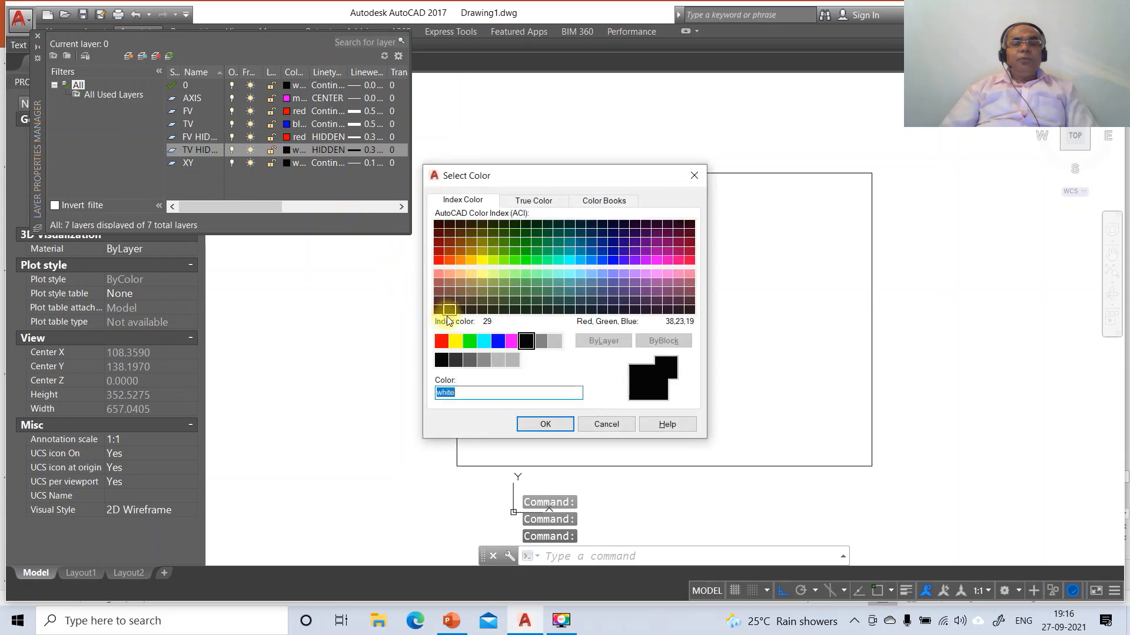
click(497, 341)
click(543, 423)
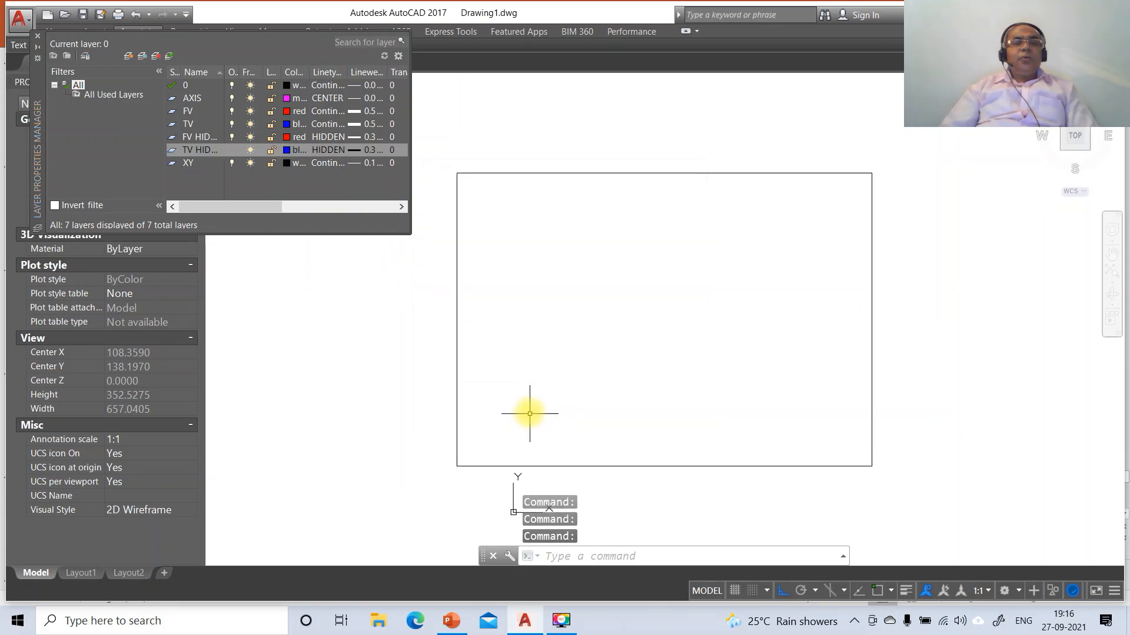
click(38, 37)
- Switch to PowerPoint, view the hexagonal prism's final solution on slide 151, and return to AutoCAD
click(450, 620)
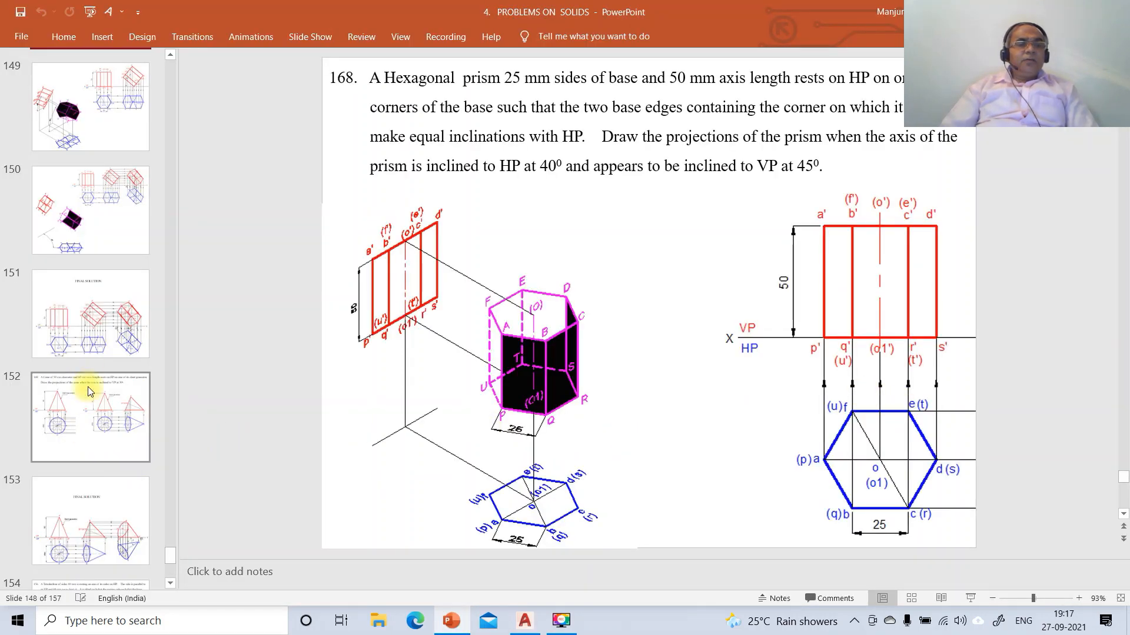
click(83, 333)
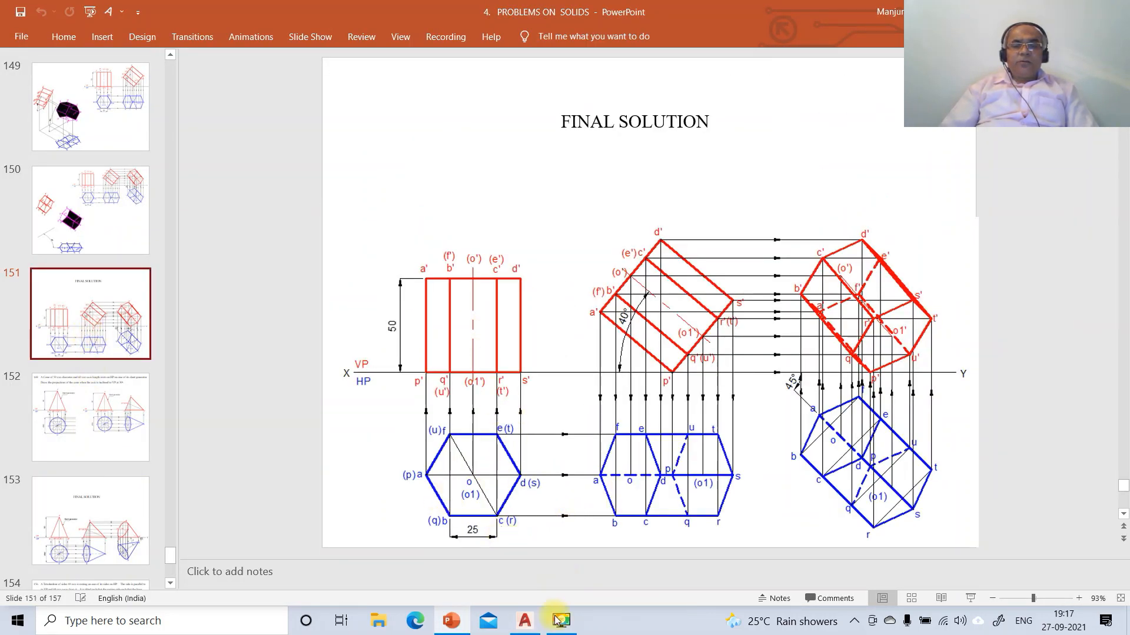
click(524, 621)
- Draw a six-sided polygon by edge in the lower-left part of the sheet, with a horizontal bottom edge of 25 mm
text(PO)
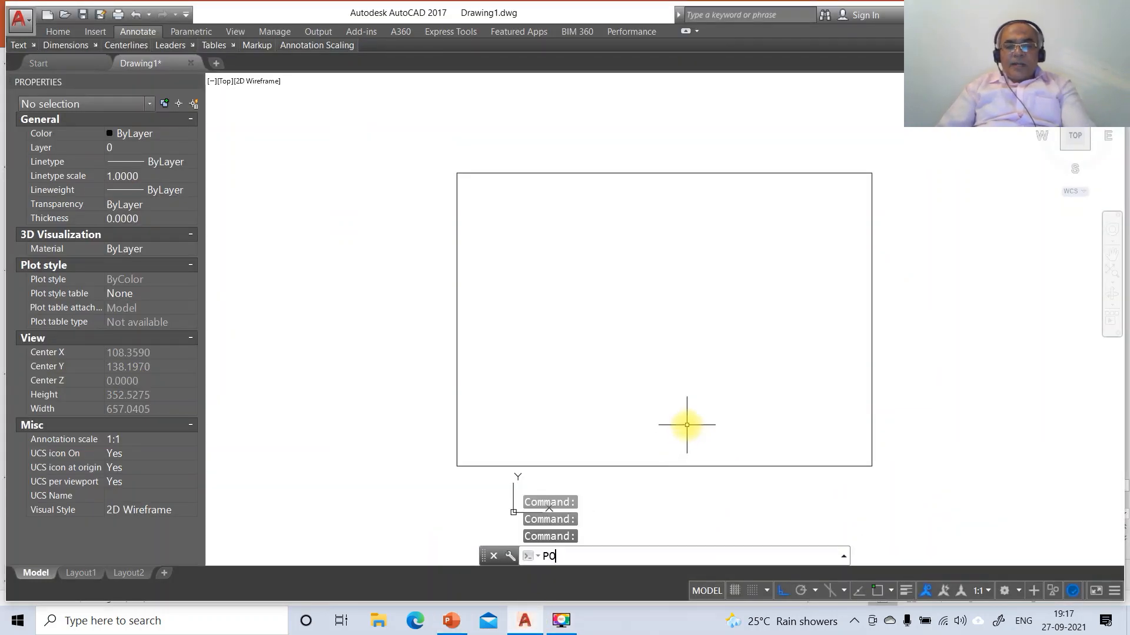
text(L)
key(Return)
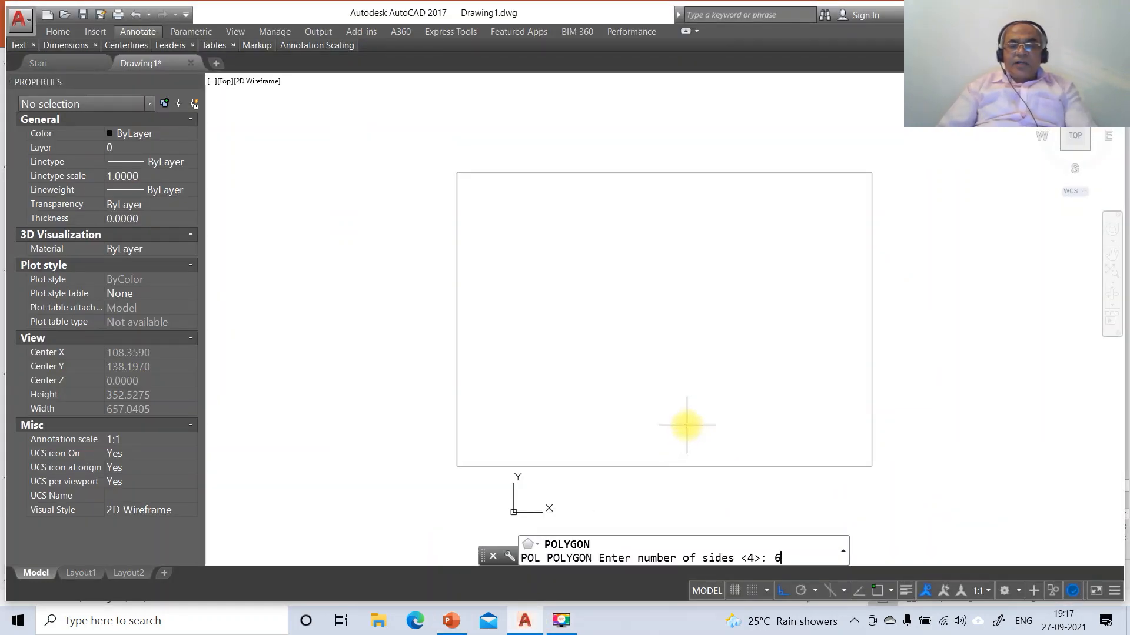
key(Return)
text(E)
key(Return)
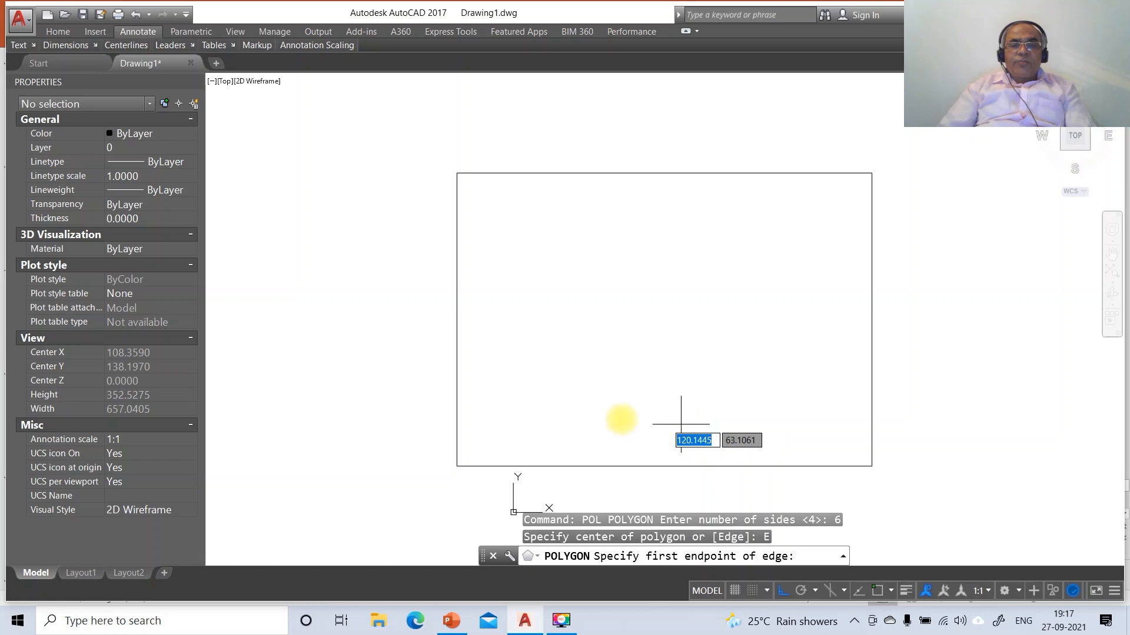
click(530, 386)
text(25)
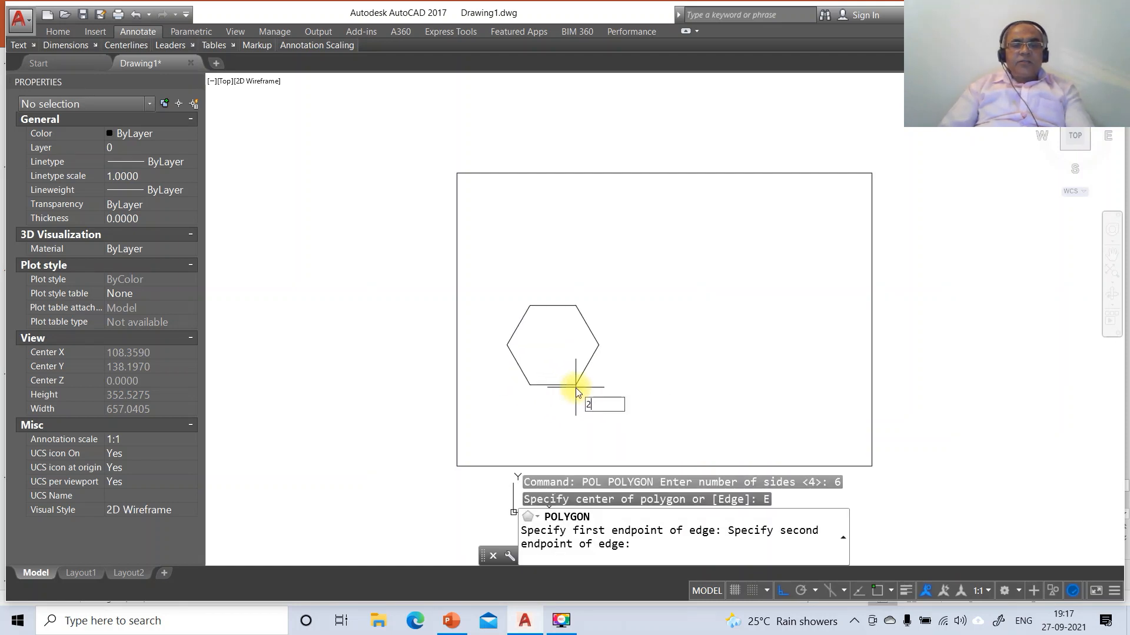
key(Return)
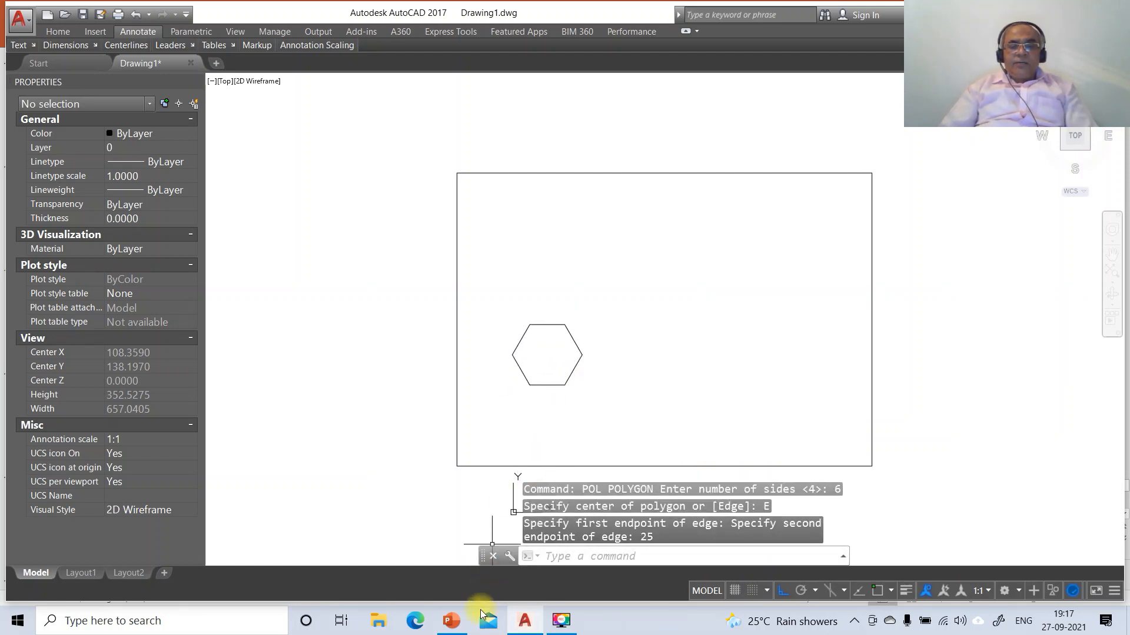
- Switch to PowerPoint to check the top view in the final solution, and return to AutoCAD
click(451, 620)
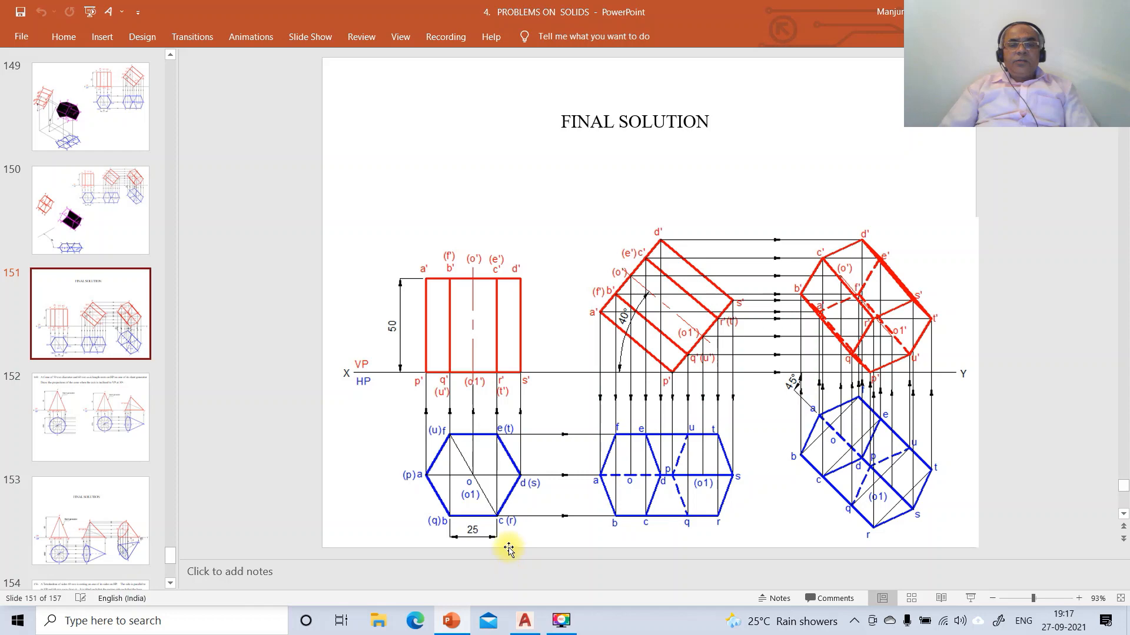
click(526, 620)
text(L)
key(Escape)
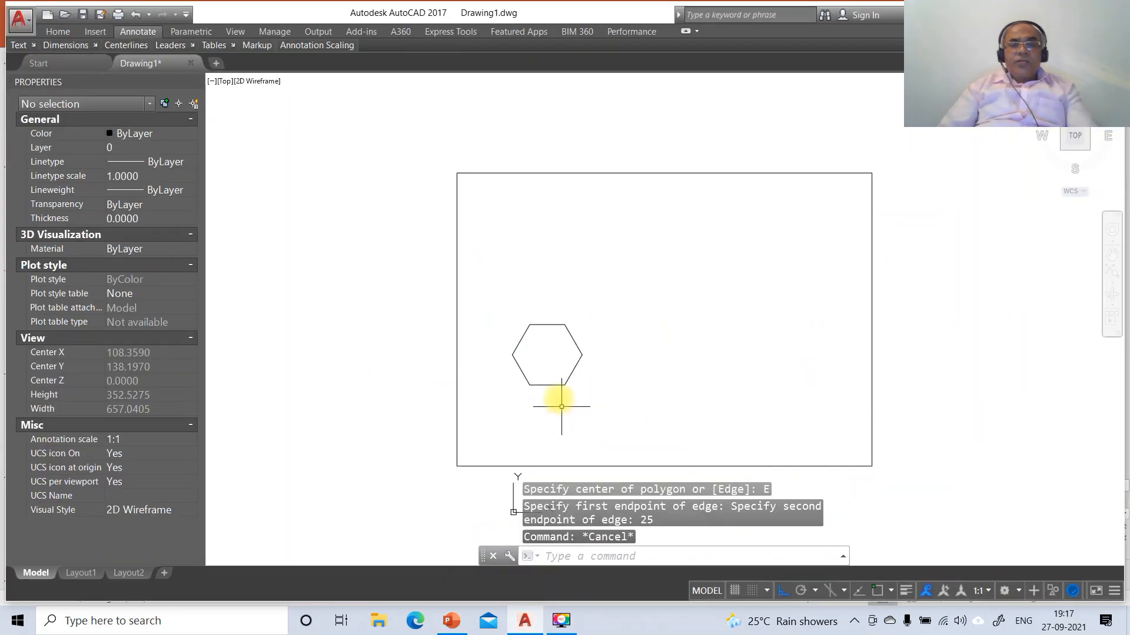
- Move the hexagon to the TV layer and turn on lineweight display
click(561, 407)
click(537, 383)
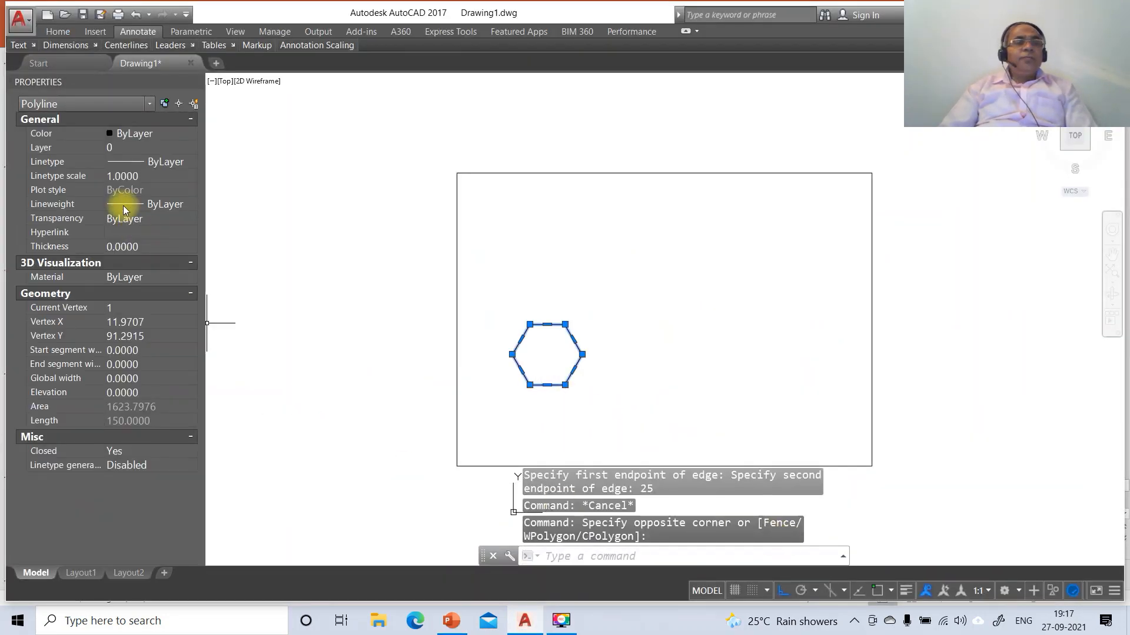
click(192, 147)
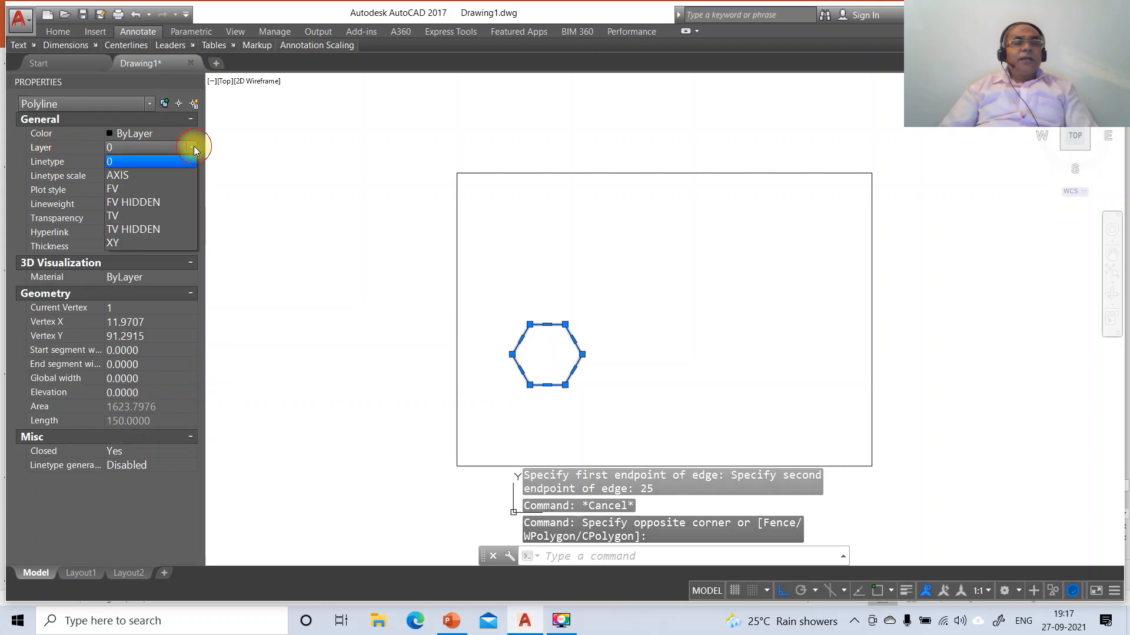
click(121, 216)
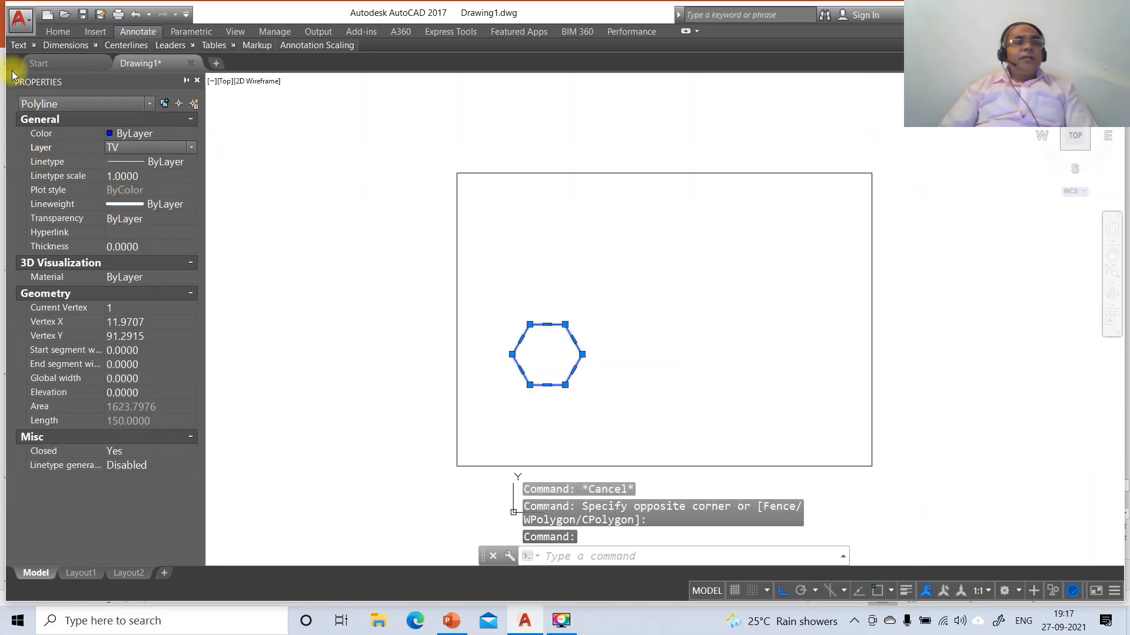
key(Escape)
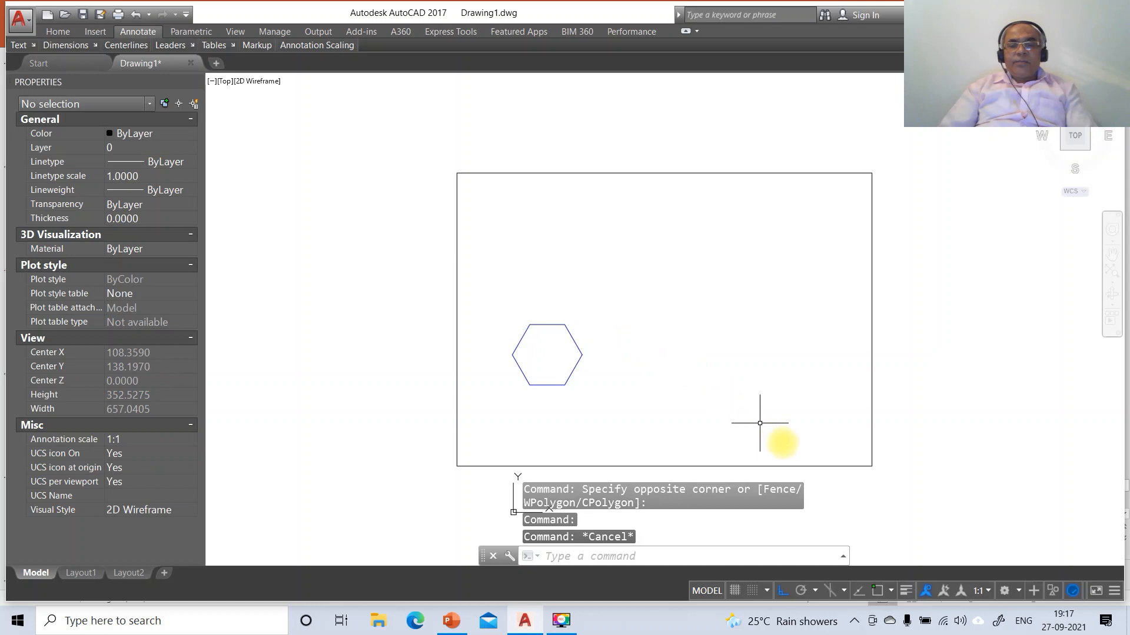
click(906, 591)
- Draw a diagonal line inside the hexagon from its upper-left vertex to its lower-right vertex, snapping to intersections
text(l)
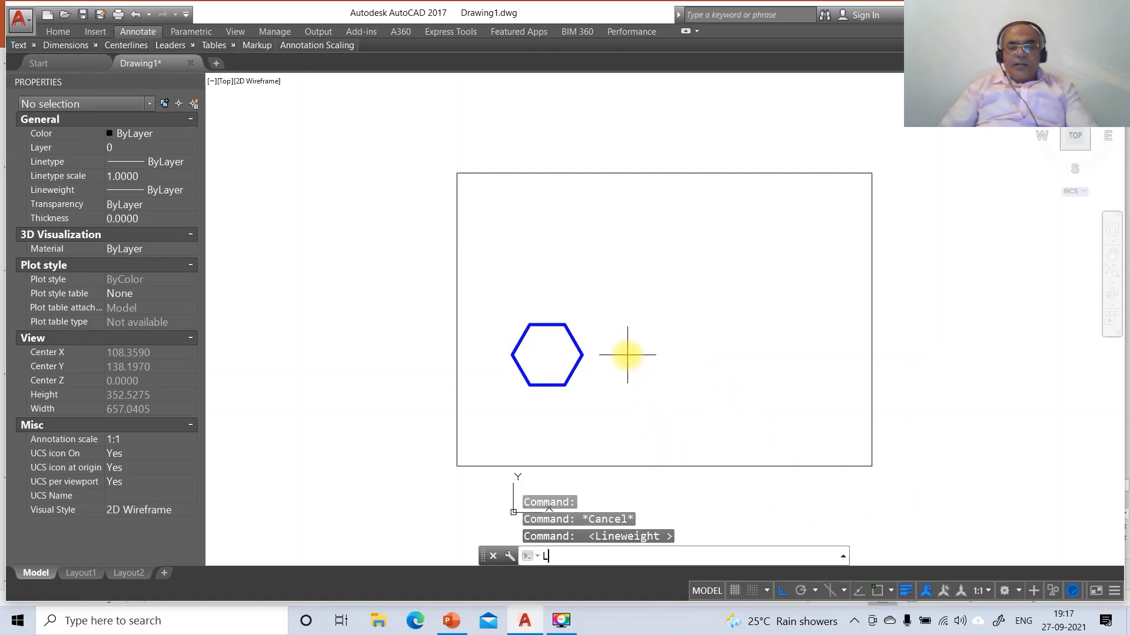
key(Return)
text(int)
key(Return)
click(530, 325)
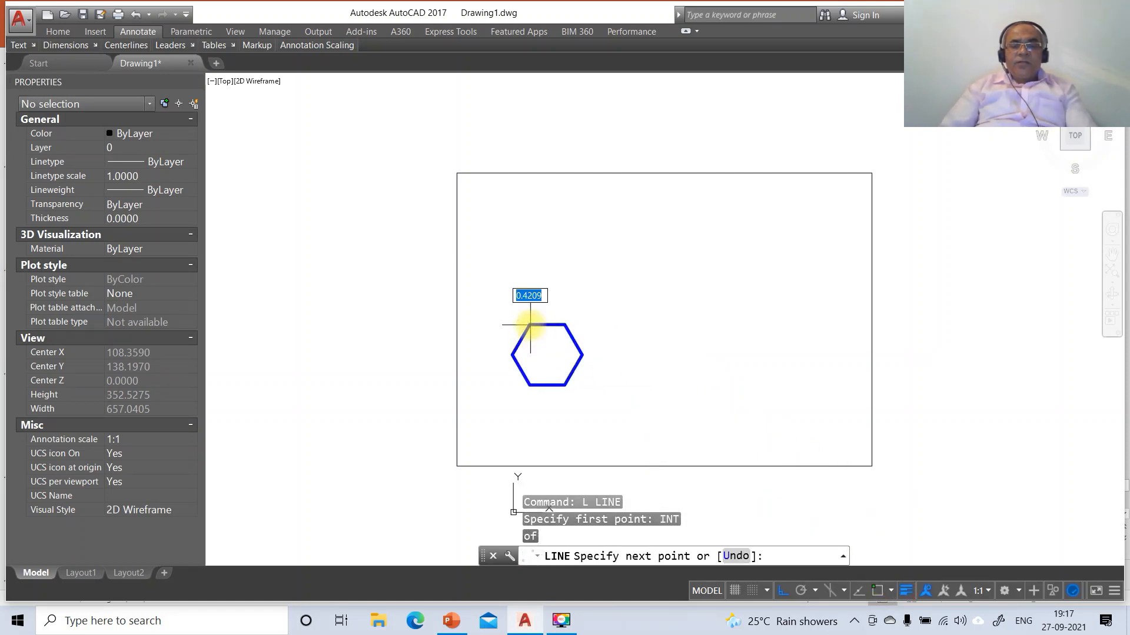
text(INT)
key(Return)
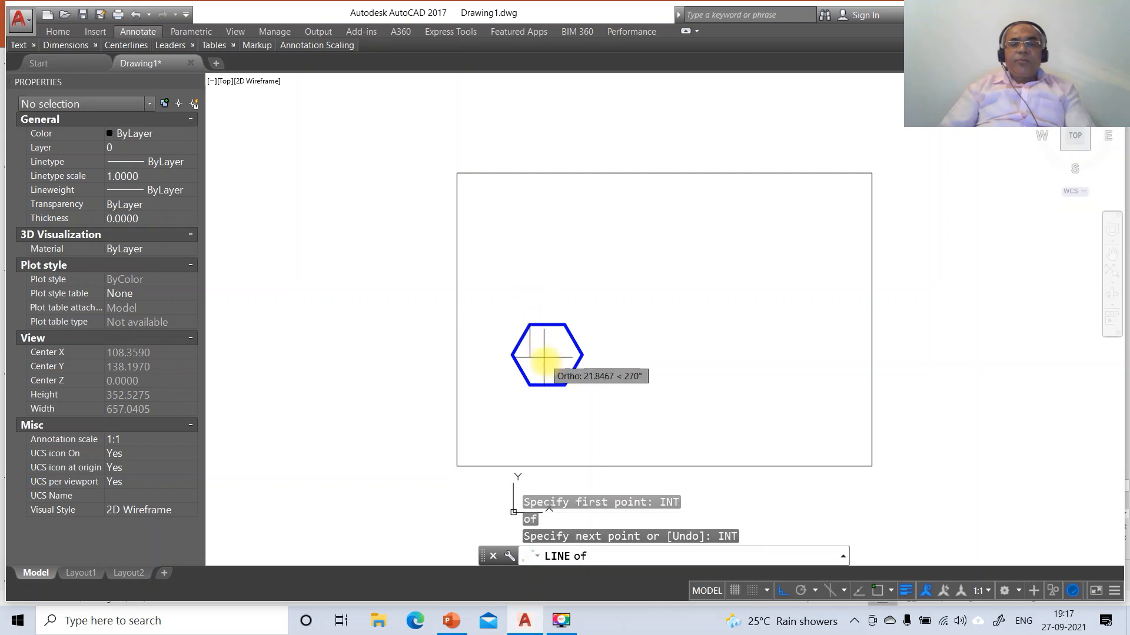
click(565, 386)
key(Return)
- Draw a horizontal line across the hexagon from its leftmost vertex to its rightmost vertex, snapping to intersections
key(Return)
text(INT)
key(Return)
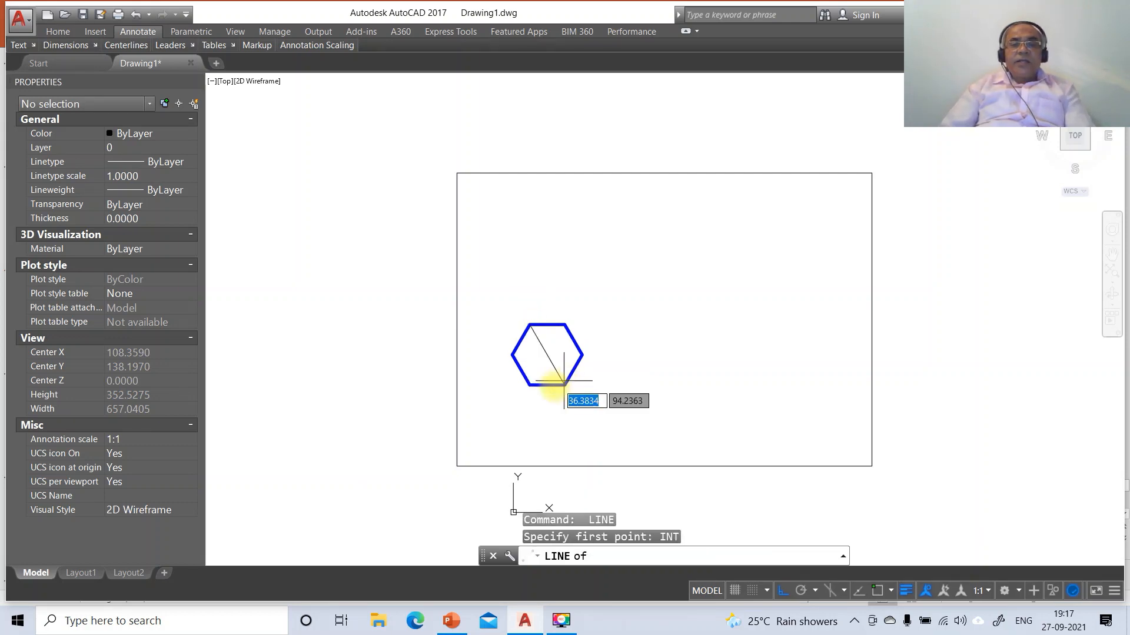
click(513, 356)
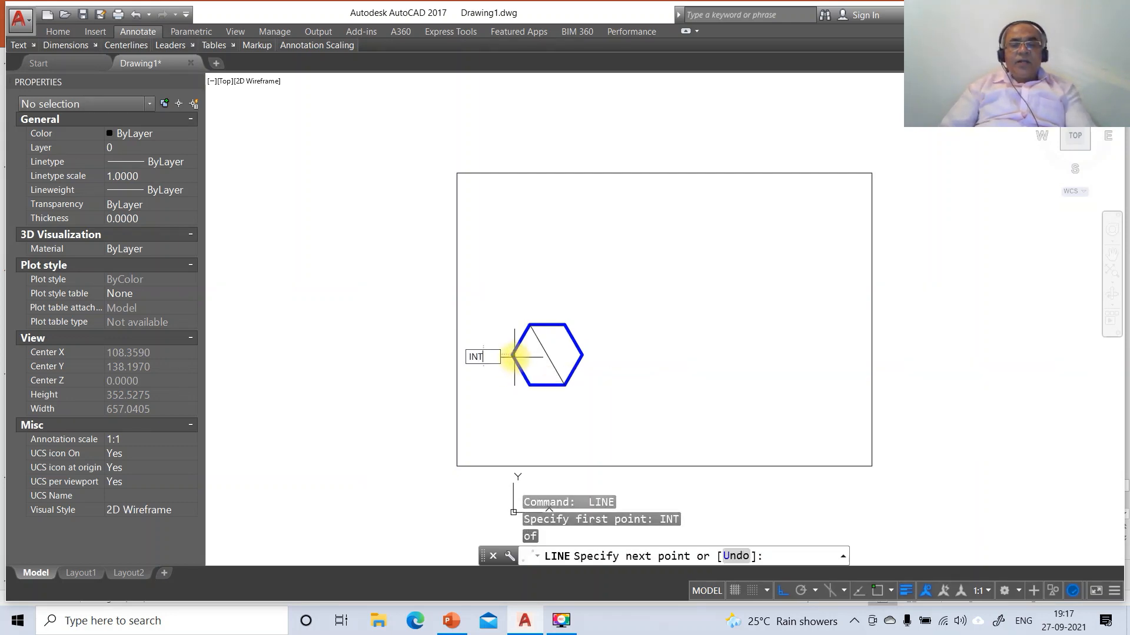
text(INT)
key(Return)
click(581, 355)
key(Return)
- Draw a horizontal reference line a short distance above the hexagon, extending past it on both sides
key(Return)
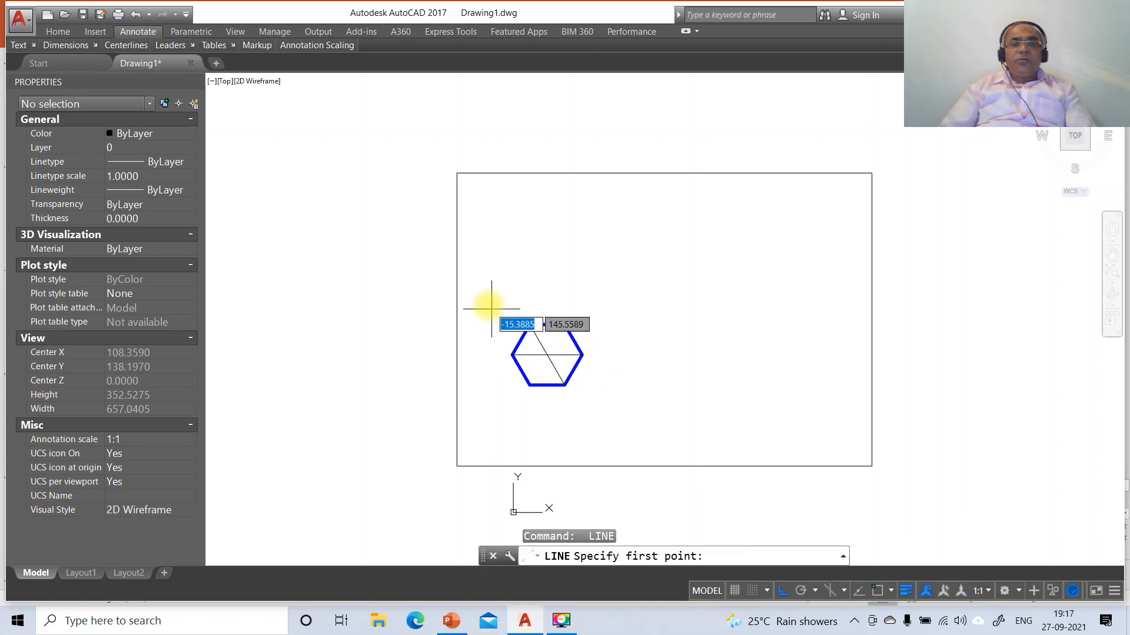
click(485, 295)
click(609, 294)
key(Return)
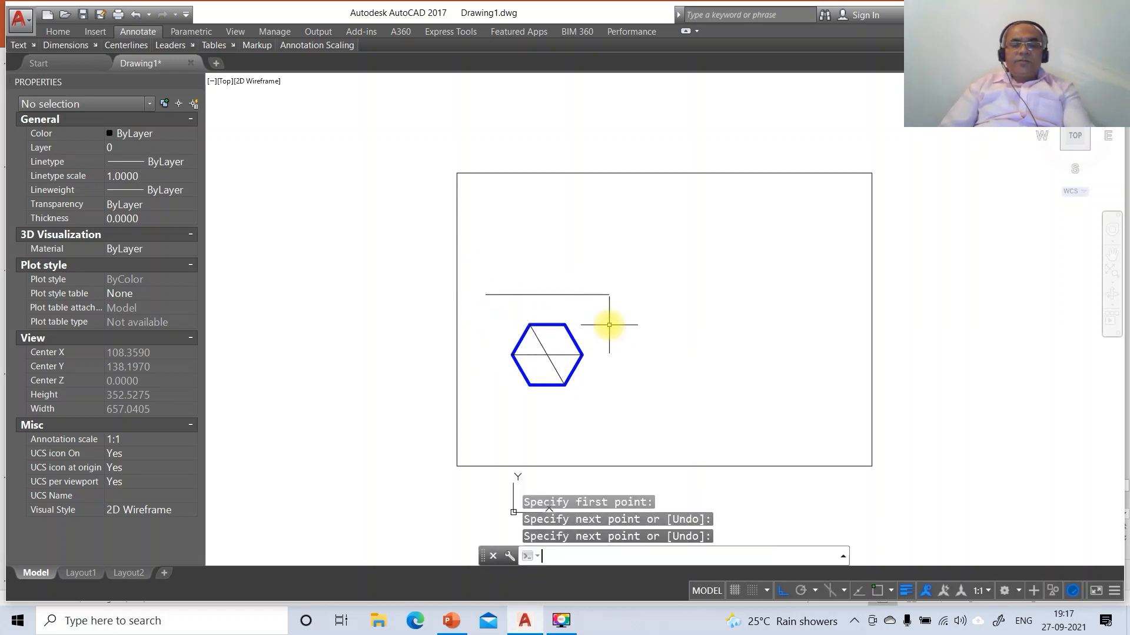
- Check the prism height on the PowerPoint slide and offset the horizontal reference line 50 mm upward
text(O)
key(Return)
click(447, 620)
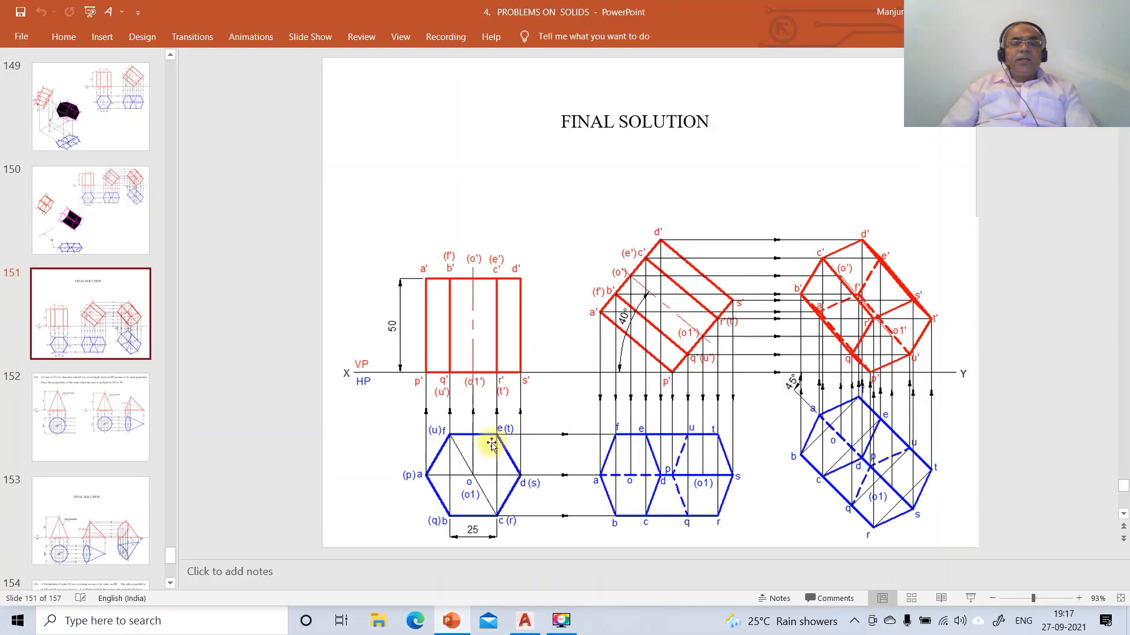
click(524, 620)
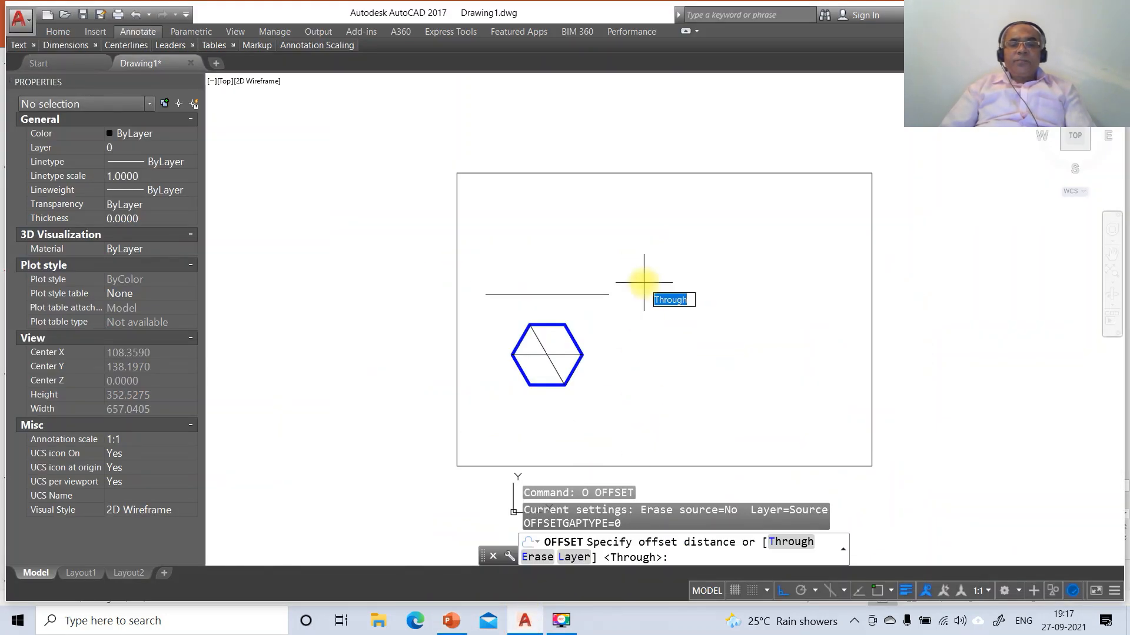
text(50)
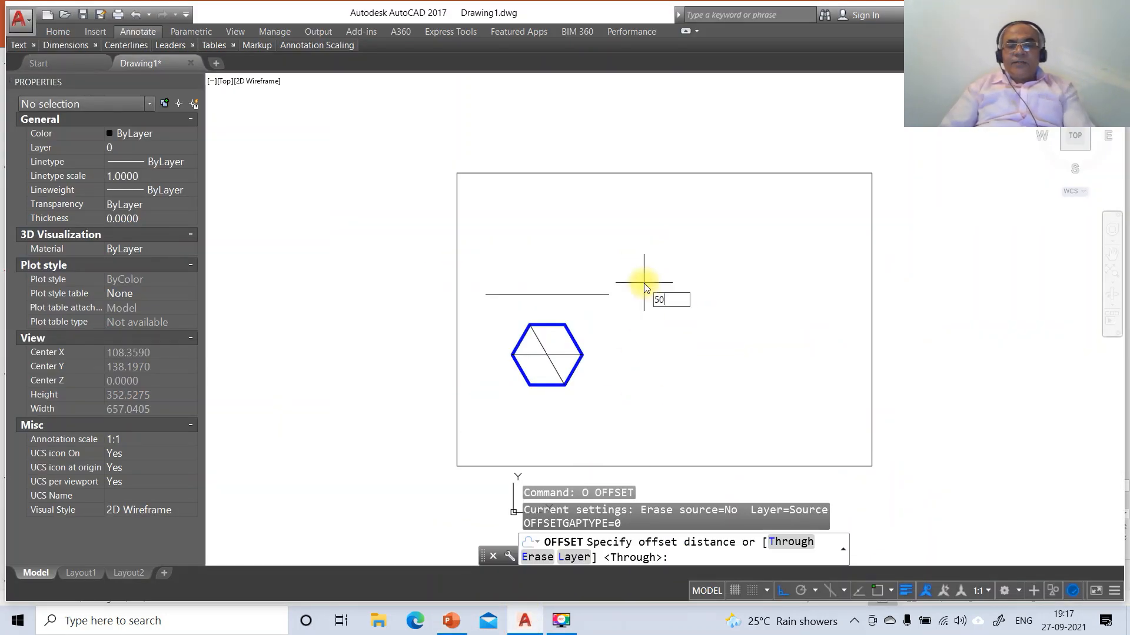
key(Return)
click(551, 295)
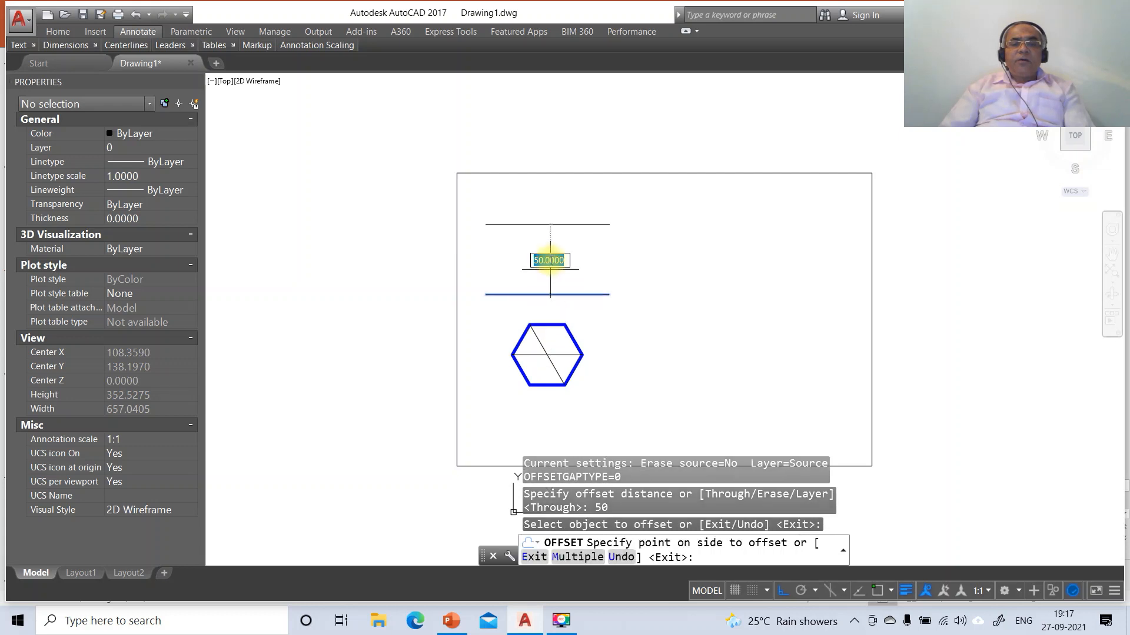
key(Escape)
key(Return)
key(Return)
click(550, 295)
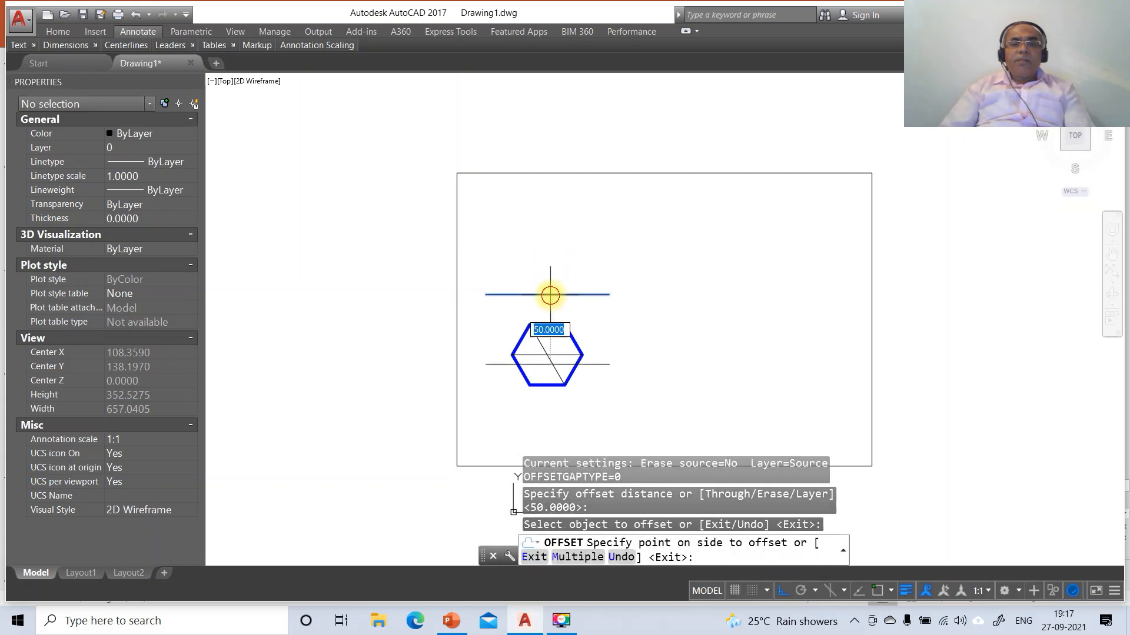
click(549, 259)
key(Return)
- Draw a vertical line from the intersection of the hexagon's diagonals up to slightly above the upper horizontal line
text(L)
key(Return)
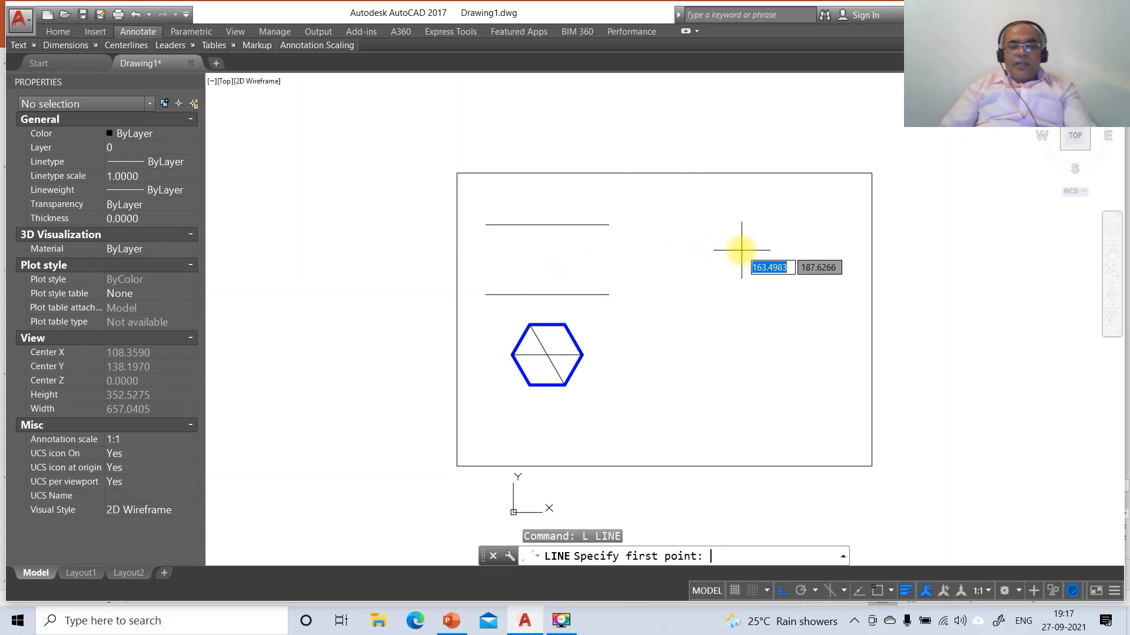
text(INT)
key(Return)
click(558, 358)
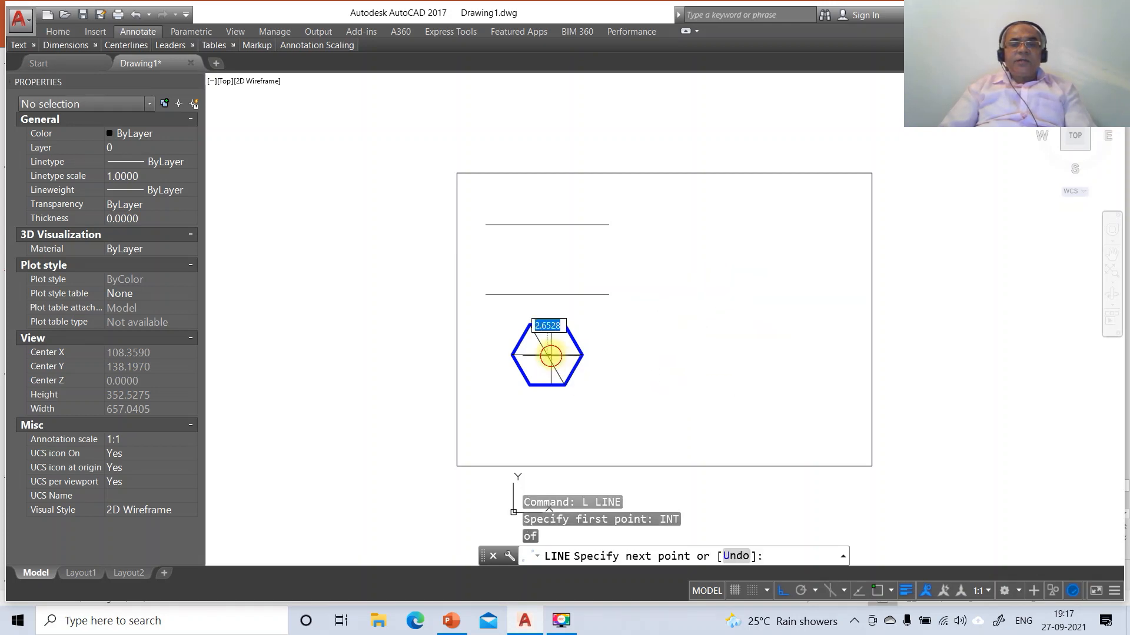
click(550, 225)
key(Return)
- Draw a vertical projector from the hexagon's lower-left vertex perpendicular to the upper horizontal line
key(Return)
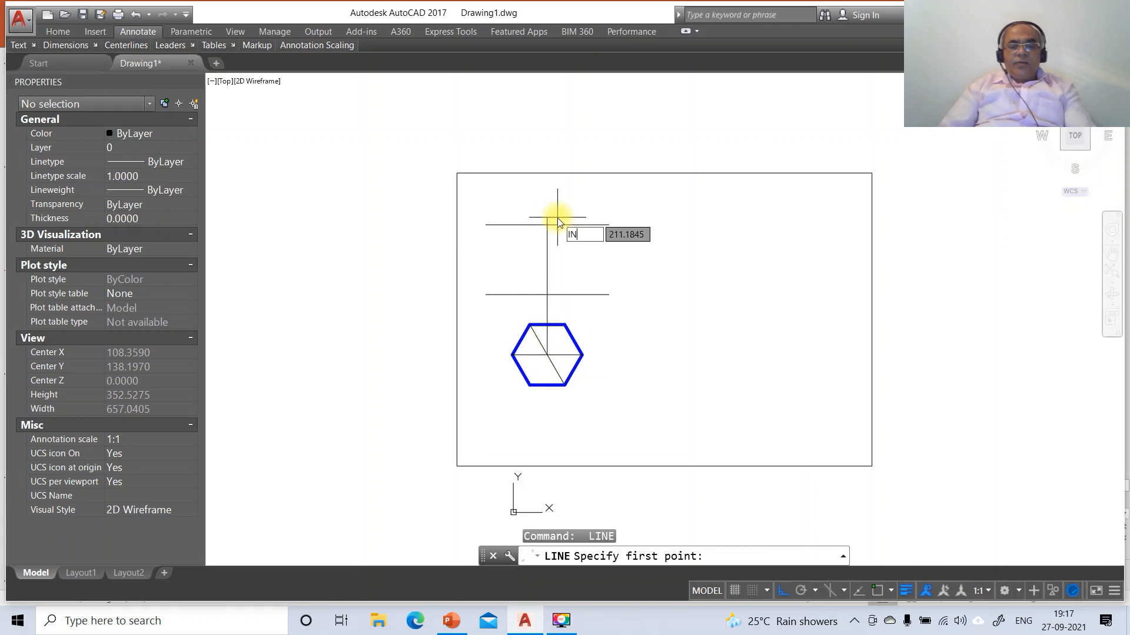
text(INT)
key(Return)
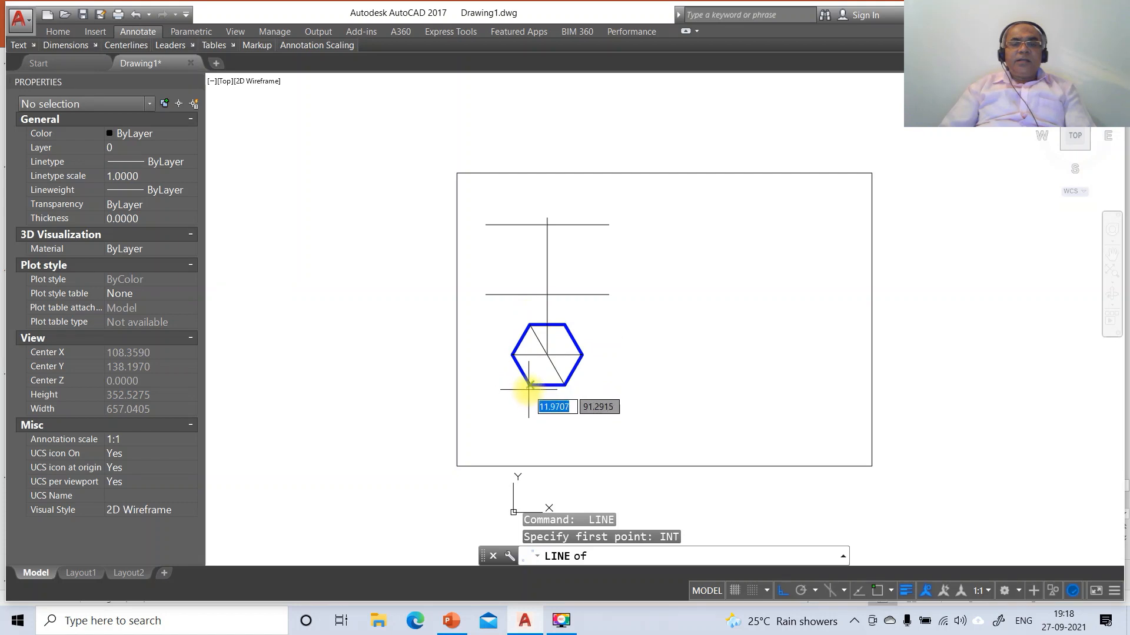
click(528, 385)
text(PER)
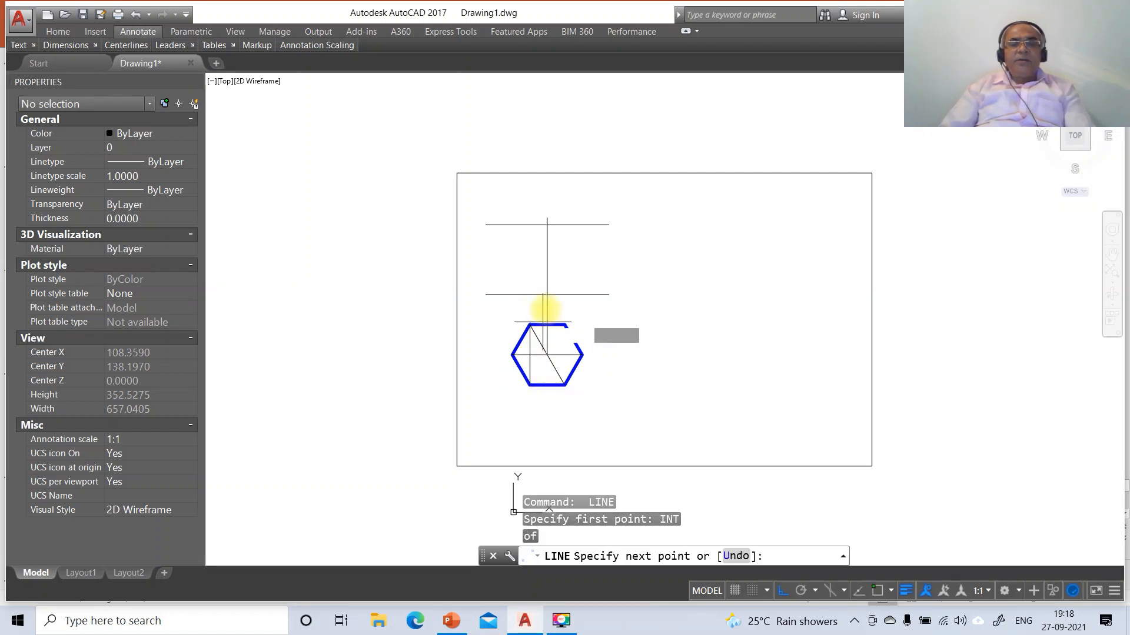
key(Return)
click(538, 225)
key(Return)
- Draw a vertical projector from the hexagon's leftmost vertex perpendicular to the upper horizontal line
key(Return)
text(INT)
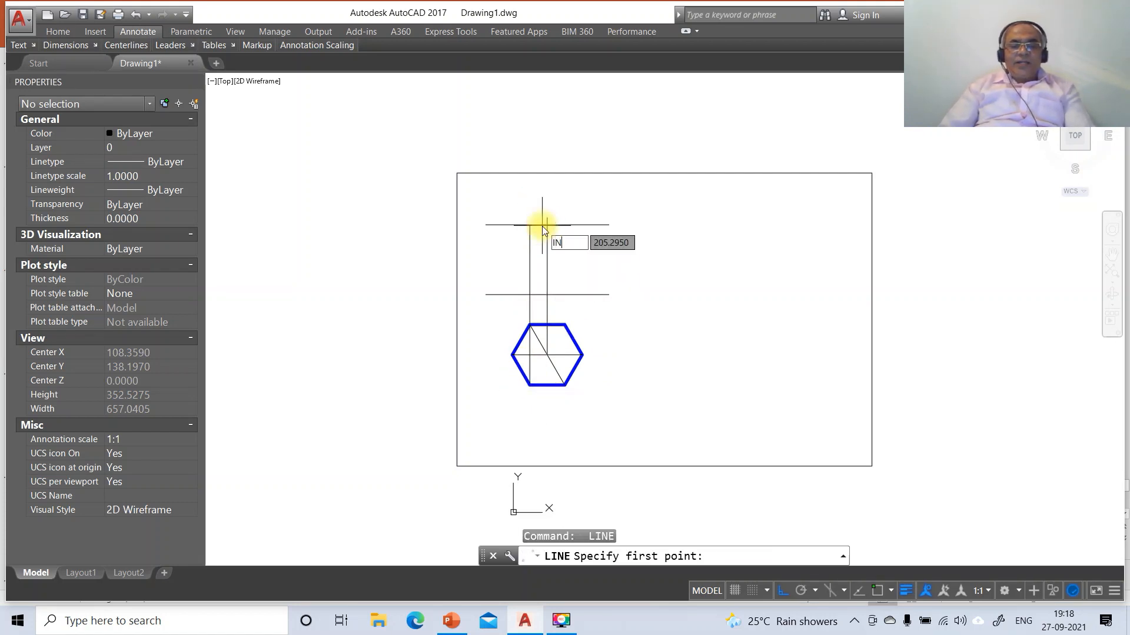
key(Return)
click(513, 353)
text(P)
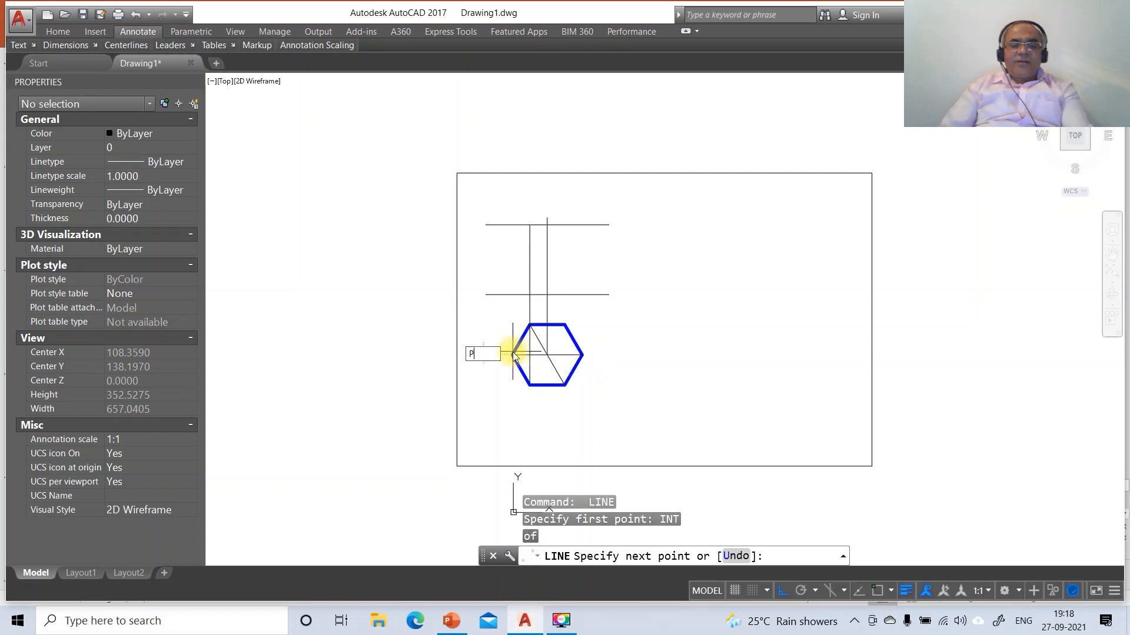
text(ER)
key(Return)
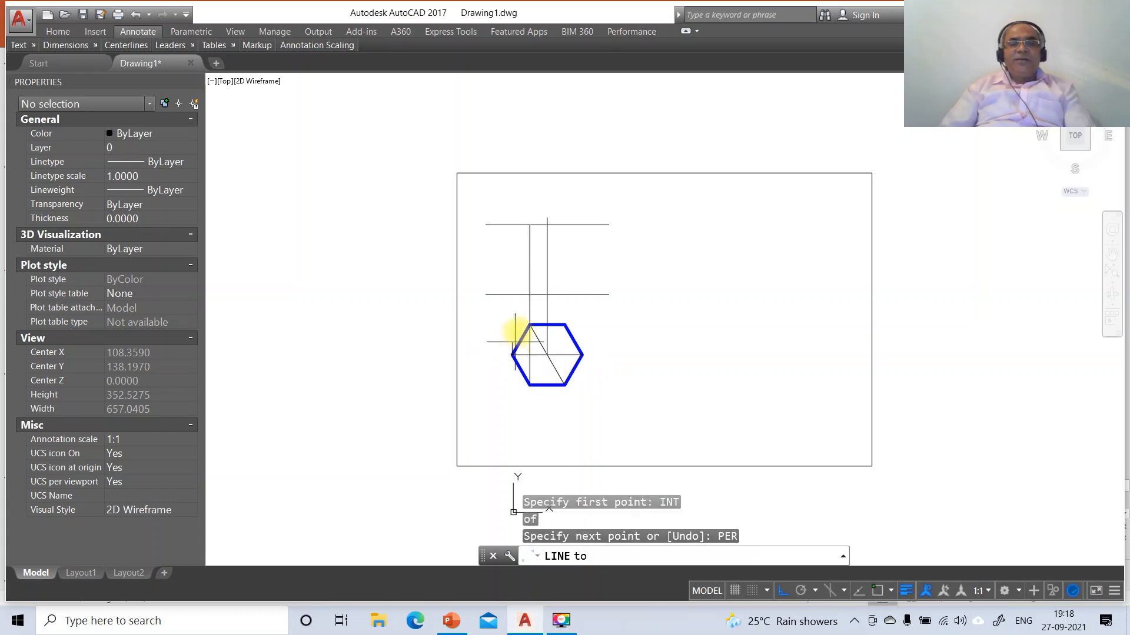
click(519, 225)
key(space)
- Draw a vertical projector from the hexagon's lower-right vertex perpendicular to the upper horizontal line
key(space)
text(INT)
key(space)
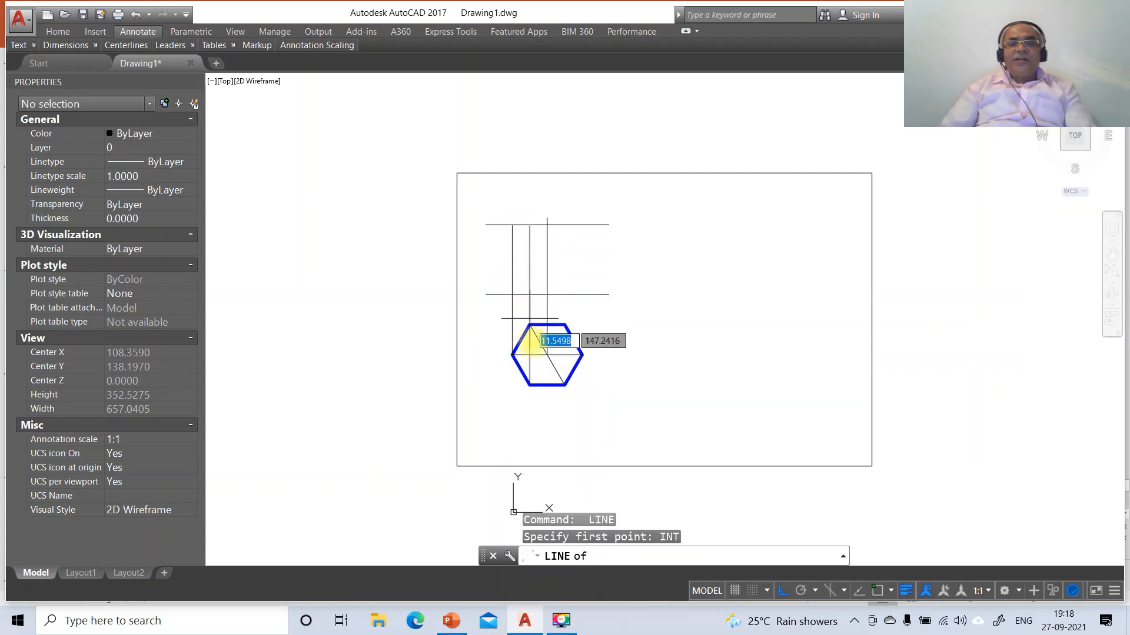
click(563, 386)
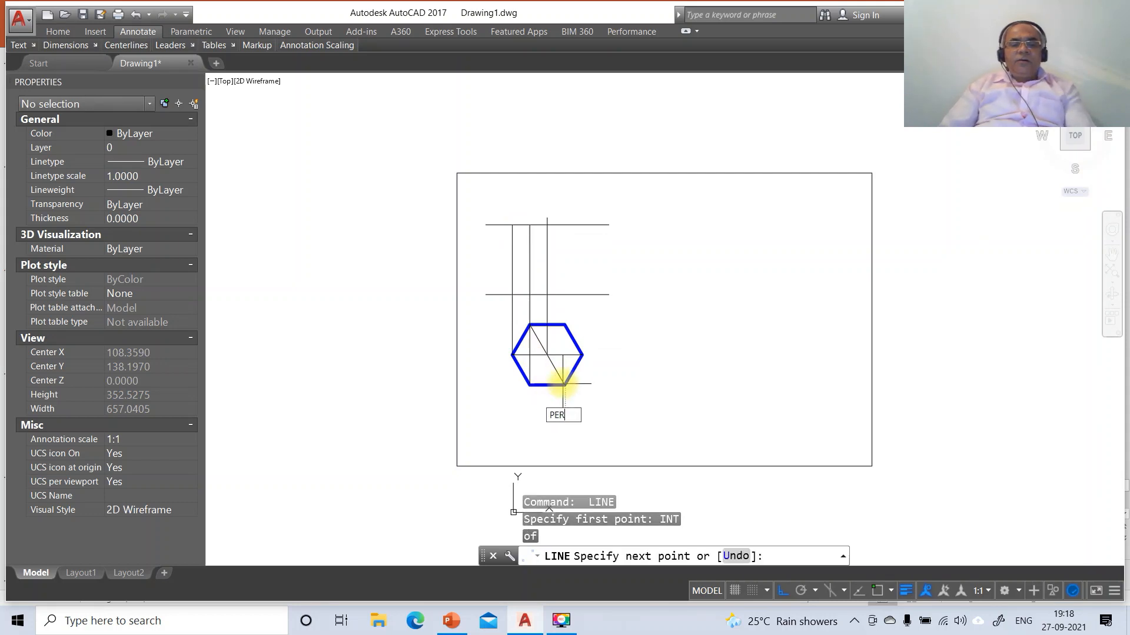
key(space)
click(574, 226)
key(space)
- Draw a vertical projector from the hexagon's rightmost vertex perpendicular to the upper horizontal line
key(space)
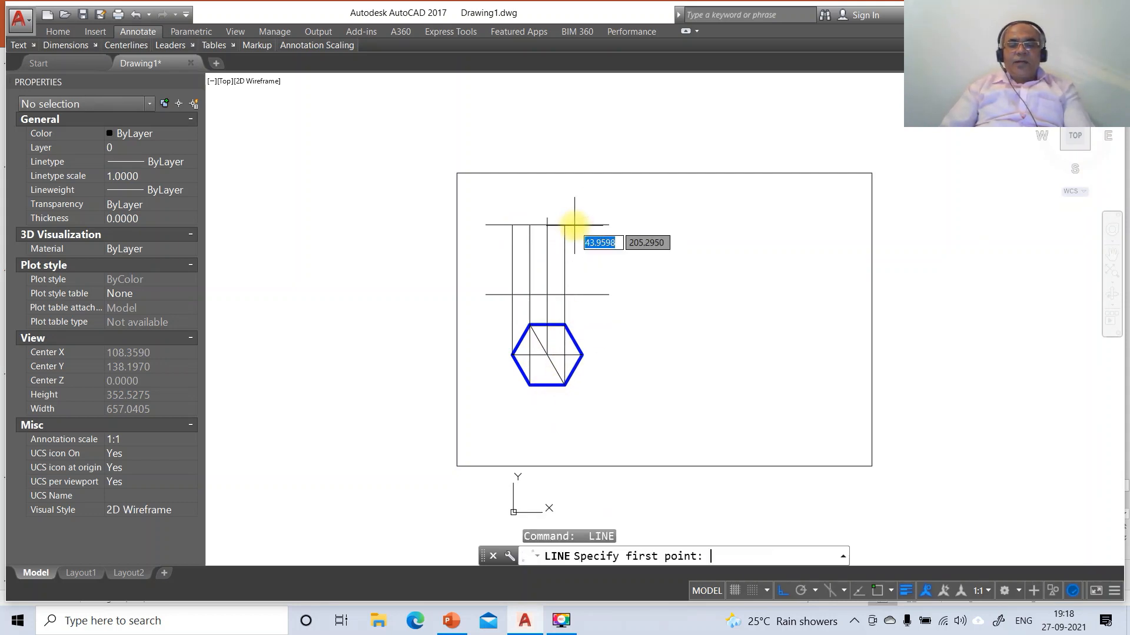
text(INT)
key(space)
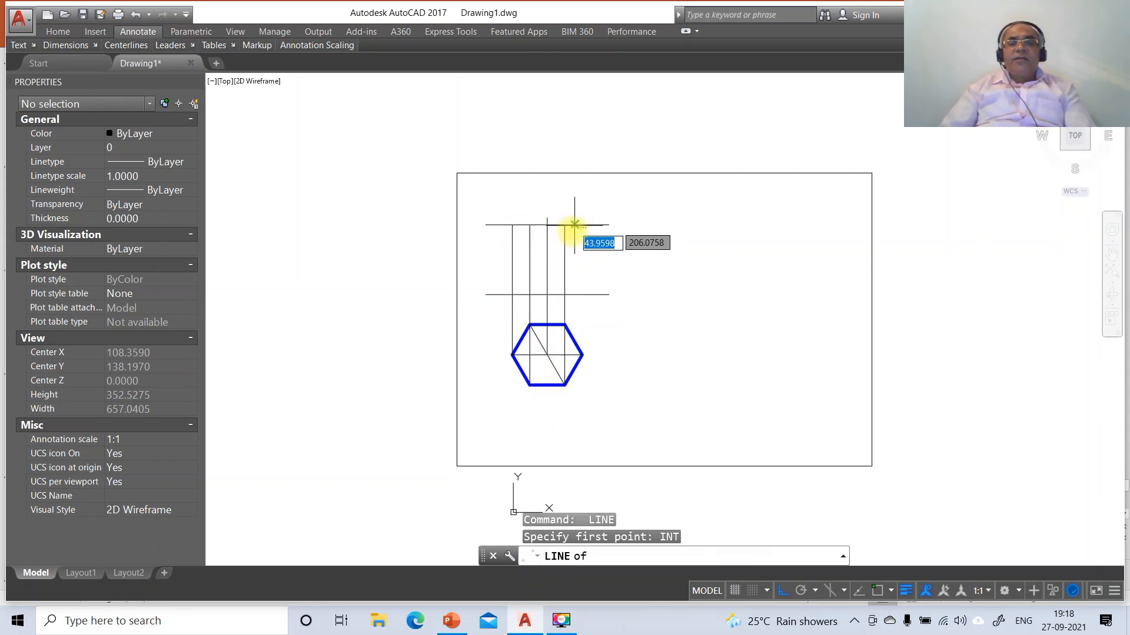
click(582, 355)
text(PER)
key(space)
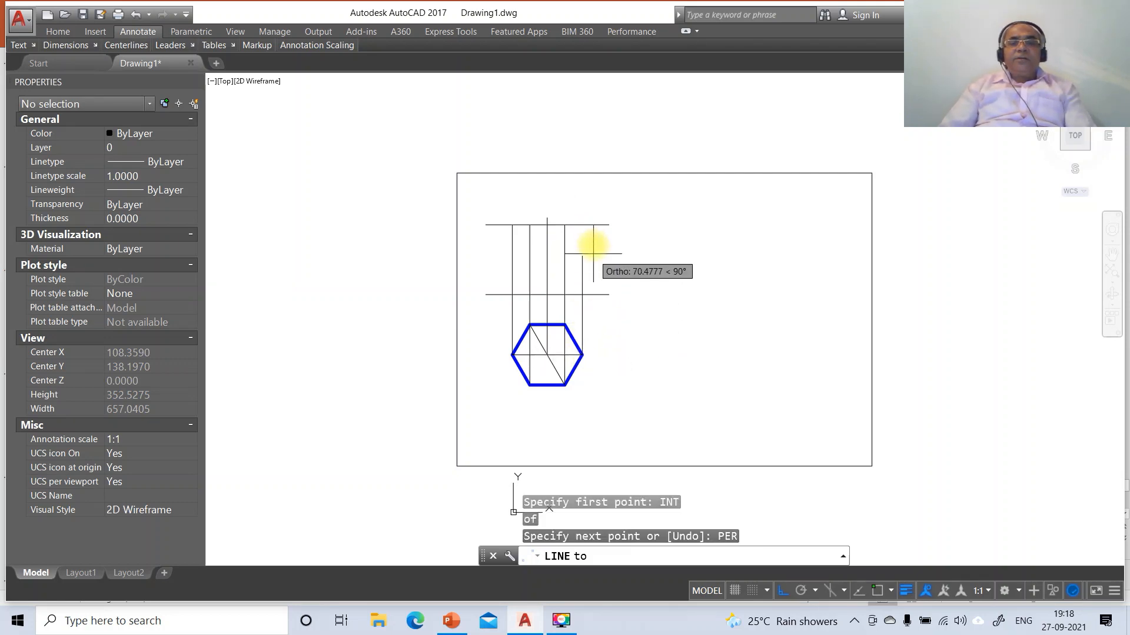
click(593, 224)
- Trim both ends of the two horizontal lines, using the leftmost and rightmost projectors as cutting edges
text(TR)
key(space)
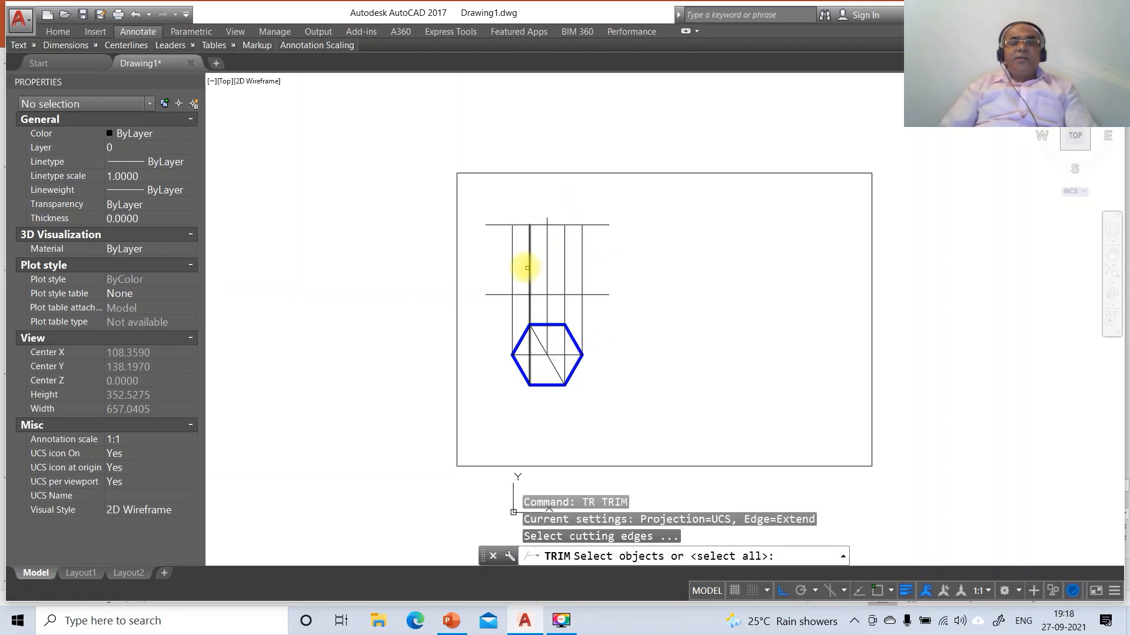
click(510, 263)
click(515, 277)
click(511, 283)
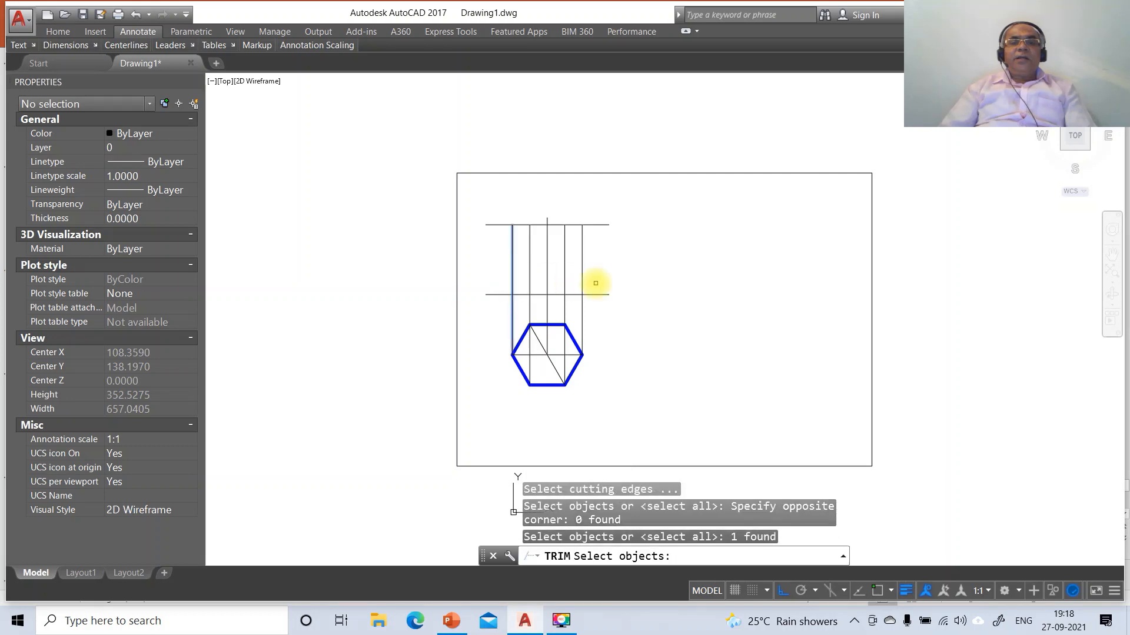
click(583, 281)
key(space)
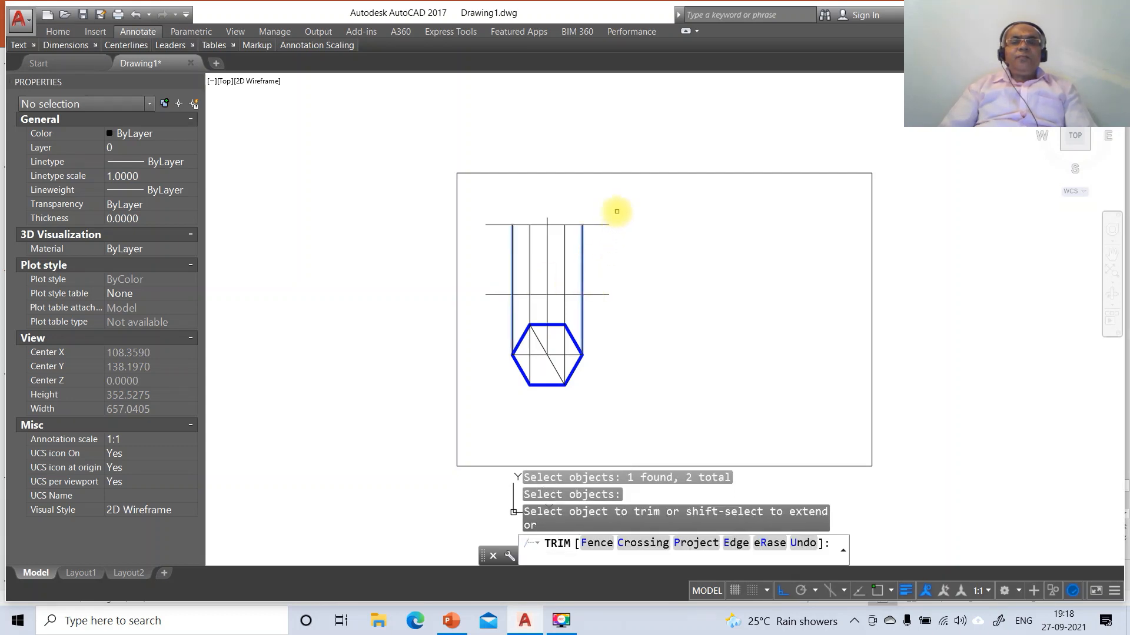
click(616, 212)
click(600, 304)
click(503, 210)
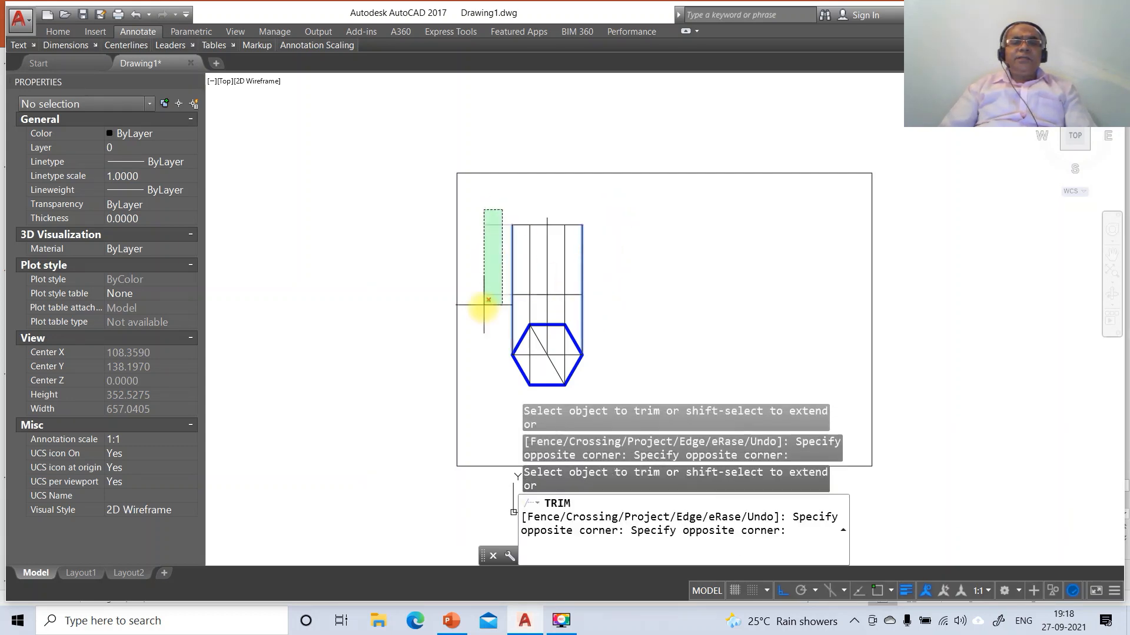
click(480, 301)
key(space)
- Break the central vertical line with a small gap just below the lower horizontal line
text(BR)
key(Return)
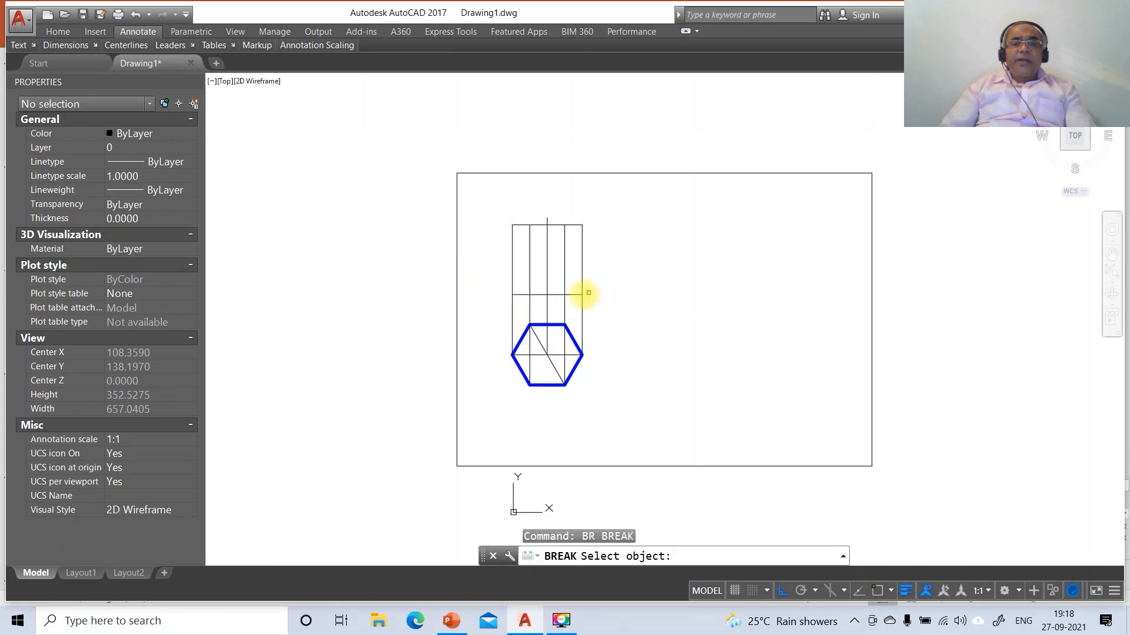
click(548, 302)
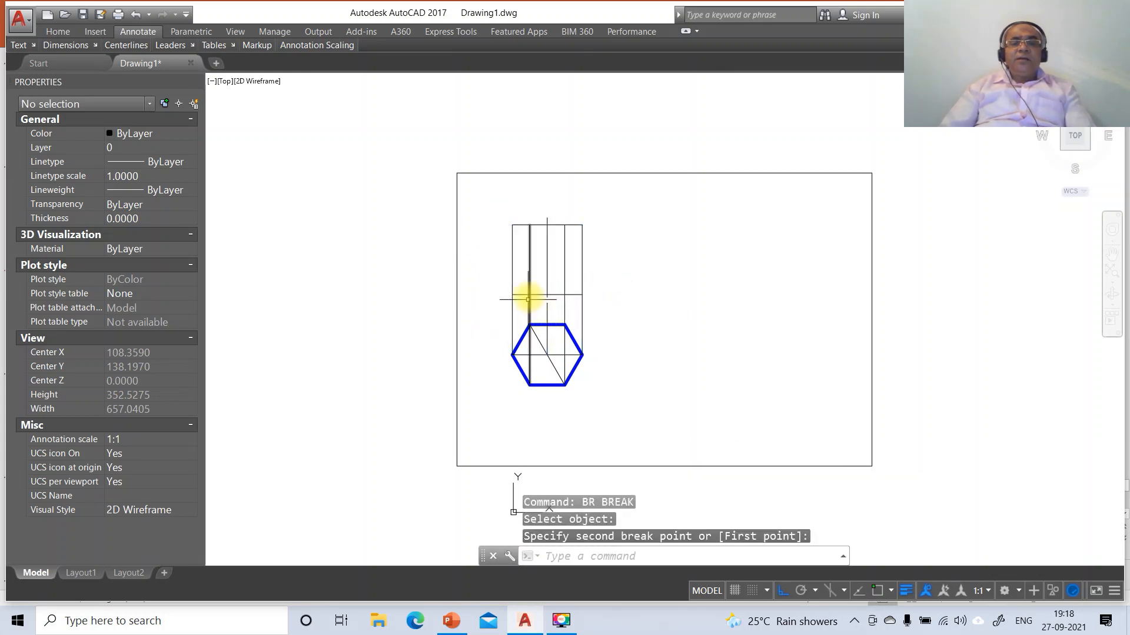
- Break the inner left projector at its intersection with the lower horizontal line, without leaving a gap
key(space)
click(529, 294)
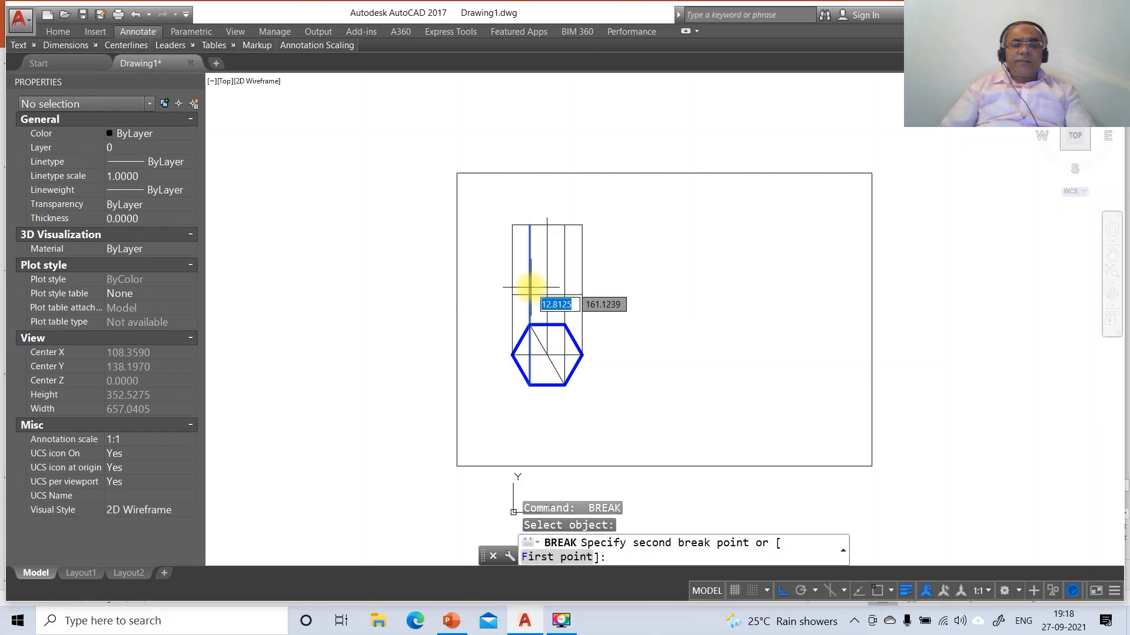
text(F)
key(Return)
text(INT)
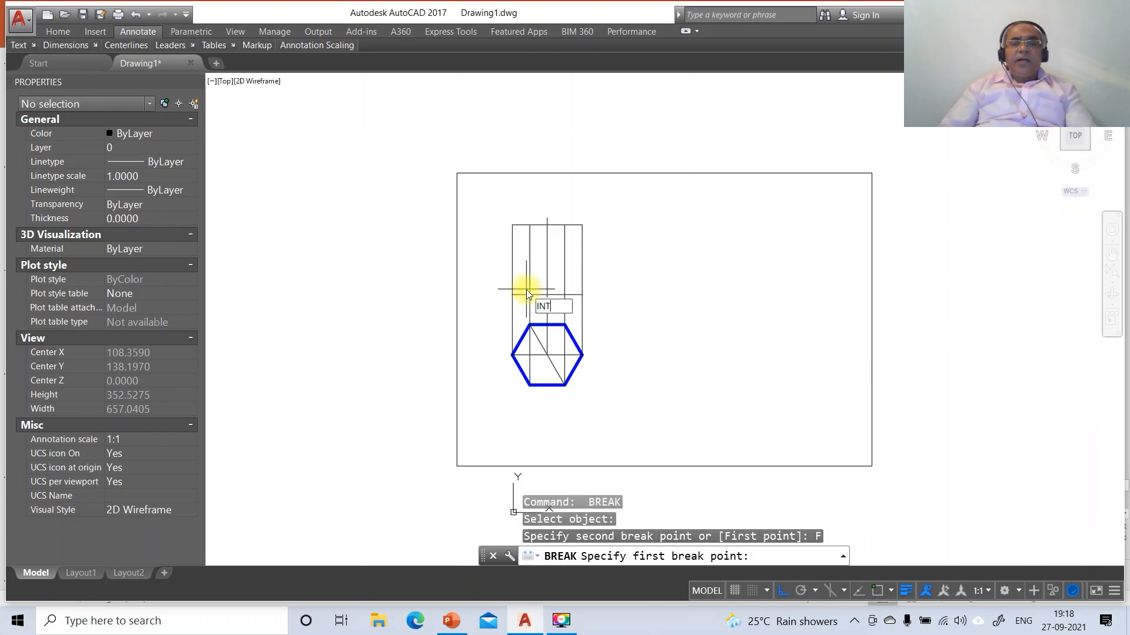
key(Return)
click(526, 289)
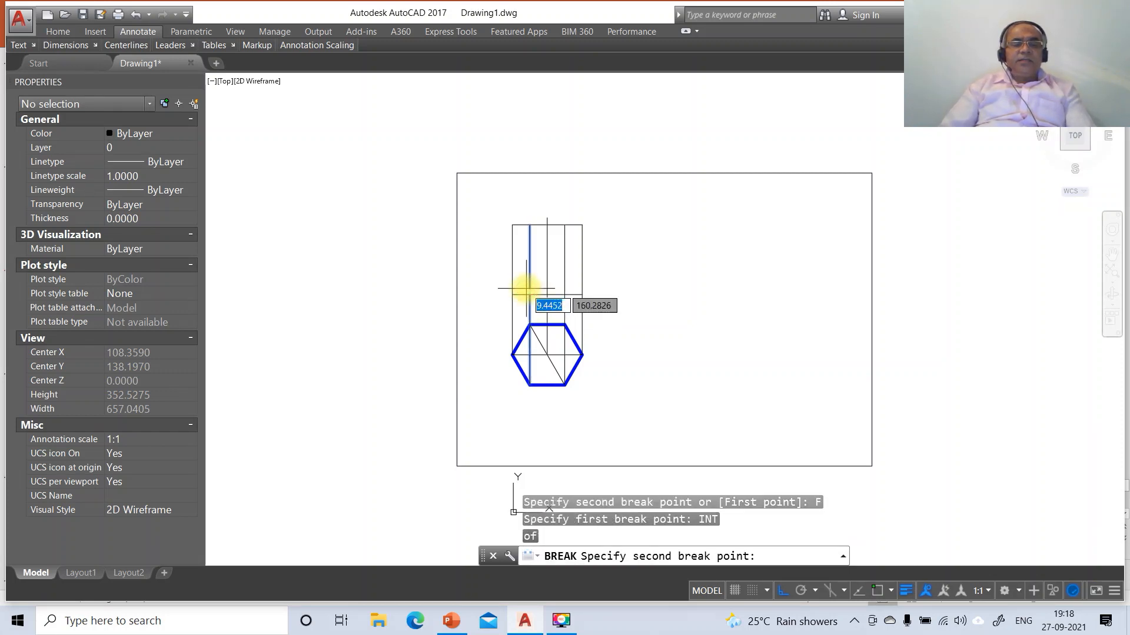
click(526, 289)
- Break the inner right projector at its intersection with the lower horizontal line, without leaving a gap
key(space)
click(563, 284)
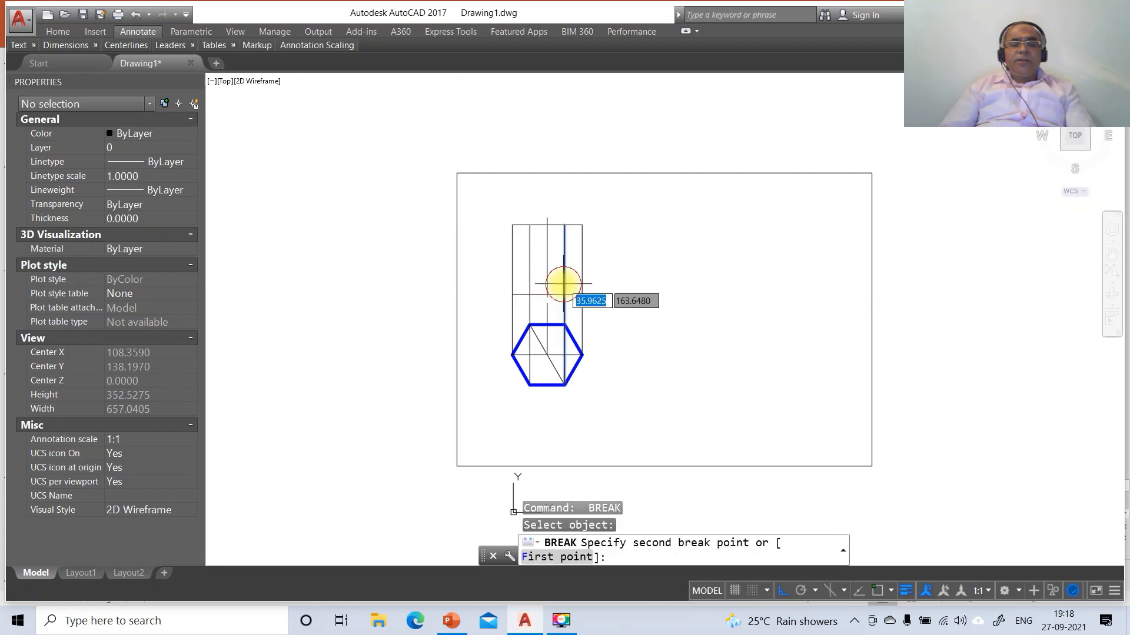
text(F)
key(Return)
text(INT)
key(Return)
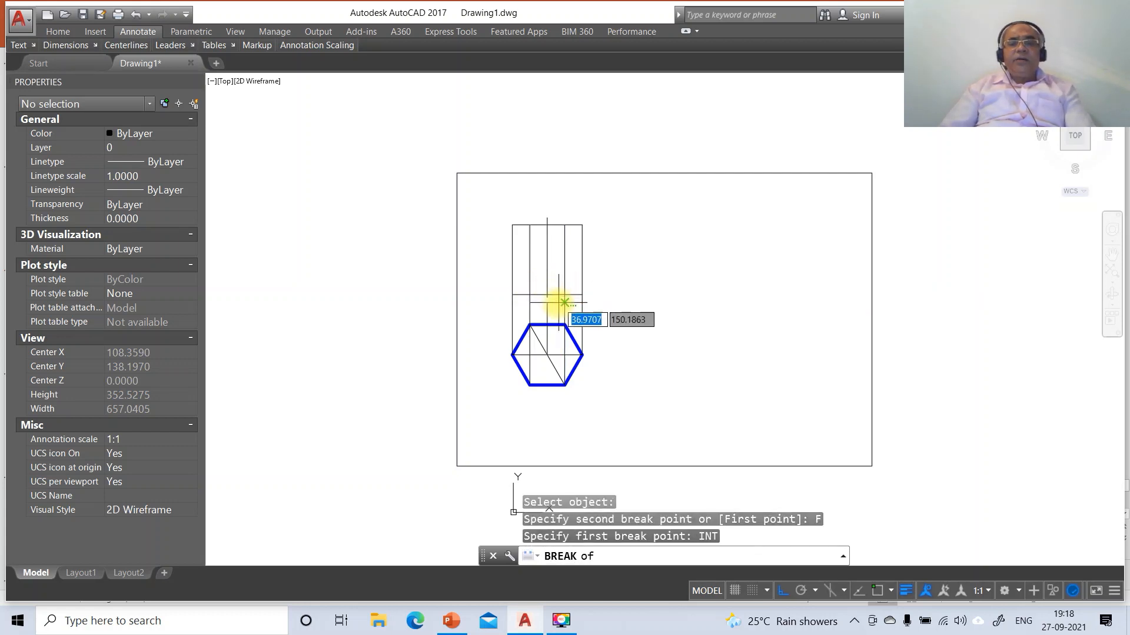
click(560, 298)
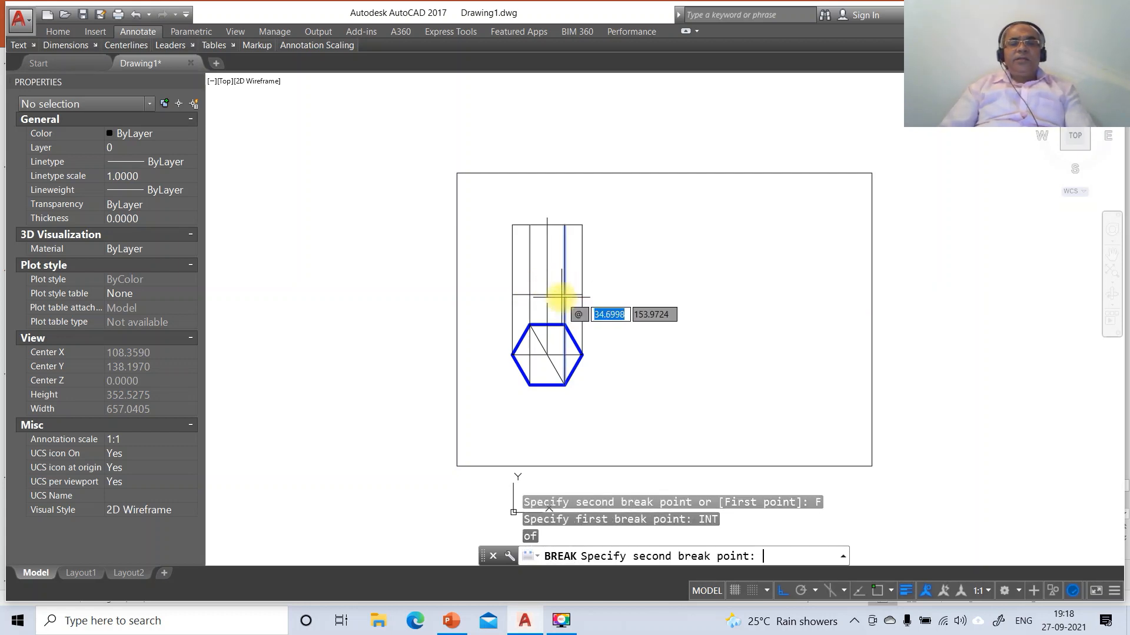
text(@)
key(Return)
- Break the leftmost projector at its intersection with the lower horizontal line, without leaving a gap
key(Return)
click(515, 287)
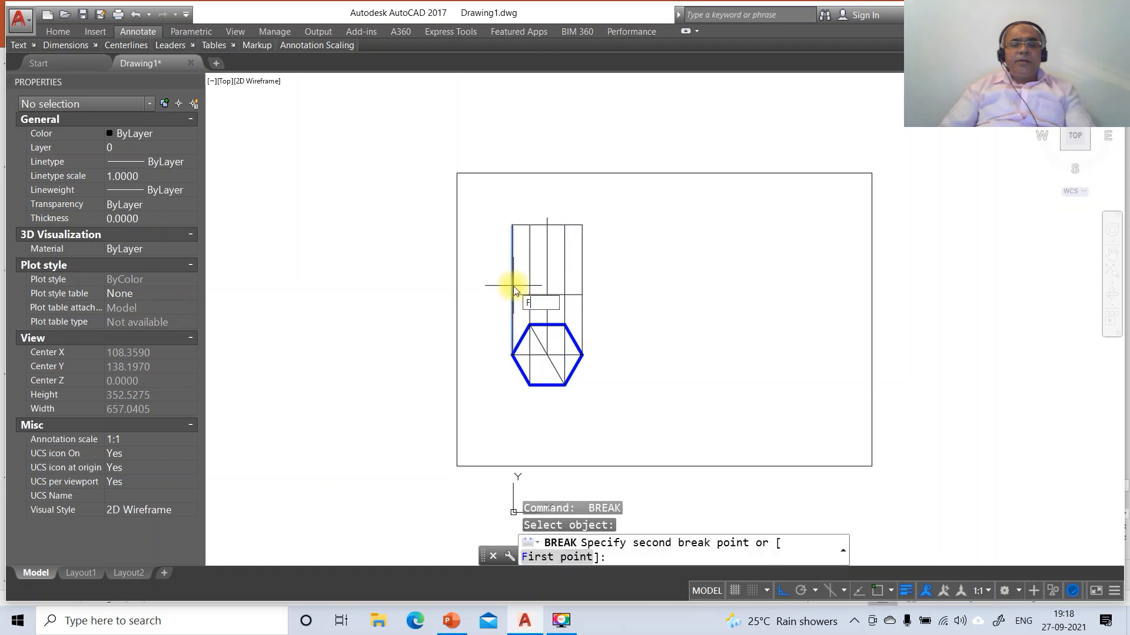
text(F)
key(Return)
text(INT)
key(Return)
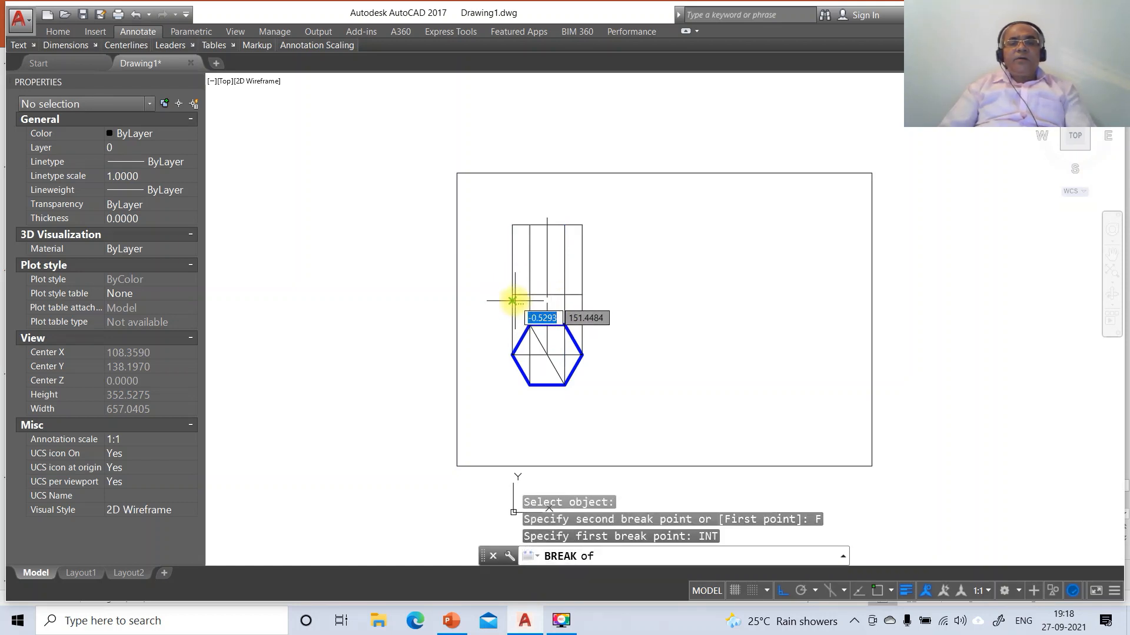
click(512, 294)
text(@)
key(Return)
- Break the rightmost projector at its intersection with the lower horizontal line, without leaving a gap
key(Return)
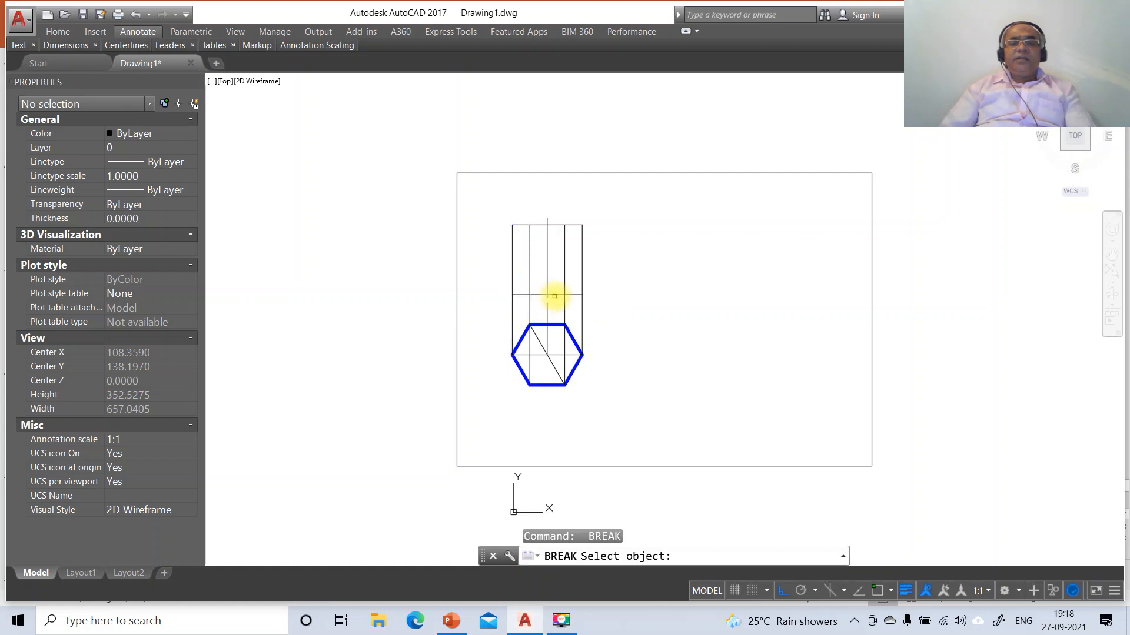
click(582, 286)
text(F)
key(Return)
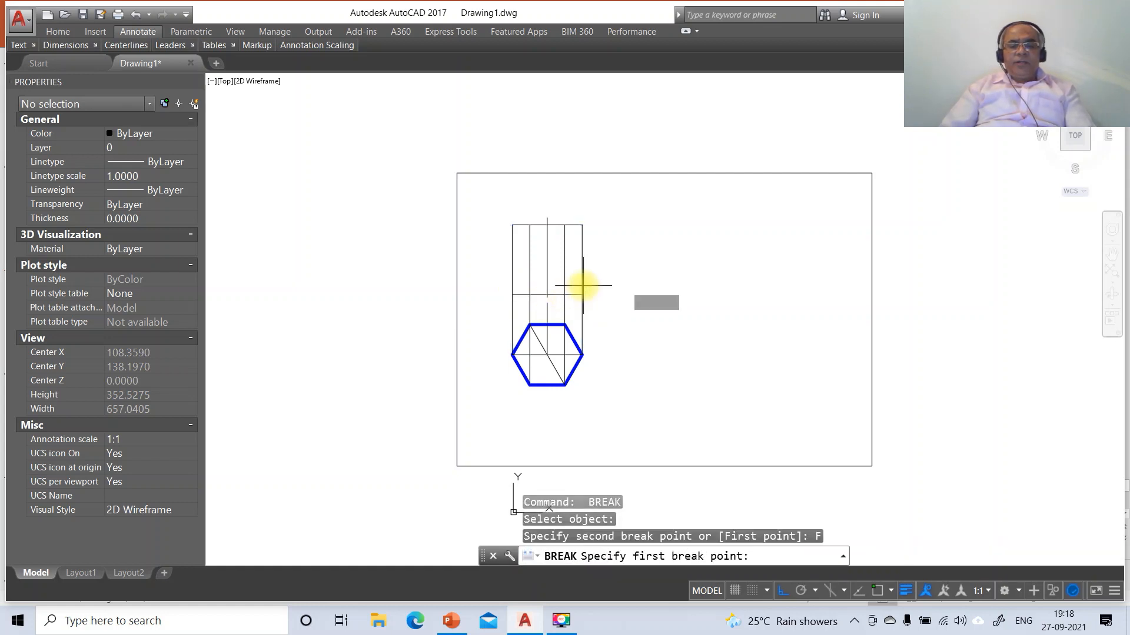
text(INT)
key(Return)
click(581, 294)
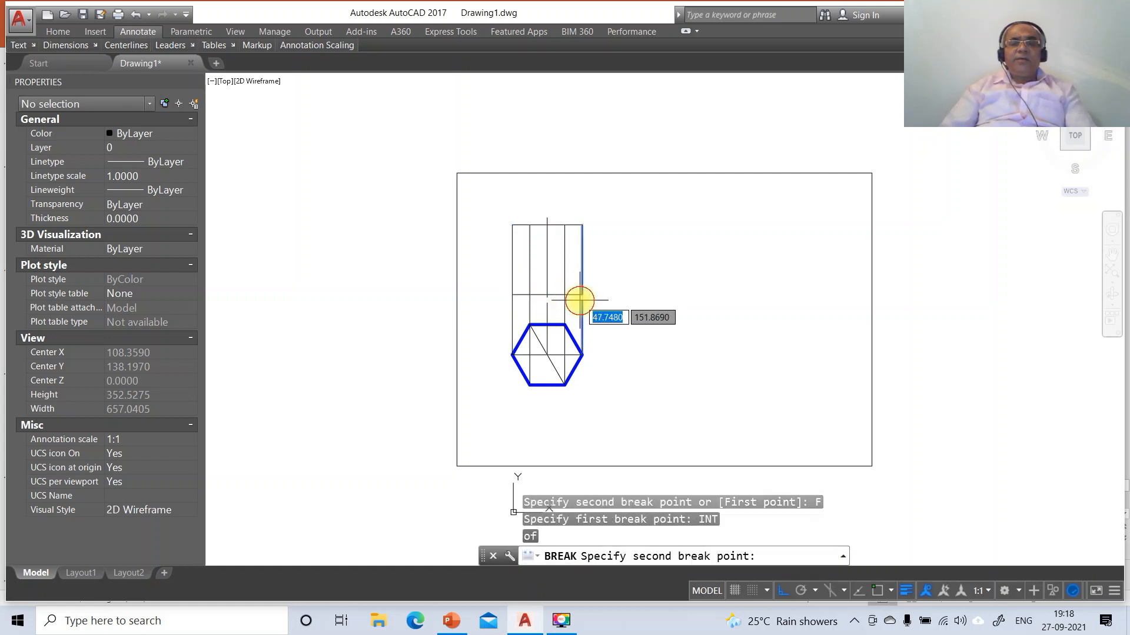
text(@)
key(Return)
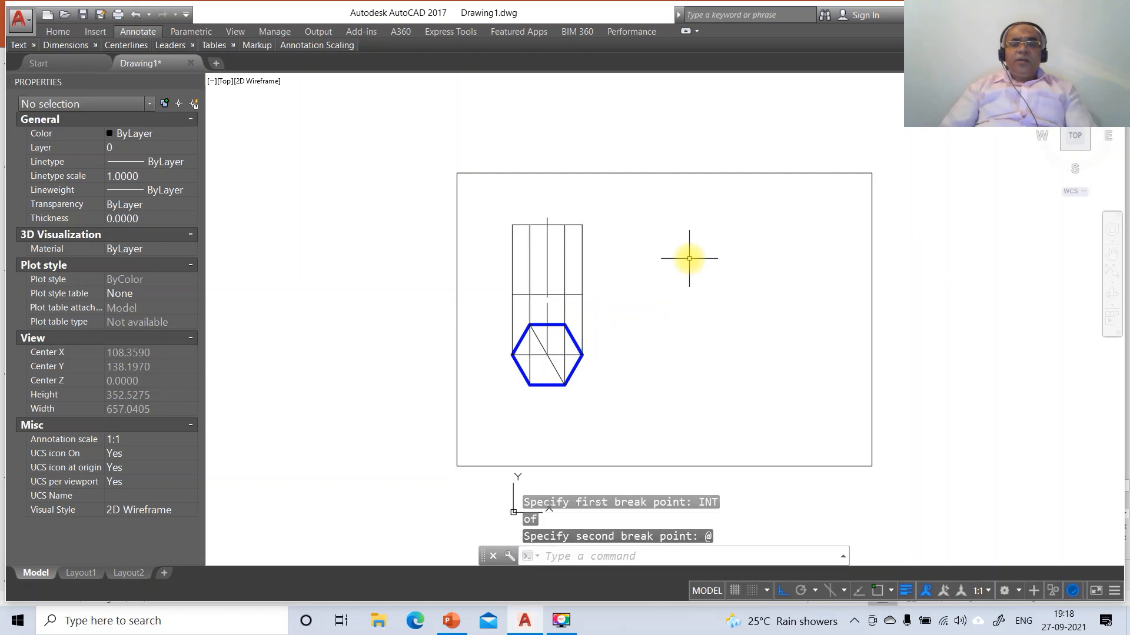
- Assign the front view's two horizontal edges and four vertical edges to the FV layer
click(644, 210)
click(559, 270)
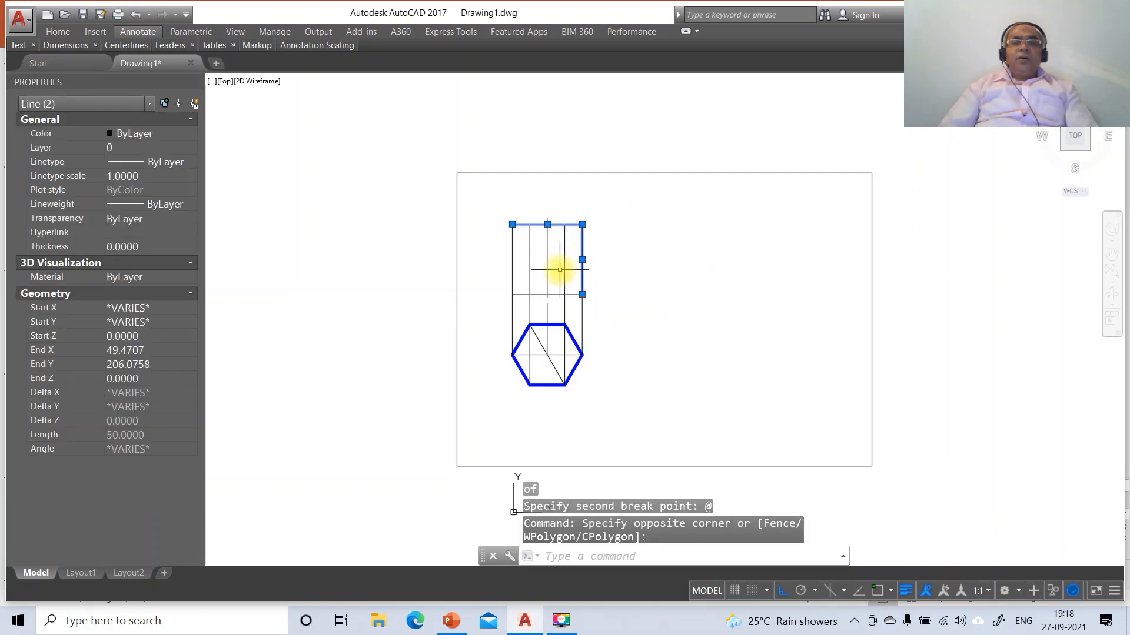
click(571, 264)
click(563, 269)
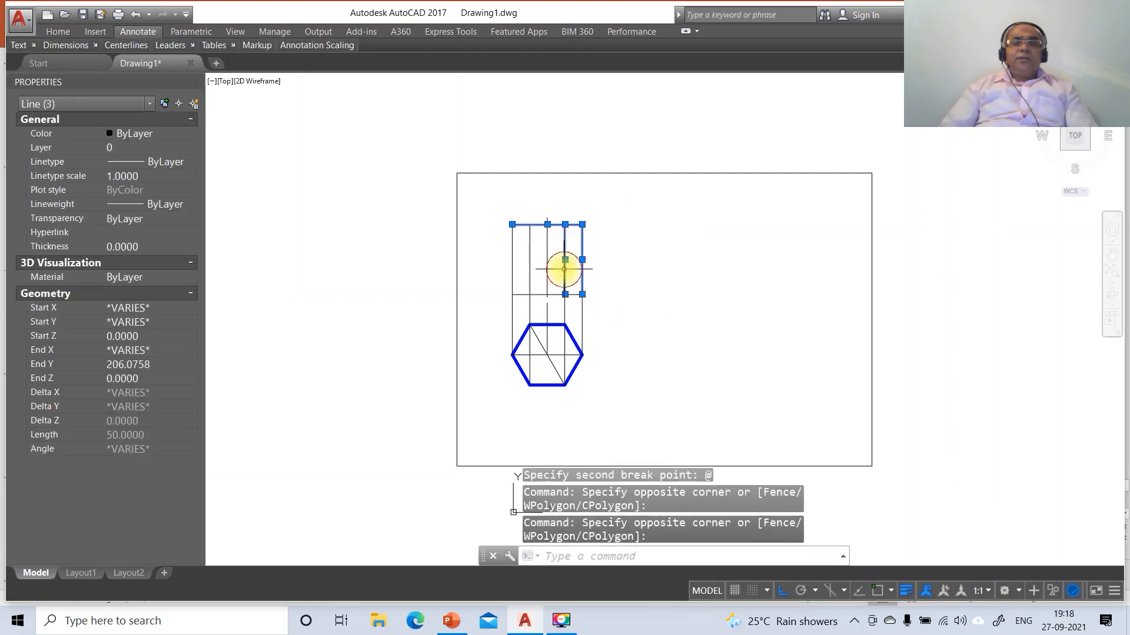
click(541, 268)
click(498, 266)
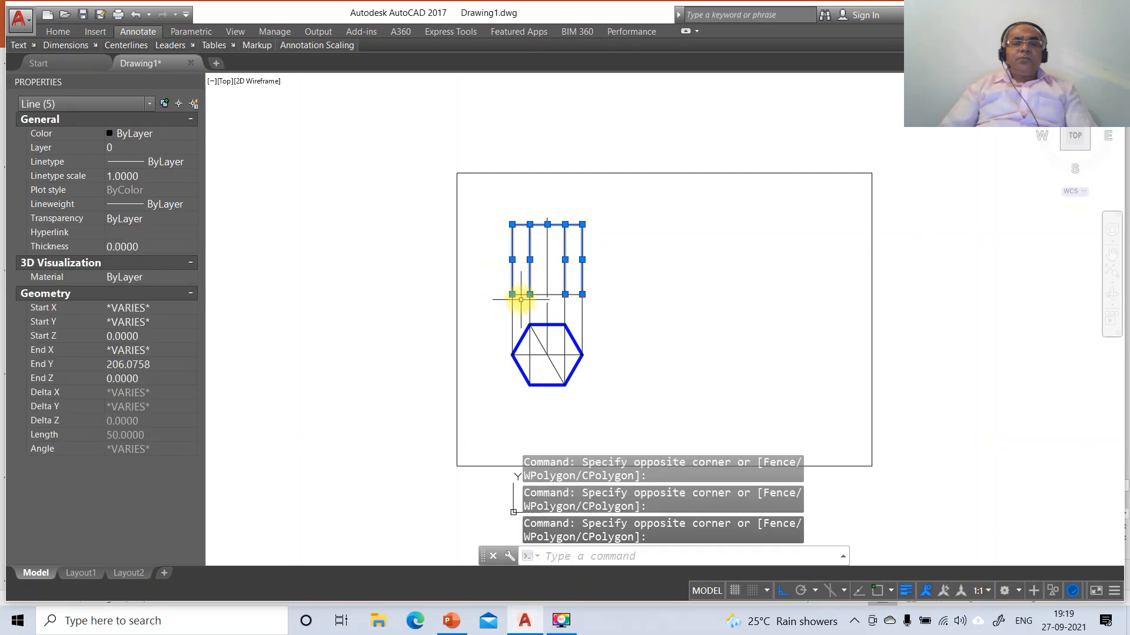
click(525, 290)
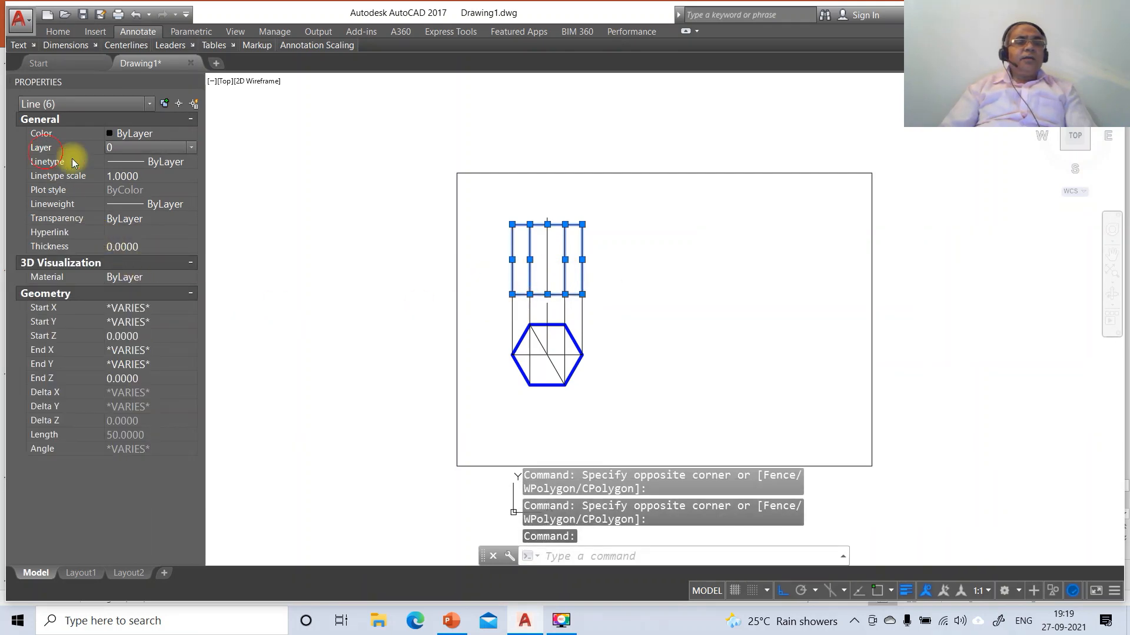
click(190, 148)
click(139, 182)
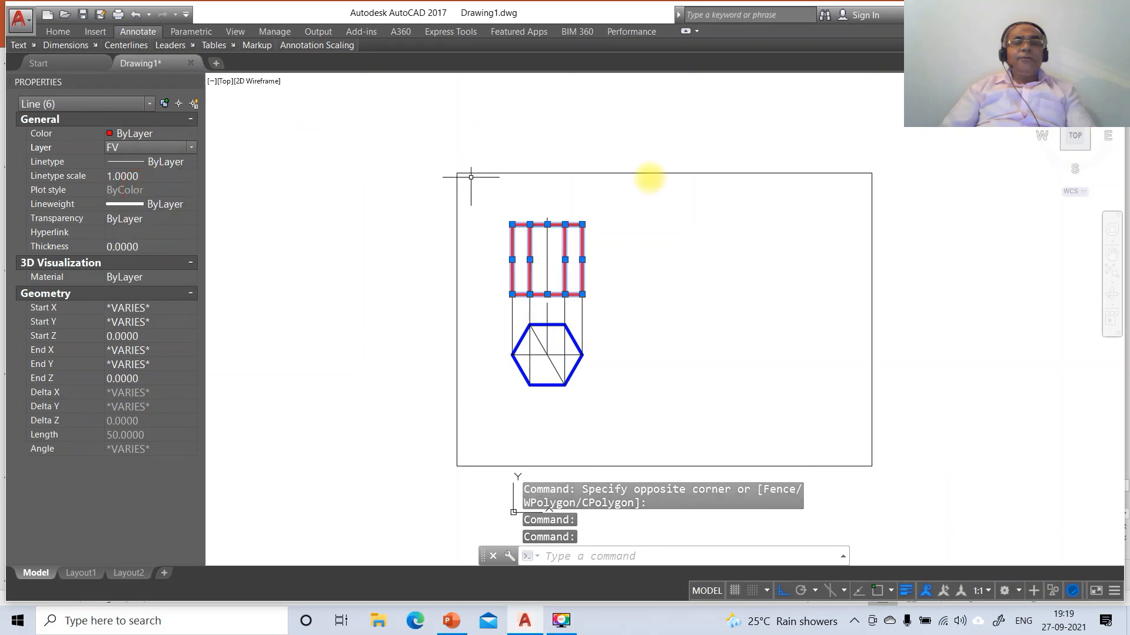
key(Escape)
- Assign the front view's central vertical line to the AXIS layer and set its linetype scale to 10
click(547, 279)
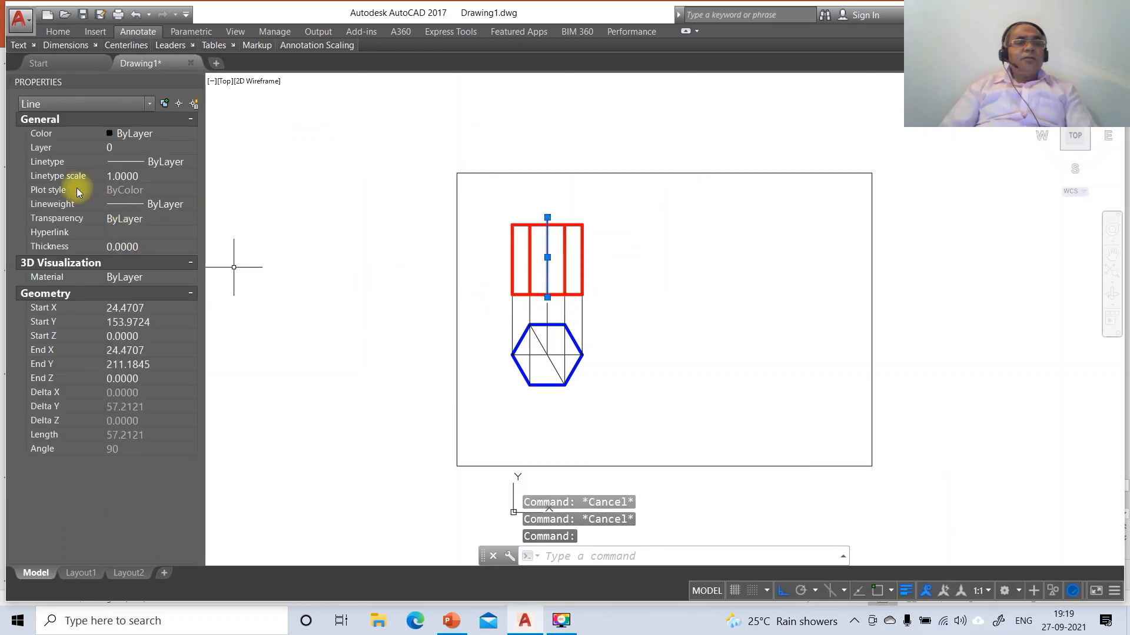
click(50, 149)
click(190, 147)
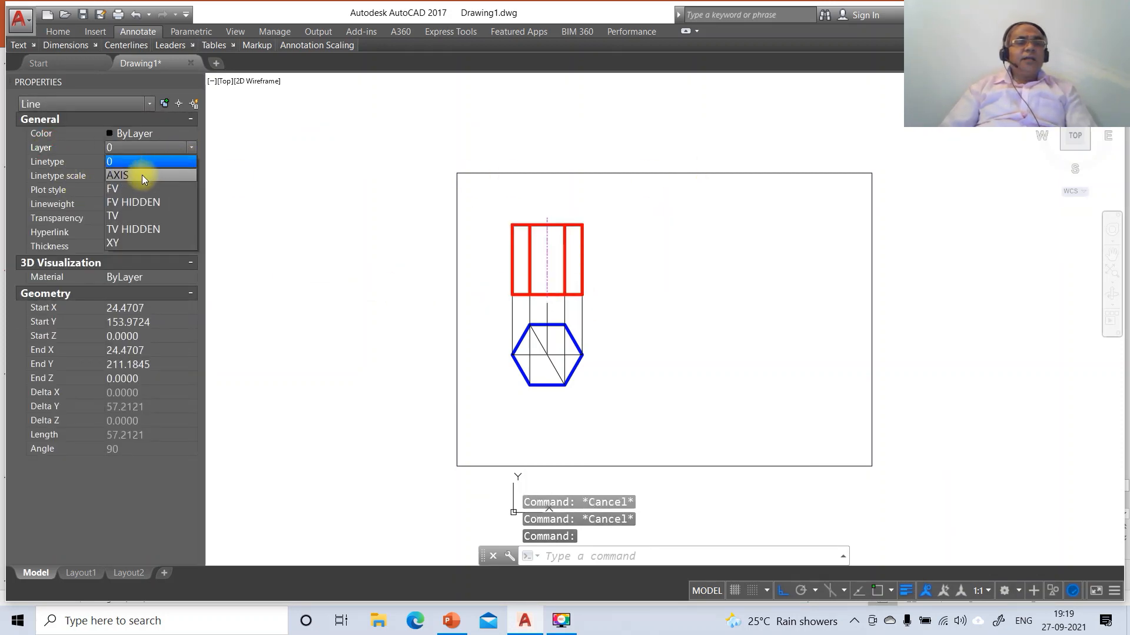
click(142, 175)
click(140, 179)
text(1)
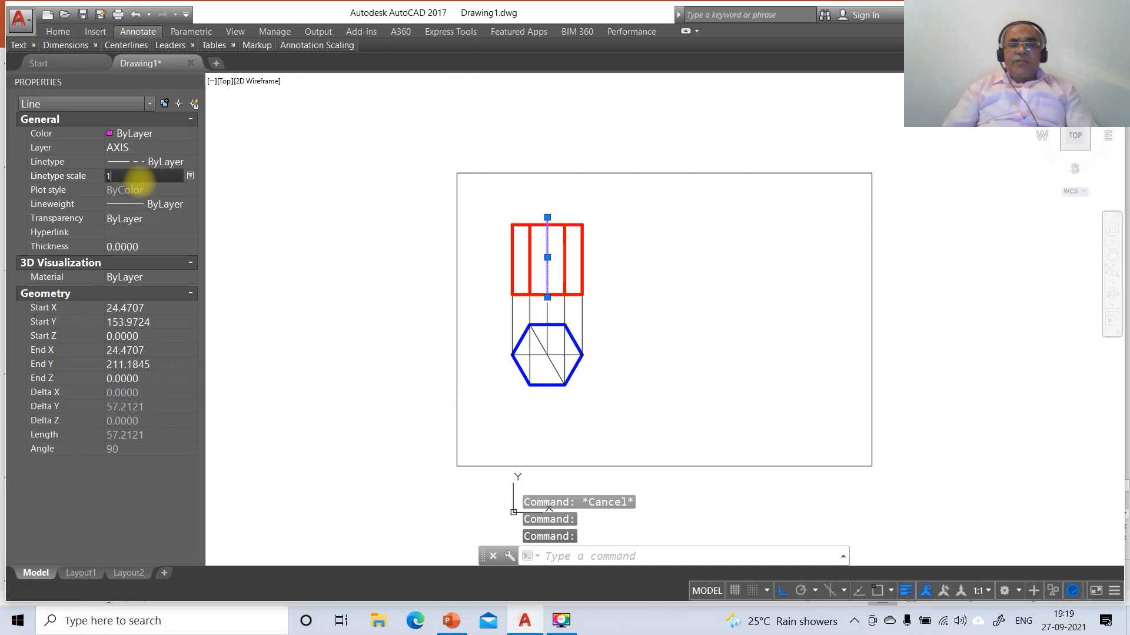
text(0)
key(Return)
key(Escape)
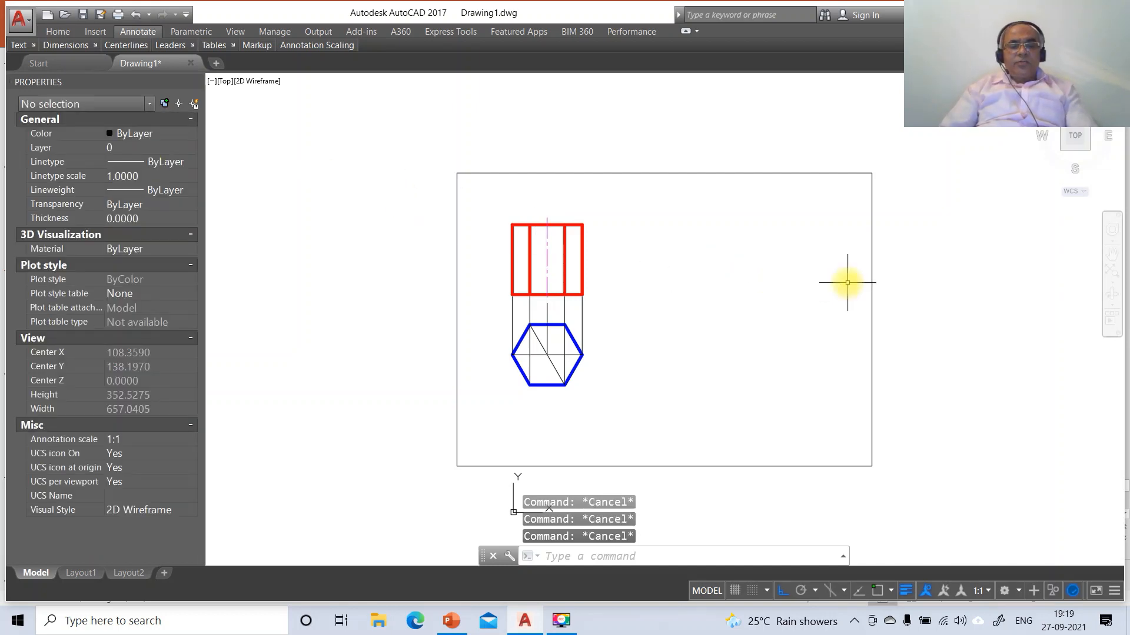
- Copy the complete front view with its axis horizontally to the right, clear of the original
text(co)
key(Return)
click(478, 199)
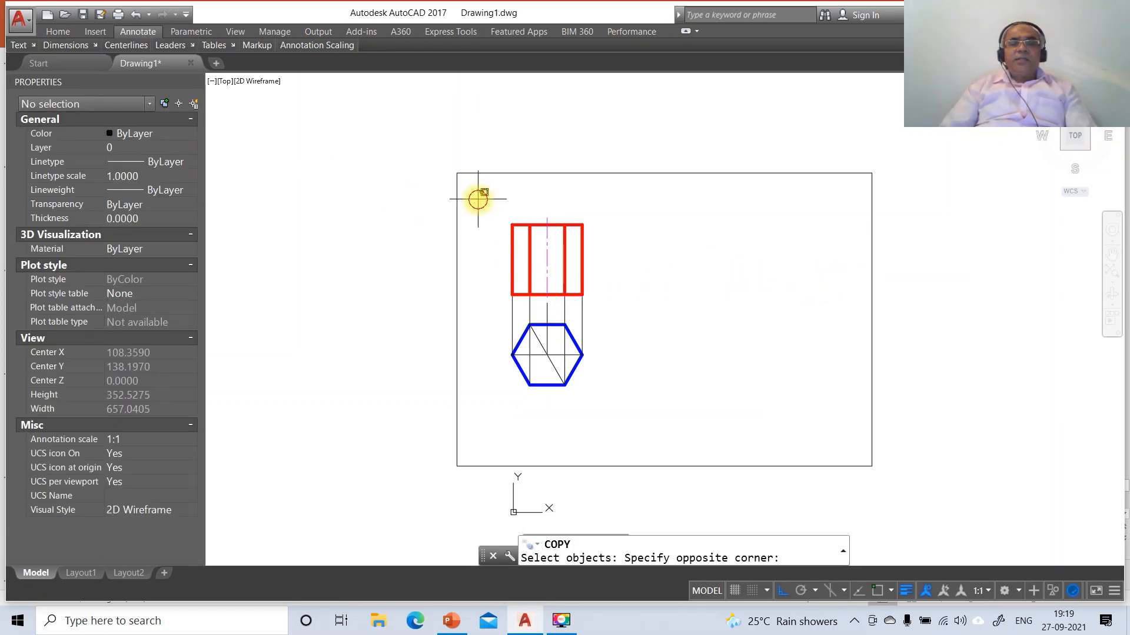
click(647, 303)
key(Return)
click(627, 326)
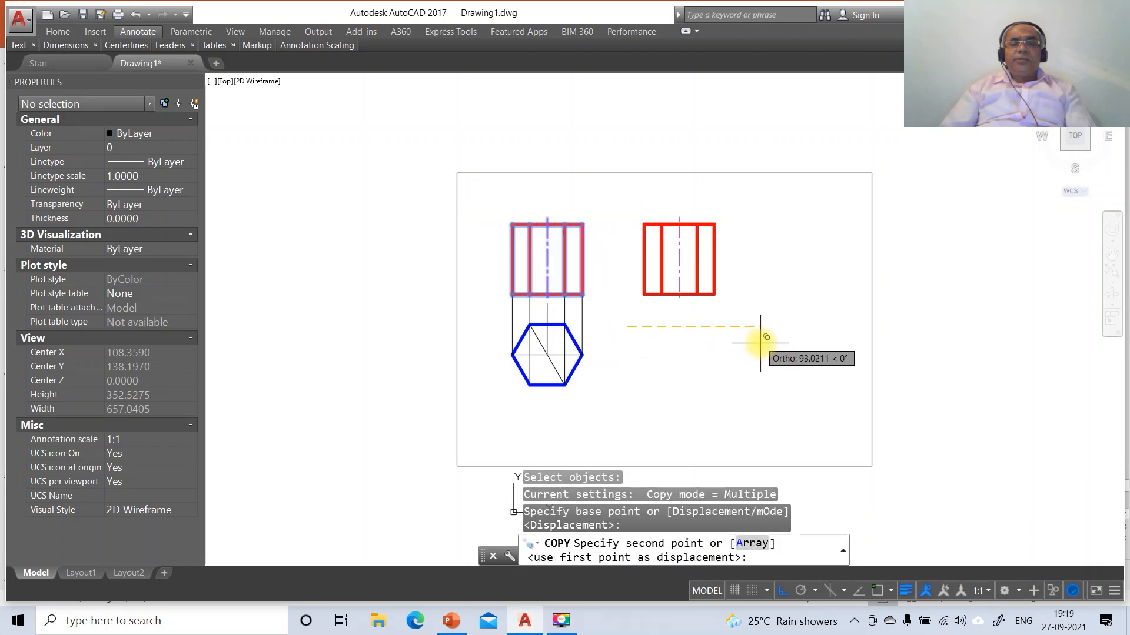
click(781, 344)
key(Return)
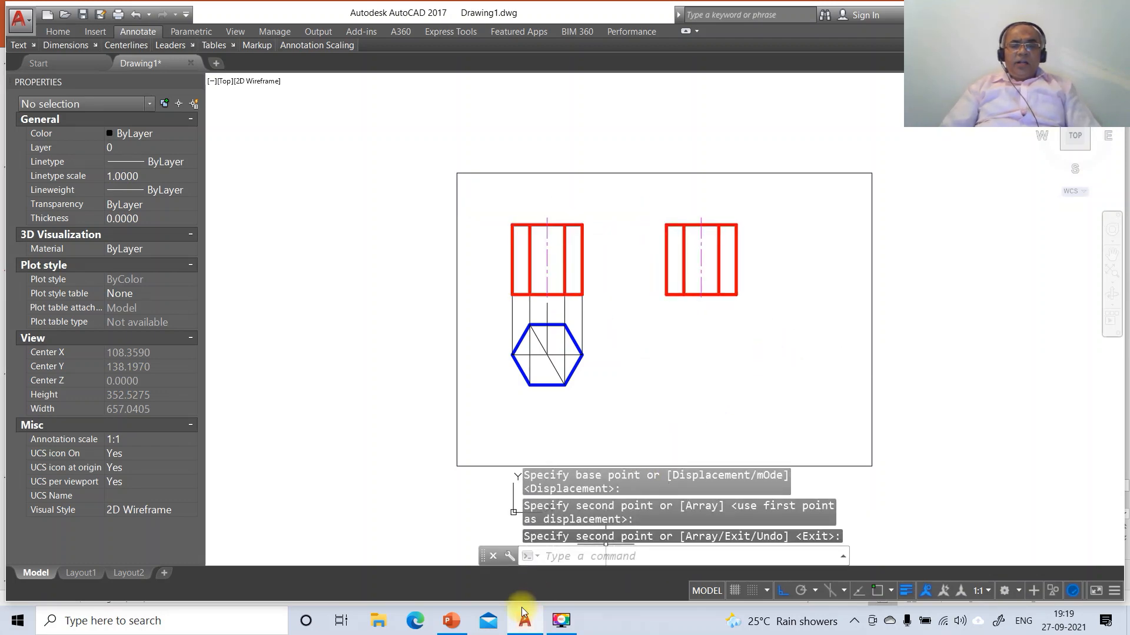
- Check the final solution slide in PowerPoint and, back in AutoCAD, rotate the copied front view 50° about its lower-left corner
click(451, 621)
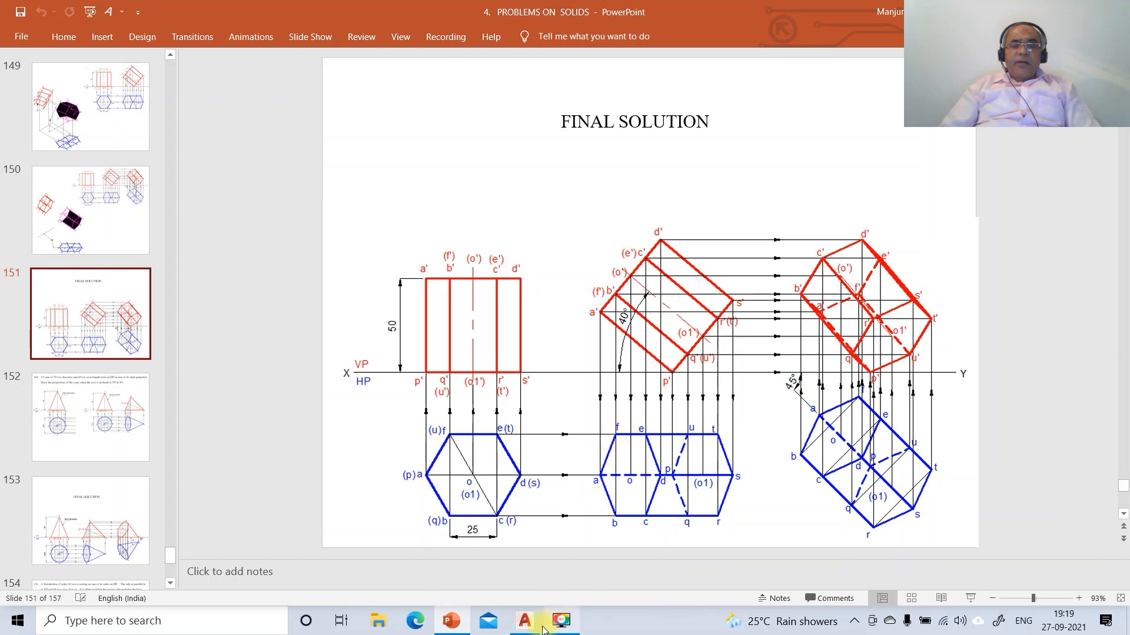
click(529, 622)
text(ro)
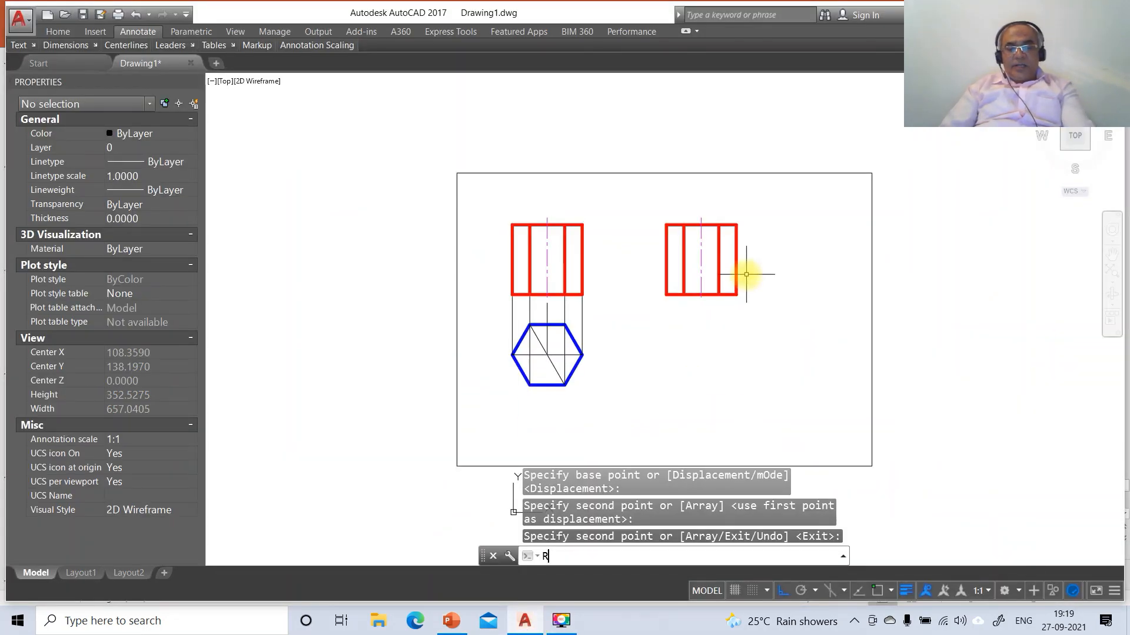
key(Return)
click(647, 211)
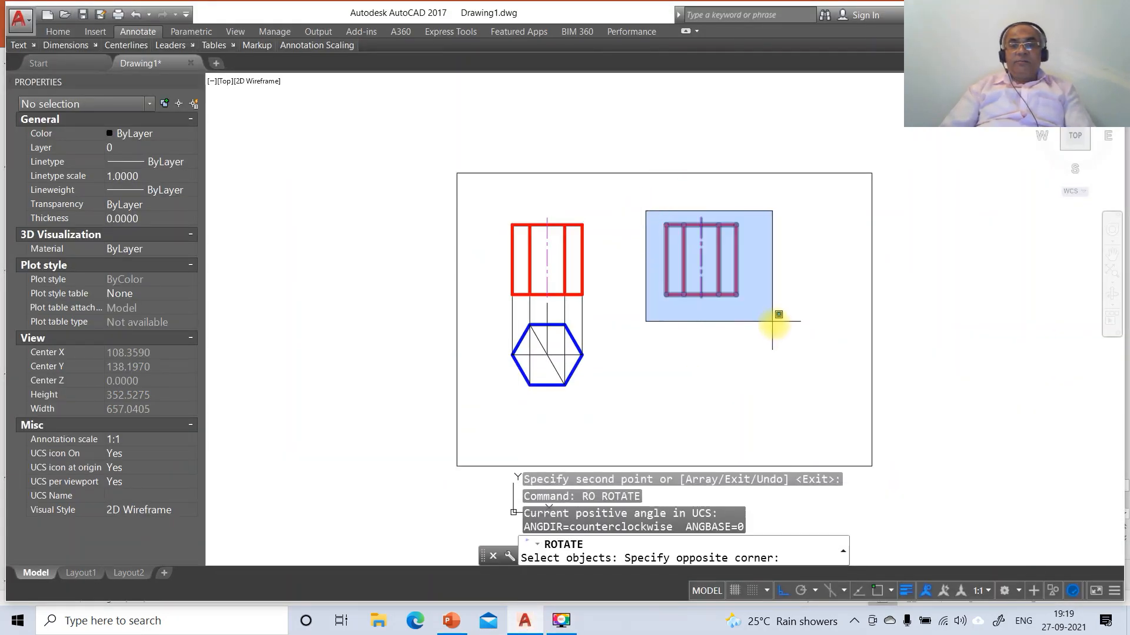
click(785, 336)
text(int)
key(Return)
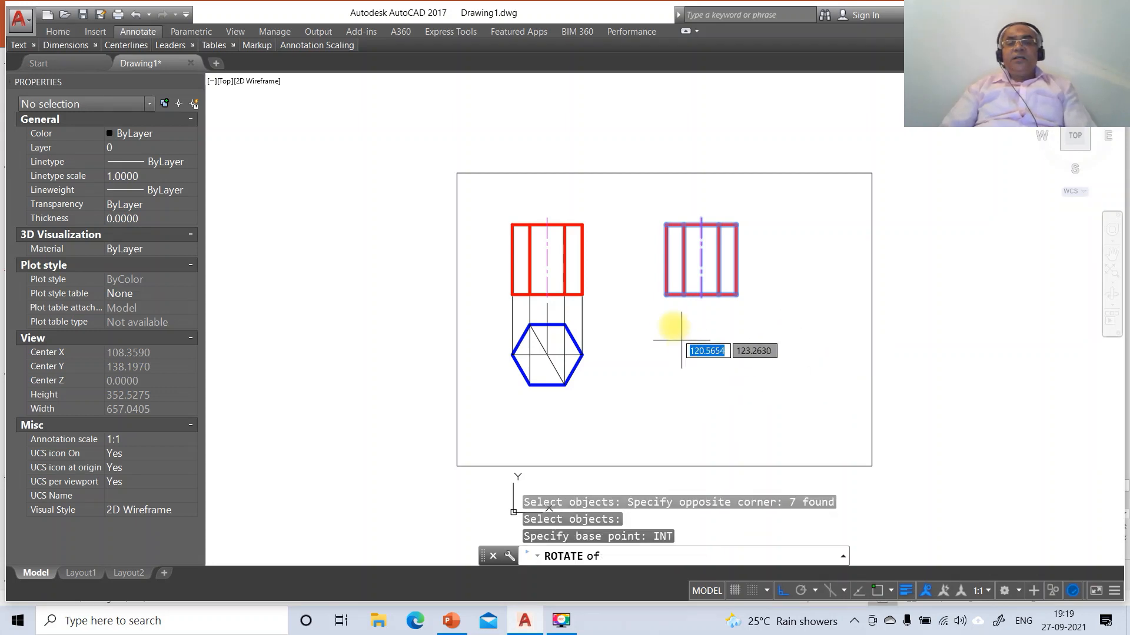
click(662, 295)
text(50)
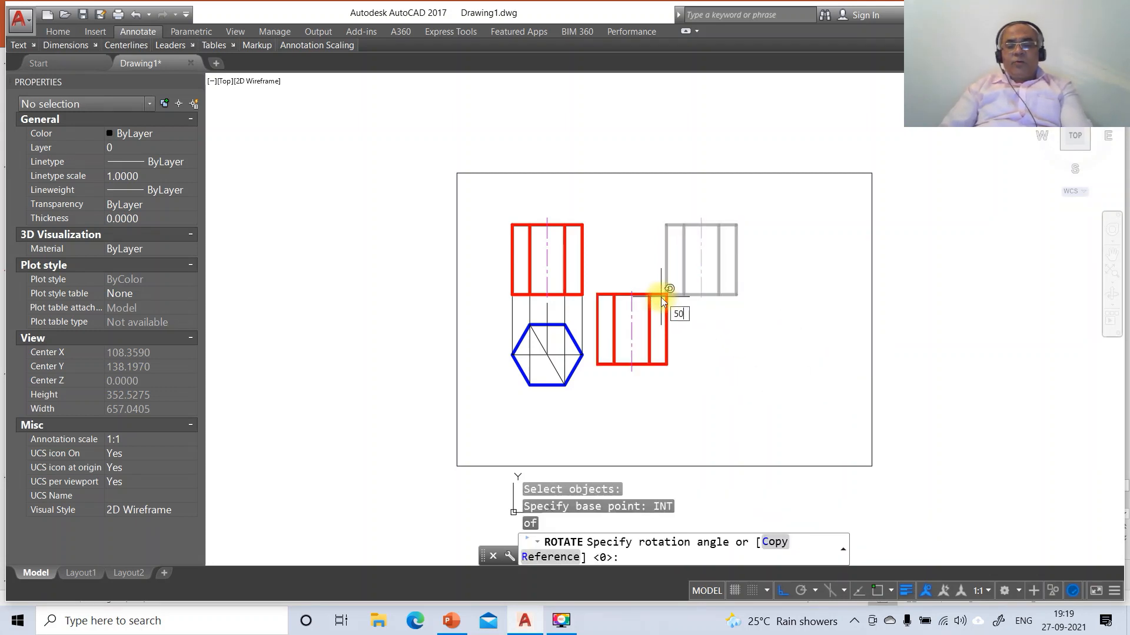
key(Return)
- Move the rotated front view a short distance horizontally to the right
text(m)
key(Return)
text(p)
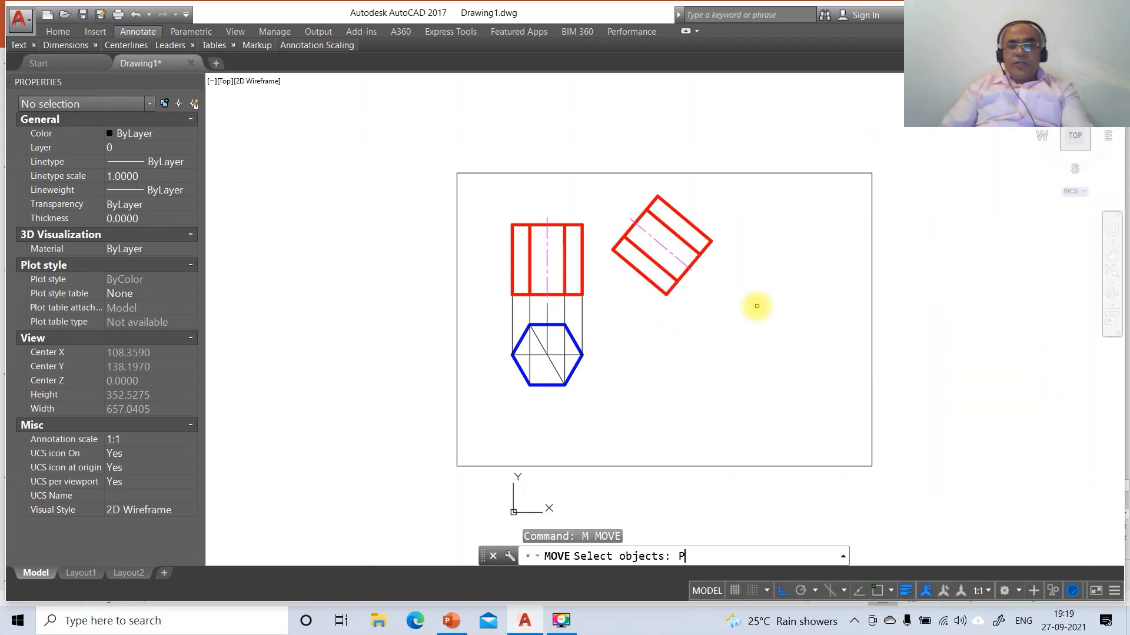
key(Return)
key(Return)
click(707, 331)
click(717, 342)
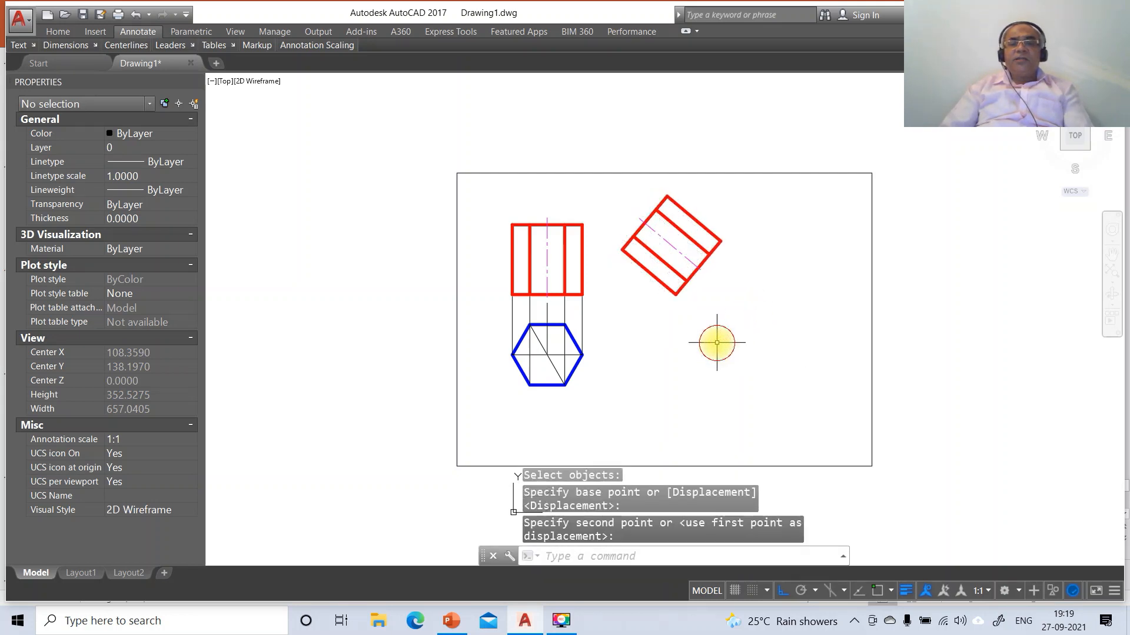
- Draw a horizontal line from the hexagon's right vertex to beyond the tilted front view
text(l)
key(Return)
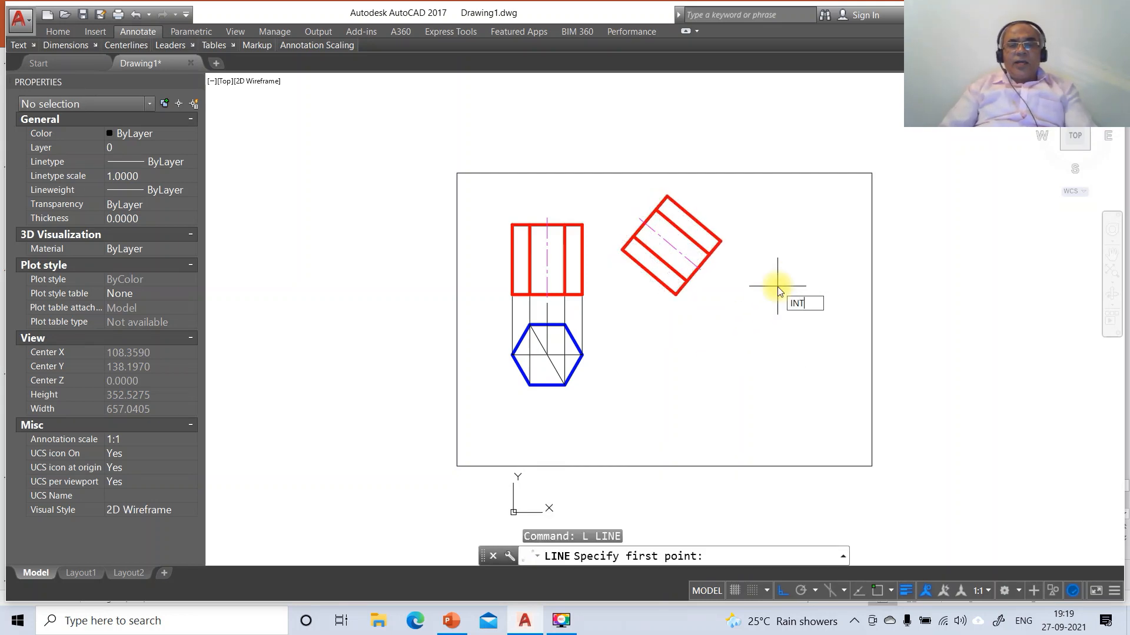
text(INT)
key(Return)
click(582, 355)
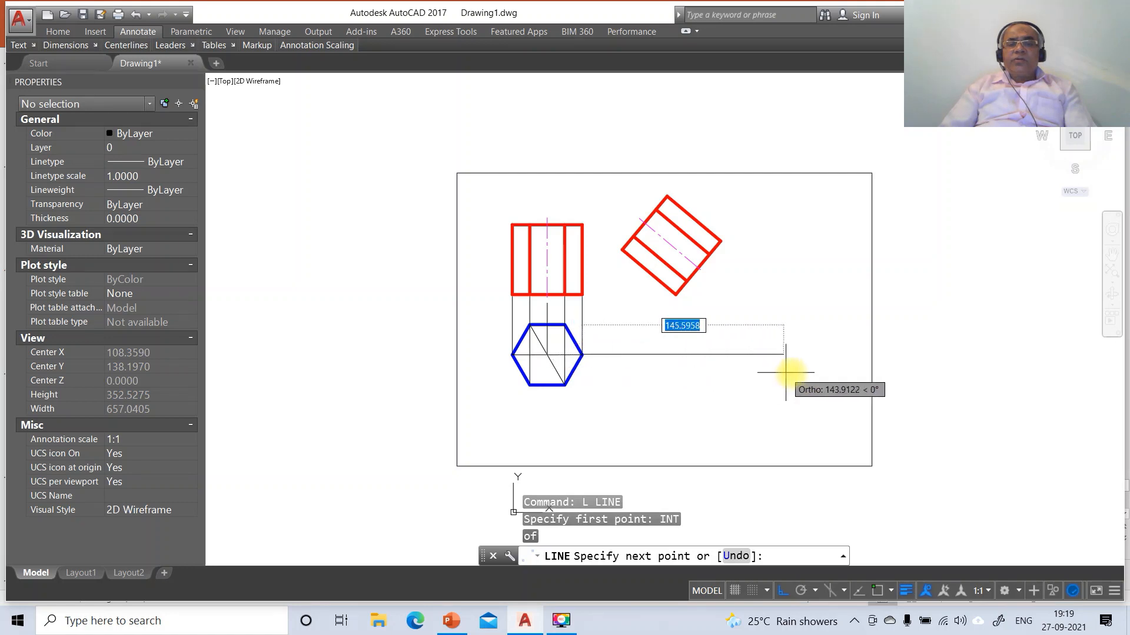
click(816, 370)
key(Return)
- Draw a projector from the tilted view's leftmost corner perpendicular to the horizontal line through the hexagon's centre
key(Return)
text(INT)
key(Return)
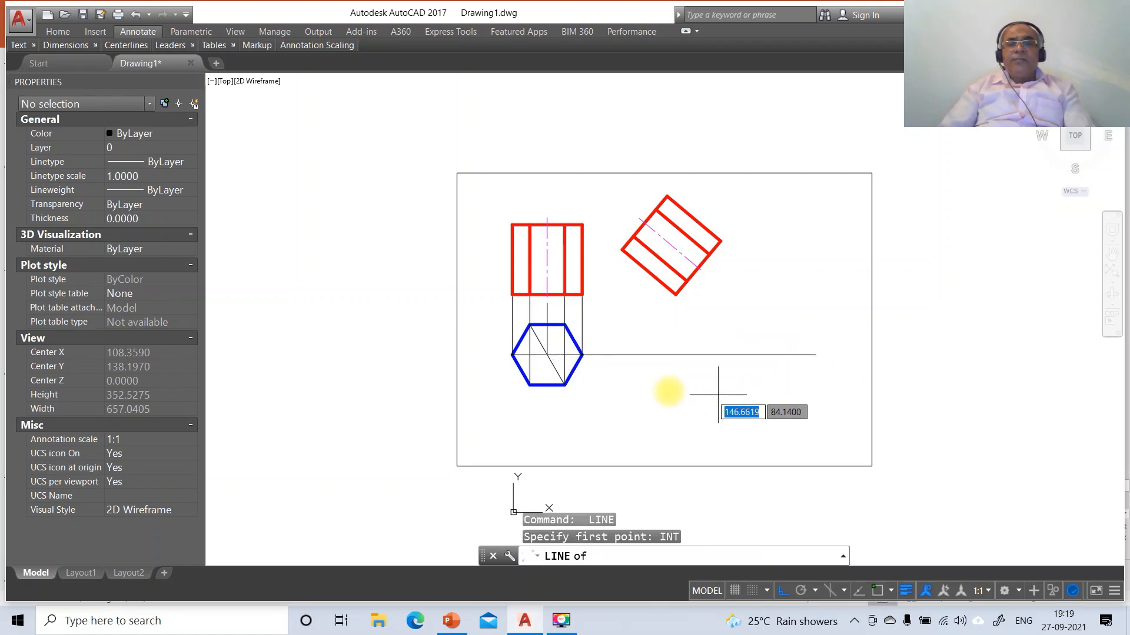
click(621, 252)
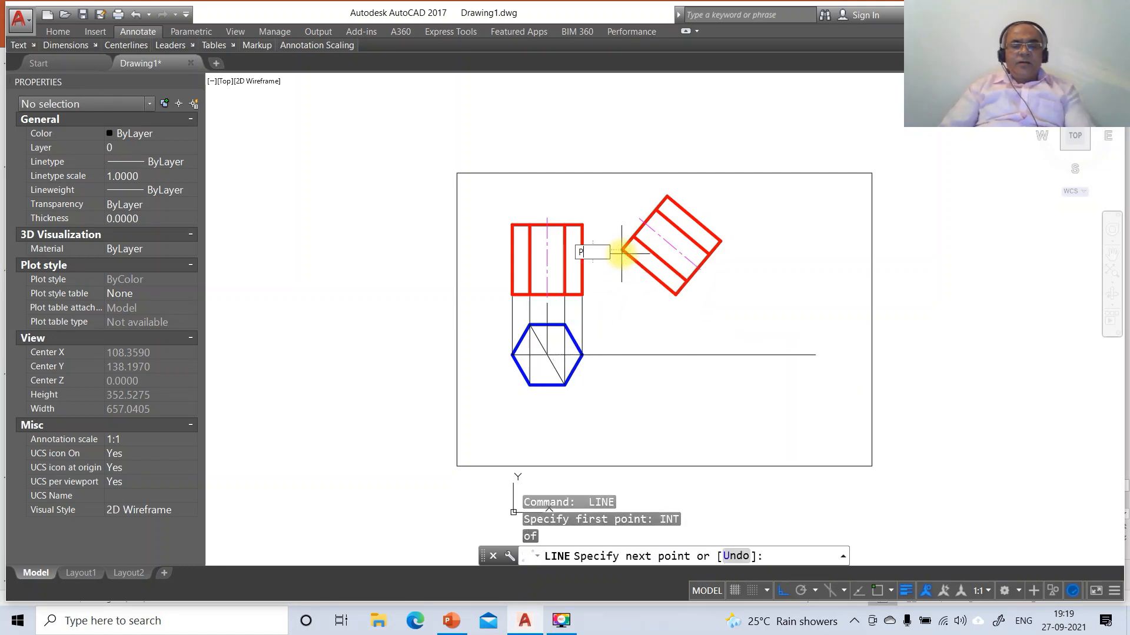
text(PER)
key(Return)
click(622, 355)
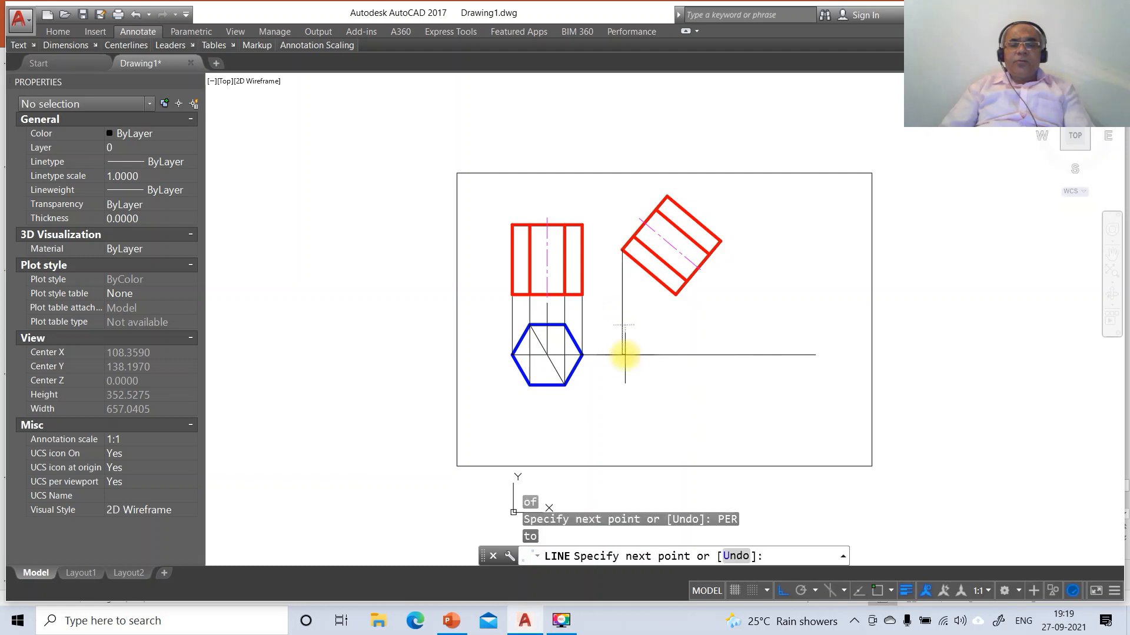
key(Return)
- Draw a projector from the axis's intersection with the tilted view's upper-left edge perpendicular to the horizontal centre line
key(Return)
text(INT)
key(Return)
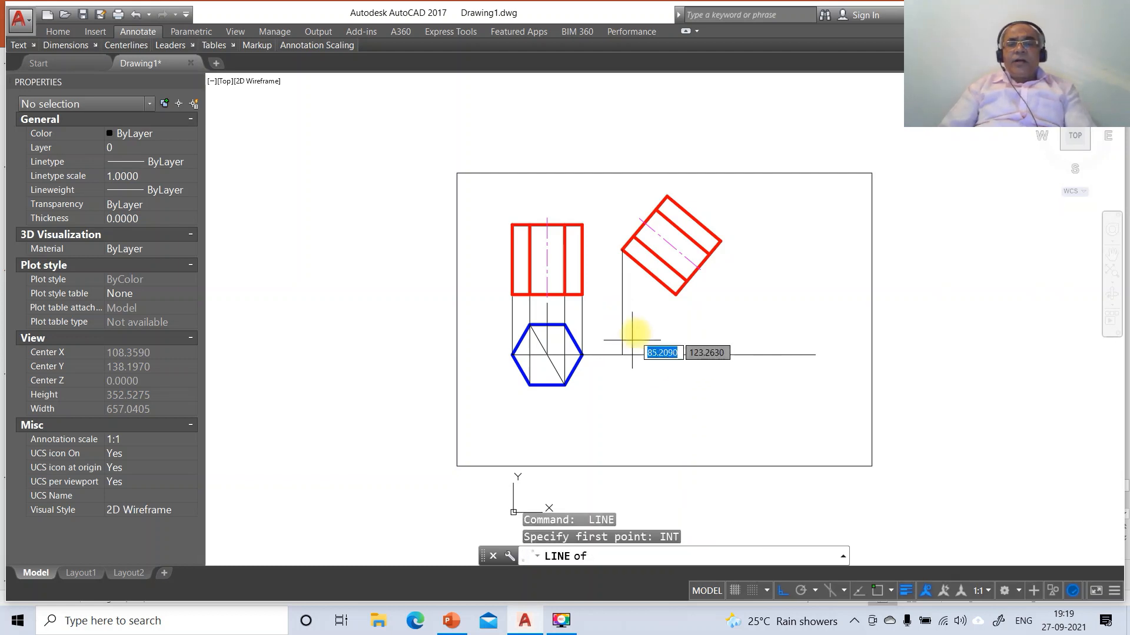
click(642, 223)
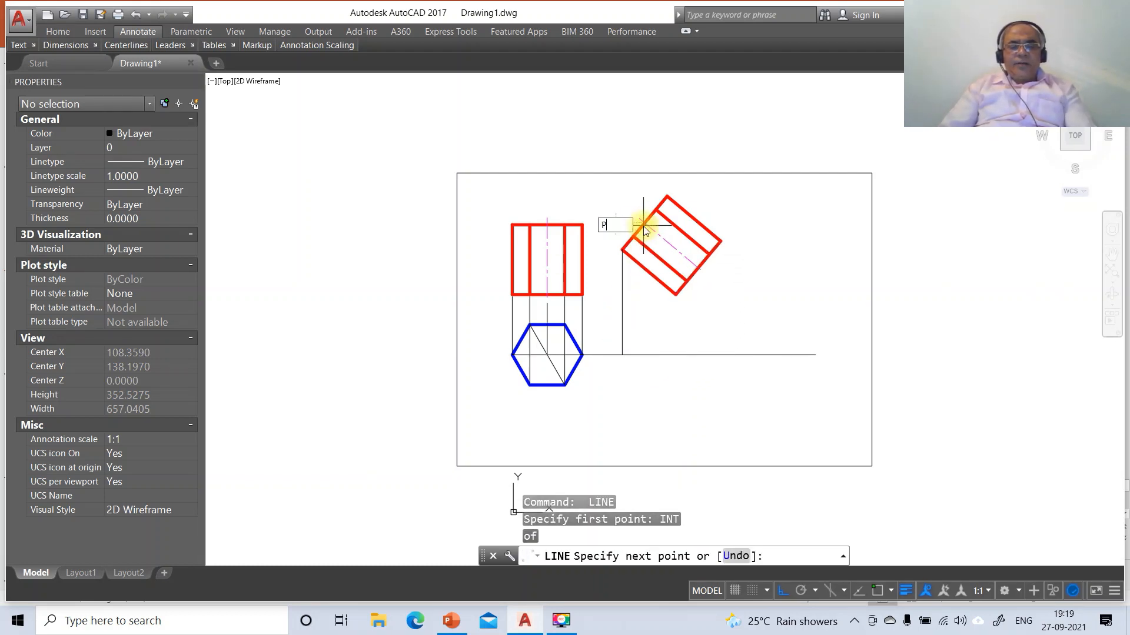
text(PER)
key(Return)
click(652, 353)
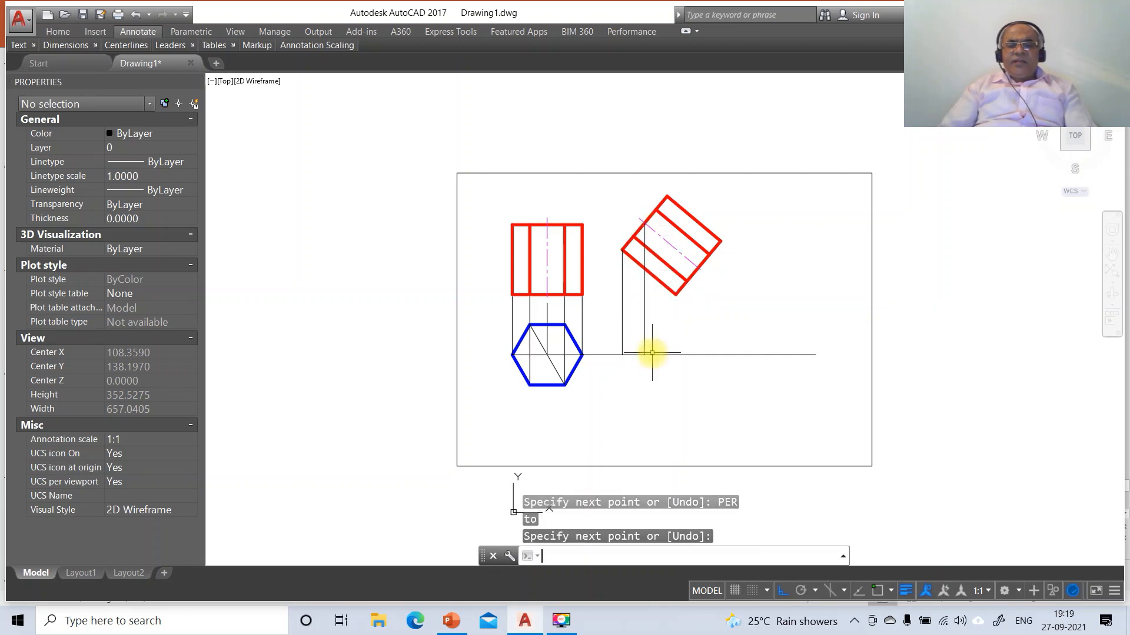
key(Return)
- Draw a projector from the tilted view's topmost corner perpendicular to the horizontal centre line
key(Return)
text(INT)
key(Return)
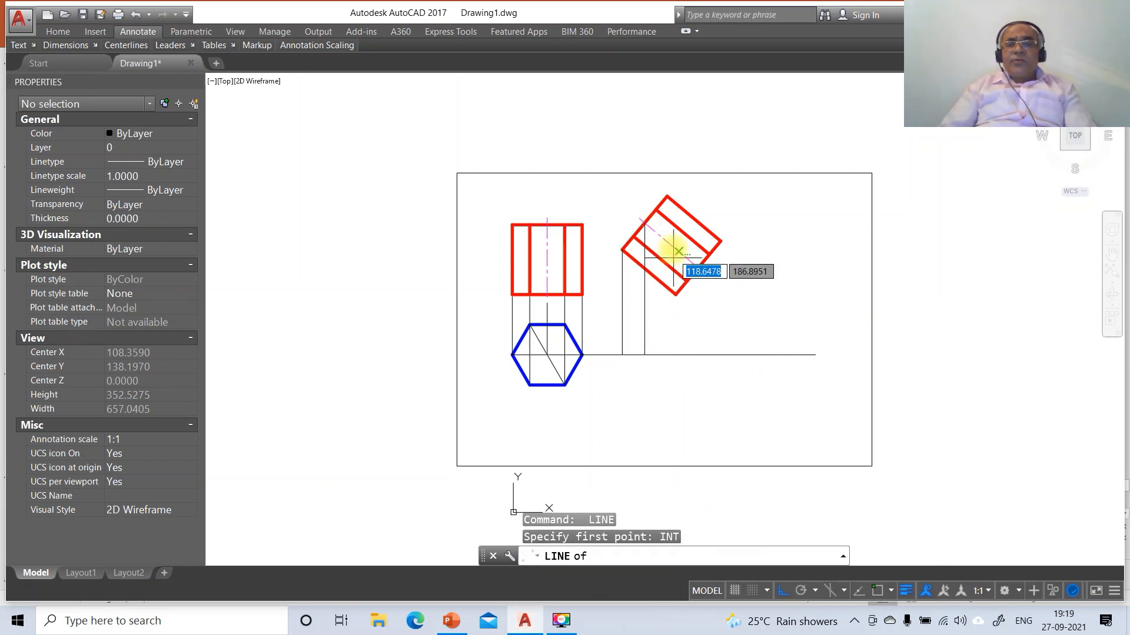
click(666, 198)
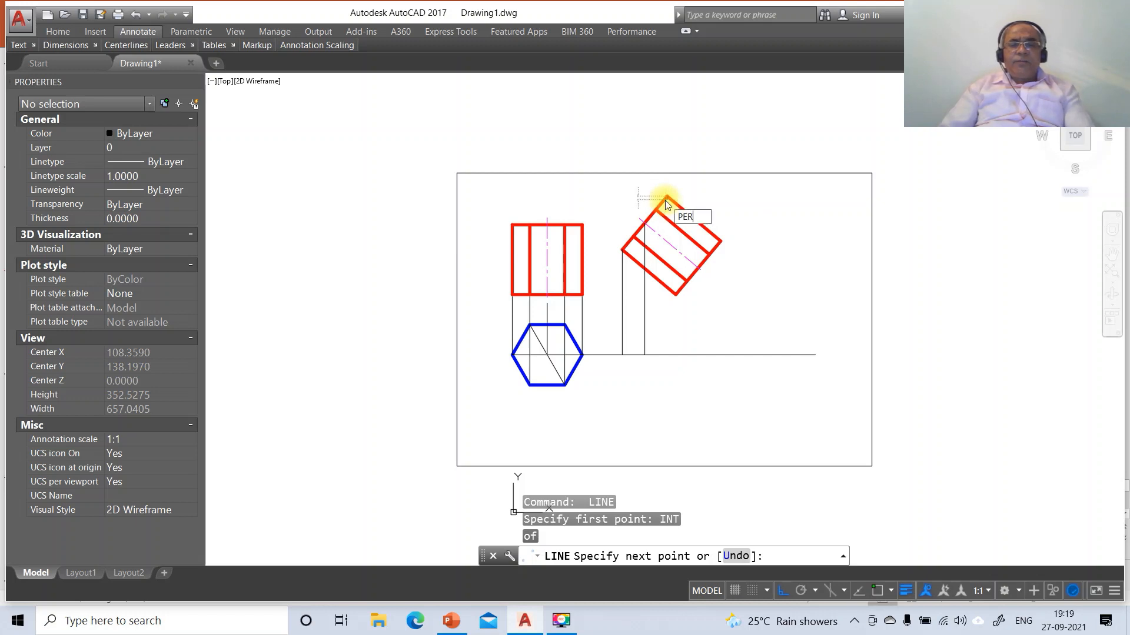
text(PER)
key(Return)
click(676, 352)
key(Return)
- Draw a projector from the tilted view's lowest corner perpendicular to the horizontal centre line
key(Return)
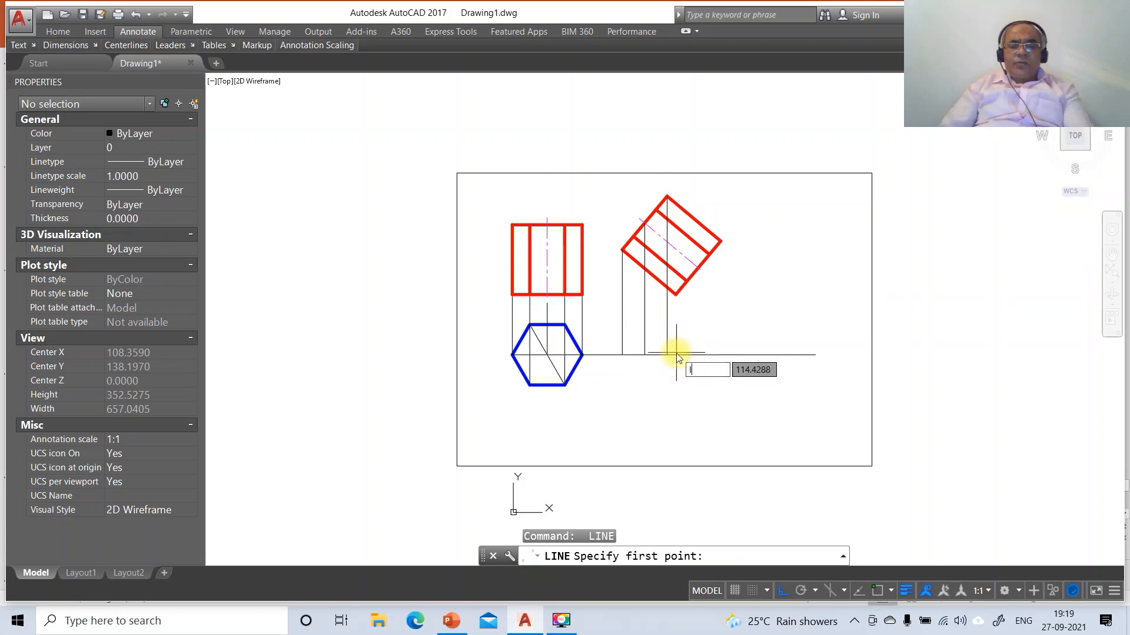
text(INT)
key(Return)
click(675, 294)
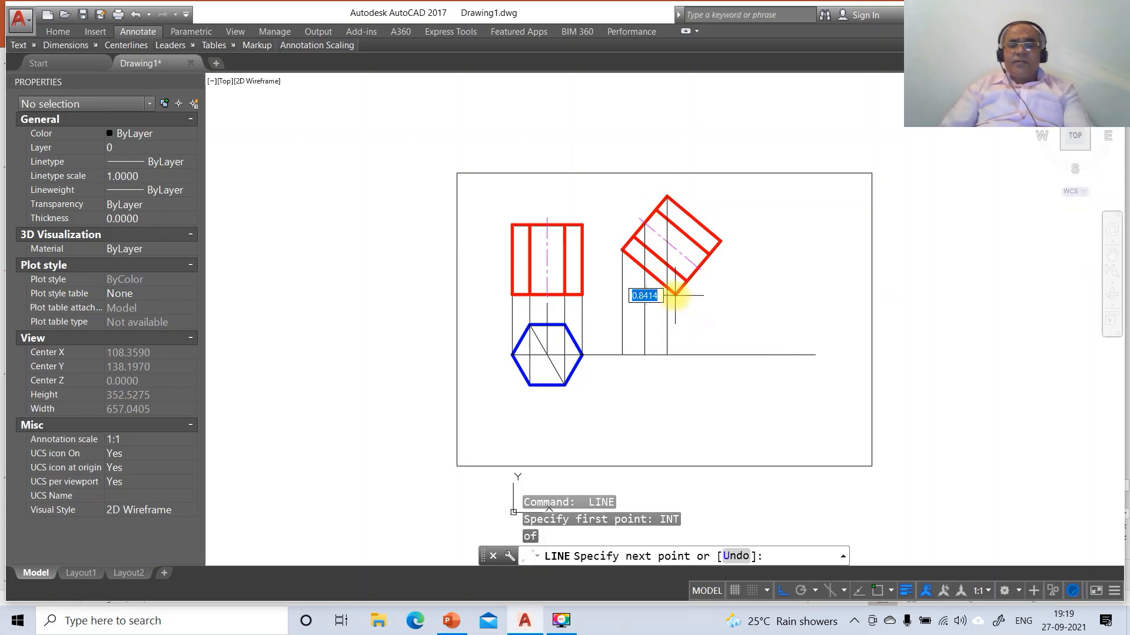
text(PER)
key(Return)
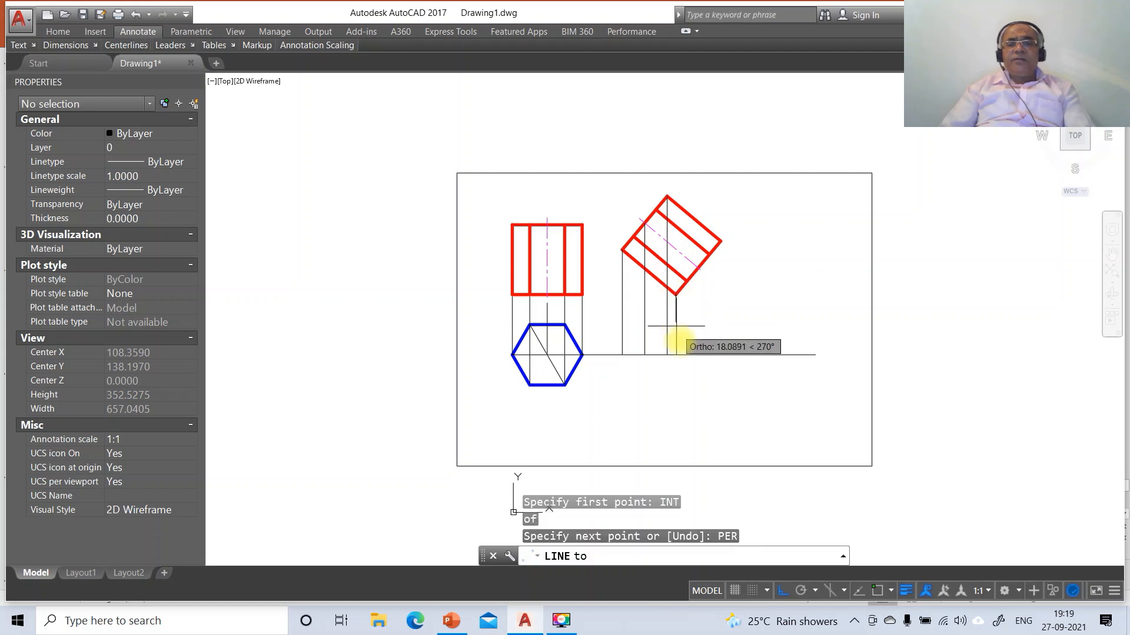
click(683, 355)
key(Return)
- Draw a projector from the axis's intersection with the tilted view's lower-right edge perpendicular to the horizontal centre line
key(Return)
text(INT)
key(Return)
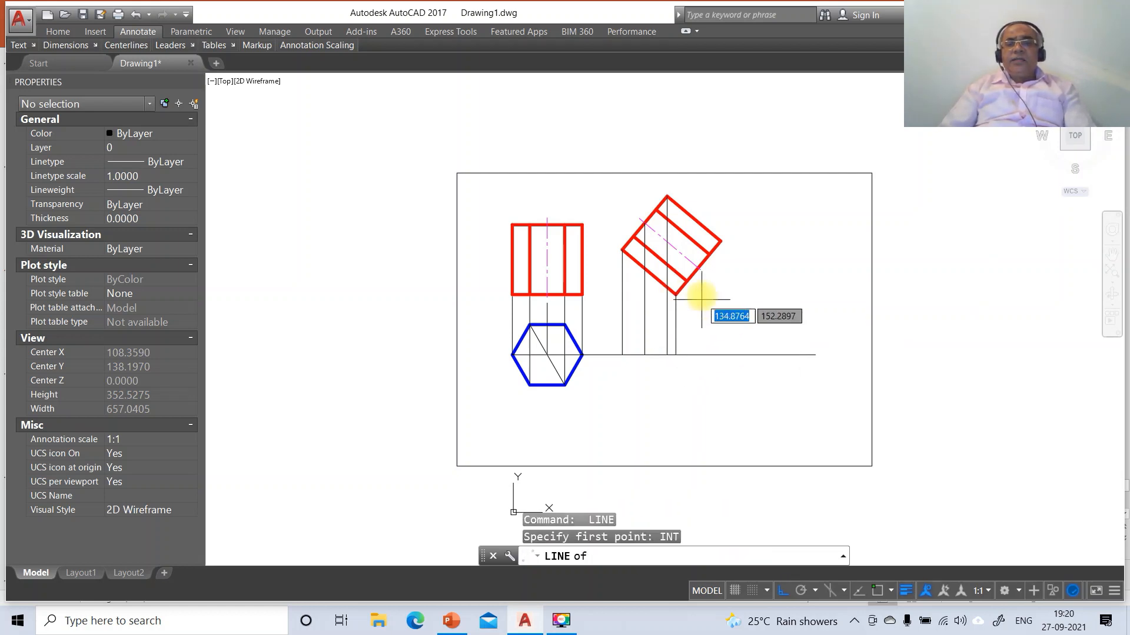
click(698, 268)
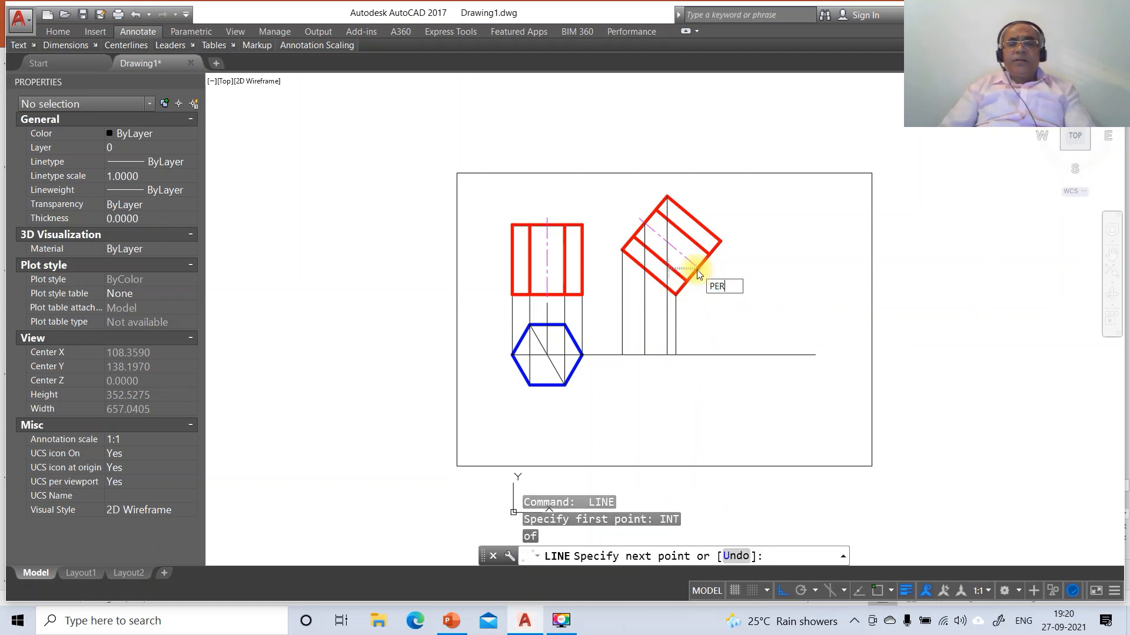
key(Return)
click(699, 354)
key(Return)
- Draw a projector from the tilted view's rightmost corner perpendicular to the horizontal centre line
key(Return)
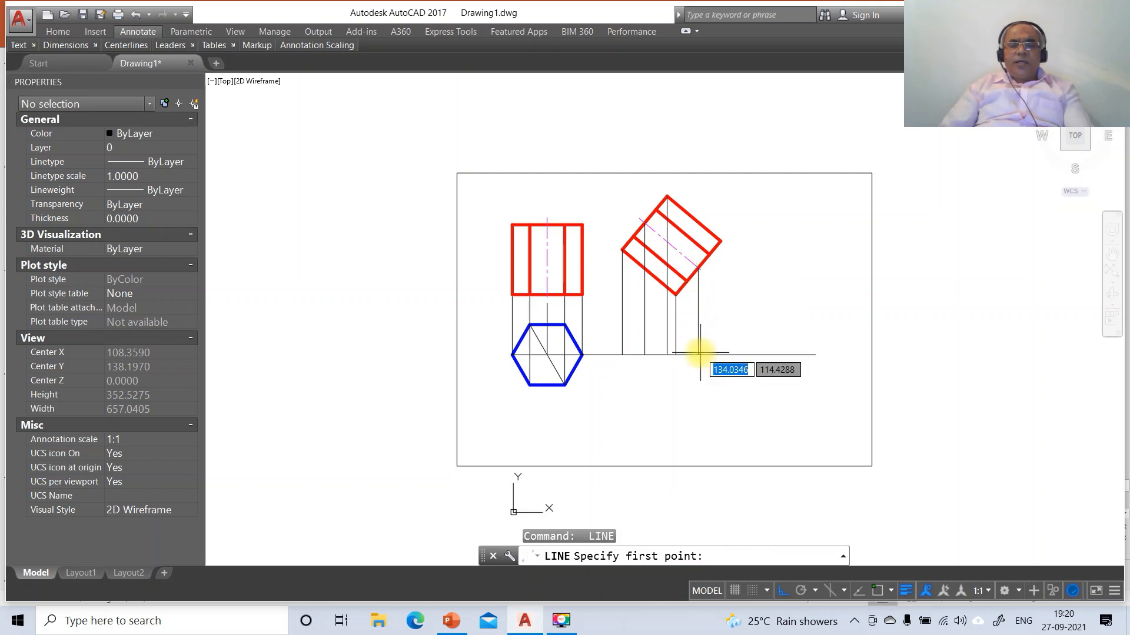
text(INT)
key(Return)
click(716, 242)
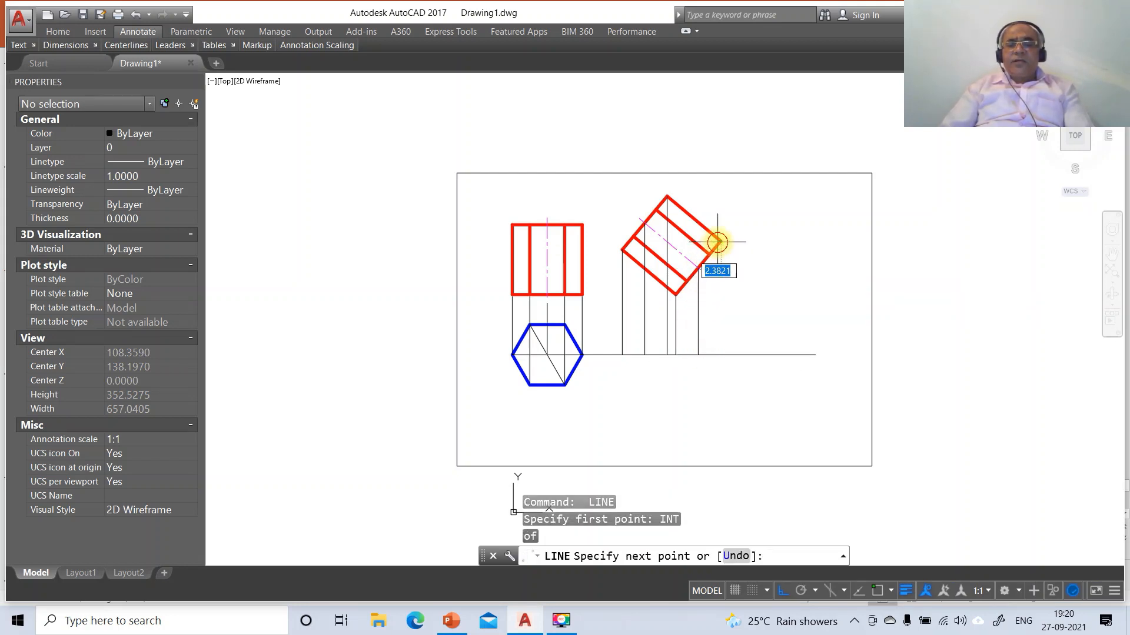
text(PER)
key(Return)
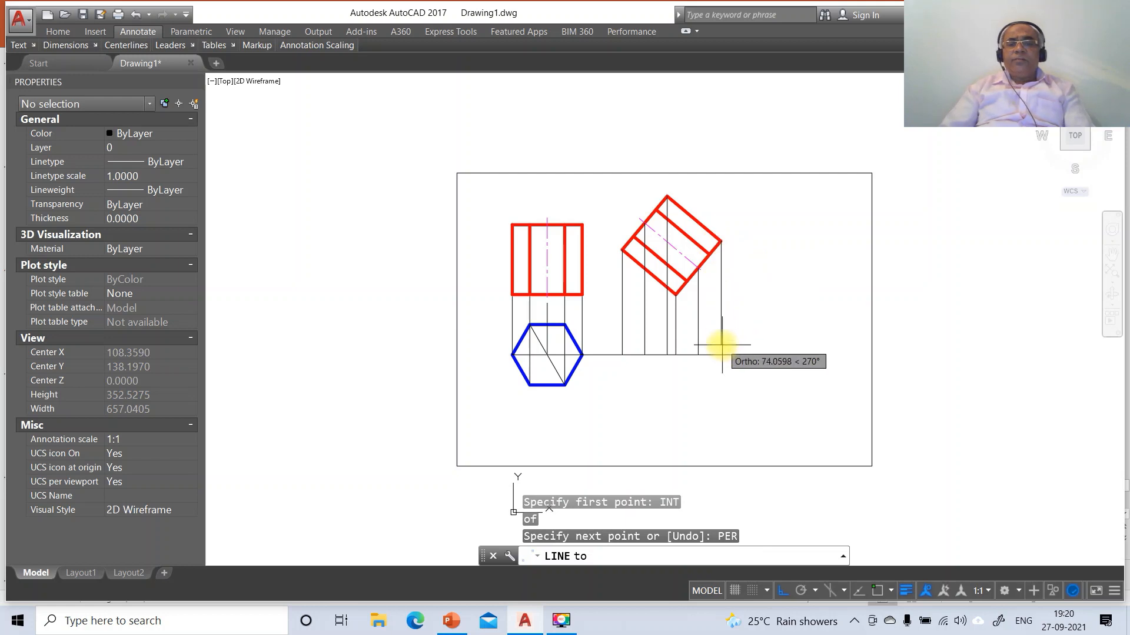
click(723, 355)
key(Return)
- Fillet the horizontal centre line with the rightmost projector at radius 0, trimming the excess beyond their corner
text(F)
key(Return)
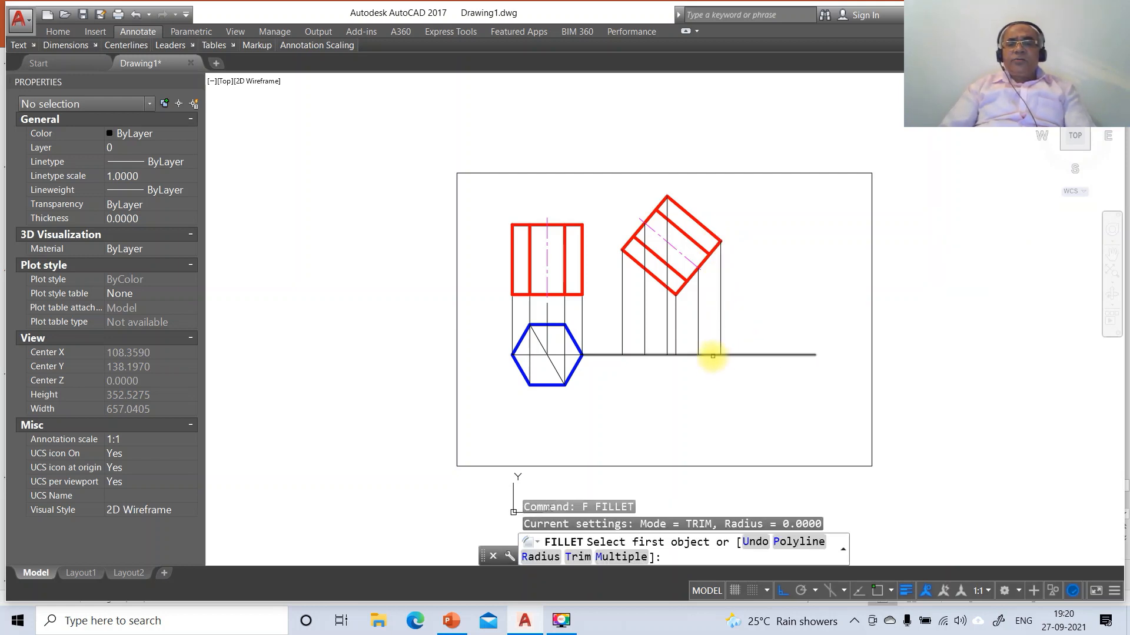
click(716, 353)
key(Escape)
- Draw a horizontal line from the hexagon's upper-left vertex to the right, past the tilted view's projectors
text(L)
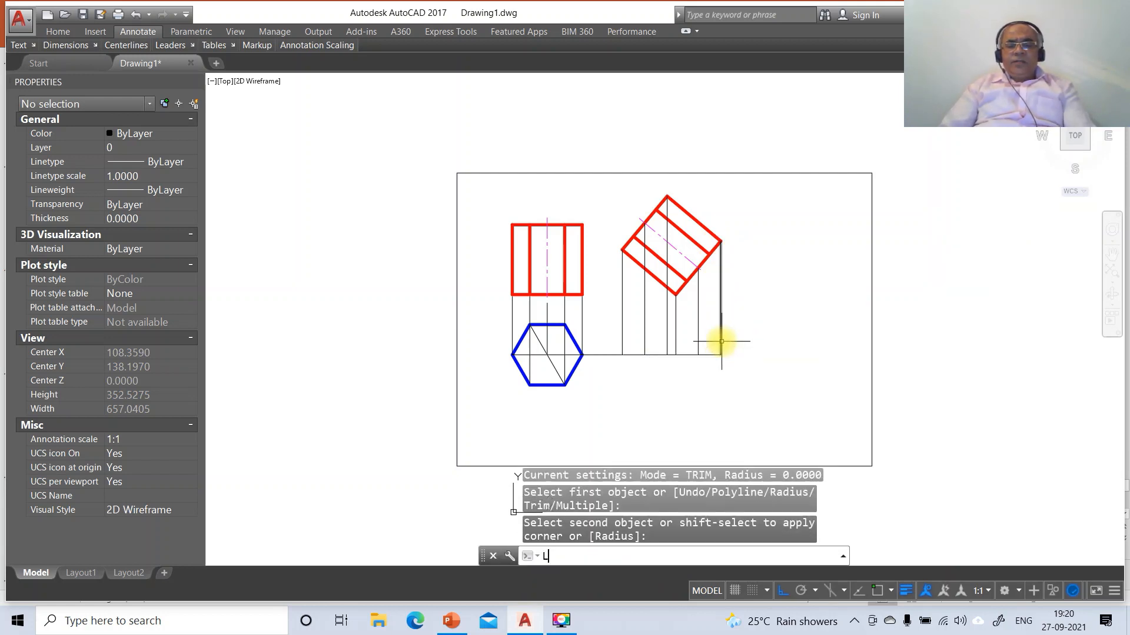
key(Return)
text(INT)
key(Return)
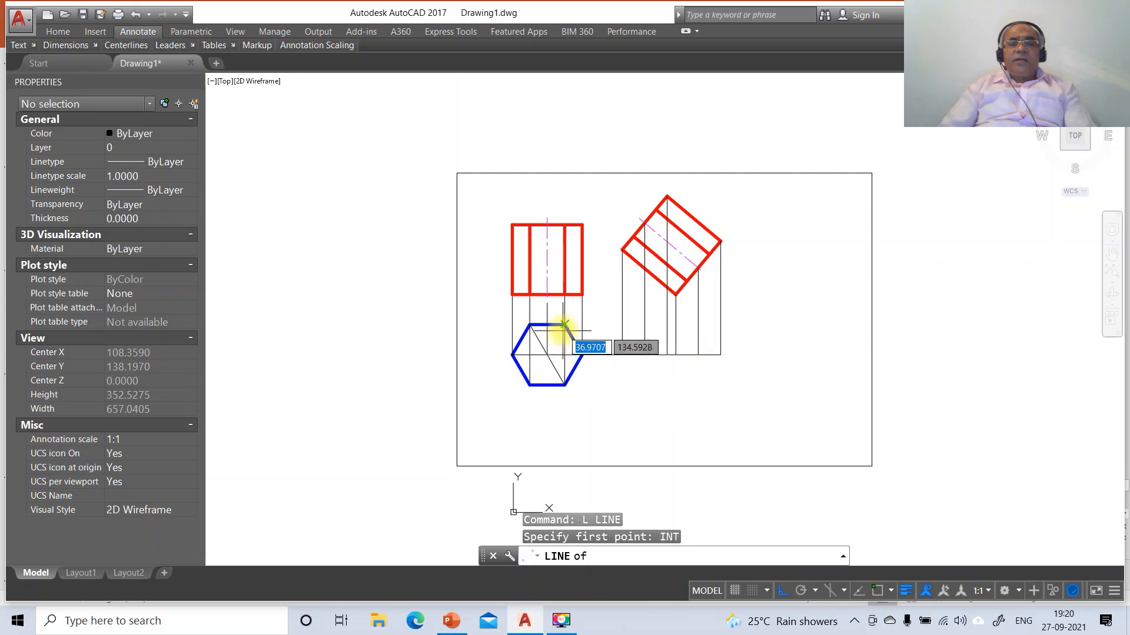
click(530, 324)
click(827, 360)
key(Return)
- Draw a horizontal line from the hexagon's lower-right vertex to the right, past the tilted view's projectors
key(Return)
text(IN)
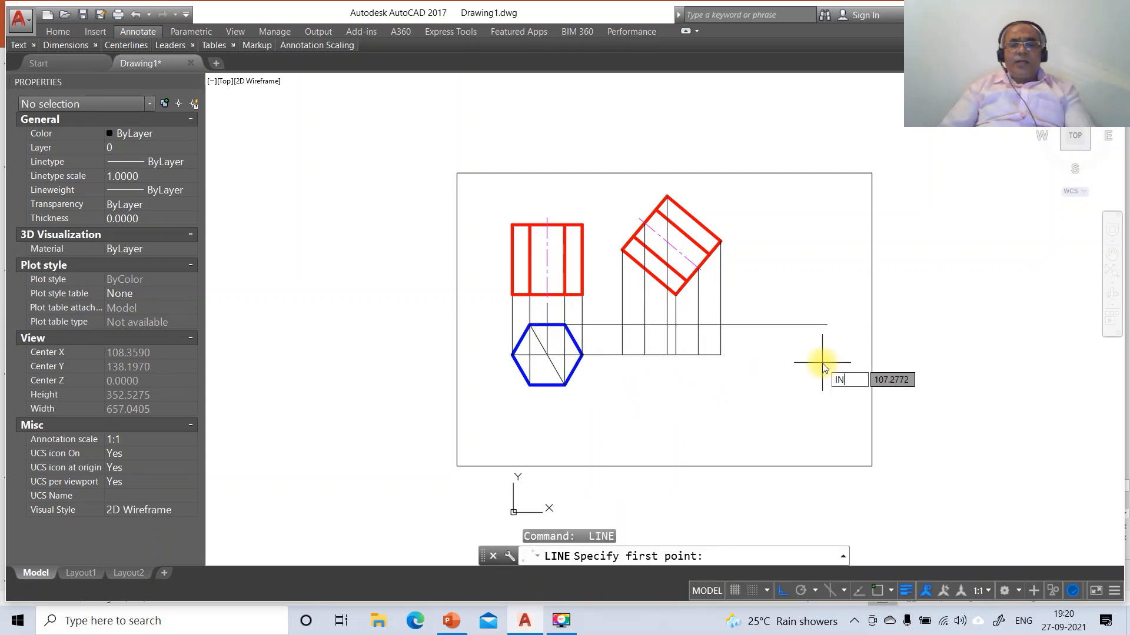
text(T)
key(Return)
click(565, 385)
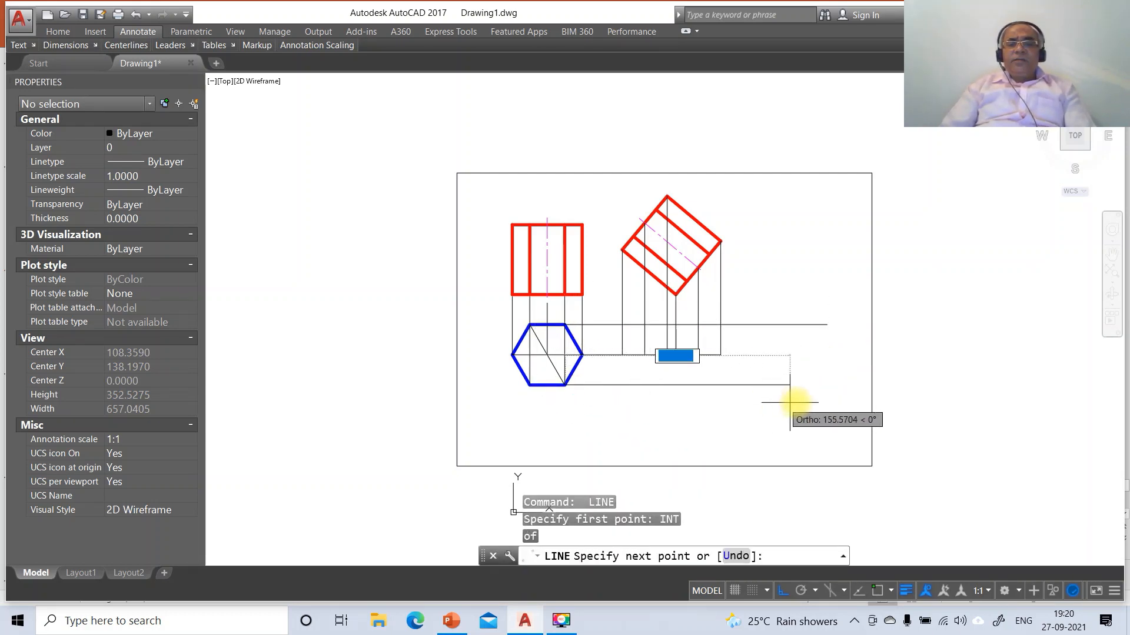
click(811, 399)
key(Return)
- Draw a projector from the upper end of the tilted view's lower inner edge perpendicular to the lowest horizontal line
key(Return)
text(INT)
key(Return)
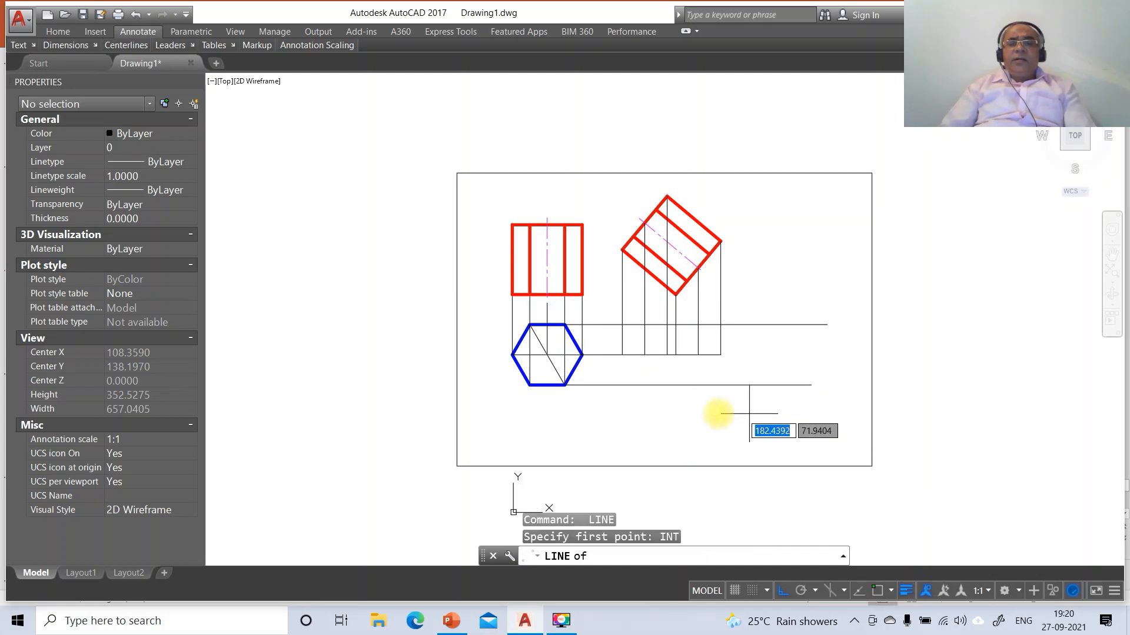
click(632, 242)
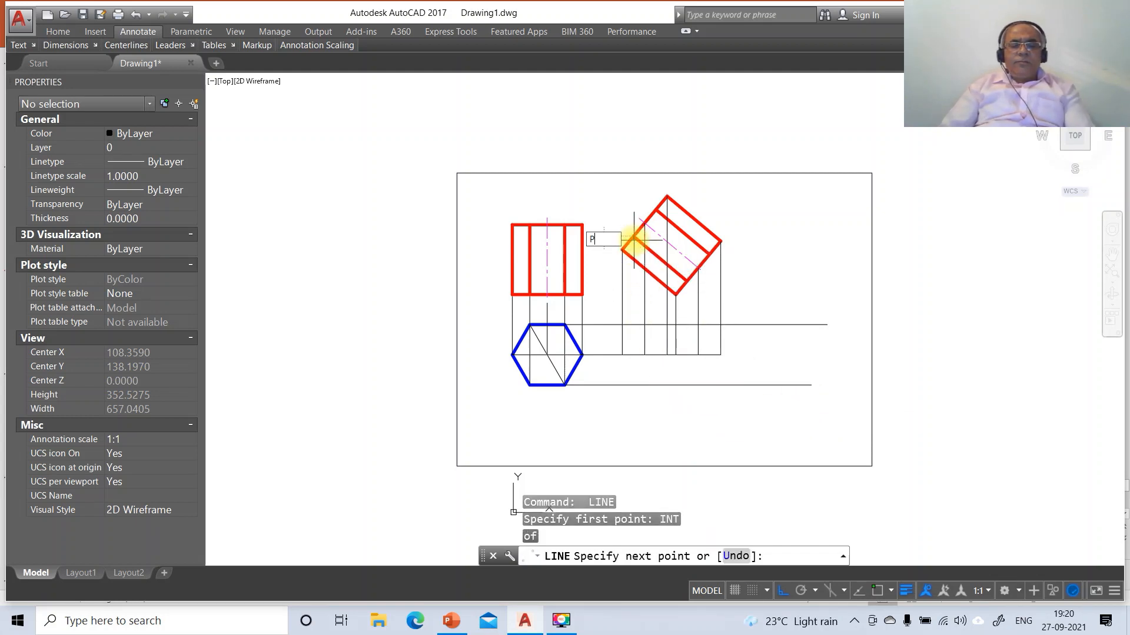
text(PER)
key(Return)
click(634, 383)
key(Return)
- Draw a projector from the upper end of the tilted view's upper inner edge perpendicular to the lowest horizontal line
key(Return)
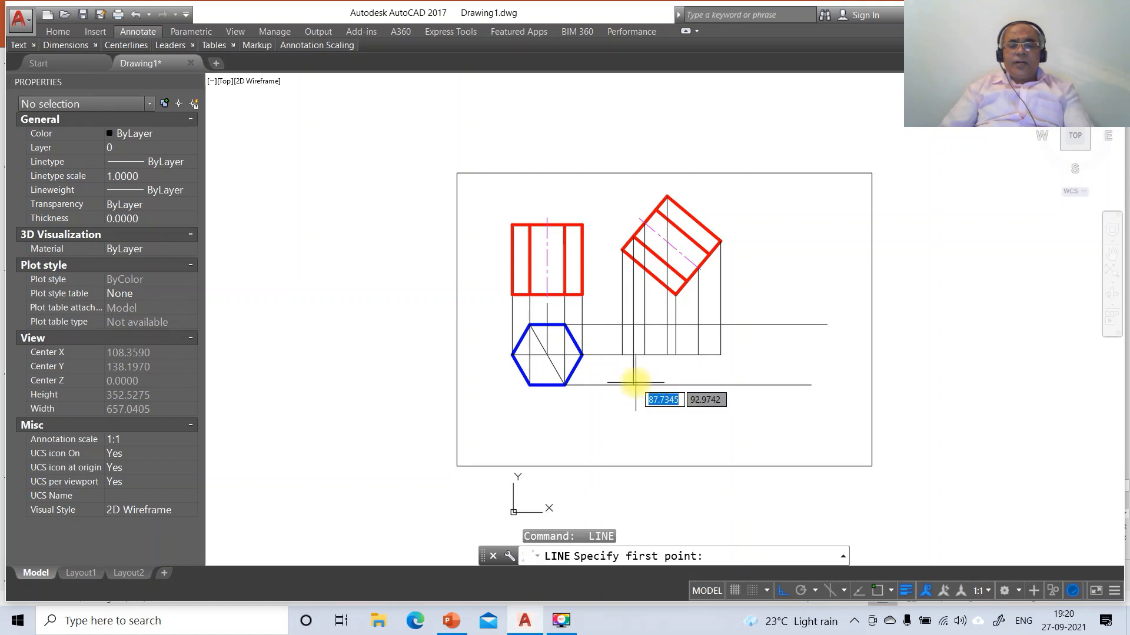
text(INT)
key(Return)
click(655, 214)
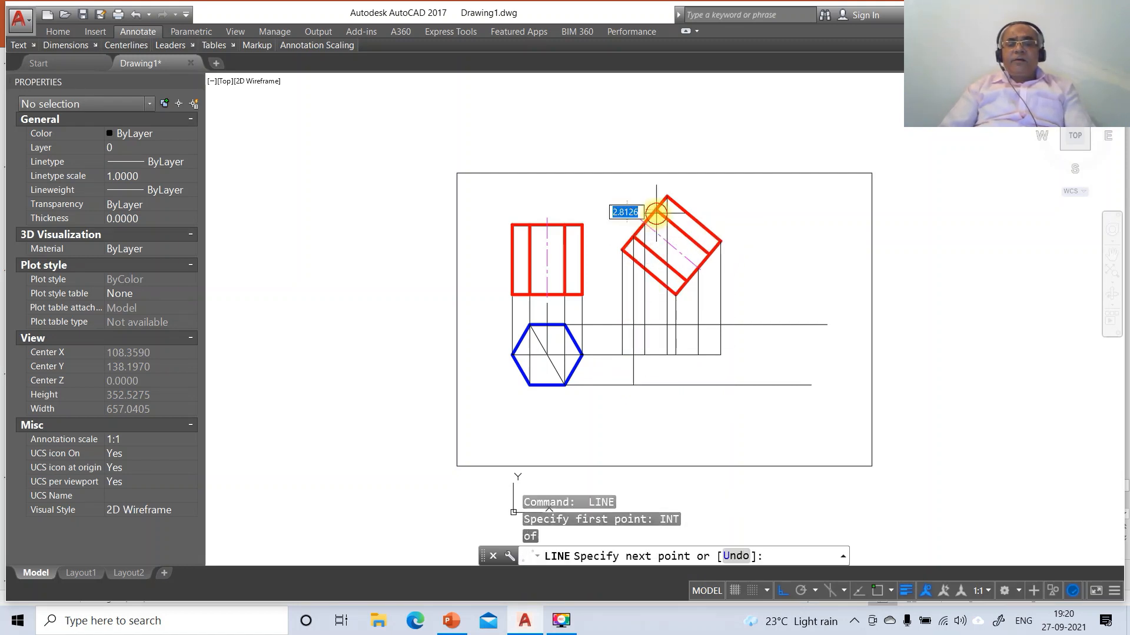
text(PER)
key(Return)
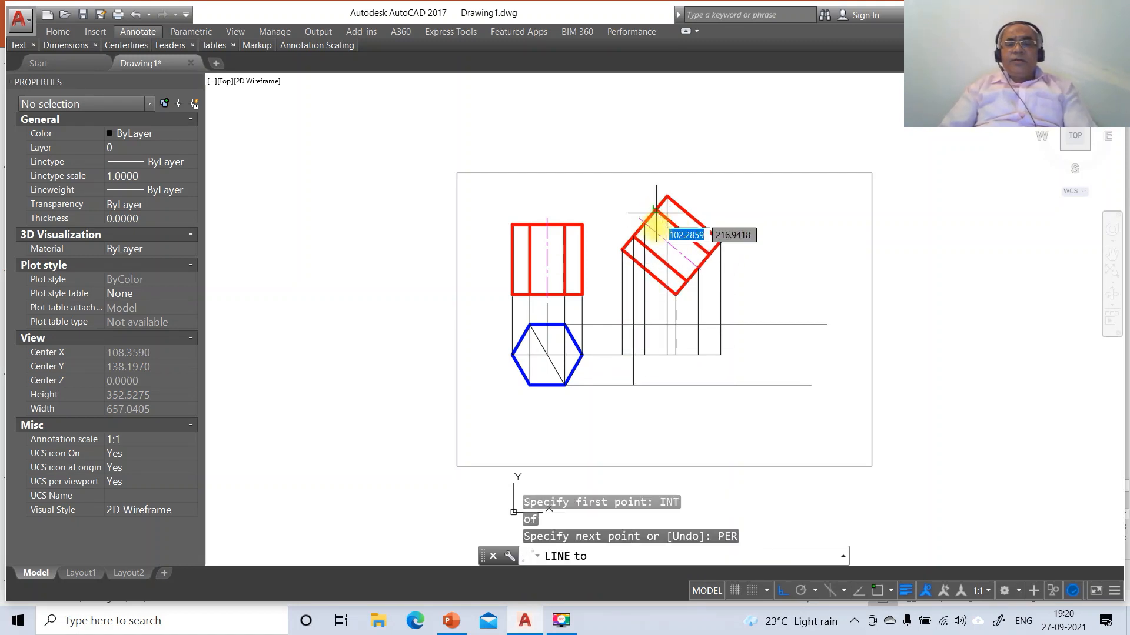
click(656, 389)
key(Return)
- Draw a projector from the lower end of the tilted view's lower inner edge perpendicular to the lowest horizontal line
key(Return)
text(INT)
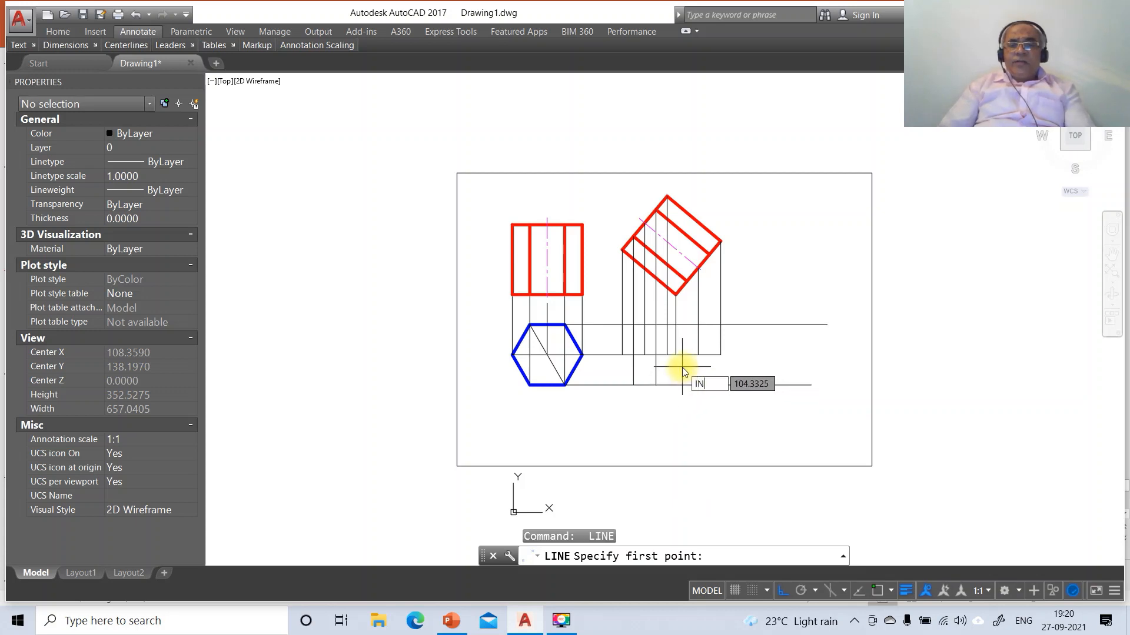
key(Return)
click(687, 284)
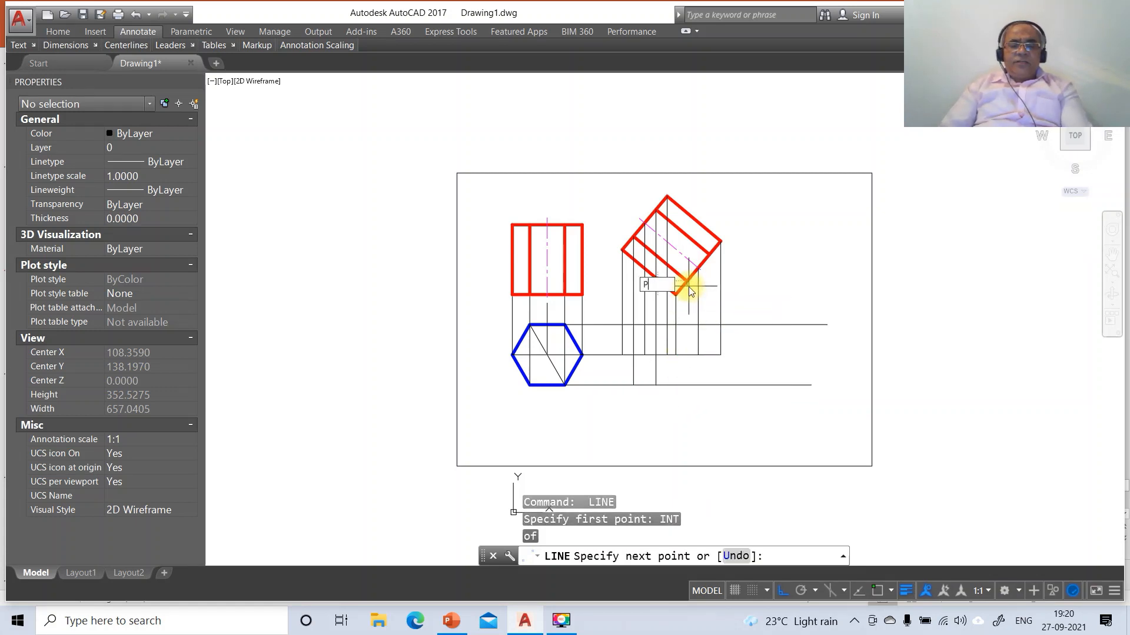
text(PER)
key(Return)
click(687, 385)
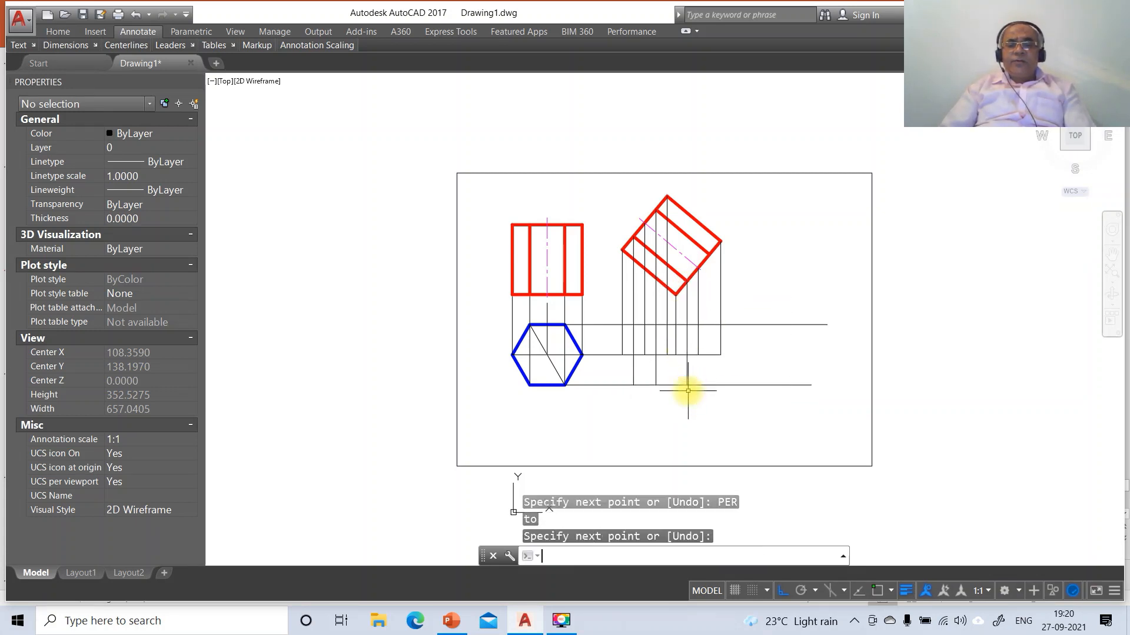
key(Return)
- Draw a projector from the lower end of the tilted view's upper inner edge perpendicular to the lowest horizontal line
key(Return)
text(INT)
key(Return)
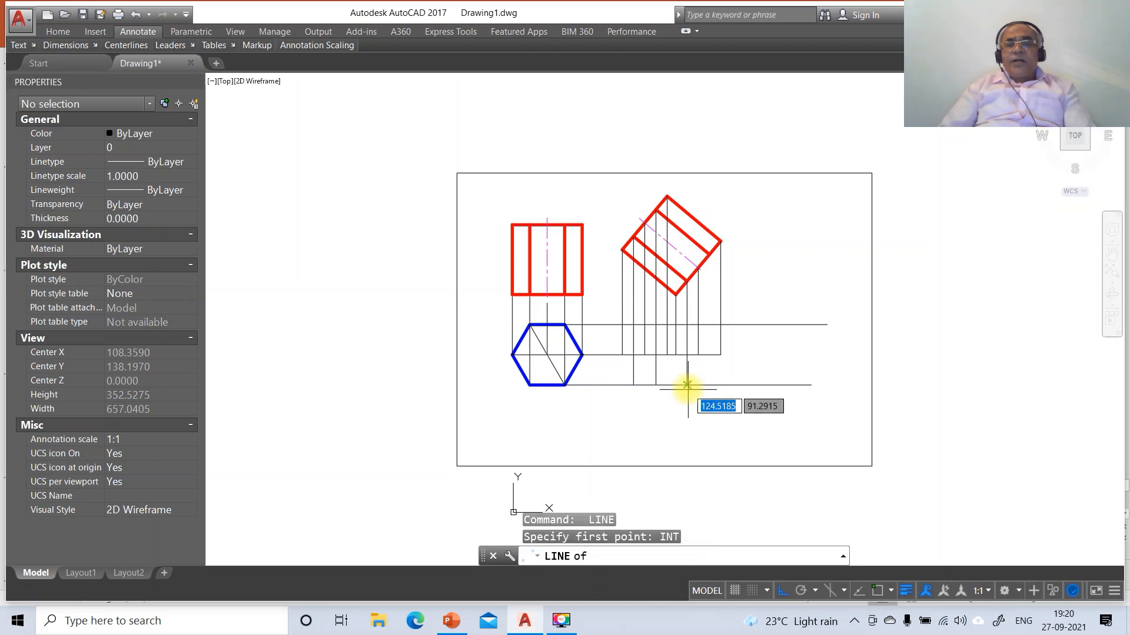
click(709, 254)
text(PER)
key(Return)
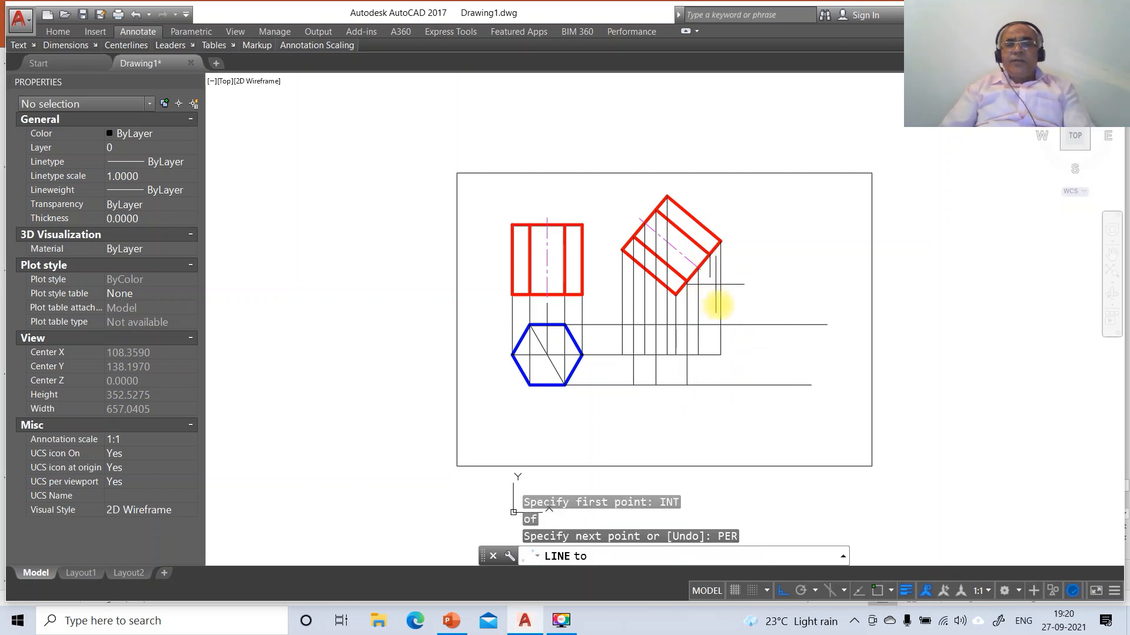
click(722, 385)
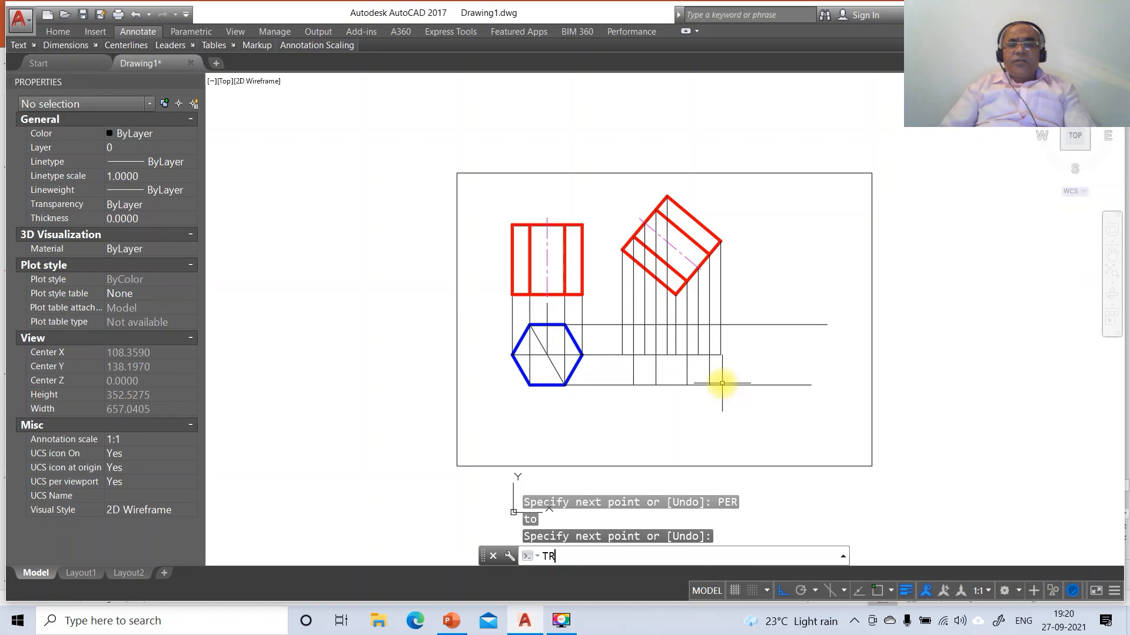
- Trim the upper and lowest horizontal lines where they extend past the projector from the upper inner edge's lower end
text(TR)
key(Return)
click(711, 374)
key(Return)
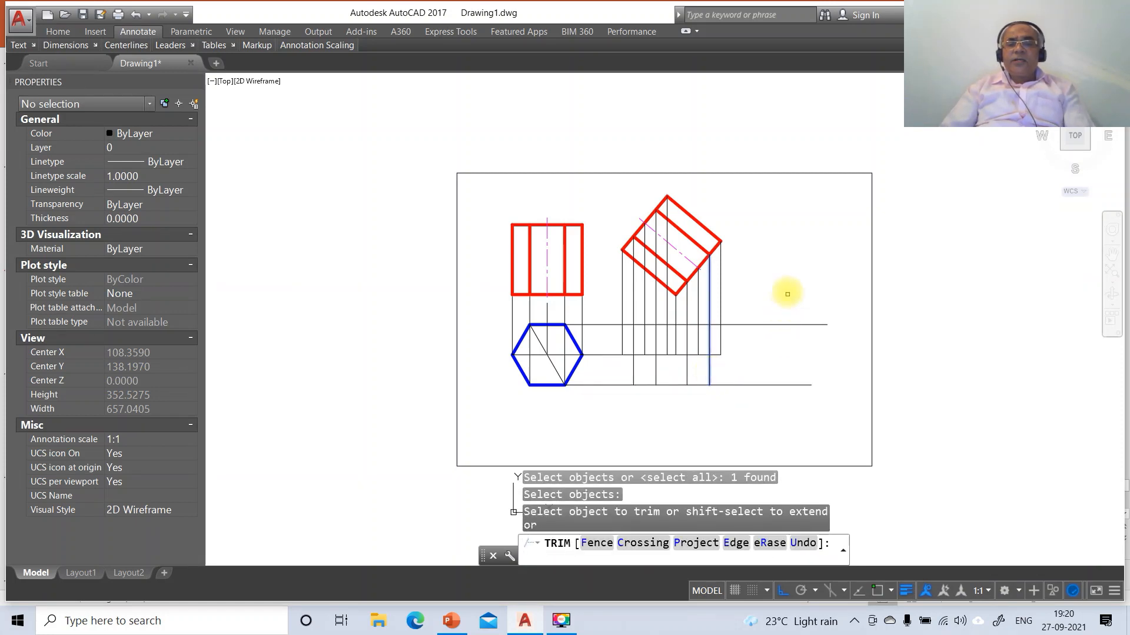
click(786, 291)
click(749, 416)
key(Return)
- Draw the left base's two left slanted edges between the projector intersections on the upper, centre and lowest horizontal lines
text(Z)
key(Return)
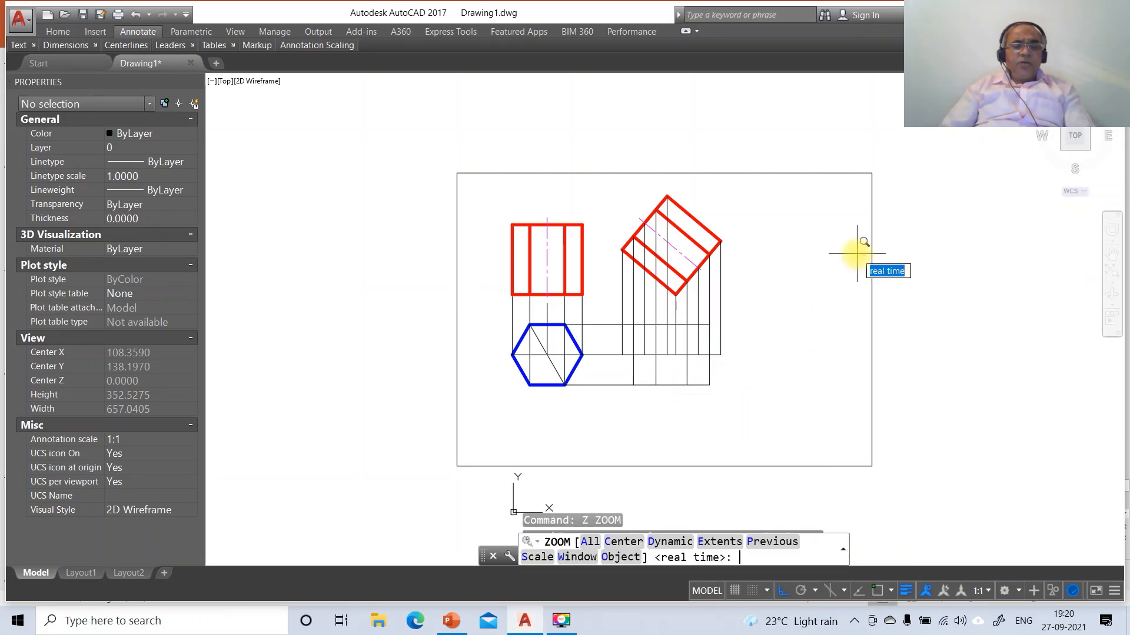
text(W)
key(Return)
click(547, 248)
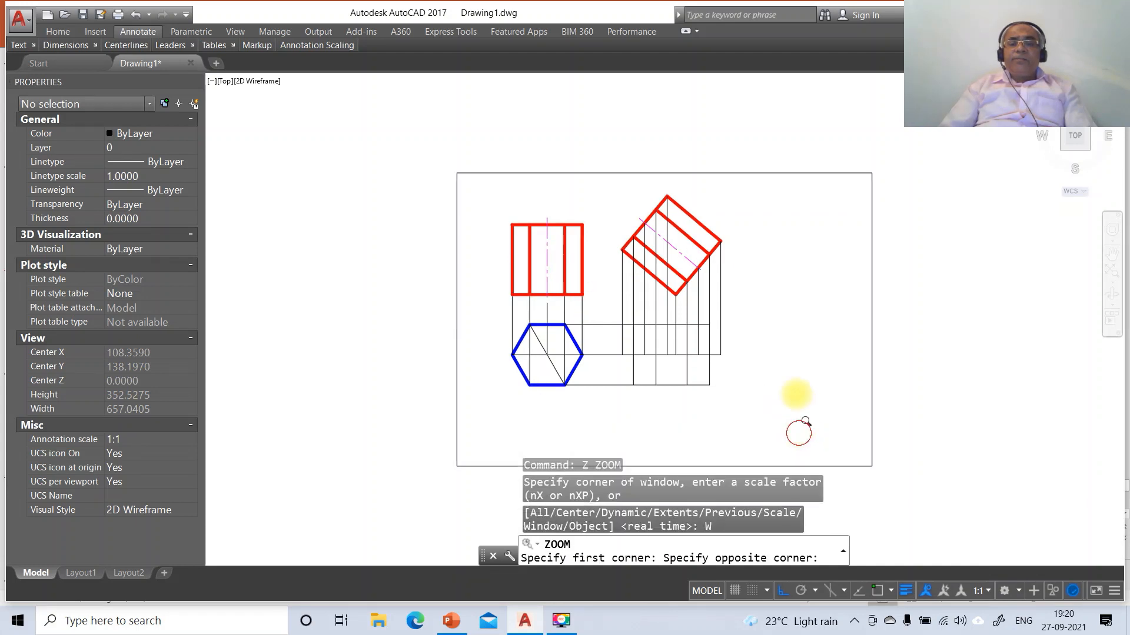
click(797, 462)
text(L)
key(Return)
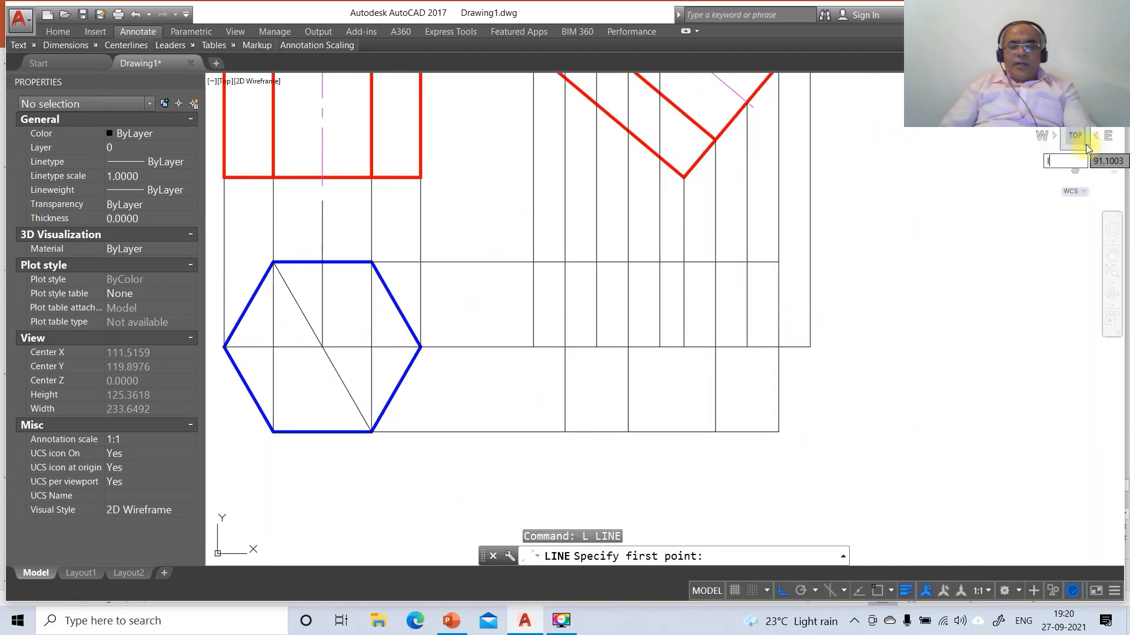
text(INT)
key(Return)
click(565, 262)
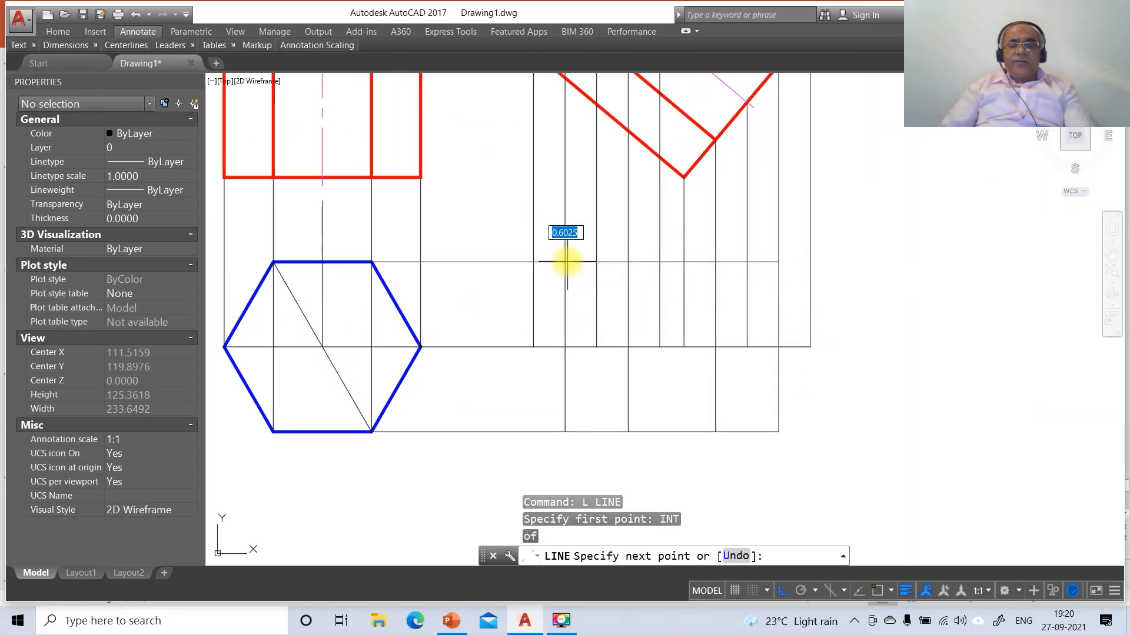
text(INT)
key(Return)
click(534, 346)
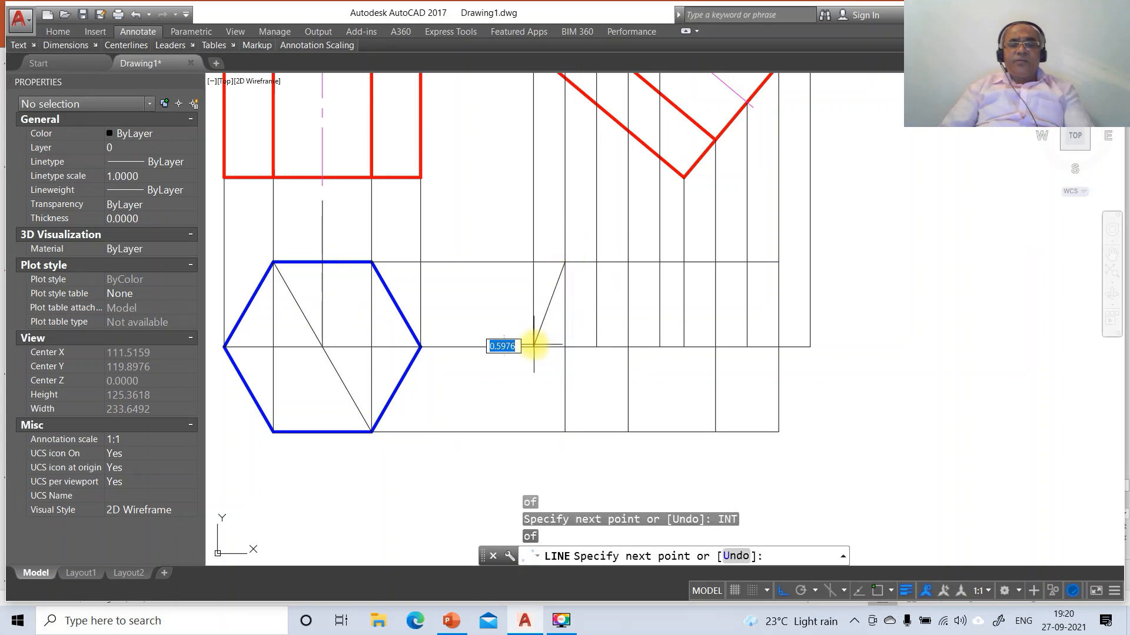
text(INT)
key(Return)
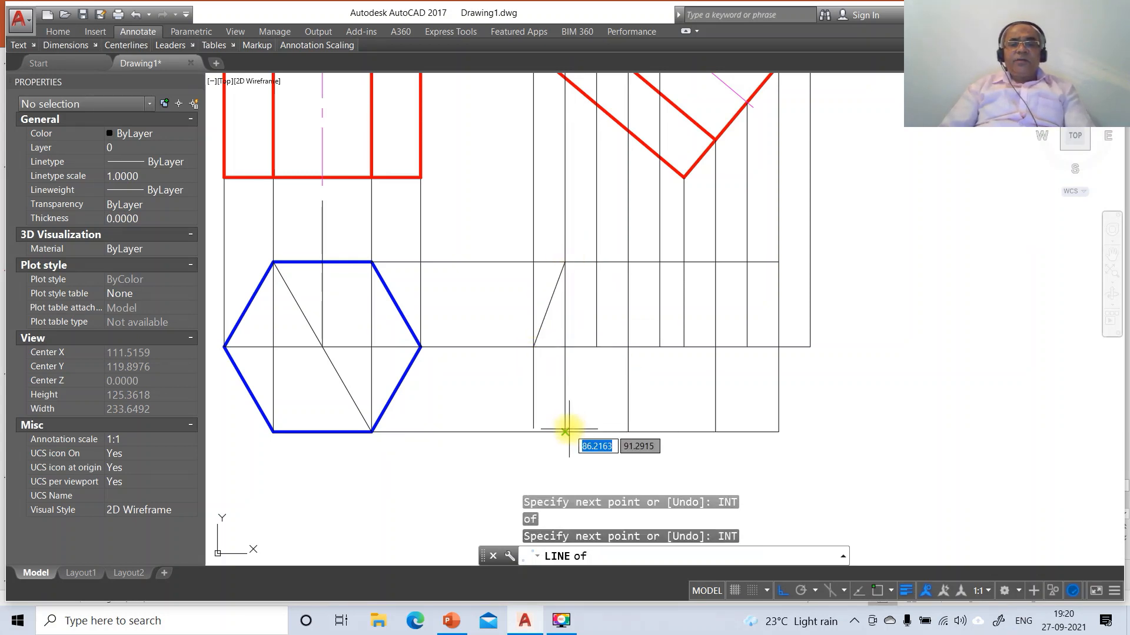
click(568, 428)
key(Return)
- Draw the left base's two right slanted edges, meeting on the centre line at the projector from the tilted view's topmost corner
key(Return)
text(INT)
key(Return)
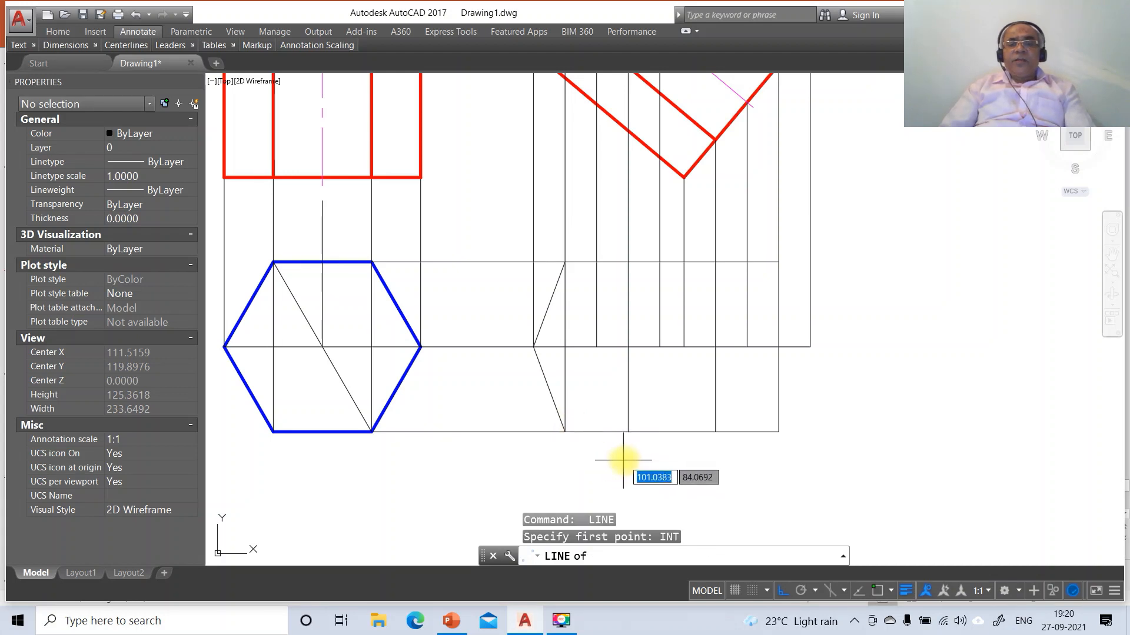
click(628, 432)
text(INT)
key(Return)
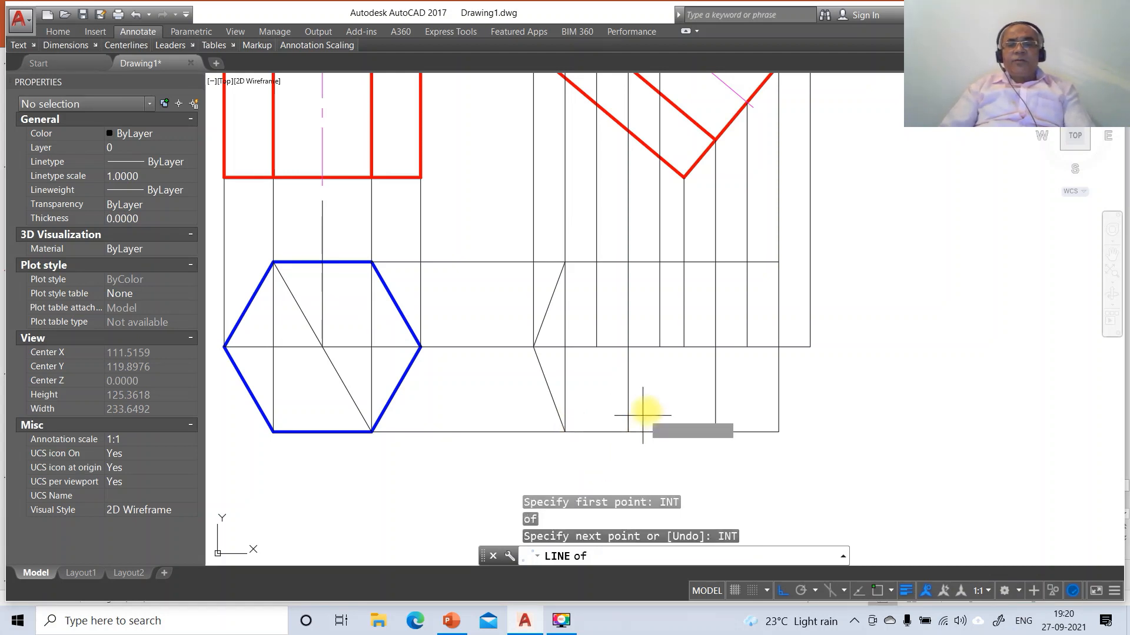
click(659, 347)
click(628, 262)
key(Return)
- Draw the right base's two left slanted edges, meeting on the centre line at the projector from the tilted view's lowest corner
key(Return)
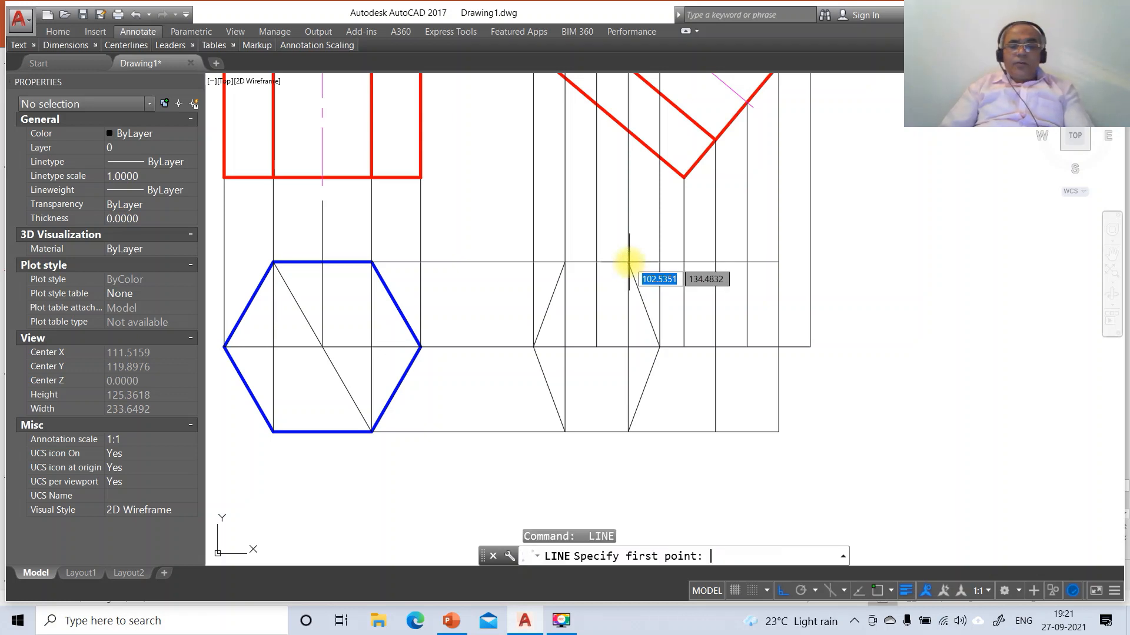
text(INT)
key(Return)
click(714, 262)
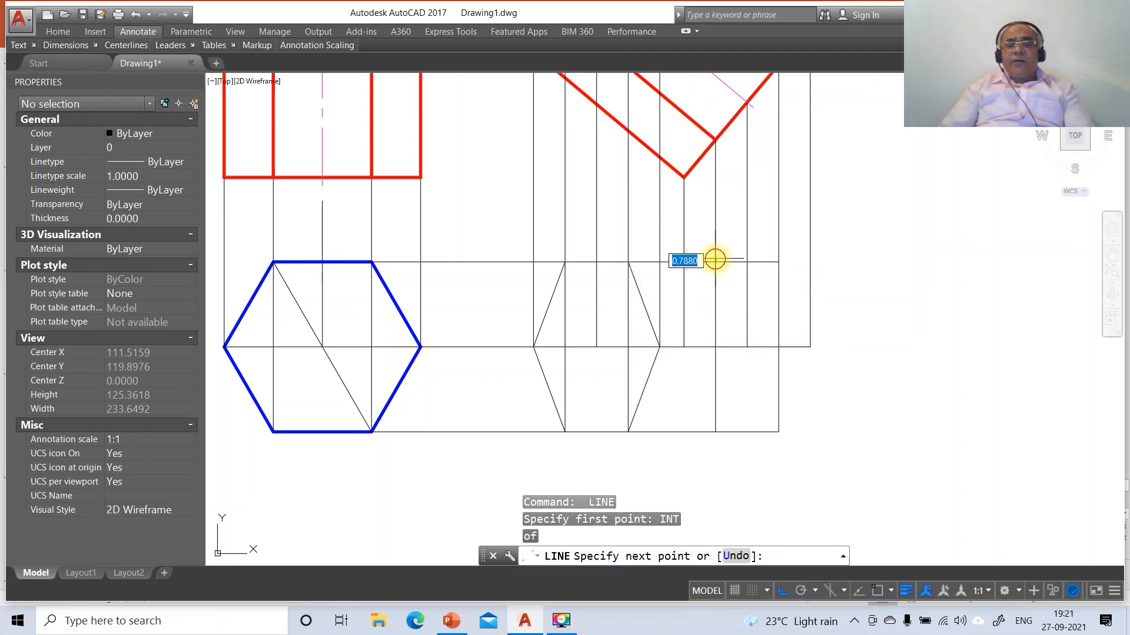
text(INT)
key(Return)
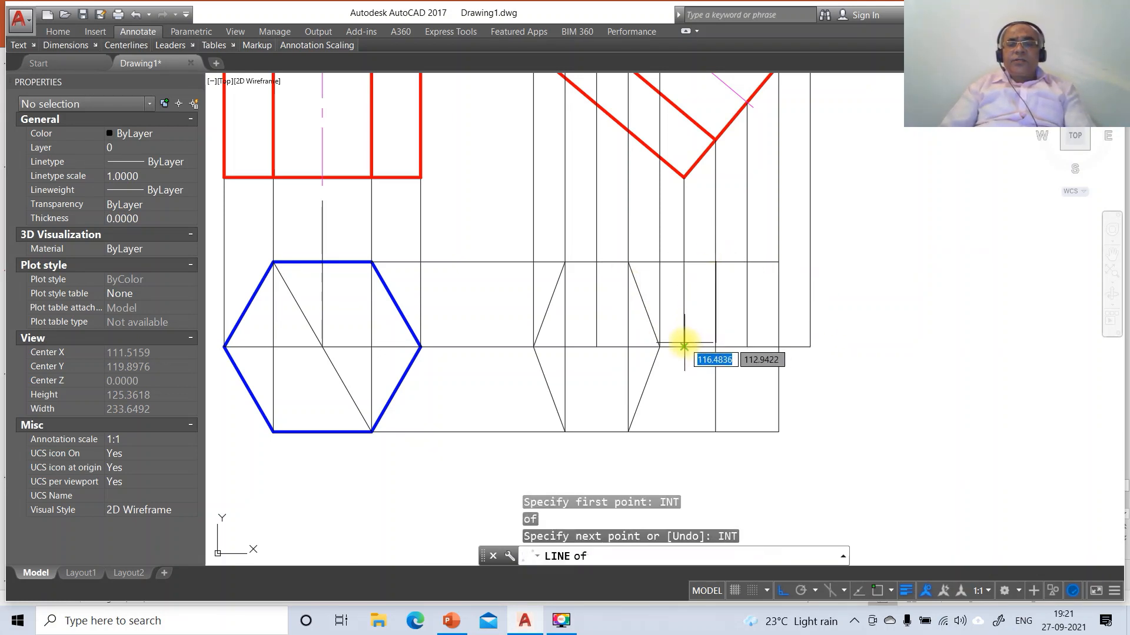
click(684, 344)
text(INT)
key(Return)
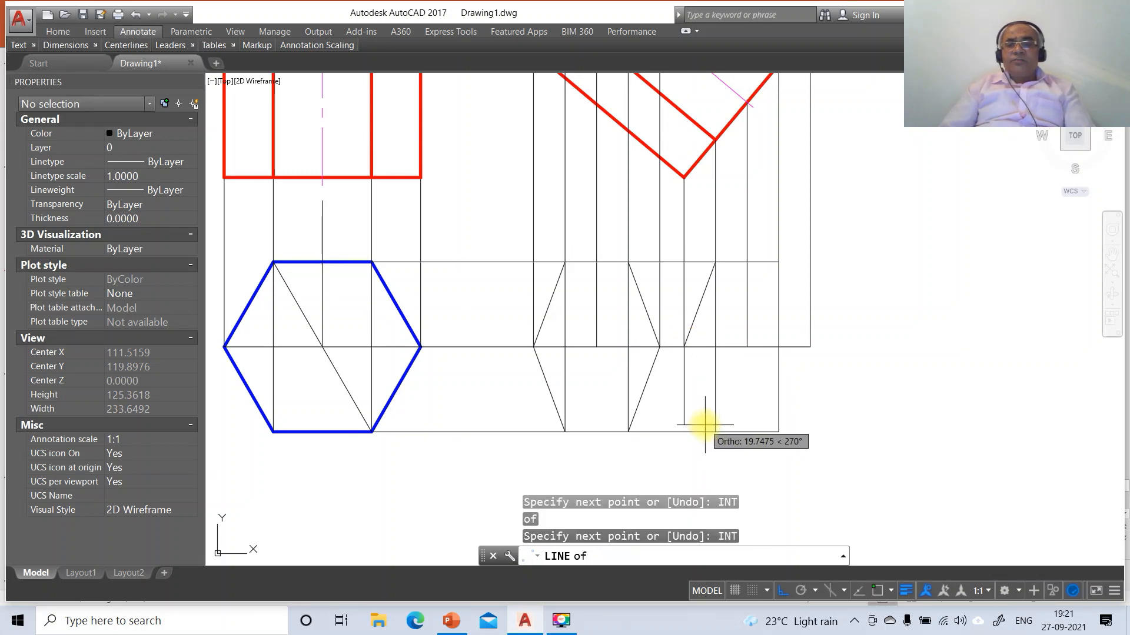
click(715, 432)
key(Return)
- Draw the right base's two right slanted edges, meeting at the centre line's right end
key(Return)
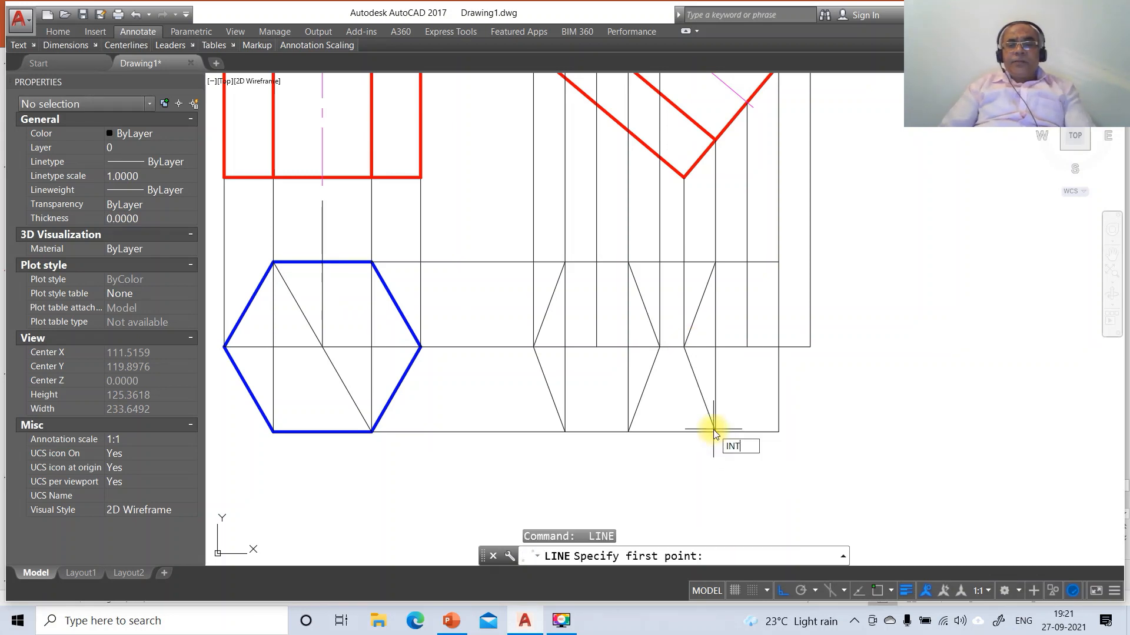
text(INT)
key(Return)
click(783, 433)
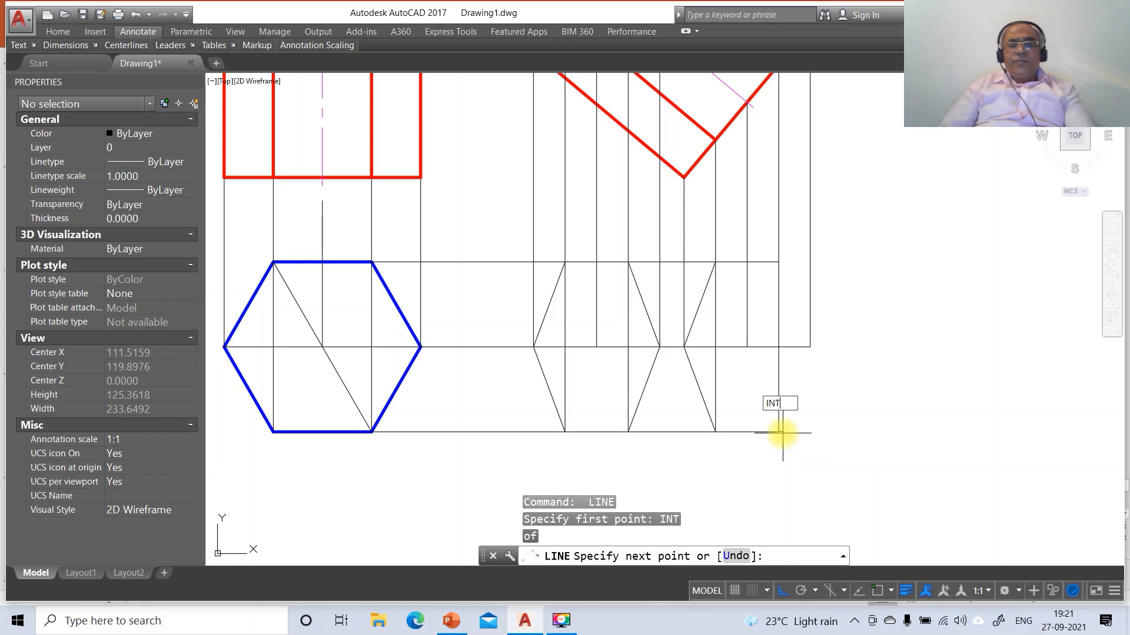
text(INT)
key(Return)
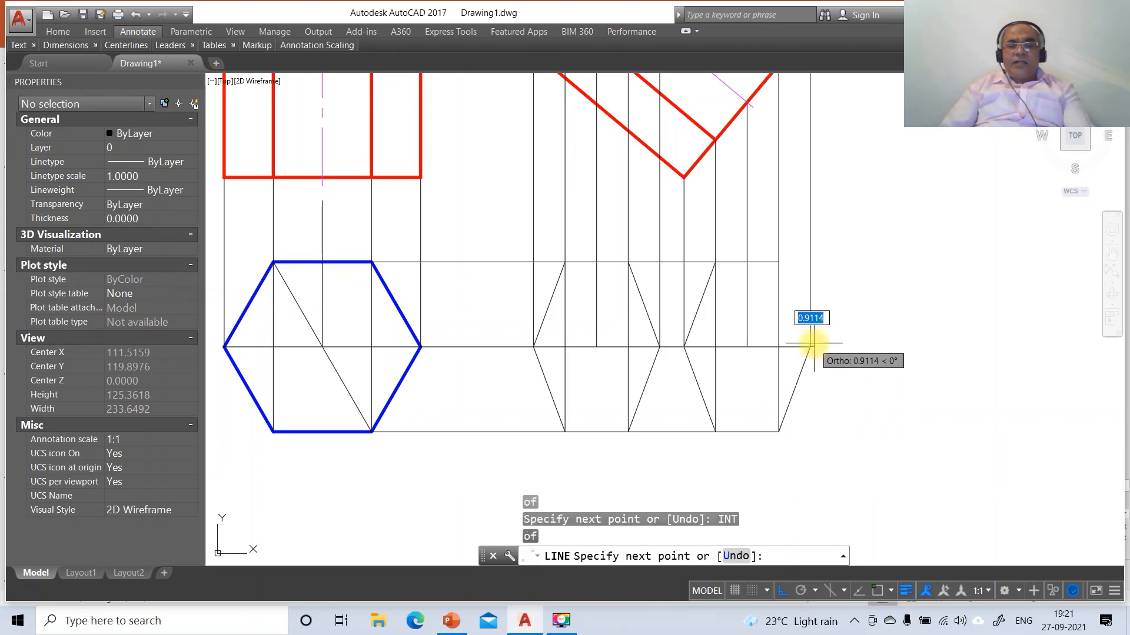
text(INT)
key(Return)
click(810, 347)
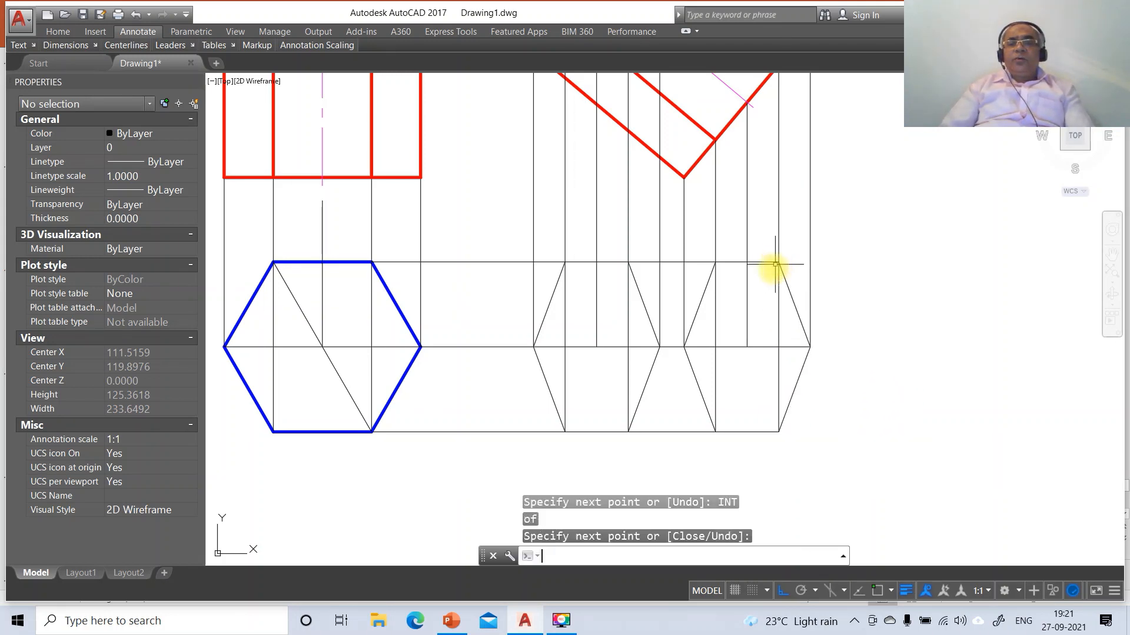
click(776, 265)
key(Return)
- Break the upper horizontal line at a single point at the left base's upper-left vertex
text(br)
key(Return)
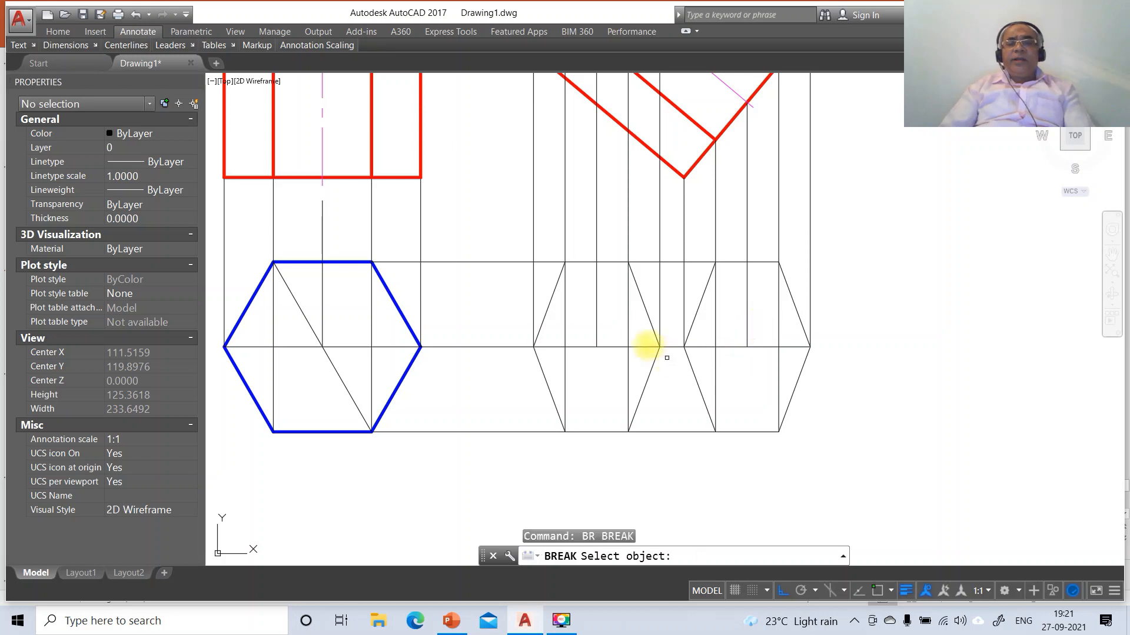
click(604, 262)
text(F)
key(Return)
text(IN)
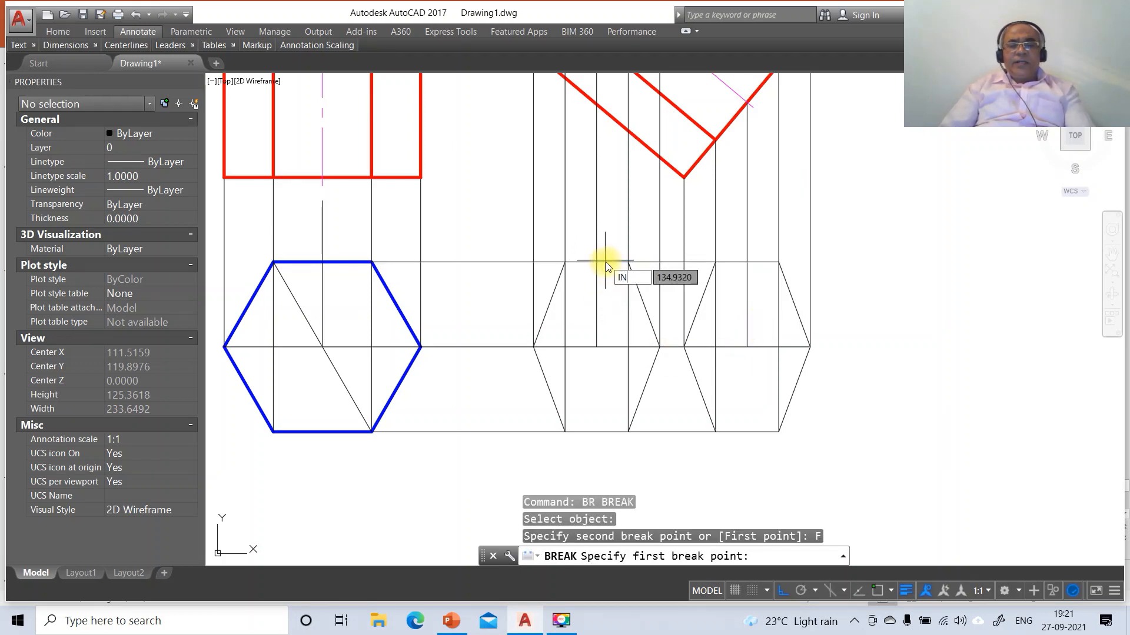
text(T)
key(Return)
click(570, 259)
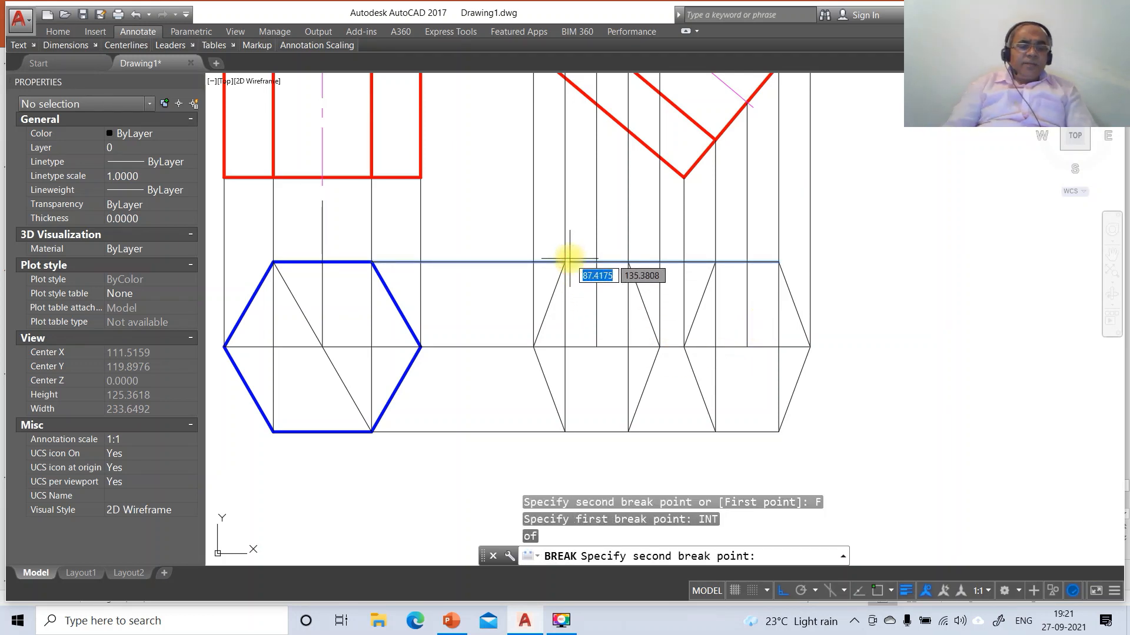
text(@)
key(Return)
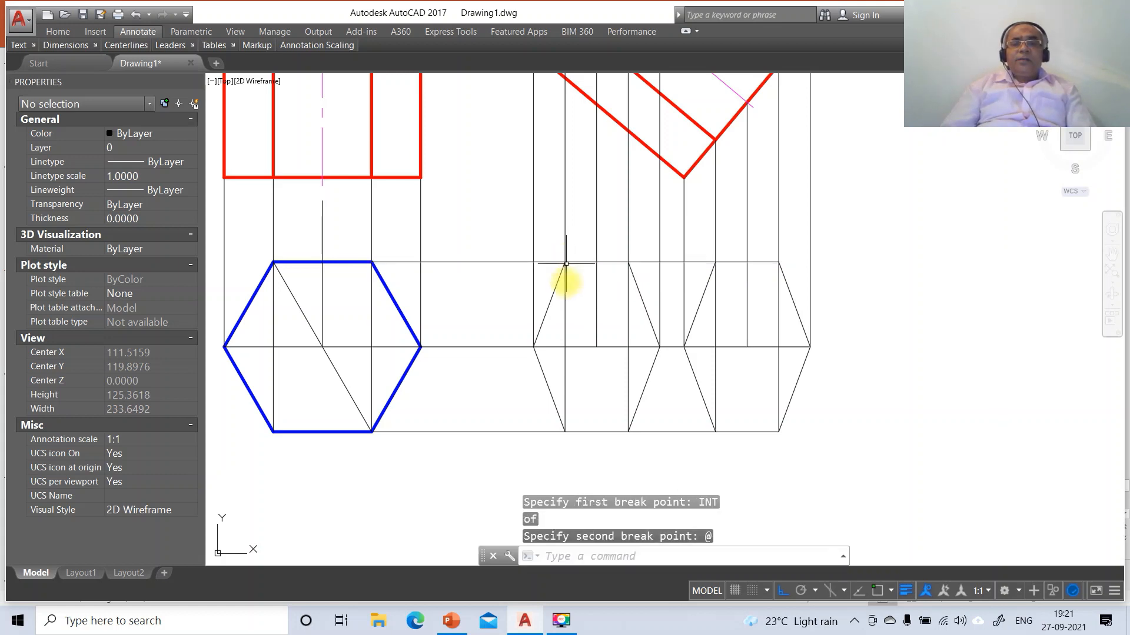
- Break the horizontal centre line at a single point at the left base's leftmost vertex
key(Return)
click(571, 351)
click(570, 347)
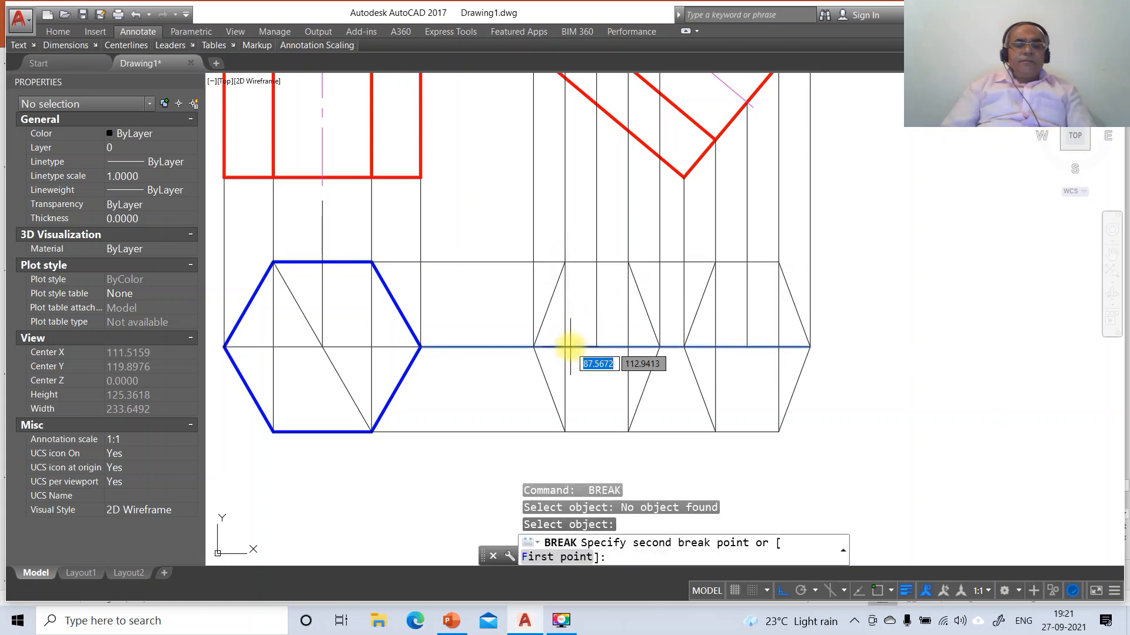
key(Return)
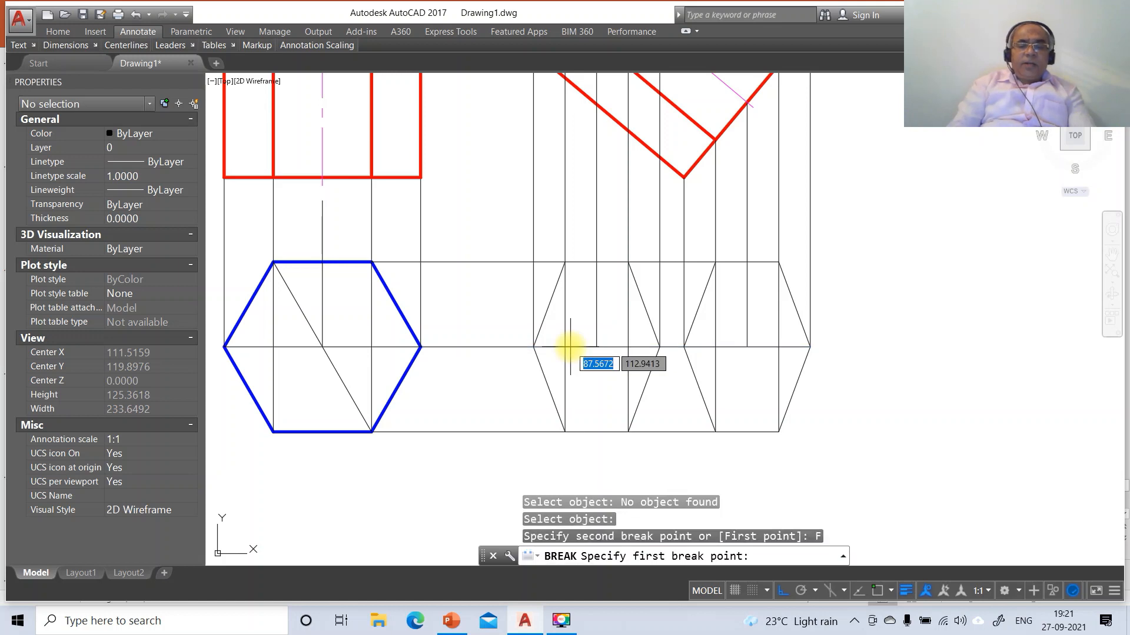
text(INT)
key(Return)
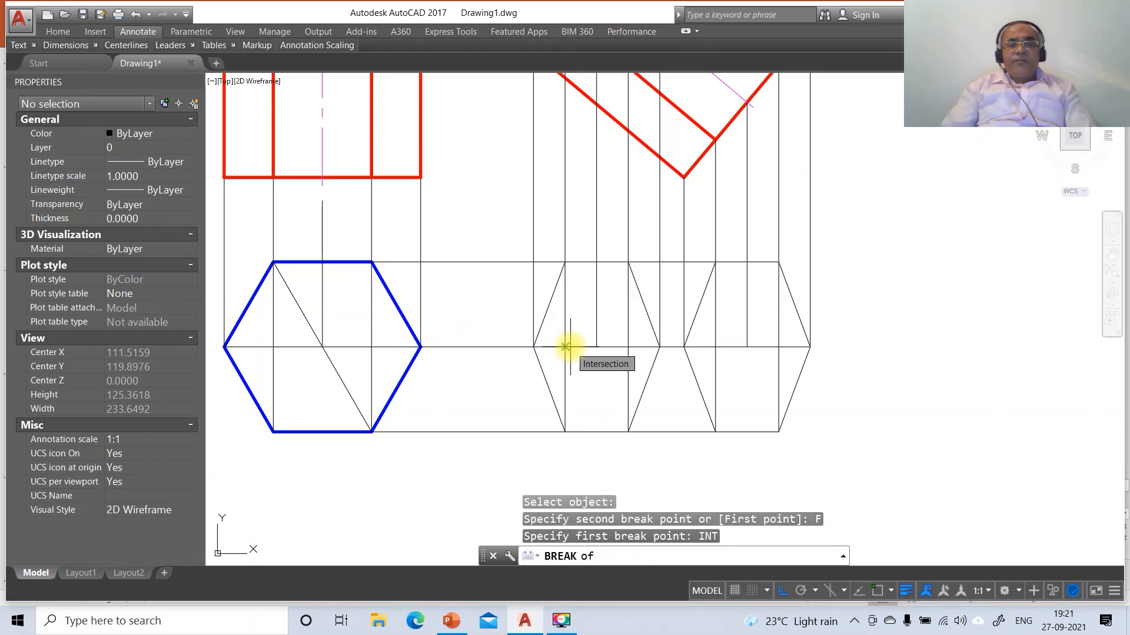
click(540, 348)
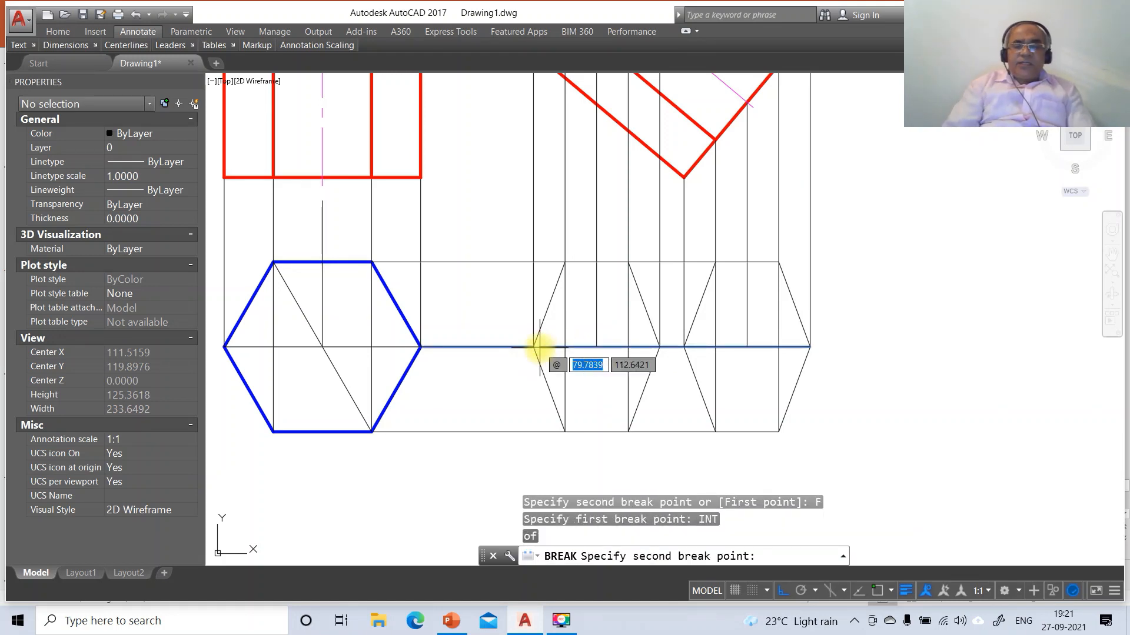
text(@)
key(Return)
key(Return)
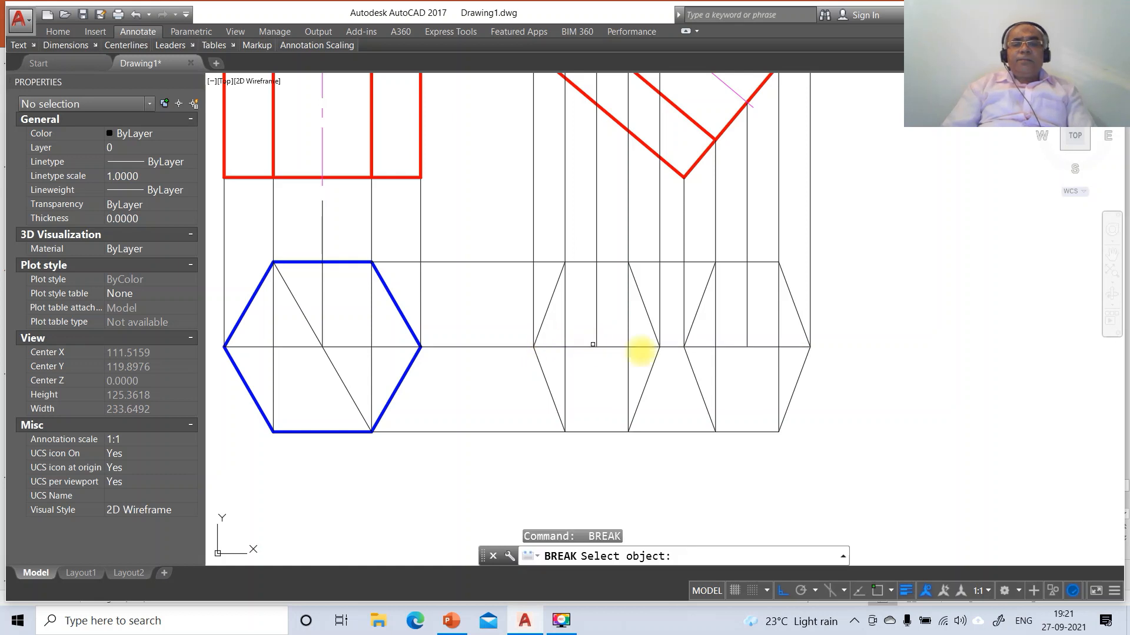
- Break the horizontal centre line at a single point at the left base's rightmost vertex
click(651, 348)
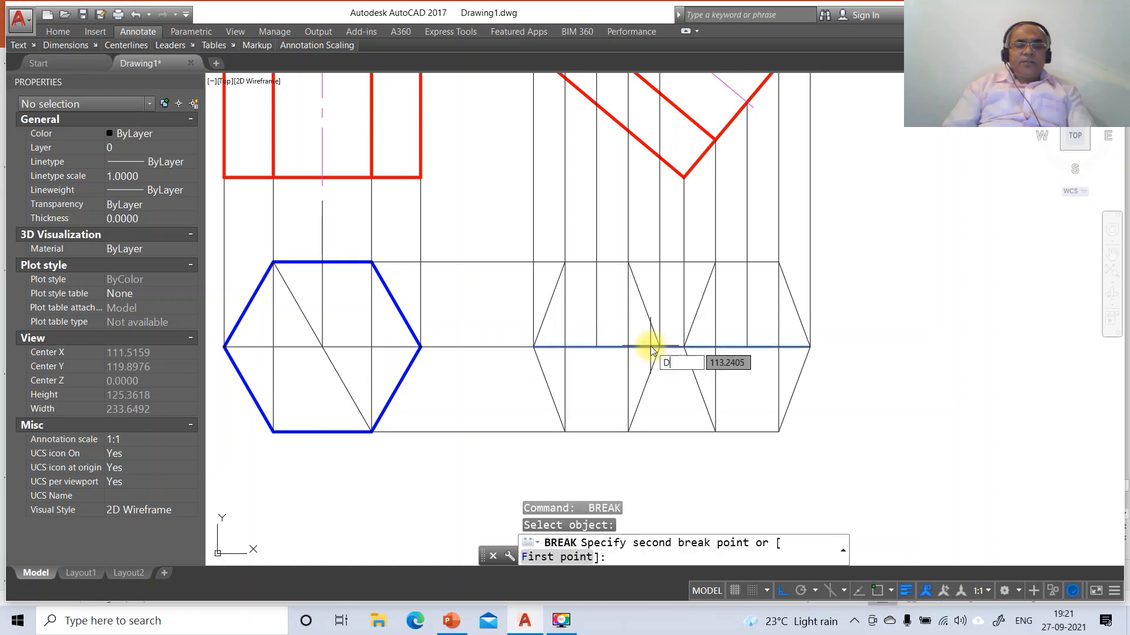
text(F)
key(Return)
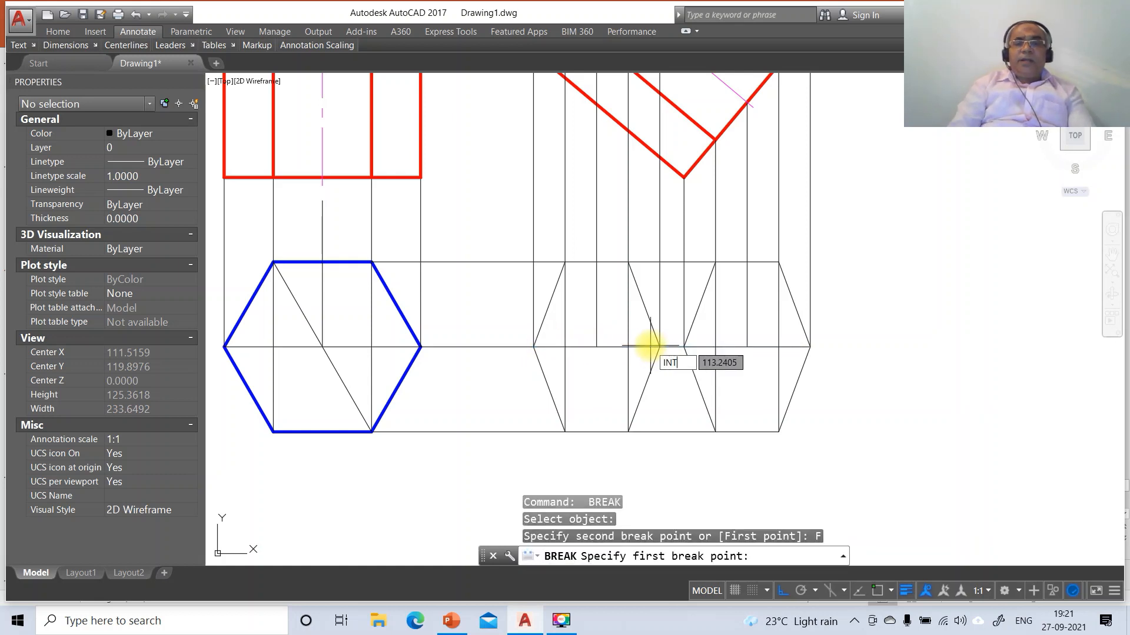
text(INT)
key(Return)
click(660, 347)
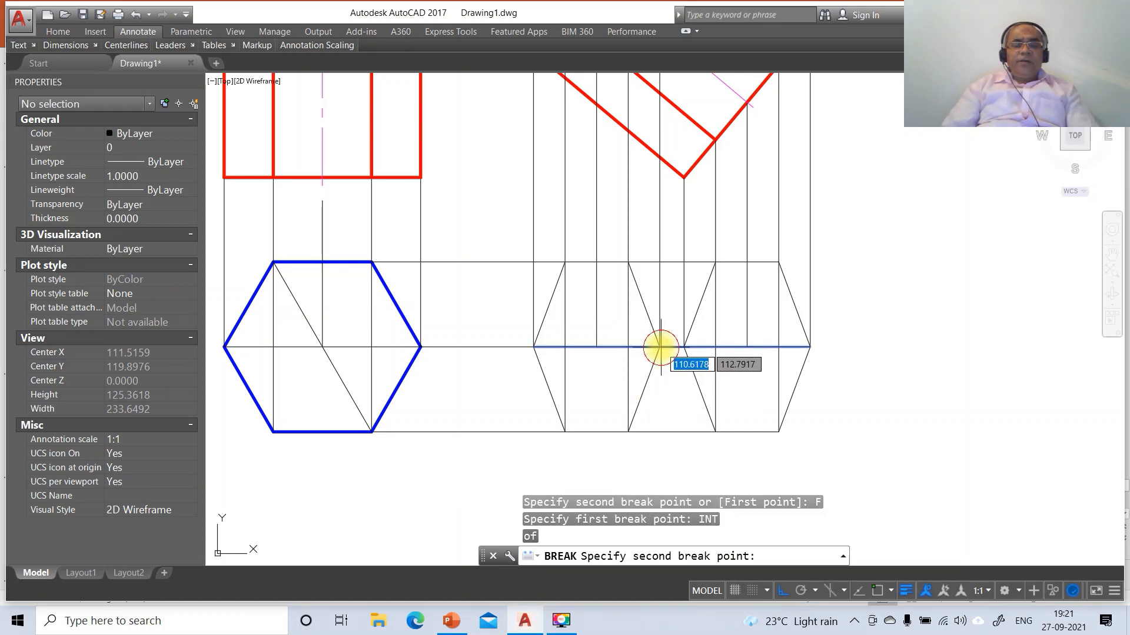
text(@)
key(Return)
- Break the centre line inside the left base at a single point where the projector through that base's centre meets it
text(br)
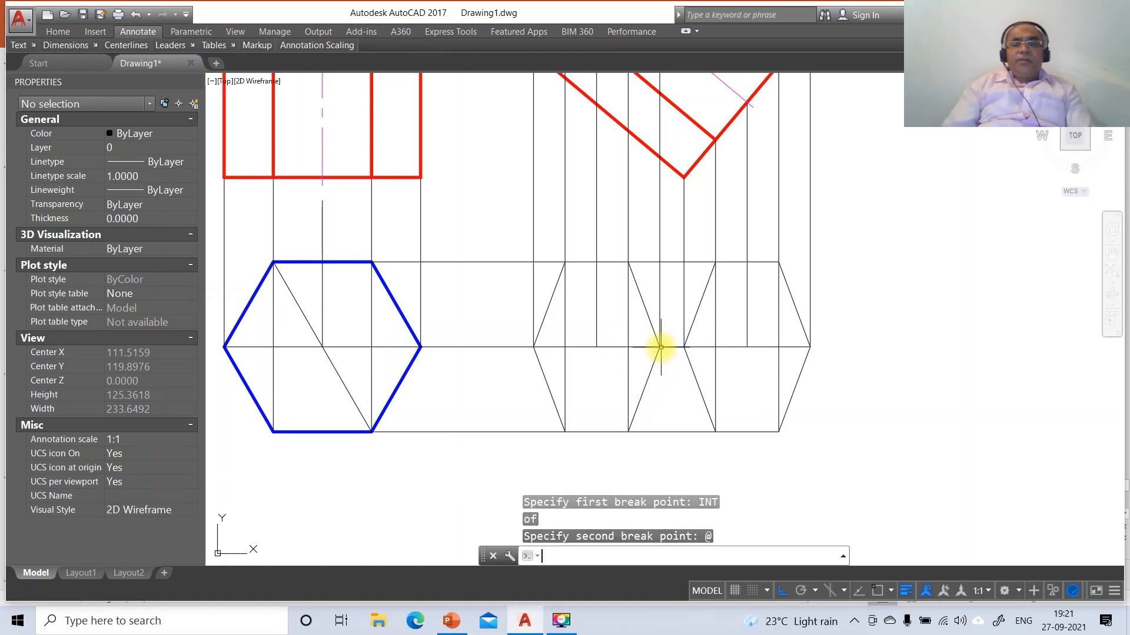
key(Return)
click(613, 347)
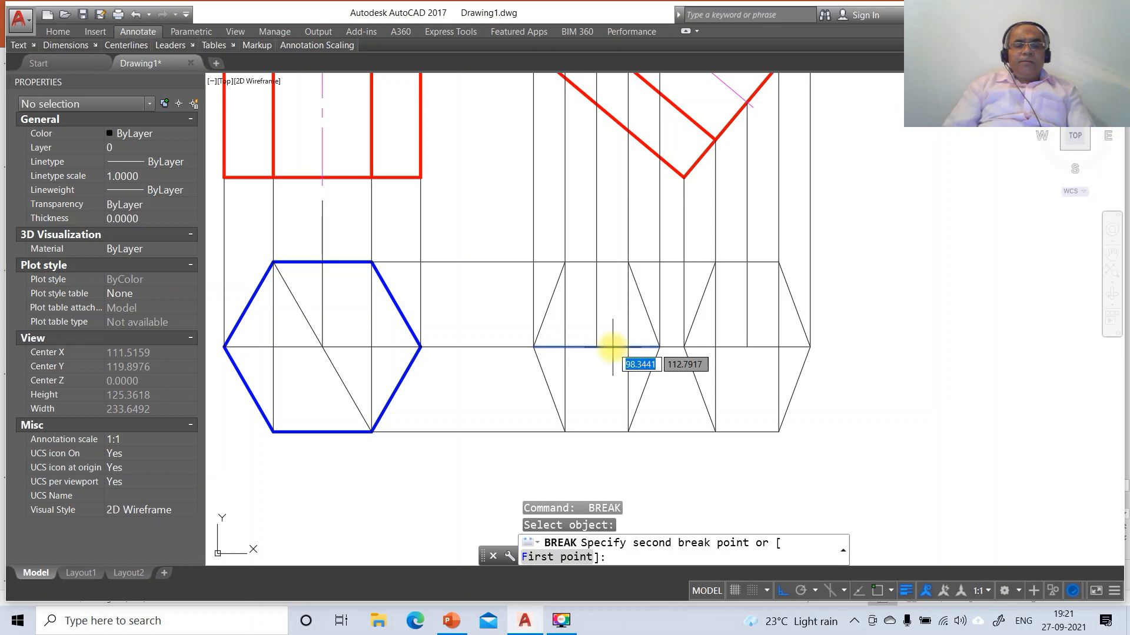
text(F)
key(Return)
text(INT)
key(Return)
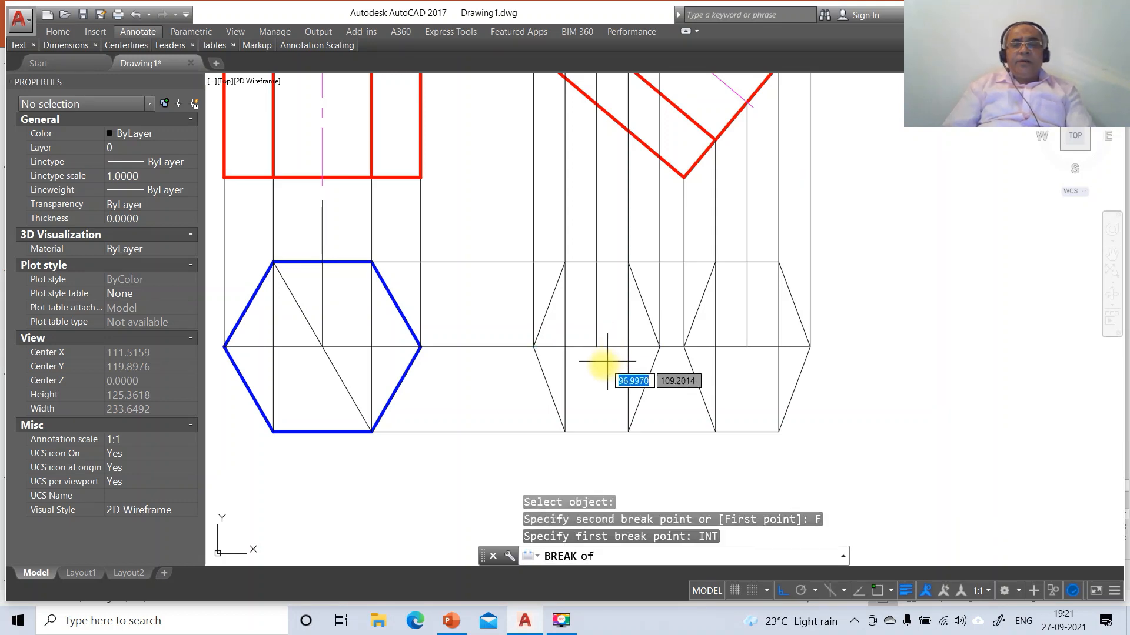
click(596, 347)
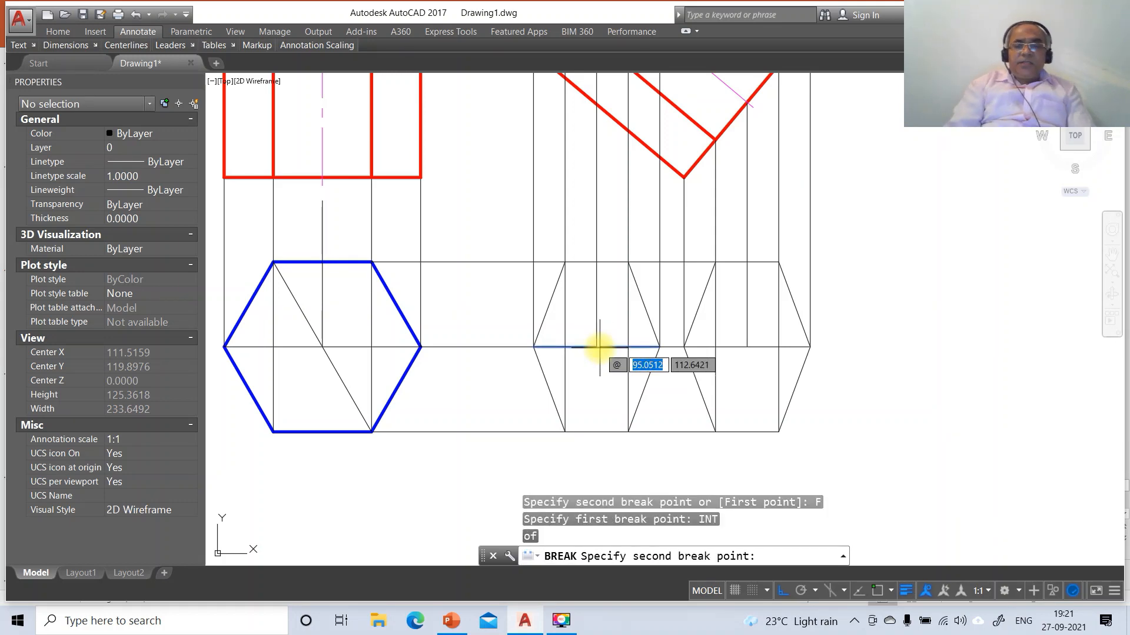
click(599, 347)
key(Return)
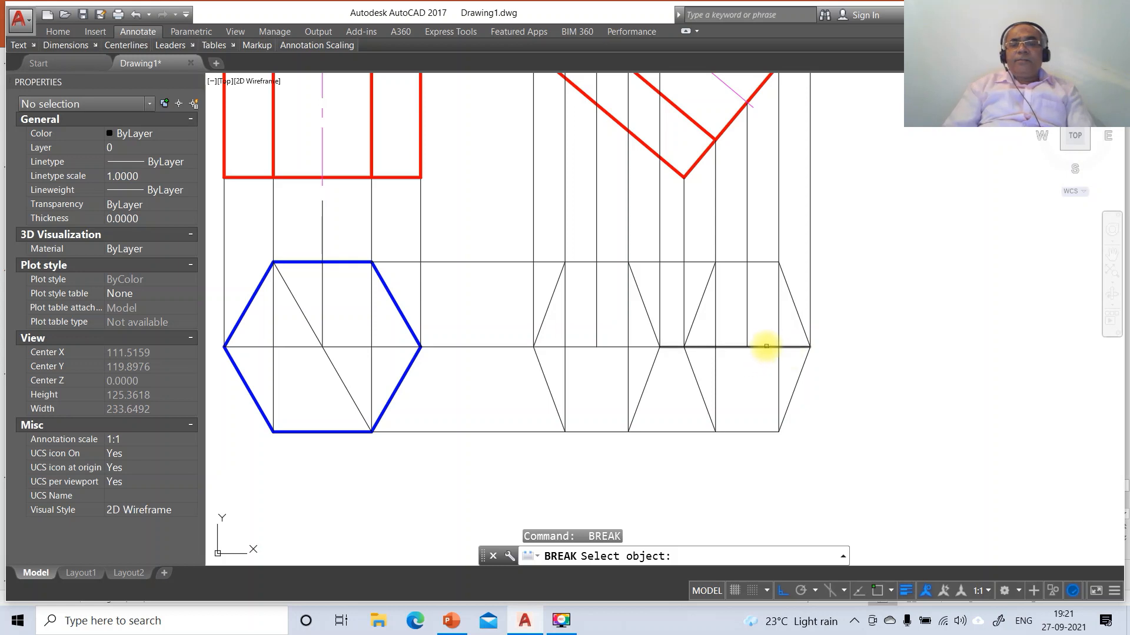
- Break the remaining centre line at a single point where the projector through the right base's centre meets it
click(769, 347)
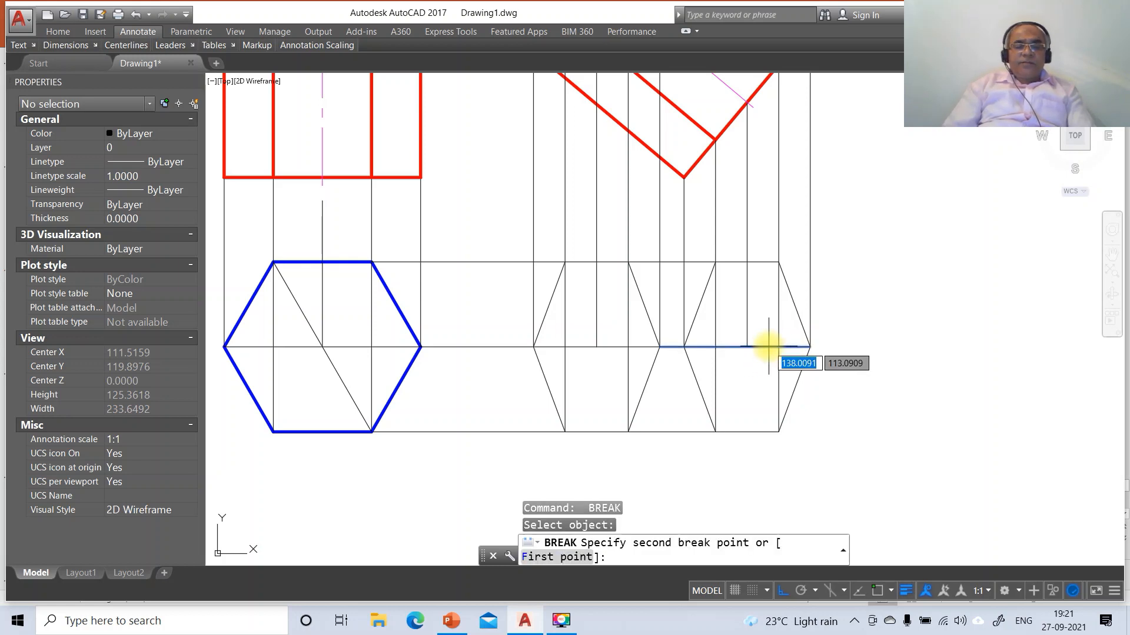
text(F)
key(Return)
text(INT)
key(Return)
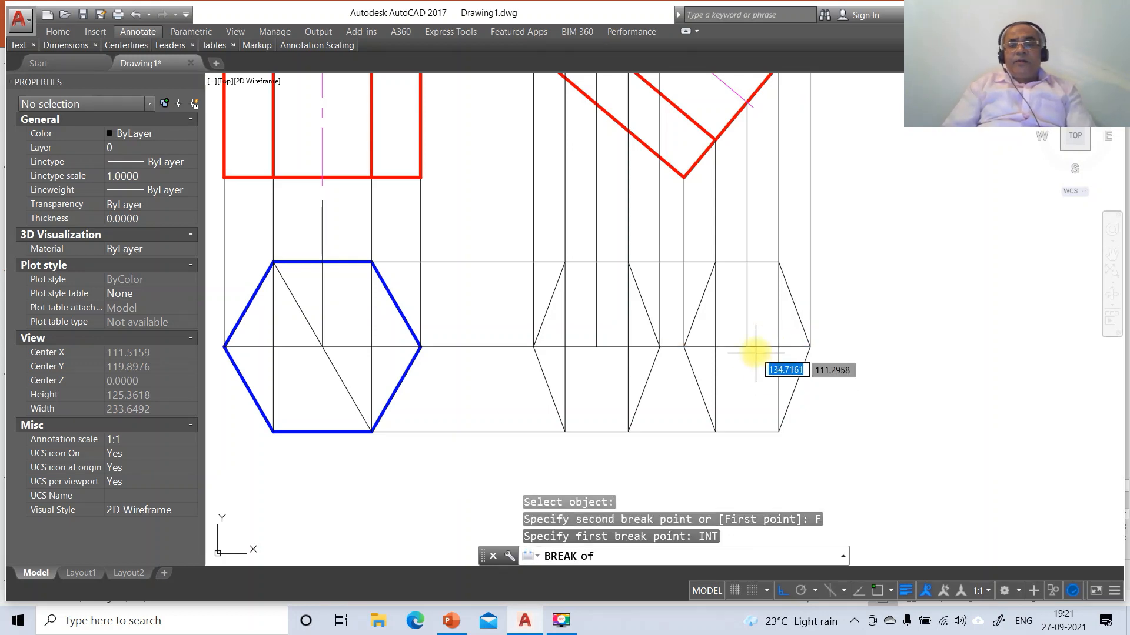
click(752, 347)
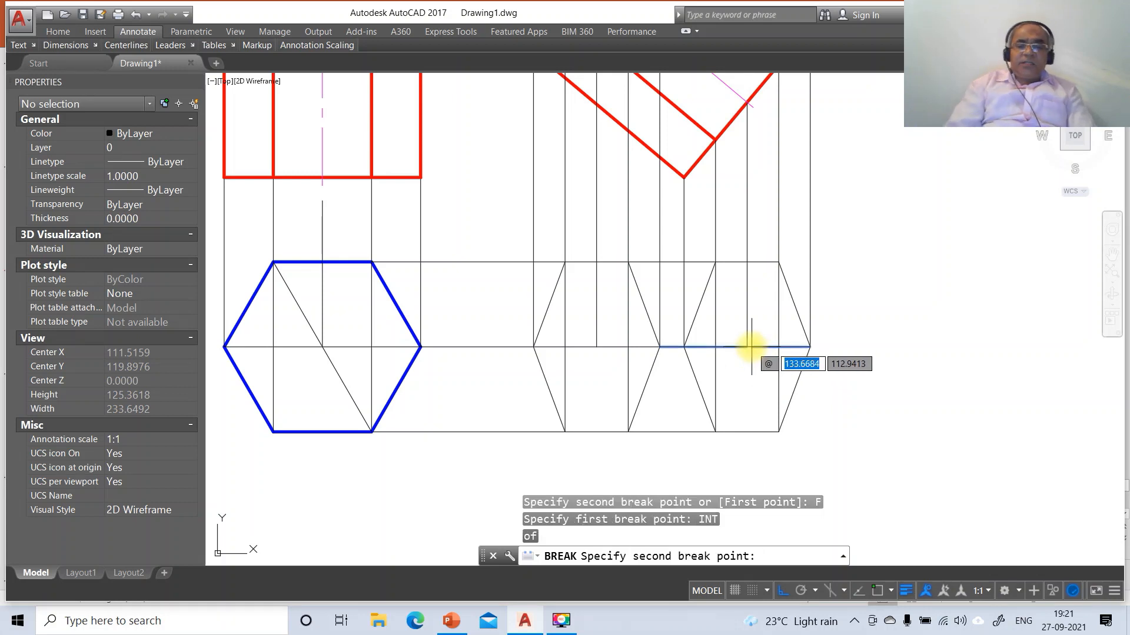
key(Return)
- Break the lower horizontal line at a single point at the left base's lower-left vertex
key(Return)
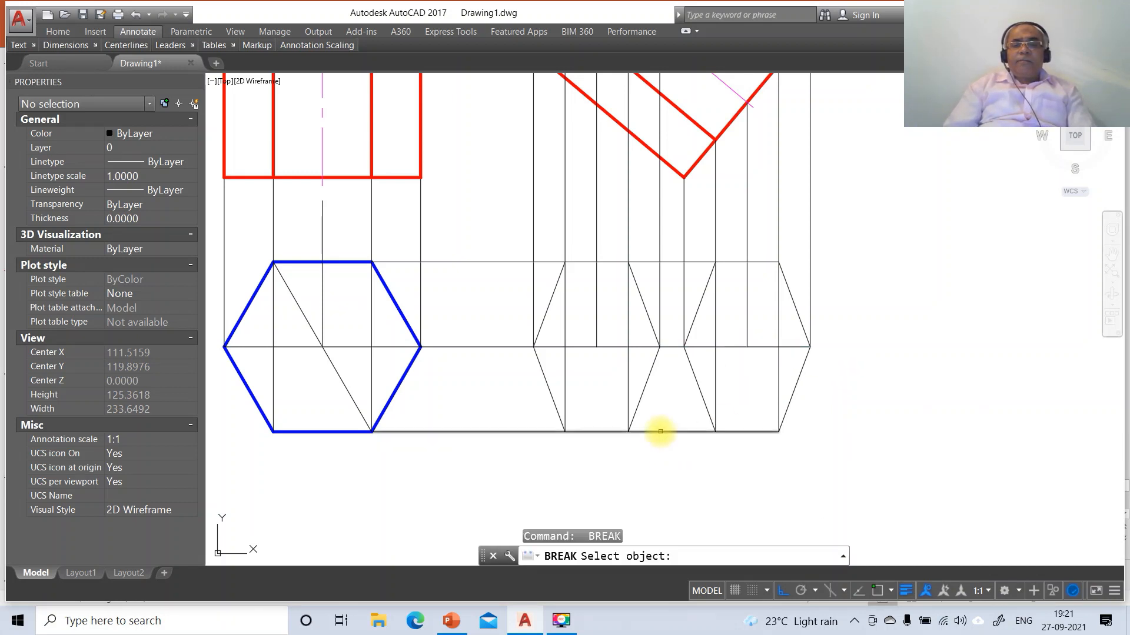
click(661, 431)
text(F)
key(Return)
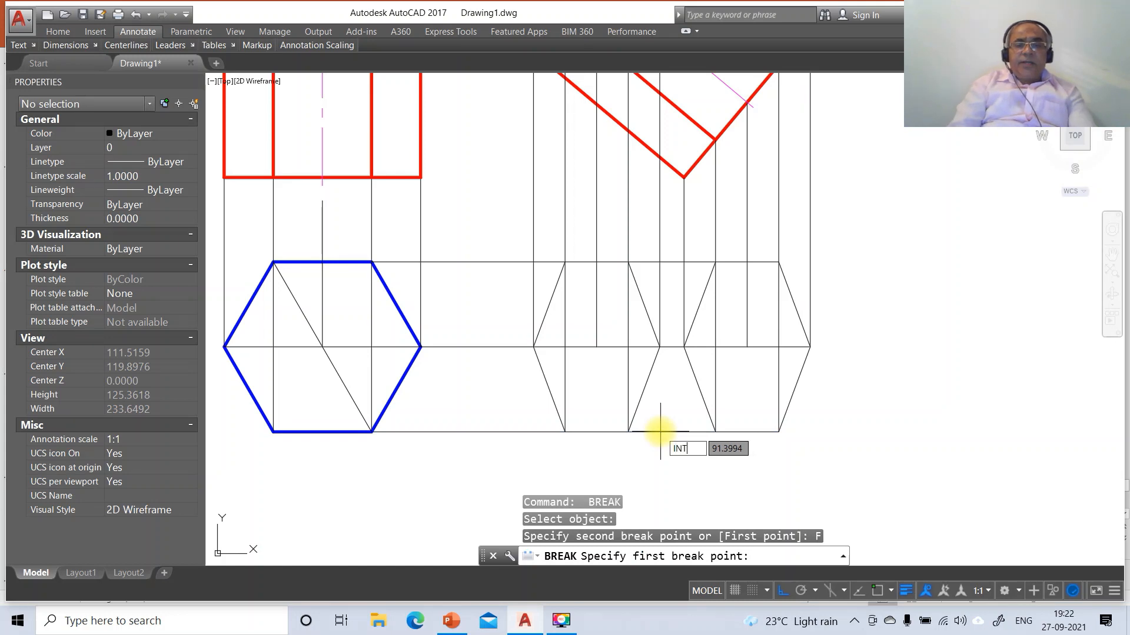
key(Return)
click(565, 428)
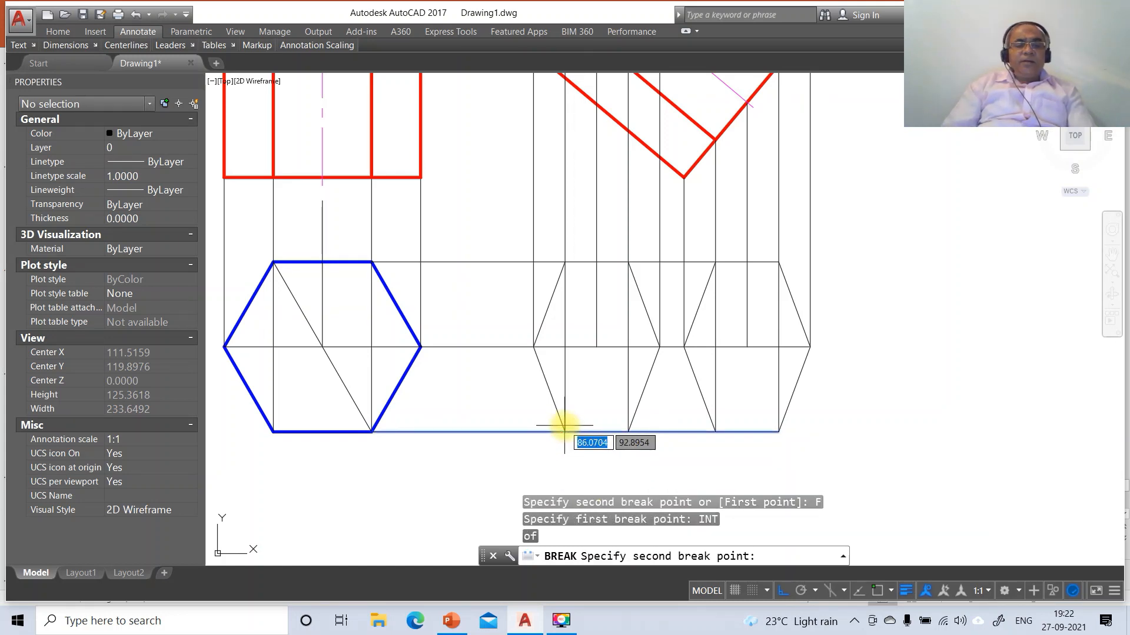
click(564, 428)
key(Return)
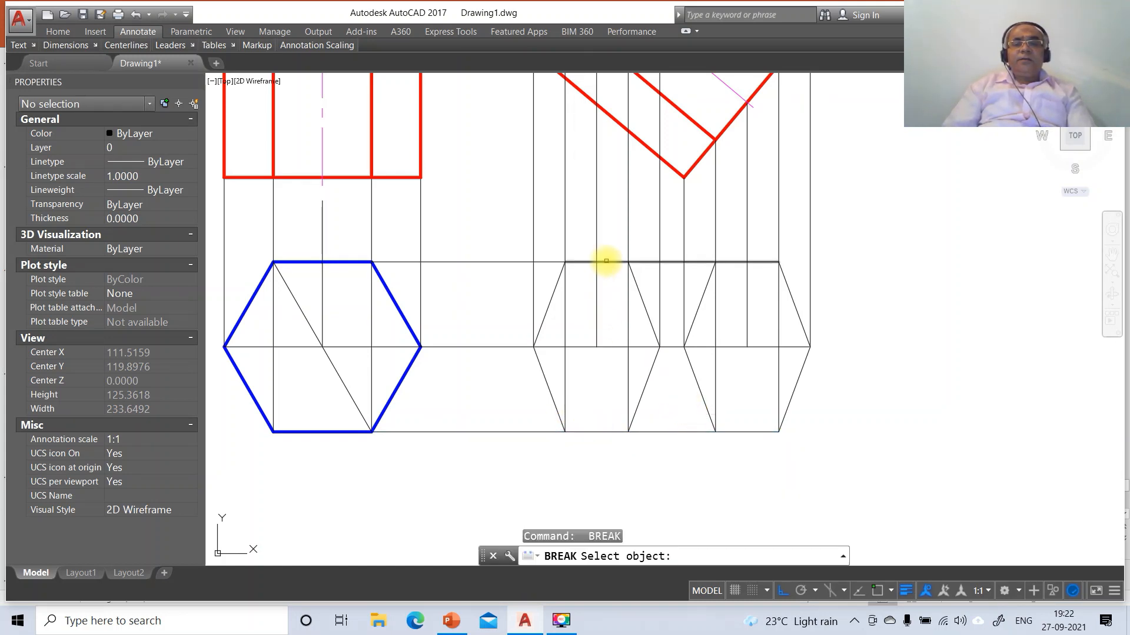
- Break the vertical projector through the left base's upper-left vertex at a single point on the upper horizontal line
click(564, 338)
text(F)
key(Return)
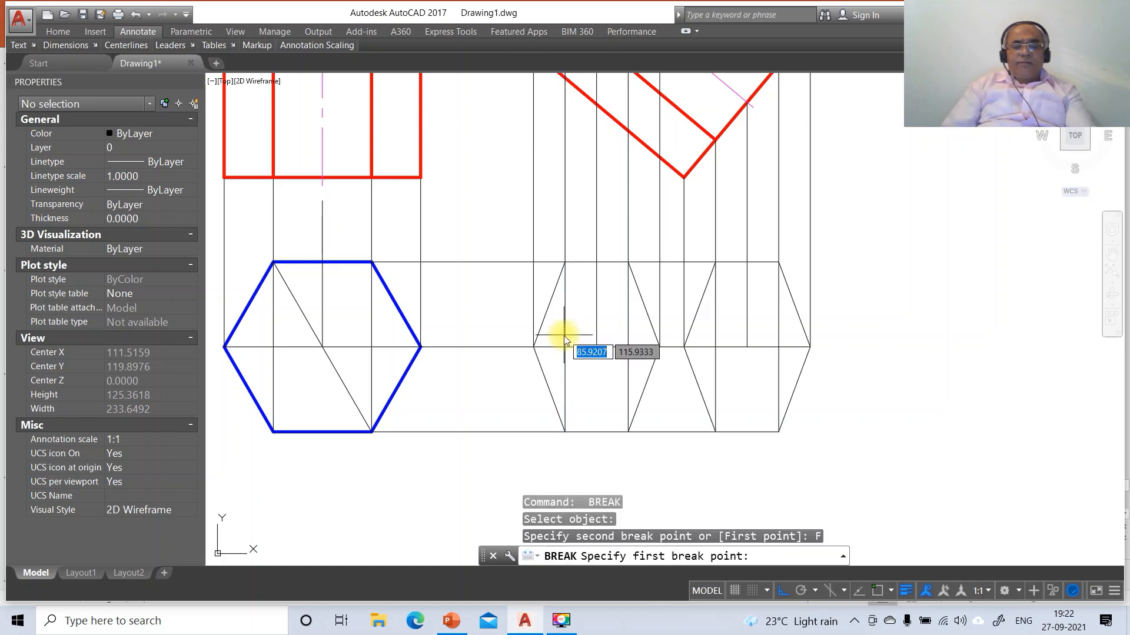
text(INT)
key(Return)
click(565, 262)
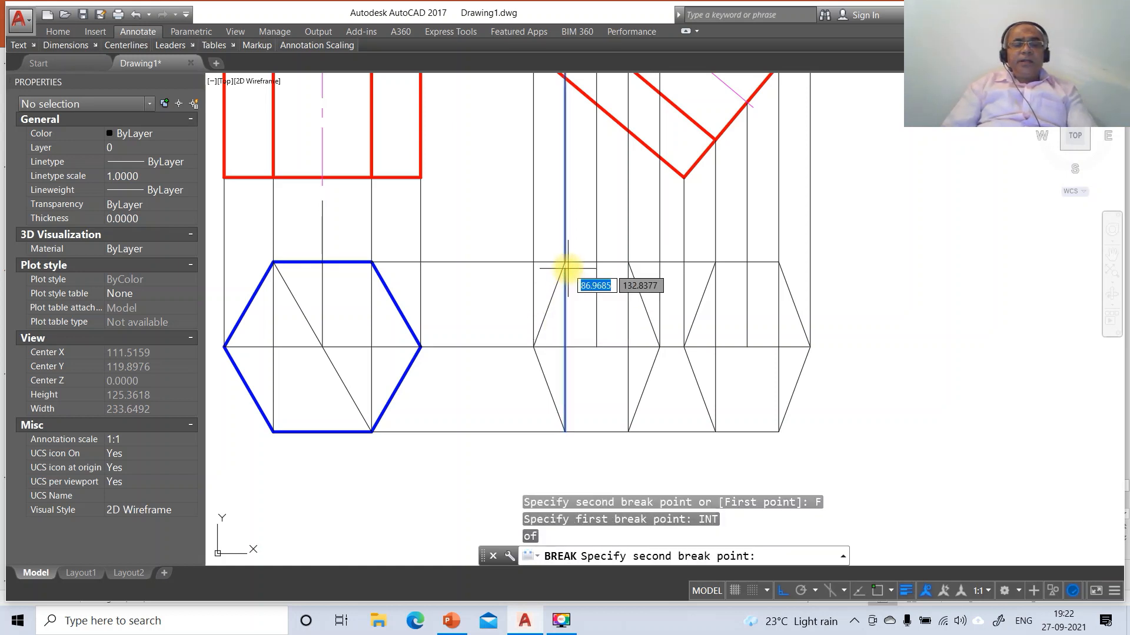
text(@)
key(Return)
- Break the vertical projector through the left base's upper-right vertex at a single point on the upper horizontal line
key(Return)
click(627, 302)
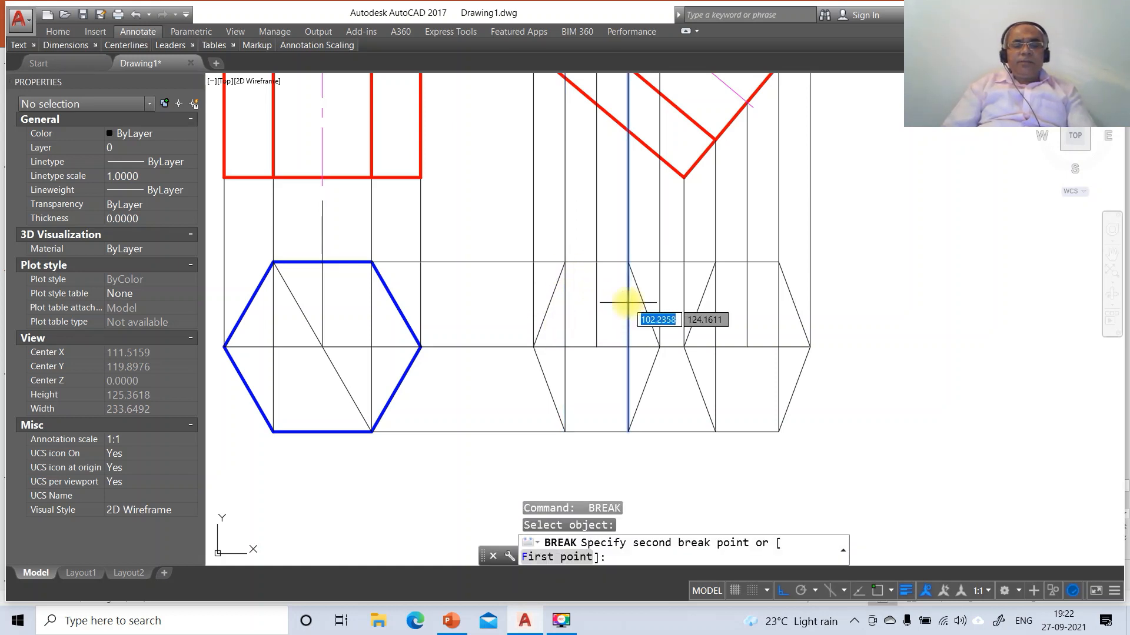
text(F)
key(Return)
text(INT)
key(Return)
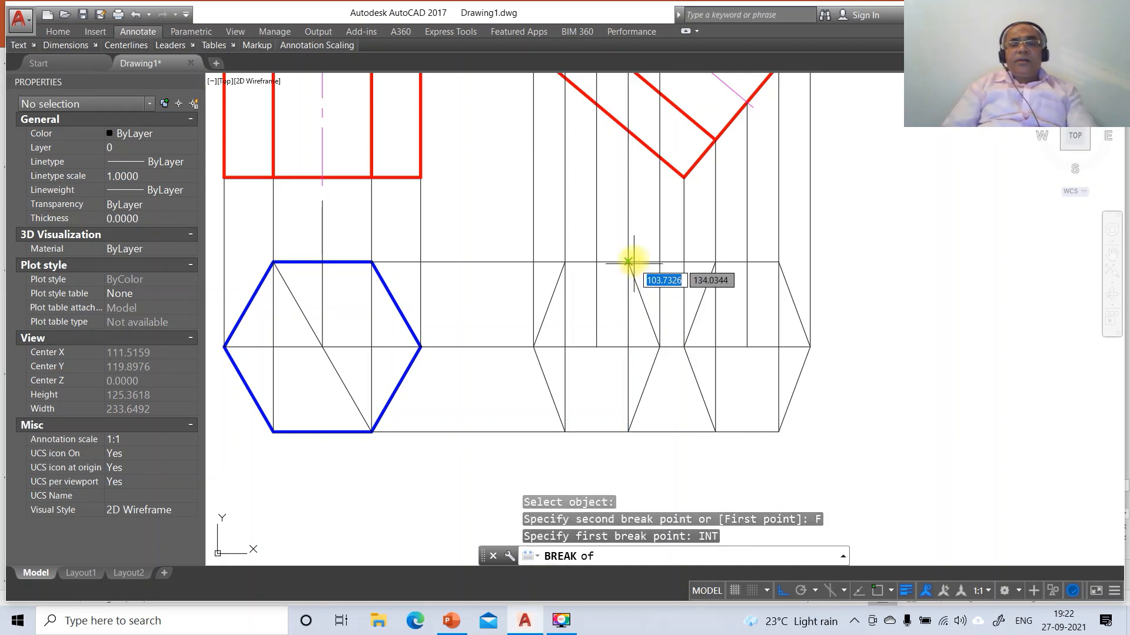
click(627, 262)
text(@)
key(Return)
- Break the vertical projector through the right base's upper-left vertex at a single point on the upper horizontal line
key(Return)
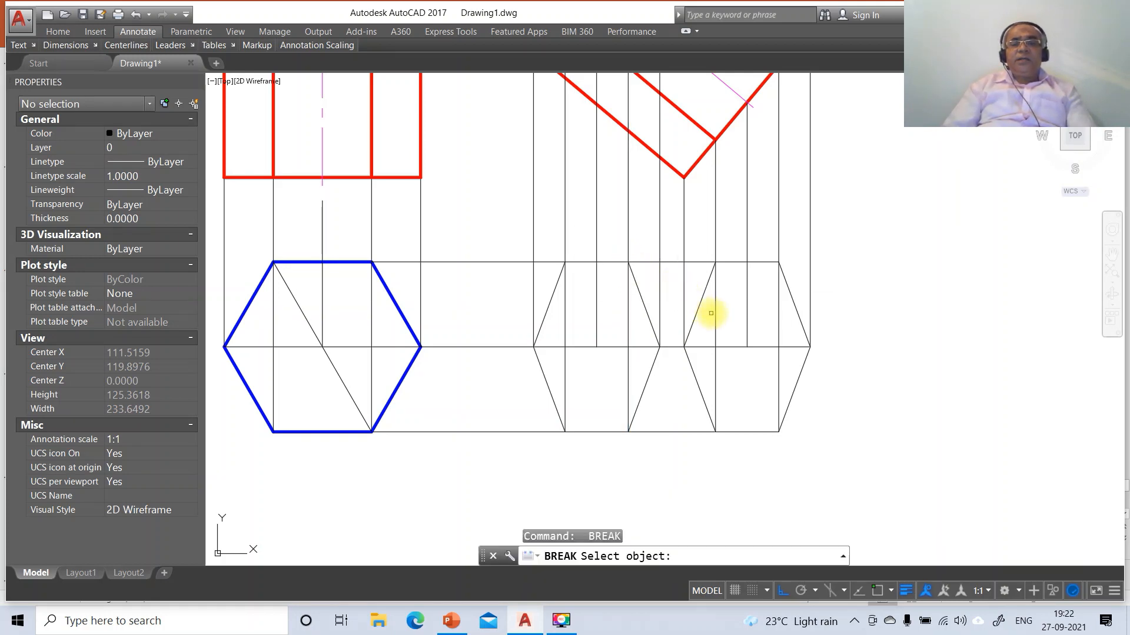
click(715, 314)
text(F)
key(Return)
text(INT)
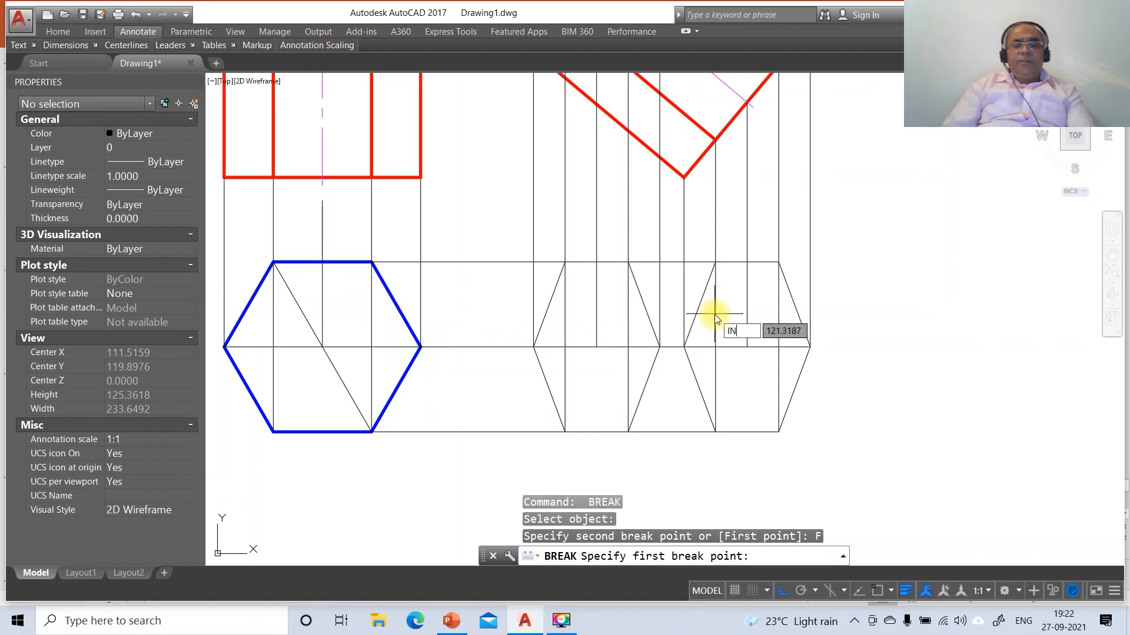
key(Return)
click(715, 263)
text(@)
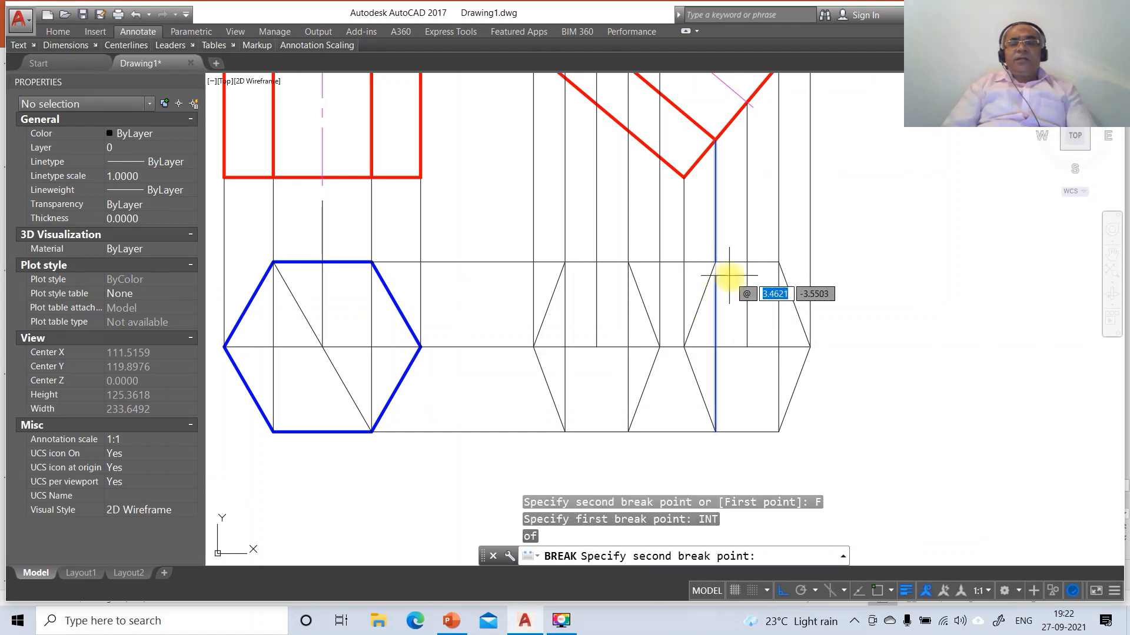
key(Return)
- Break the vertical projector through the right base's upper-right vertex at a single point on the upper horizontal line
key(Return)
click(778, 310)
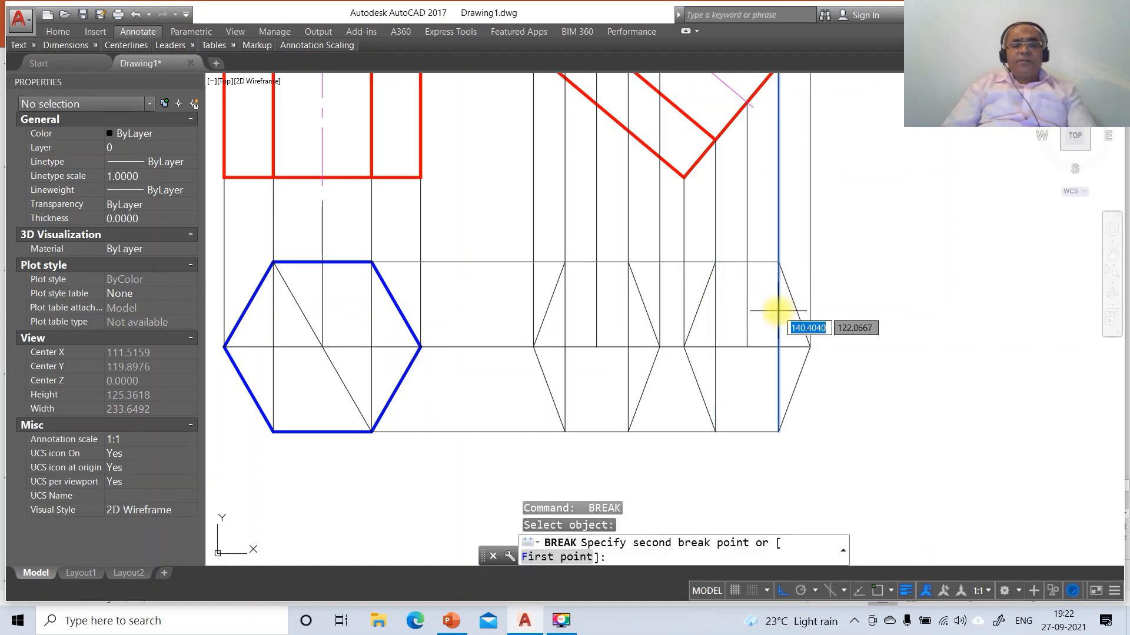
text(F)
key(Return)
text(INT)
key(Return)
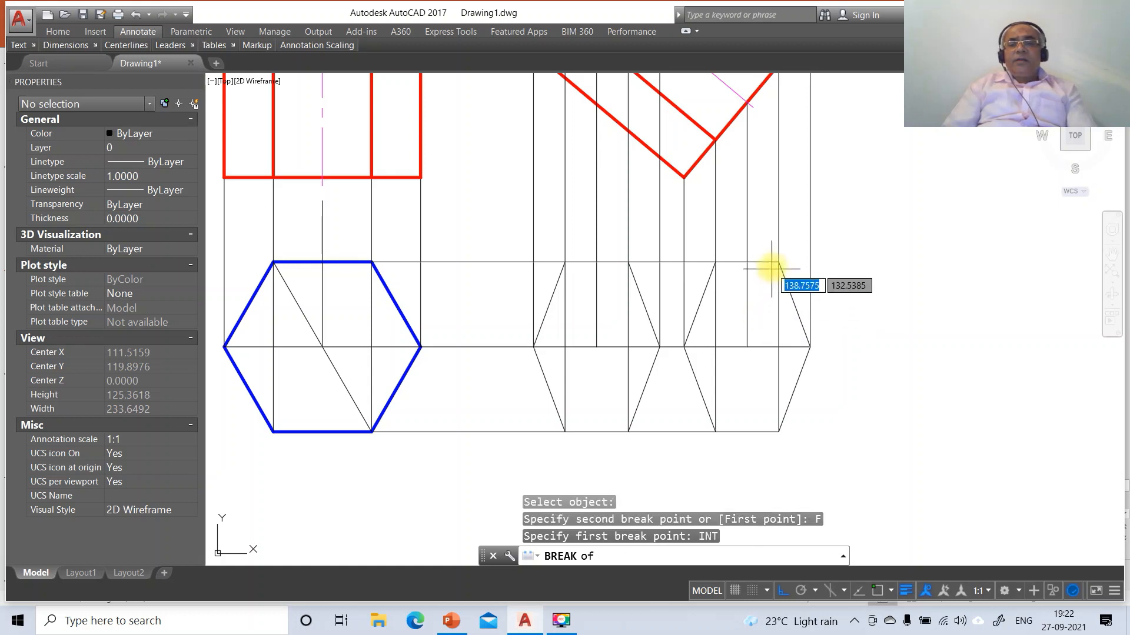
click(773, 264)
text(@)
key(Return)
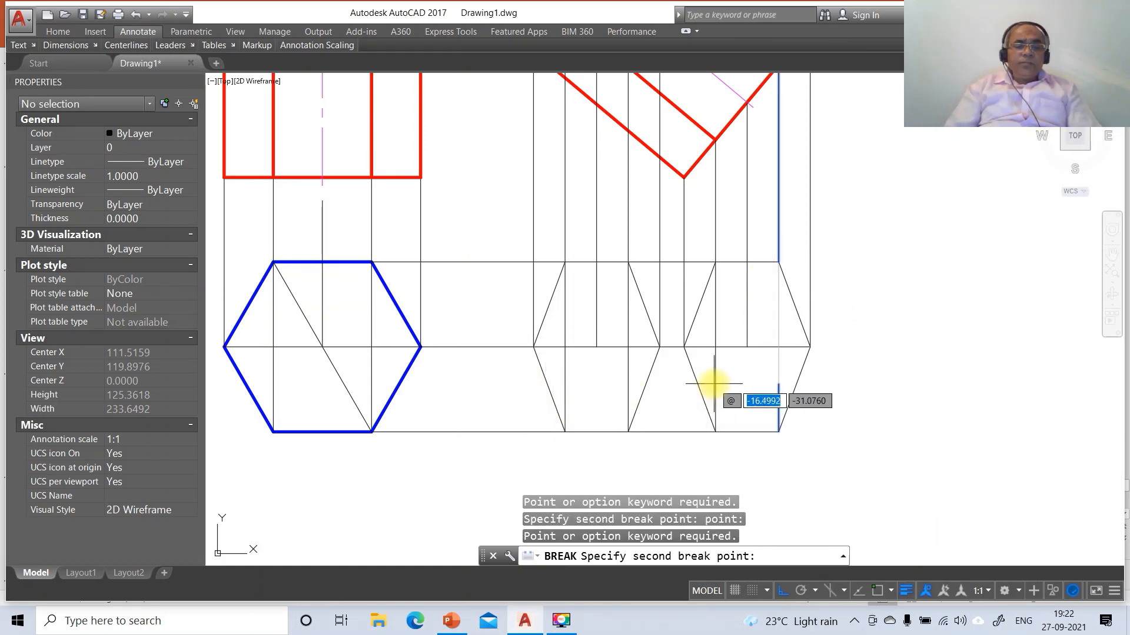
key(Return)
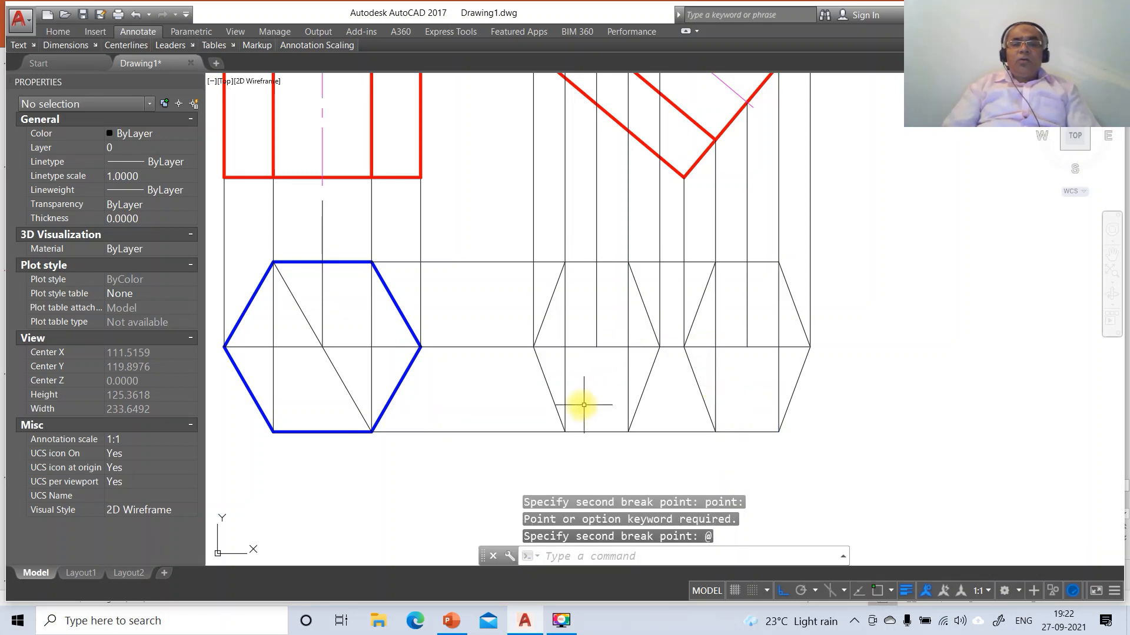
- Move the tilted top view's outer outline, the left base's right slanted edges and the centre line from their vertex rightward to layer TV
click(550, 393)
click(739, 431)
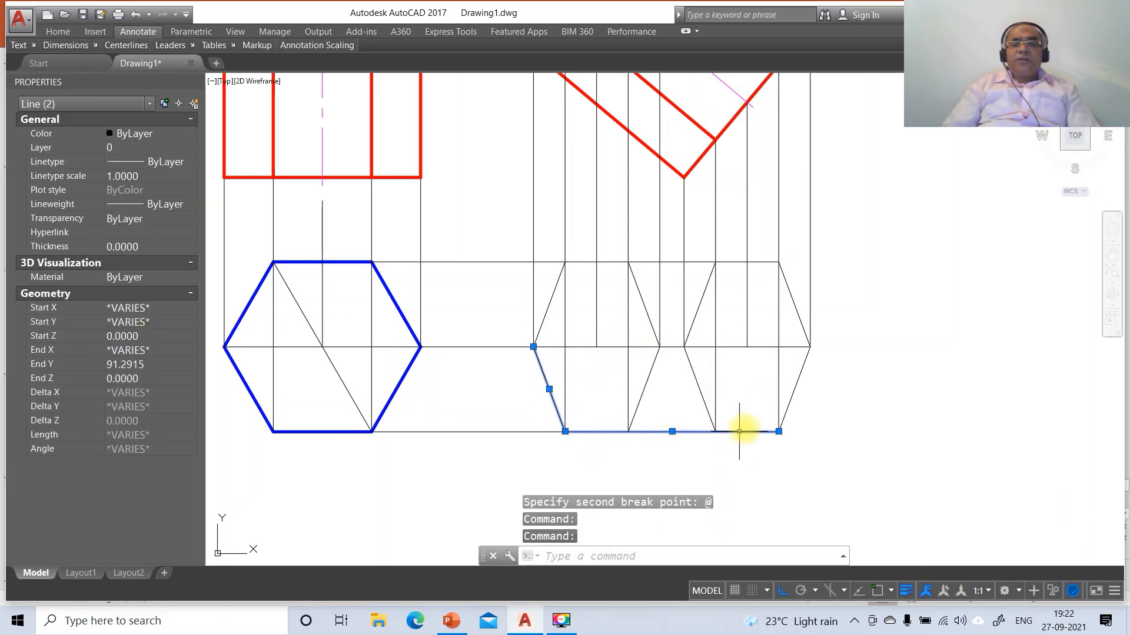
click(787, 413)
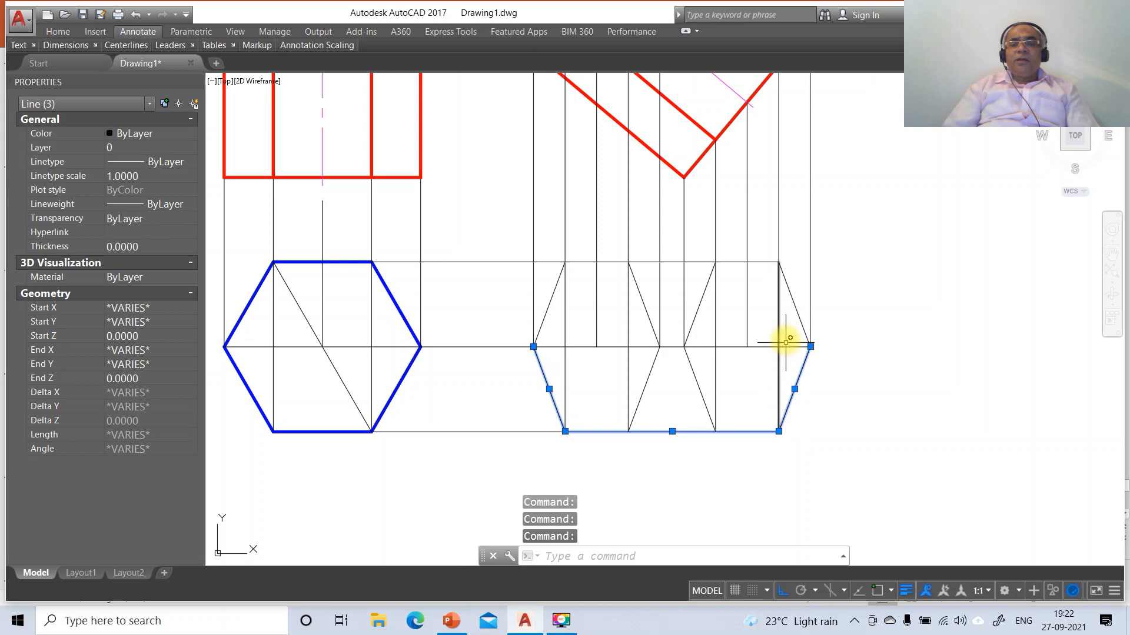
click(794, 304)
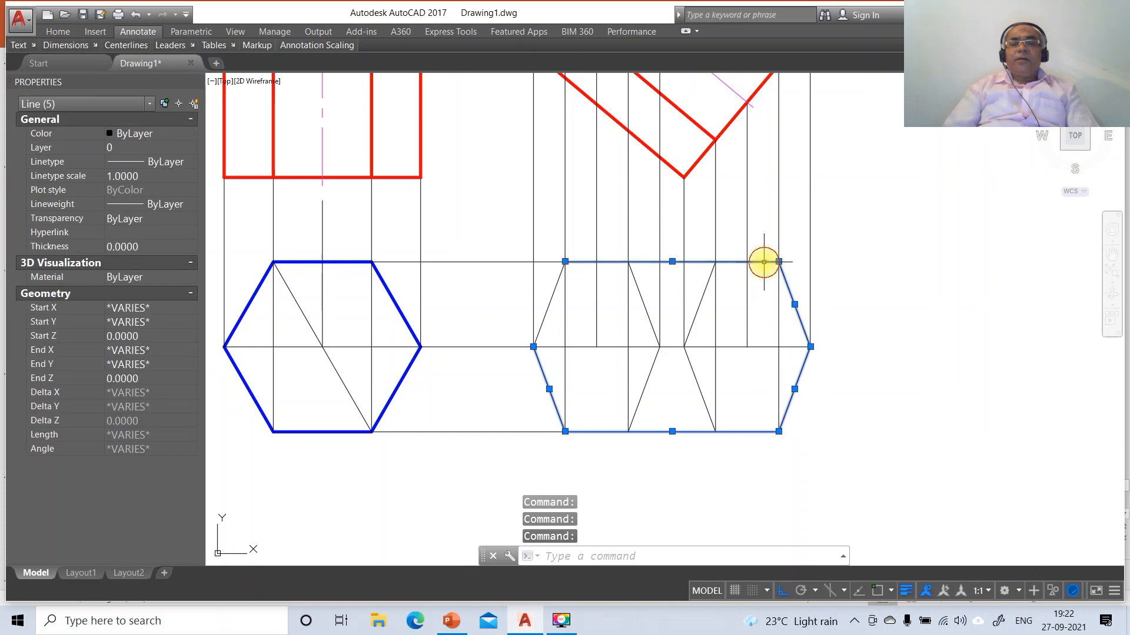
click(552, 305)
click(546, 300)
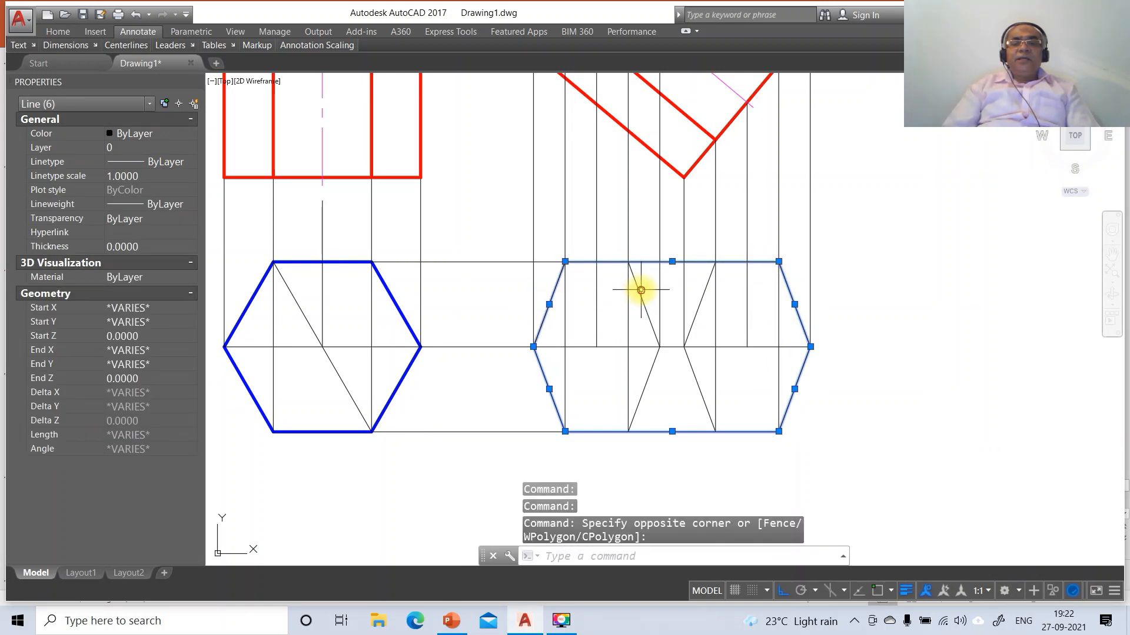
click(641, 290)
click(652, 364)
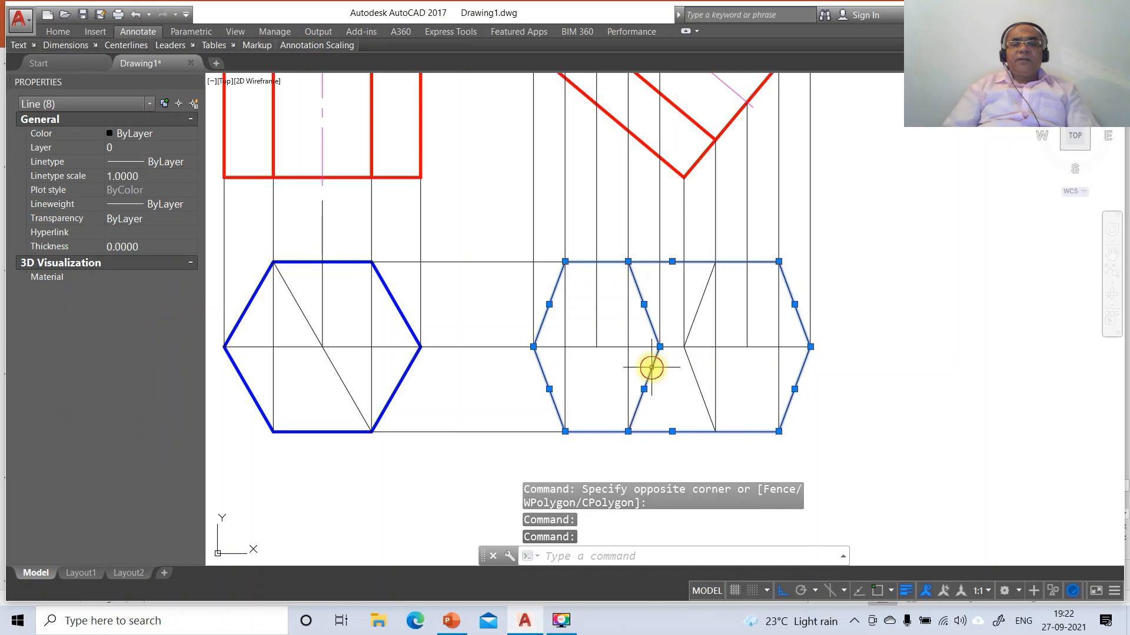
click(678, 346)
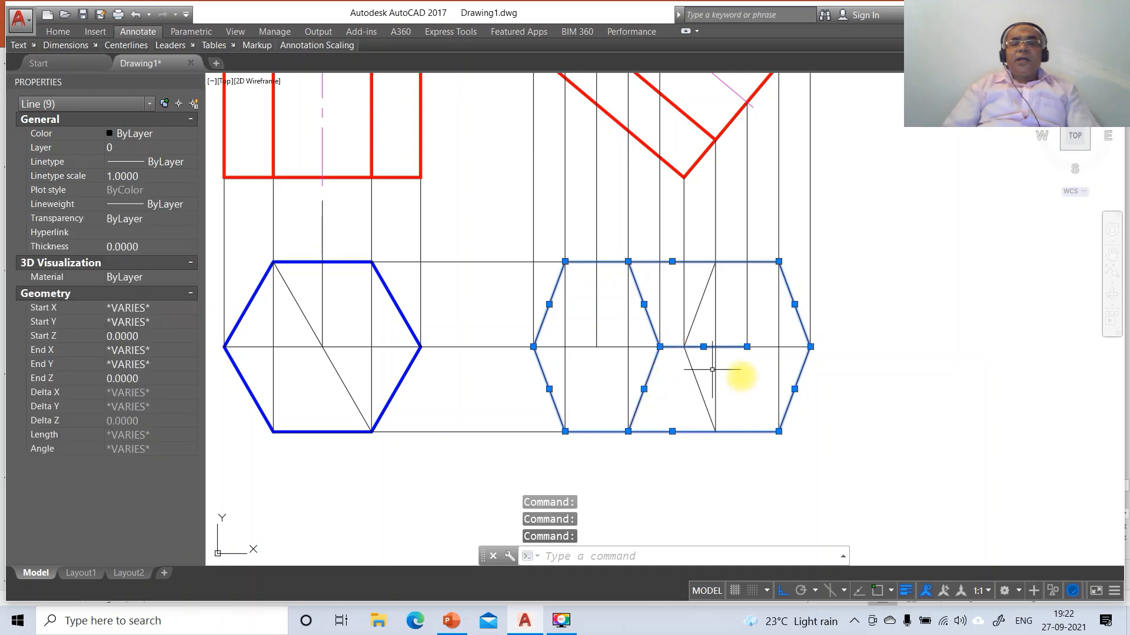
click(766, 347)
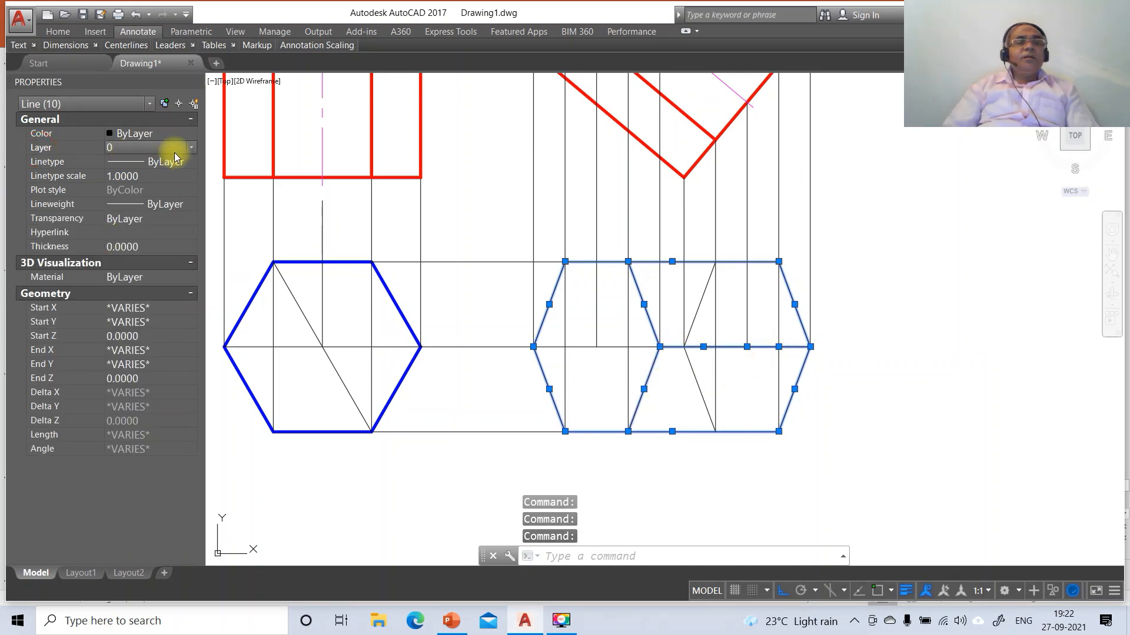
click(193, 147)
click(115, 191)
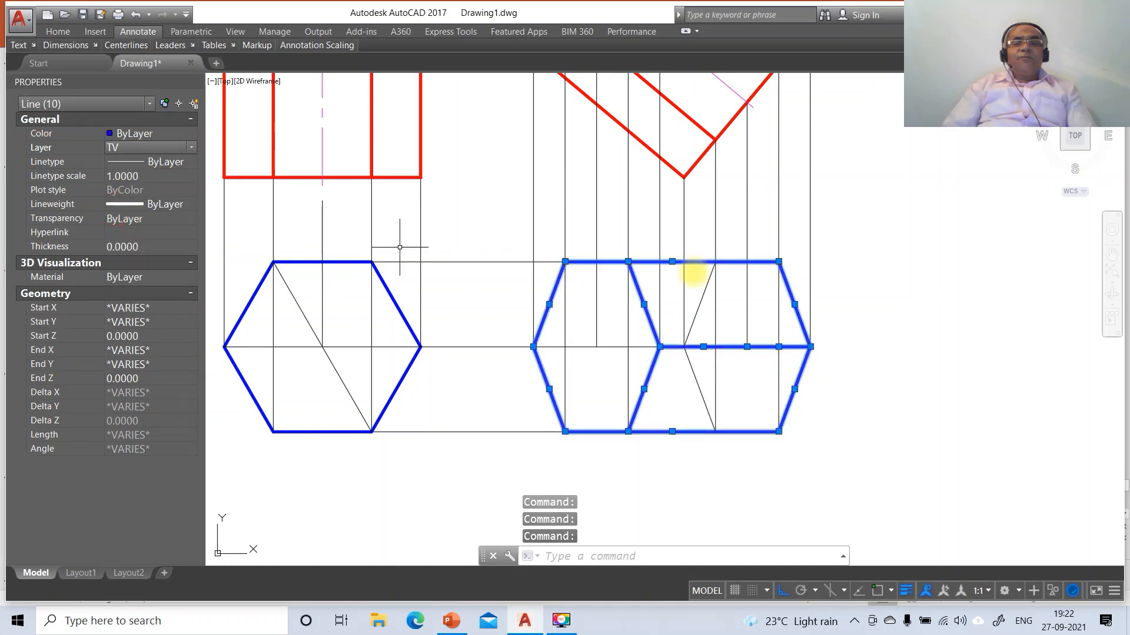
text(111)
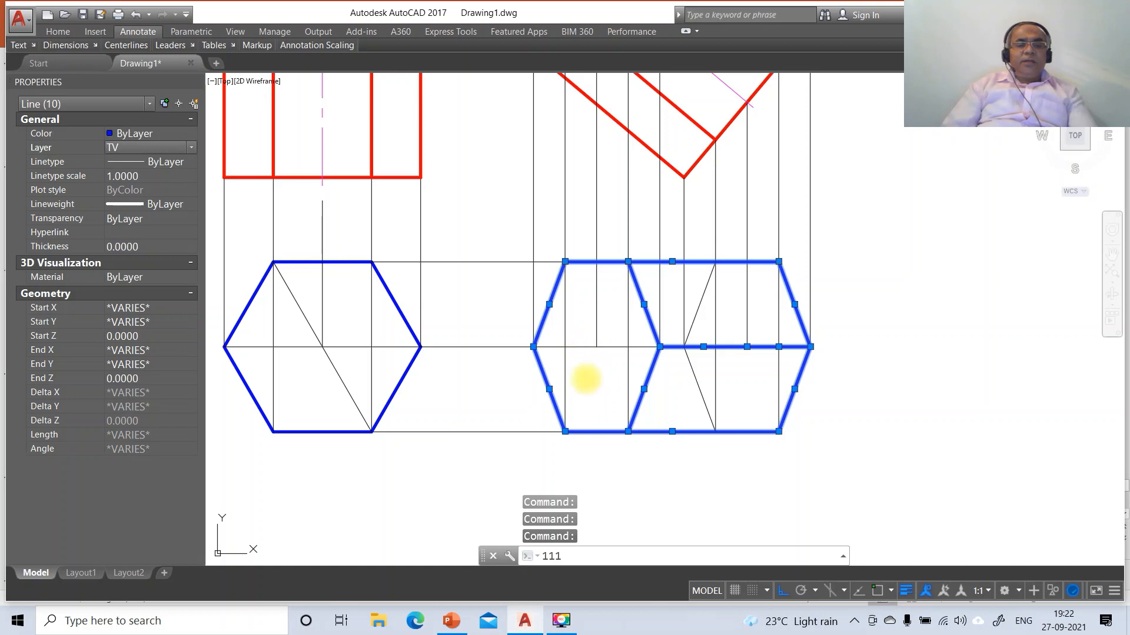
- Move the tilted top view's left centre-line segments and the right base's two left slanted edges to layer TV HIDDEN
key(Escape)
key(Escape)
key(Escape)
click(585, 346)
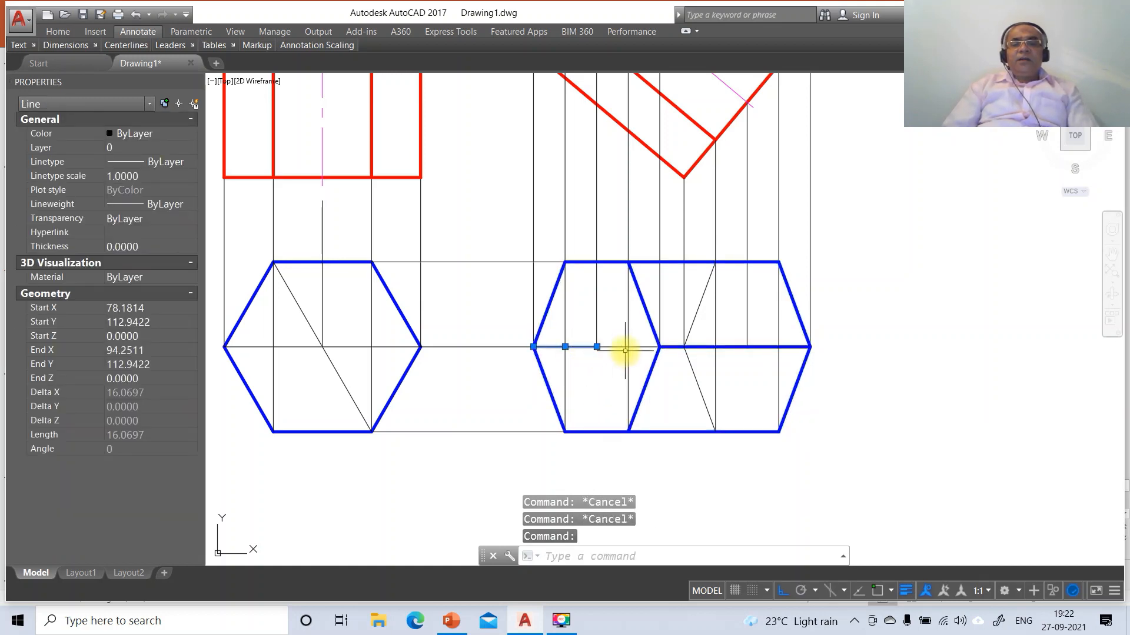
click(623, 348)
click(691, 372)
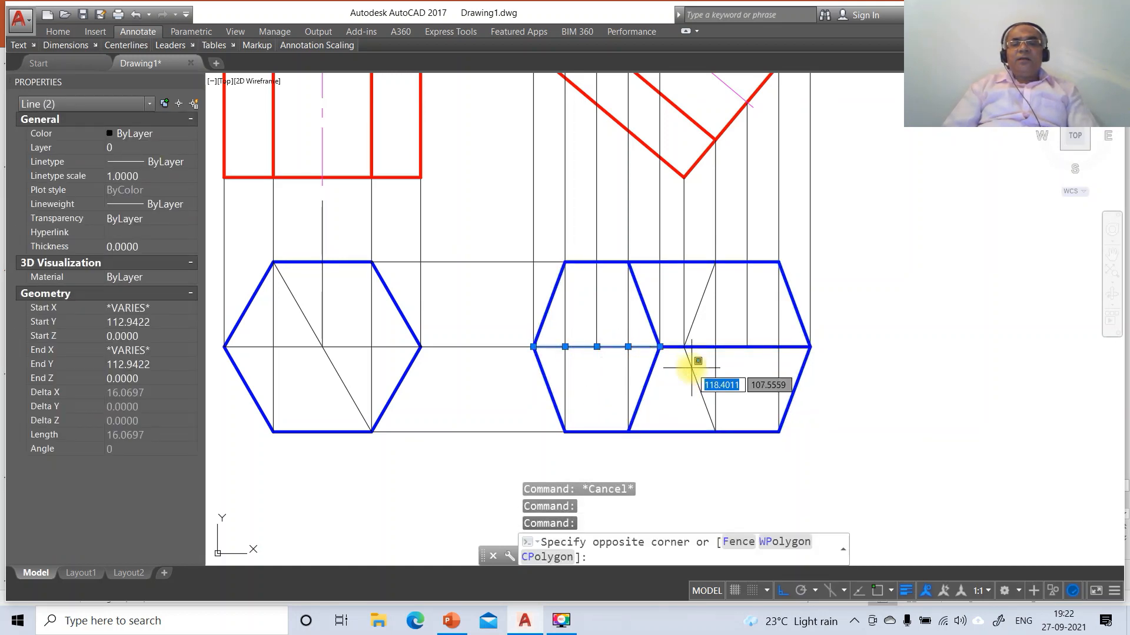
click(689, 352)
click(692, 324)
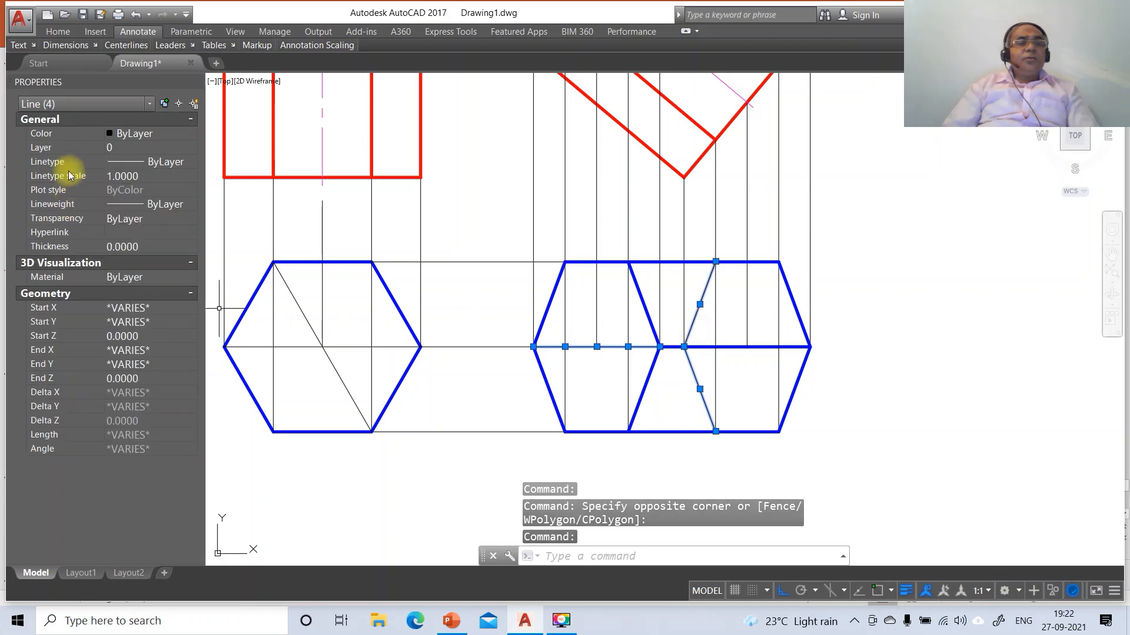
click(170, 148)
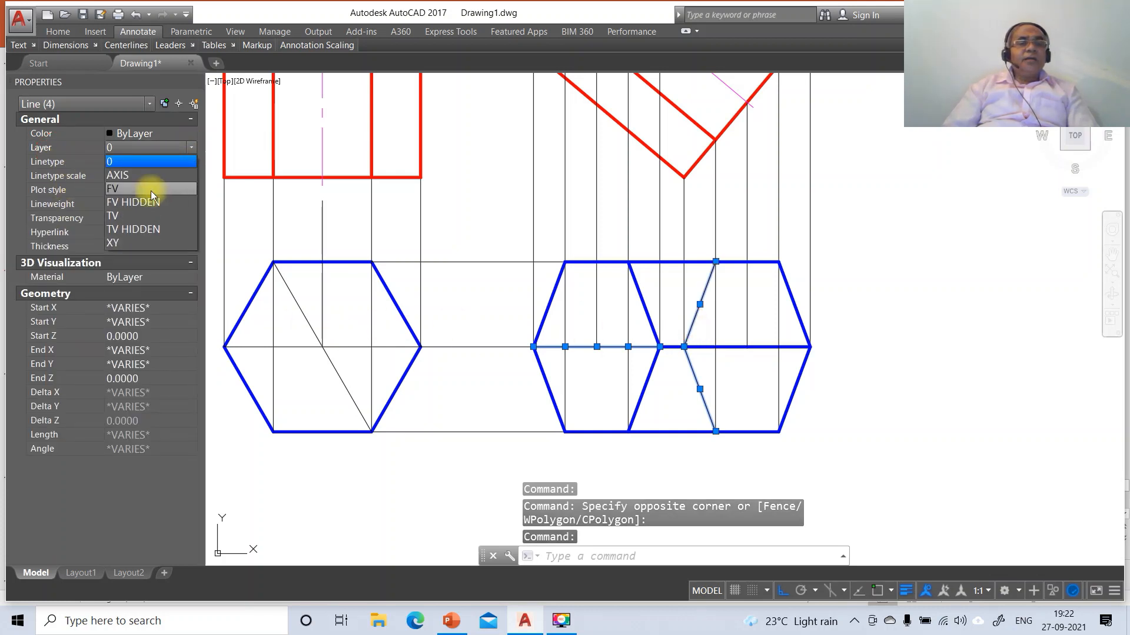
click(135, 182)
click(136, 176)
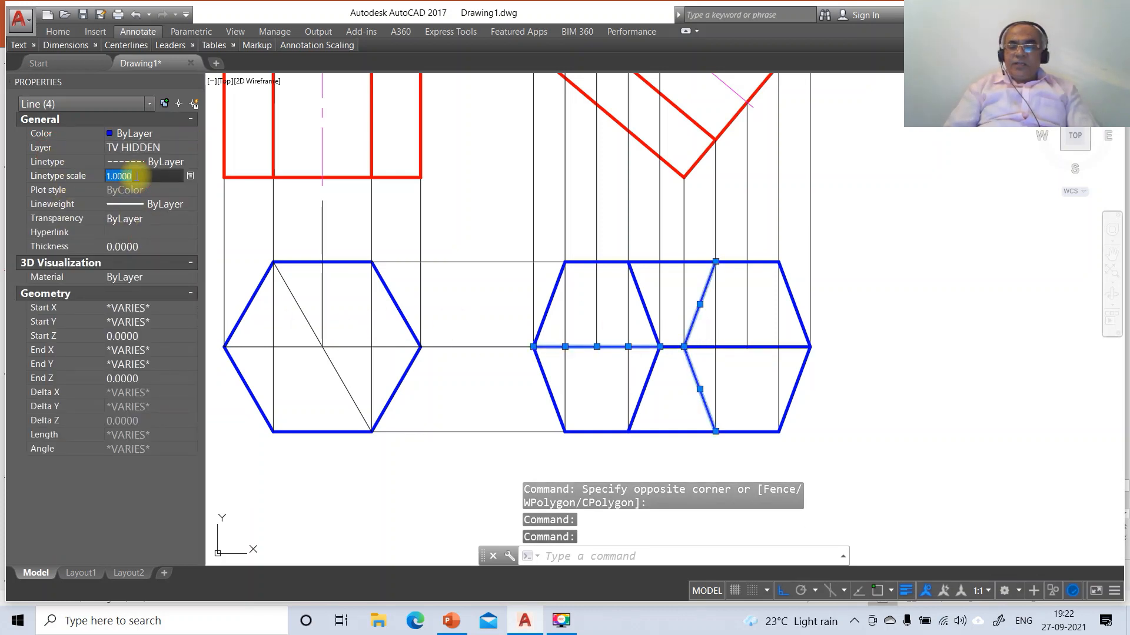
key(Return)
key(Escape)
key(Escape)
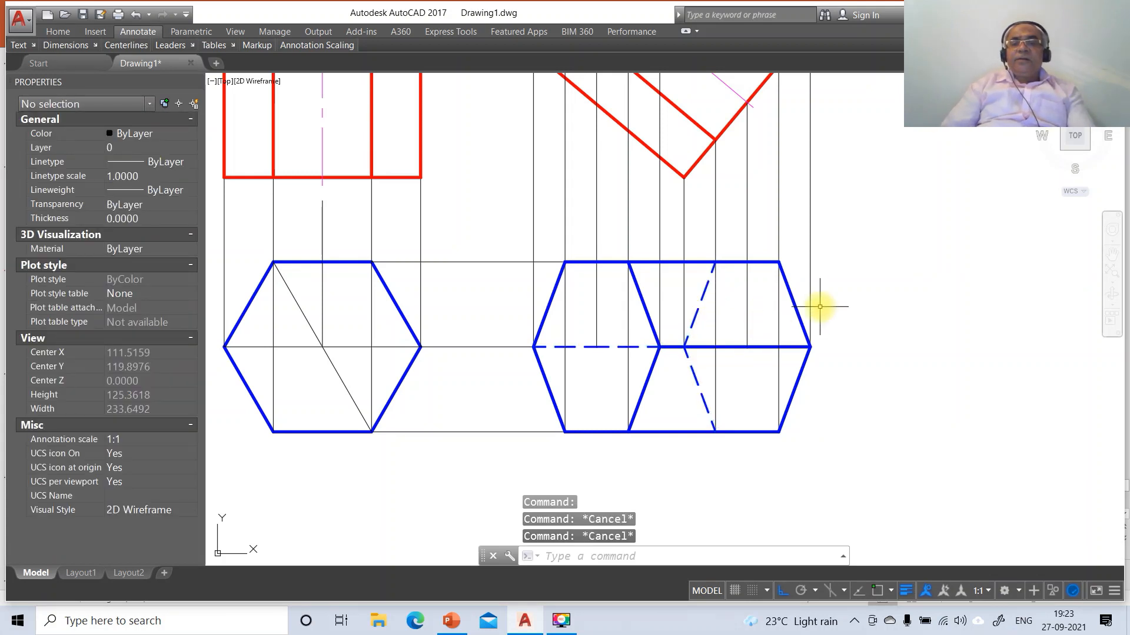
click(754, 346)
key(Escape)
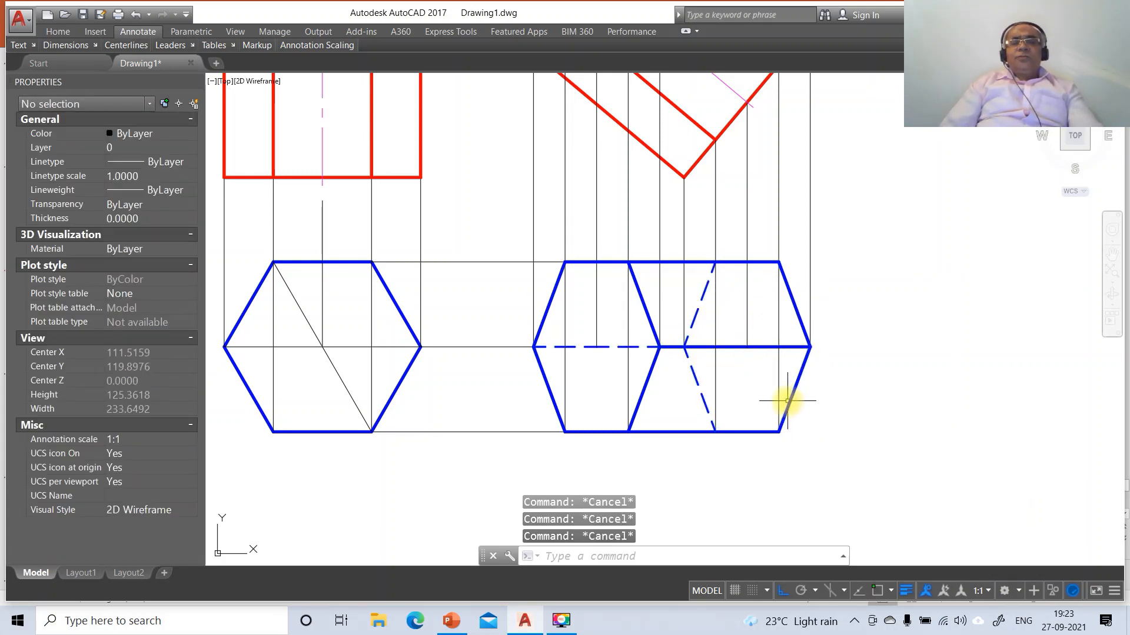
- Draw a short horizontal reference line leftward from the upright front view's lower-left corner
text(z)
key(Return)
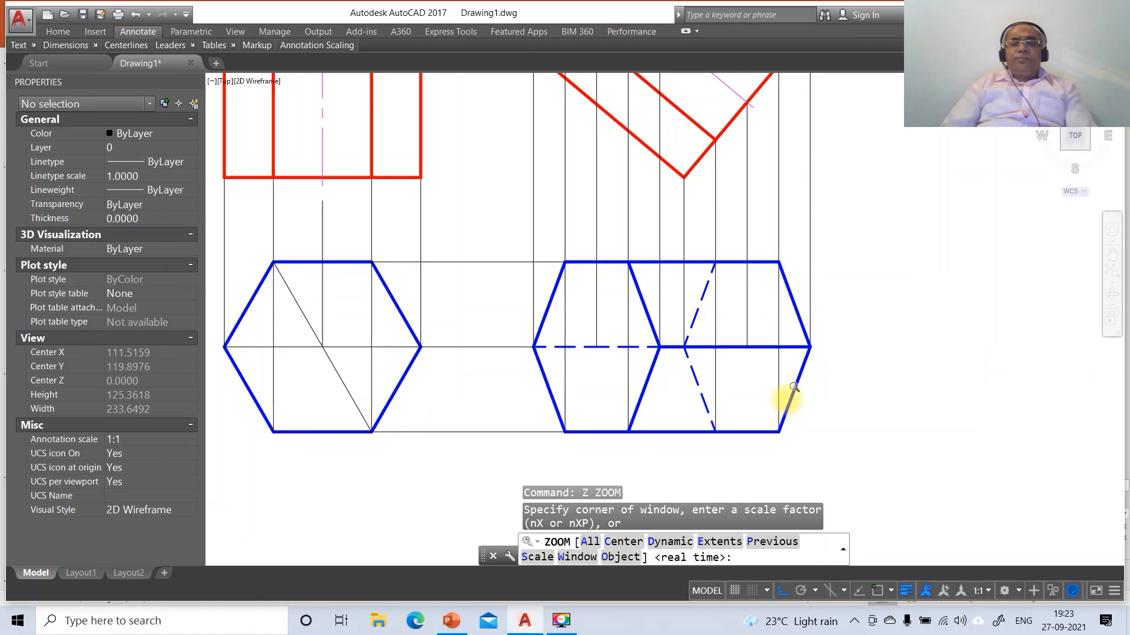
scroll(882, 312, down, 5)
key(Escape)
text(l)
key(Return)
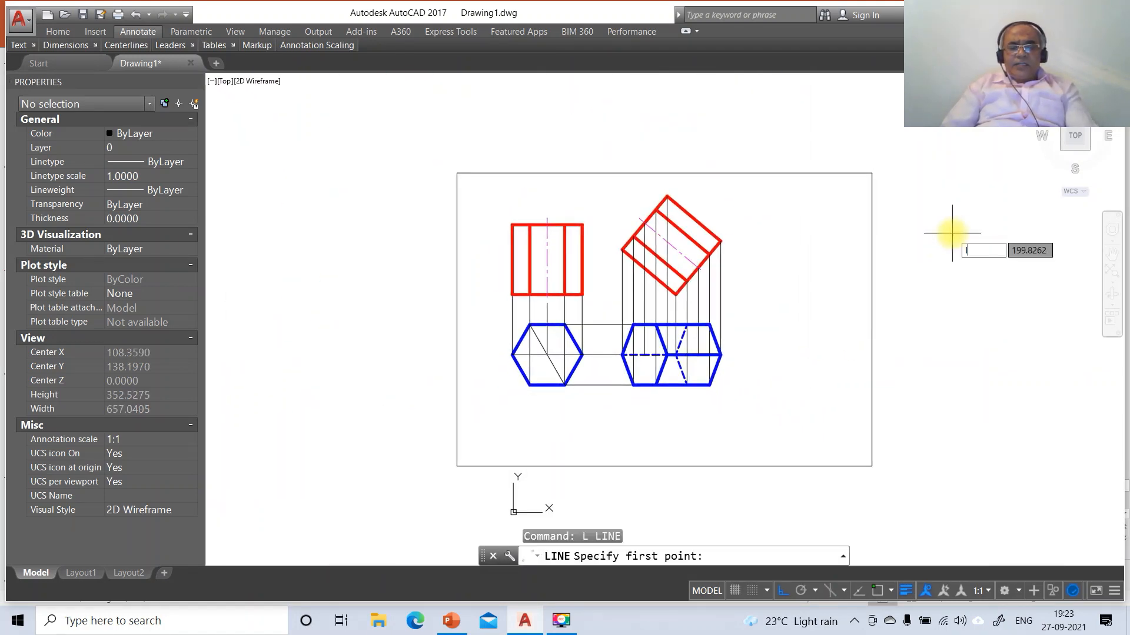
key(Return)
click(511, 295)
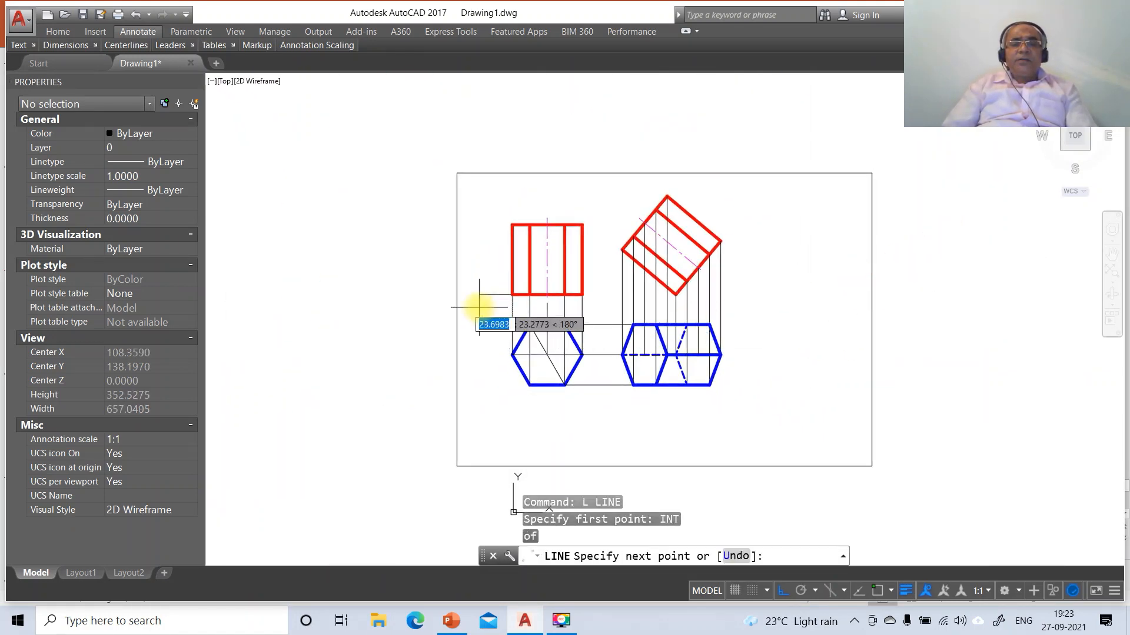
click(475, 306)
key(Return)
- Draw a horizontal reference line from the upright front view's lower-right corner rightward almost to the sheet border
key(Return)
text(INT)
key(Return)
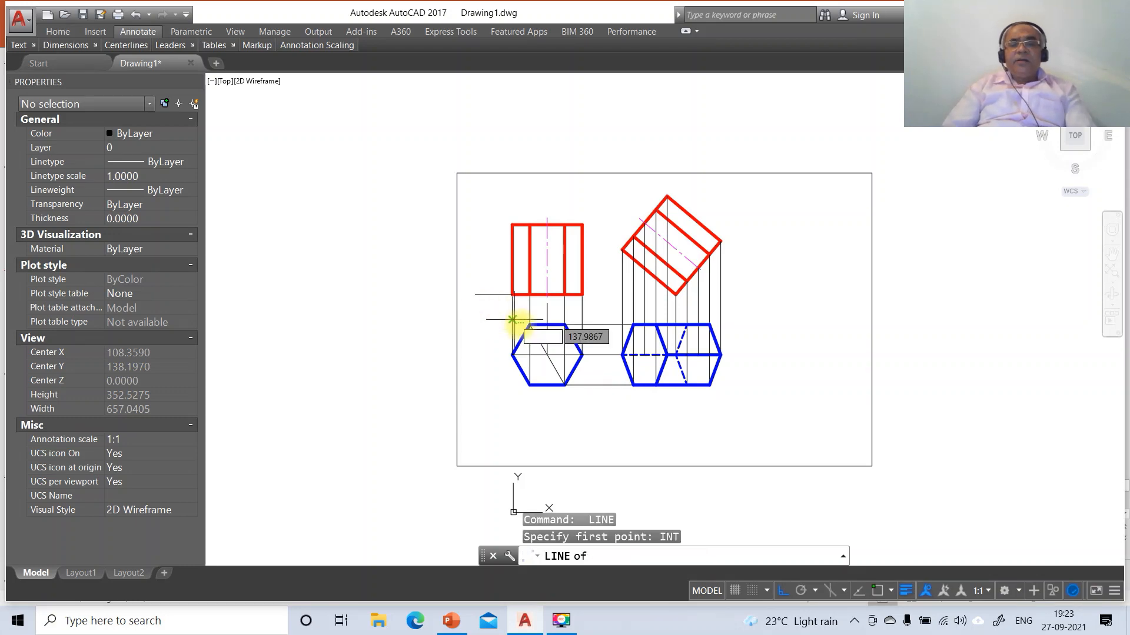
click(582, 294)
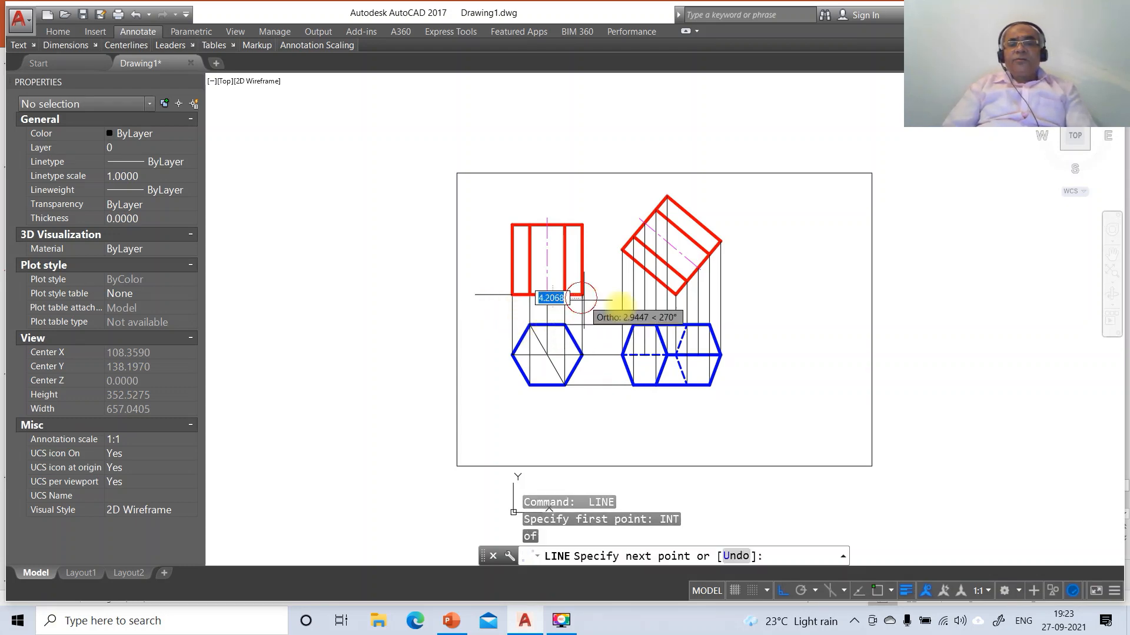
click(865, 322)
key(Return)
- Check the final solution slide in PowerPoint and, back in AutoCAD, copy the tilted top view horizontally into the free space on its right
click(468, 627)
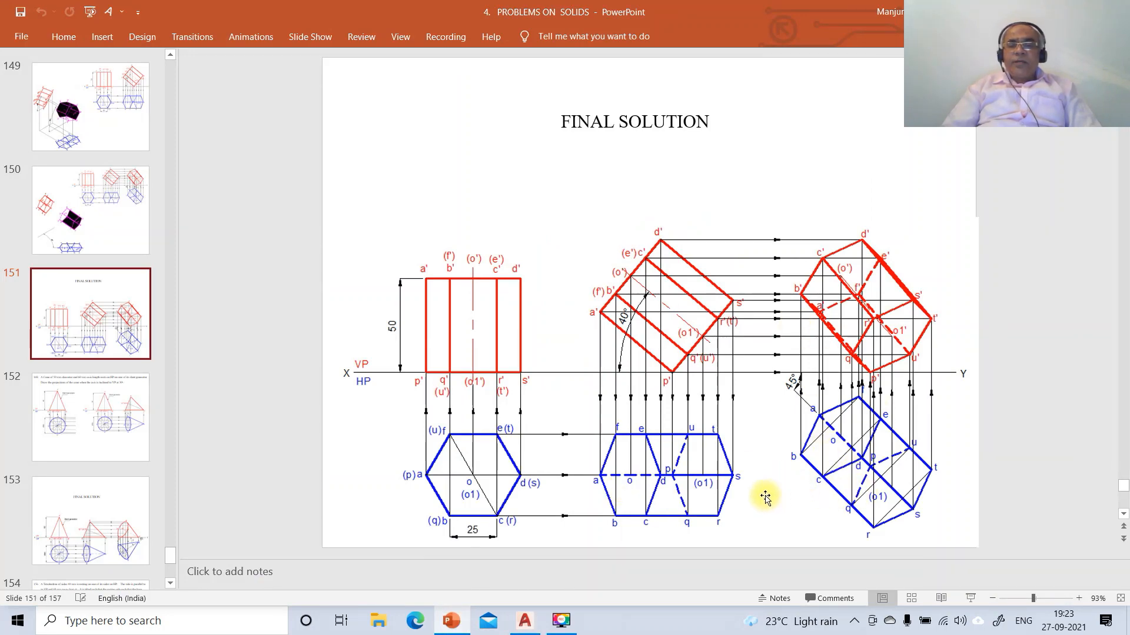
click(529, 623)
text(co)
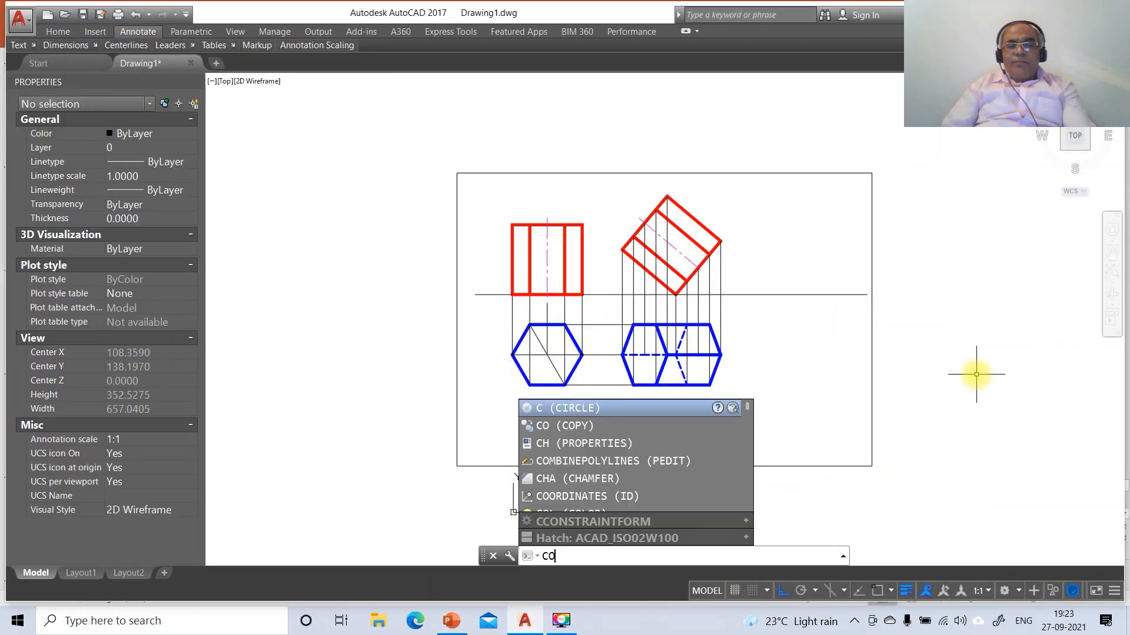
key(Return)
click(602, 302)
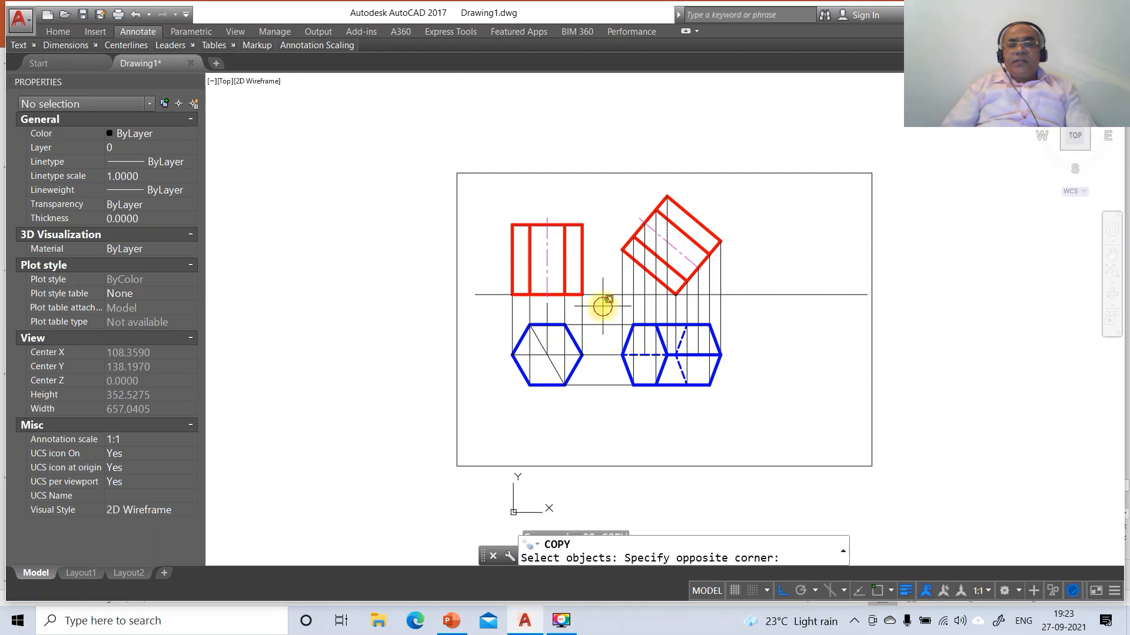
click(763, 412)
key(Return)
click(710, 416)
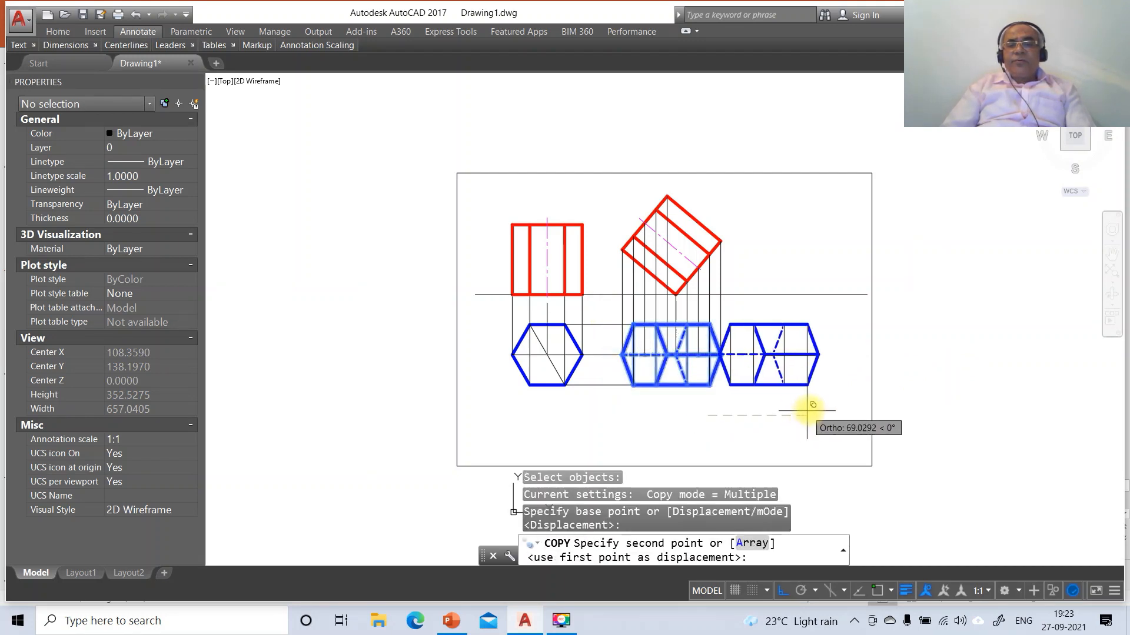
click(841, 406)
key(Return)
- Rotate the copied top view by -45° about its leftmost vertex, consulting the final solution slide in PowerPoint for the angle
text(ro)
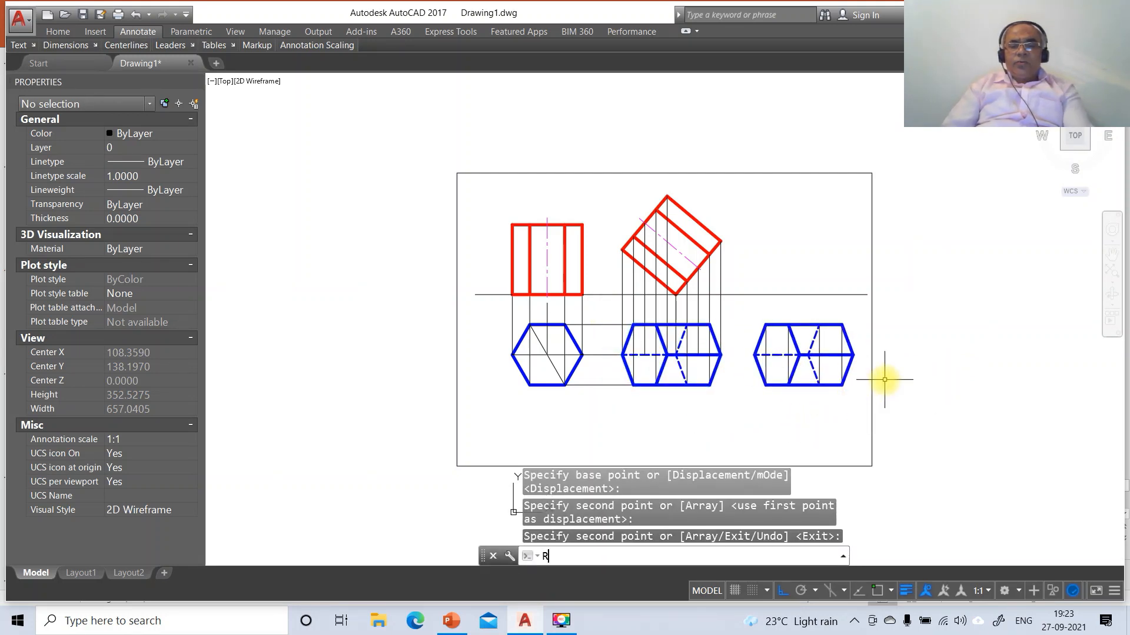
key(Return)
click(750, 306)
click(905, 438)
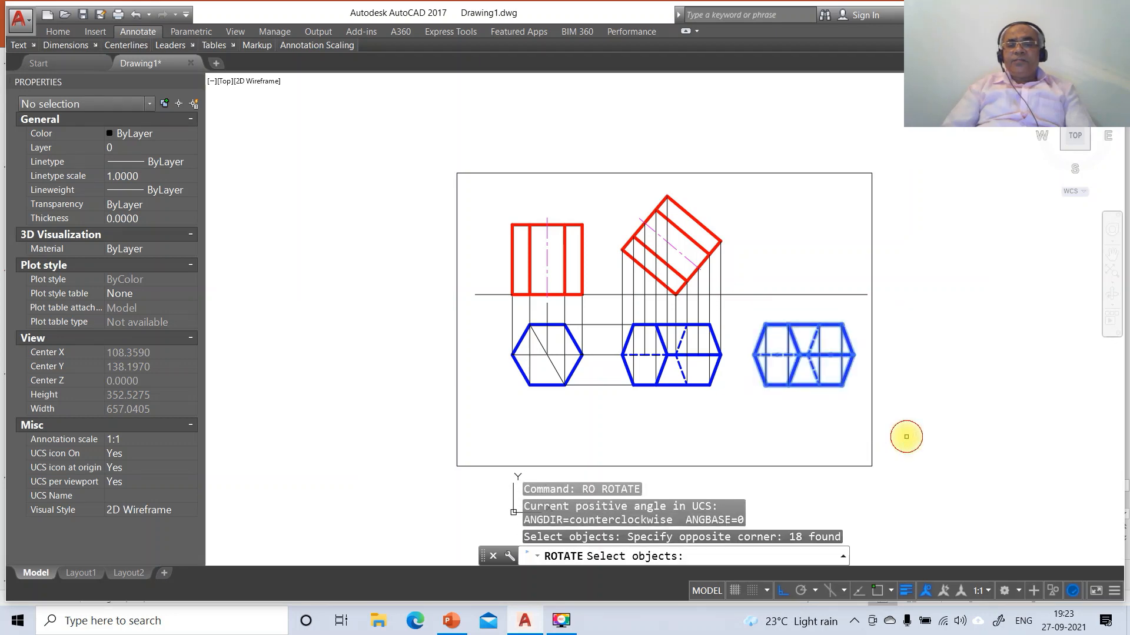
key(Return)
text(INT)
key(Return)
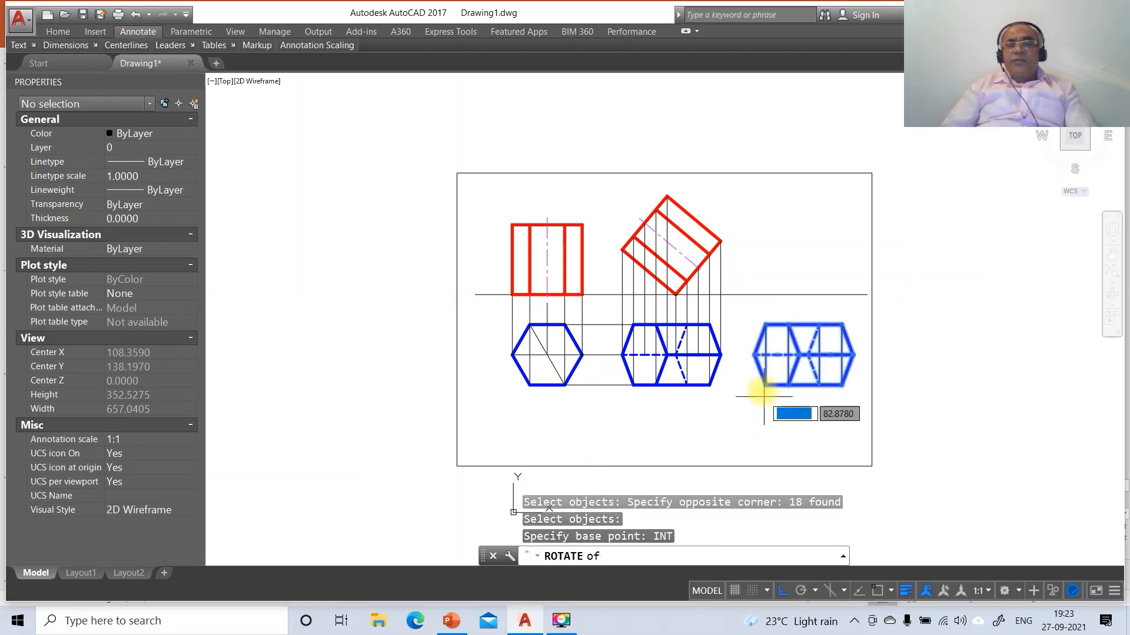
click(754, 355)
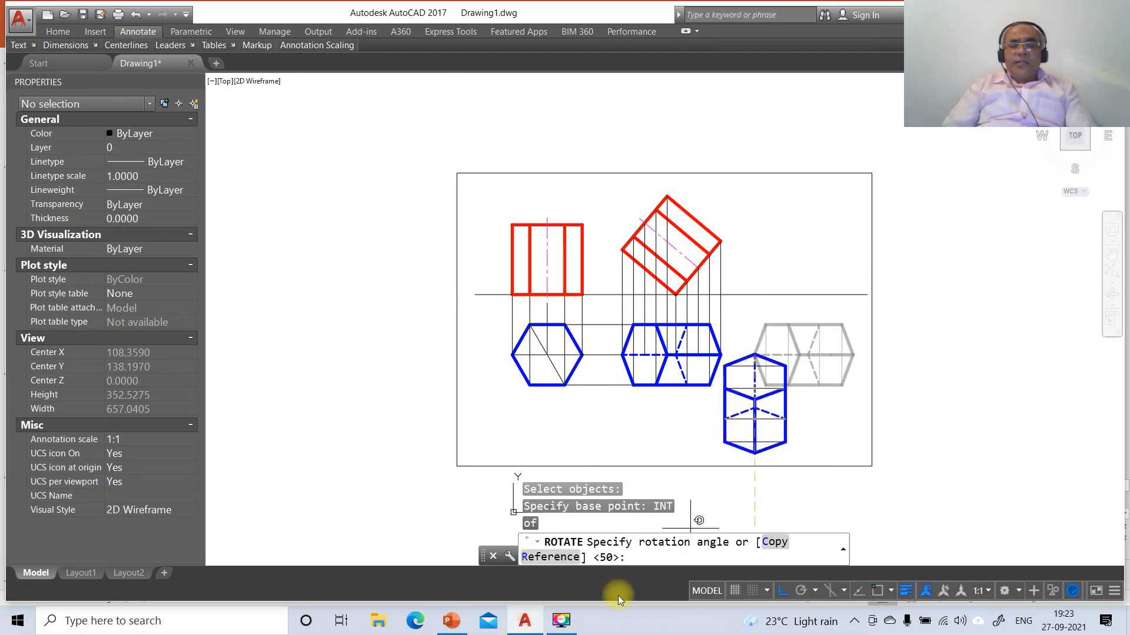
click(461, 621)
click(537, 627)
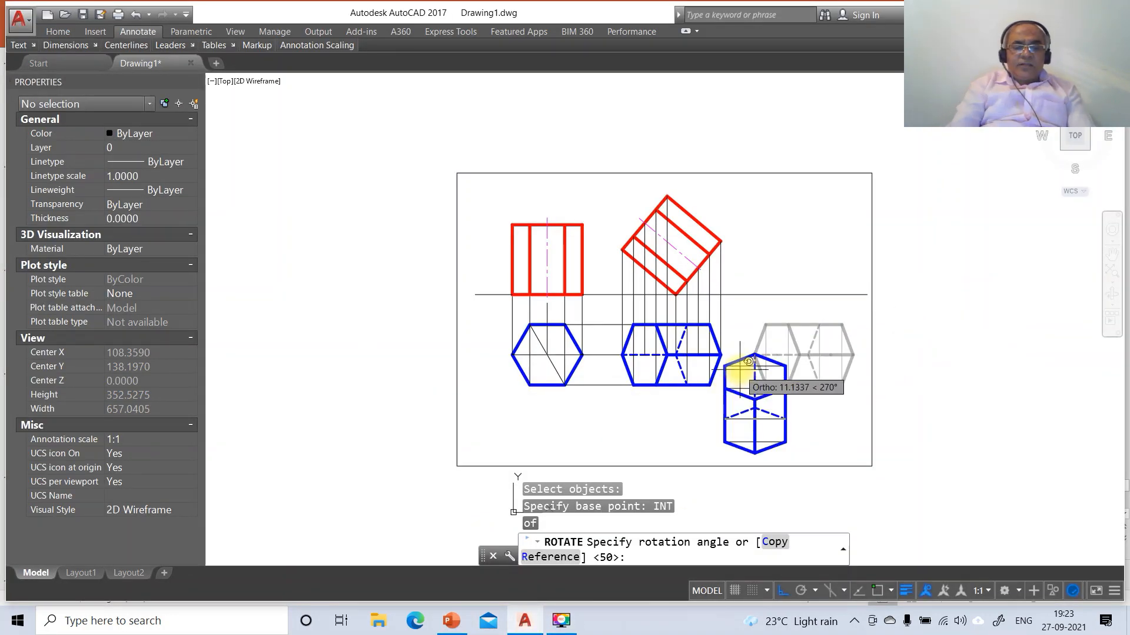
text(-45)
key(Return)
- With Ortho off, move the rotated top view up and to the right, keeping it below the reference line and inside the border
text(m)
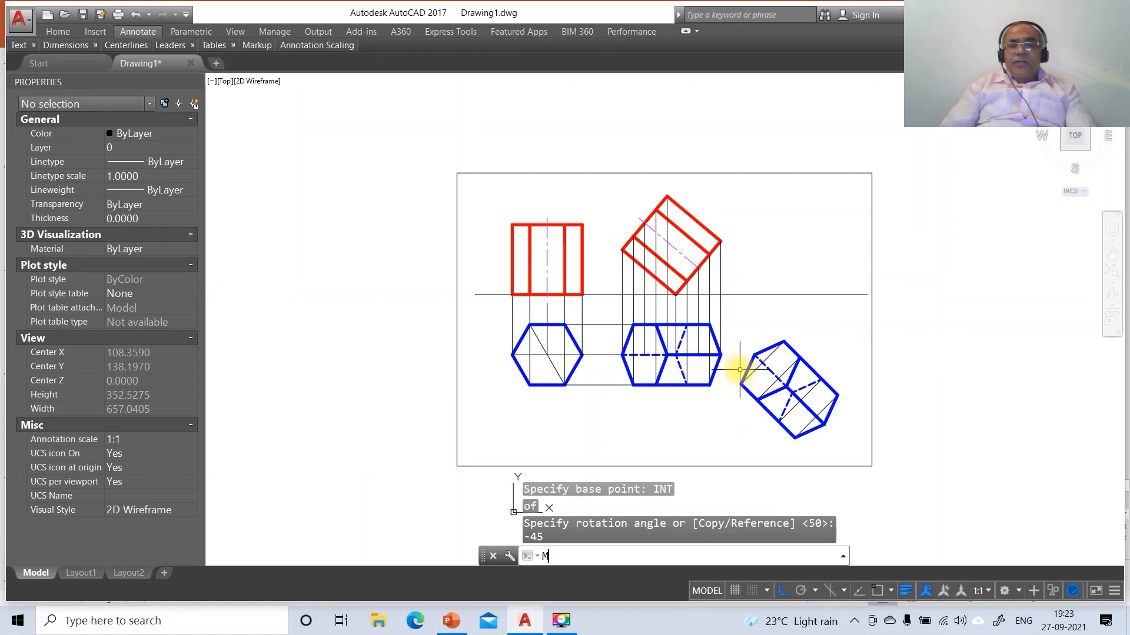
key(Return)
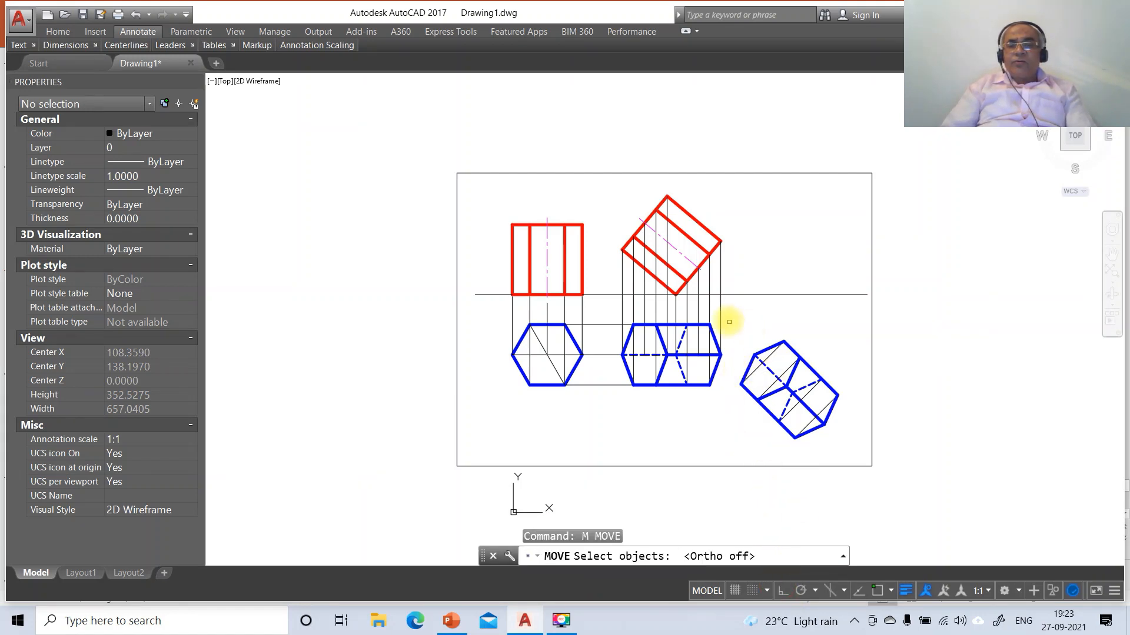
click(729, 322)
click(857, 453)
key(Return)
click(832, 442)
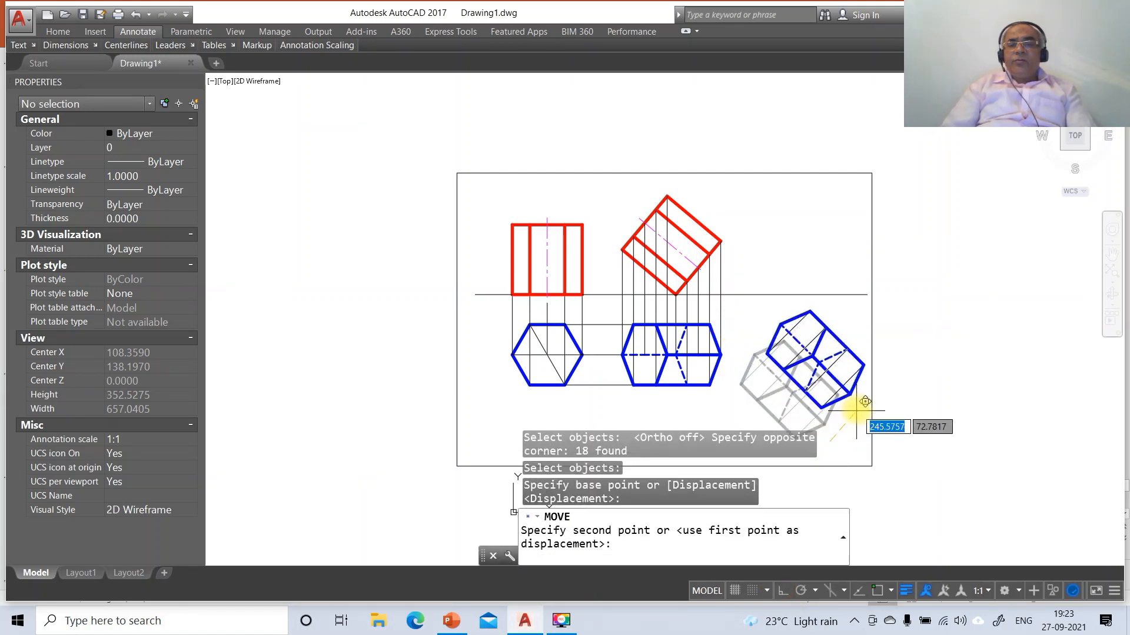
click(852, 397)
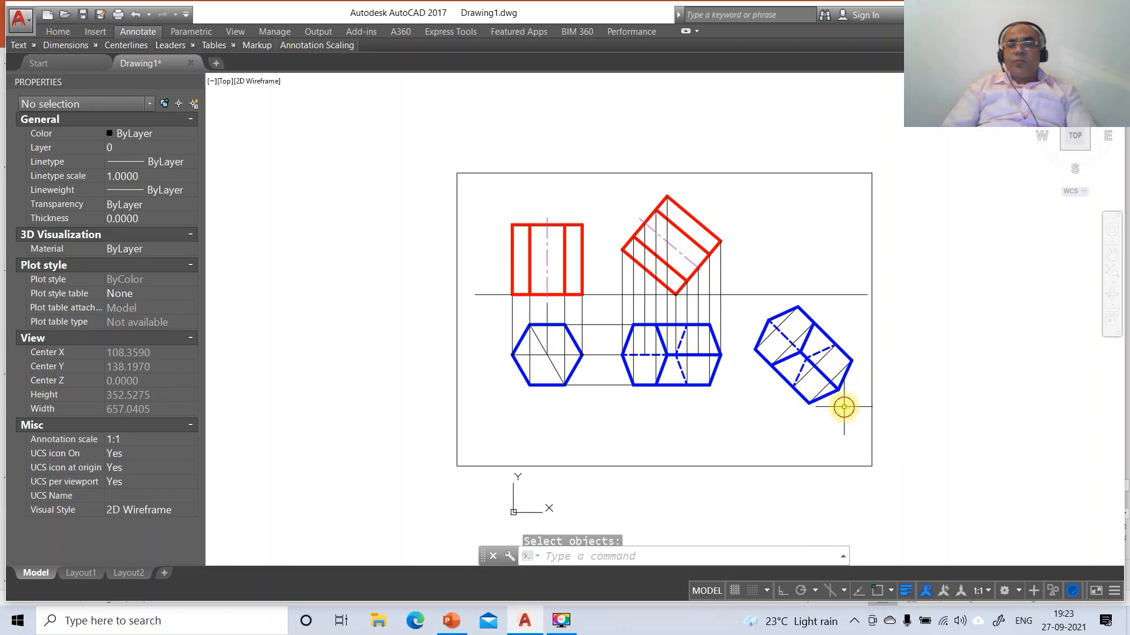
- Turn Ortho back on and draw a horizontal projector rightward from the tilted front view's topmost corner to above the rotated top view
text(z)
key(Return)
text(w)
key(Return)
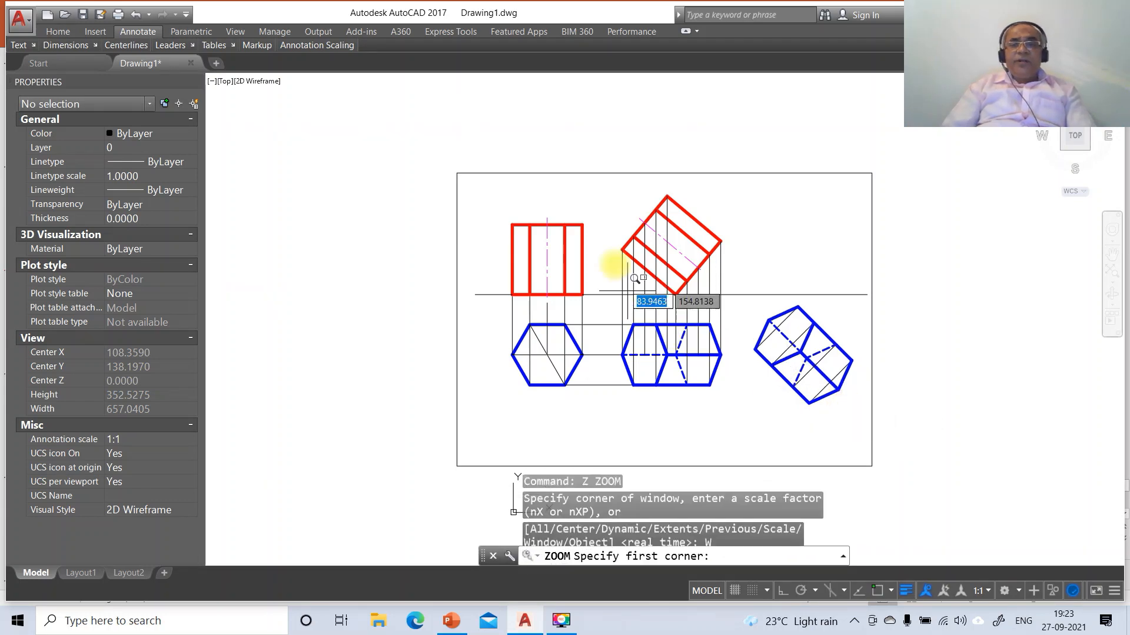
click(587, 187)
click(922, 447)
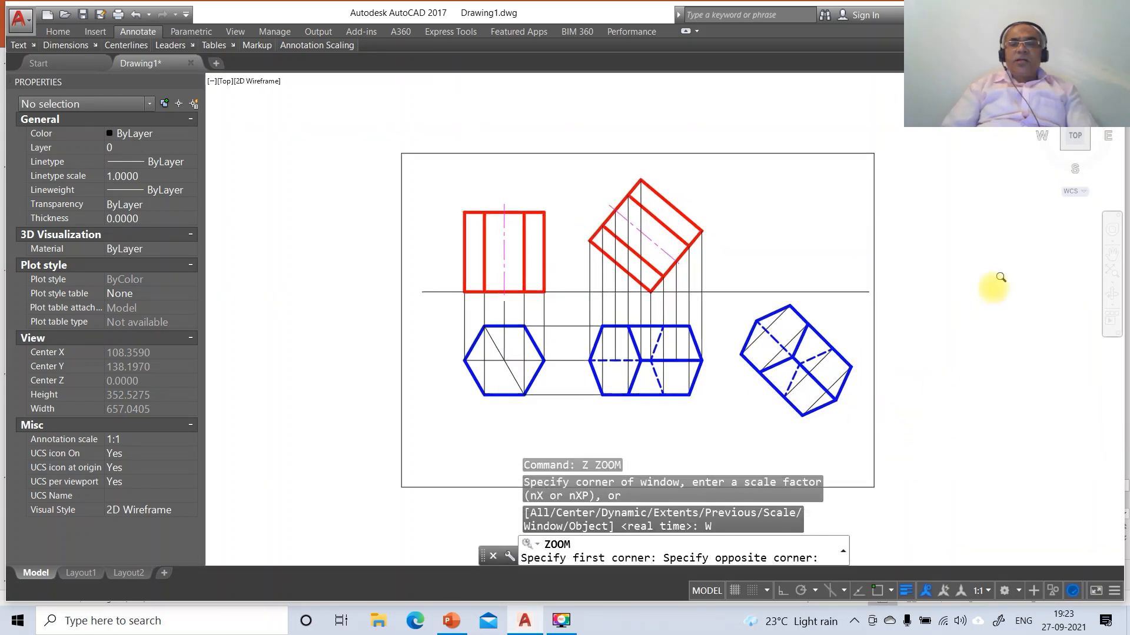
click(783, 591)
text(l)
key(Return)
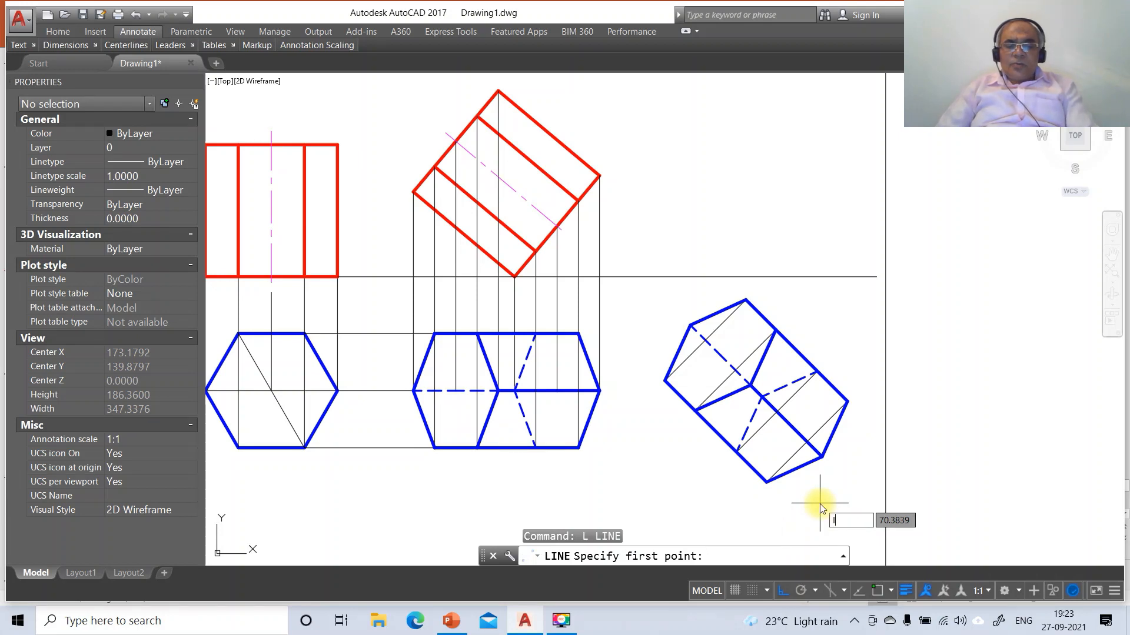
text(INT)
key(Return)
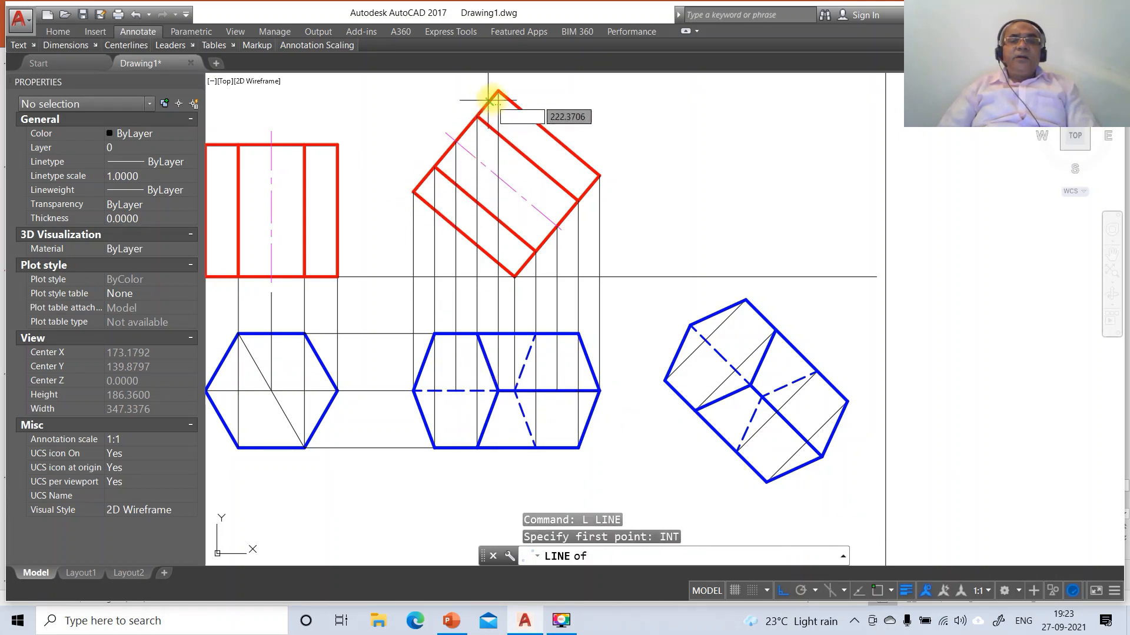
click(498, 92)
click(873, 165)
key(Return)
- Draw a vertical projector from the rotated top view's inner vertex of the upper-left base, perpendicular to the topmost horizontal projector
key(Return)
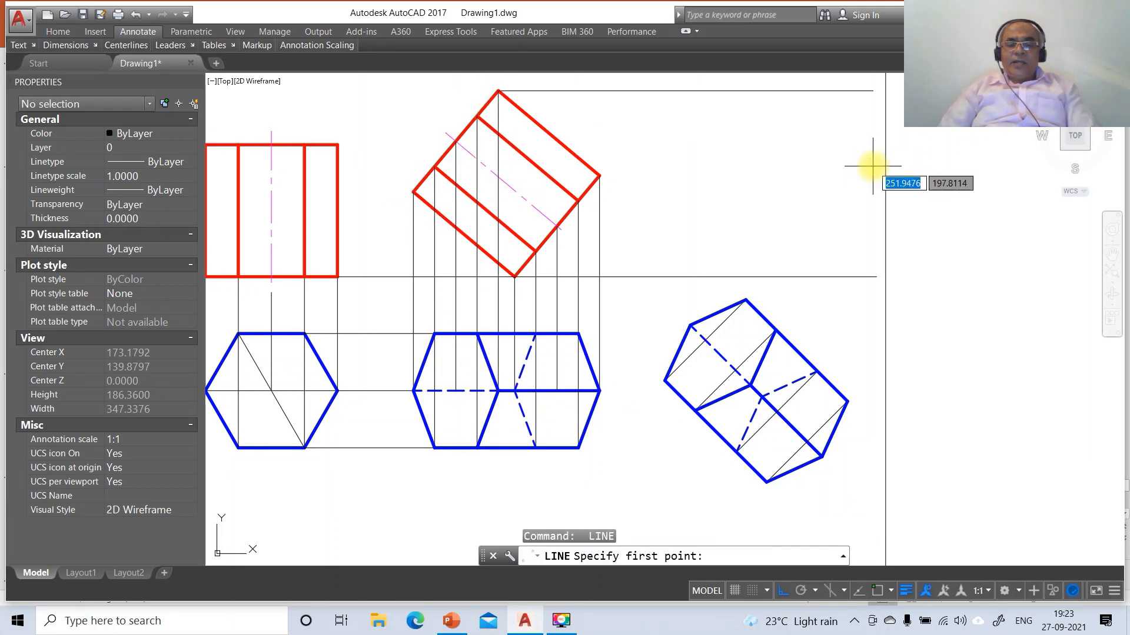
text(INT)
key(Return)
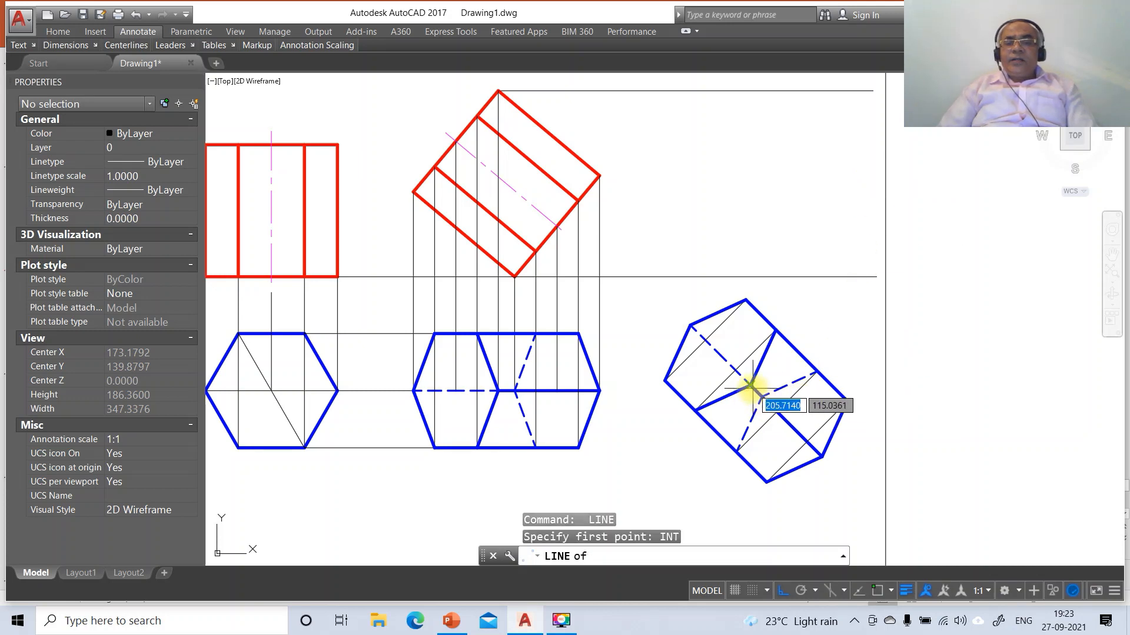
click(752, 386)
text(PER)
key(Return)
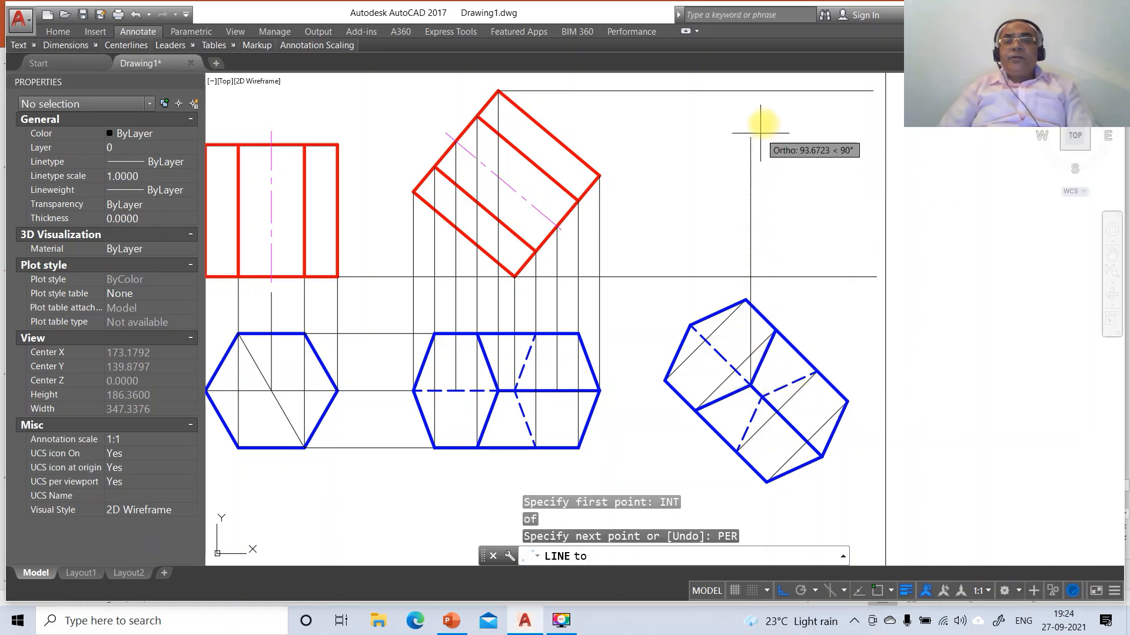
click(767, 93)
key(Return)
- Fillet the topmost horizontal projector and the vertical projector into a sharp corner, trimming the horizontal excess
text(F)
key(Return)
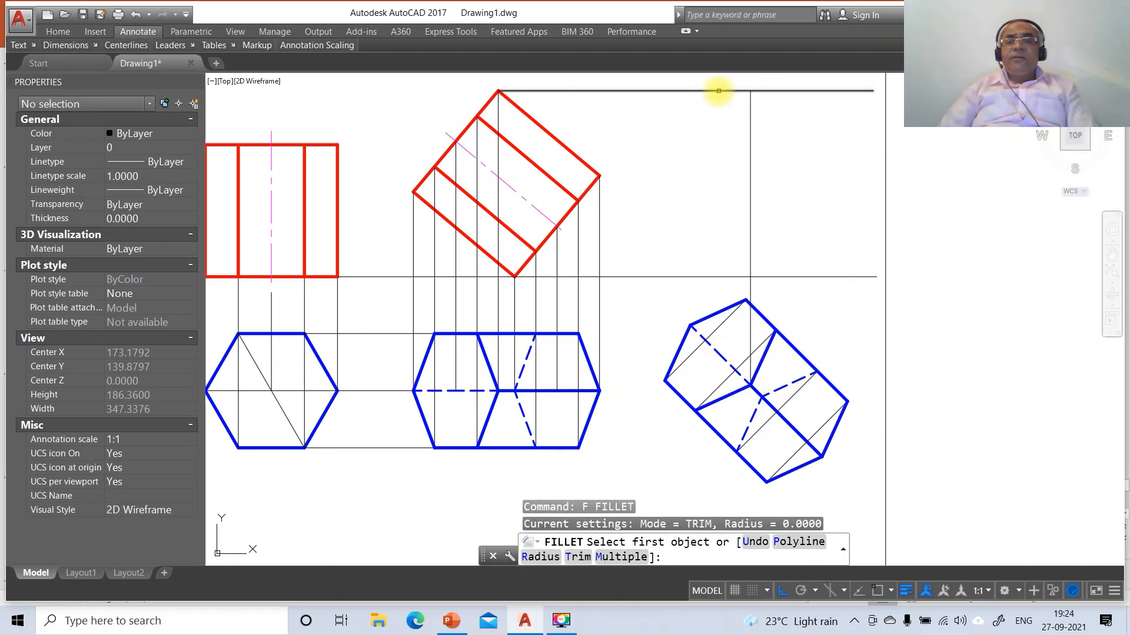
click(721, 92)
click(748, 107)
- Draw a horizontal projector rightward from the tilted front view's second-highest vertex on its upper-left base edge, extending past the rotated top view
text(L)
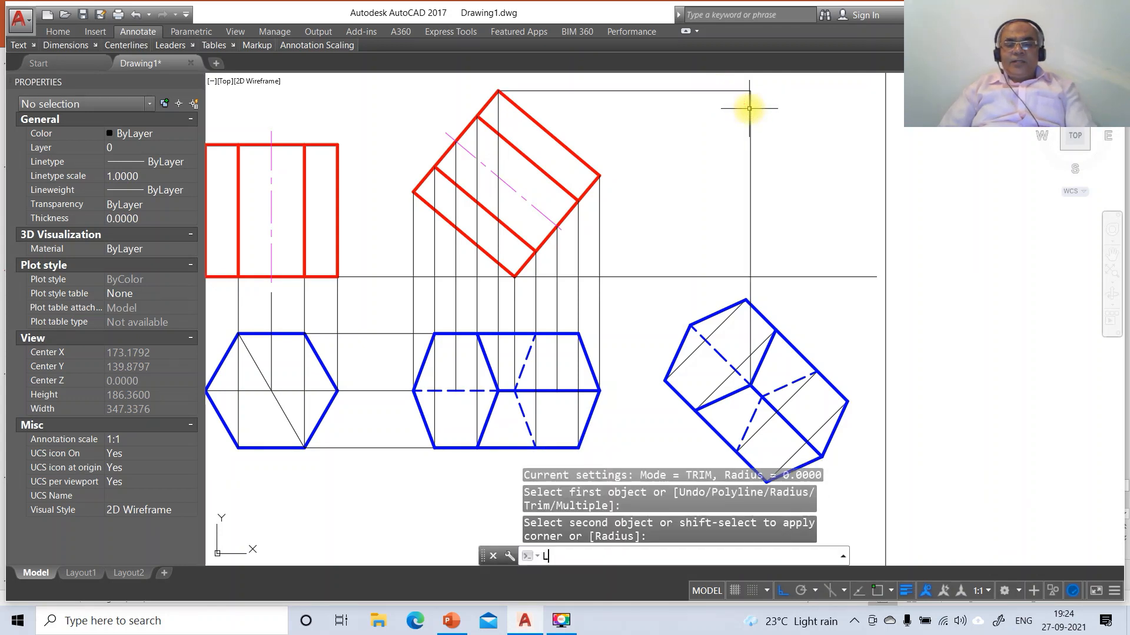
key(Return)
text(INT)
key(Return)
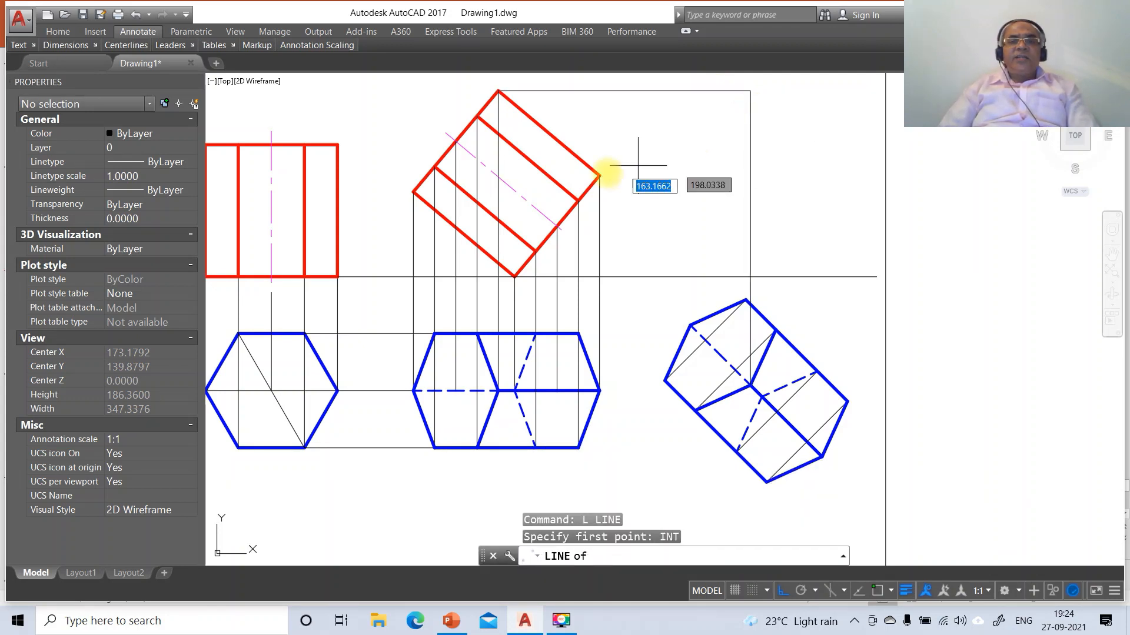
click(477, 117)
click(915, 188)
key(Return)
- Draw a vertical projector from the rotated top view's lower vertex of the upper-left base, perpendicular to the second horizontal projector
key(Return)
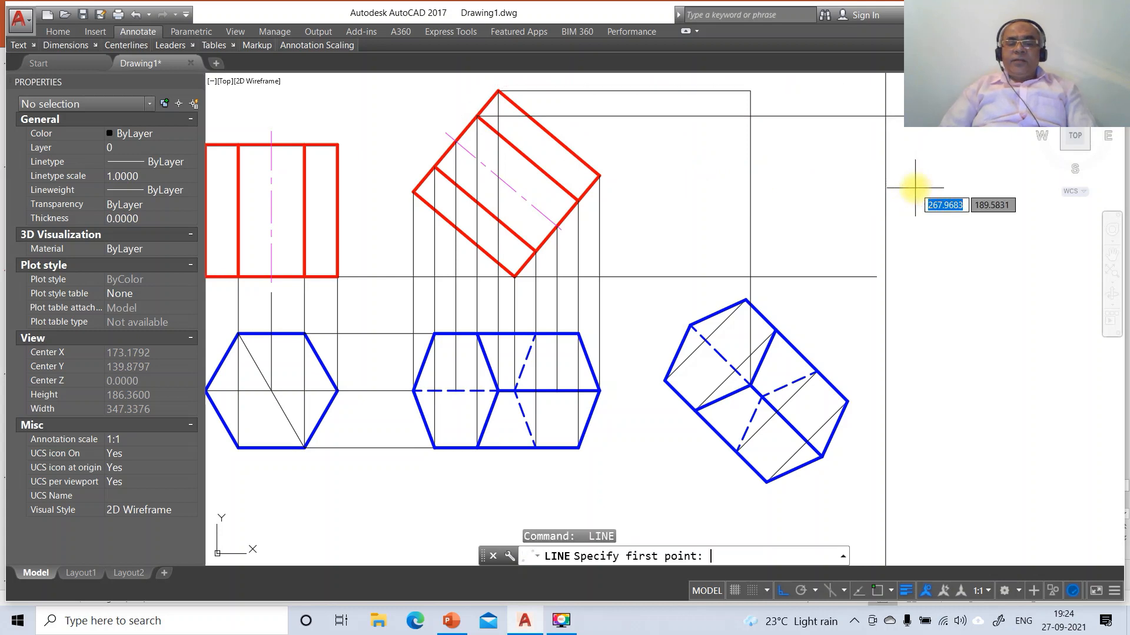
text(INT)
key(Return)
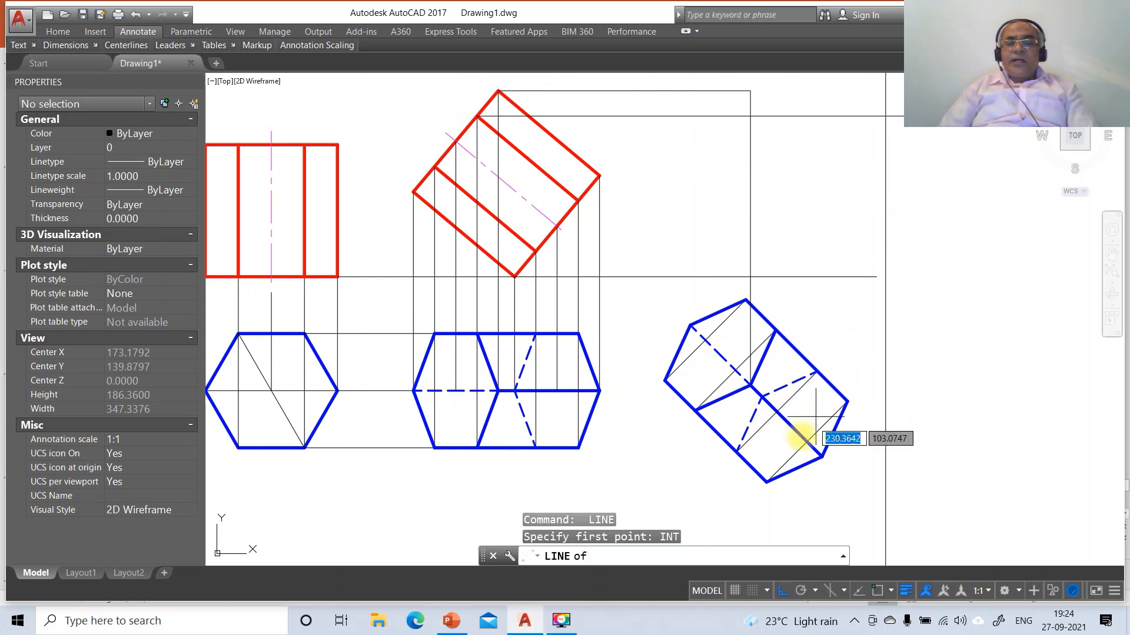
click(697, 413)
text(PER)
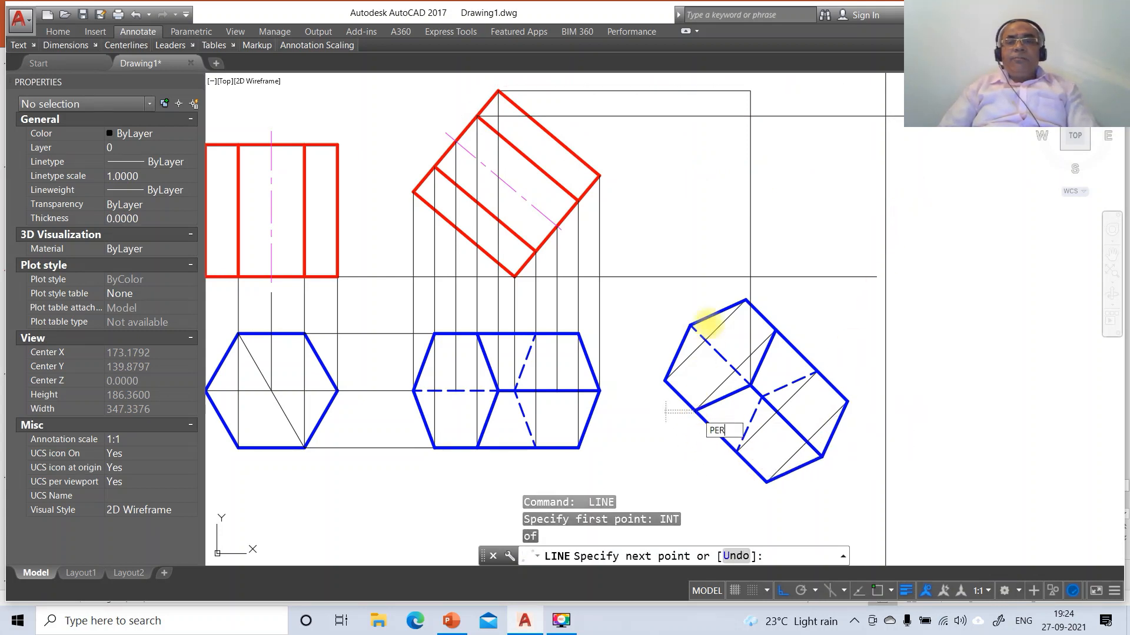
key(Return)
click(726, 117)
key(Return)
- Draw a vertical projector from the rotated top view's right vertex of the upper-left base, perpendicular to the second horizontal projector
key(Return)
text(I)
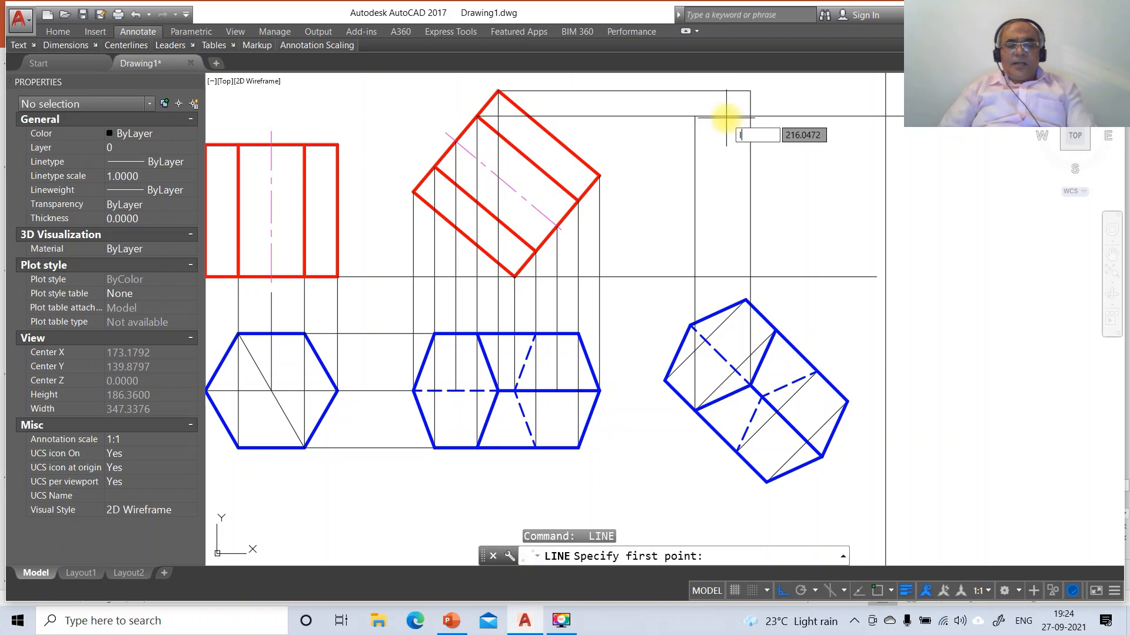
text(NT)
key(Return)
click(776, 332)
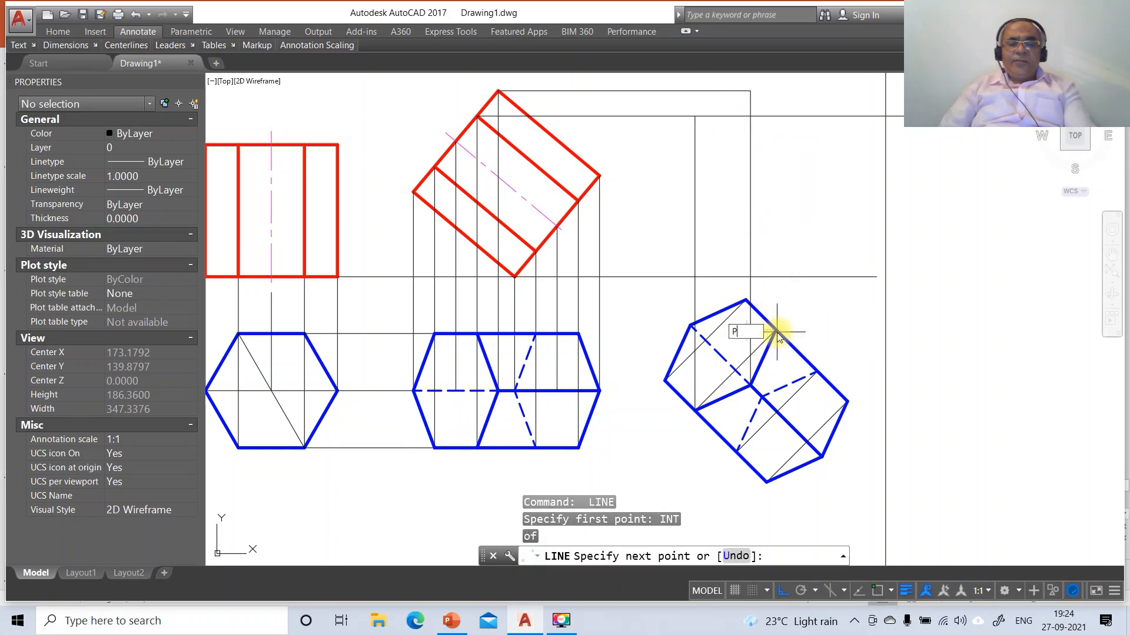
text(PER)
key(Return)
click(814, 112)
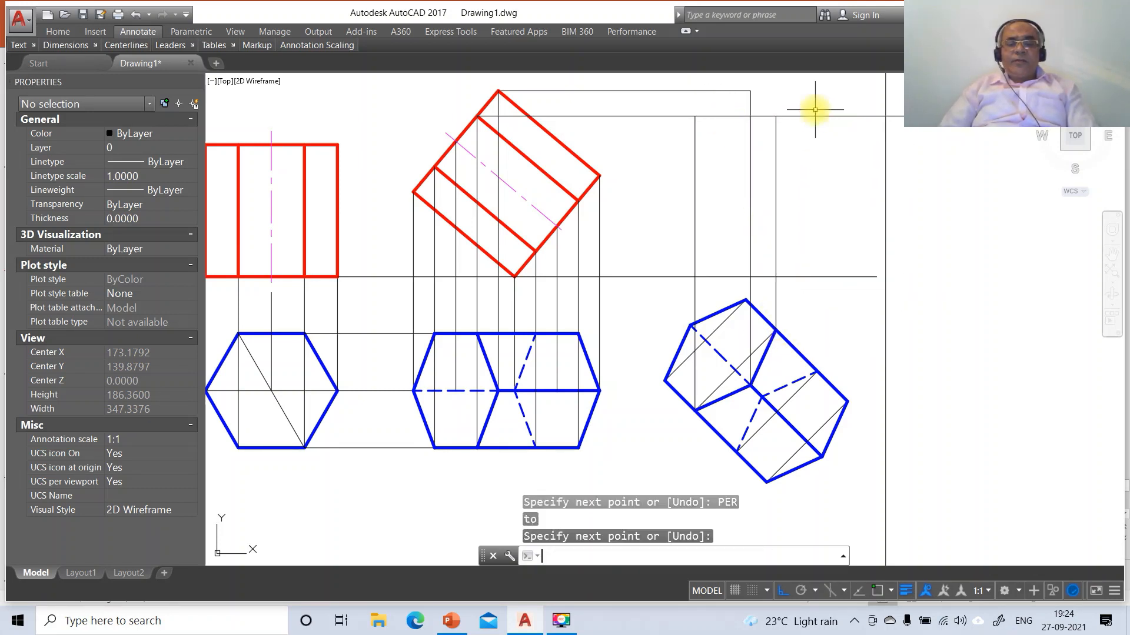
key(Return)
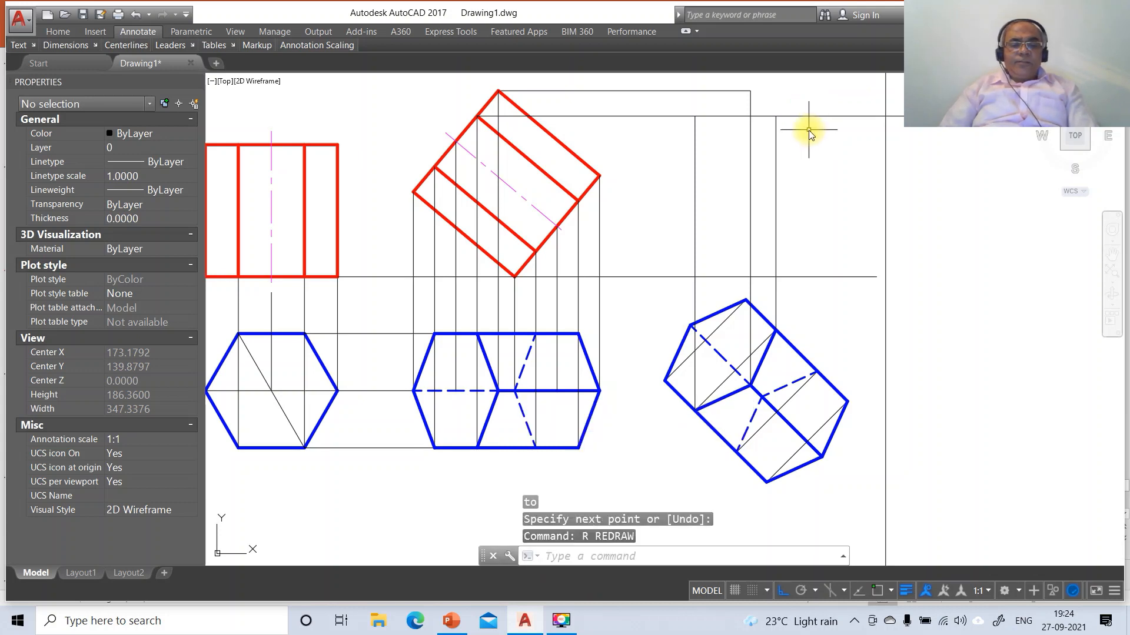
- Fillet the second horizontal projector and the rightmost vertical projector into a sharp corner
text(F)
key(Return)
click(764, 118)
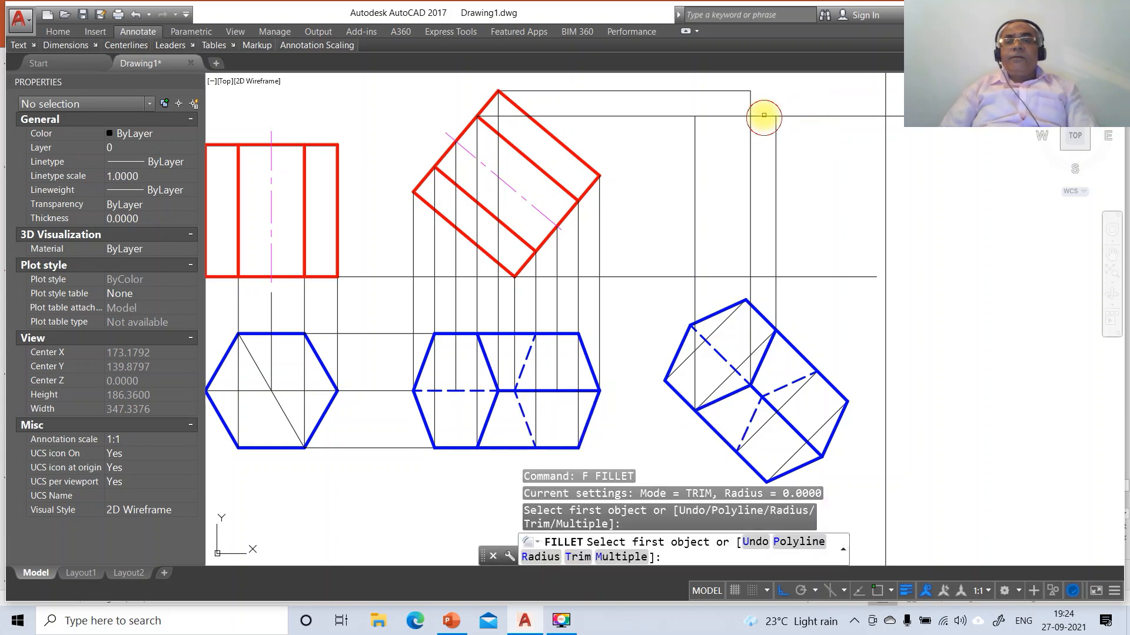
click(775, 131)
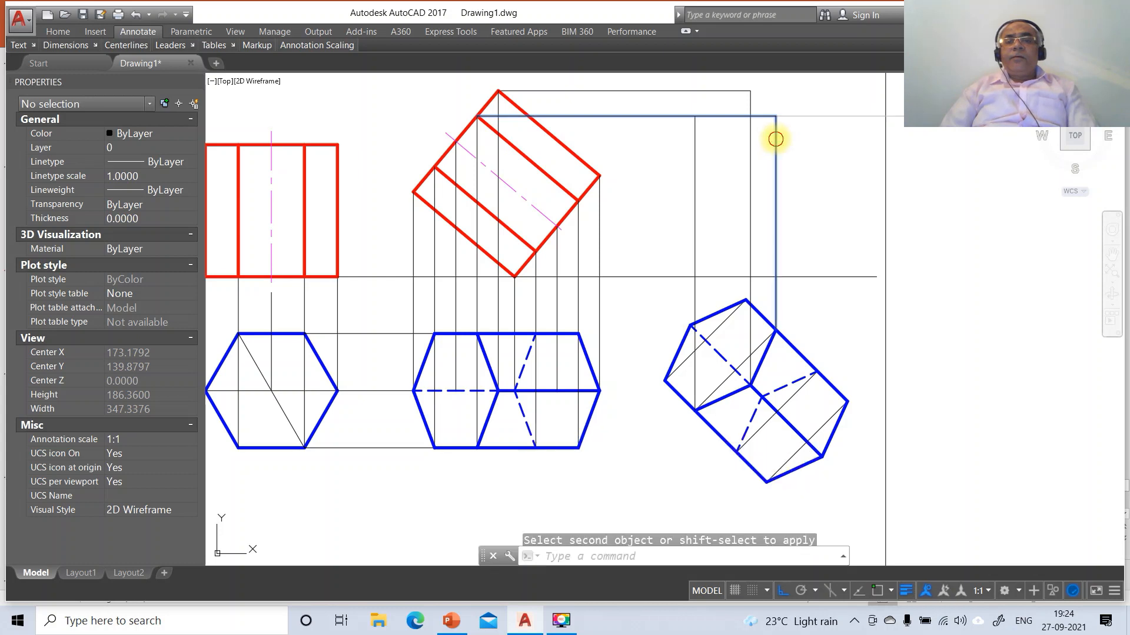
- Draw a horizontal projector rightward from where the tilted front view's axis meets its upper-left base edge
text(L)
key(Return)
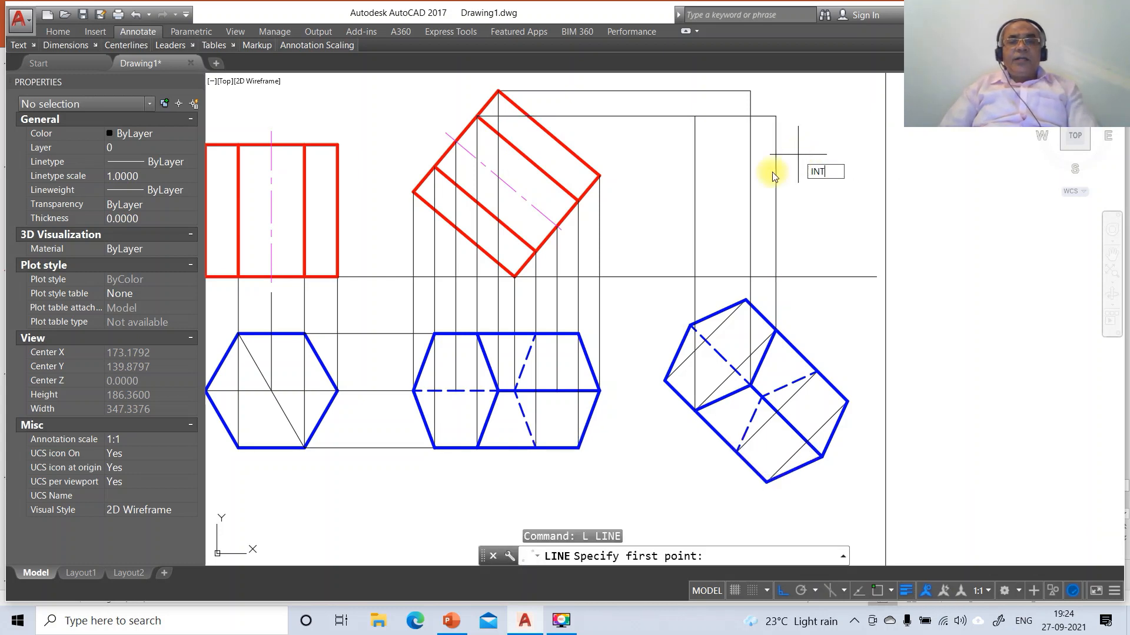
text(int)
key(Return)
click(456, 141)
click(867, 204)
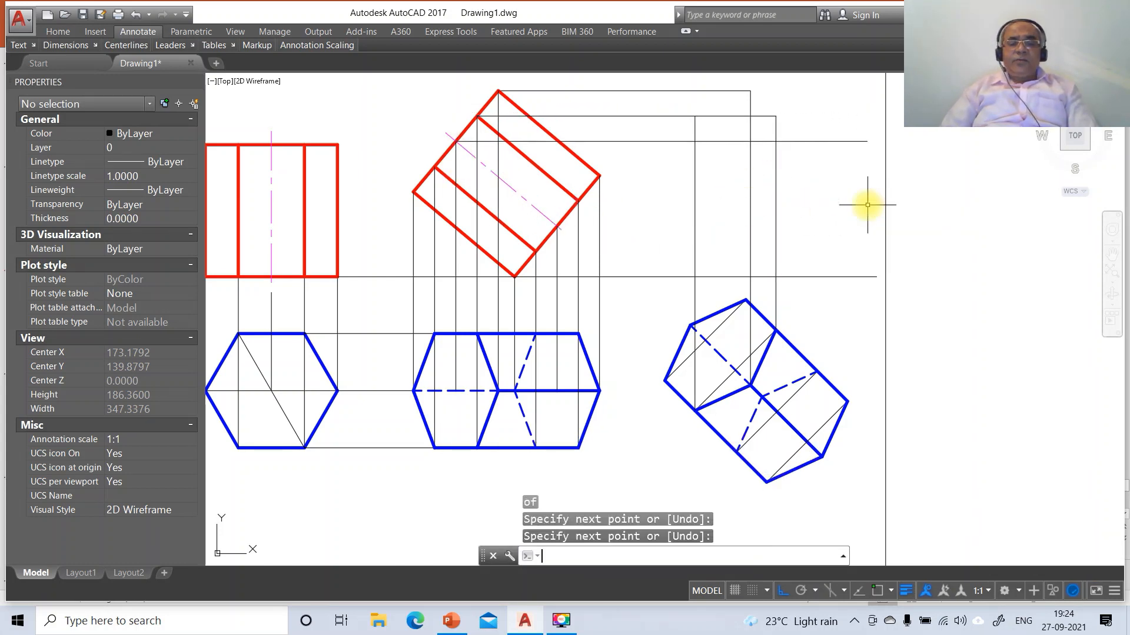
key(Return)
- Draw a vertical projector from the centre of the rotated top view's upper-left base, perpendicular to the axis-level horizontal projector
key(Return)
text(END)
key(Return)
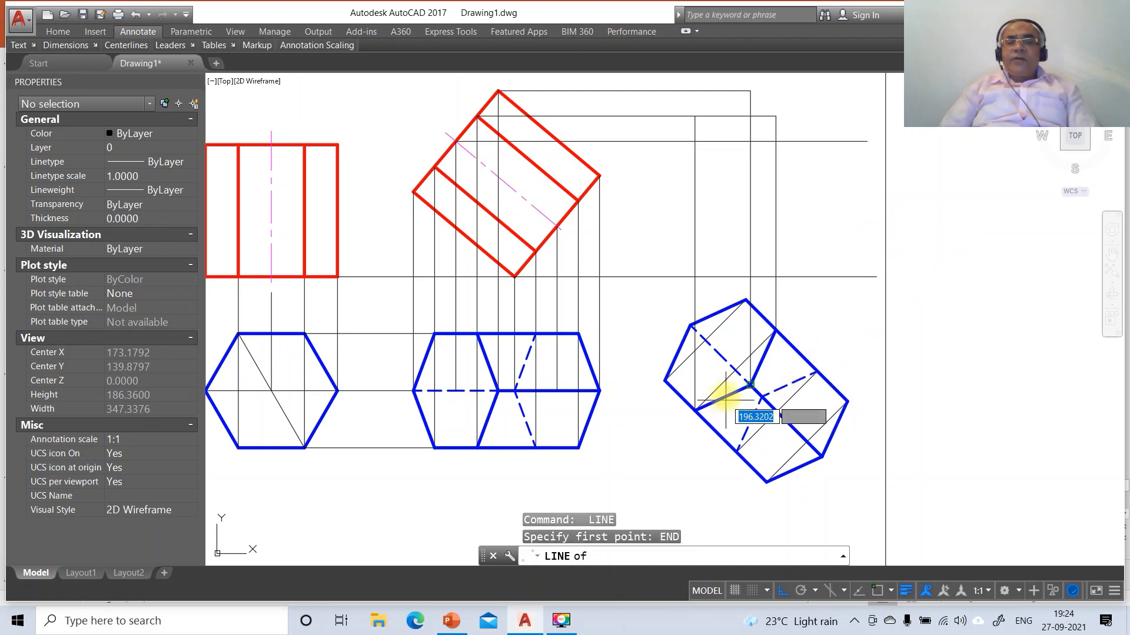
click(717, 357)
text(P)
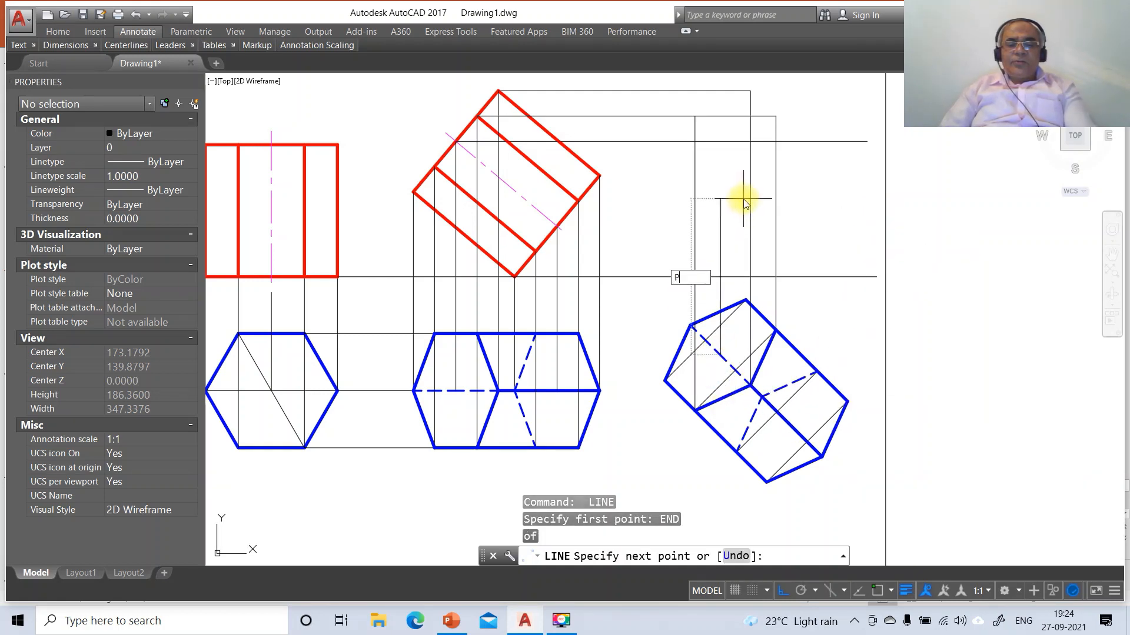
text(PER)
key(Return)
click(715, 159)
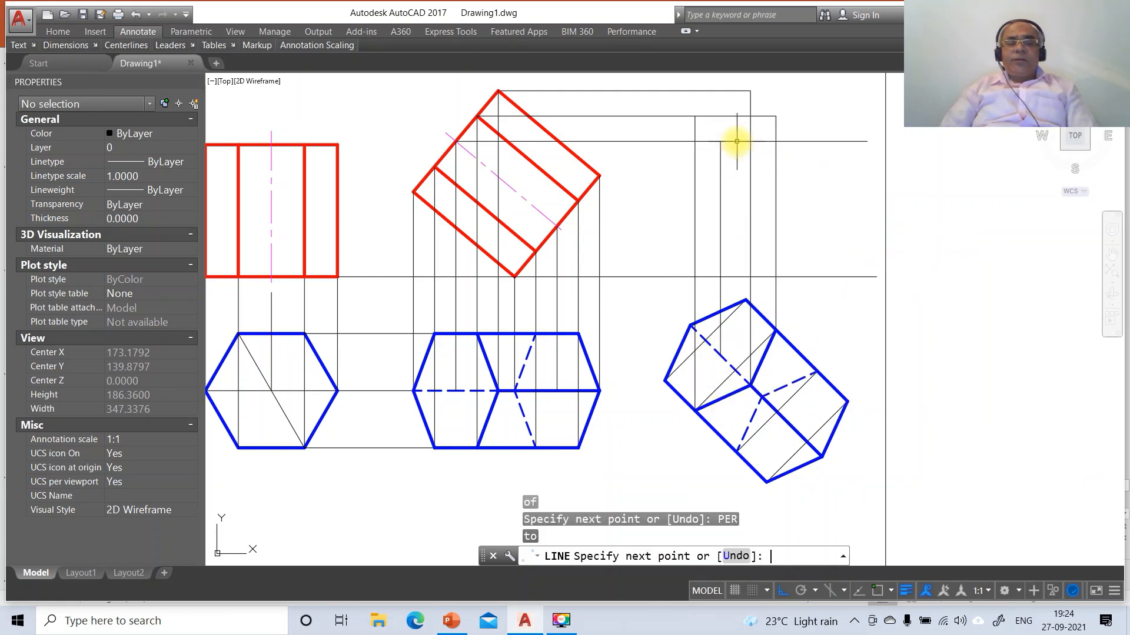
key(Return)
- Fillet the axis-level horizontal projector and the base centre's vertical projector into a sharp corner
text(F)
key(Return)
click(706, 144)
click(705, 141)
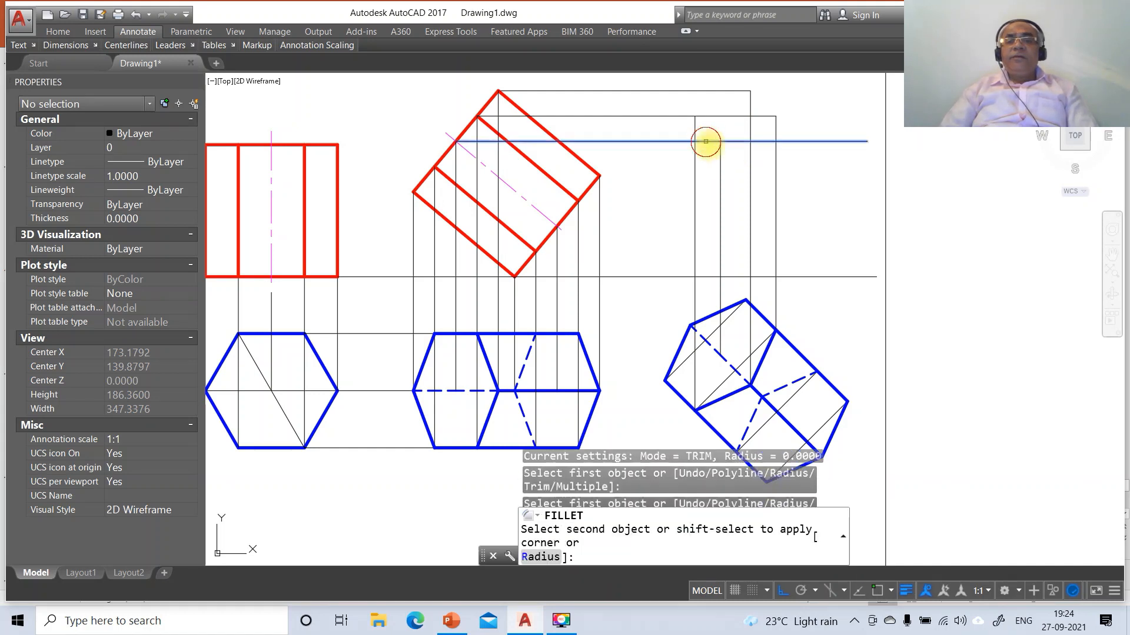
click(720, 160)
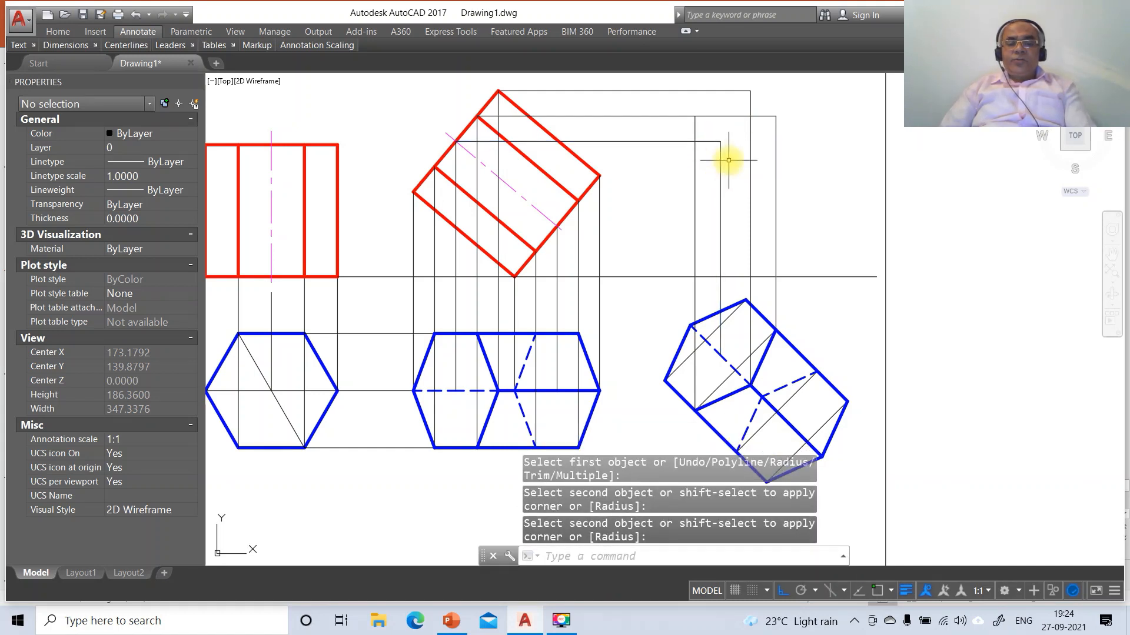
- Draw a horizontal projector rightward from where the tilted front view's lower inner edge meets its upper-left base edge
text(L)
key(Return)
text(INT)
key(Return)
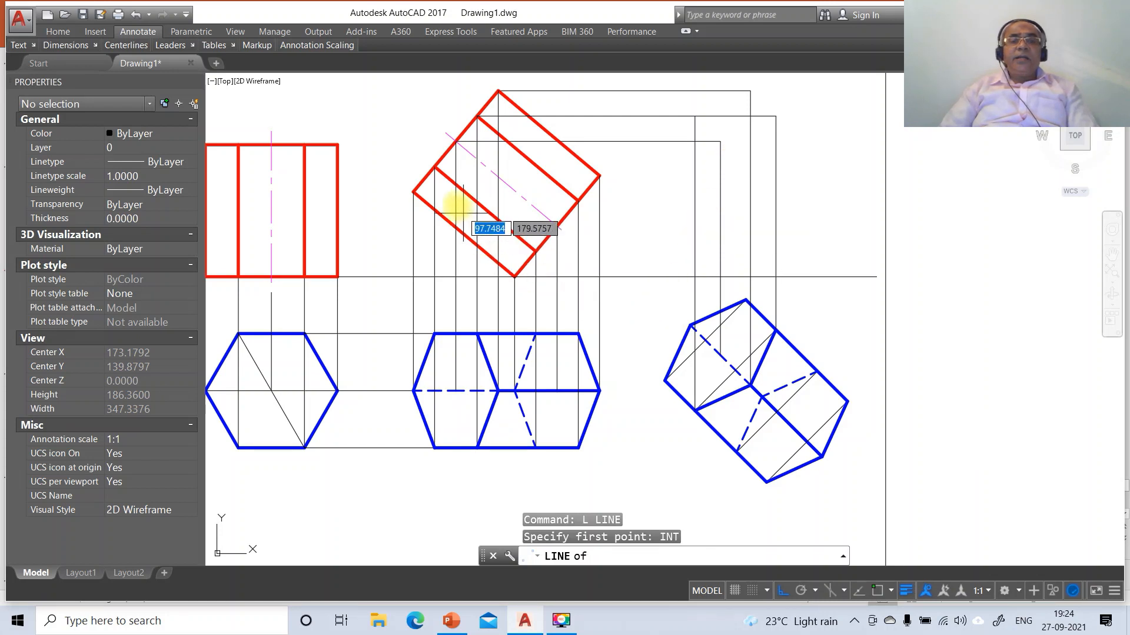
click(434, 166)
click(870, 239)
key(Return)
- Draw a vertical projector from the rotated top view's leftmost vertex, perpendicular to the fourth horizontal projector
key(Return)
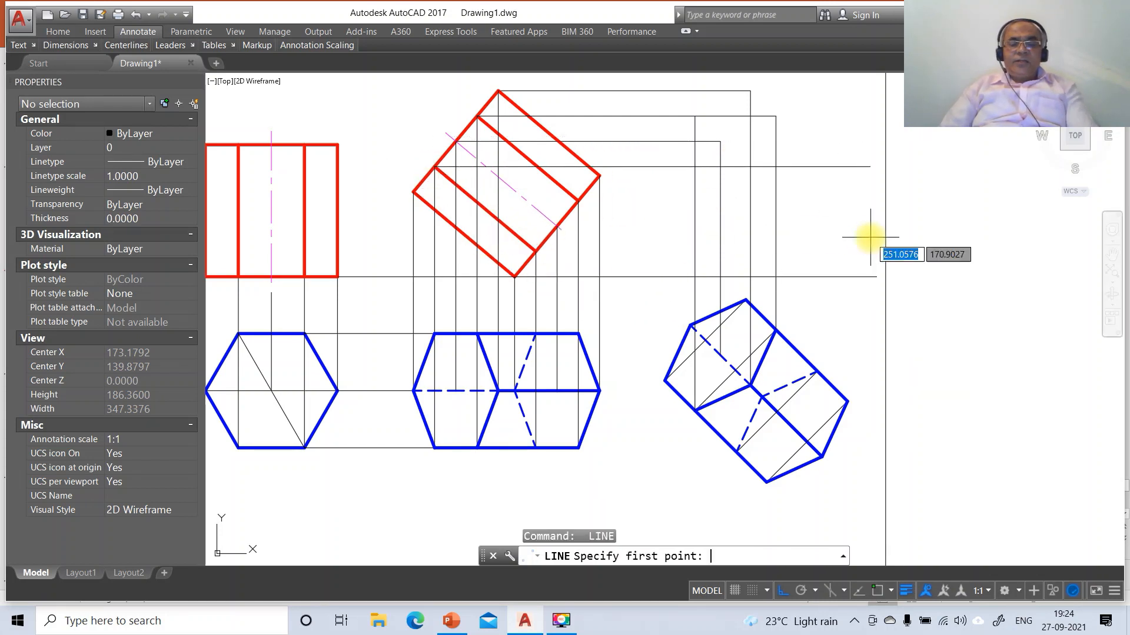
text(INT)
key(Return)
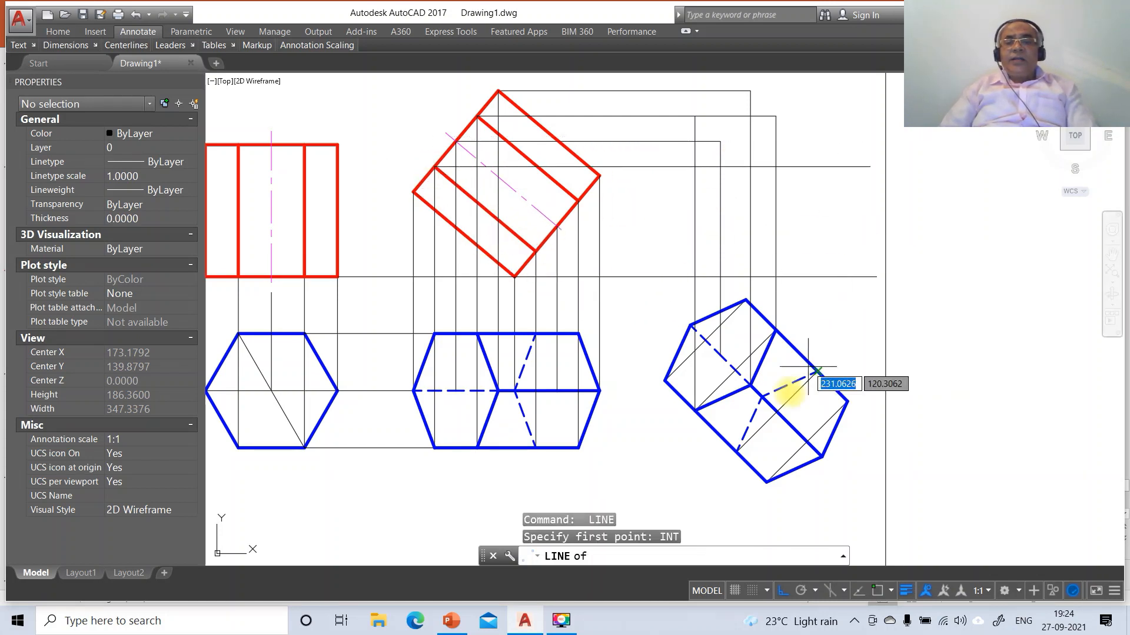
click(664, 379)
text(PER)
key(Return)
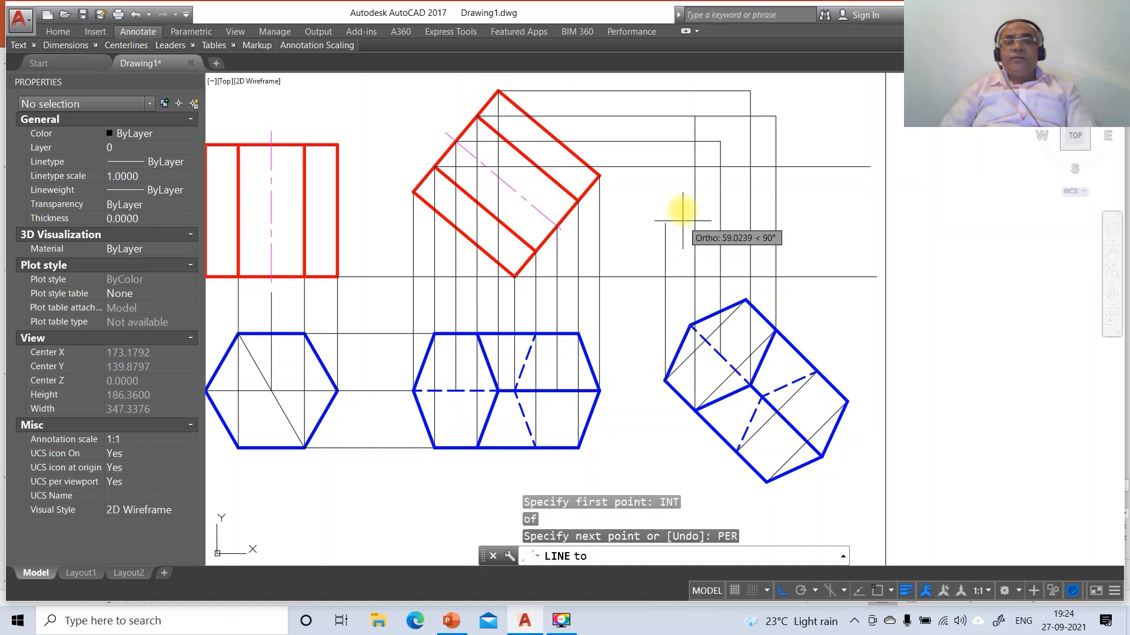
click(671, 168)
- Draw a vertical projector from the rotated top view's topmost vertex, perpendicular to the fourth horizontal projector
text(nt)
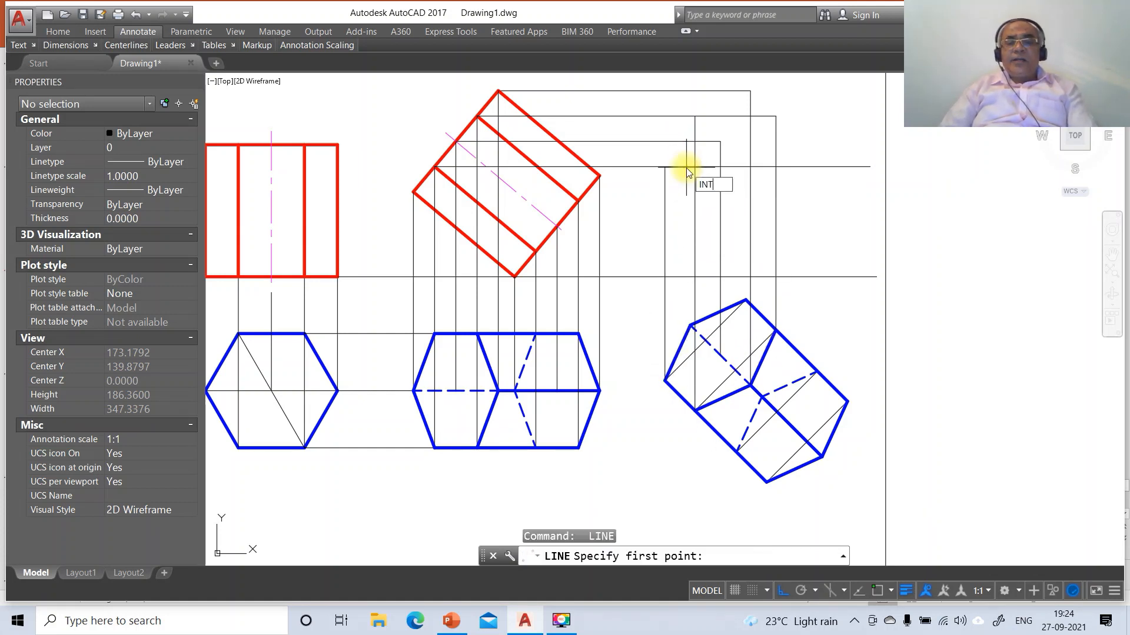
key(Return)
click(738, 305)
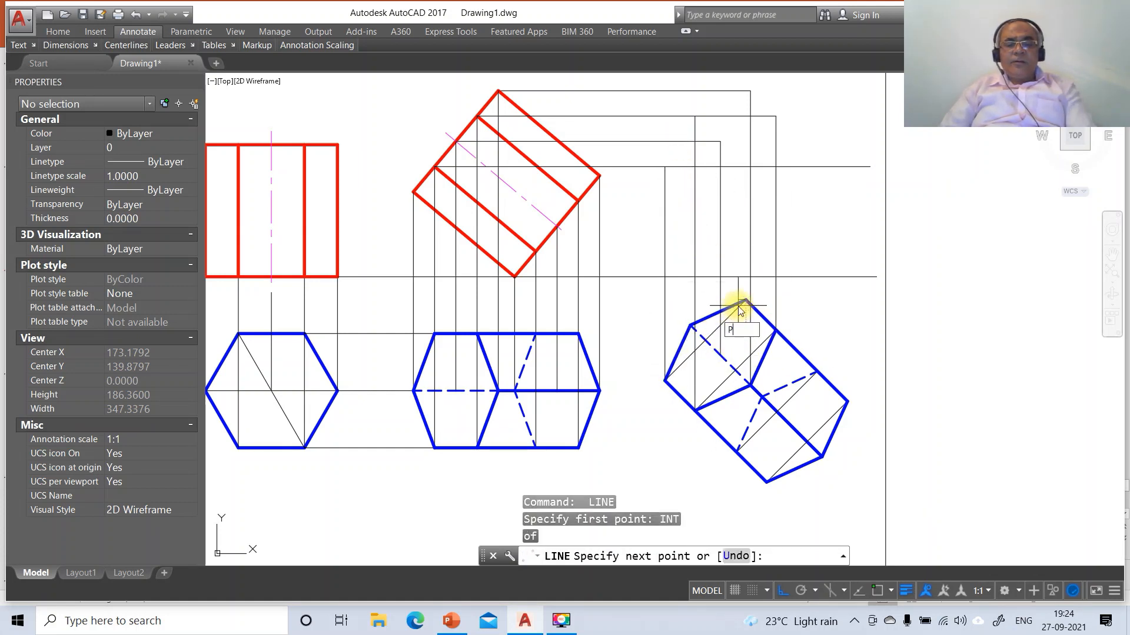
text(per)
key(Return)
click(745, 167)
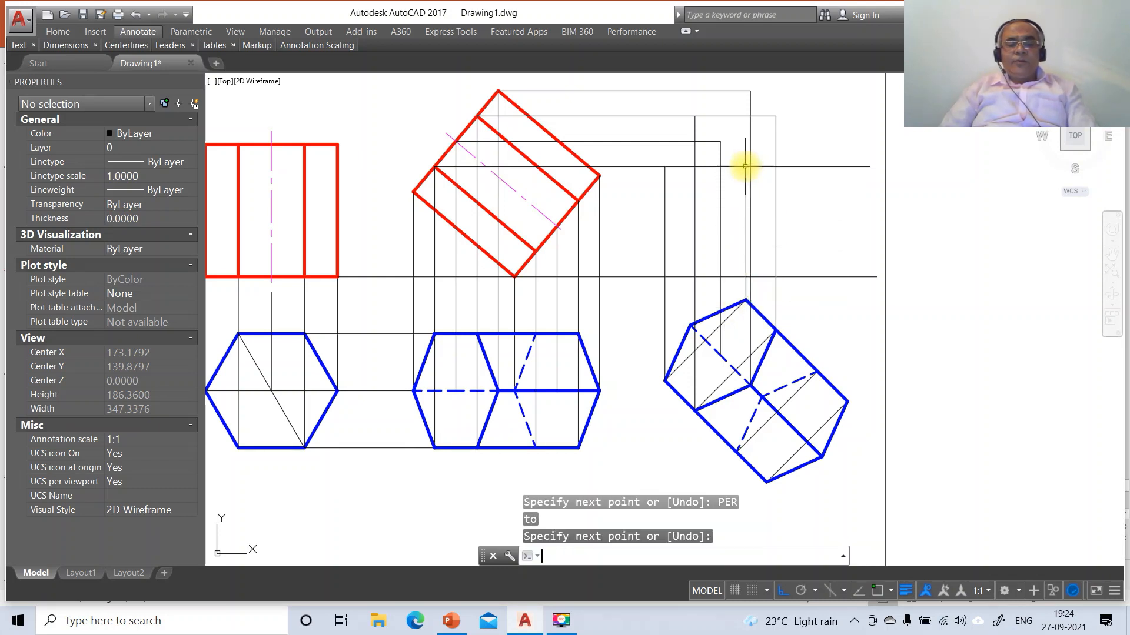
- Fillet the fourth horizontal projector and the topmost vertex's vertical projector into a sharp corner
text(F)
key(Return)
click(734, 168)
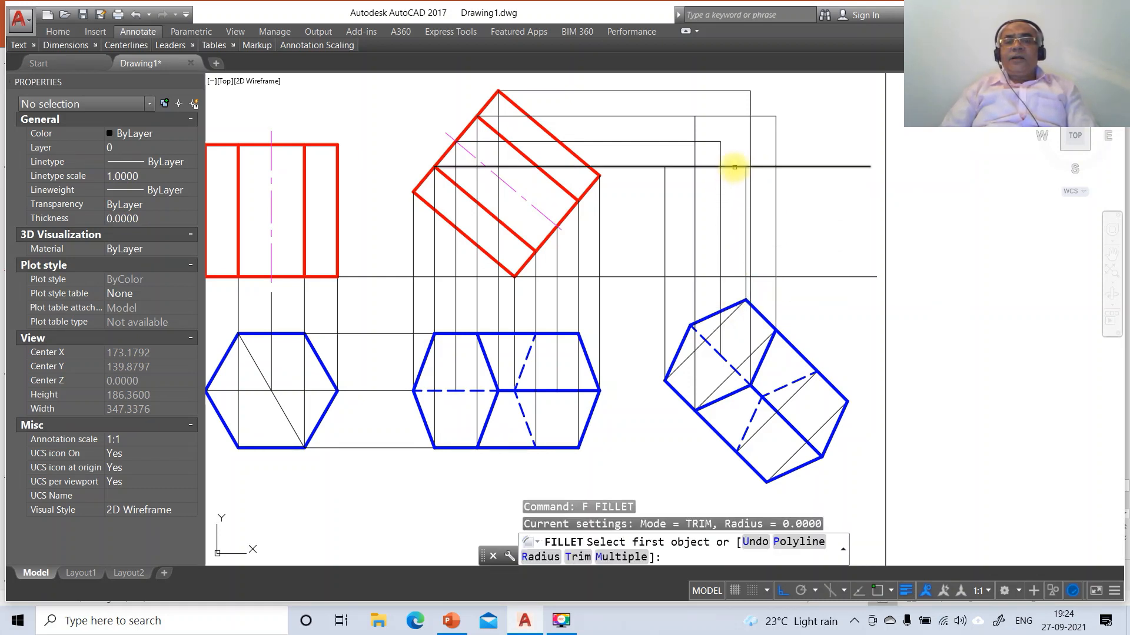
click(745, 179)
- Draw a horizontal projector rightward from the tilted front view's leftmost corner, extending above the rotated top view
text(L)
key(Return)
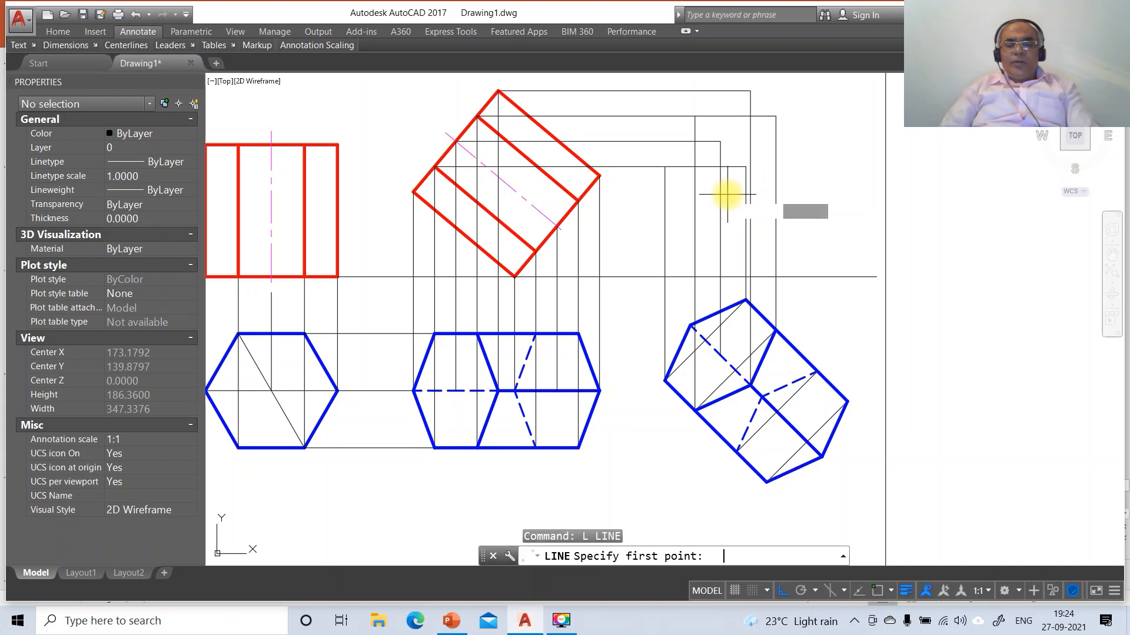
text(INT)
key(Return)
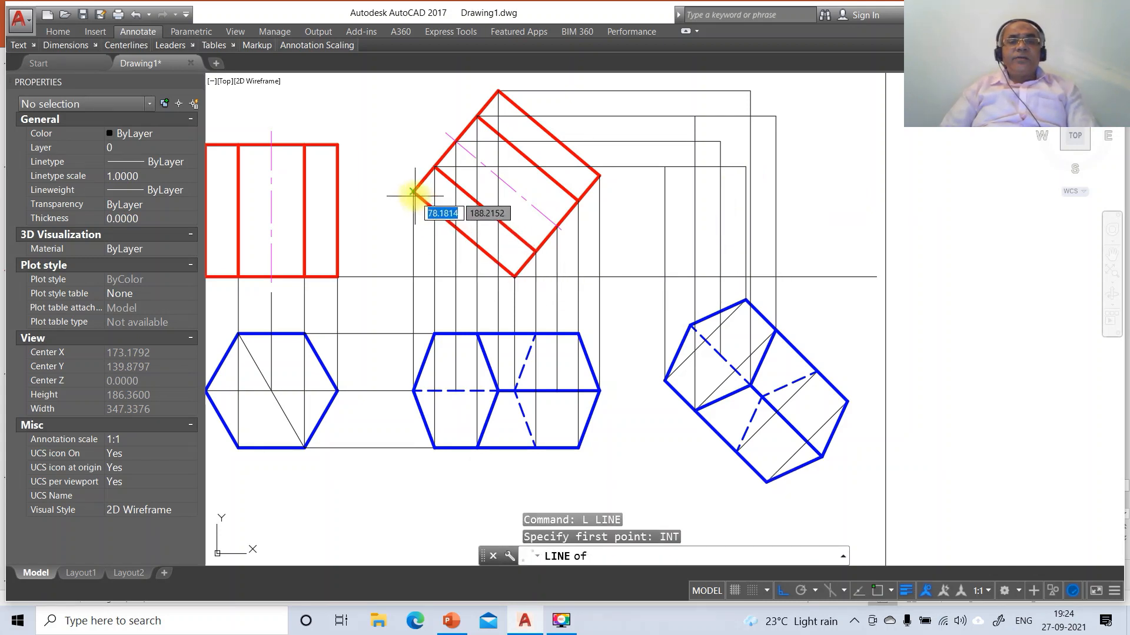
click(414, 191)
click(840, 268)
key(Return)
- Draw a vertical projector from the rotated top view's upper-left vertex, perpendicular to the lowest horizontal projector of the base
key(Return)
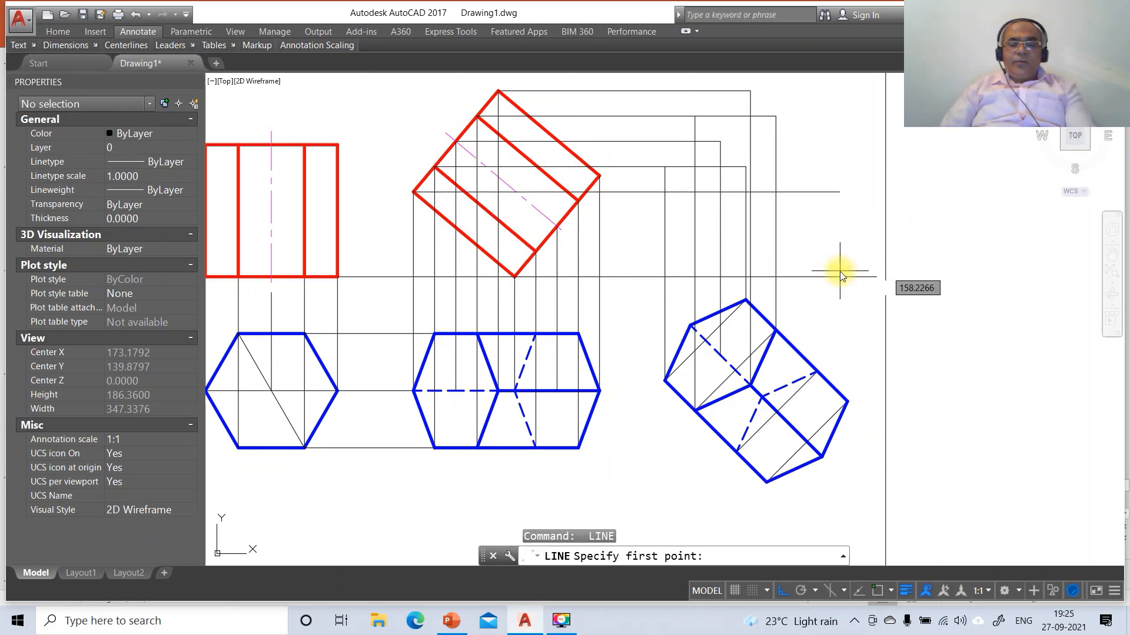
text(INT)
key(Return)
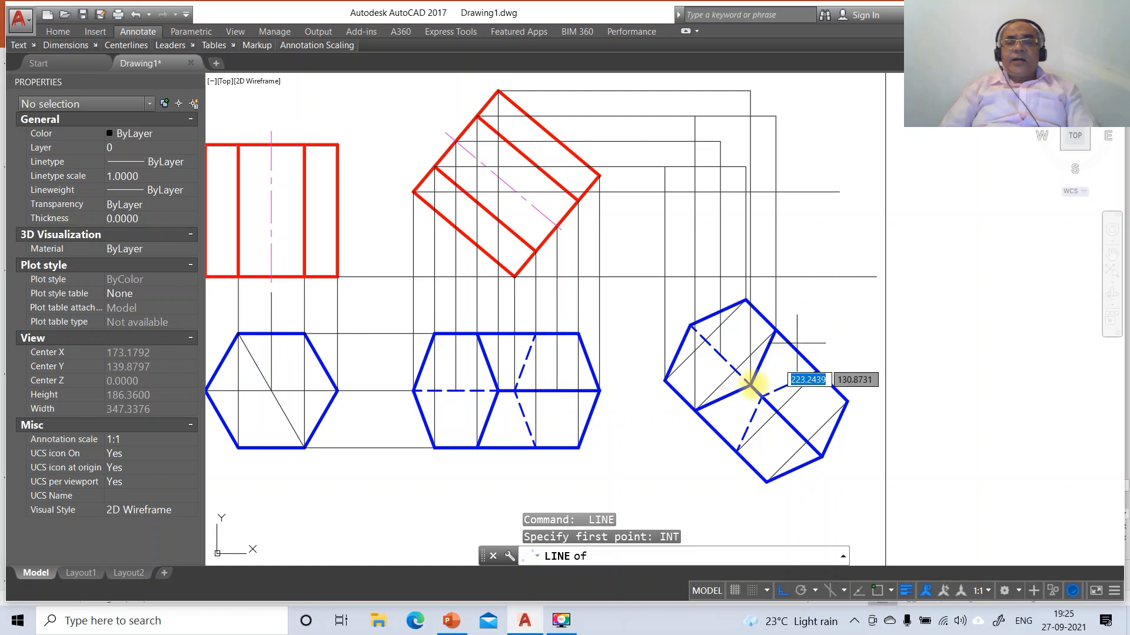
click(689, 328)
text(PER)
key(Return)
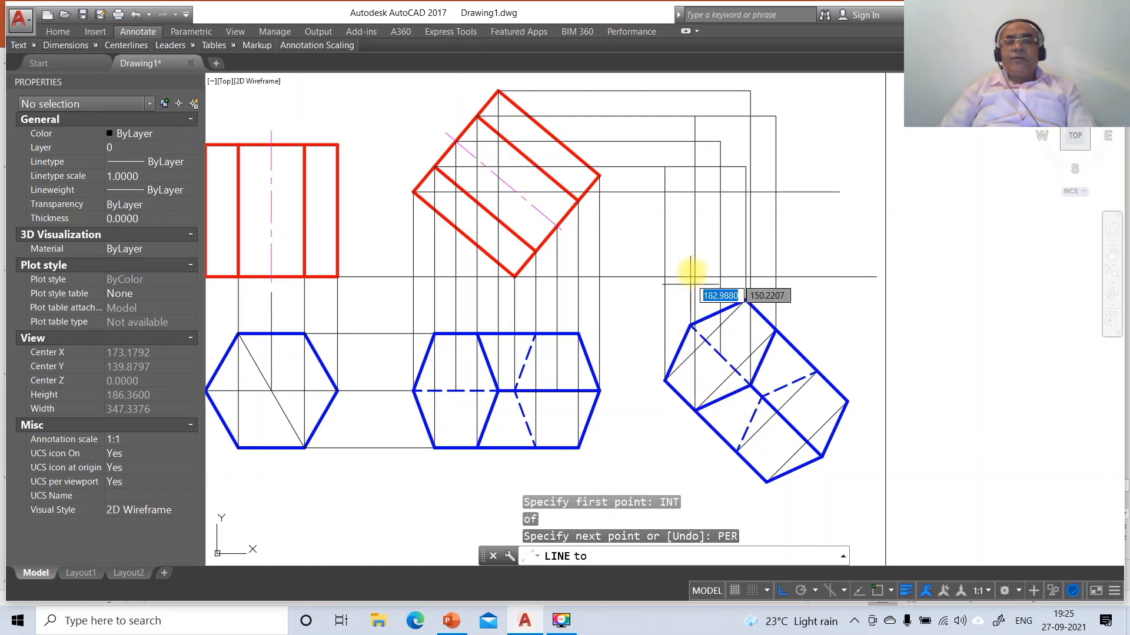
click(709, 190)
- Fillet the base's lowest horizontal projector and the upper-left vertex's vertical projector into a sharp corner
text(F)
key(Return)
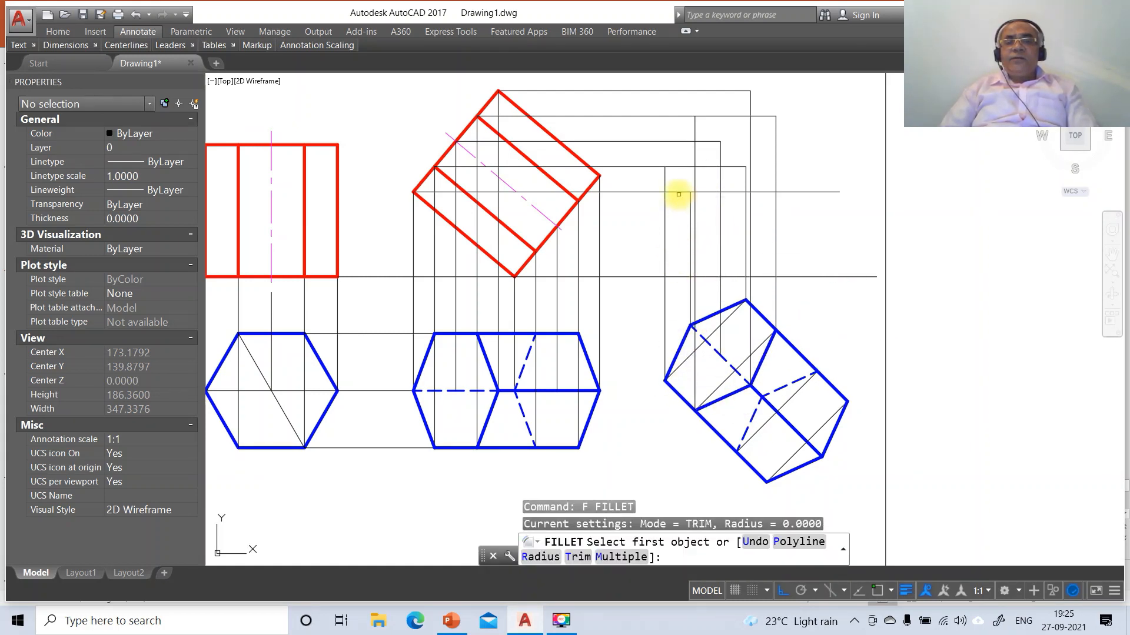
click(678, 195)
click(681, 192)
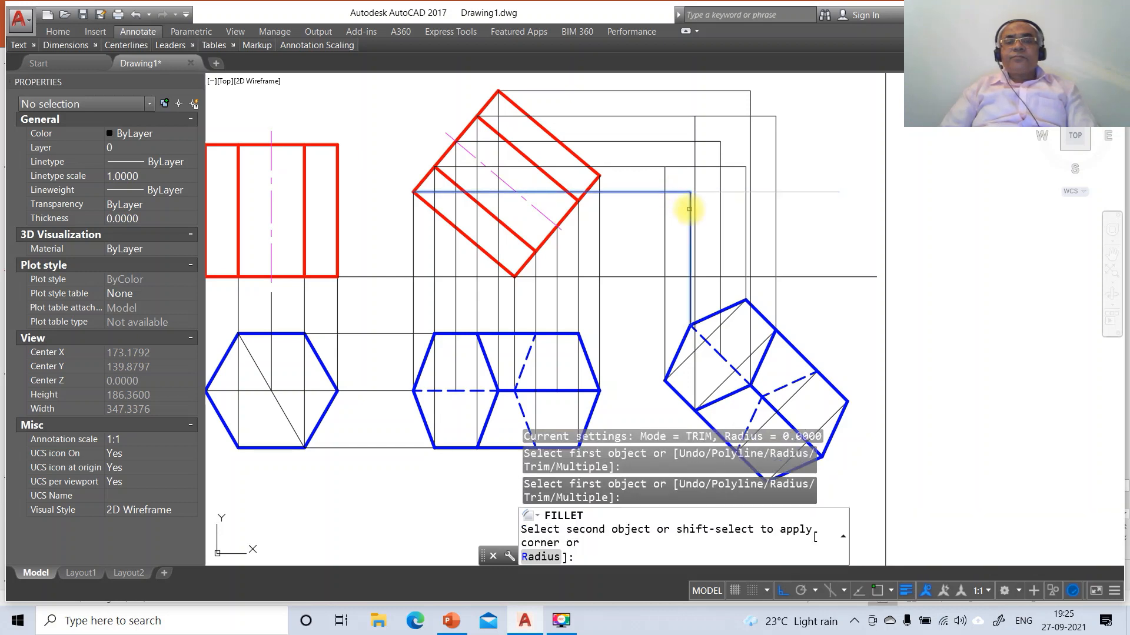
click(689, 208)
- Draw the closed hexagonal end face of the final front view through the six intersections of its horizontal and vertical projectors
text(L)
key(Return)
text(IN)
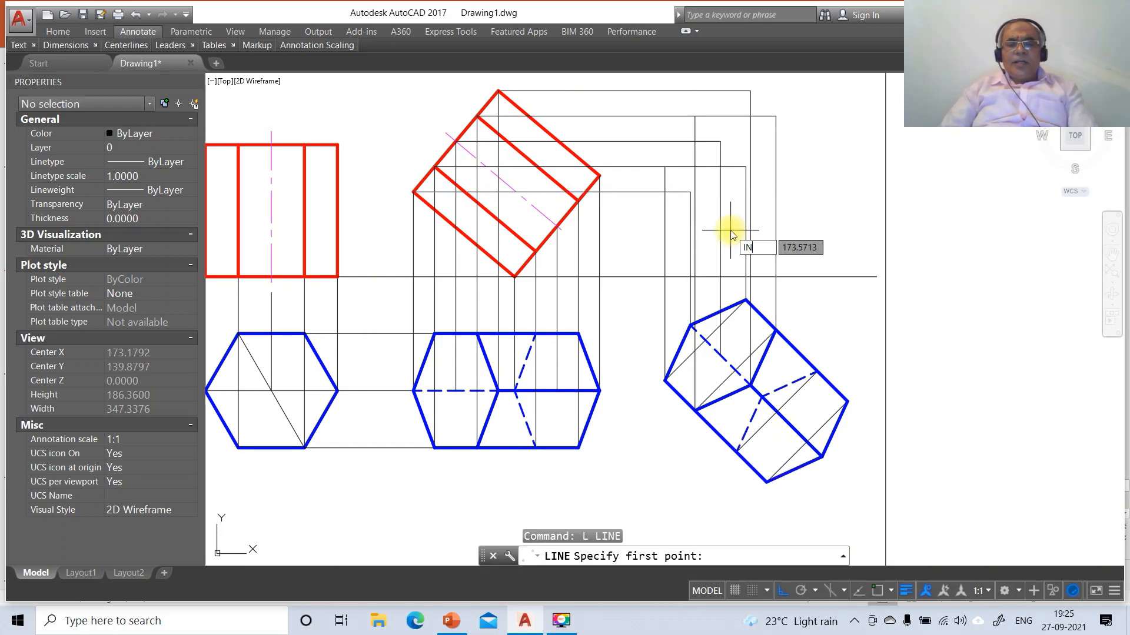
text(T)
key(Return)
click(688, 191)
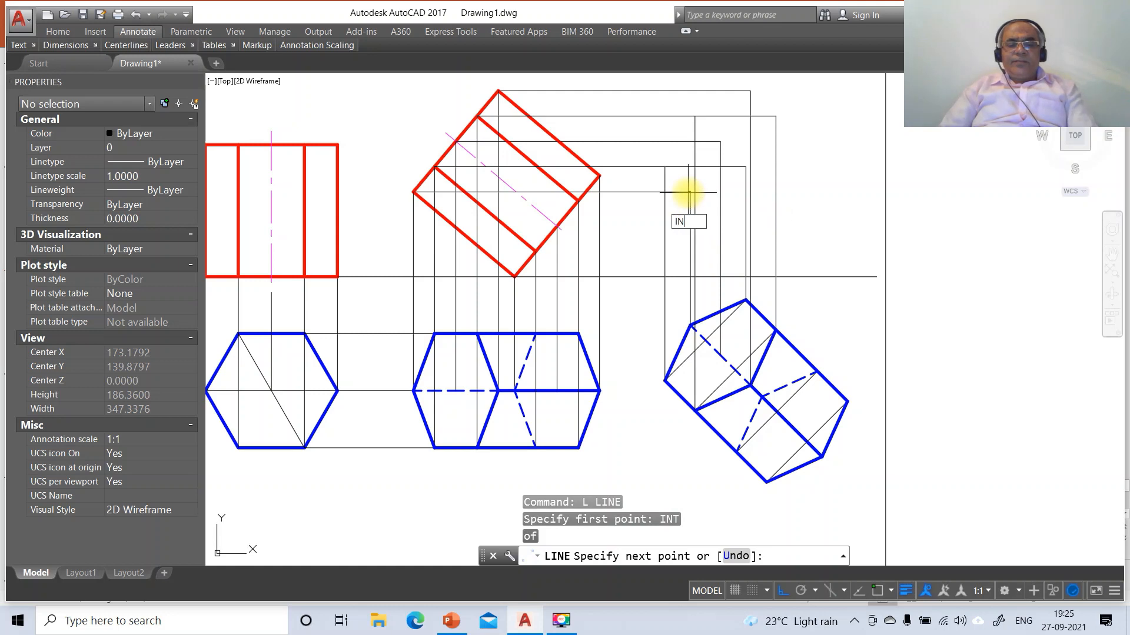
text(INT)
key(Return)
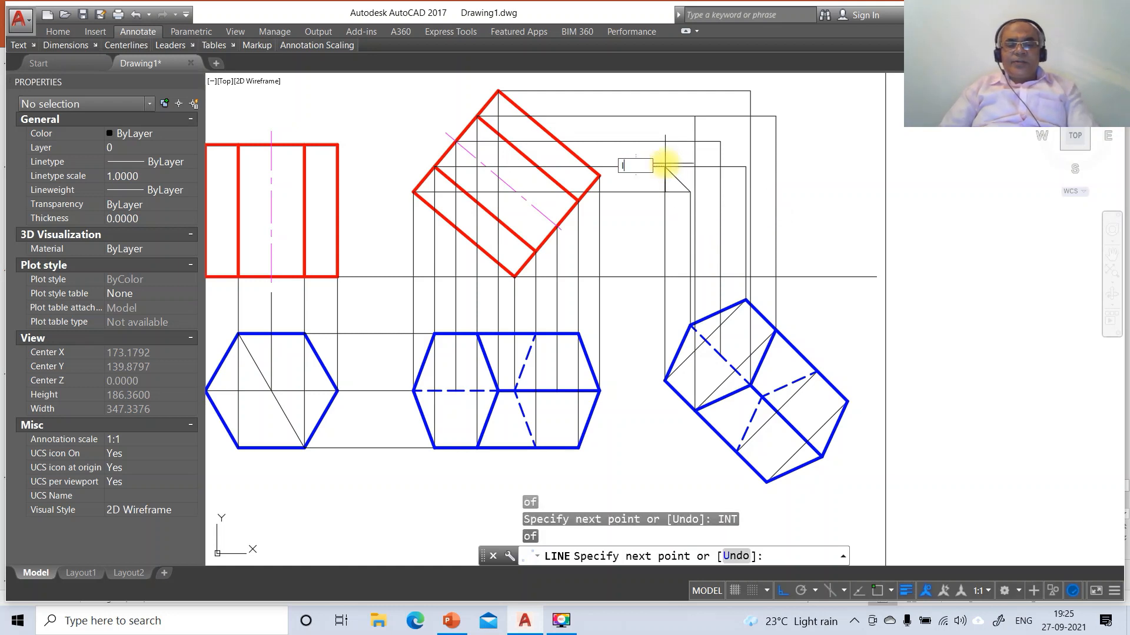
click(696, 117)
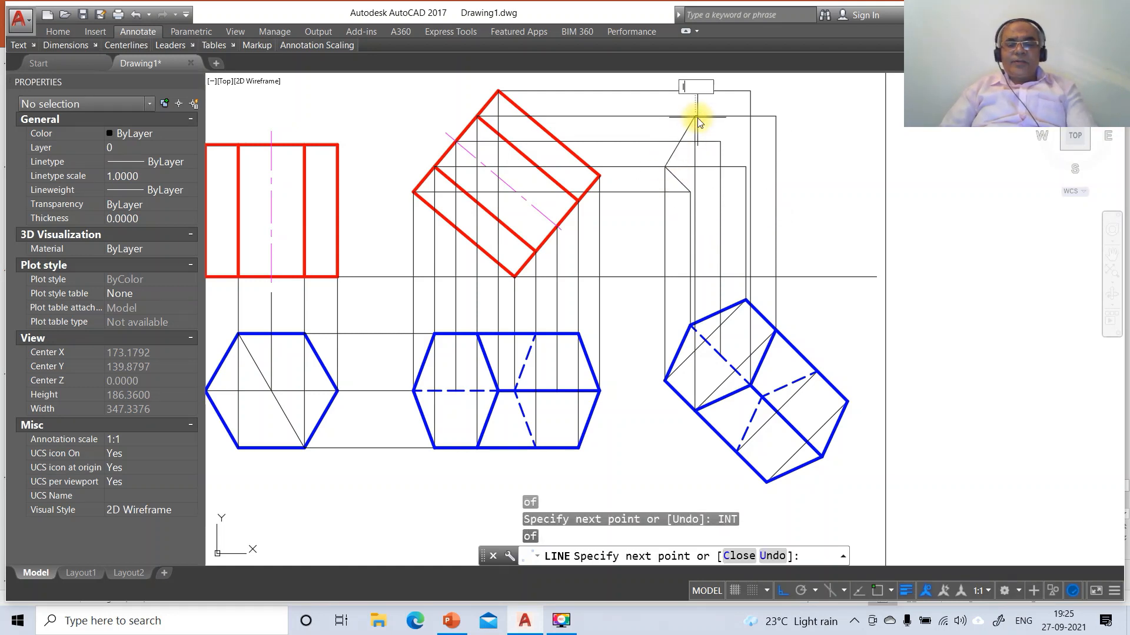
text(INT)
key(Return)
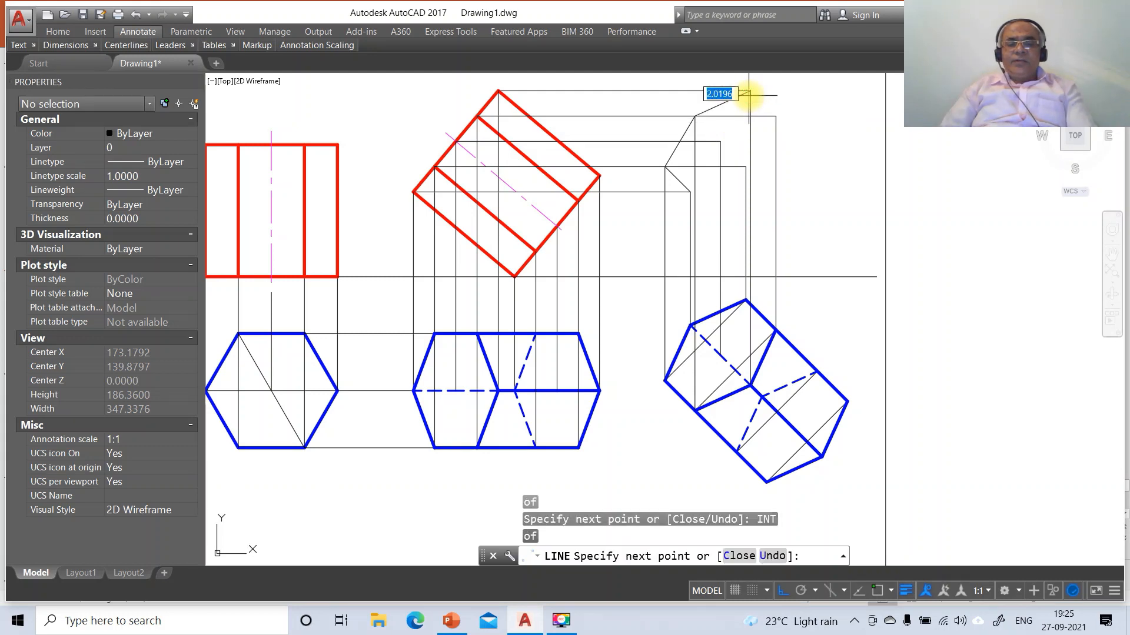
text(INT)
key(Return)
click(774, 116)
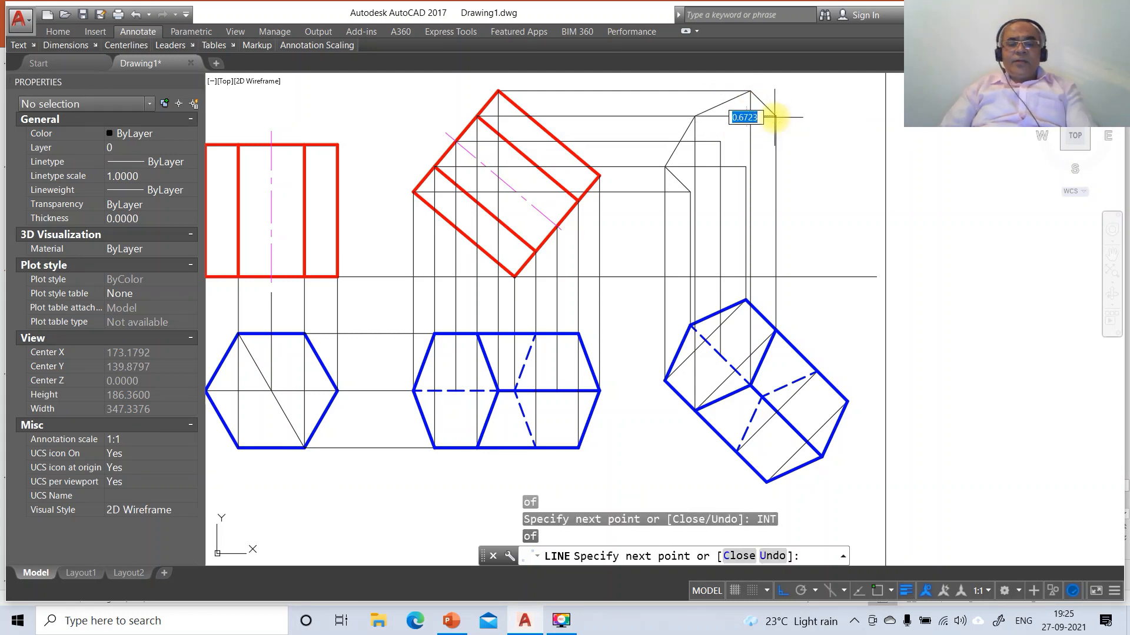
text(T)
key(Return)
click(745, 167)
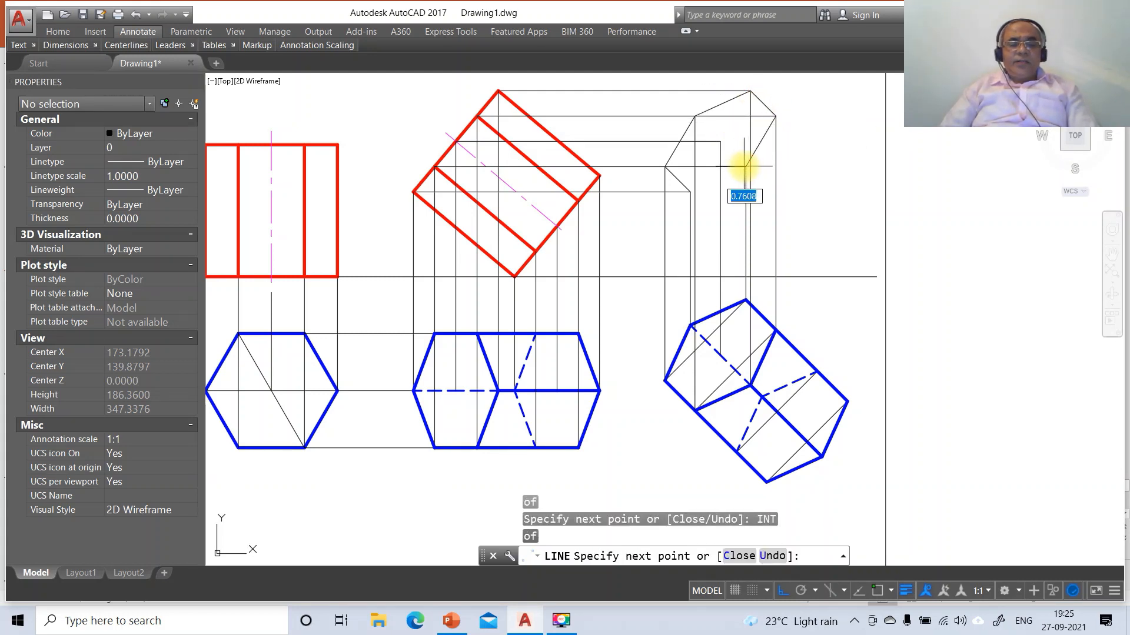
key(Return)
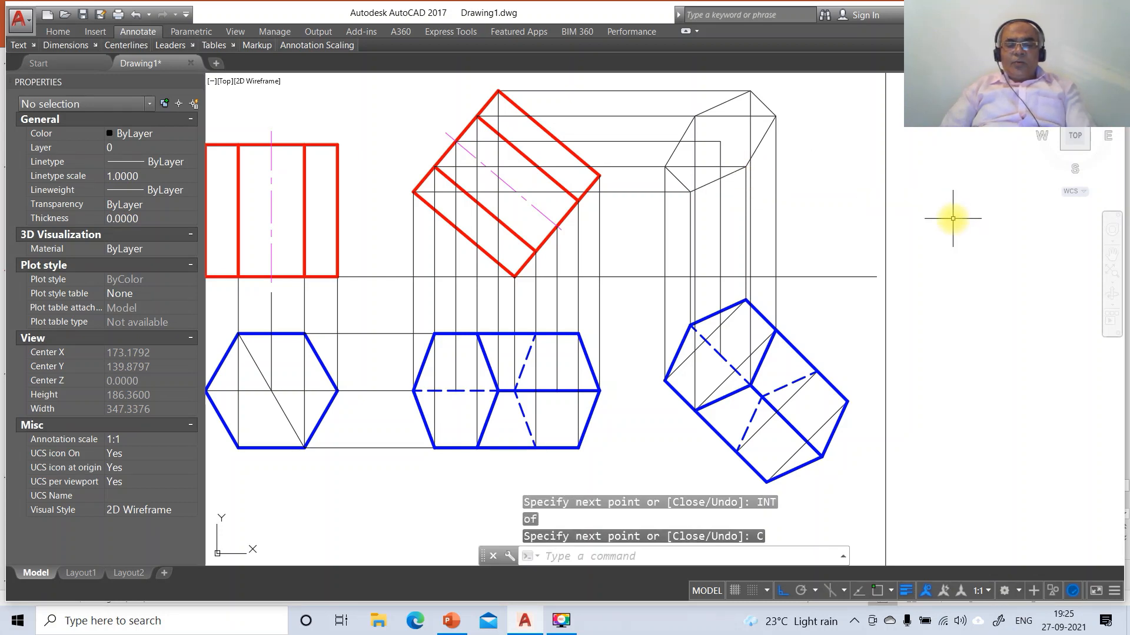
- Draw a vertical projector from the rotated top view's inner vertex, where the dashed edges meet, perpendicular to the horizontal reference line
text(l)
key(Return)
text(INT)
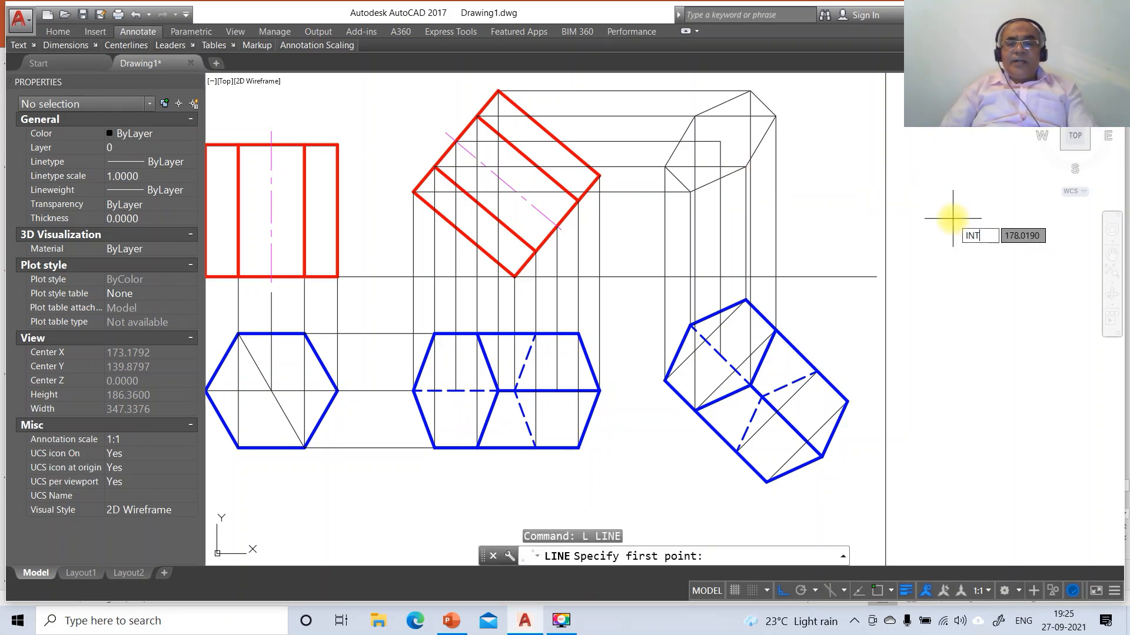
key(Return)
click(763, 397)
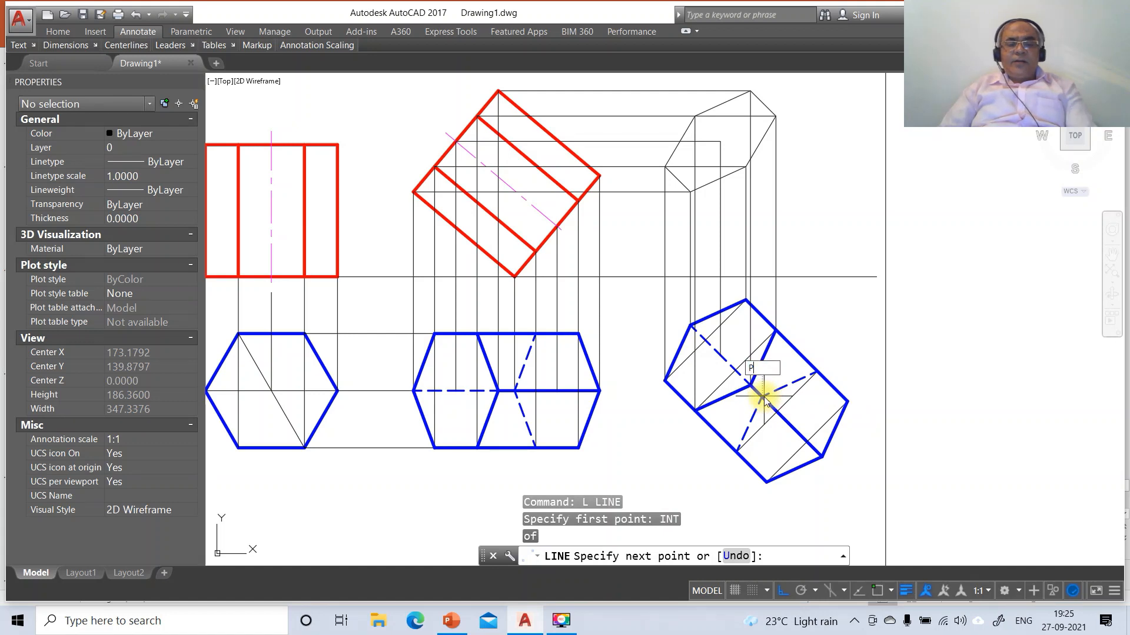
key(Return)
click(778, 276)
key(Return)
- Draw a horizontal projector rightward from the lower end of the tilted front view's lower inner edge, extending past the rotated top view
key(Return)
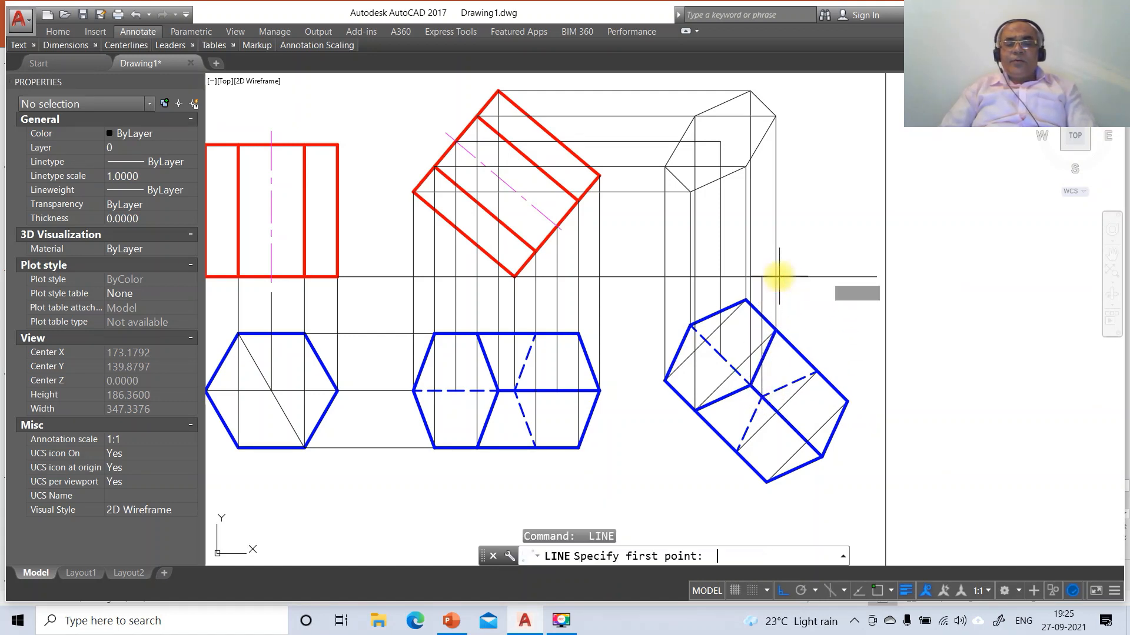
text(INT)
key(Return)
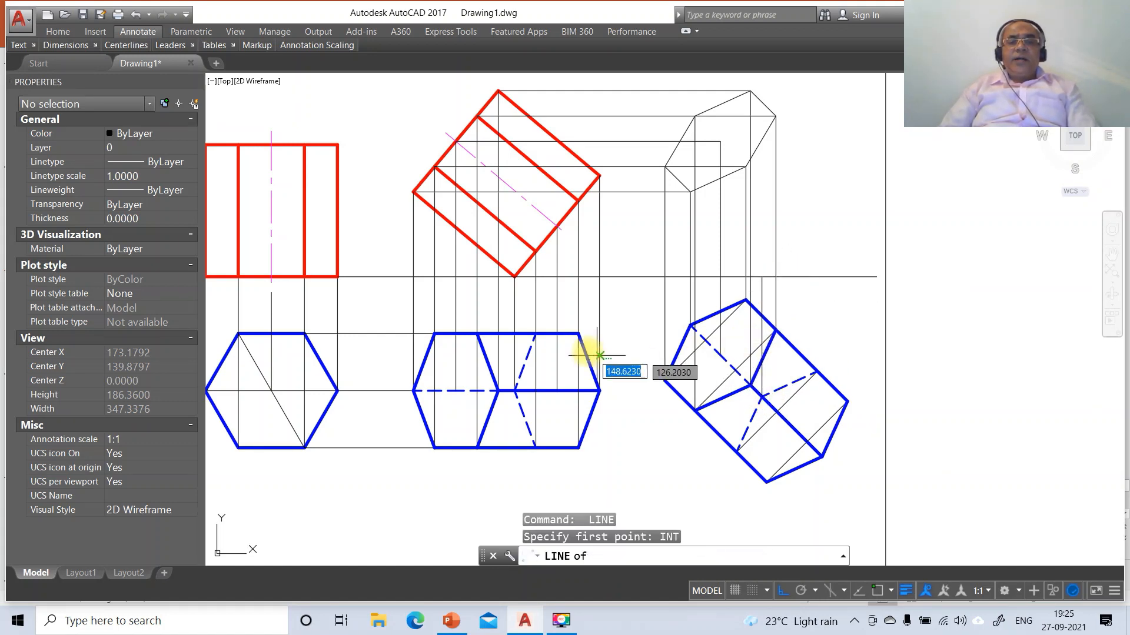
click(535, 252)
click(902, 294)
key(Return)
- Draw a vertical projector from the dashed edge's end on the rotated top view's lower-left side, perpendicular to the new horizontal projector
key(Return)
text(IN)
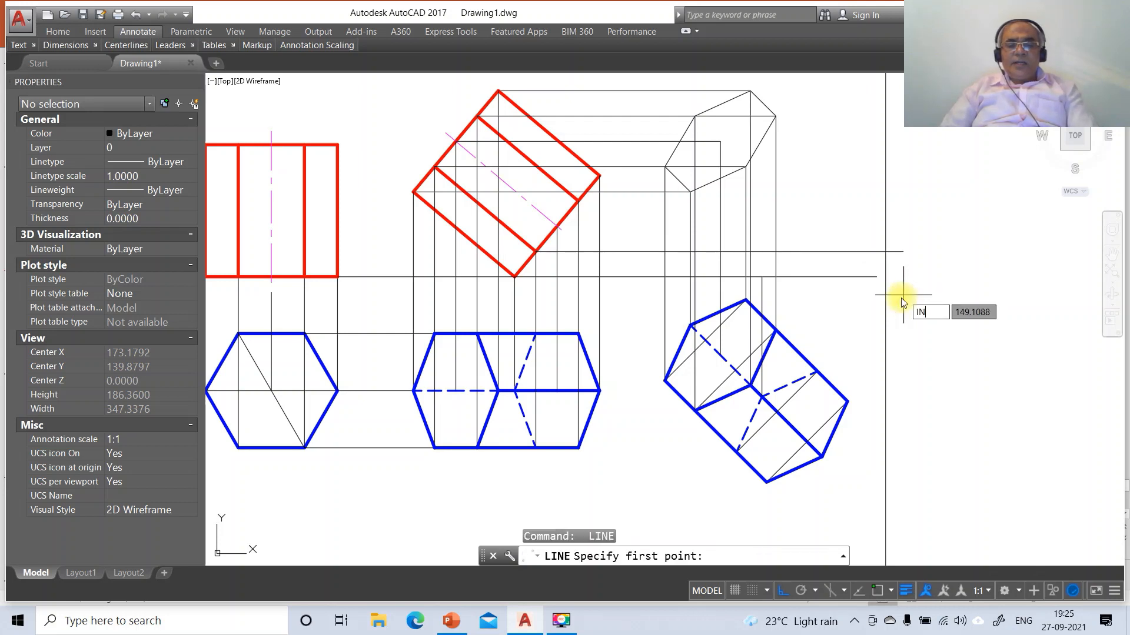
text(T)
key(Return)
click(736, 452)
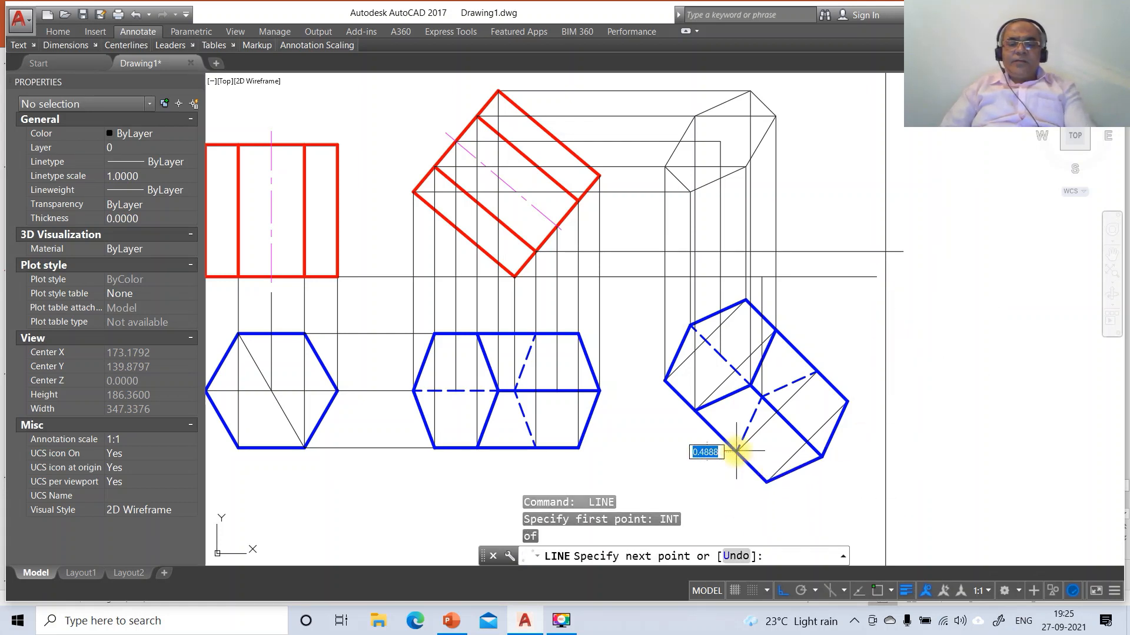
text(PER)
key(Return)
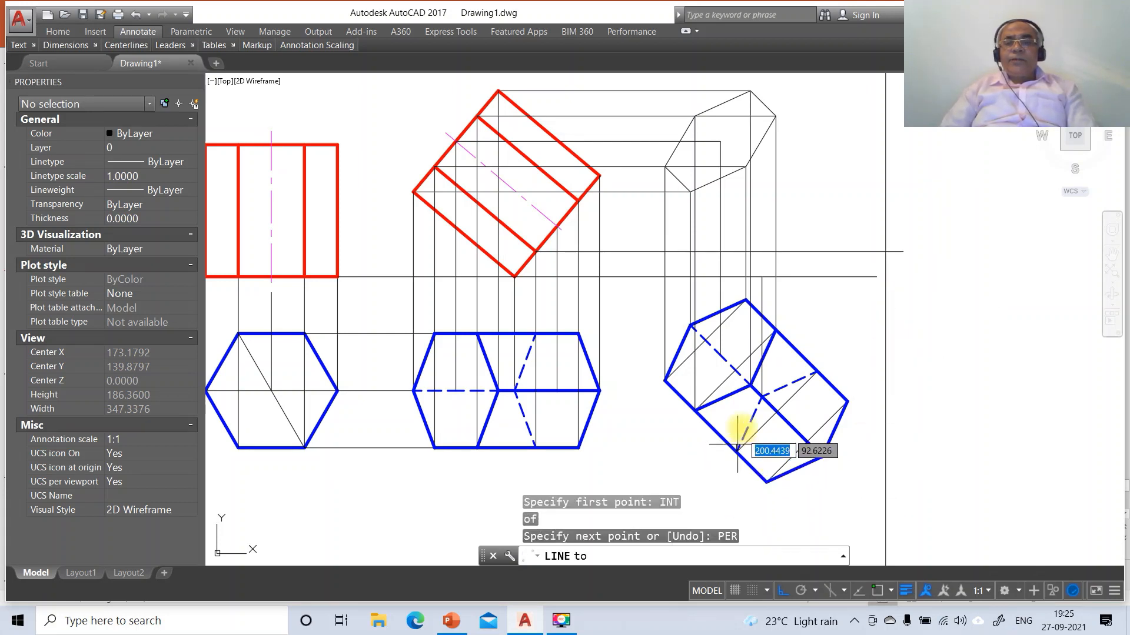
click(747, 255)
key(Return)
- Draw a vertical projector from the dashed edge's end on the rotated top view's upper-right side, perpendicular to the same horizontal projector
key(Return)
text(INT)
key(Return)
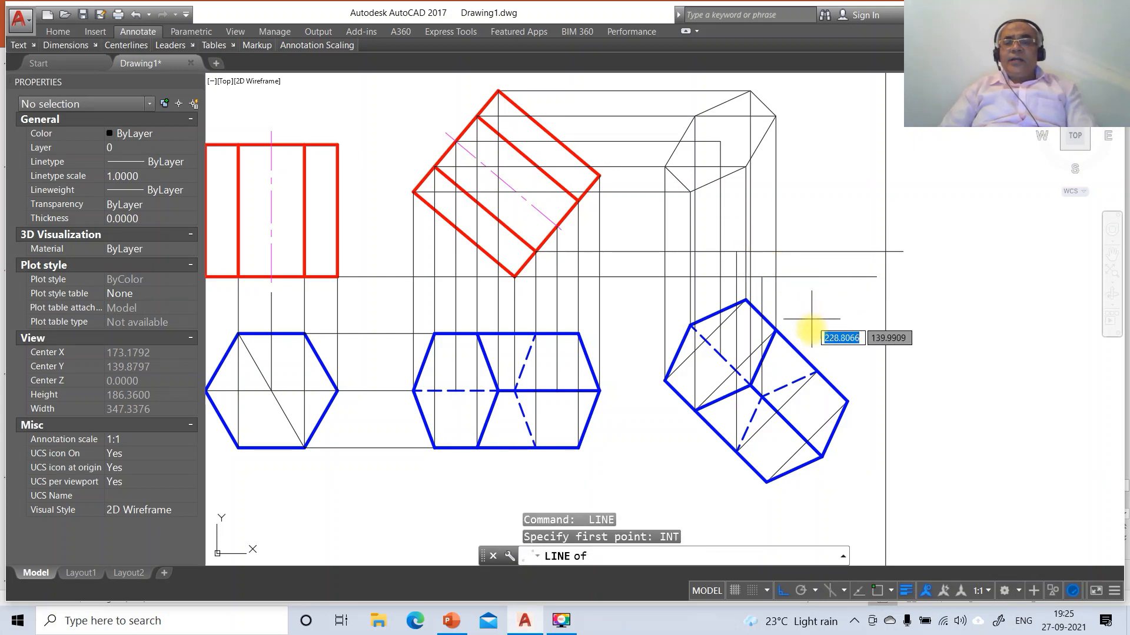
click(815, 370)
text(PE)
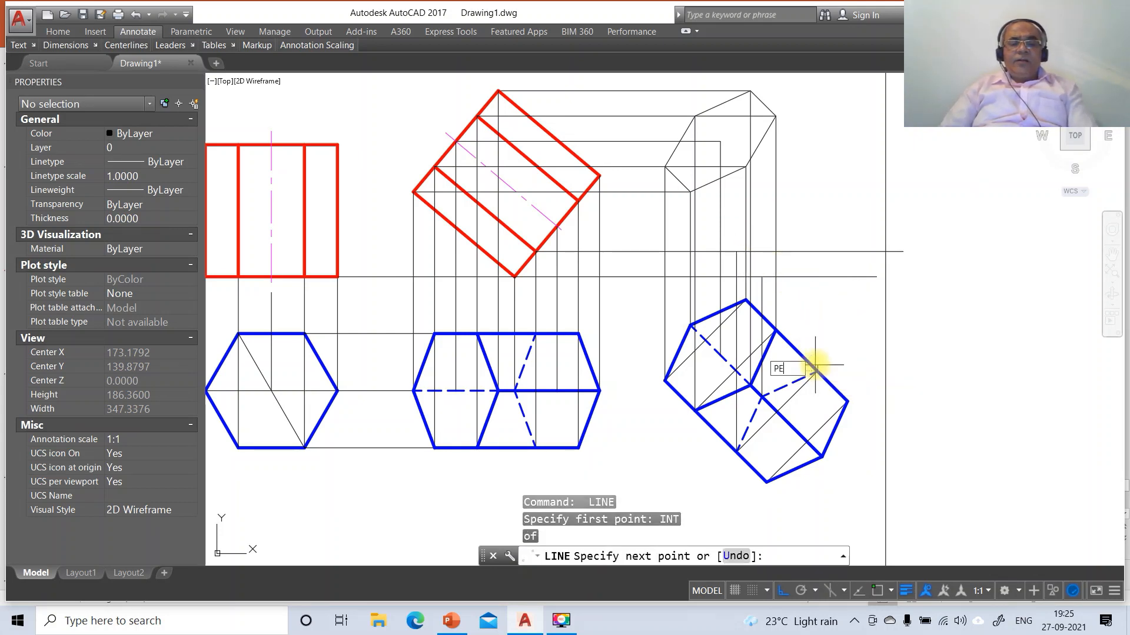
text(R)
key(Return)
click(827, 251)
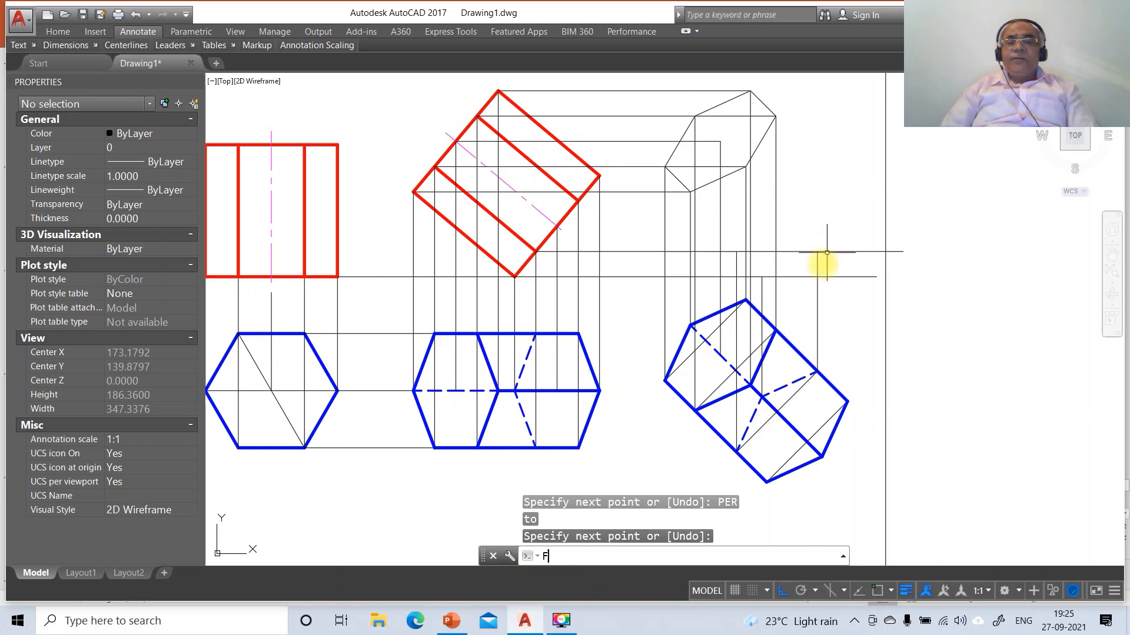
- Fillet the lower inner edge's horizontal projector and the upper-right dashed vertex's vertical projector into a sharp corner
text(F)
key(Return)
click(804, 252)
click(816, 261)
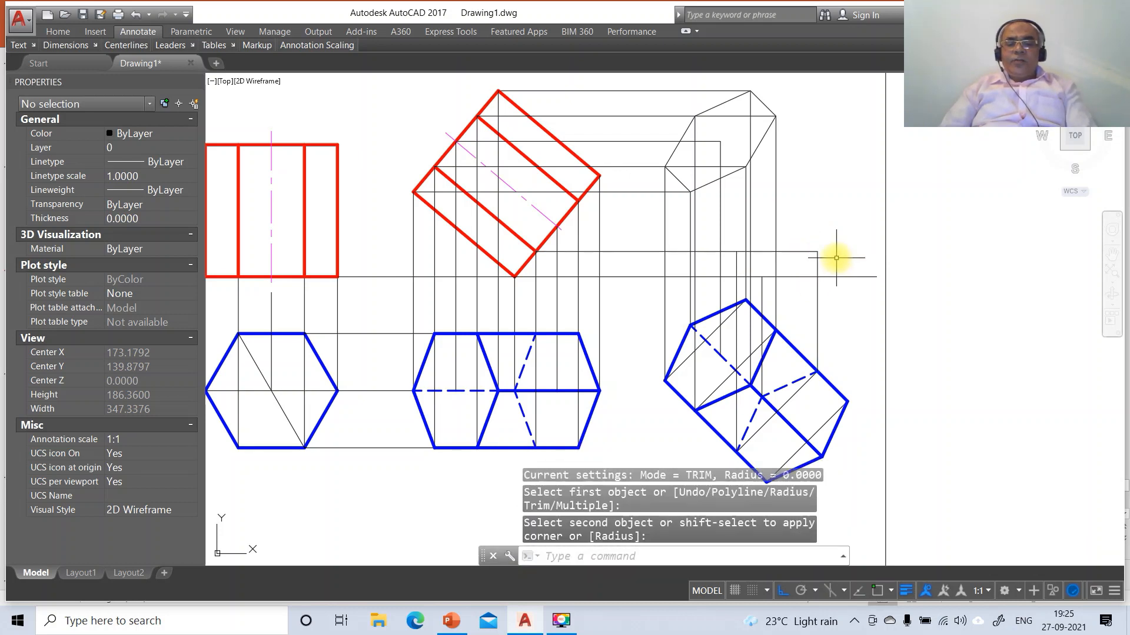
- Draw a horizontal projector rightward from where the tilted front view's centerline crosses its lower-right end, extending past the rotated top view
text(L)
key(Return)
text(INT)
key(Return)
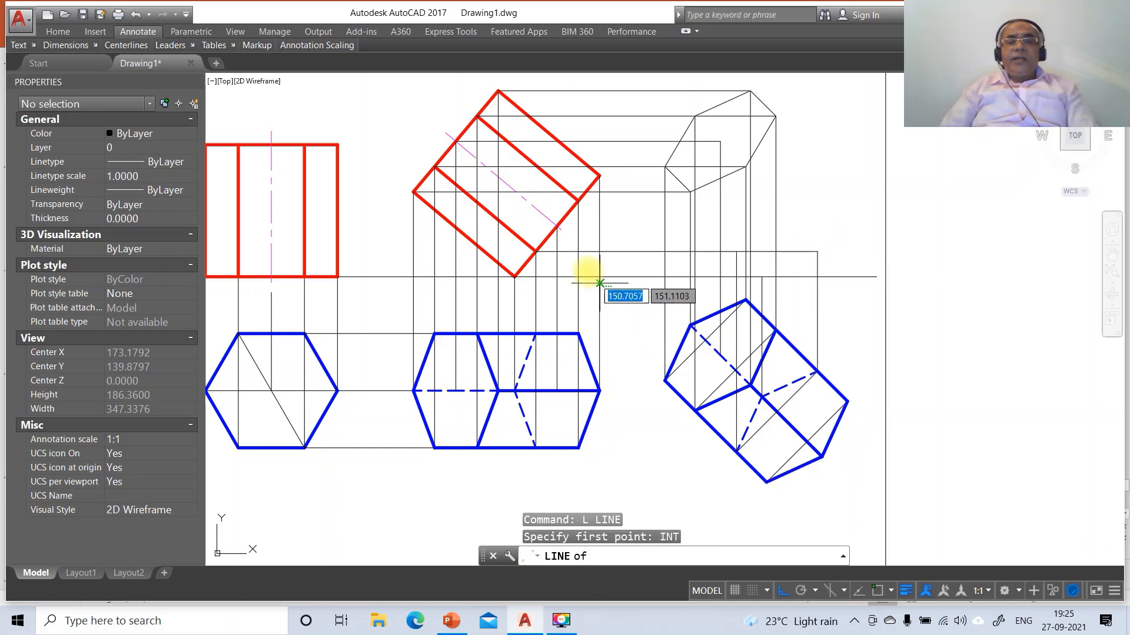
click(556, 226)
click(883, 263)
key(Return)
- Draw a vertical projector from the thin line's endpoint on the rotated top view's solid middle edge, perpendicular to the centerline's horizontal projector
key(Return)
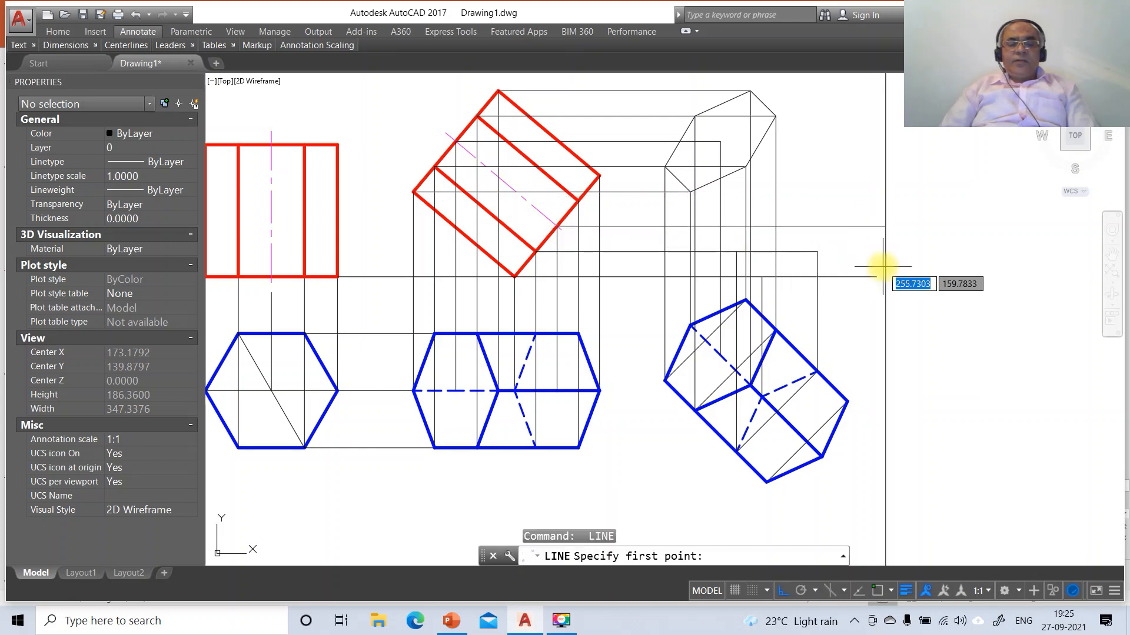
text(END)
key(Return)
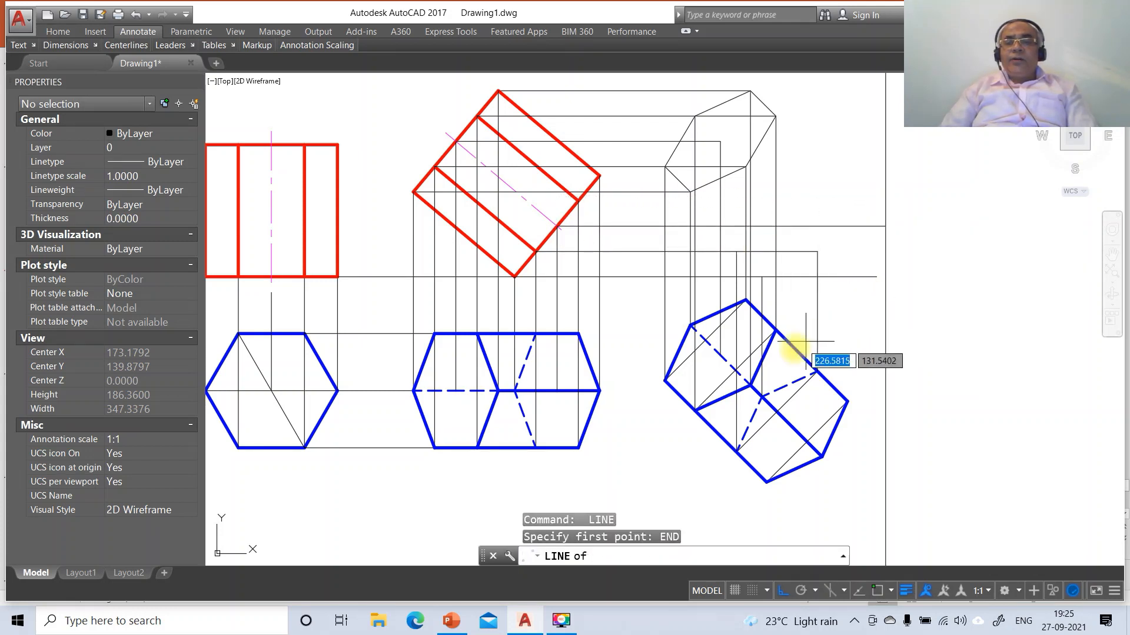
click(762, 427)
text(P)
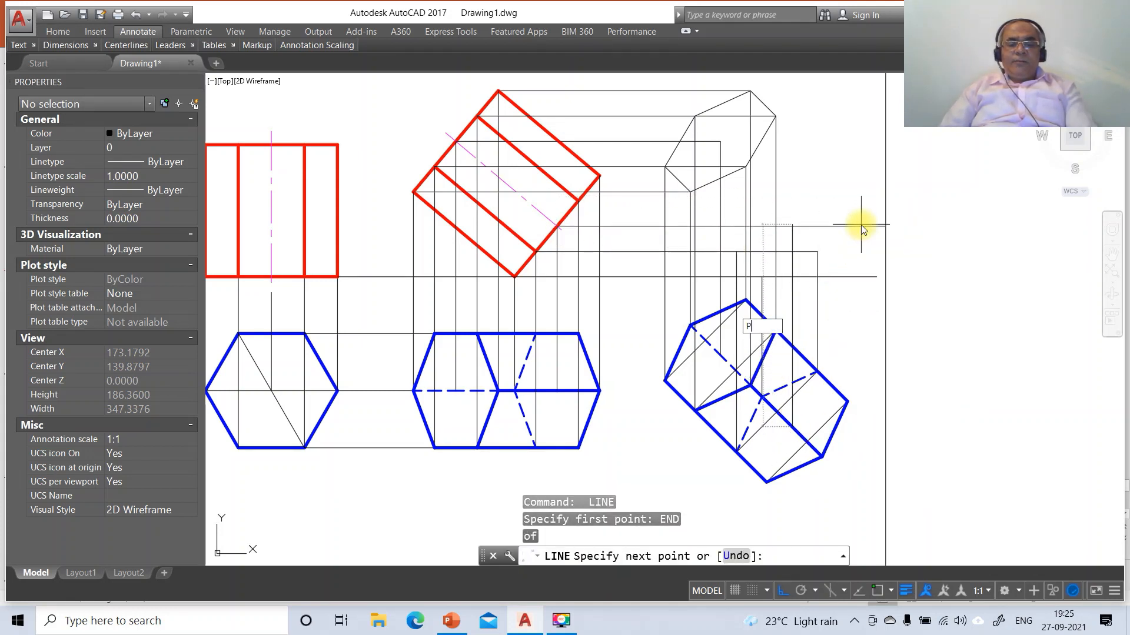
text(ER)
key(Return)
click(847, 226)
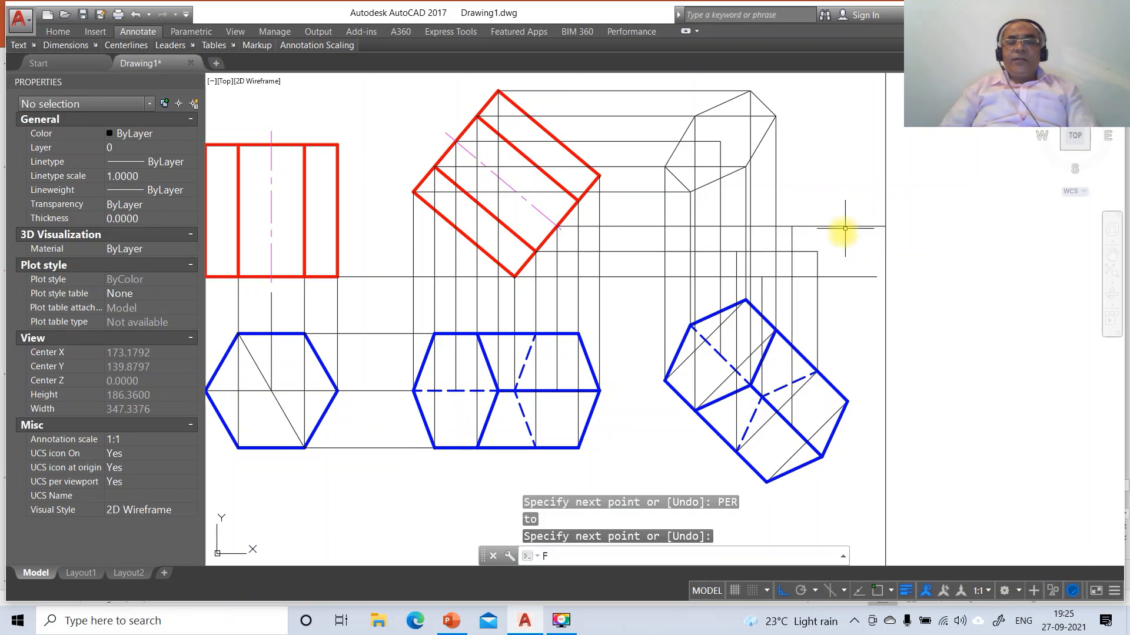
- Fillet the centerline's horizontal projector and the middle edge point's vertical projector into a sharp corner
key(Return)
click(786, 227)
click(794, 240)
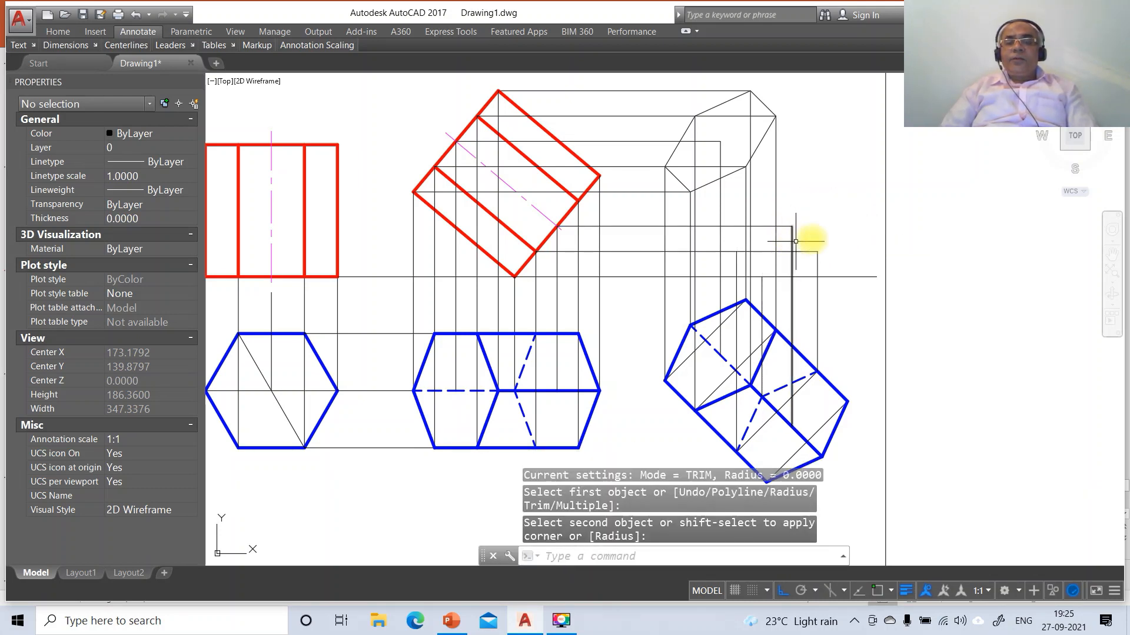
- Draw a horizontal projector rightward from the lower end of the tilted front view's upper inner edge, extending past the rotated top view
text(l)
key(Return)
text(INT)
key(Return)
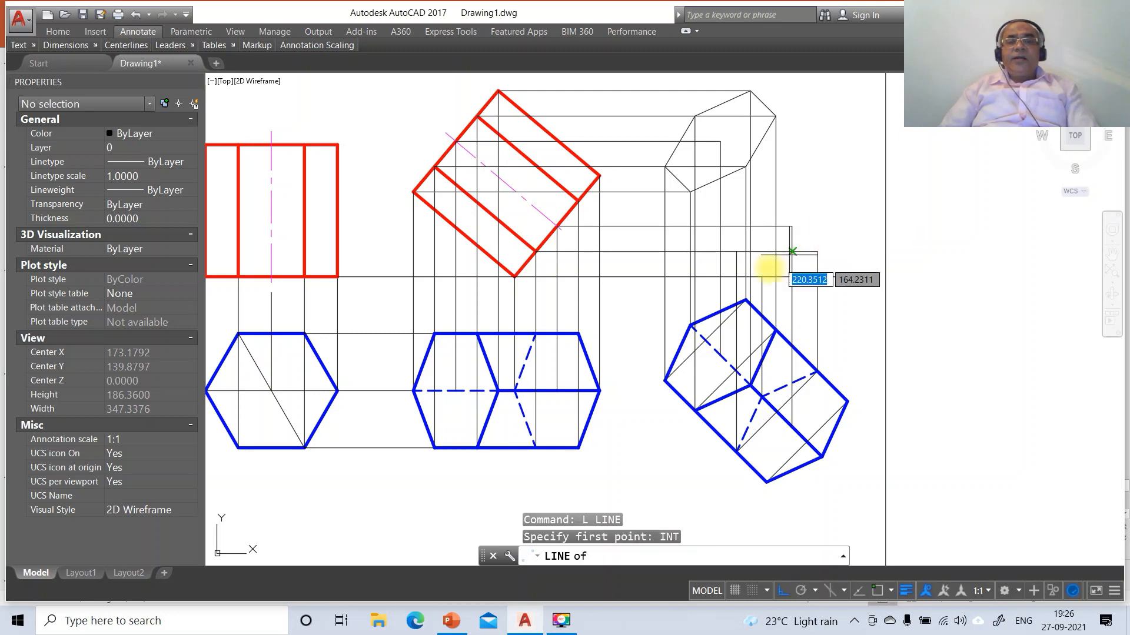
click(578, 200)
click(895, 253)
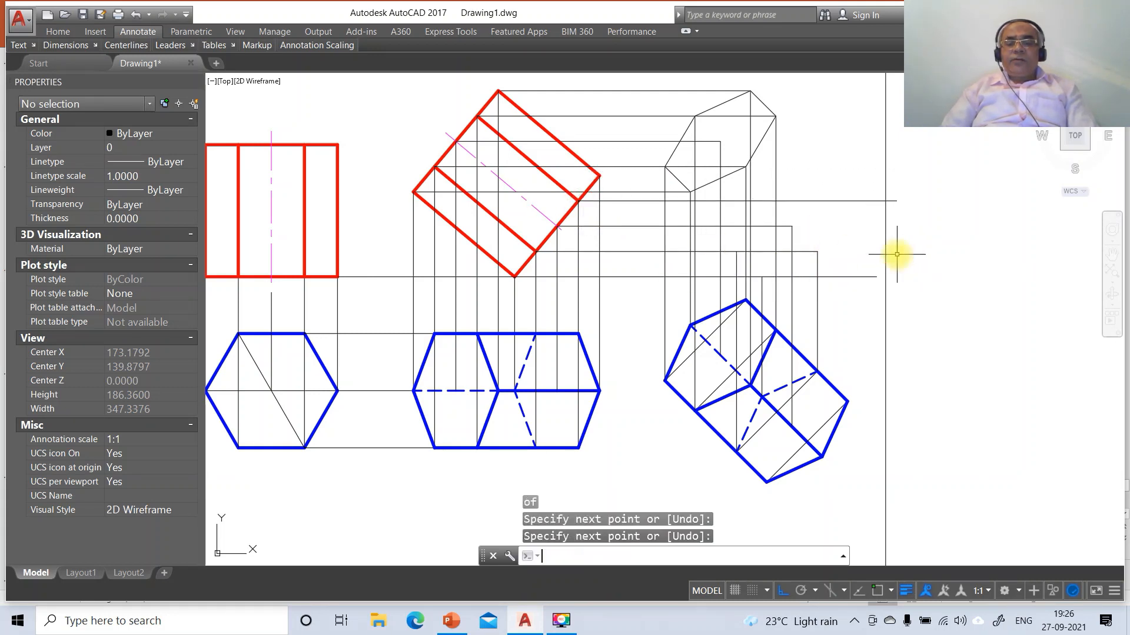
- Draw a vertical projector from the tilted blue view's lowest corner perpendicular to the long unfinished horizontal projector above
key(Return)
key(Return)
key(Return)
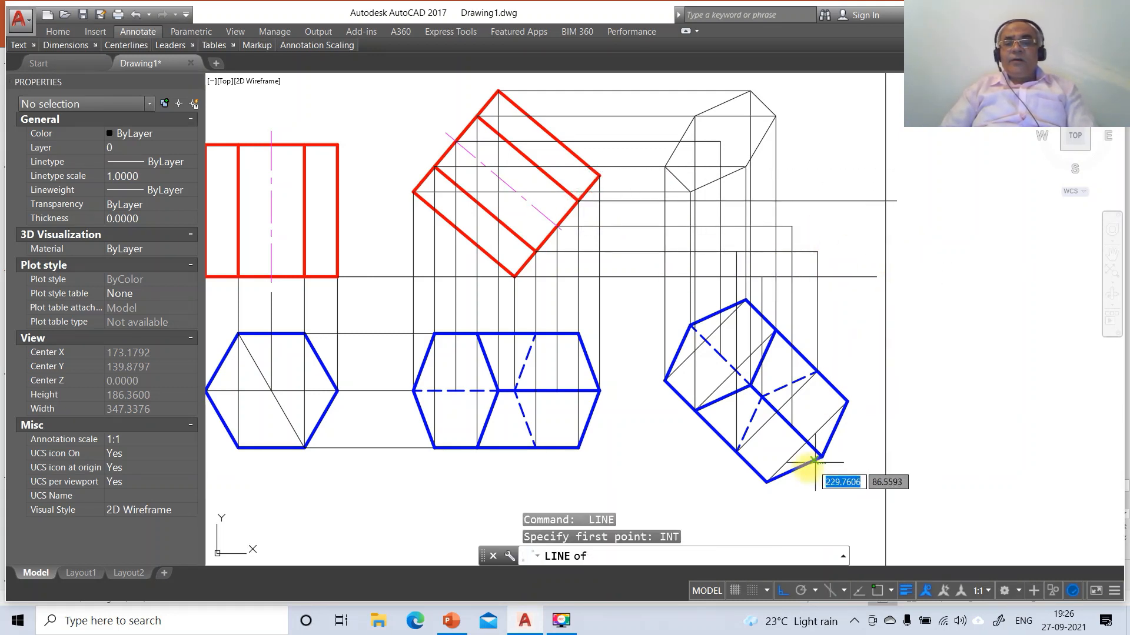
click(766, 481)
key(Return)
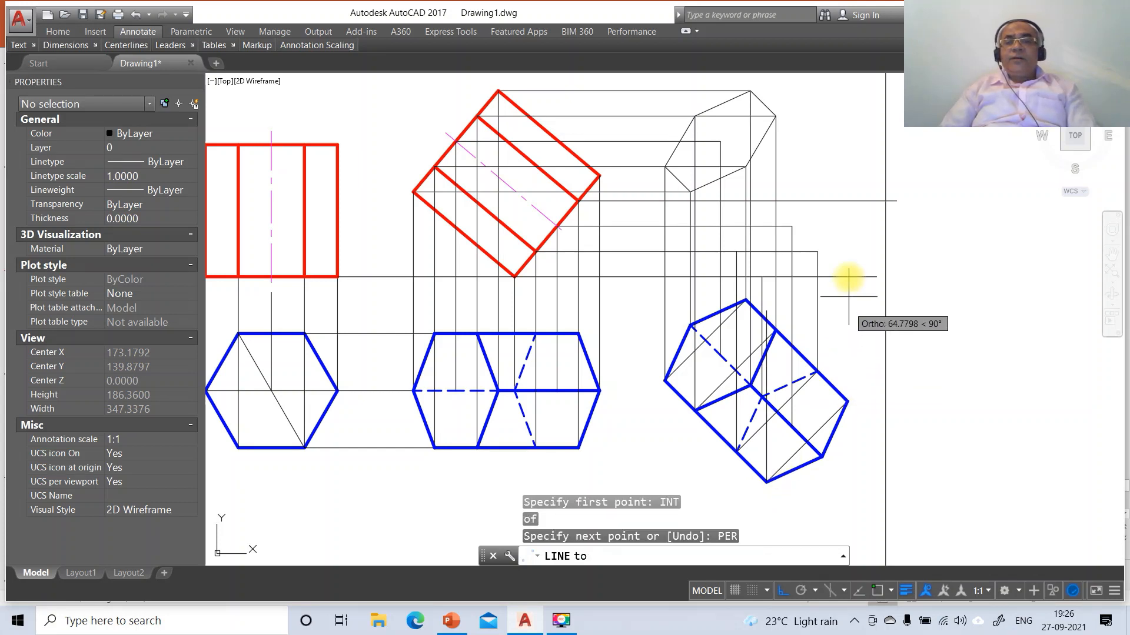
click(847, 186)
key(Return)
- Draw a vertical projector from the tilted blue view's rightmost corner perpendicular to the same long horizontal projector
key(Return)
text(INT)
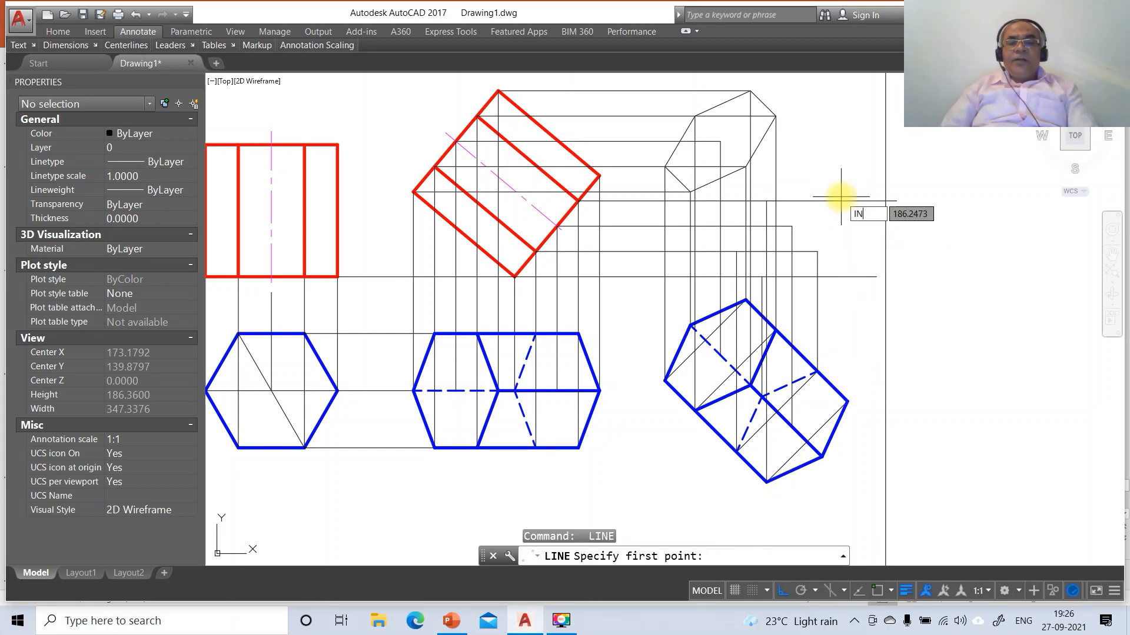
key(Return)
click(846, 402)
text(PER)
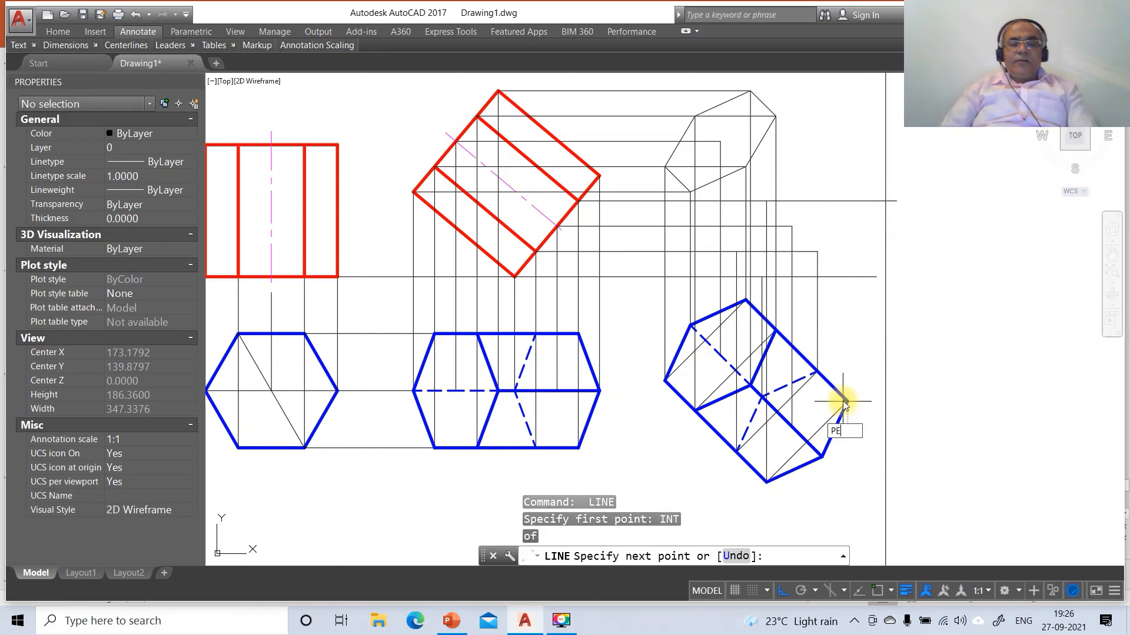
key(Return)
click(861, 195)
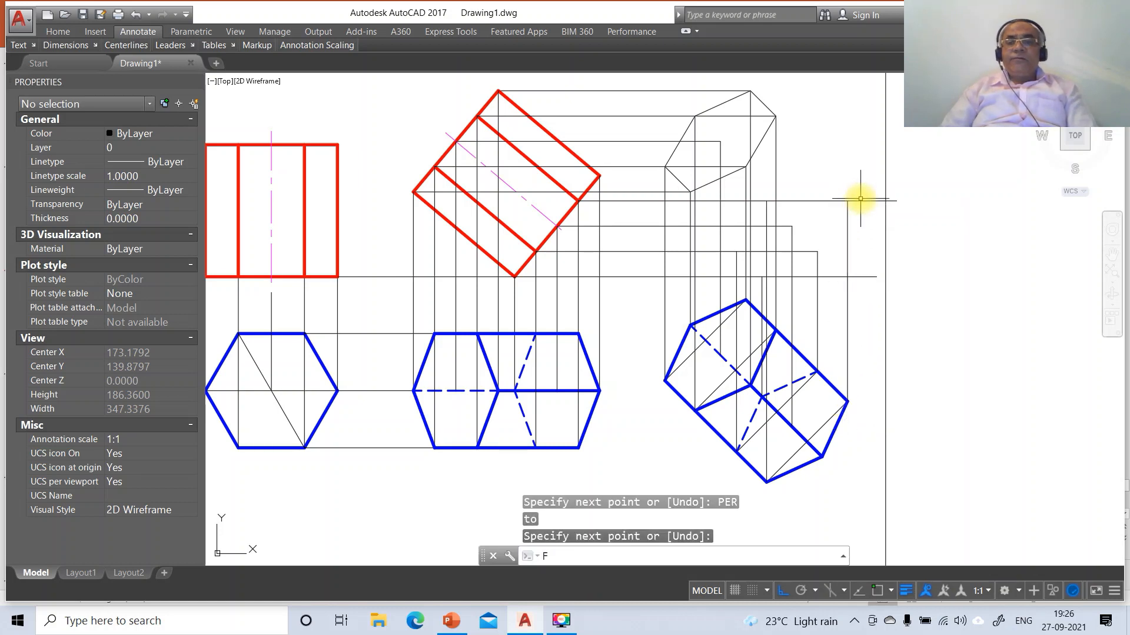
key(Return)
- Fillet the long horizontal projector with the rightmost vertical projector to form a sharp corner
text(F)
key(Return)
click(849, 201)
click(847, 229)
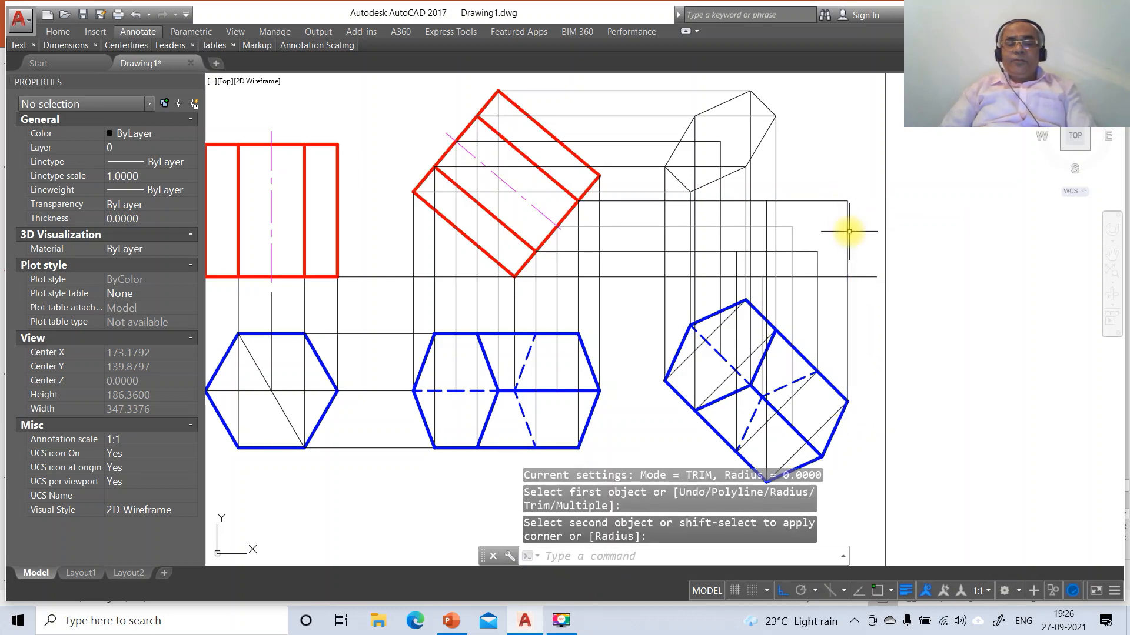
- Draw a horizontal projector from the inclined red view's rightmost corner out past the tilted blue view
text(L)
key(Return)
text(INT)
key(Return)
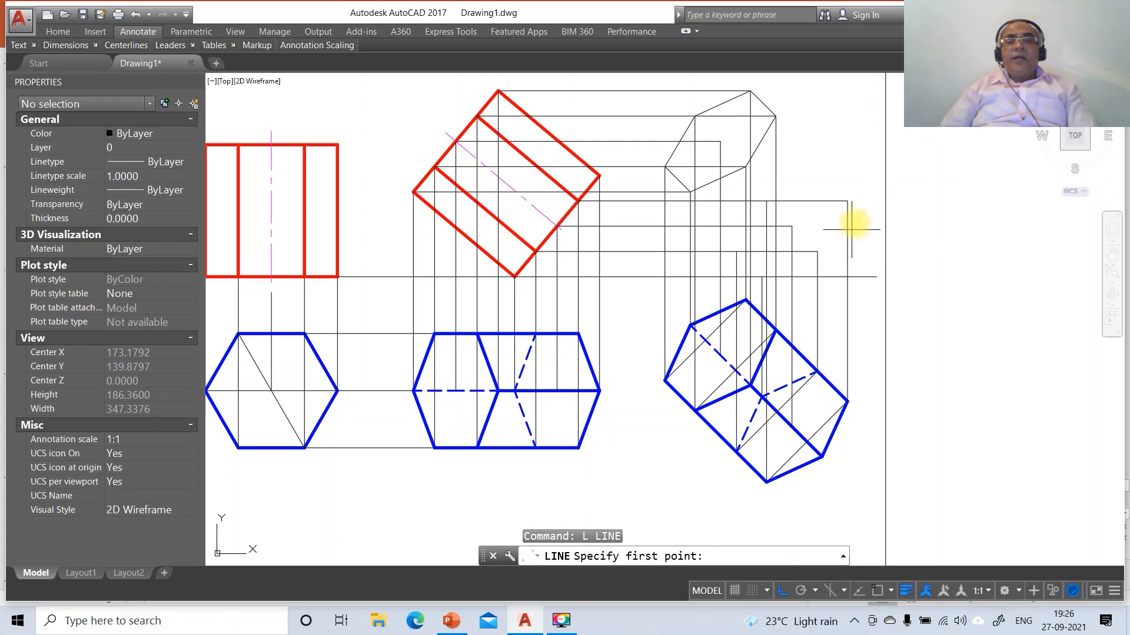
click(599, 175)
click(925, 227)
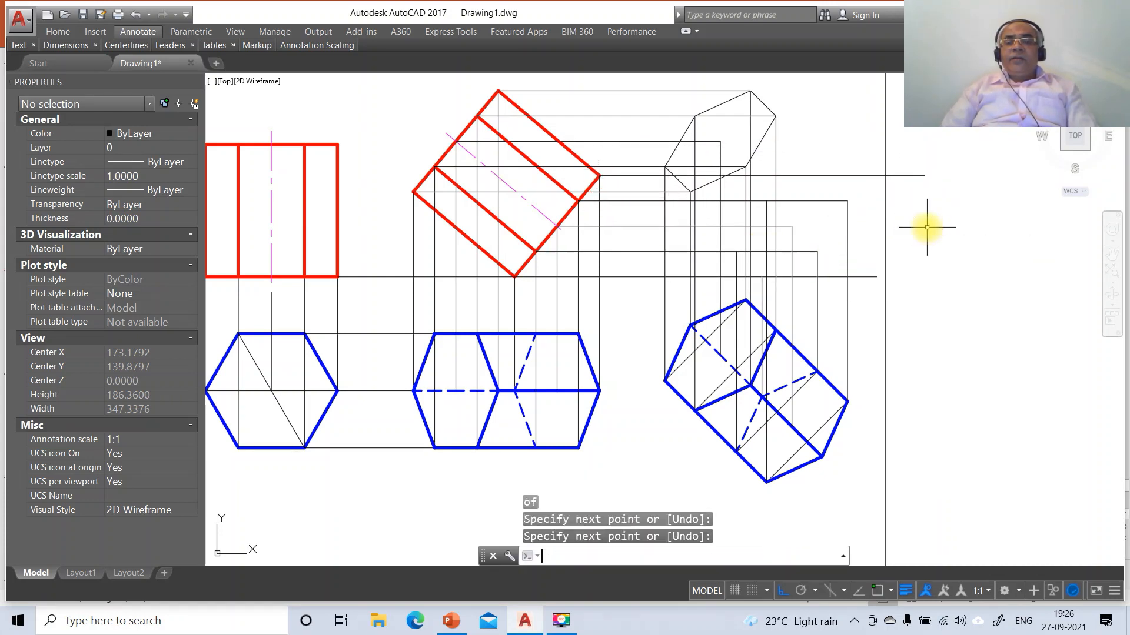
key(Return)
- Draw a vertical projector from the tilted blue view's lower-right corner perpendicular to the projector from the red view's rightmost corner
key(Return)
text(INT)
key(Return)
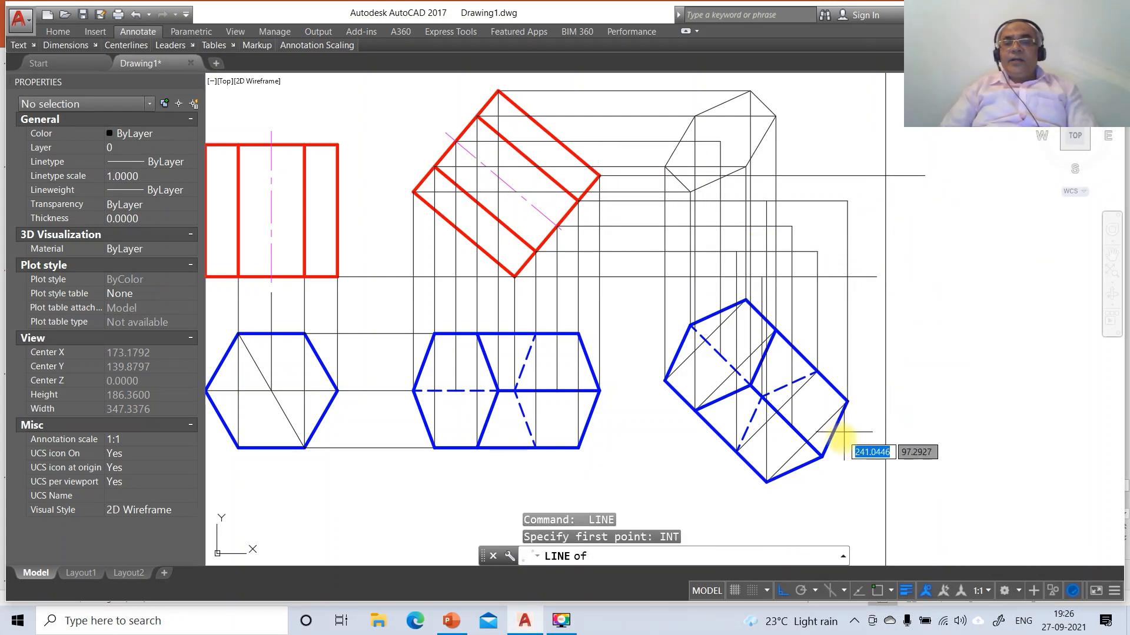
click(822, 457)
text(PER)
key(Return)
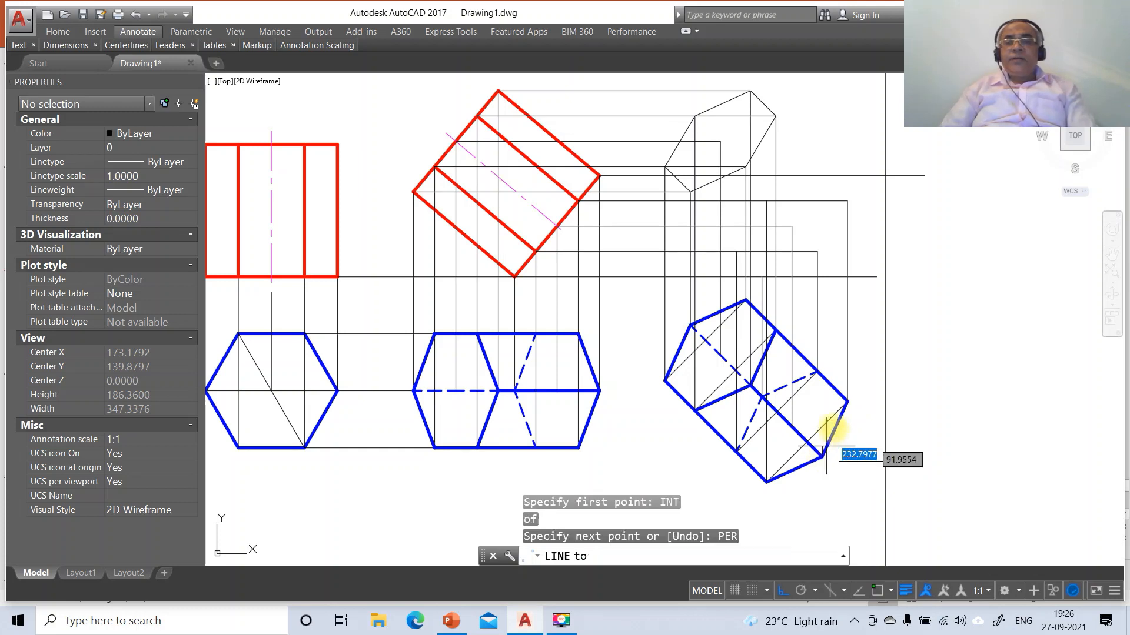
click(842, 175)
key(Return)
- Fillet the new vertical projector with the horizontal projector from the red view's rightmost corner into a sharp corner
text(f)
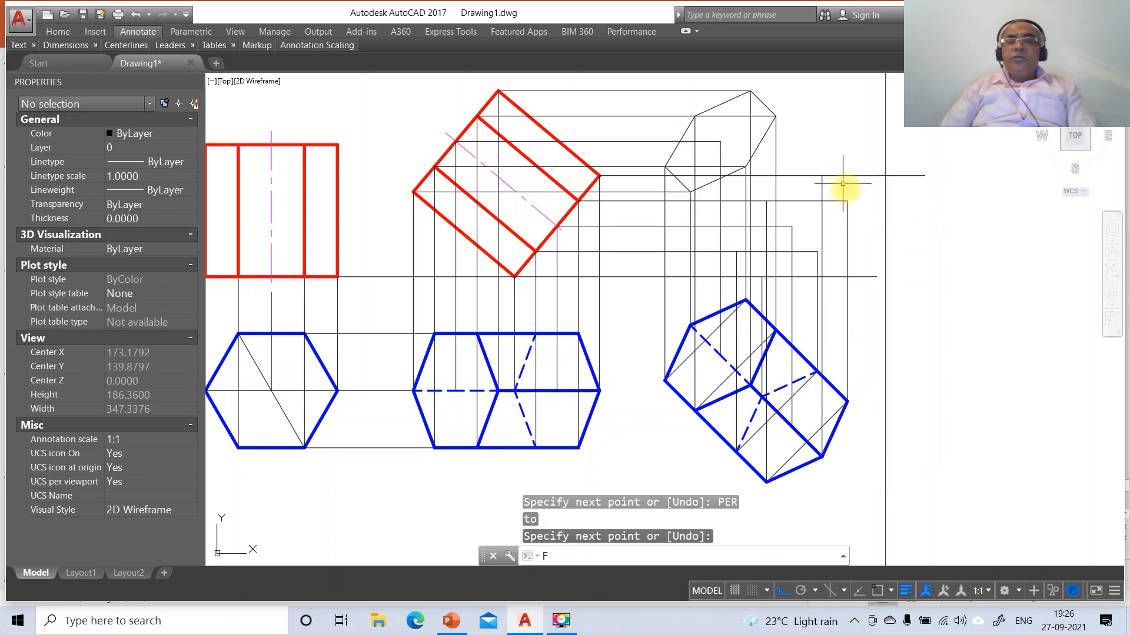
key(Return)
click(807, 176)
click(821, 184)
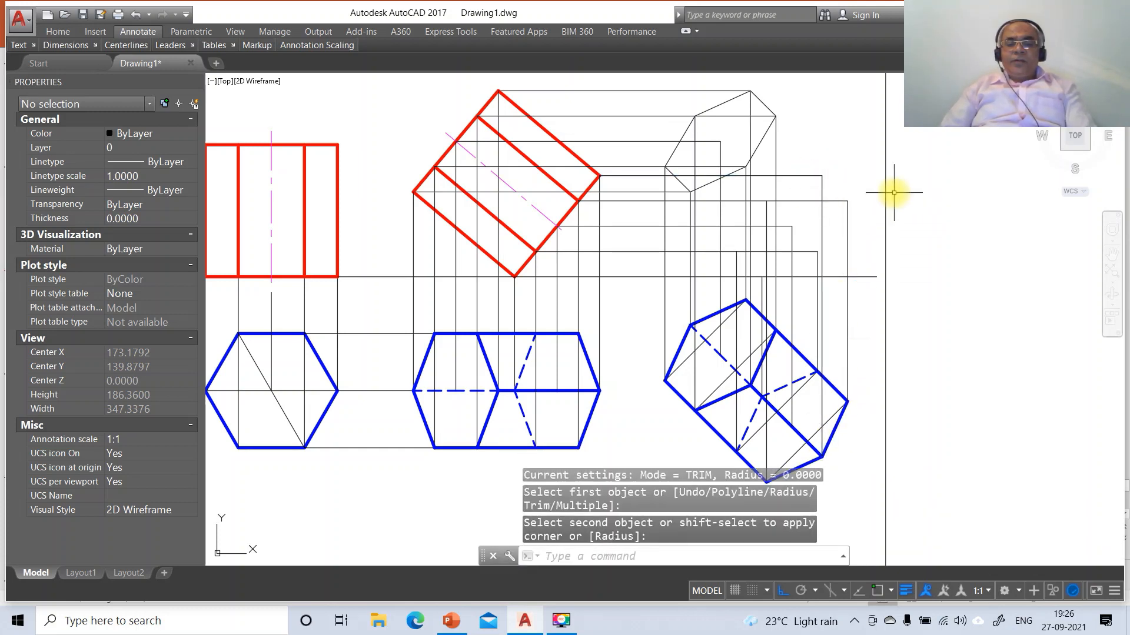
- Draw the lower hexagonal face's first two edges from its lowest projector intersection, going up through the left corner to the upper-left intersection
text(l)
key(Return)
text(INT)
key(Return)
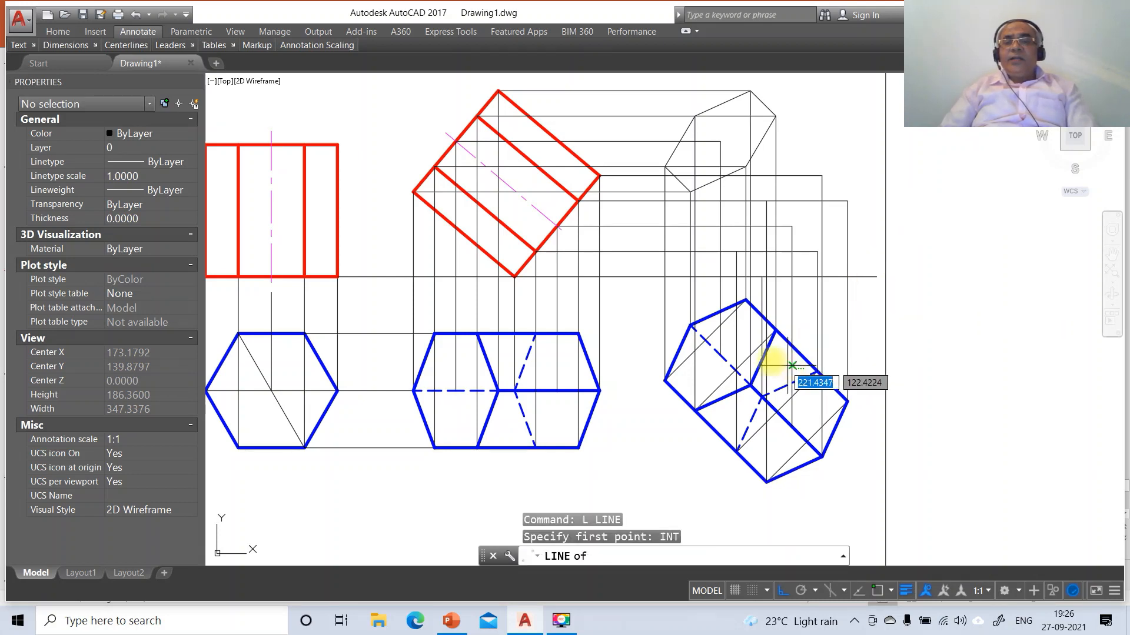
click(762, 277)
text(INT)
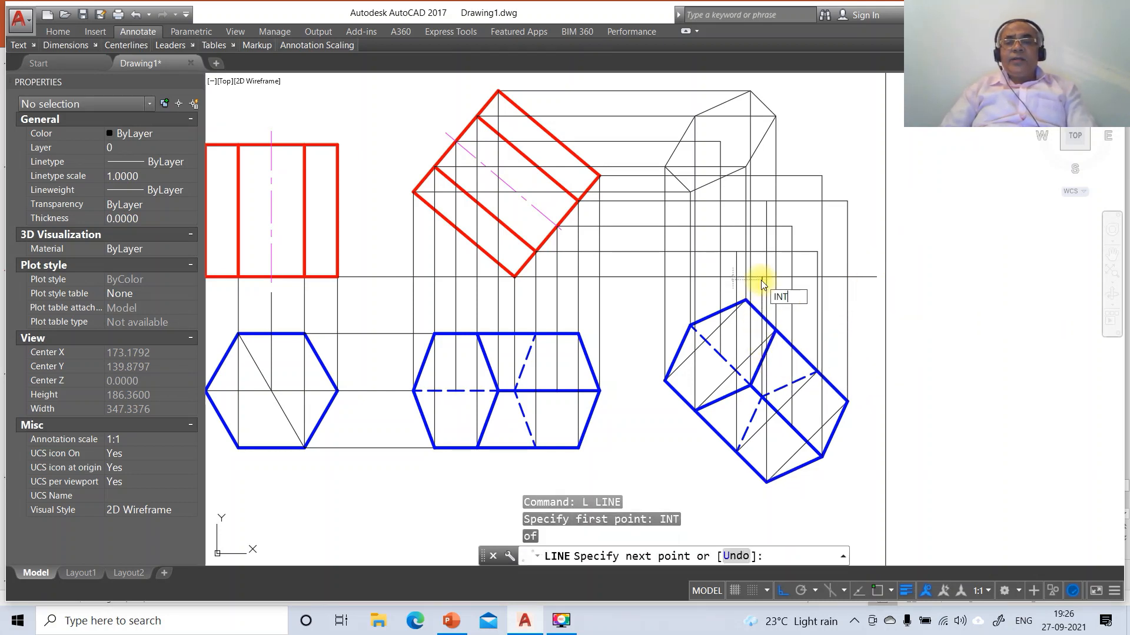
key(Return)
click(734, 252)
text(IN)
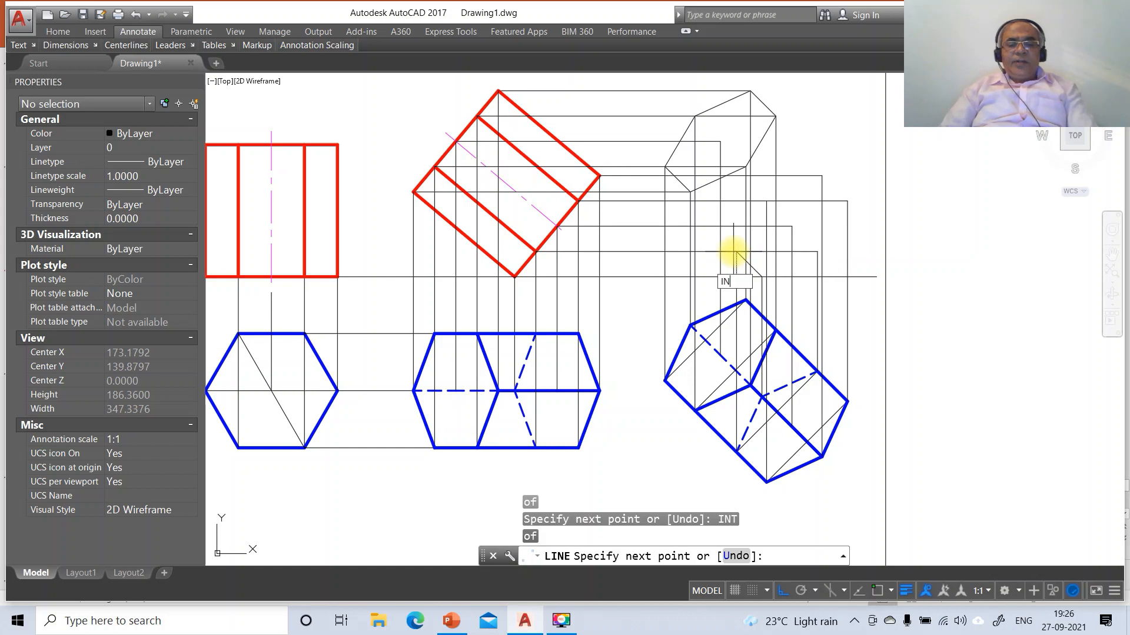
text(T)
key(Return)
click(766, 209)
click(766, 203)
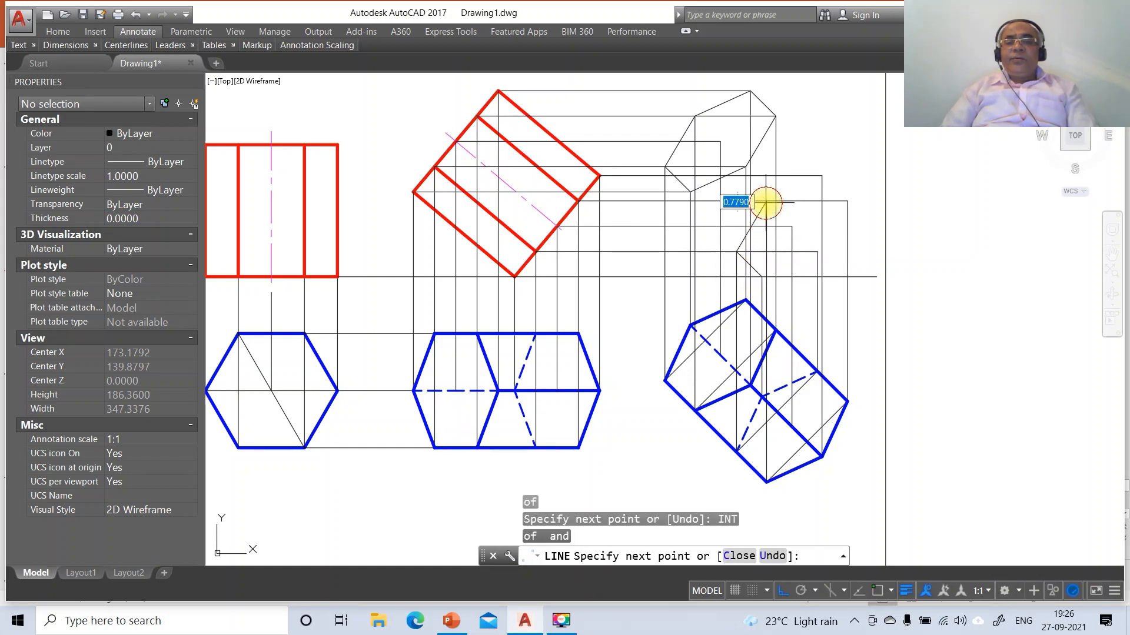
- Draw the lower hexagonal face's remaining four edges through the projector intersections, closing it at its lowest corner
text(INT)
key(Return)
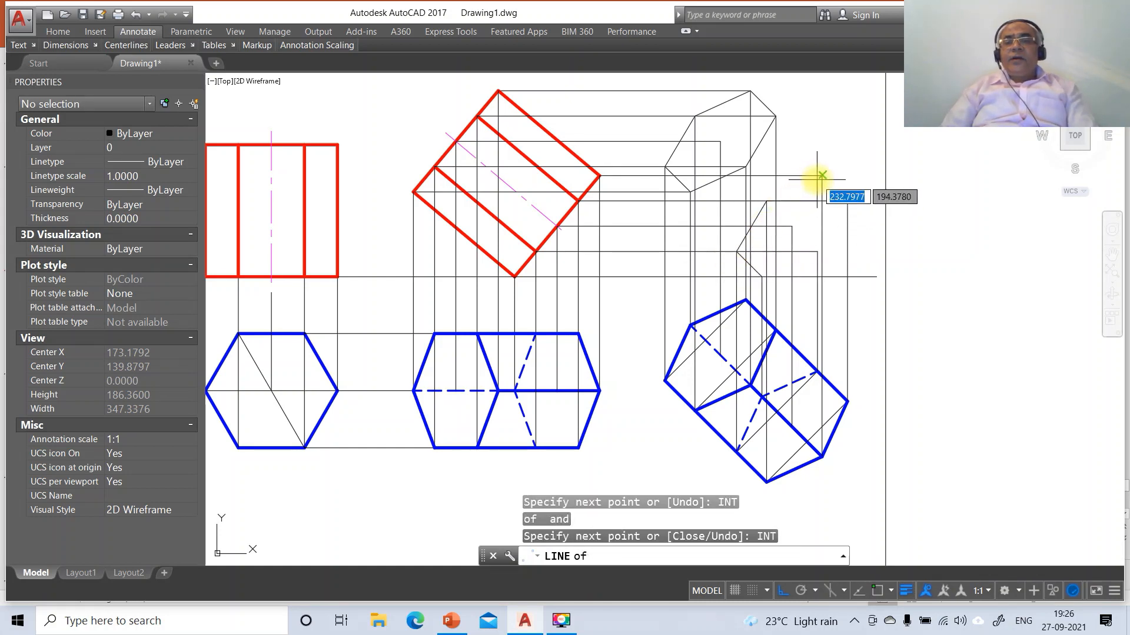
key(Return)
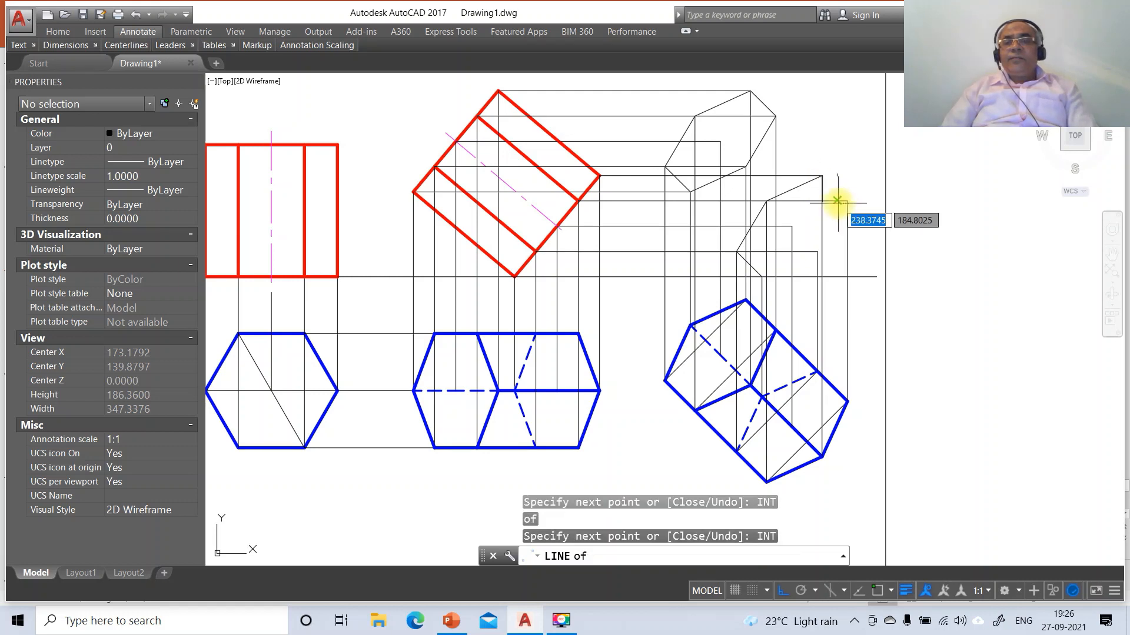
click(842, 204)
text(IN)
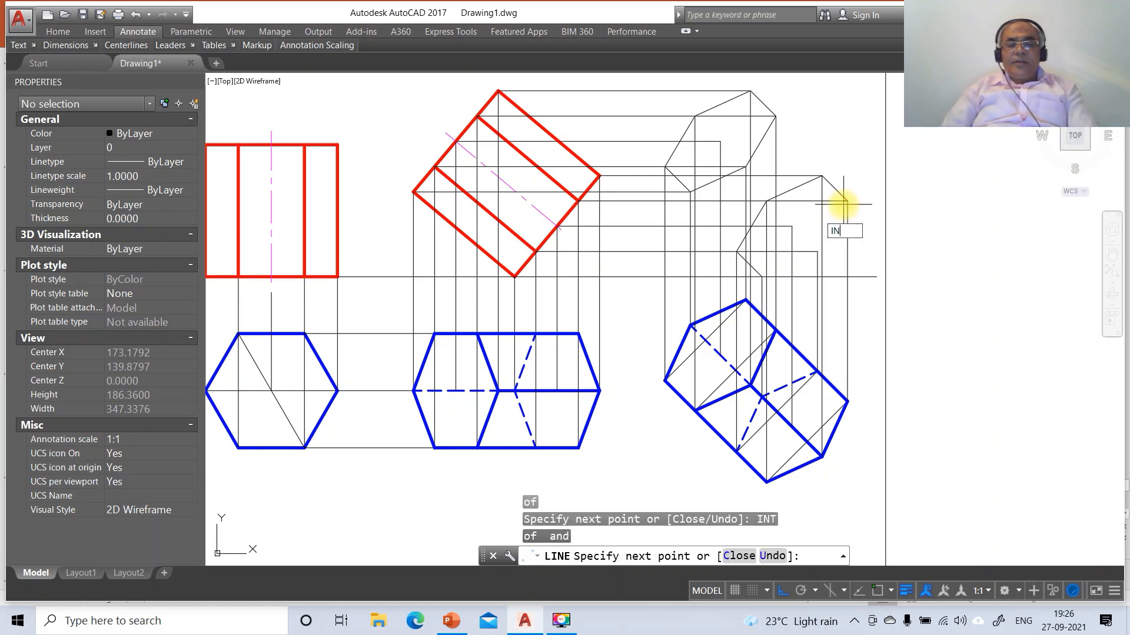
text(T)
key(Return)
click(815, 255)
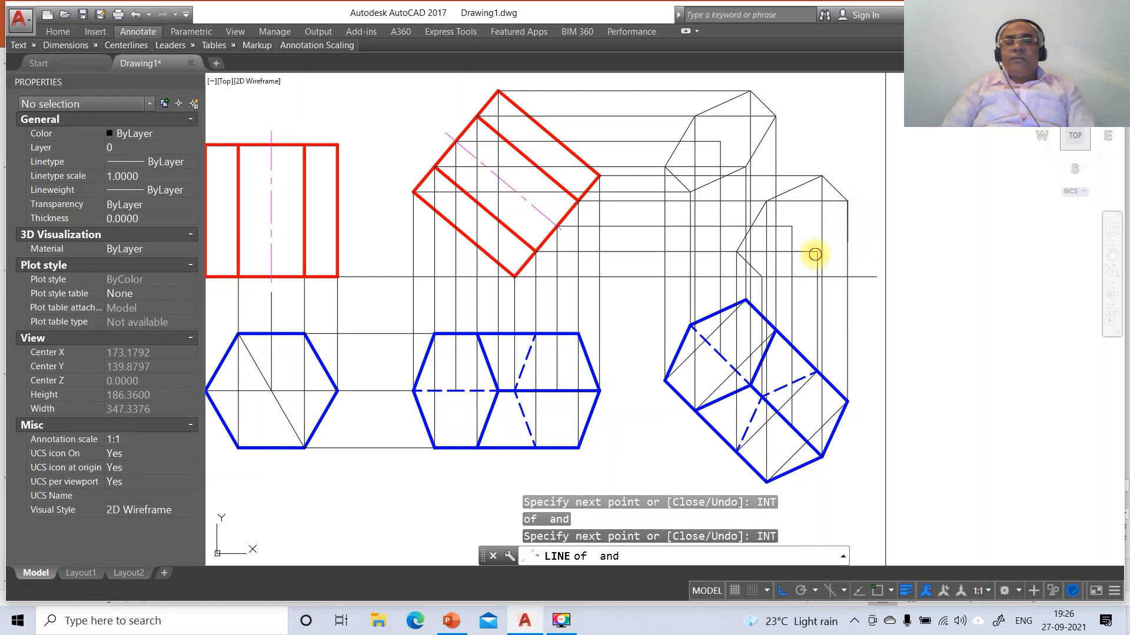
click(814, 254)
text(INT)
key(Return)
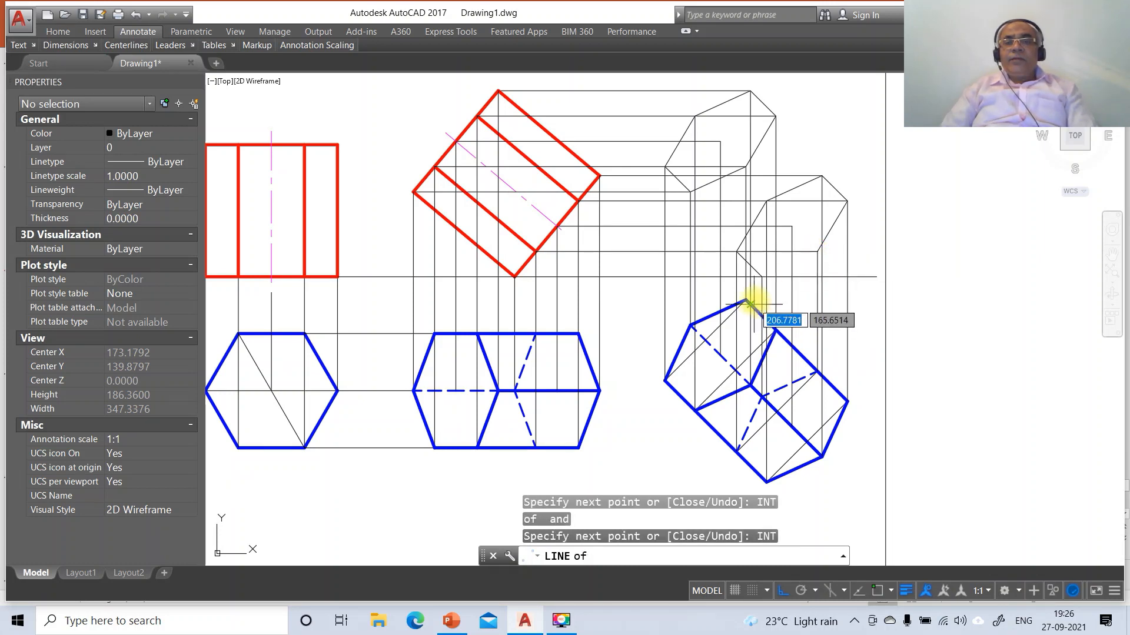
click(748, 290)
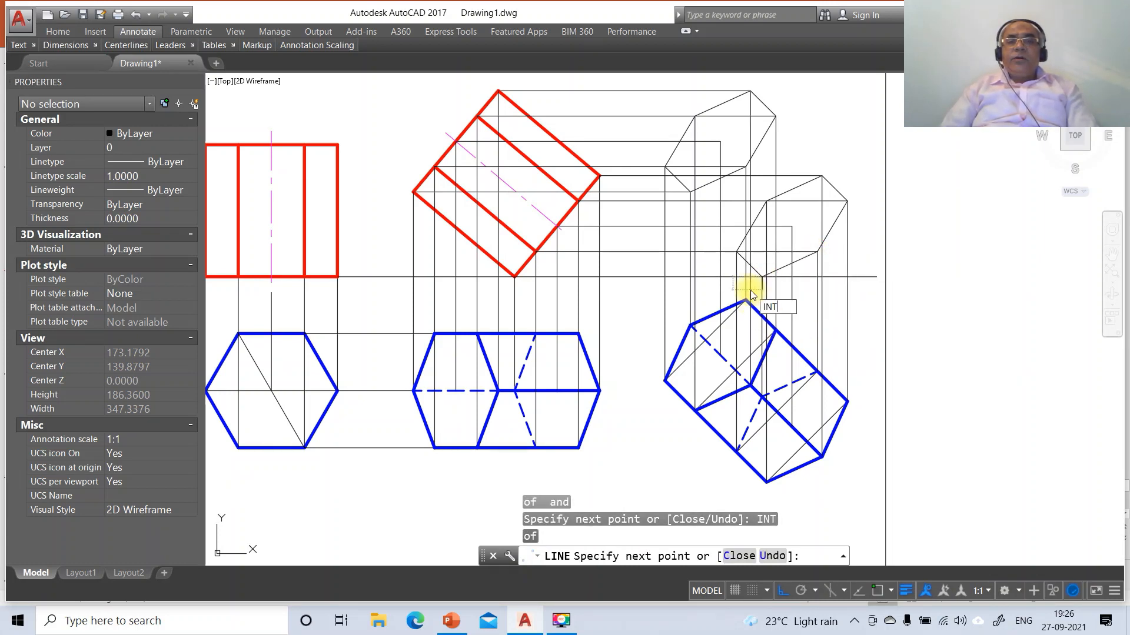
- Join the lowest corners of the two hexagonal faces with a line, and cancel the further line started after it
key(Return)
key(Return)
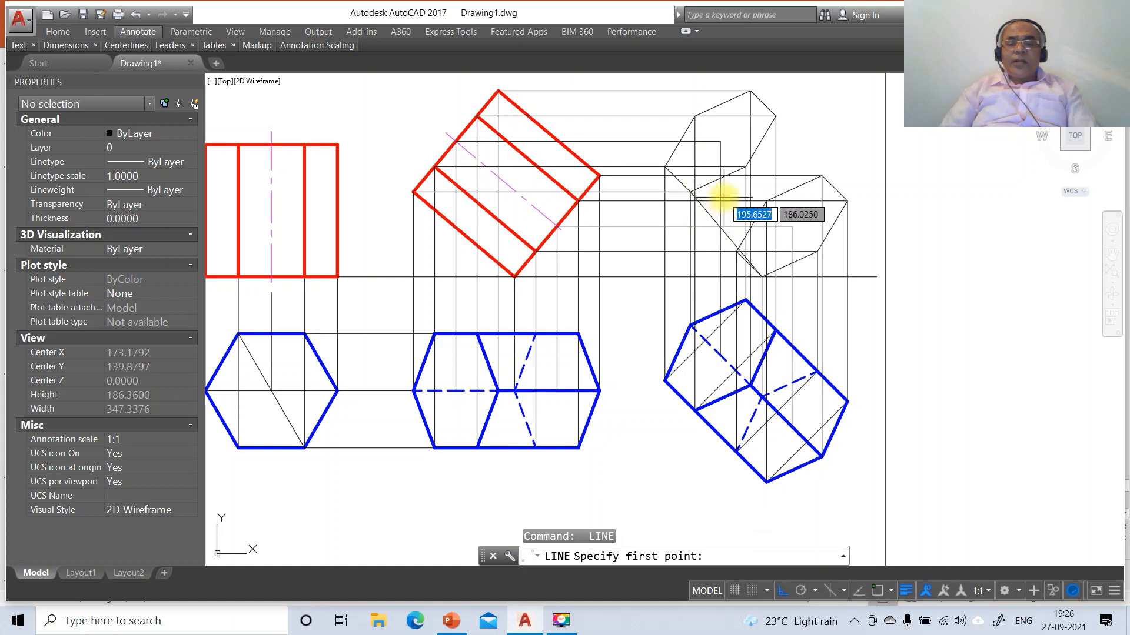
key(Return)
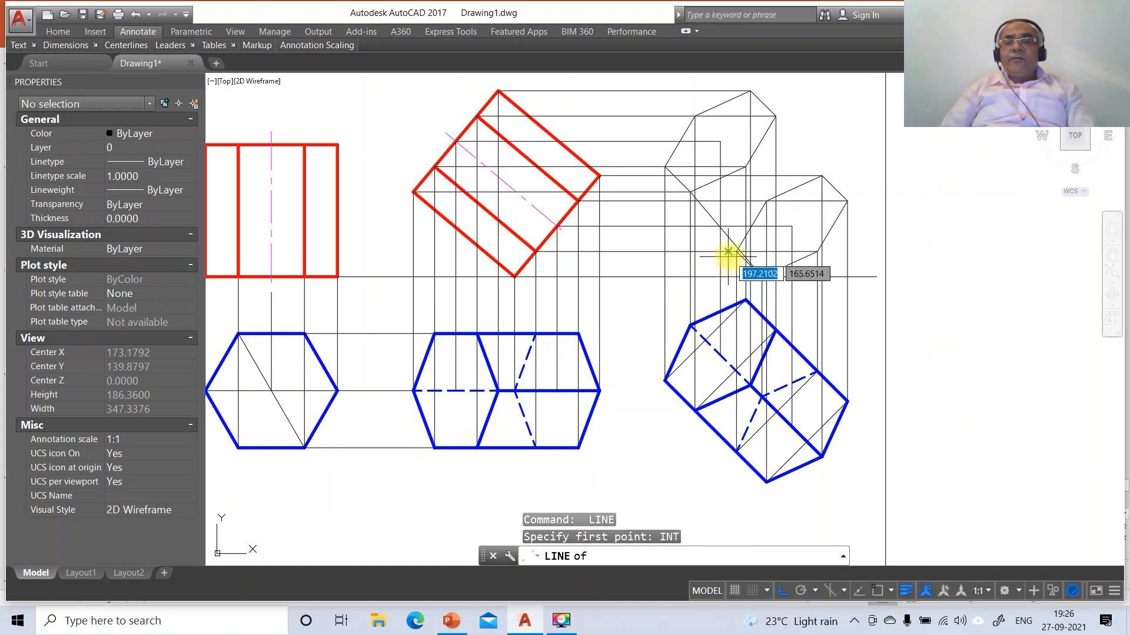
click(732, 230)
text(INT)
key(Return)
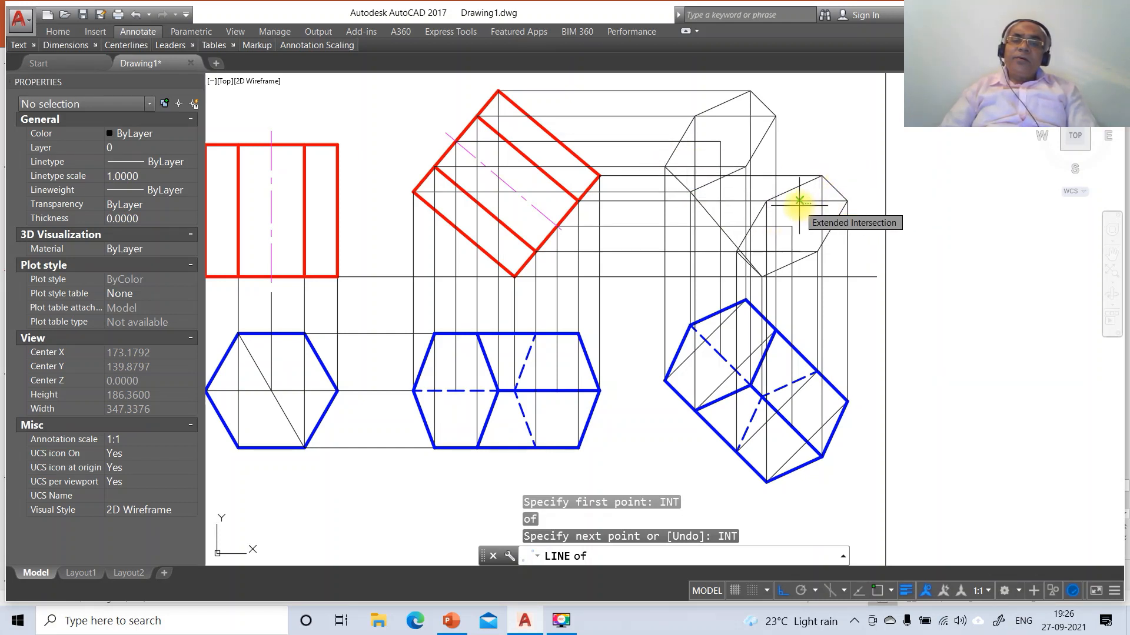
key(Escape)
key(Escape)
key(Escape)
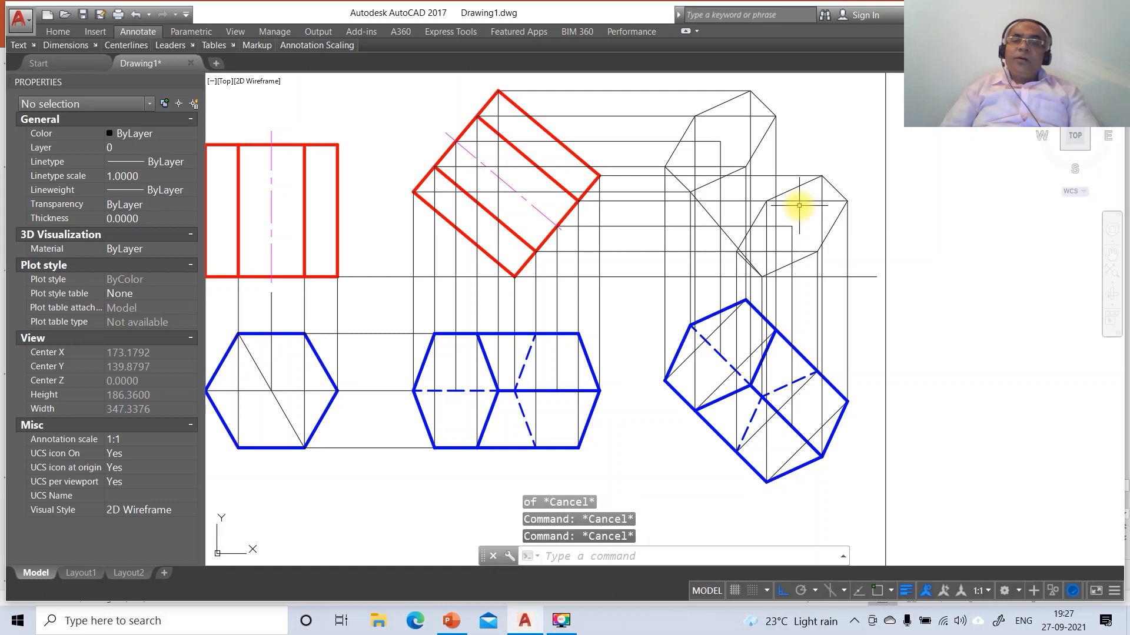
- Erase the line joining the lowest corners of the two hexagonal faces
text(e)
key(Return)
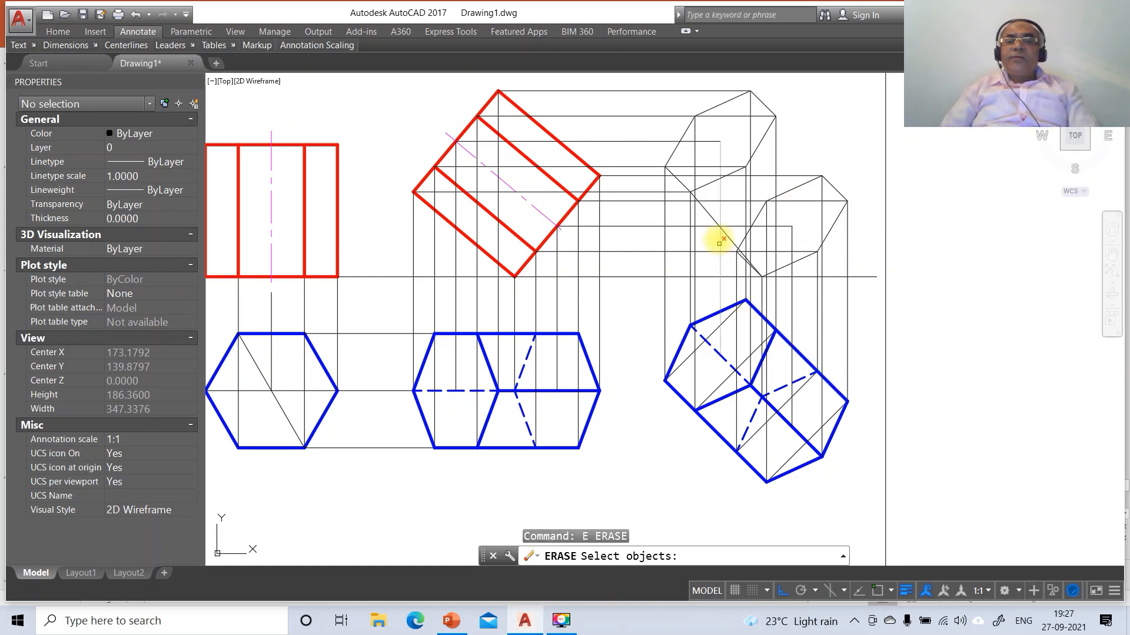
click(709, 211)
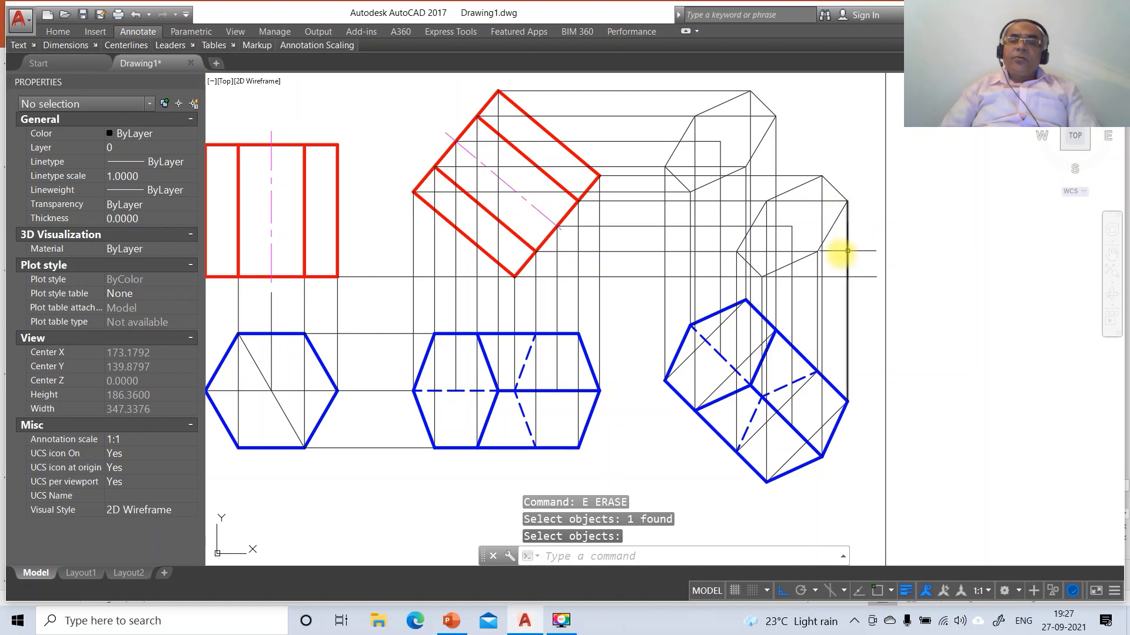
key(Return)
- Draw the prism's side edge from the upper hexagon's lowest corner to the lower hexagon's lowest corner
text(l)
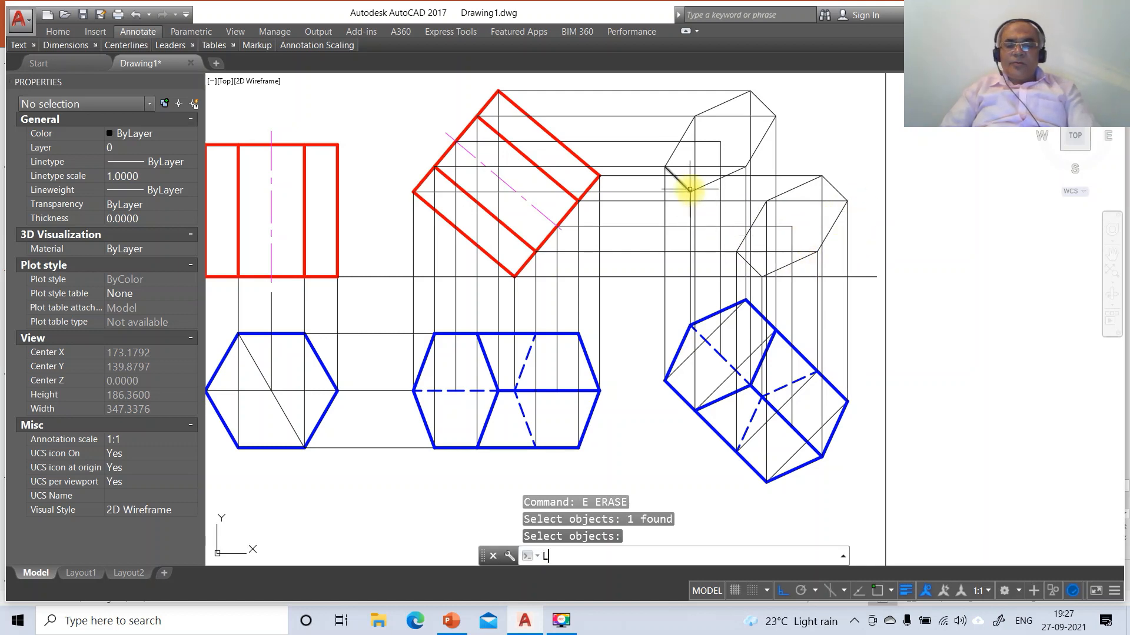
key(Return)
text(INT)
key(Return)
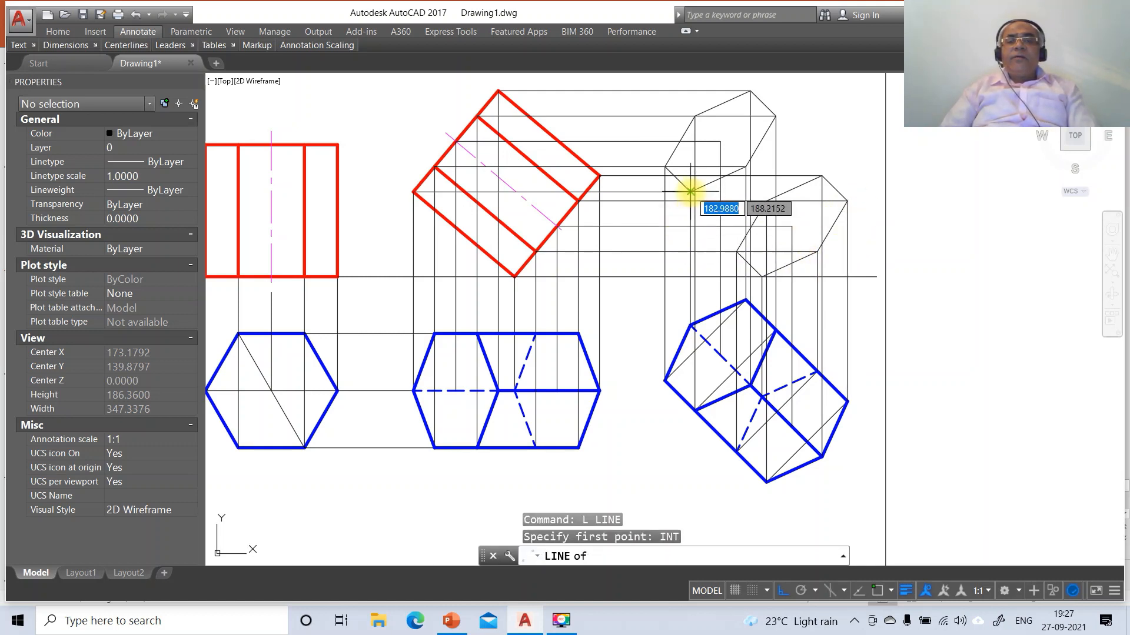
click(691, 191)
text(INT)
key(Return)
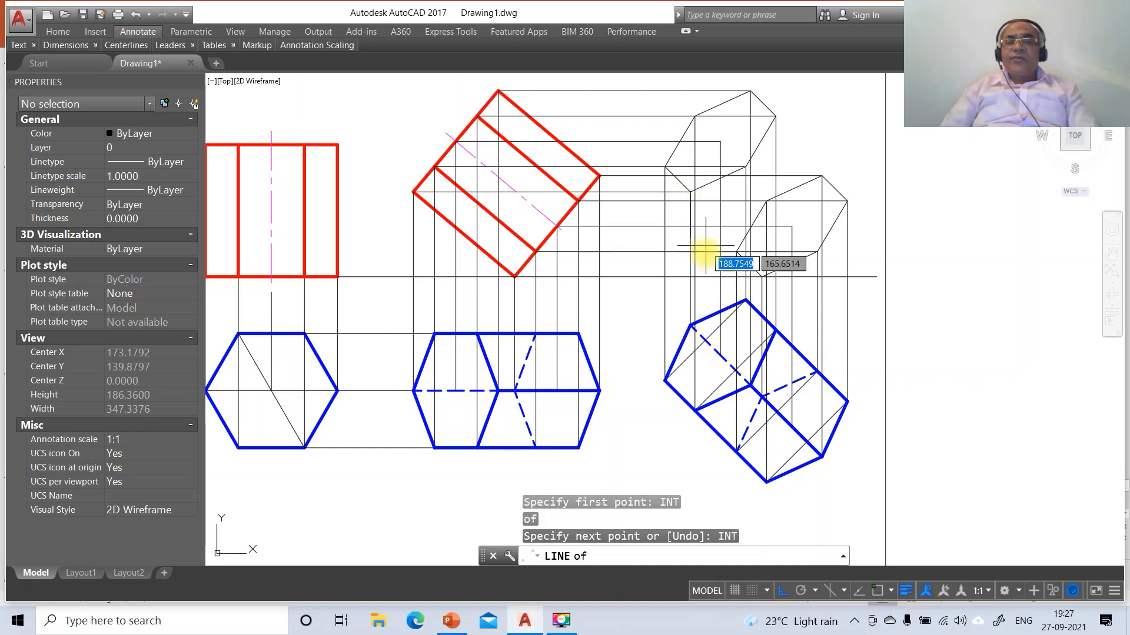
click(762, 276)
key(Return)
- Draw the prism's side edge from the upper hexagon's leftmost corner to the lower hexagon's leftmost corner
key(Return)
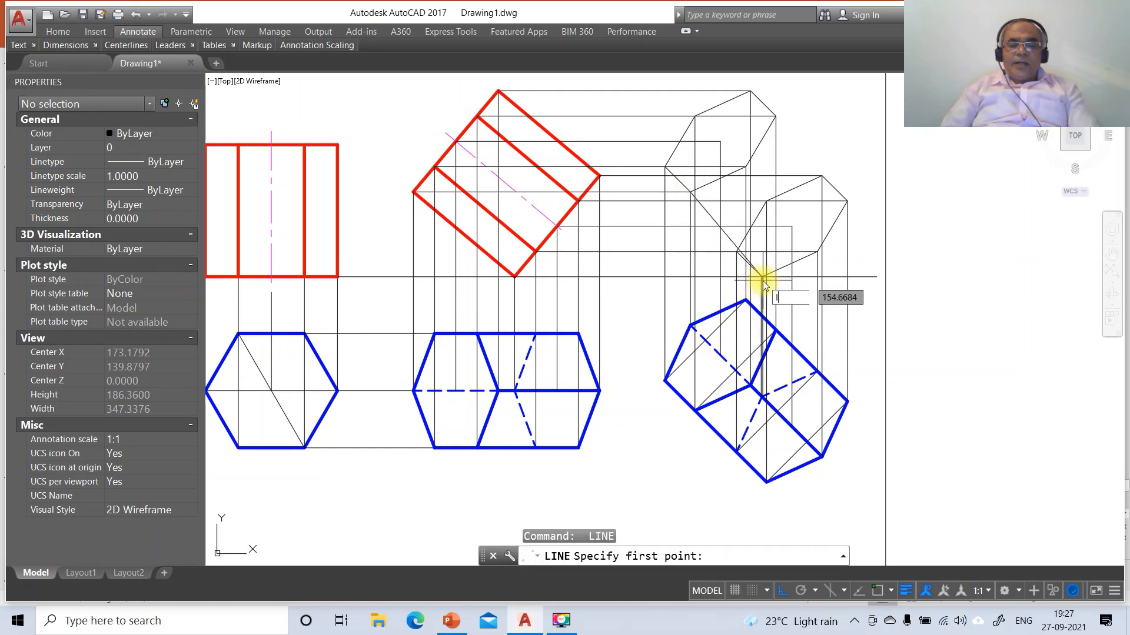
text(INT)
key(Return)
click(762, 277)
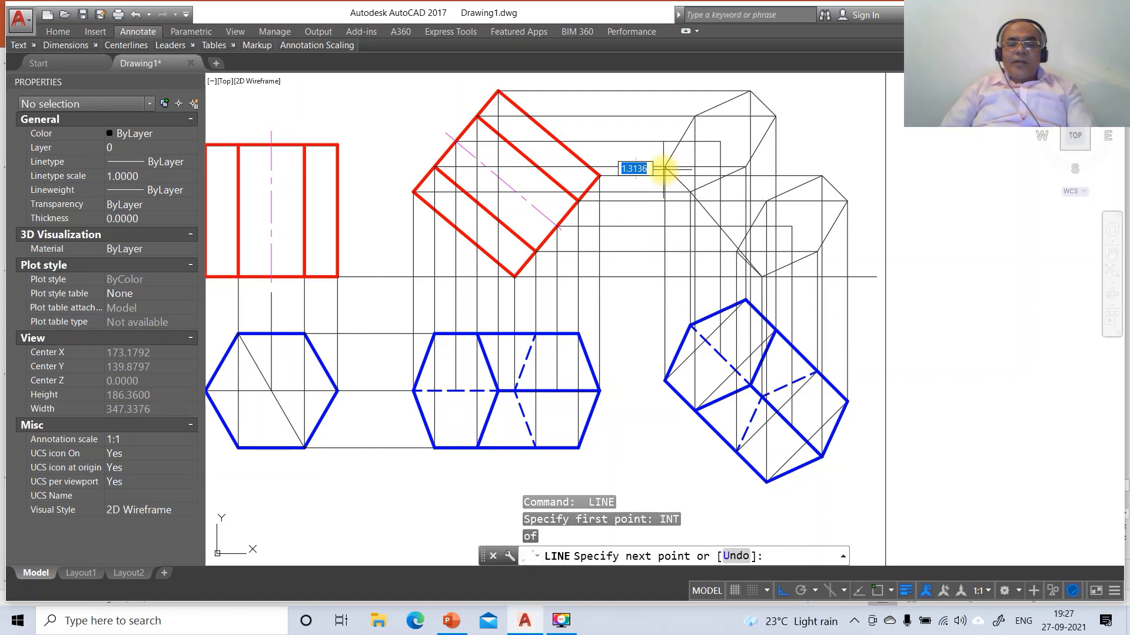
text(INT)
key(Return)
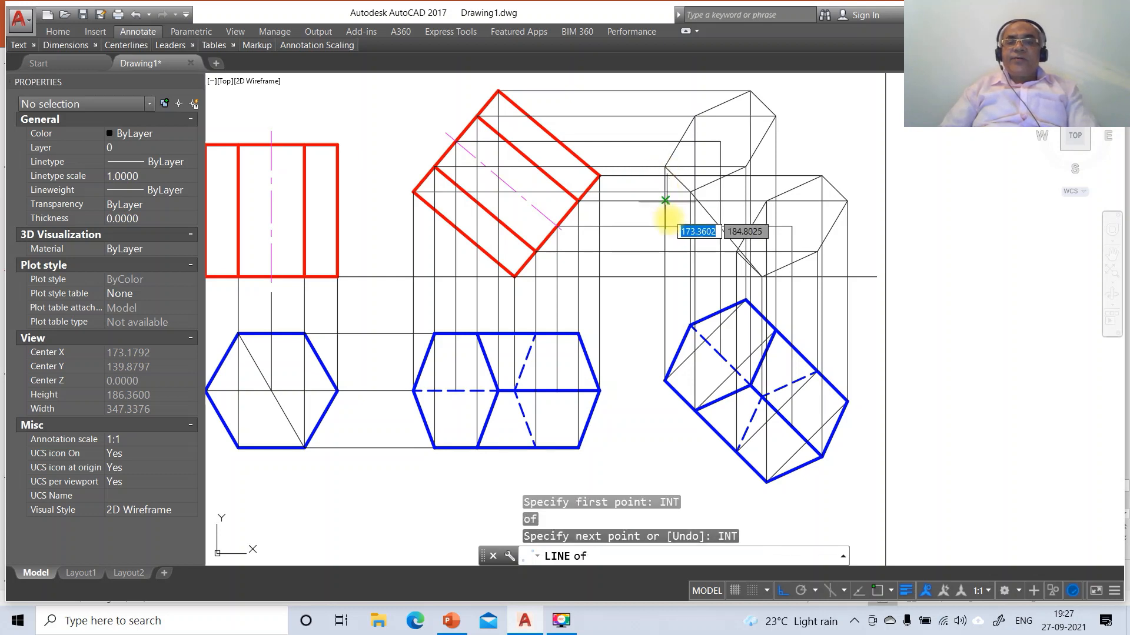
click(734, 254)
key(Return)
- Draw the prism's side edge from the upper hexagon's upper-left corner to the lower hexagon's upper-left corner, snapping to intersections
key(Return)
text(INT)
key(Return)
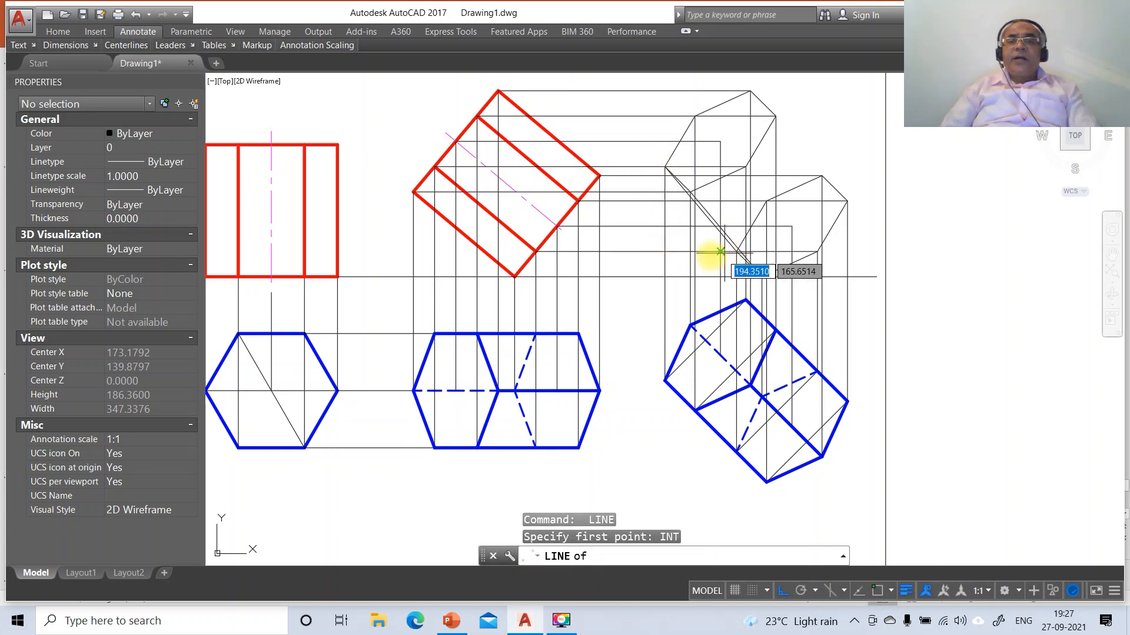
click(695, 117)
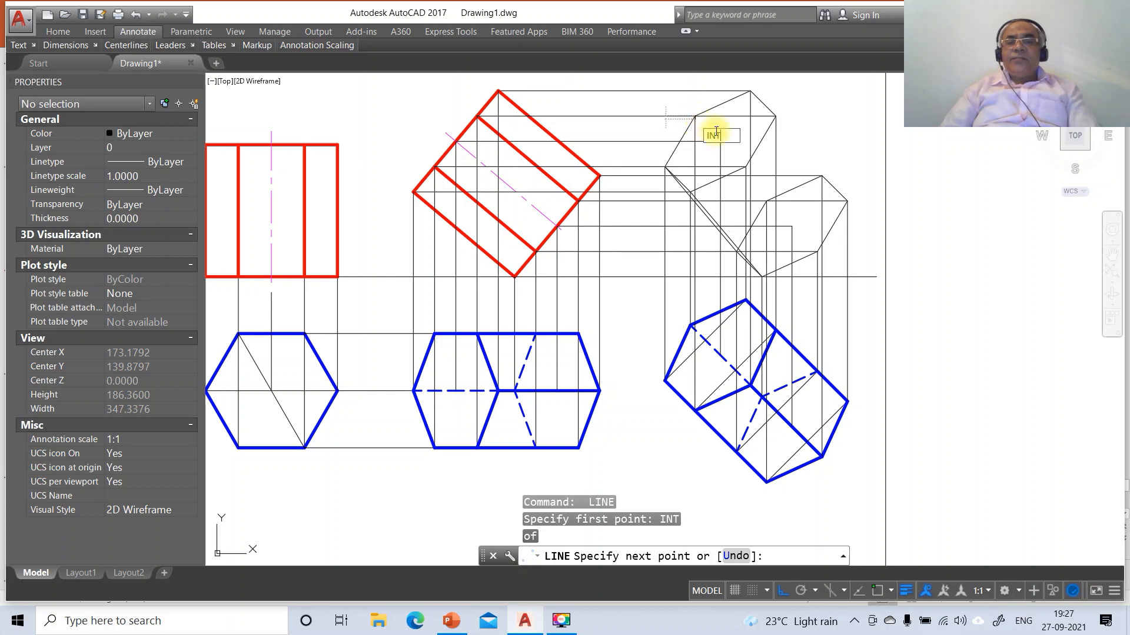
text(INT)
key(Return)
click(768, 202)
key(Return)
- Draw the prism's axis line from the projected centre of the upper hexagon to the projected centre of the lower hexagon
key(Return)
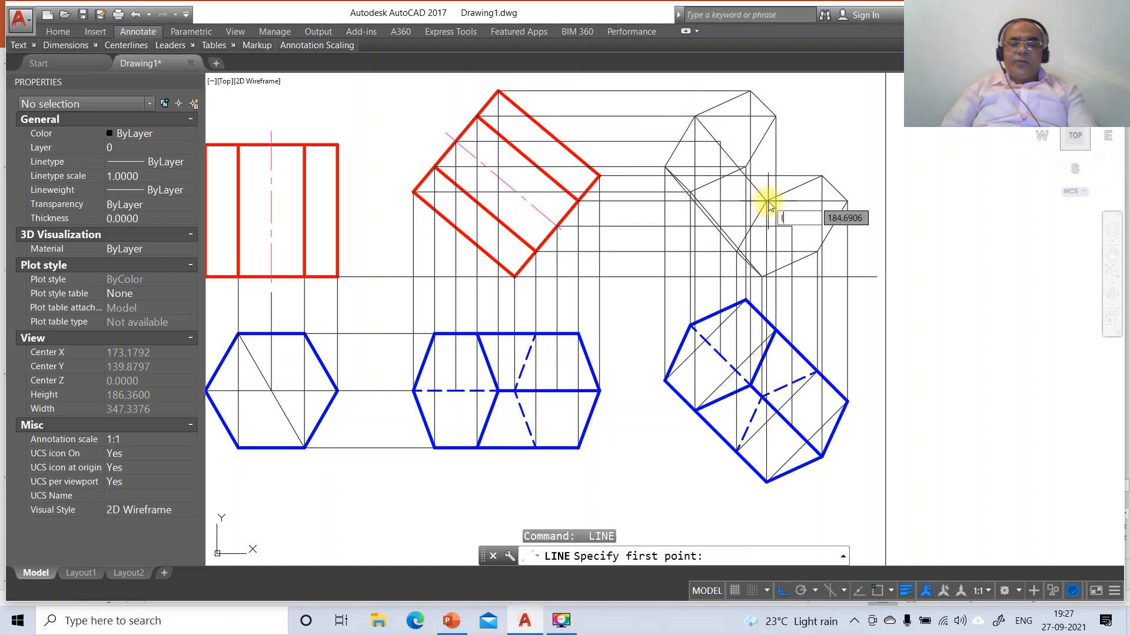
text(INT)
key(Return)
click(722, 140)
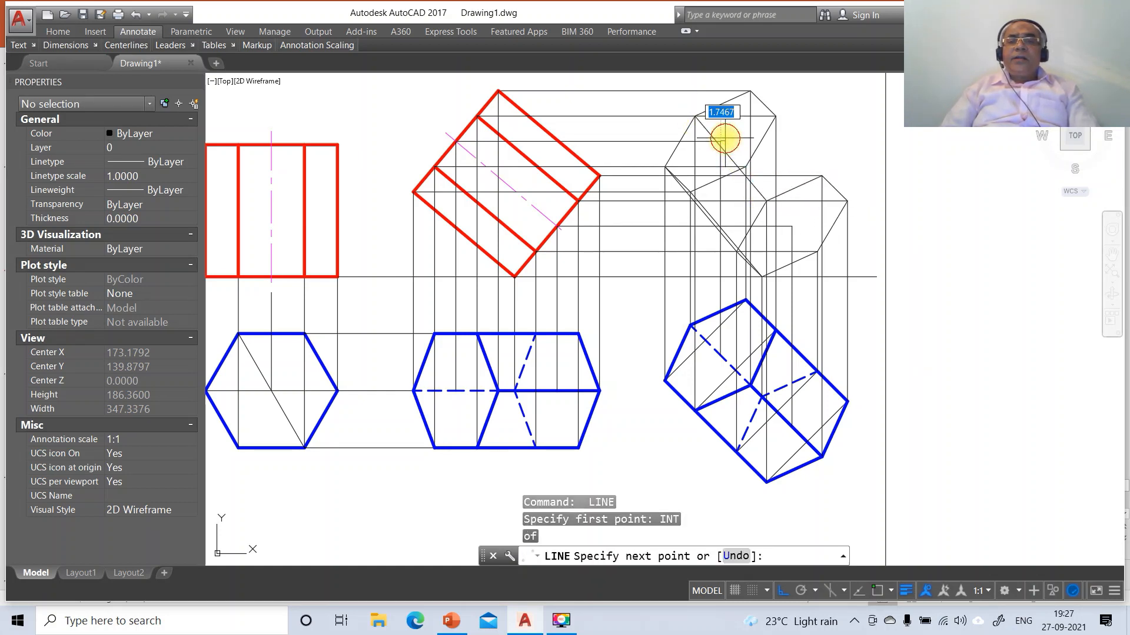
text(T)
key(Return)
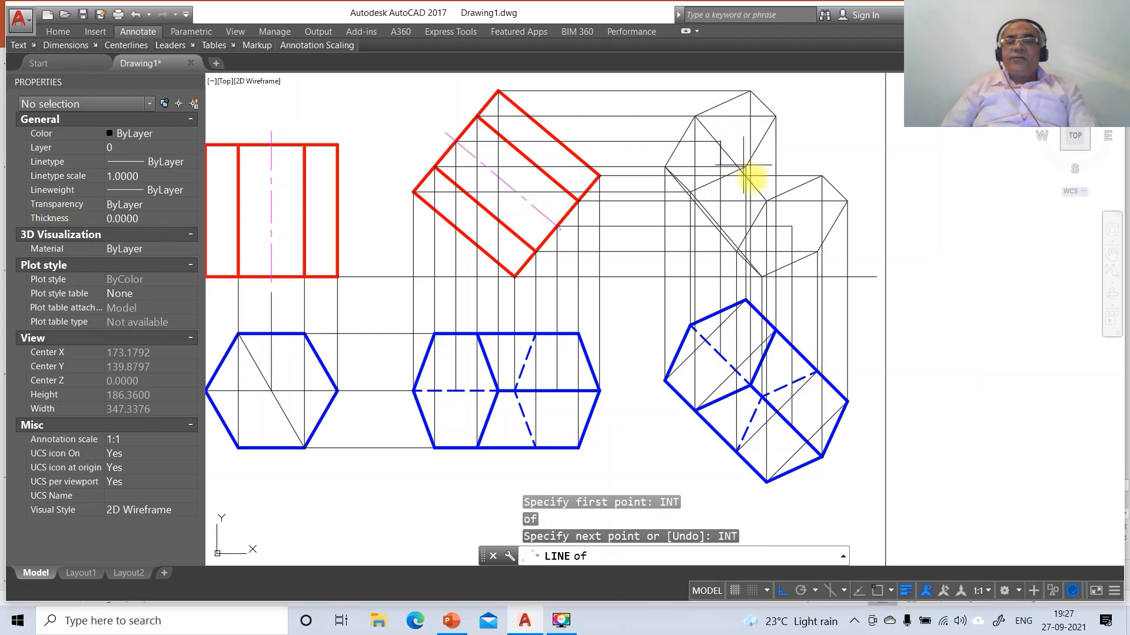
click(791, 226)
key(Return)
- Draw the prism's side edge from the upper hexagon's lower-right corner to the lower hexagon's lower-right corner
key(Return)
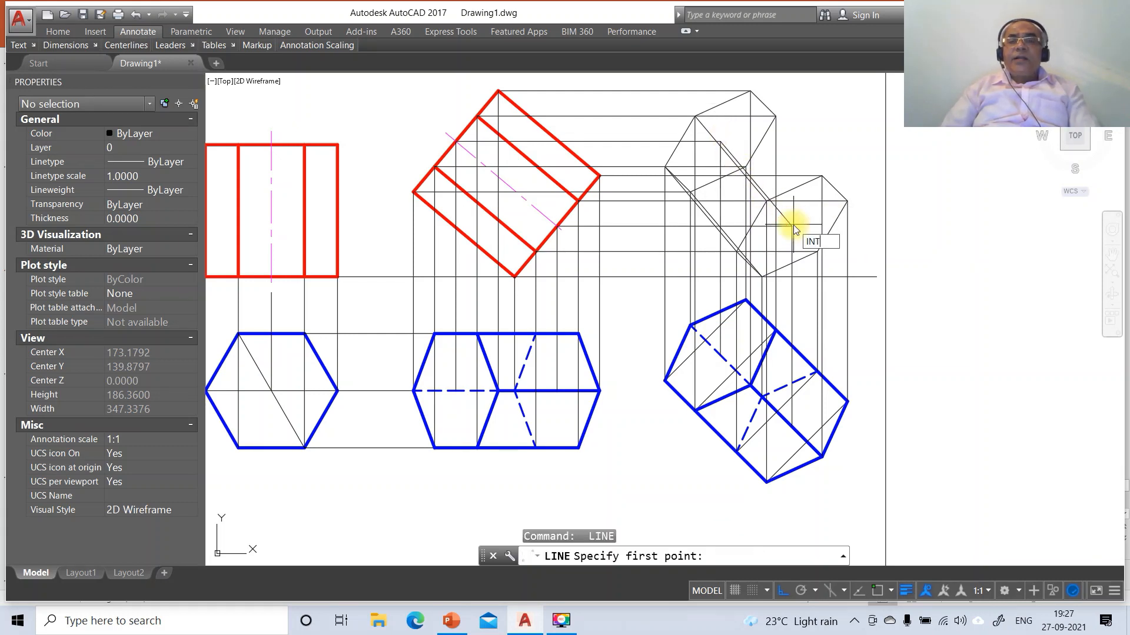
key(Return)
click(746, 167)
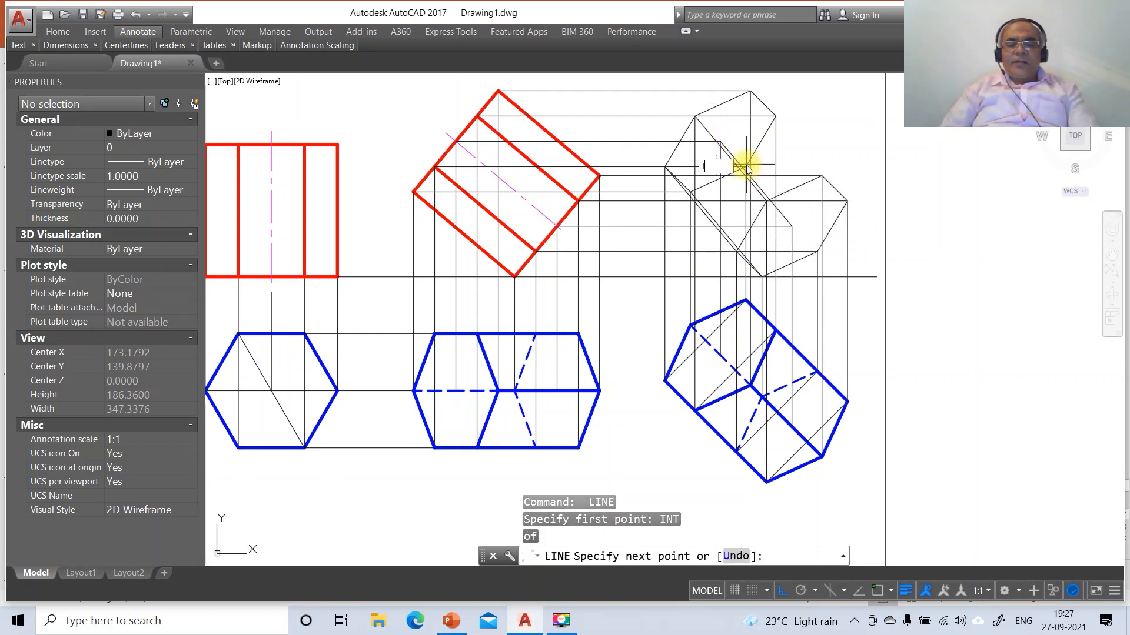
key(Return)
click(813, 251)
key(Return)
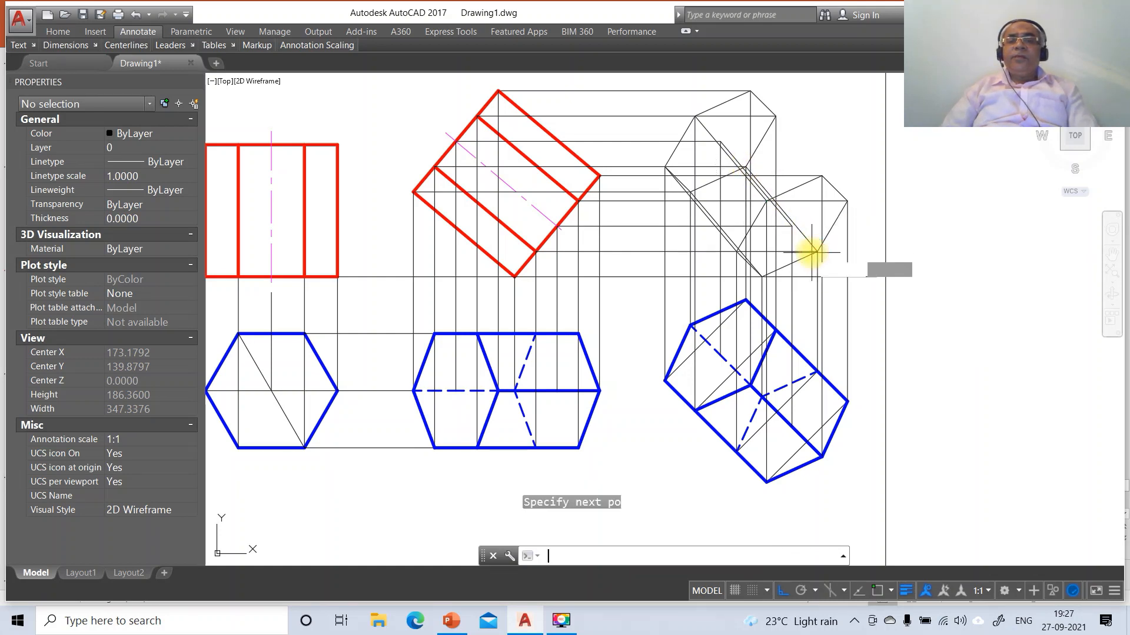
- Draw the prism's side edge from the upper hexagon's topmost corner to the lower hexagon's topmost corner
key(Return)
text(INT)
key(Return)
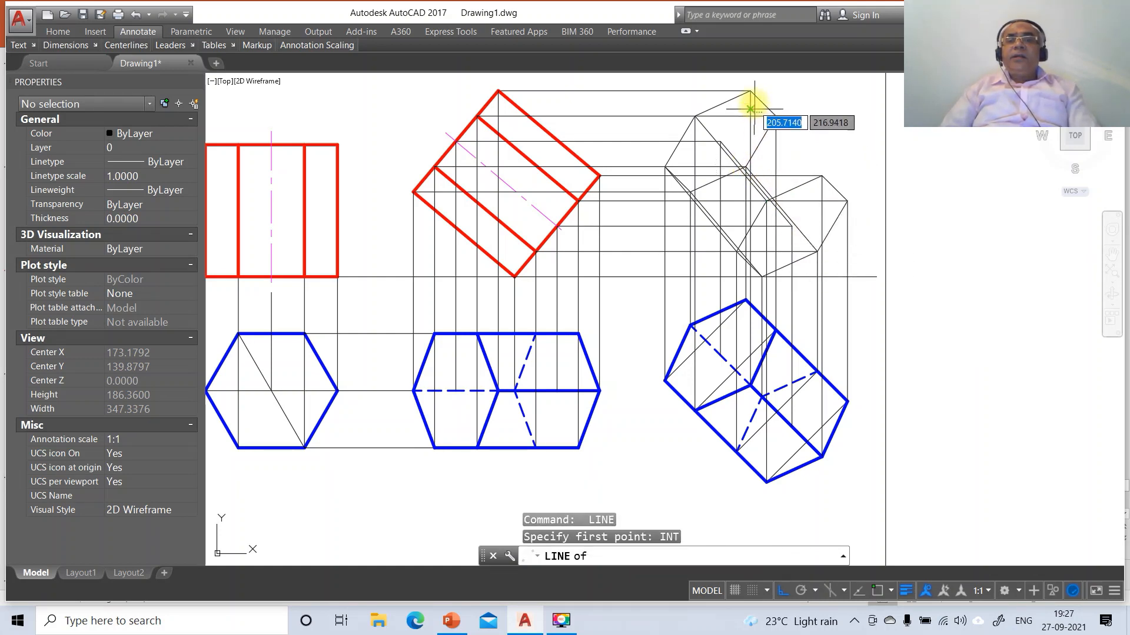
click(749, 92)
text(INT)
key(Return)
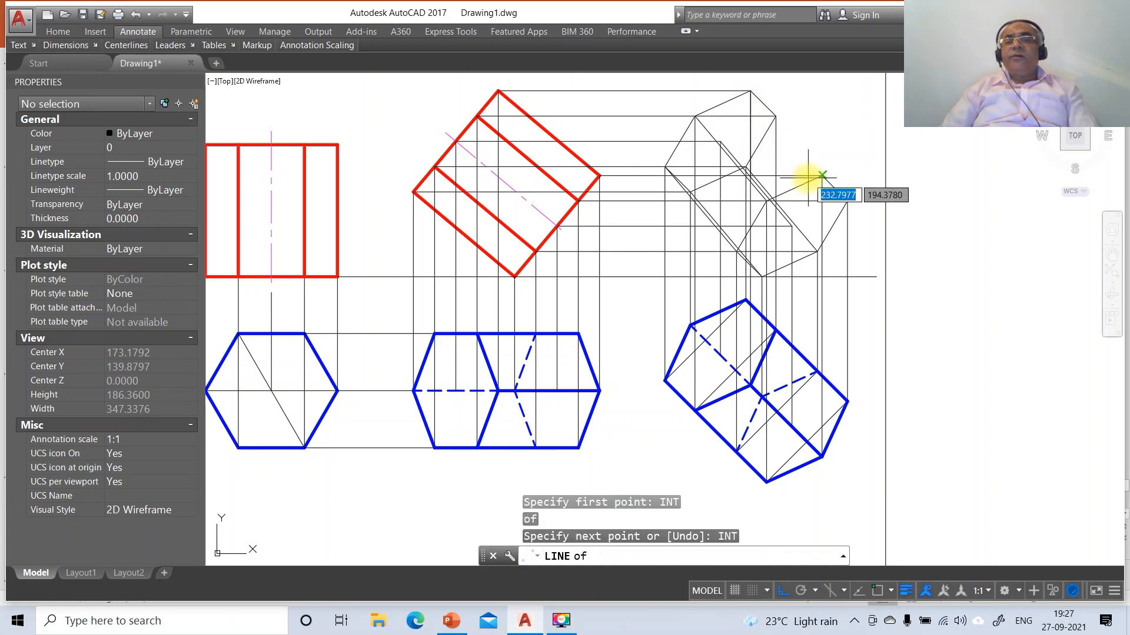
click(814, 177)
key(Return)
- Draw the prism's side edge from the upper hexagon's rightmost corner to the lower hexagon's rightmost corner
key(Return)
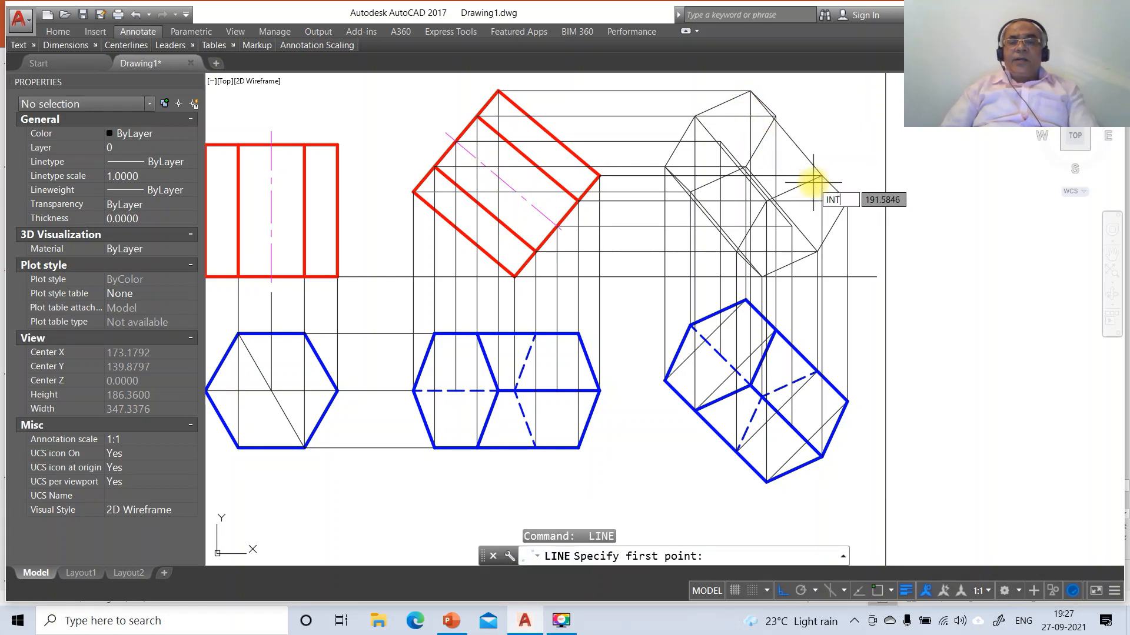
key(Return)
click(776, 116)
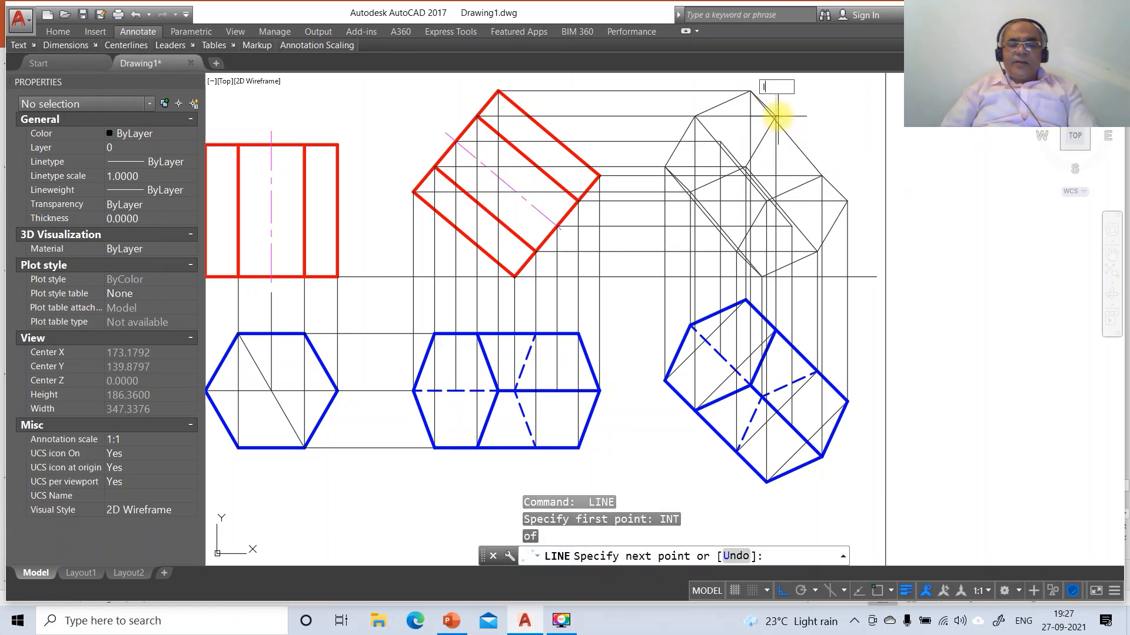
key(Return)
click(847, 201)
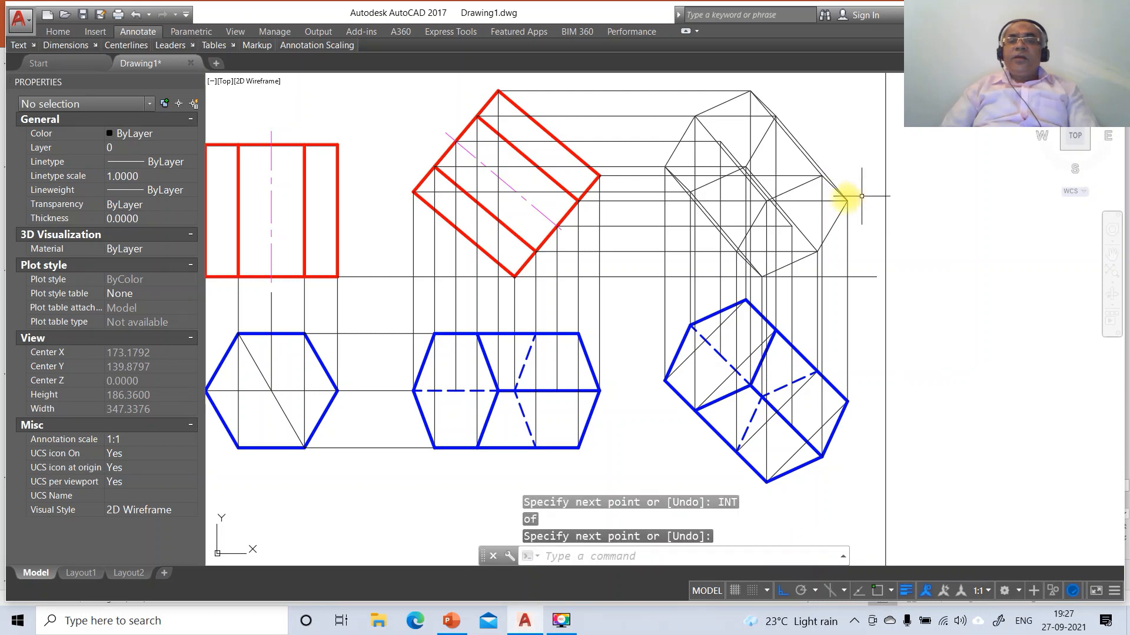
key(Return)
click(729, 148)
click(743, 138)
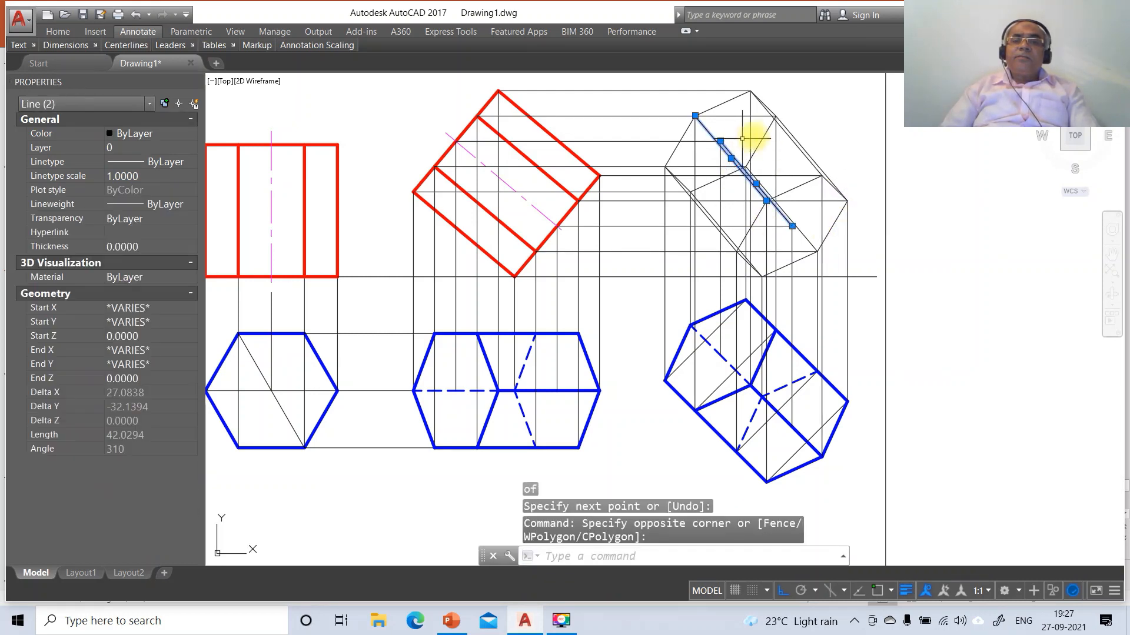
key(Escape)
key(Escape)
key(Escape)
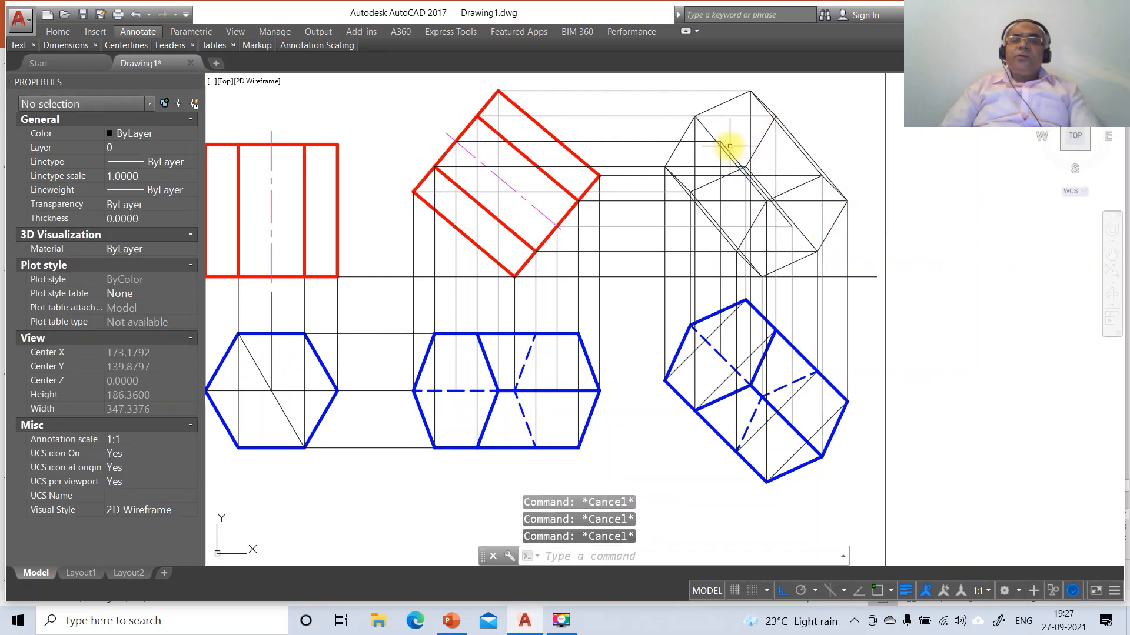
- Put the line joining the two hexagon centres on the AXIS layer and set its linetype scale to 10
click(729, 146)
click(726, 150)
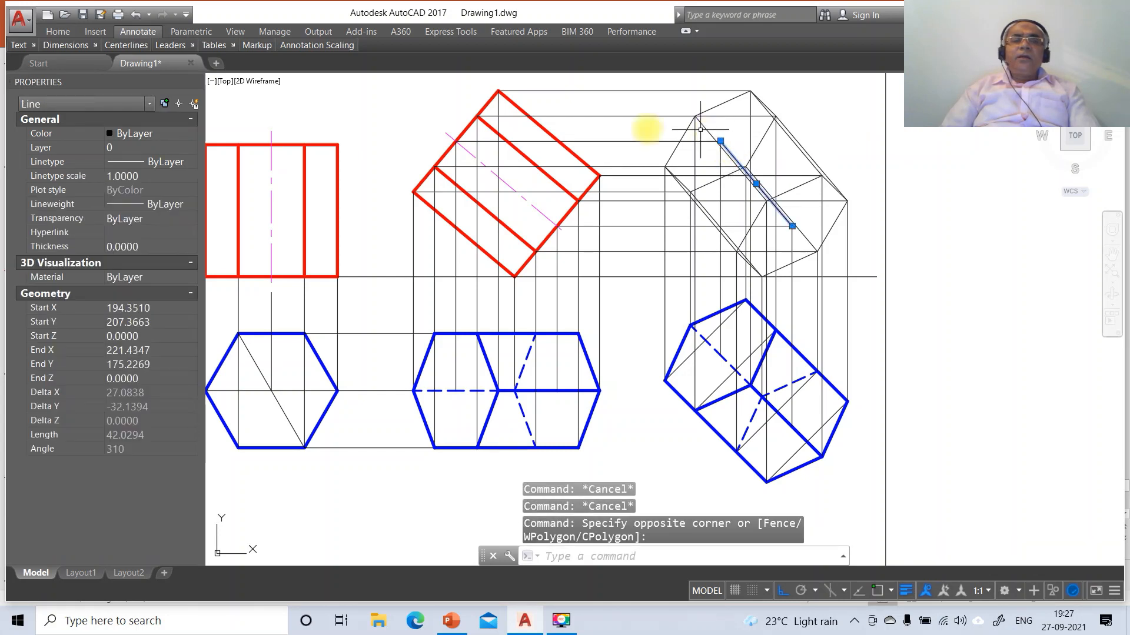
click(65, 147)
click(141, 167)
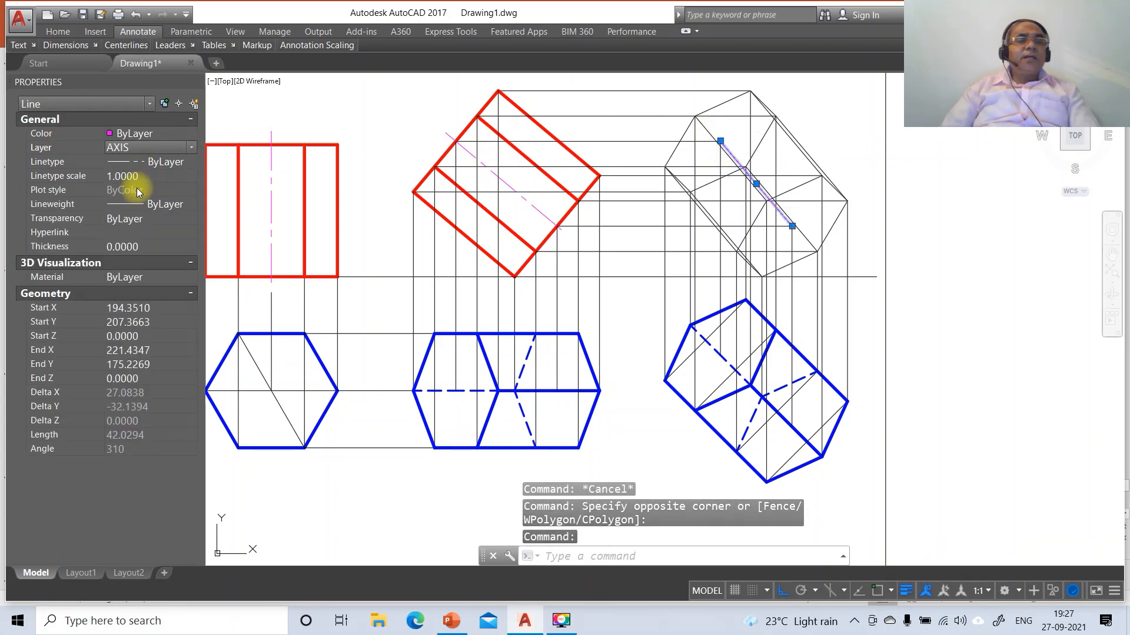
click(137, 176)
key(Return)
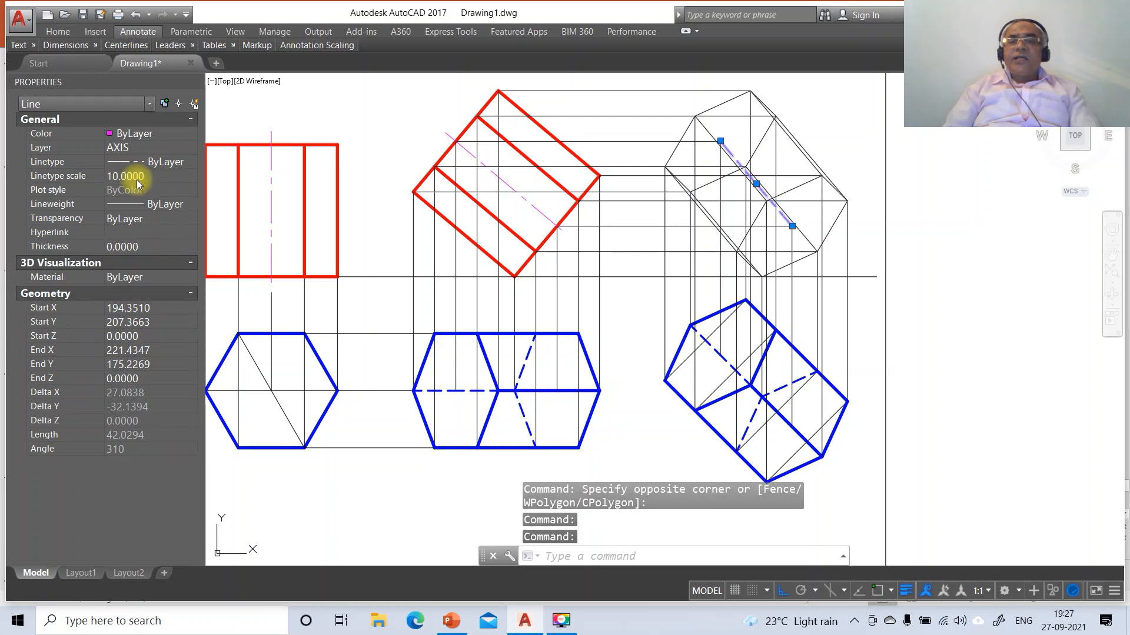
key(Escape)
key(Escape)
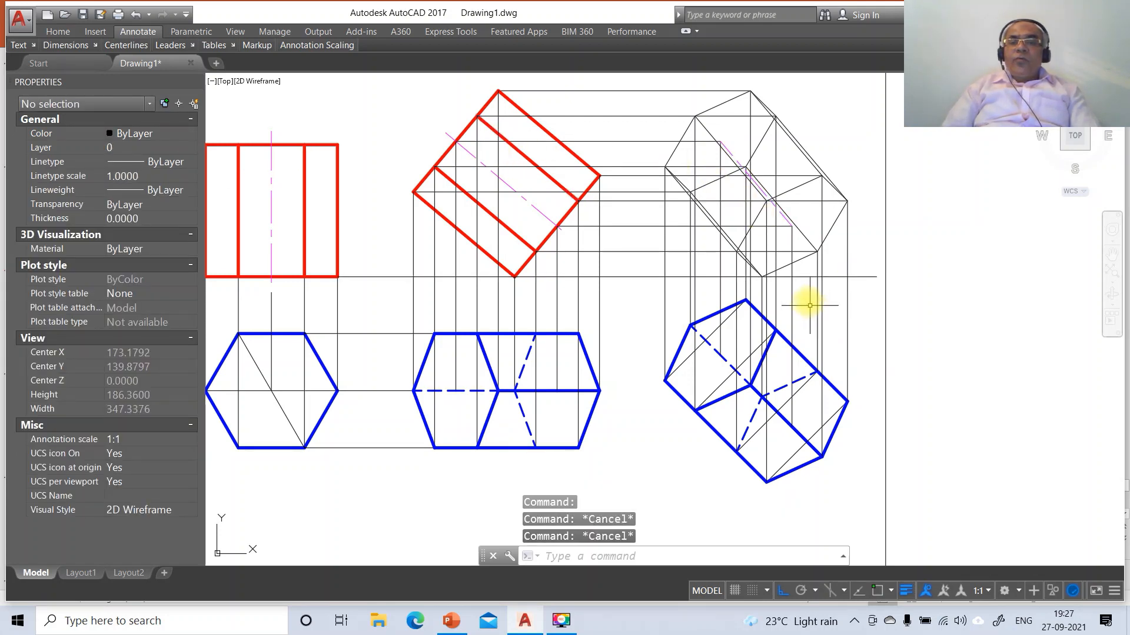
- Move the final front view's outer outline and the lower hexagon's two upper-left edges and topmost-to-rightmost edge to the FV layer
click(802, 261)
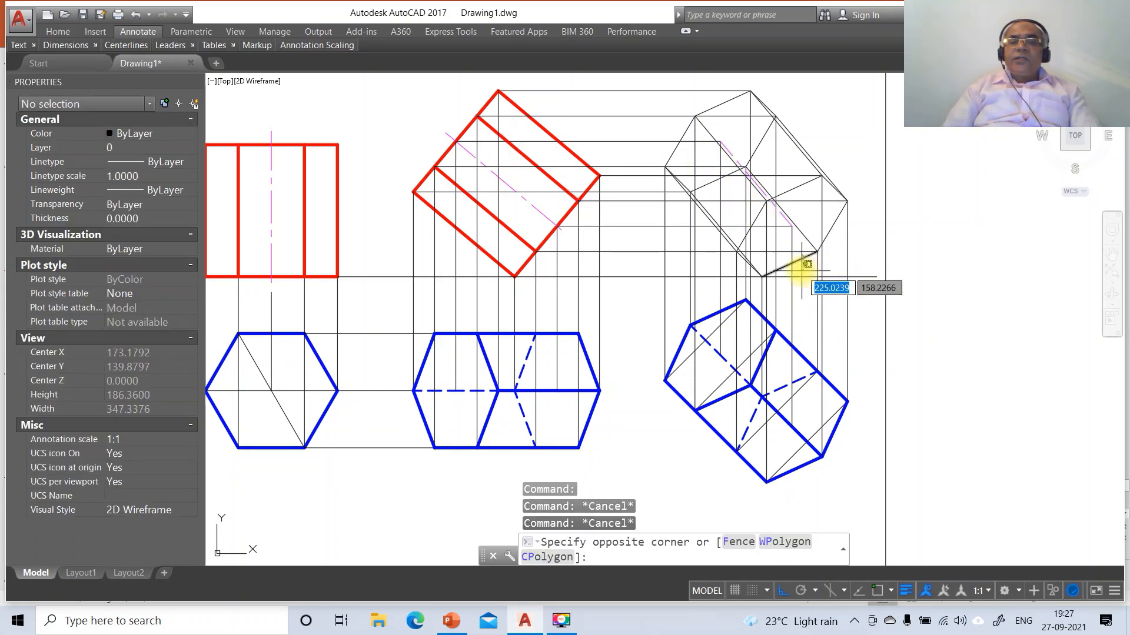
click(782, 269)
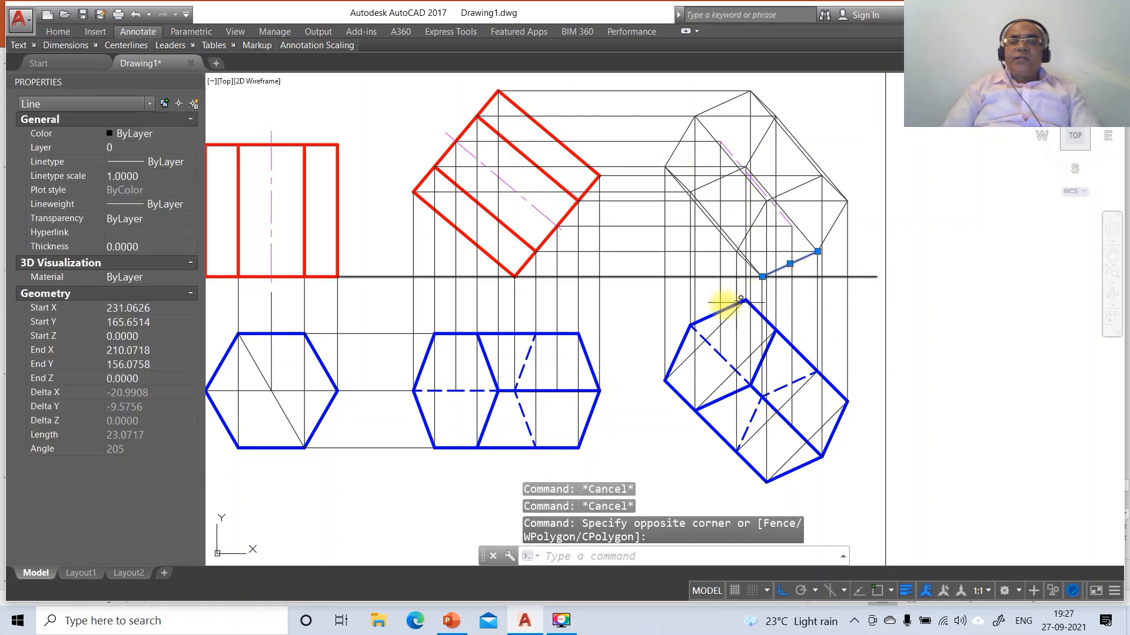
click(740, 257)
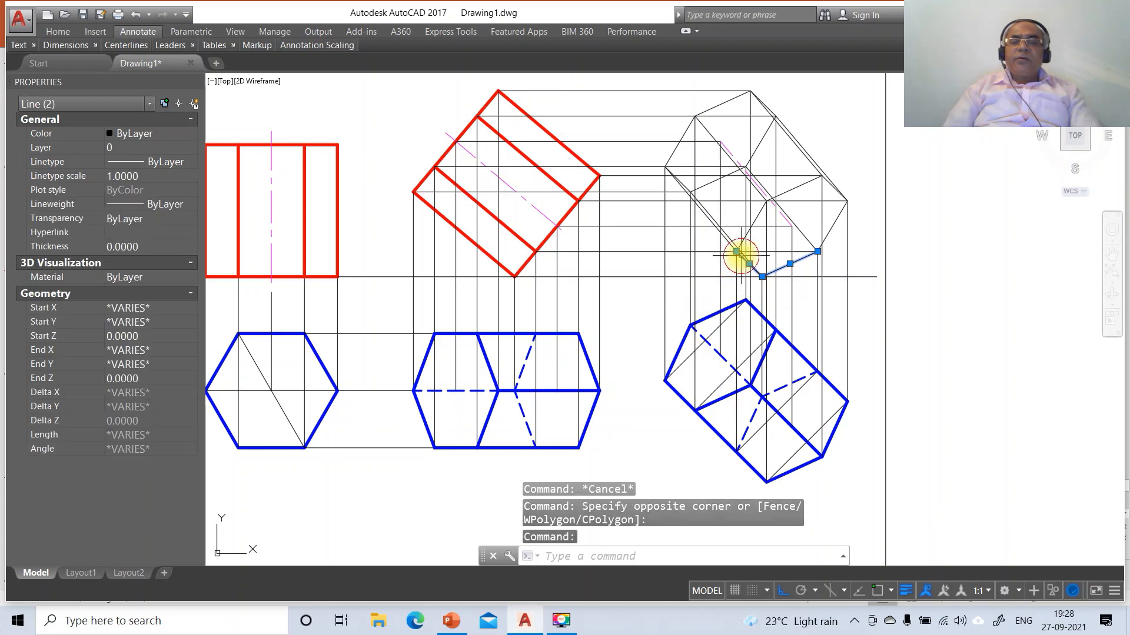
click(706, 209)
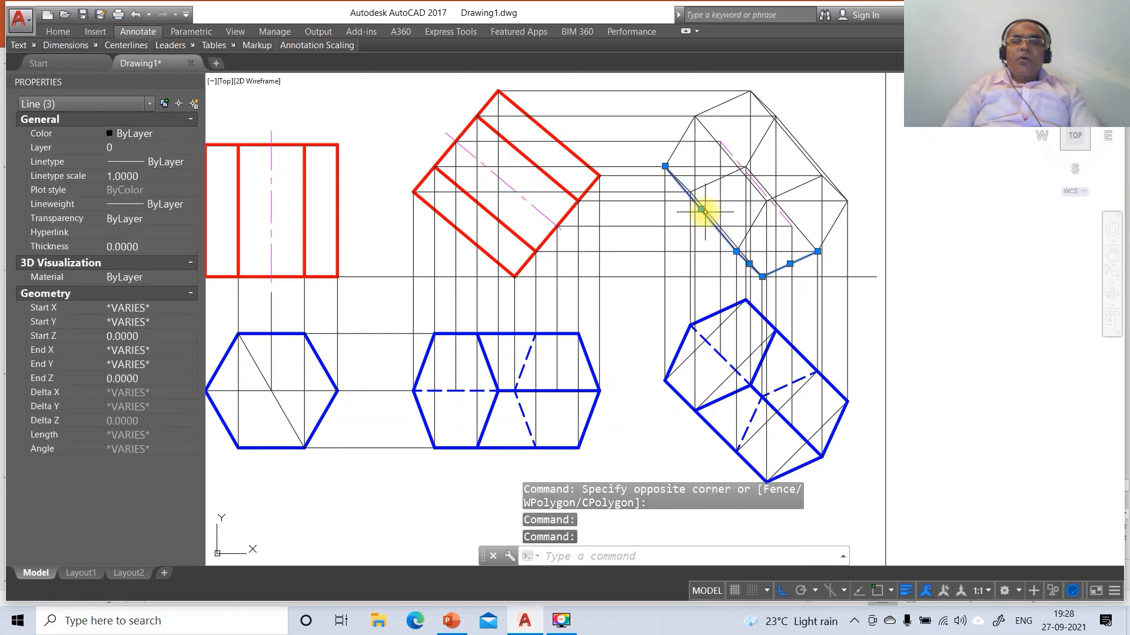
click(674, 154)
click(719, 104)
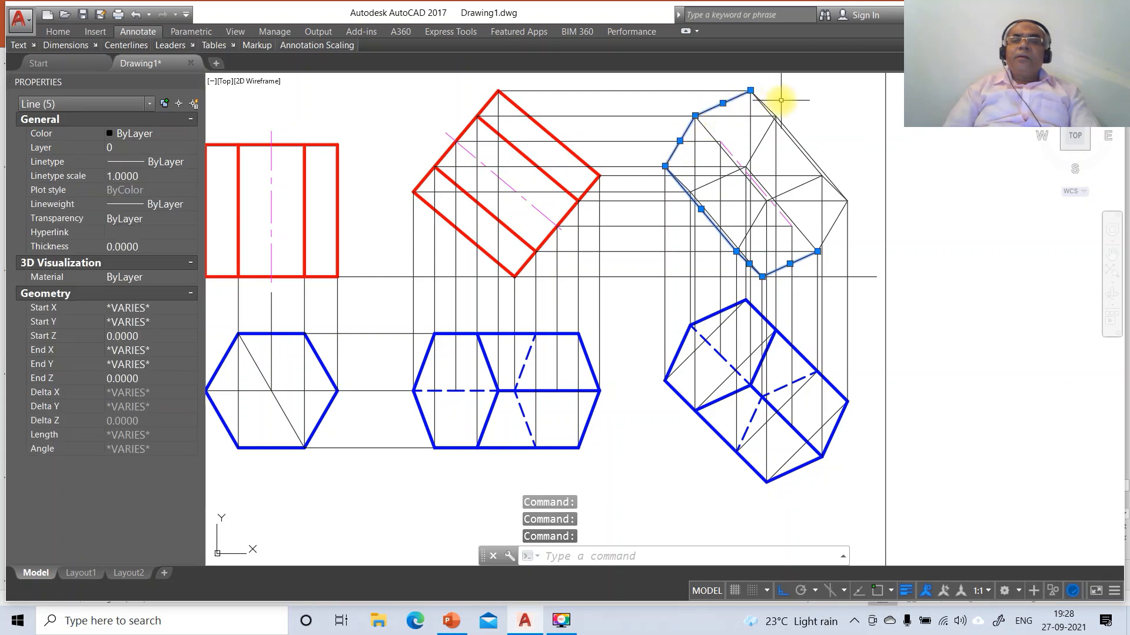
click(789, 131)
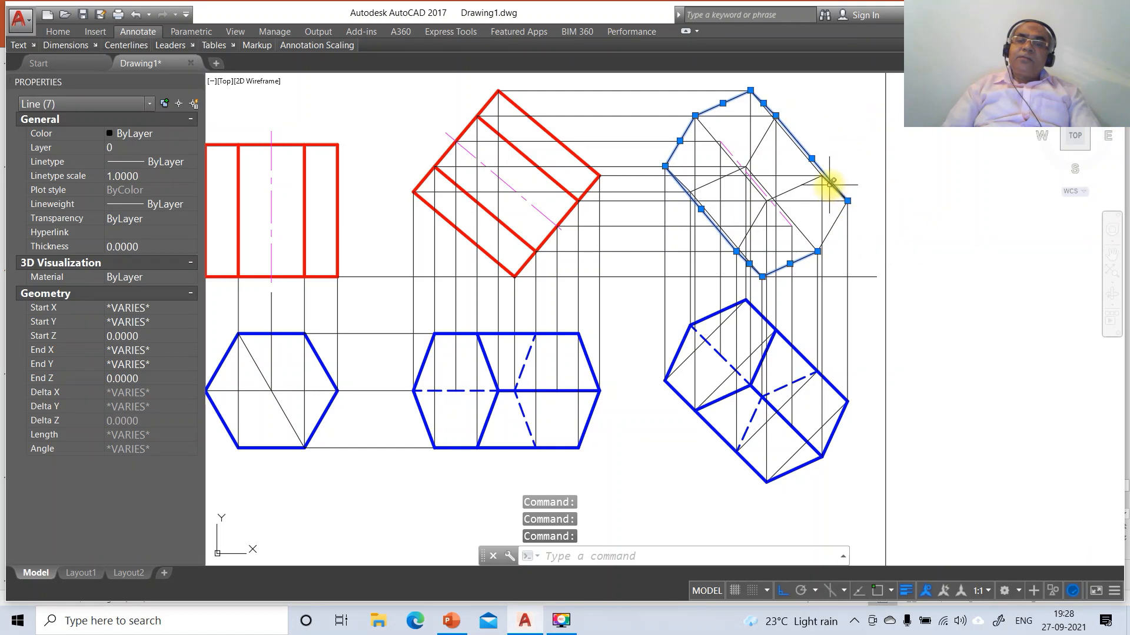
click(795, 186)
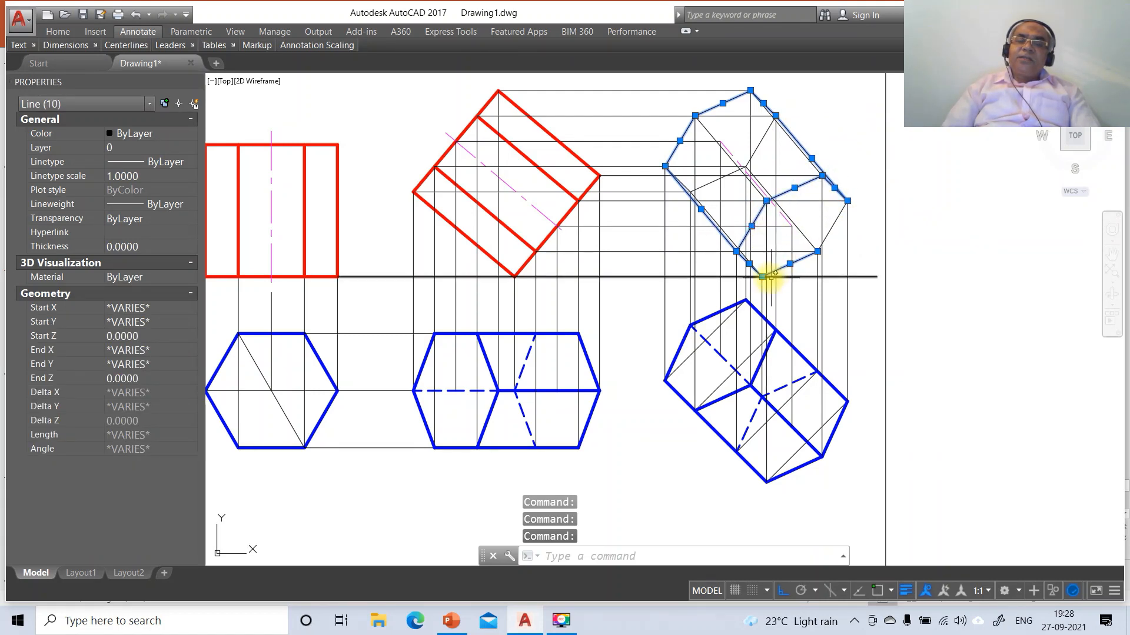
click(37, 150)
click(190, 147)
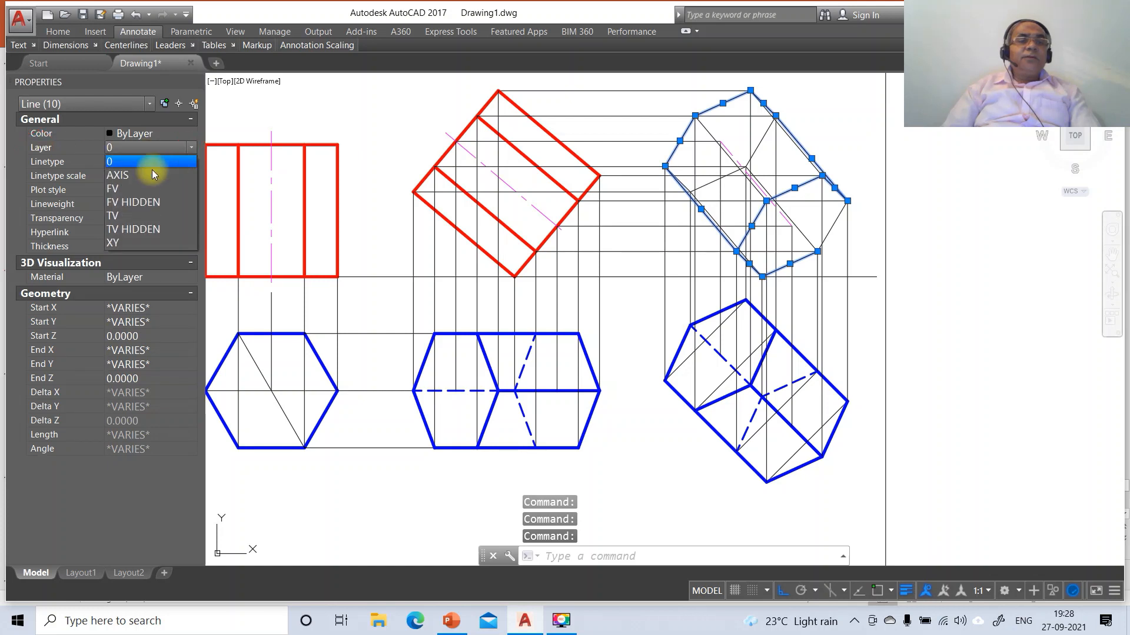
click(141, 184)
key(Escape)
key(Escape)
key(Escape)
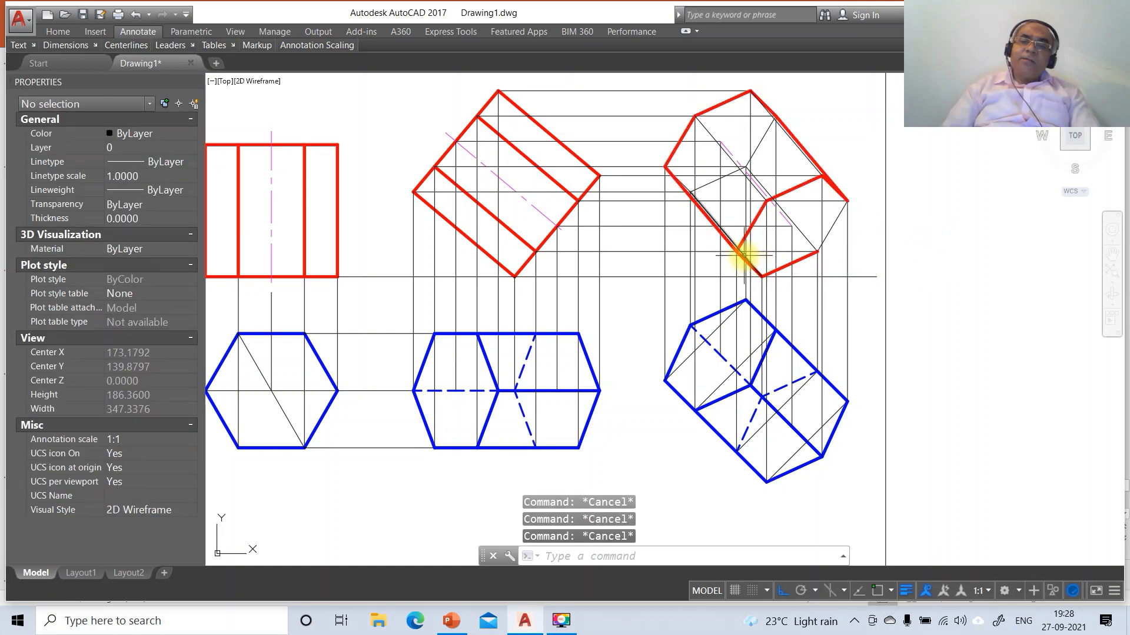
- Move the lower hexagon's edge between its rightmost and lower-right corners to the FV layer
click(832, 228)
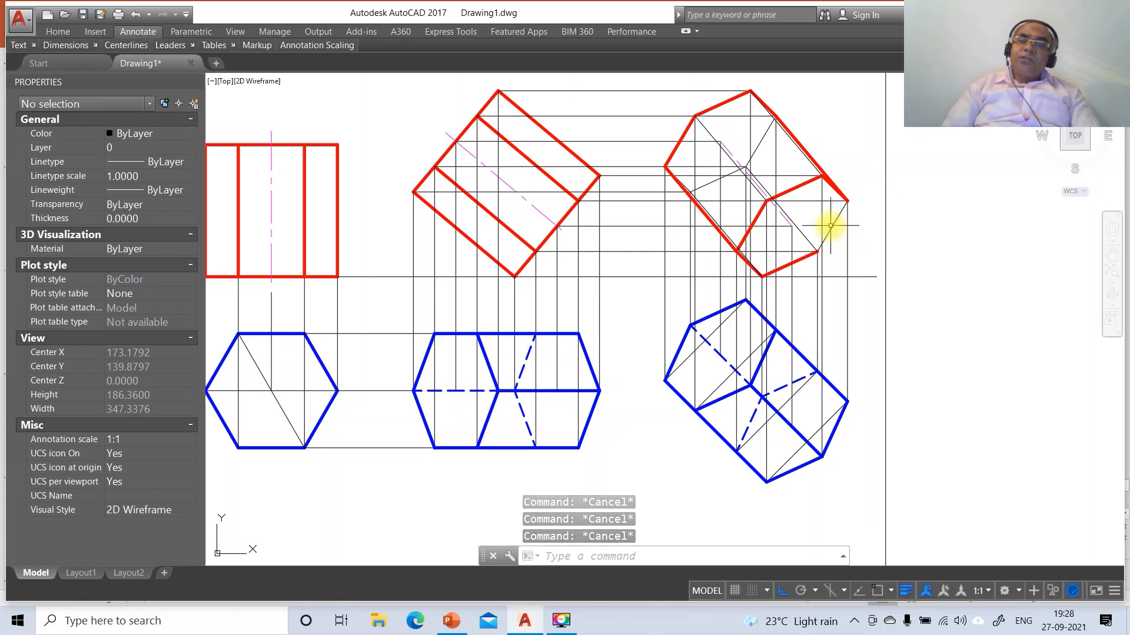
click(171, 147)
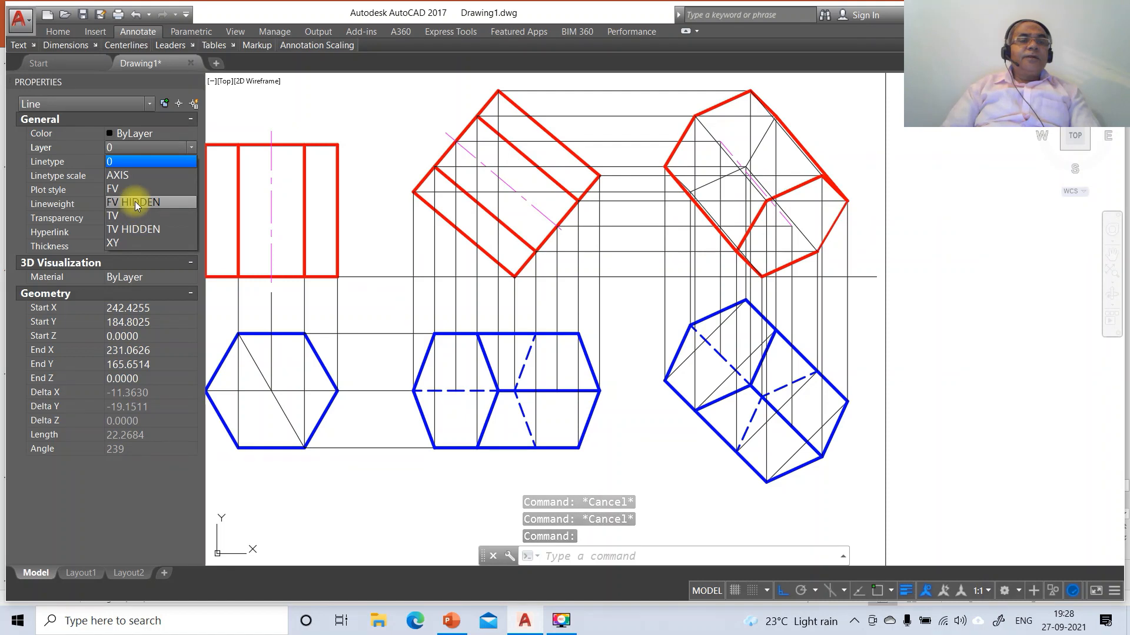
click(126, 188)
key(Escape)
key(Escape)
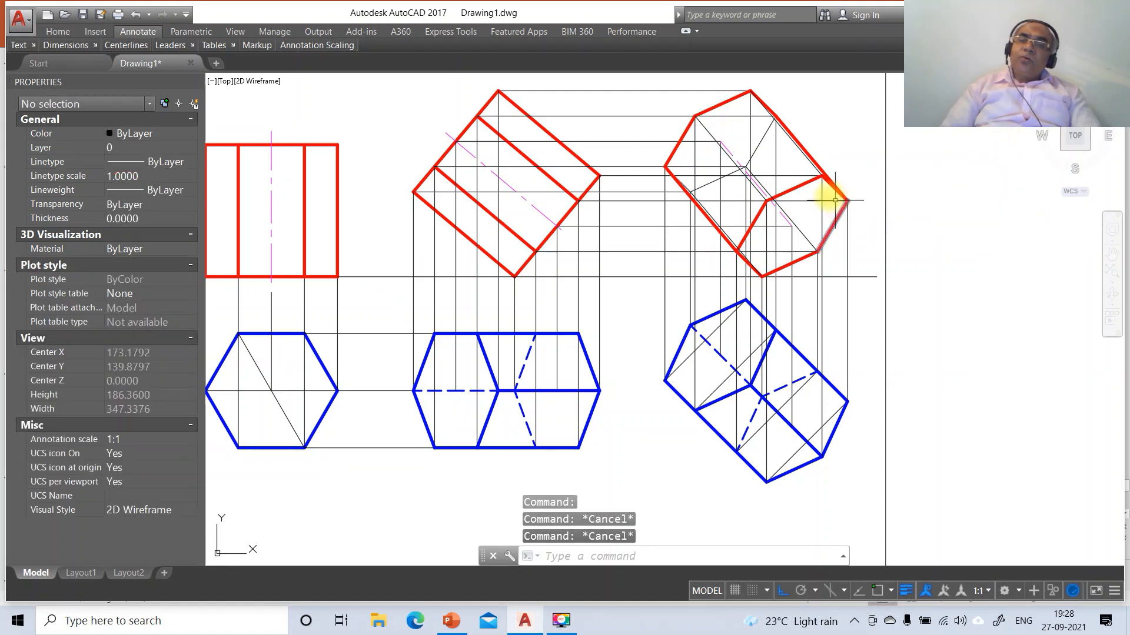
- Move the side edge joining the topmost corners of the two hexagons to the FV layer
click(808, 163)
click(811, 157)
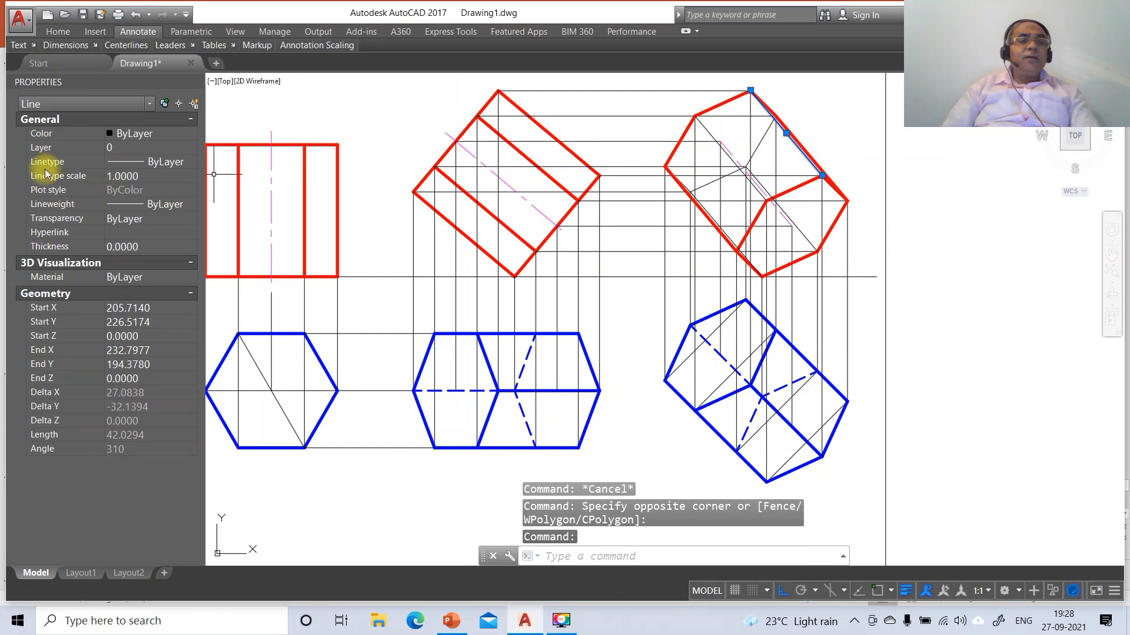
click(40, 148)
click(191, 148)
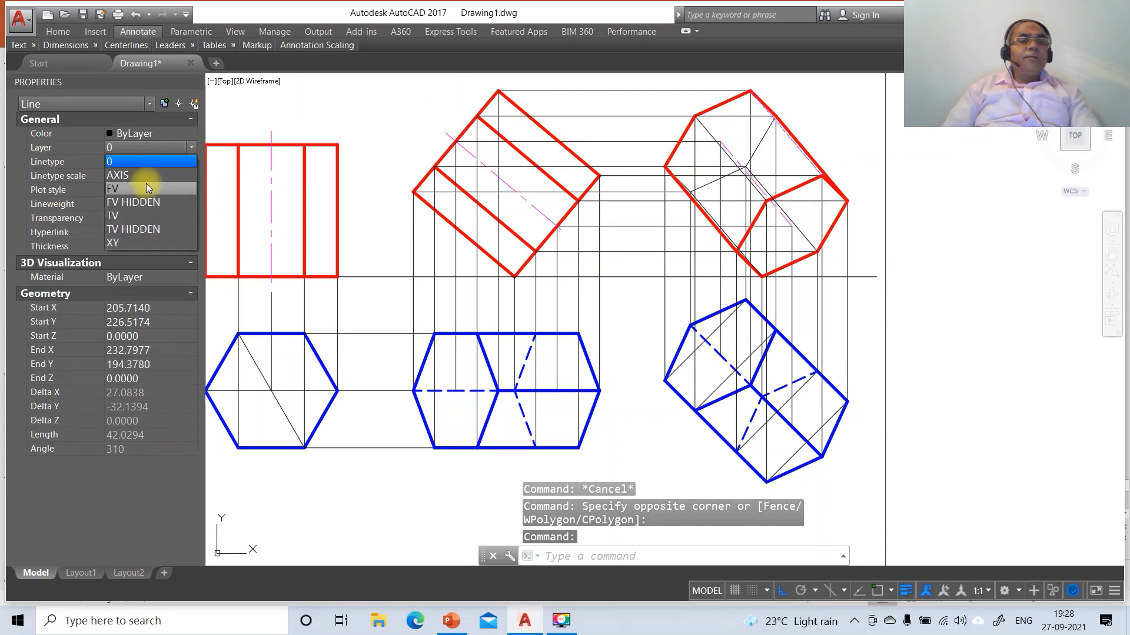
click(144, 183)
key(Escape)
key(Escape)
- Move the side edge joining the upper-left corners of the final front view's two hexagons to the FV layer
text(Z)
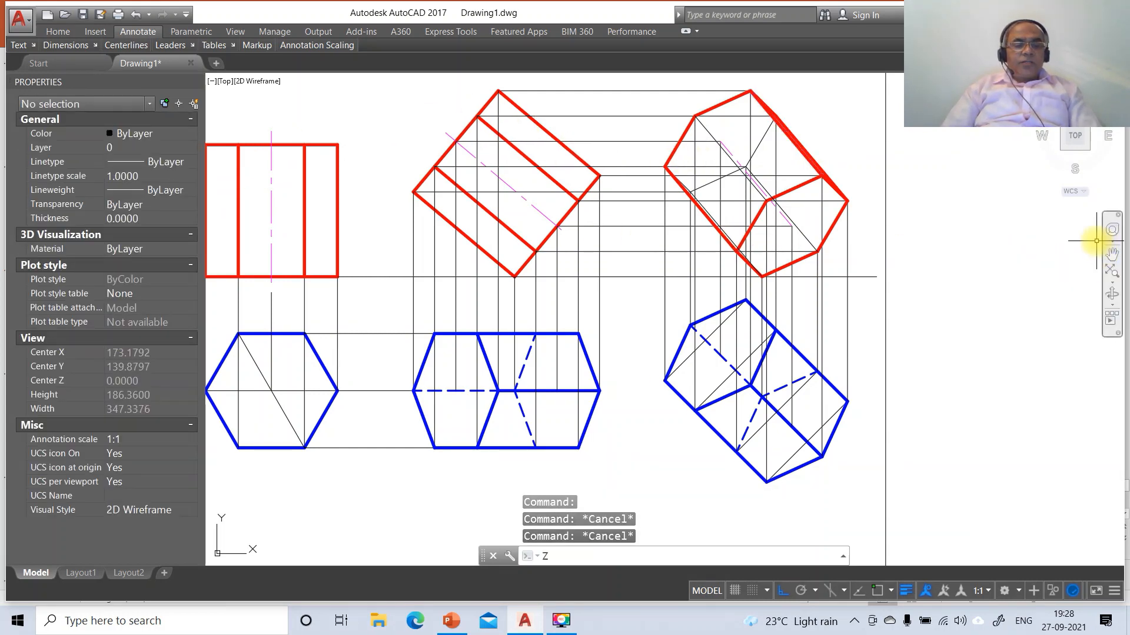
key(Return)
text(W)
key(Return)
click(635, 89)
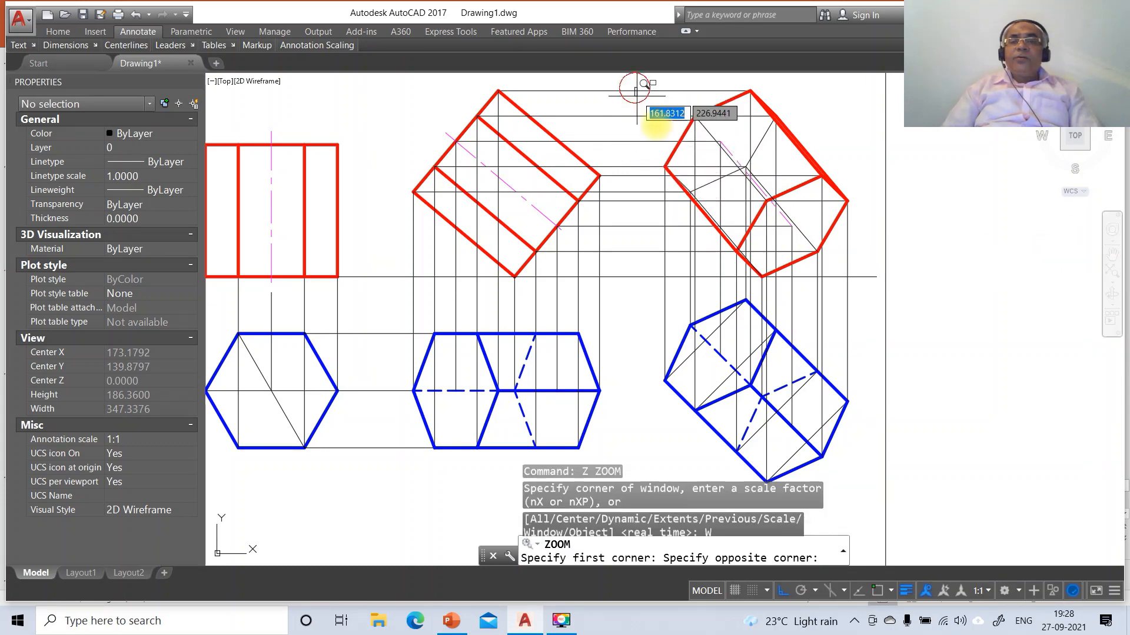
click(880, 276)
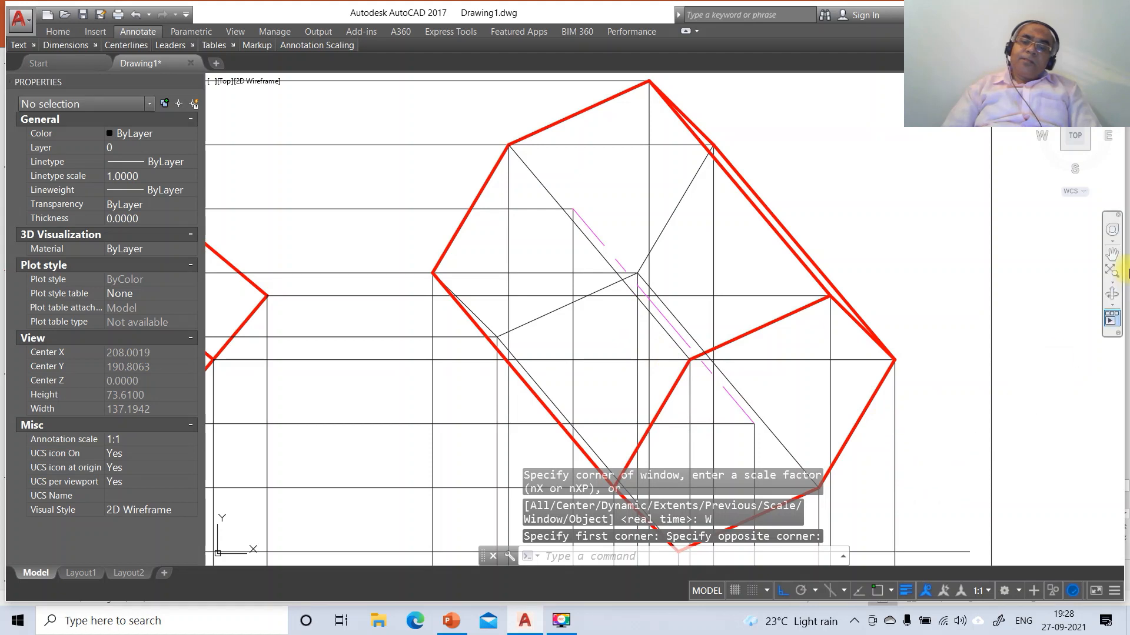
click(657, 325)
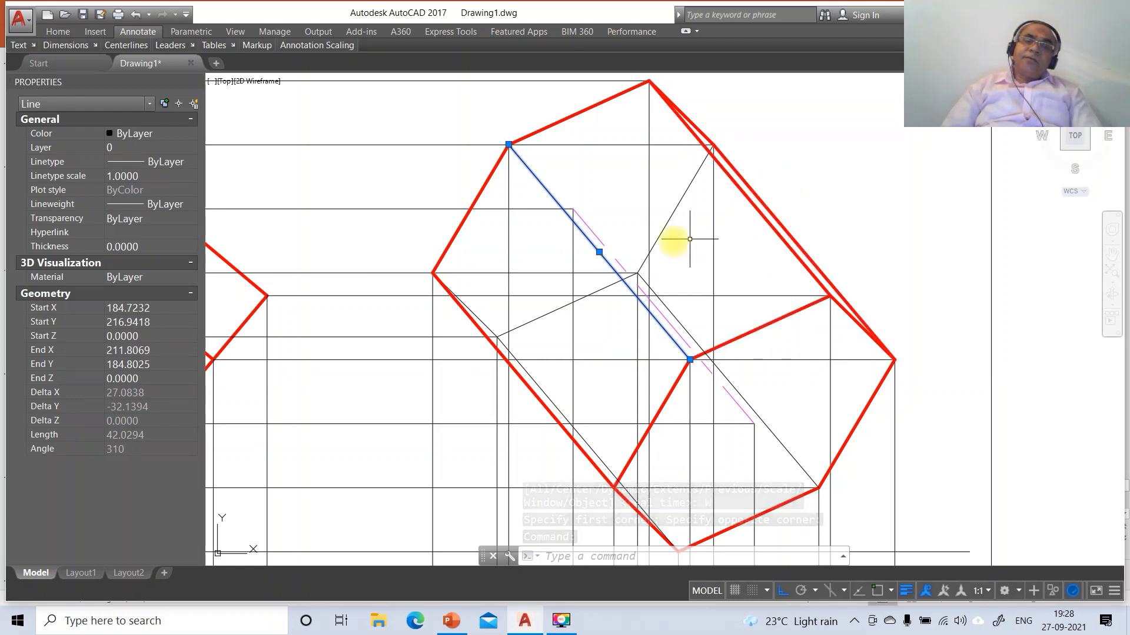
click(191, 147)
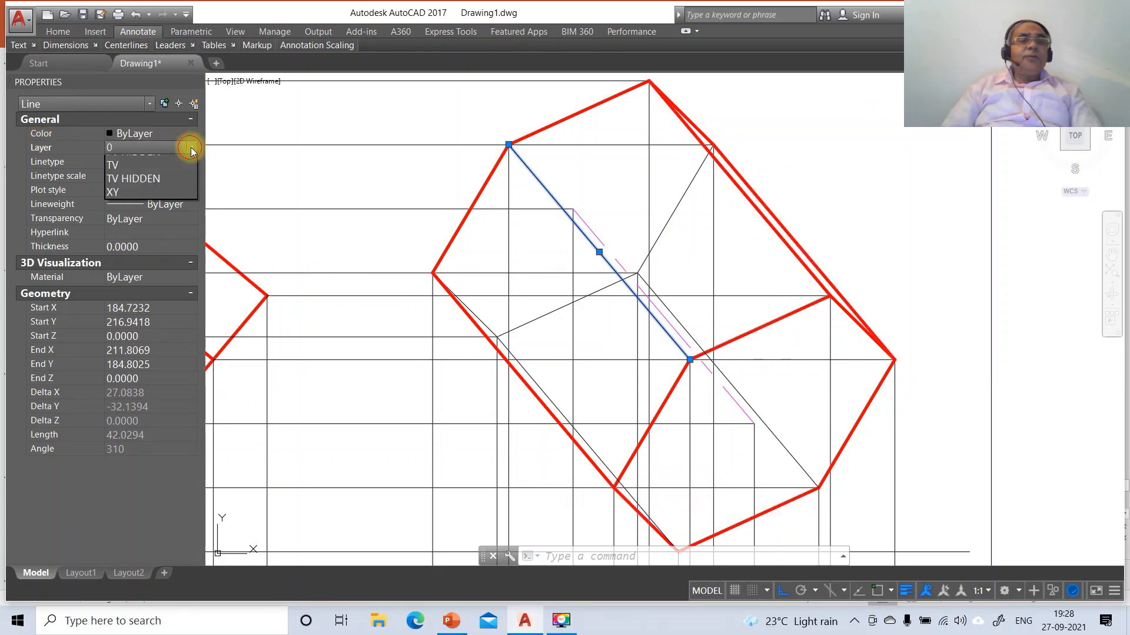
click(135, 179)
key(Escape)
key(Escape)
key(Escape)
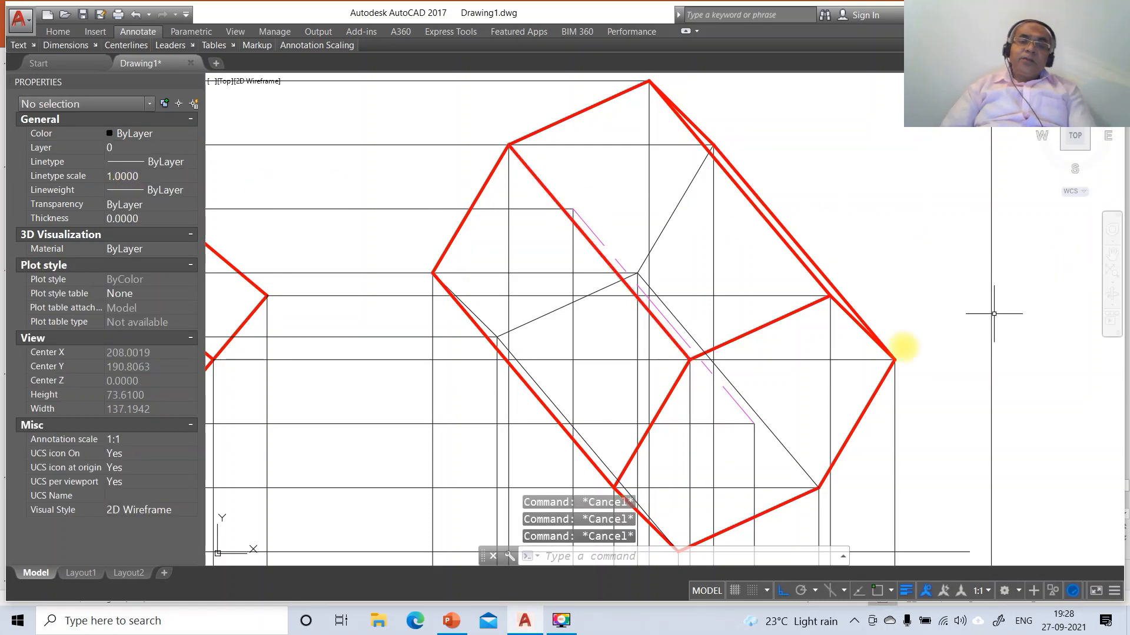
- Move the upper hexagon's three lower-right edges and the two side edges behind them to the FV HIDDEN layer
click(584, 440)
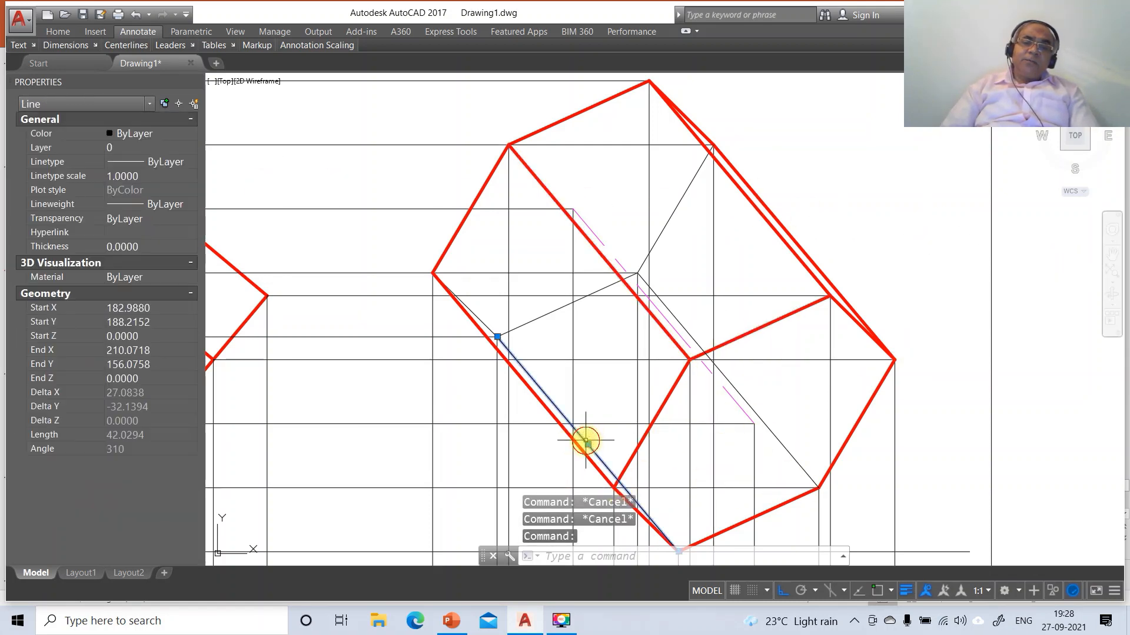
click(480, 323)
click(529, 322)
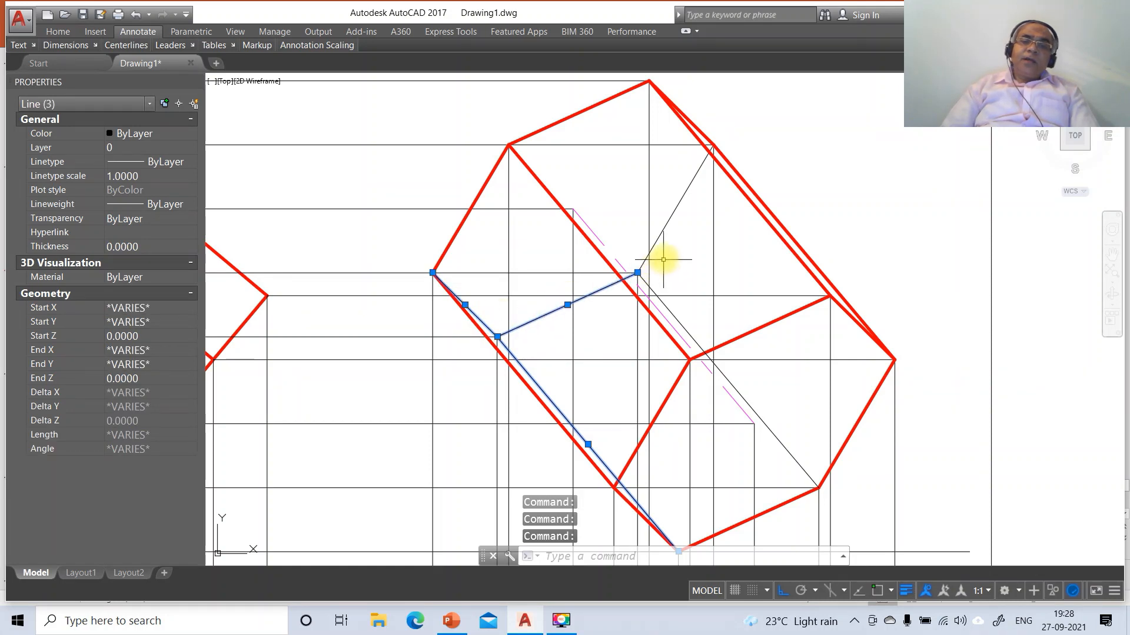
click(665, 224)
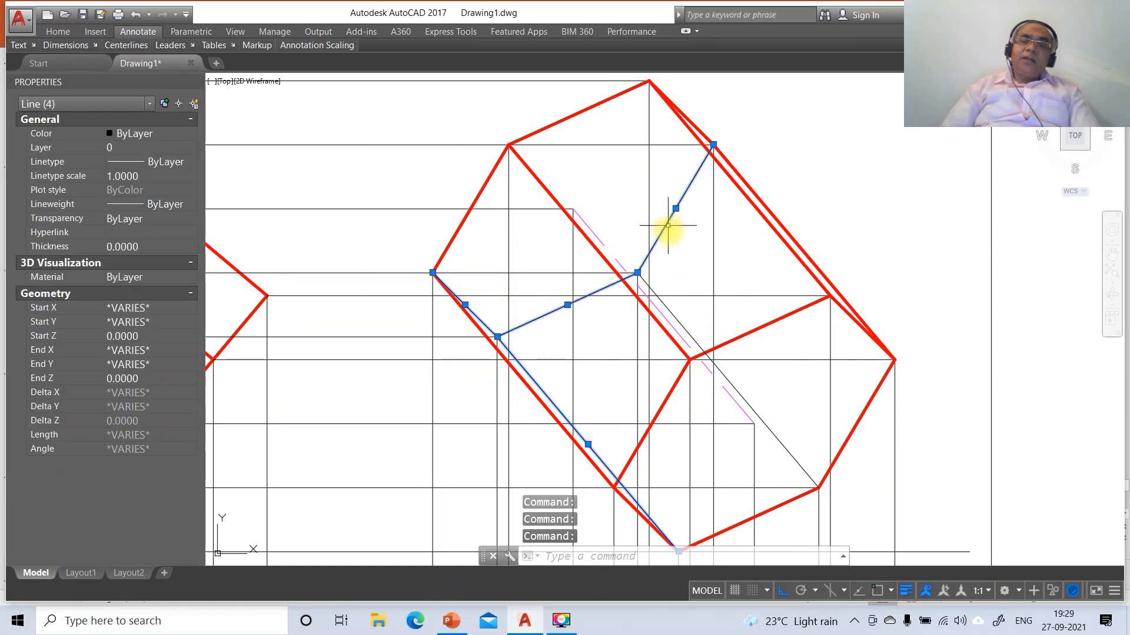
click(676, 318)
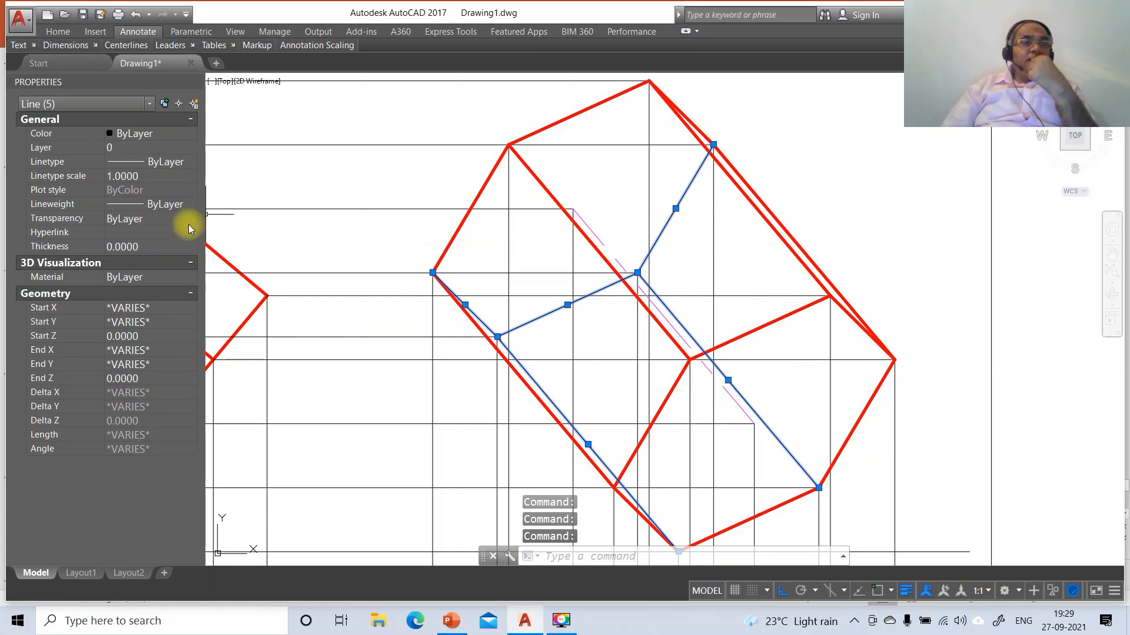
click(158, 151)
click(156, 152)
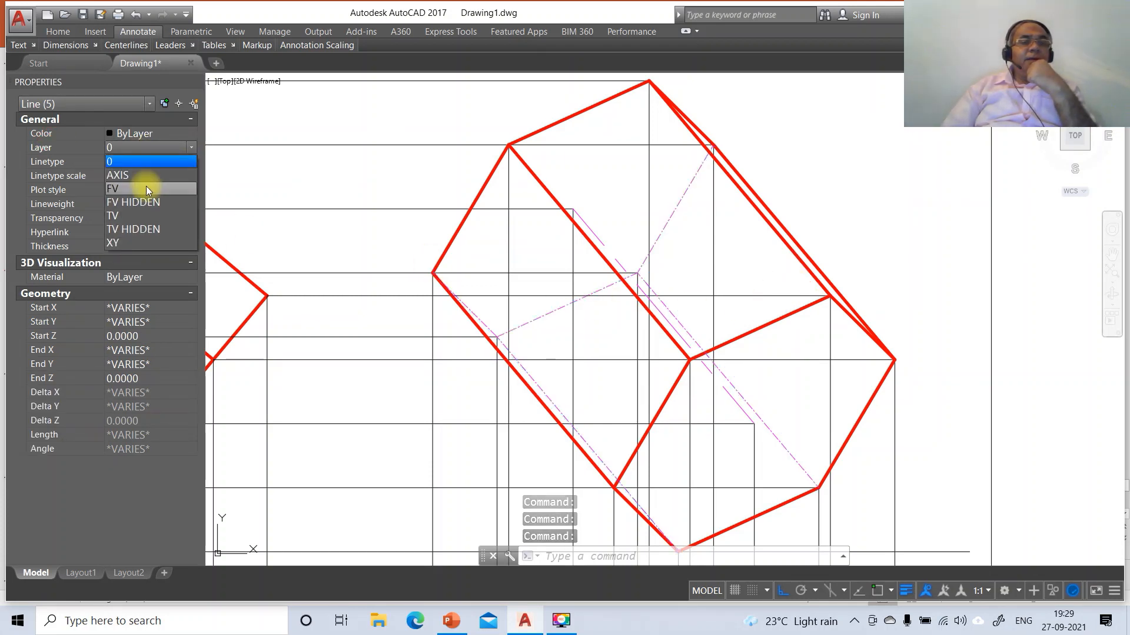
click(146, 186)
- Set the linetype scale of the five selected hidden edges to 2
click(121, 177)
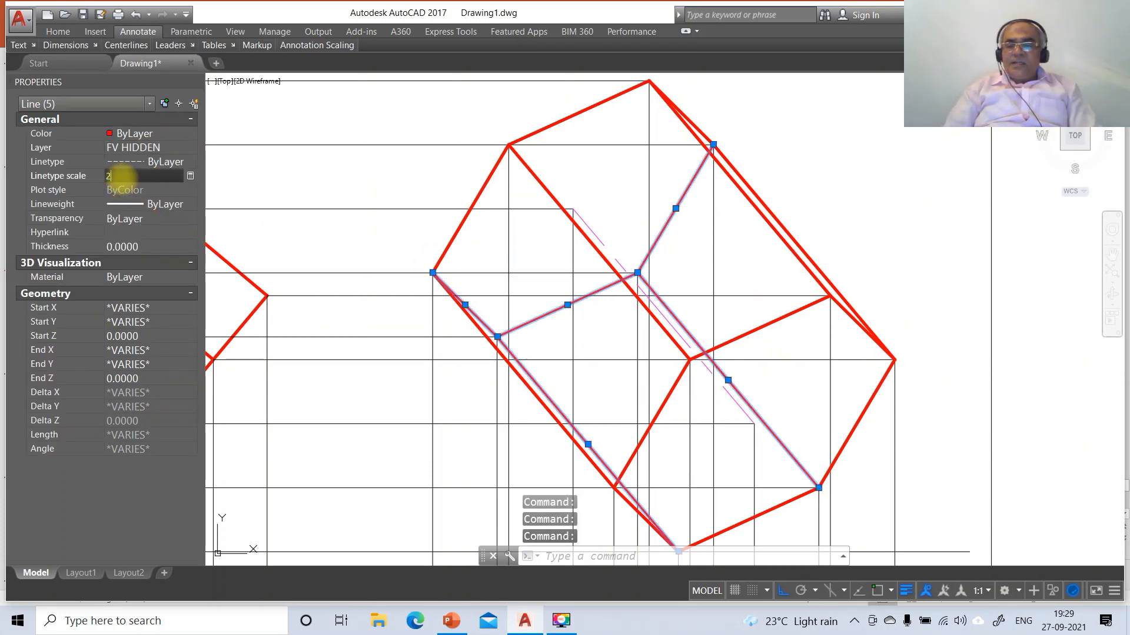
text(2)
key(Return)
key(Escape)
key(Escape)
key(Escape)
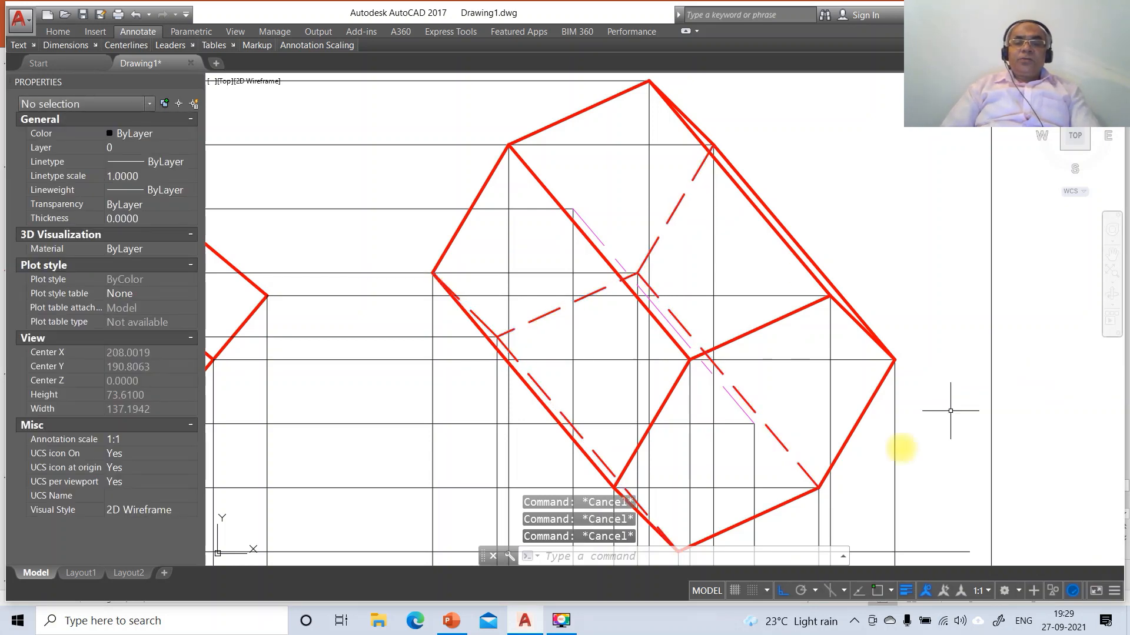
- Switch to PowerPoint to check the FINAL SOLUTION slide, and return to the AutoCAD drawing
click(450, 623)
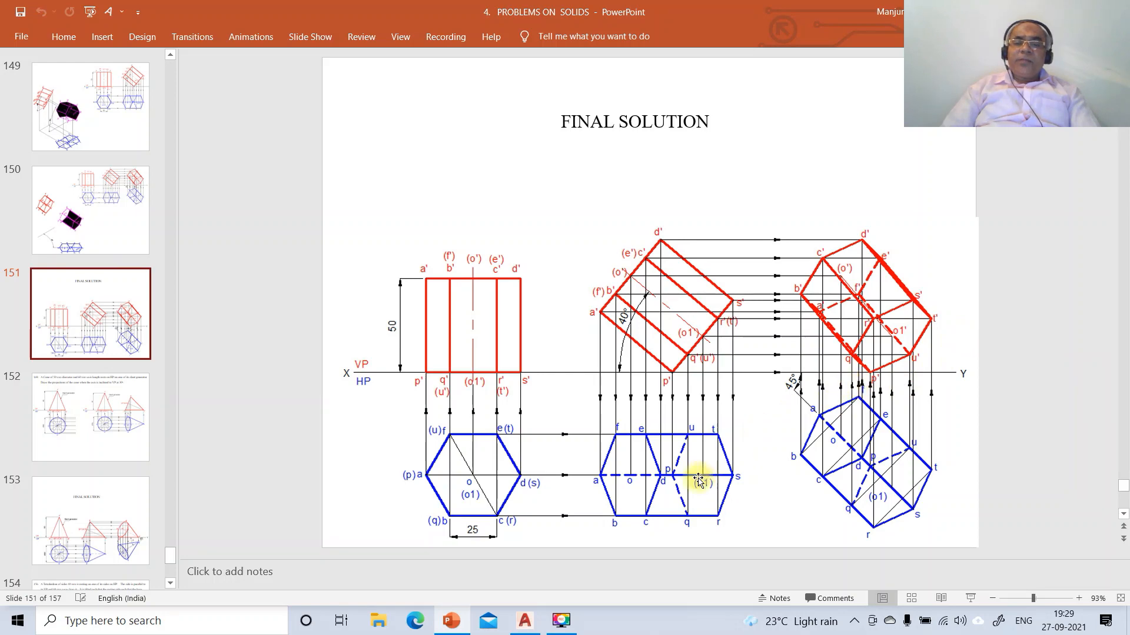
click(540, 618)
- Move both segments of the horizontal reference line between the front and top views to the XY layer
text(z)
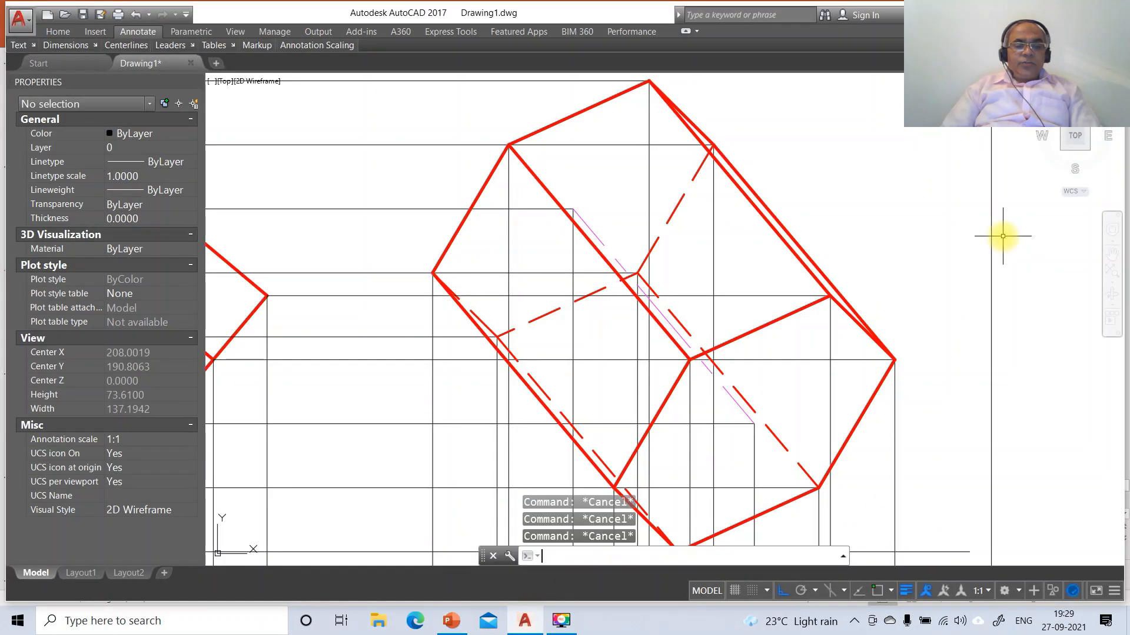
key(Return)
scroll(1003, 235, down, 5)
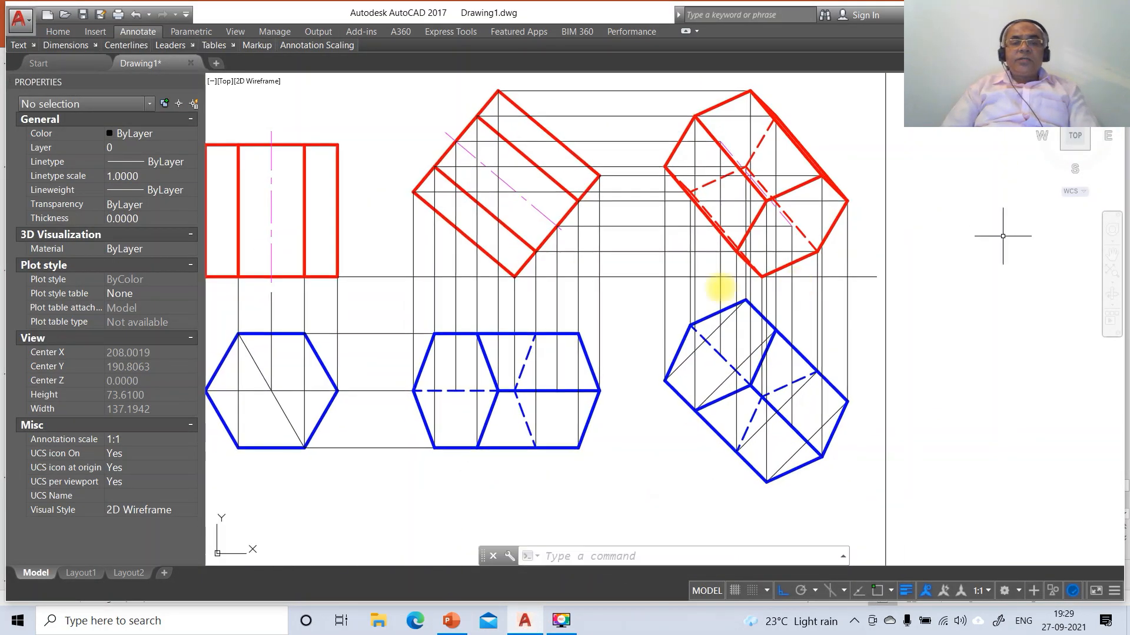
text(p)
key(Return)
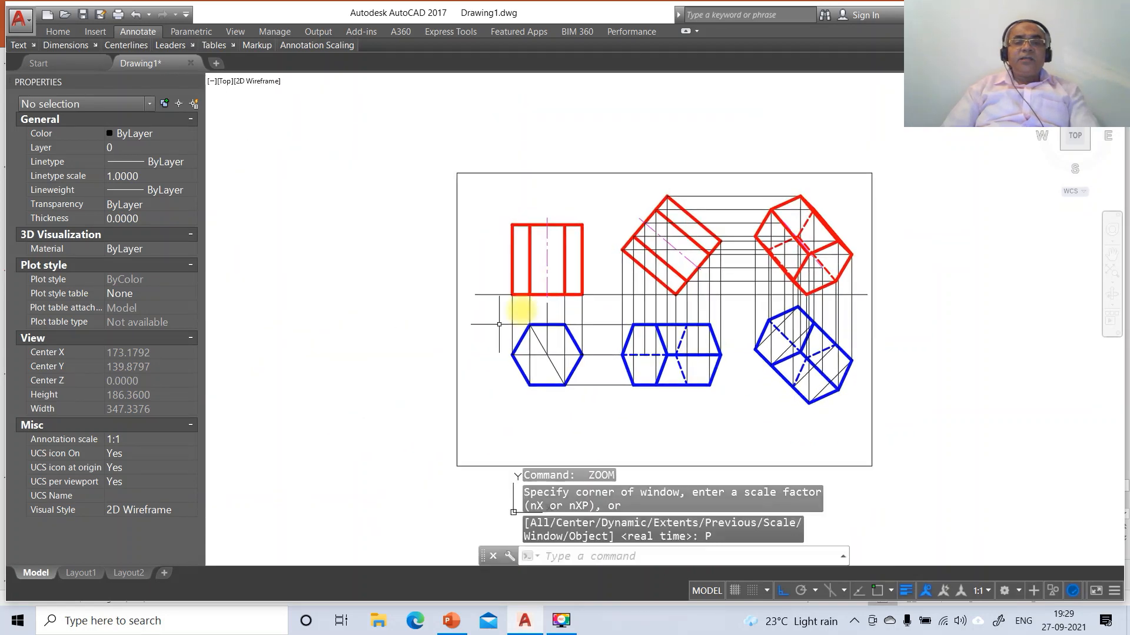
click(494, 294)
click(596, 294)
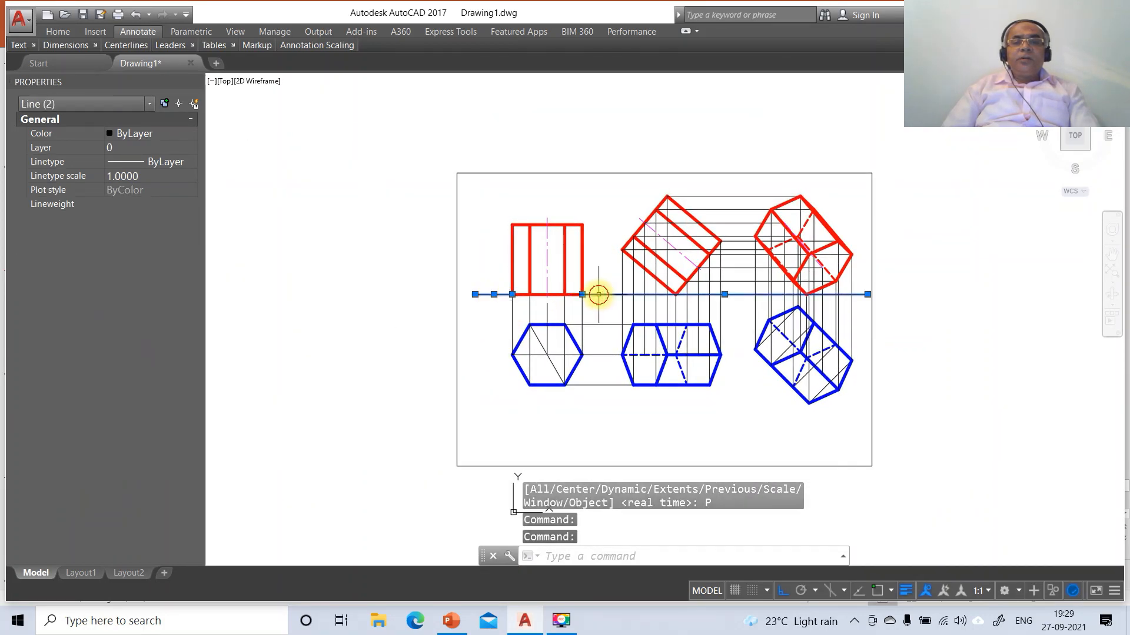
click(174, 148)
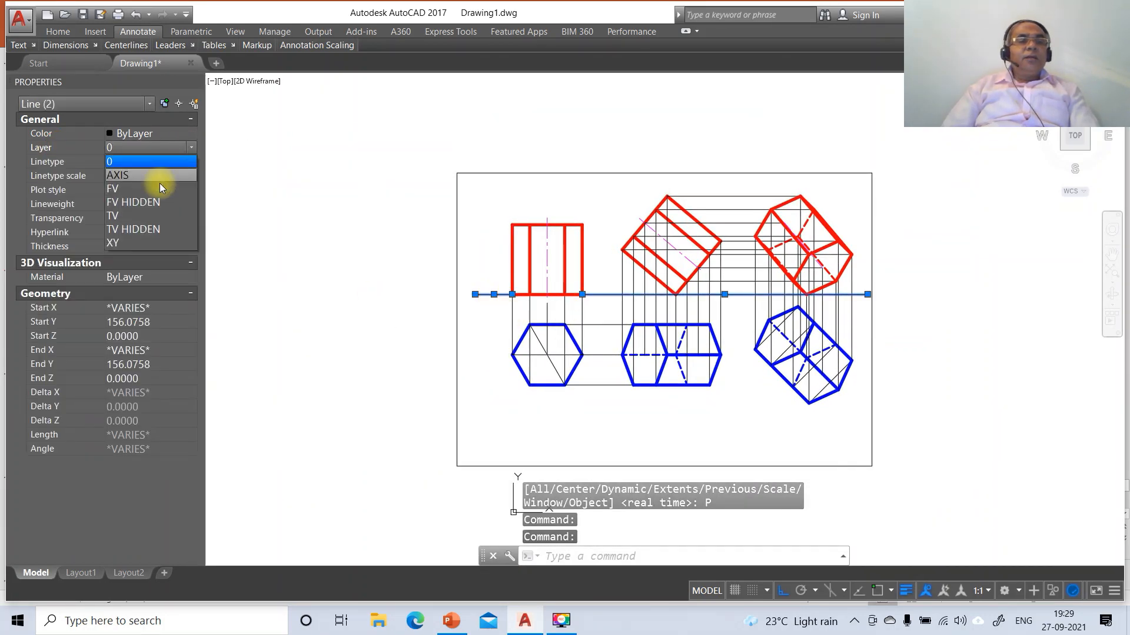
click(134, 242)
key(Escape)
key(Escape)
key(Escape)
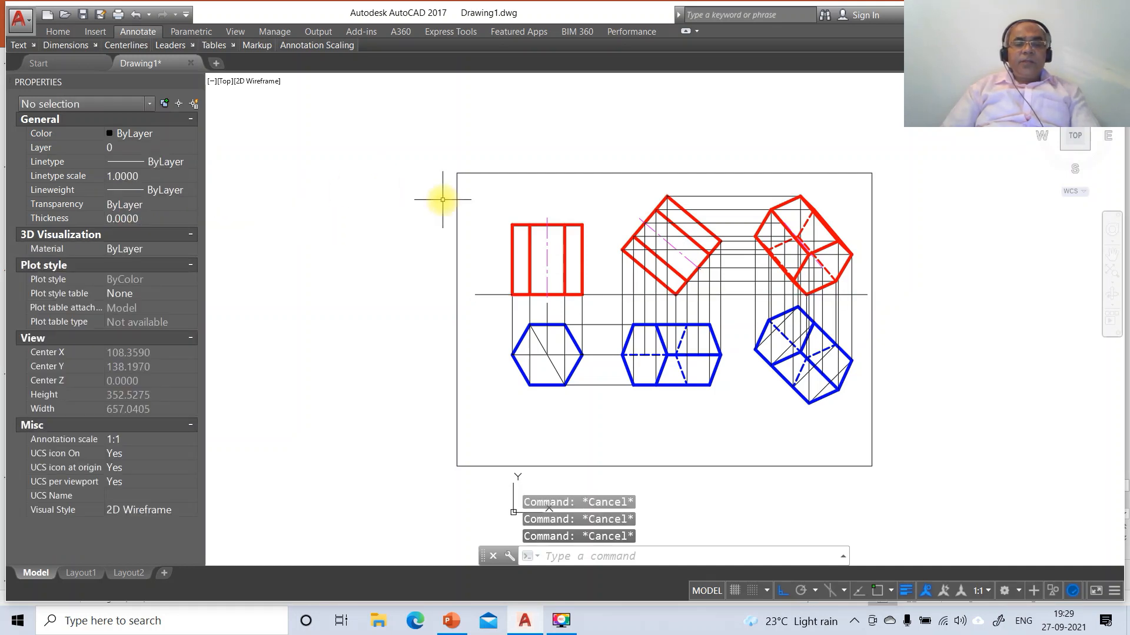
- Modify the Standard dimension style so that linear dimensions have a precision of 0
text(z)
key(Return)
text(w)
key(Return)
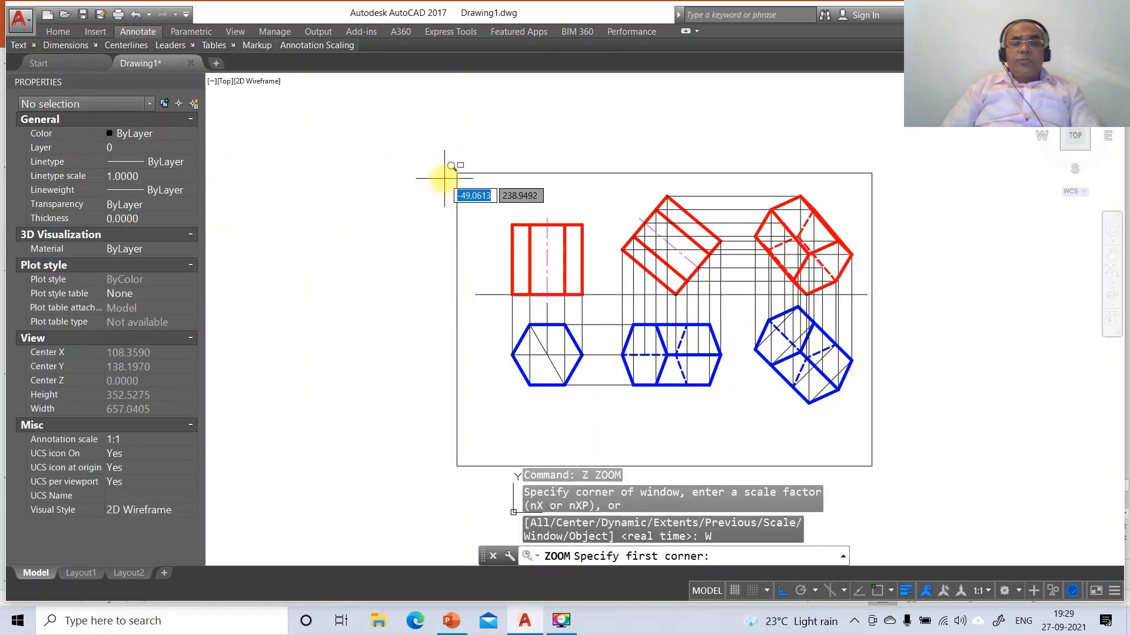
click(449, 176)
click(883, 446)
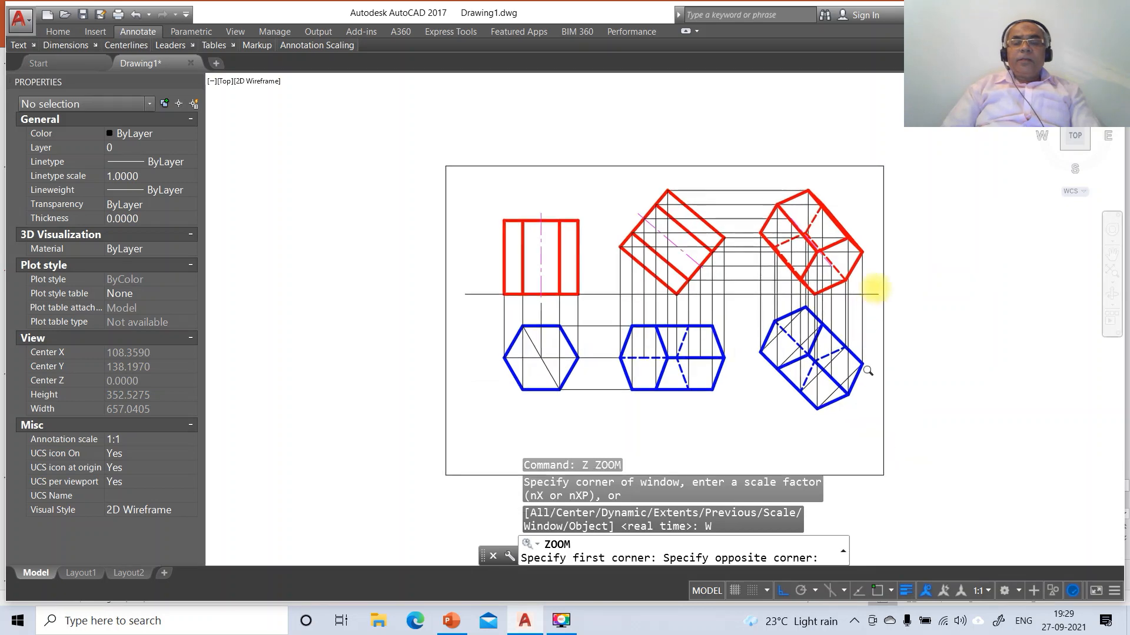
key(Escape)
key(Escape)
key(Escape)
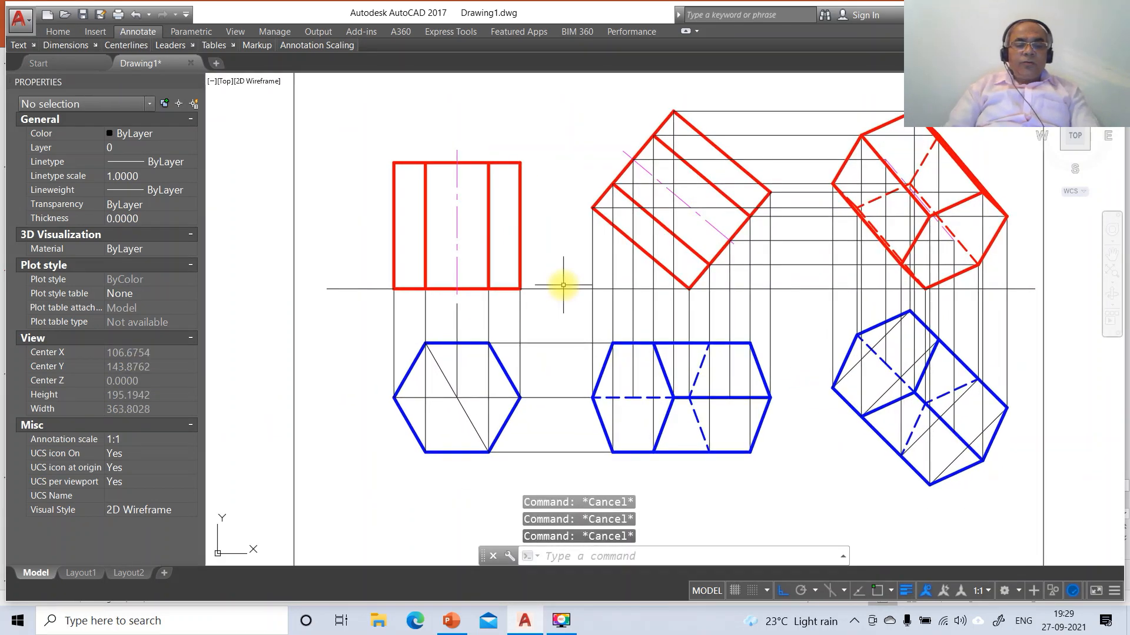
text(DDIM)
key(Return)
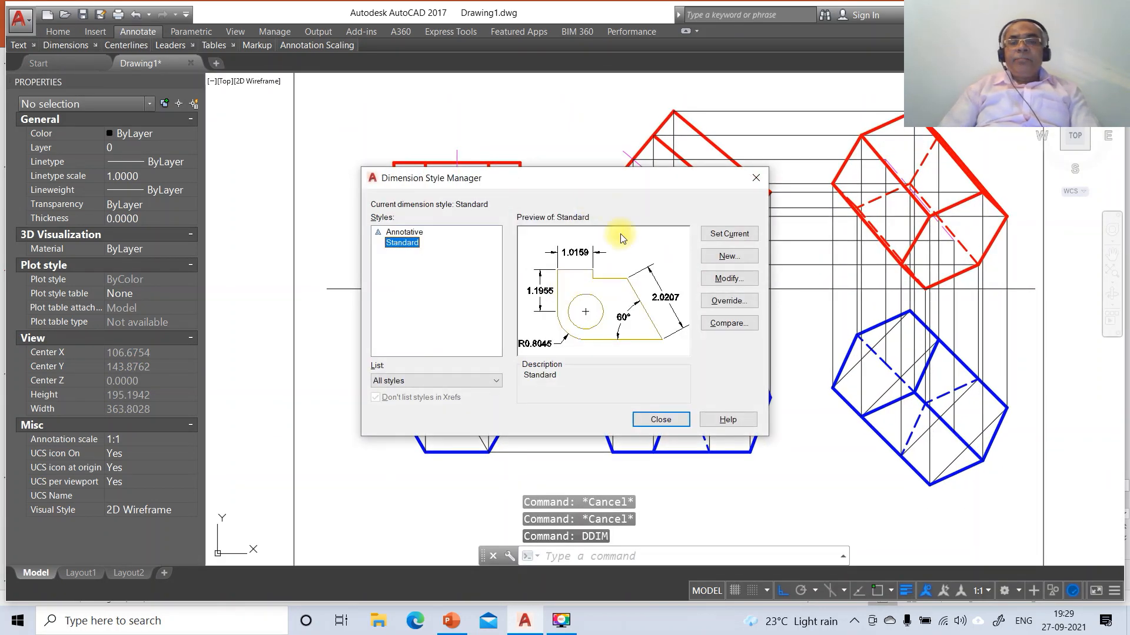
click(706, 283)
click(538, 150)
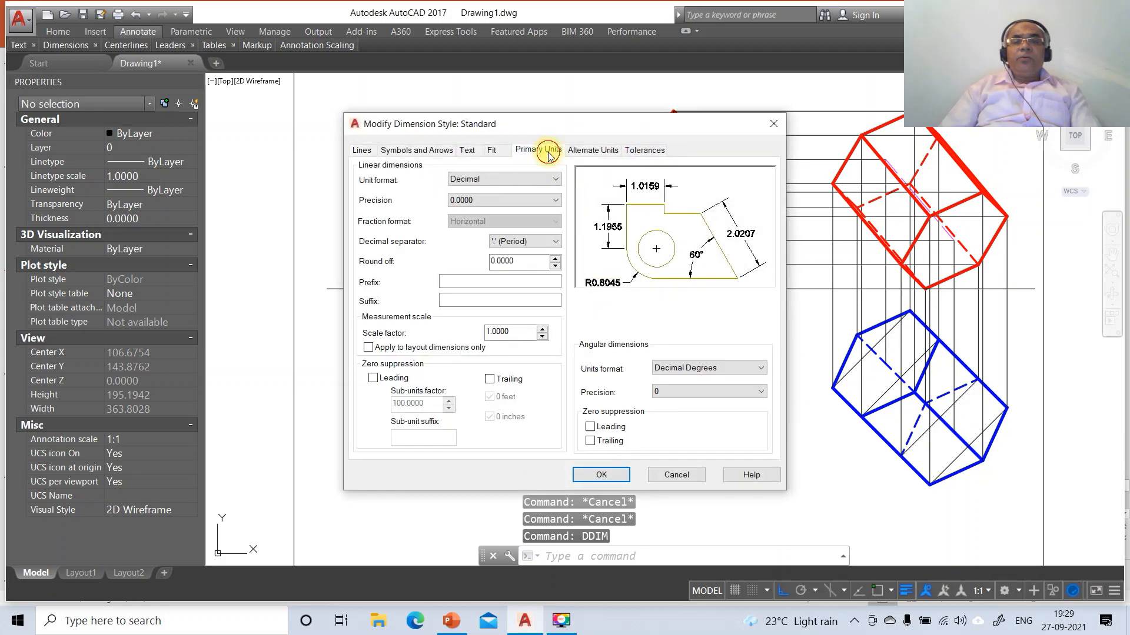
click(517, 203)
click(490, 214)
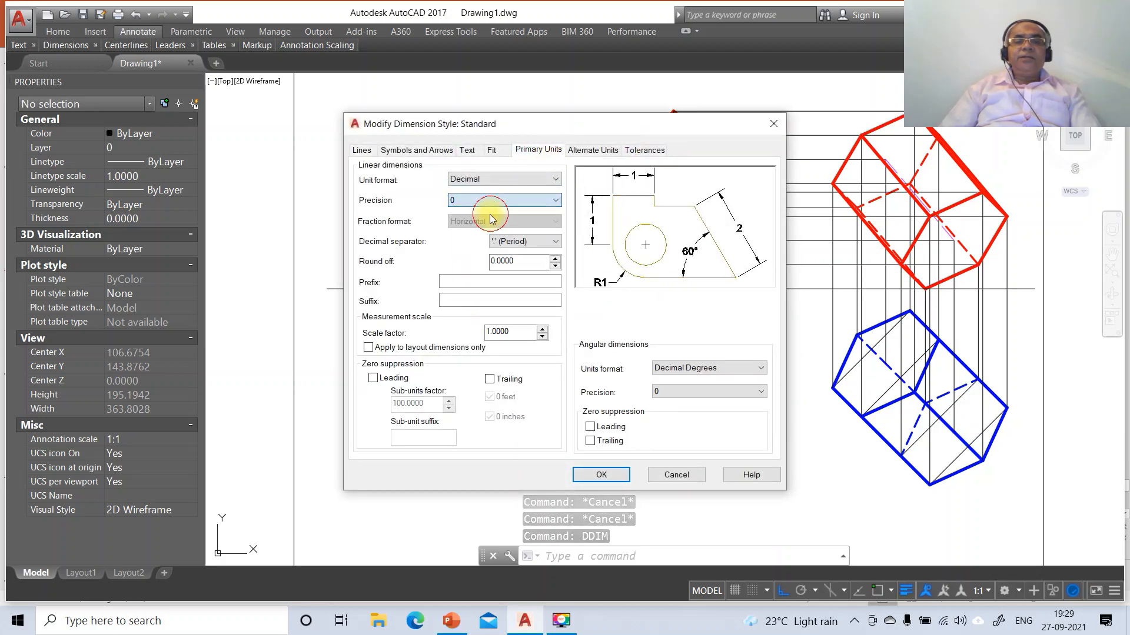
- Set the Standard dimension style's text height to 3, with text aligned with the dimension line and vertical placement Above
click(468, 151)
drag(534, 253, 467, 254)
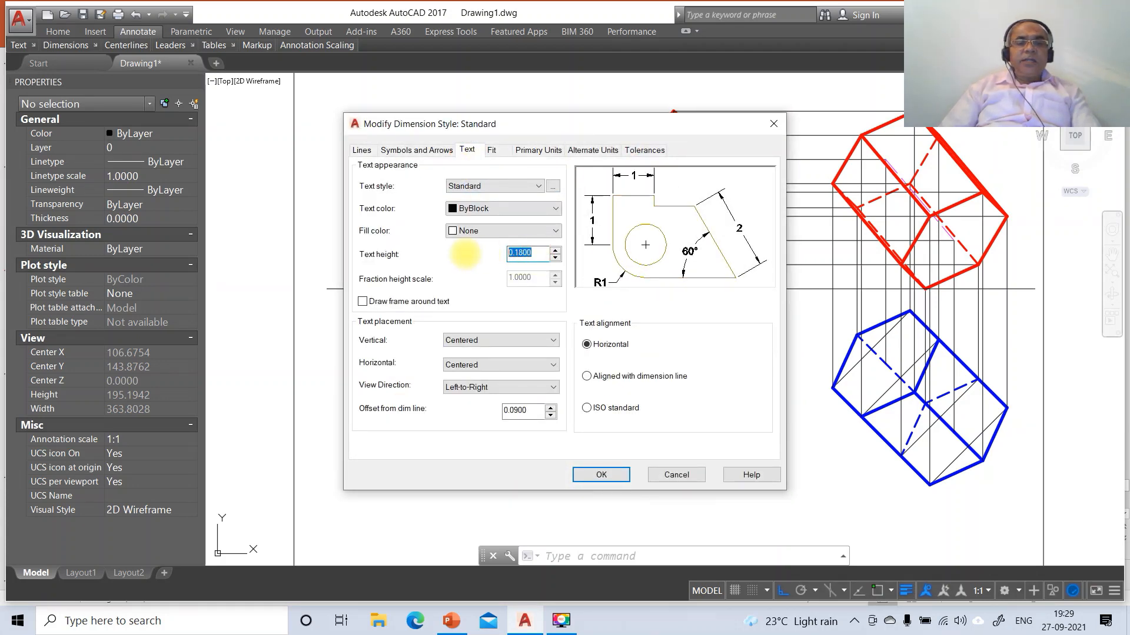
text(3)
click(591, 379)
click(494, 340)
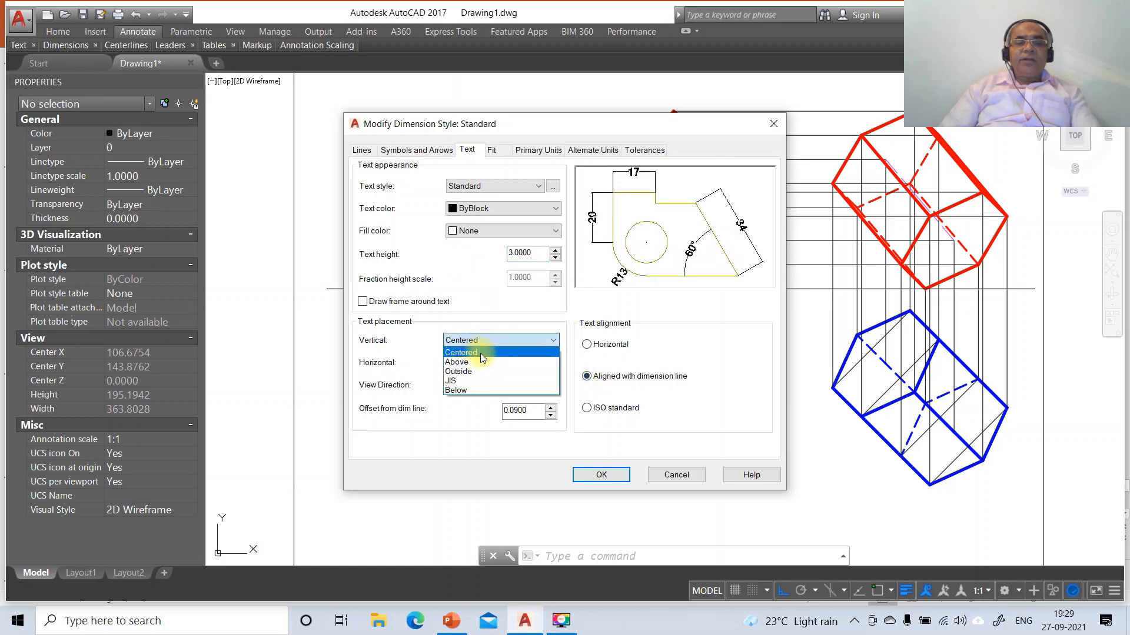
click(474, 361)
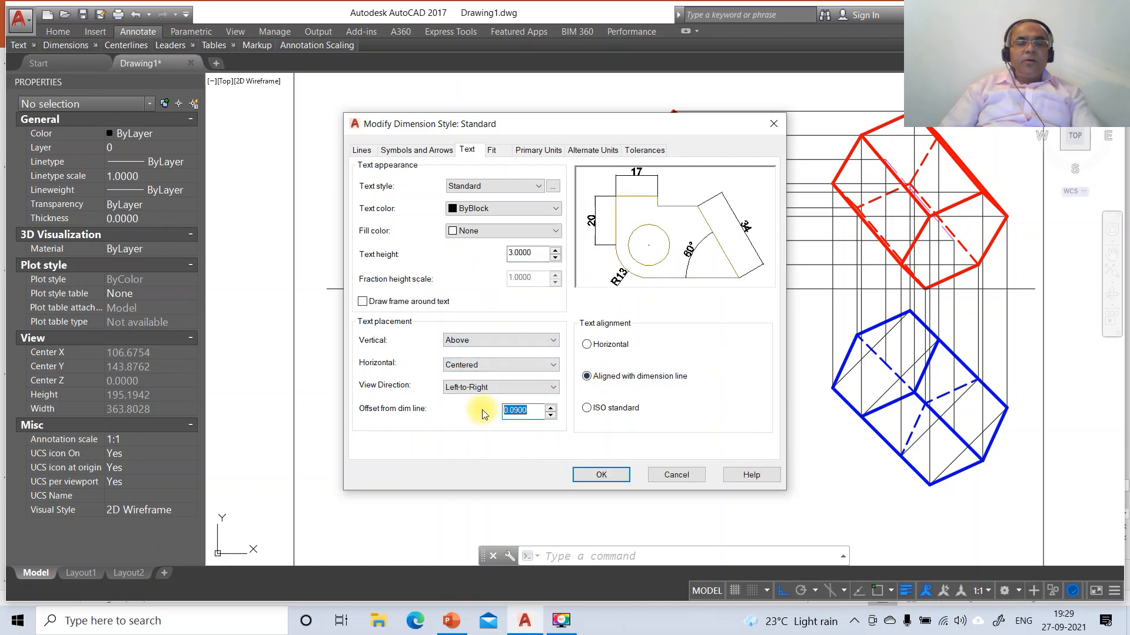
- Adjust the Standard dimension style's arrow size and extension-line offset from origin, and apply the changes
click(415, 154)
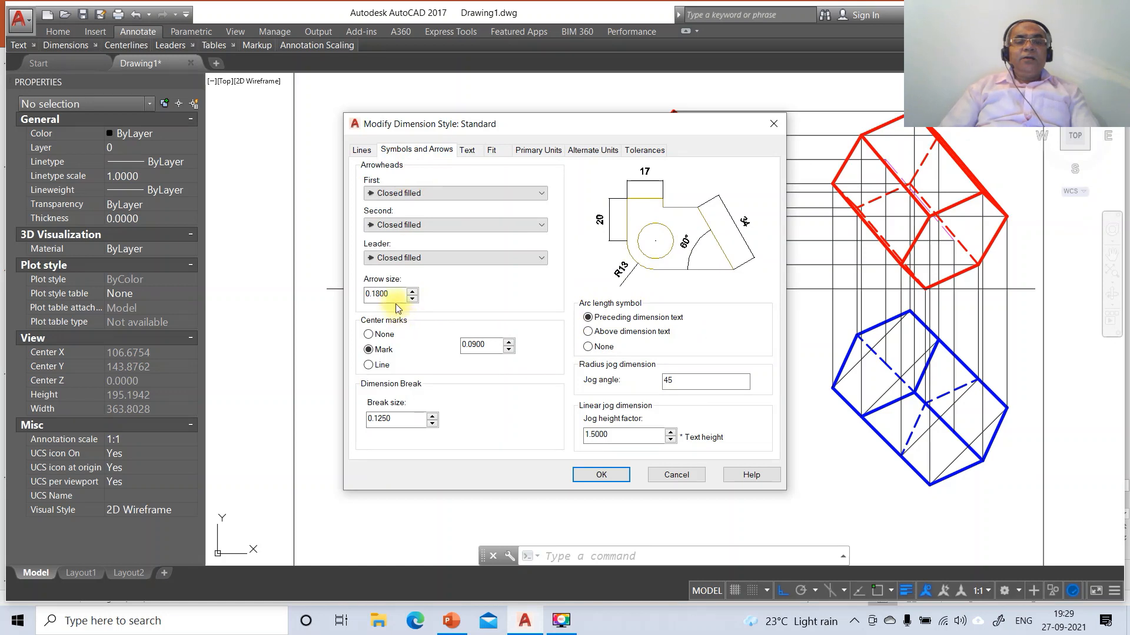
click(358, 152)
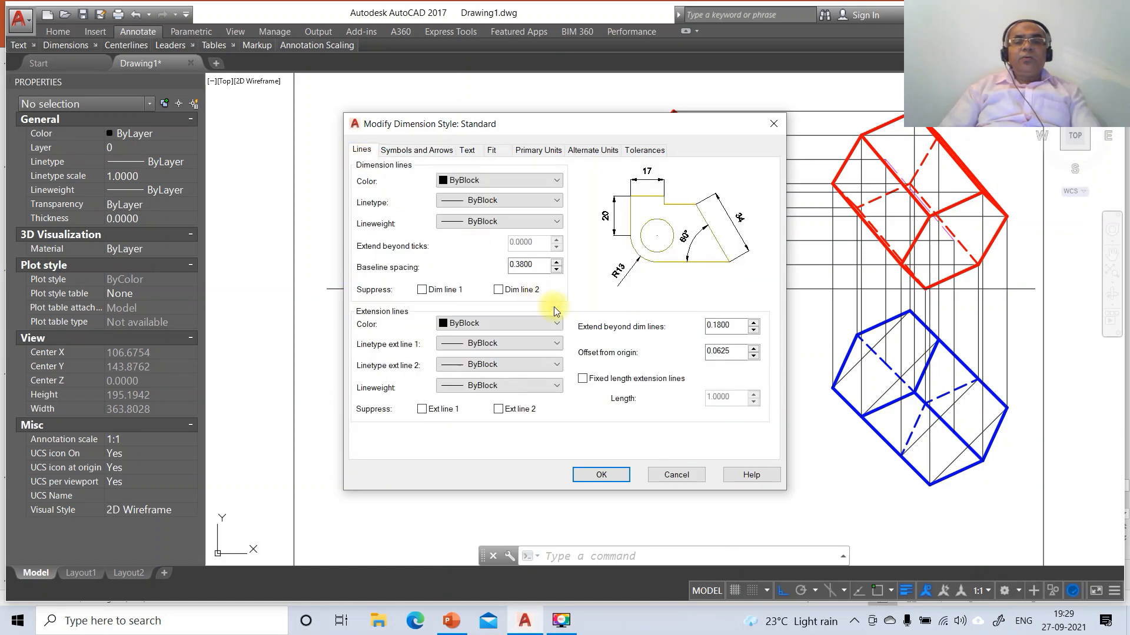
drag(731, 354, 690, 353)
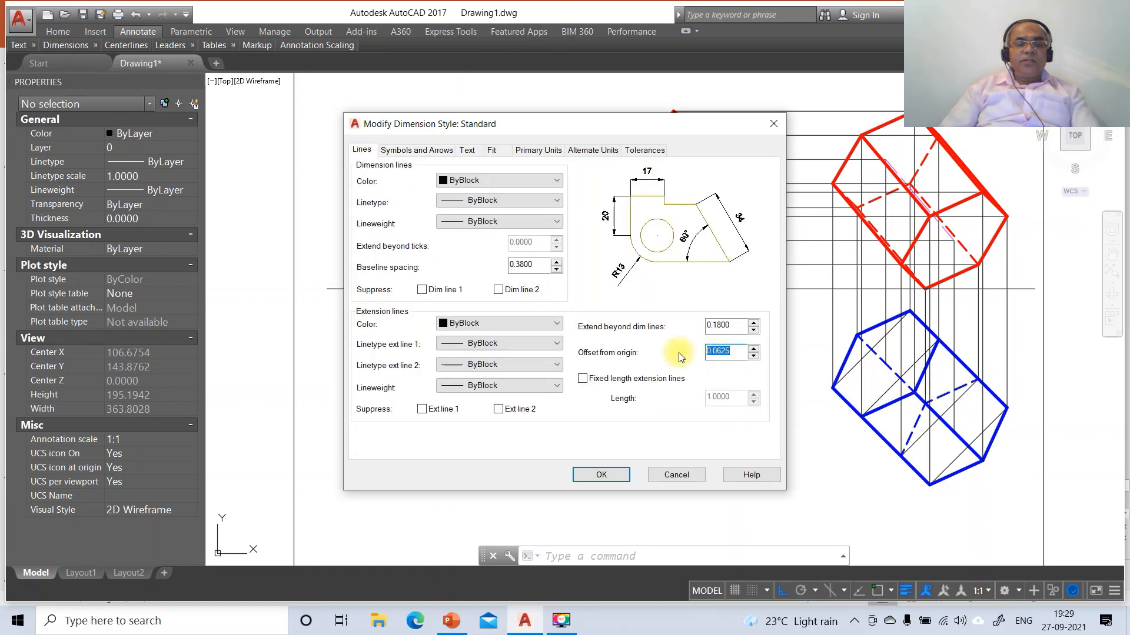
click(601, 474)
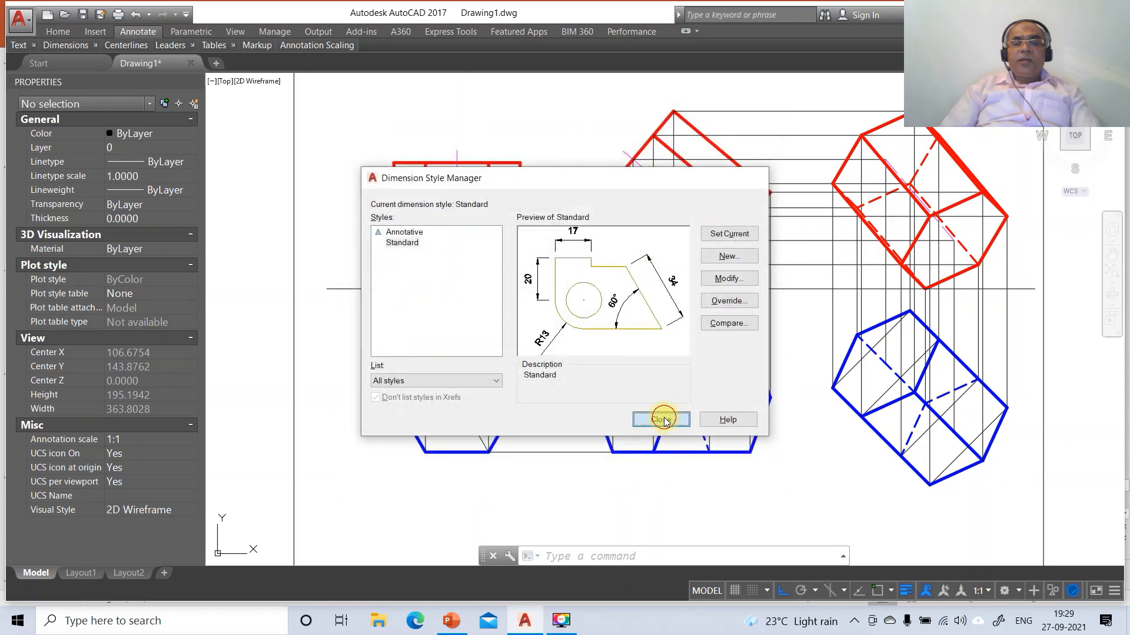
click(662, 419)
- Add a linear dimension to the lower horizontal edge of the hexagon in the first top view, placed just below it
text(DI)
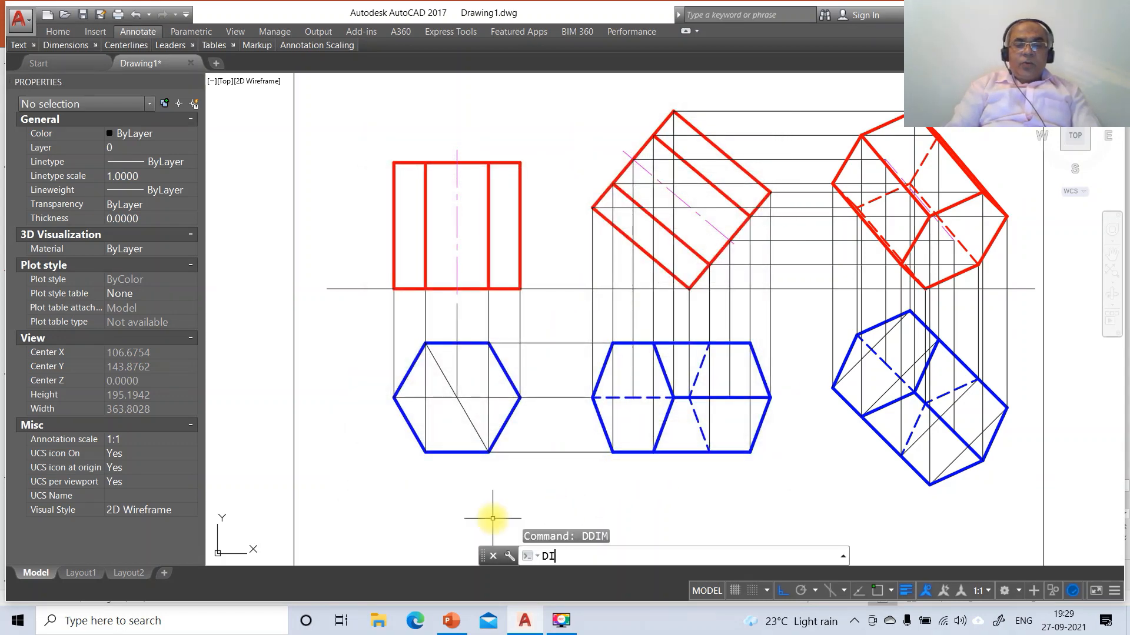
text(M)
key(Return)
text(INT)
key(Return)
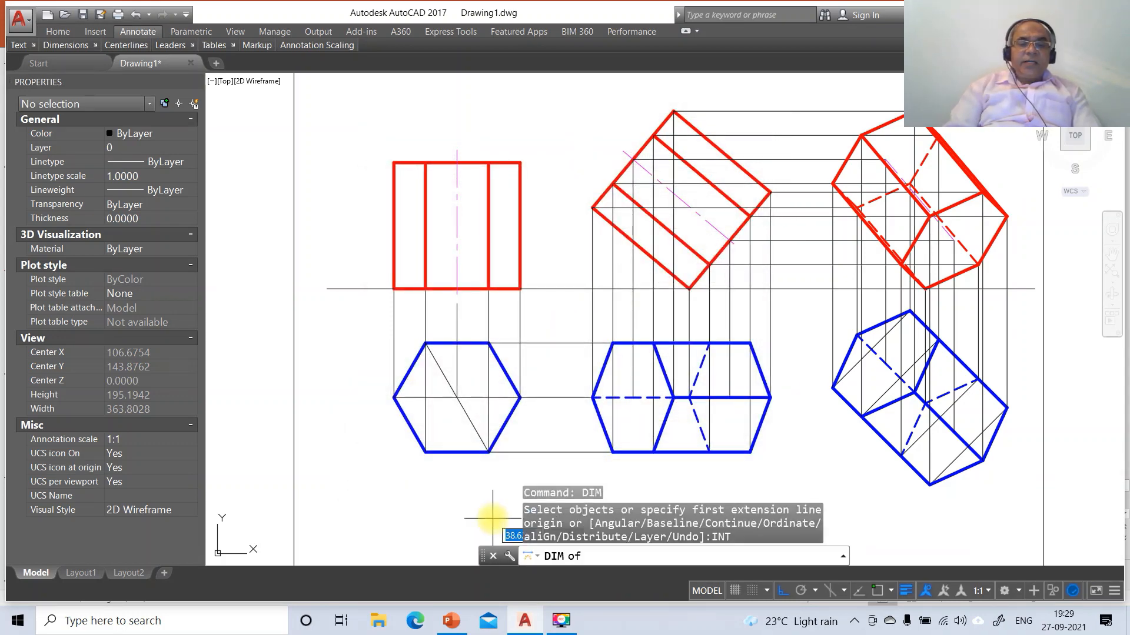
click(423, 452)
text(INT)
key(Return)
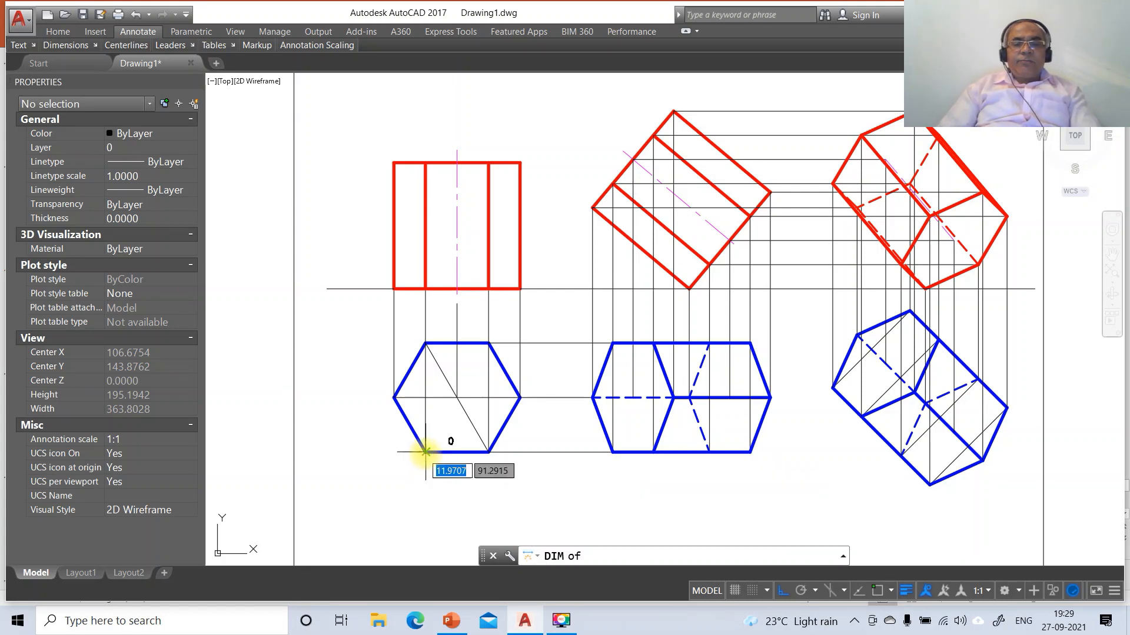
click(488, 452)
click(477, 474)
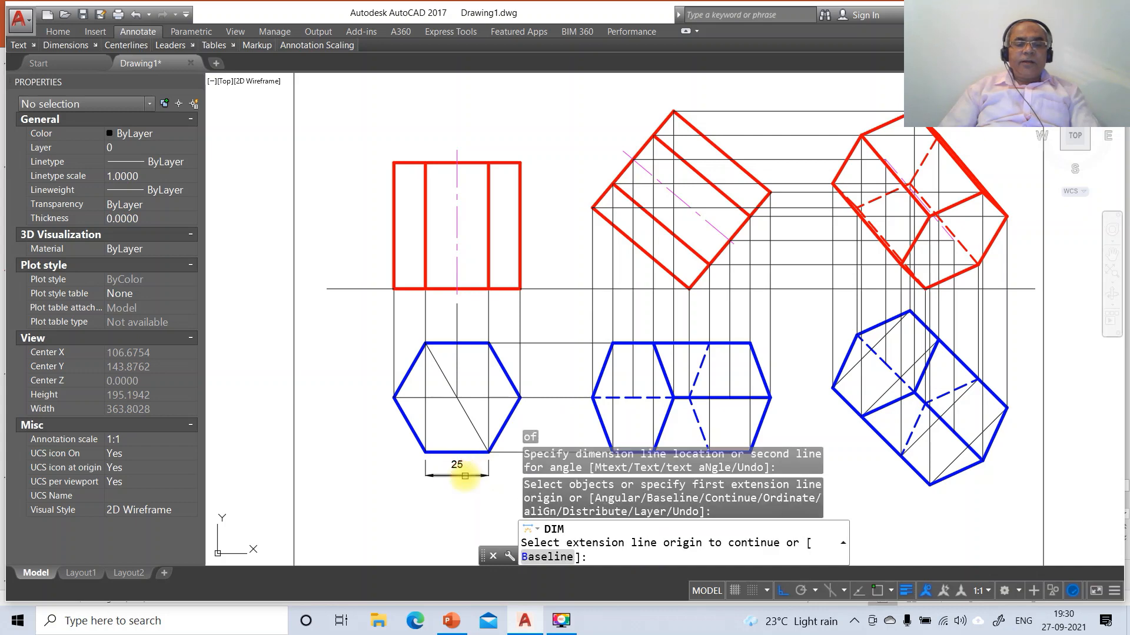
- Dimension the height of the upright prism in the first front view, with the dimension line outside its left edge
text(INT)
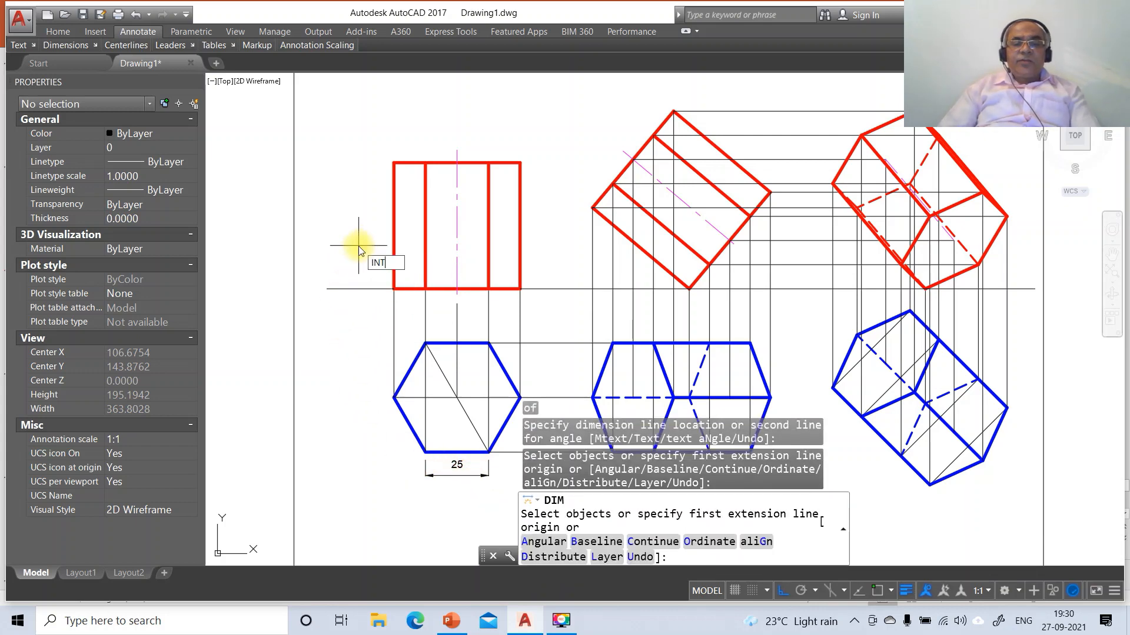
key(Return)
click(393, 163)
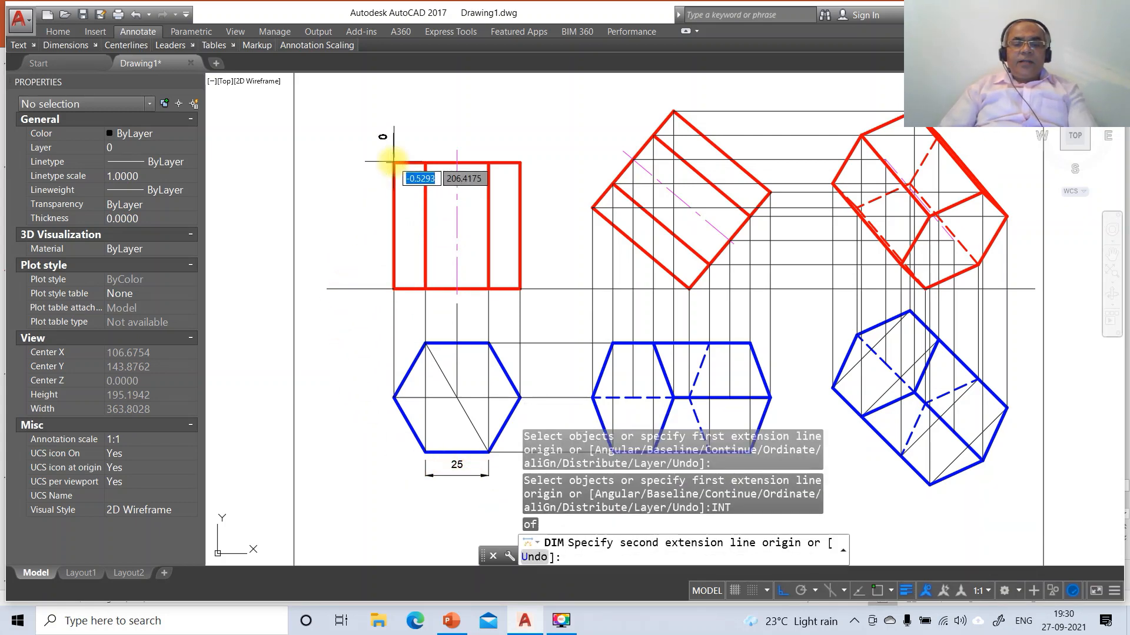
text(INT)
key(Return)
click(393, 289)
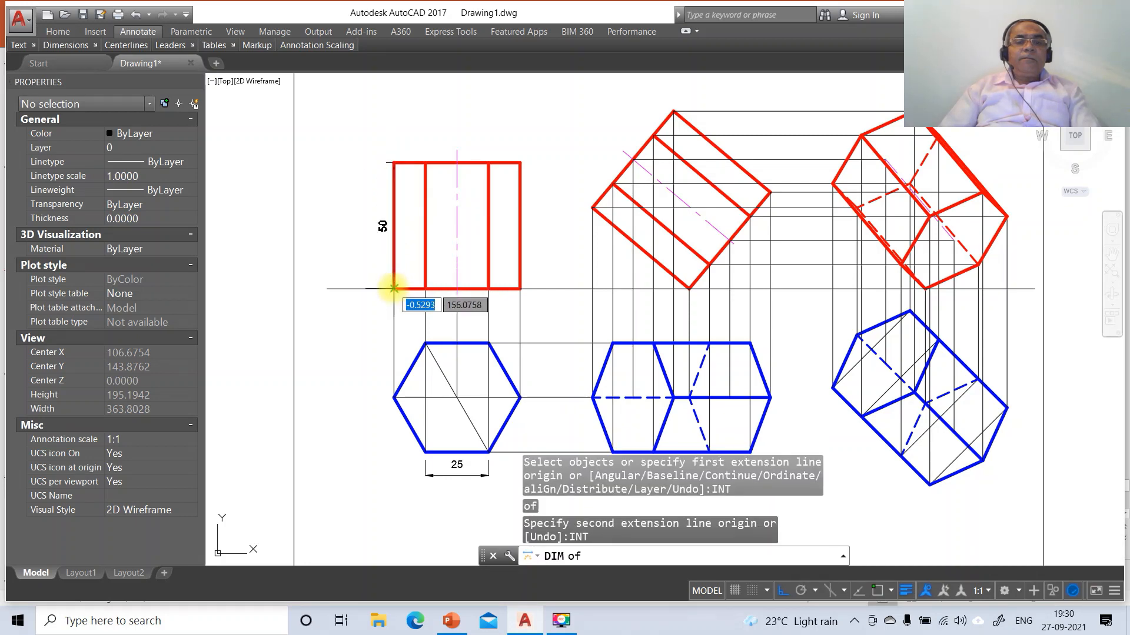
click(373, 274)
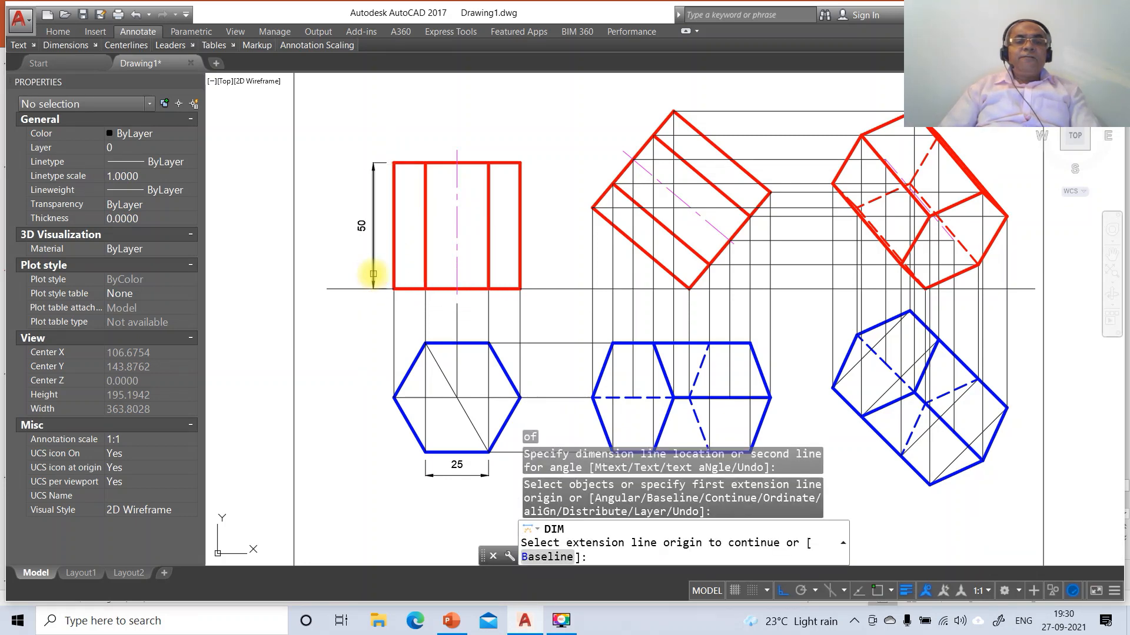
- Add an angular dimension between the tilted front view's lower-right base edge and the XY reference line
text(A)
key(Return)
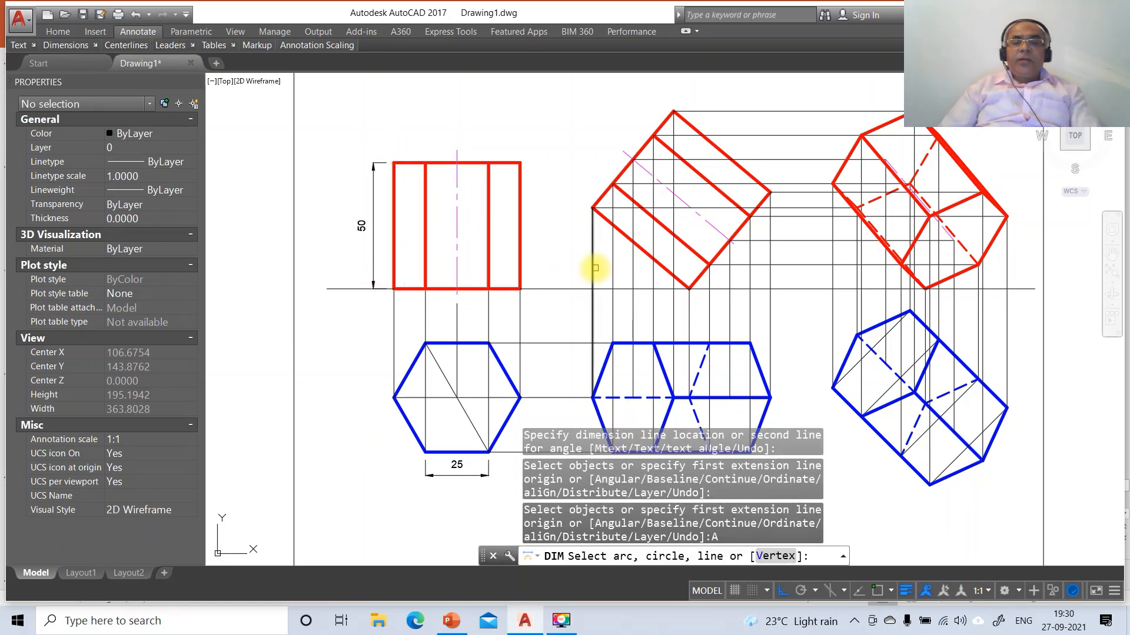
click(714, 245)
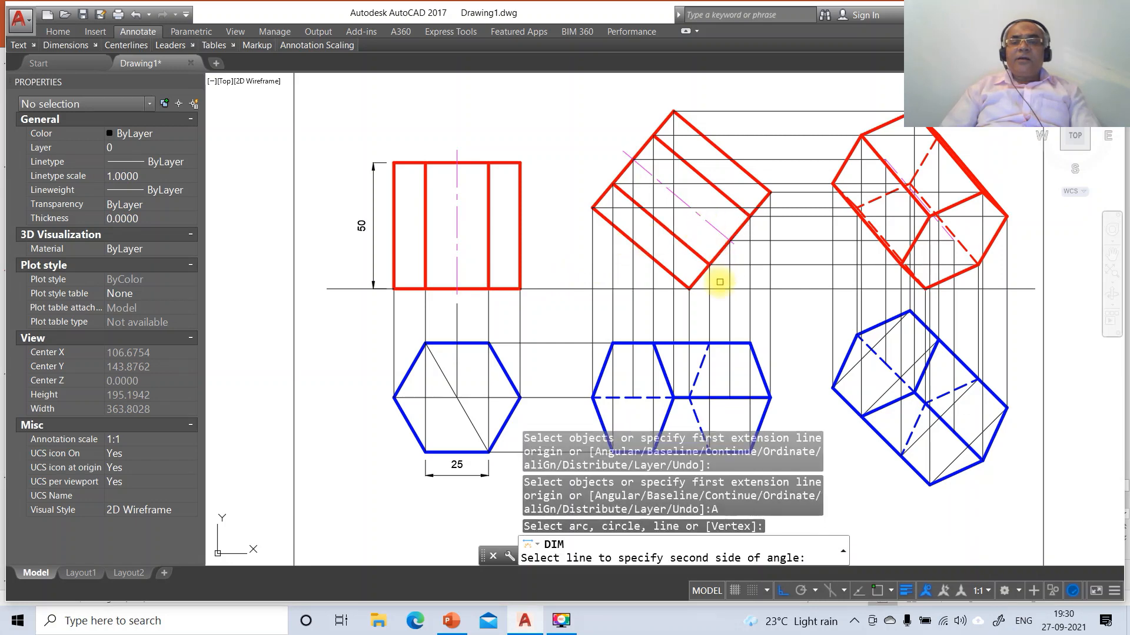
click(719, 288)
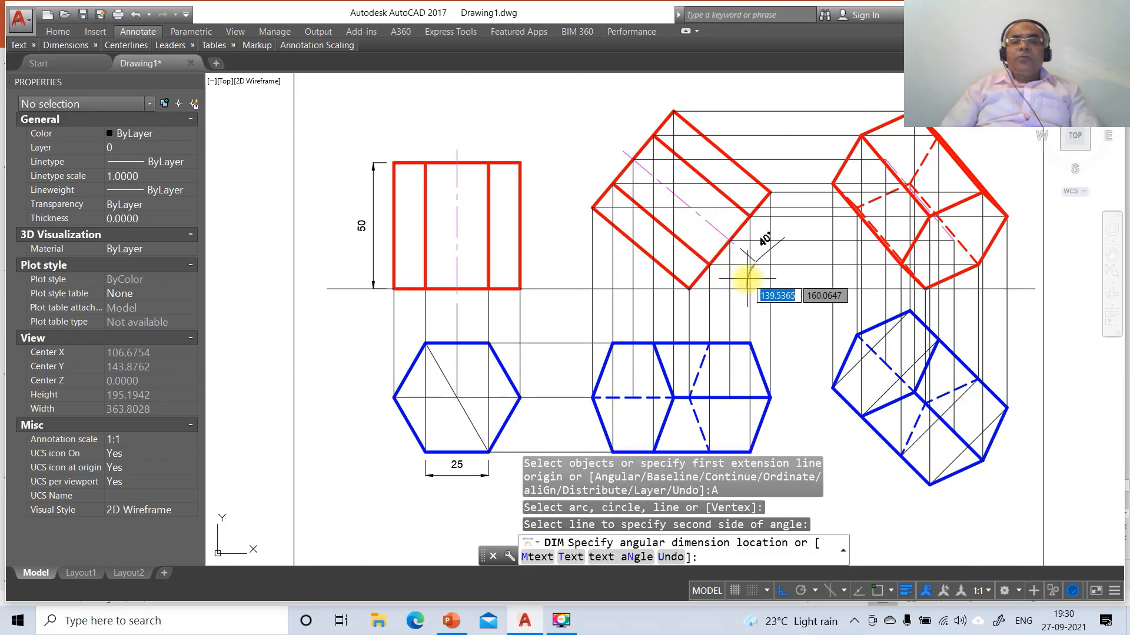
click(747, 278)
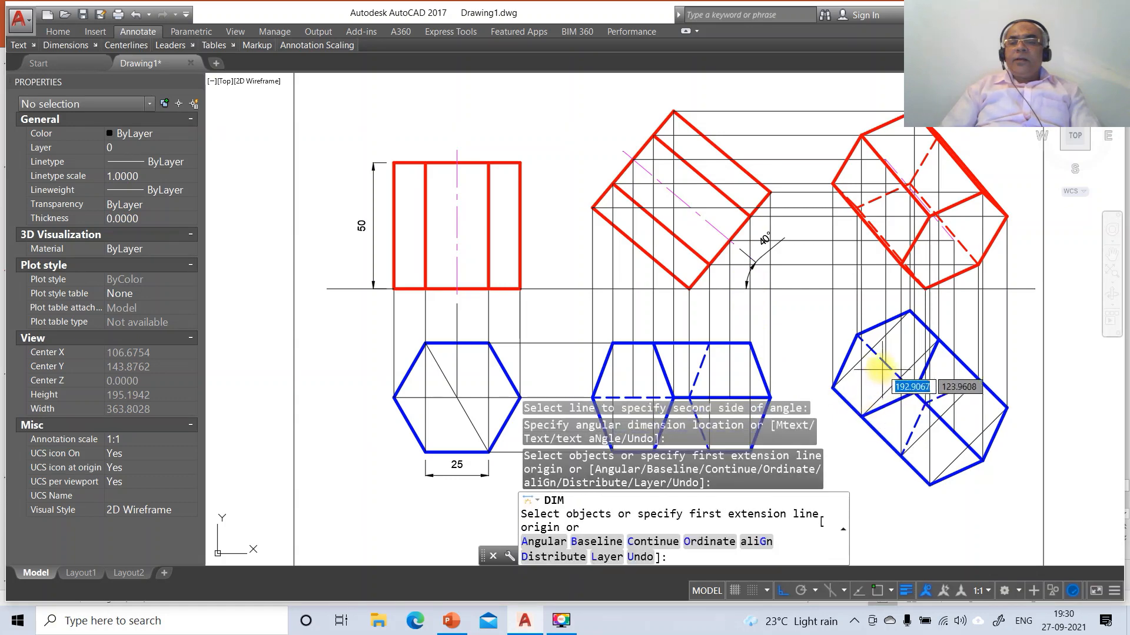
text(A)
key(Return)
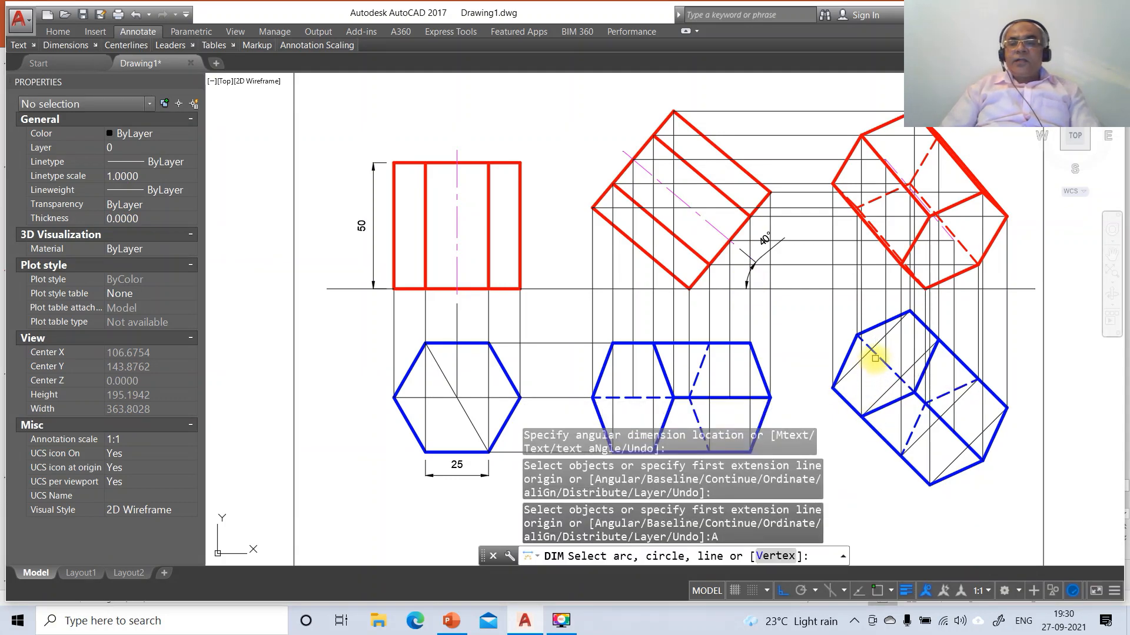
click(876, 358)
click(877, 357)
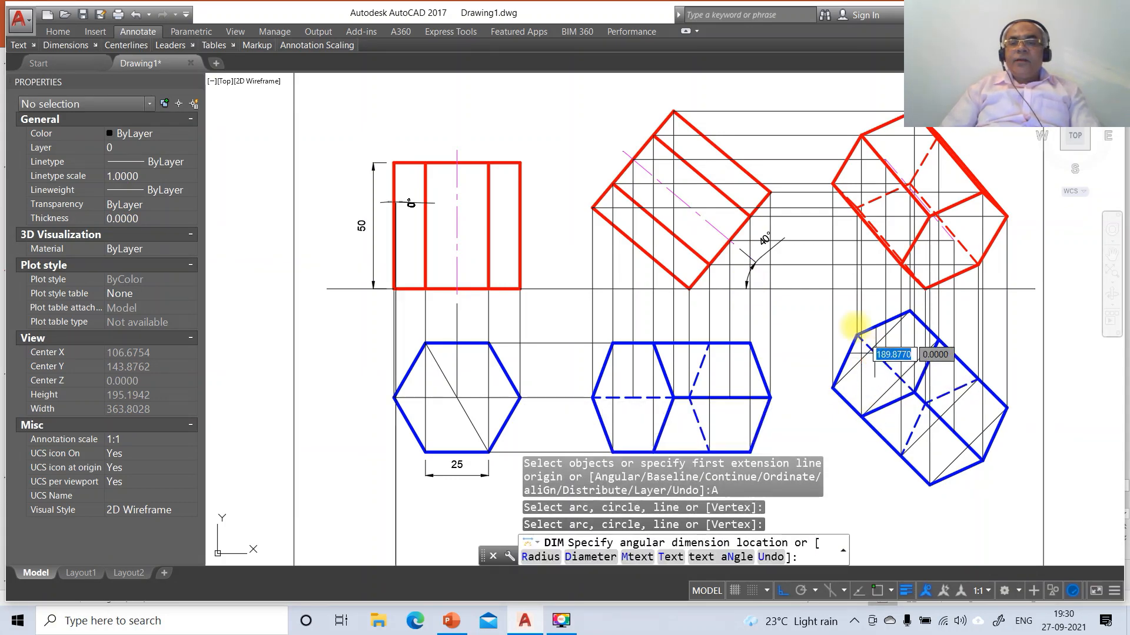
key(Escape)
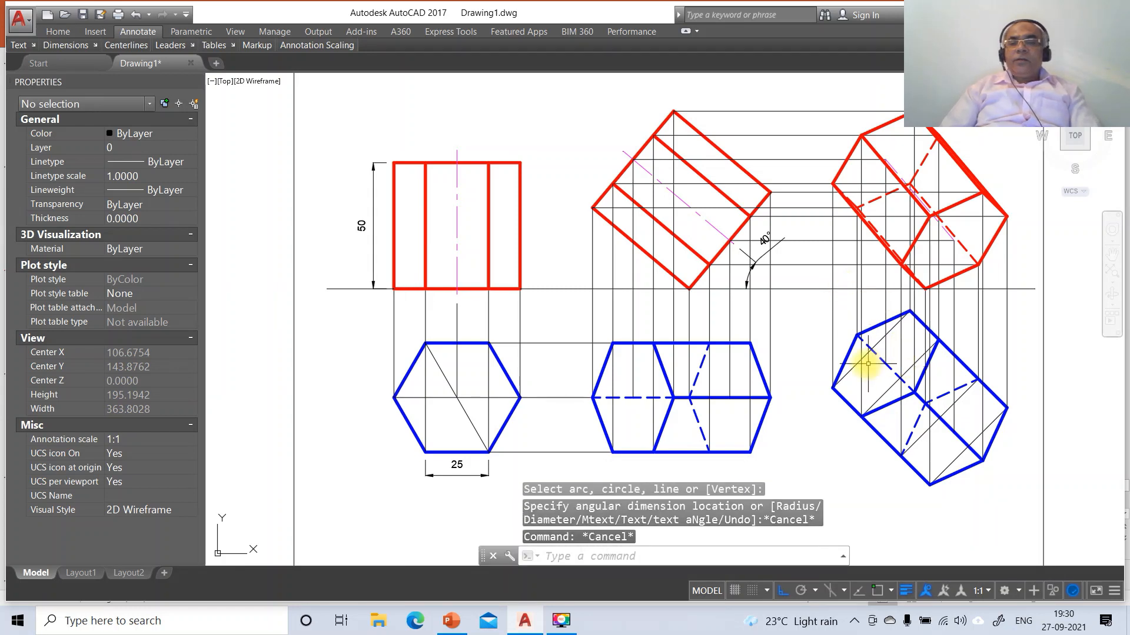
- Add an angular dimension between the final top view's upper-left dashed edge and the XY line, placed just outside the view, and end dimensioning
key(Return)
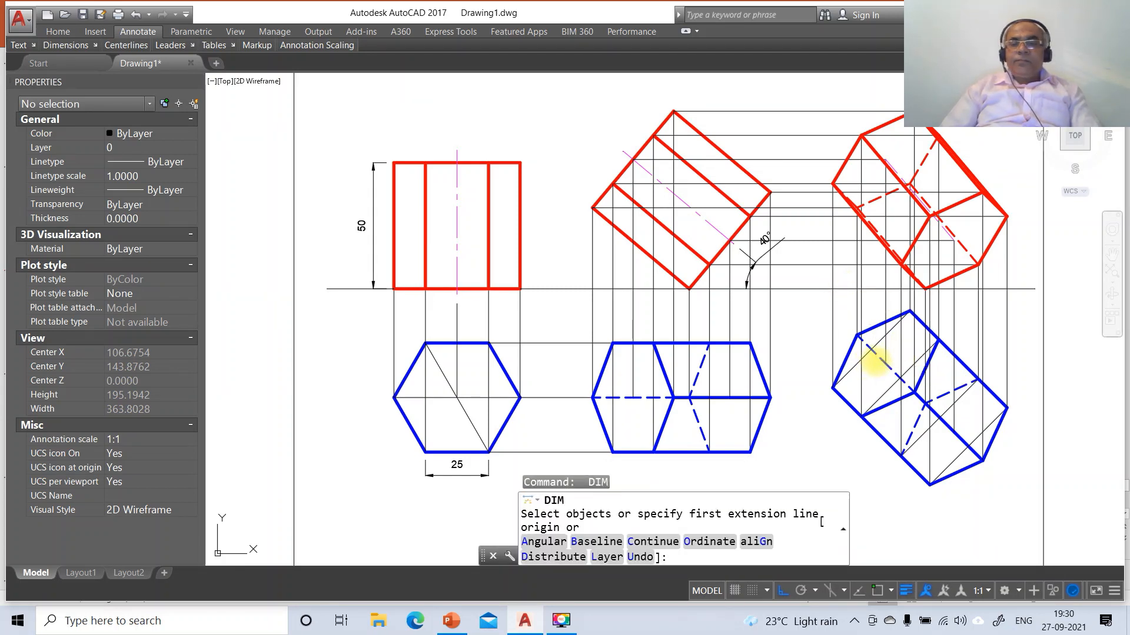
text(A)
key(Return)
click(875, 356)
click(871, 295)
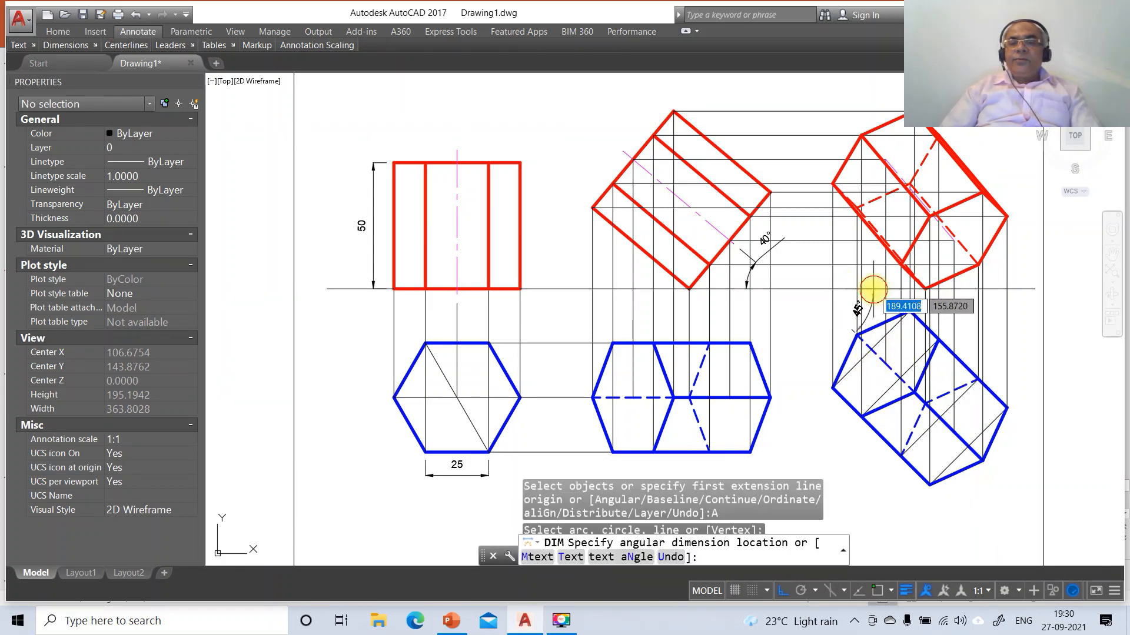
click(848, 299)
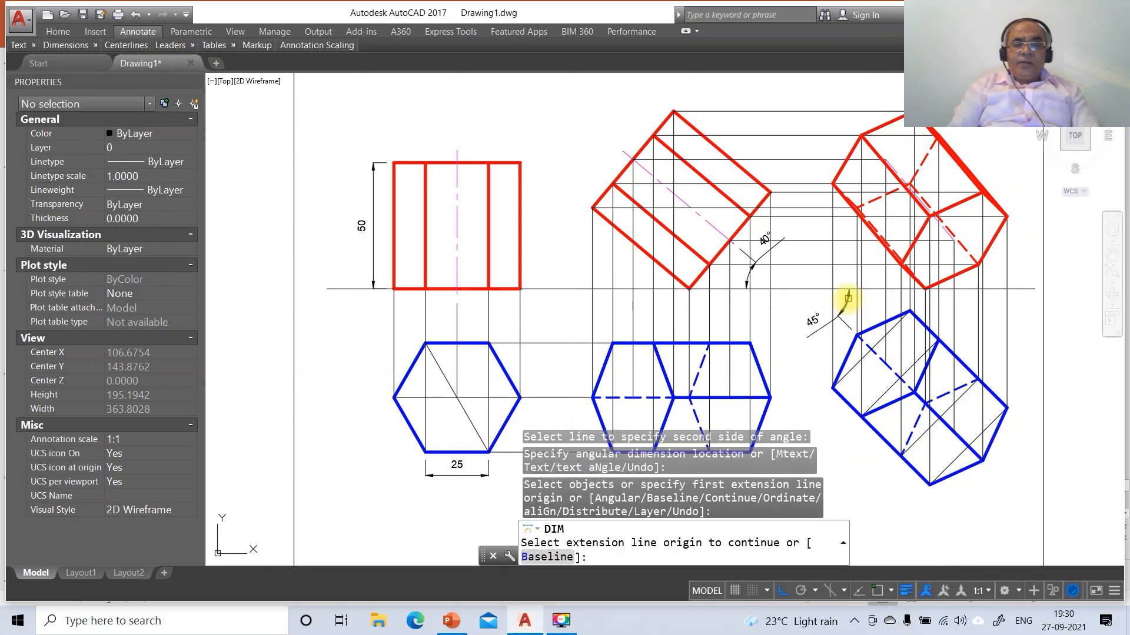
key(Escape)
key(Escape)
- Reposition the text of both angular dimensions between their extension lines with DIMTEDIT
text(DIMTE)
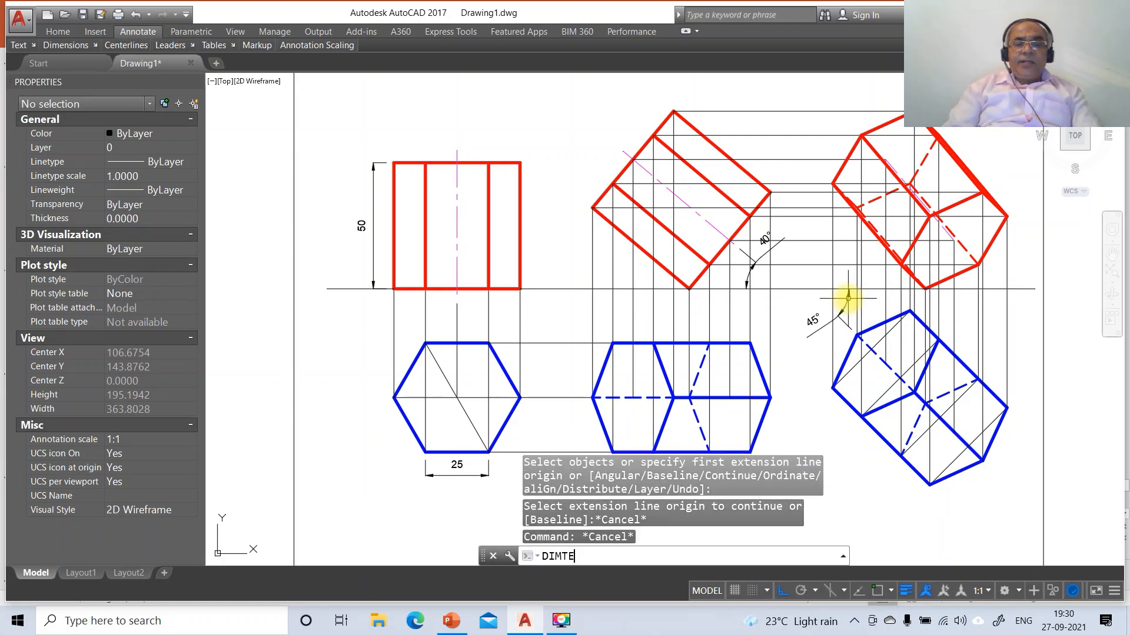
text(D)
key(Return)
click(810, 321)
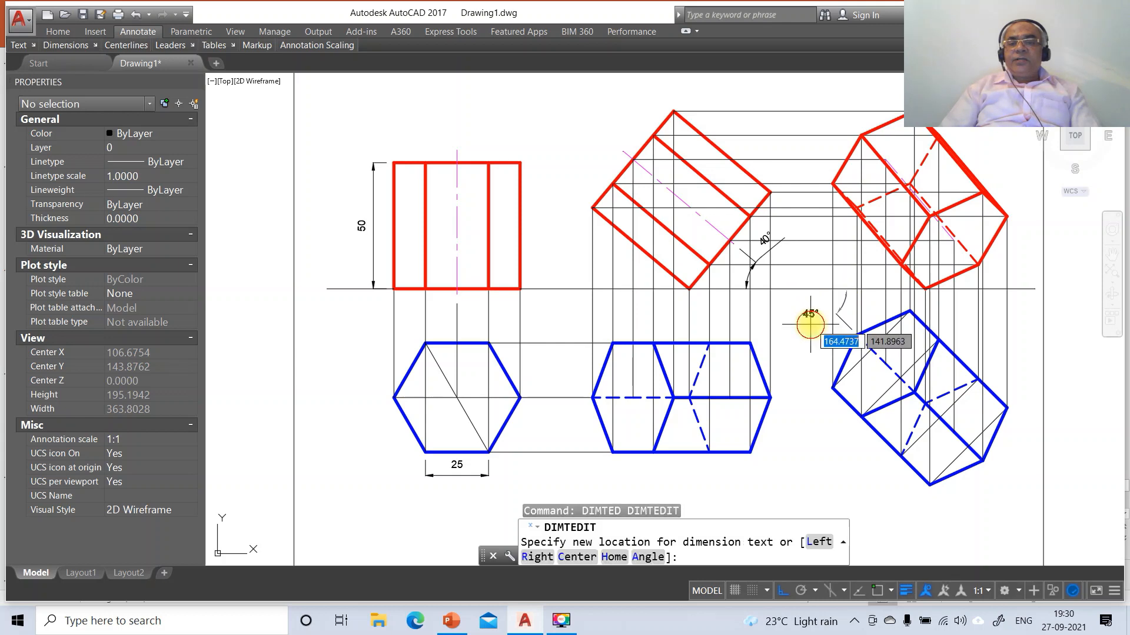
click(839, 297)
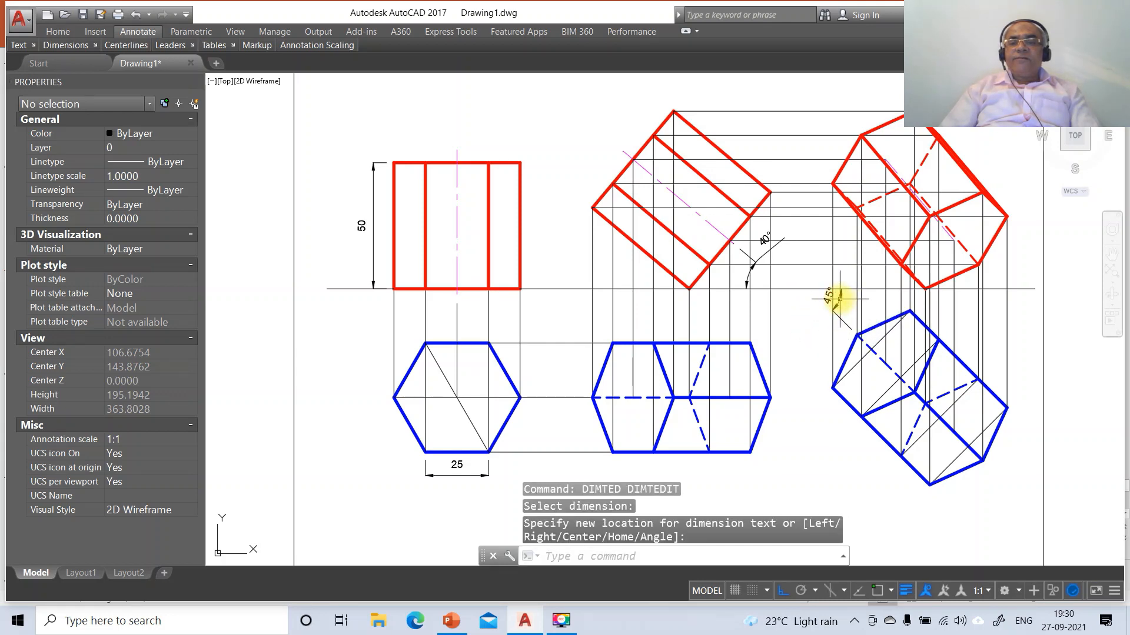
key(Return)
click(758, 258)
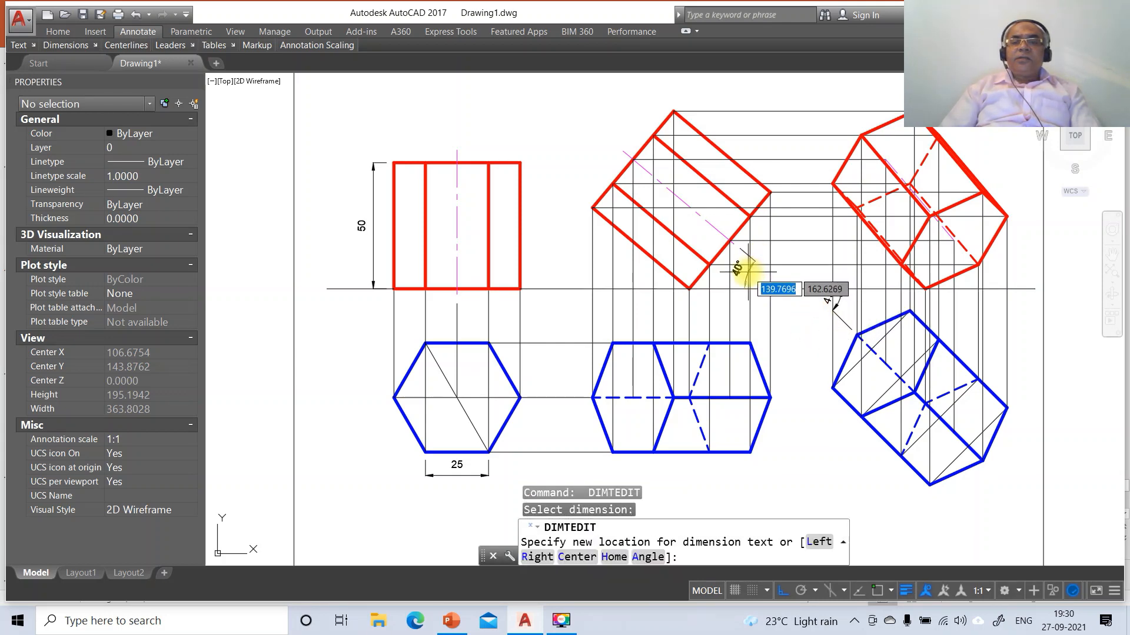
click(749, 272)
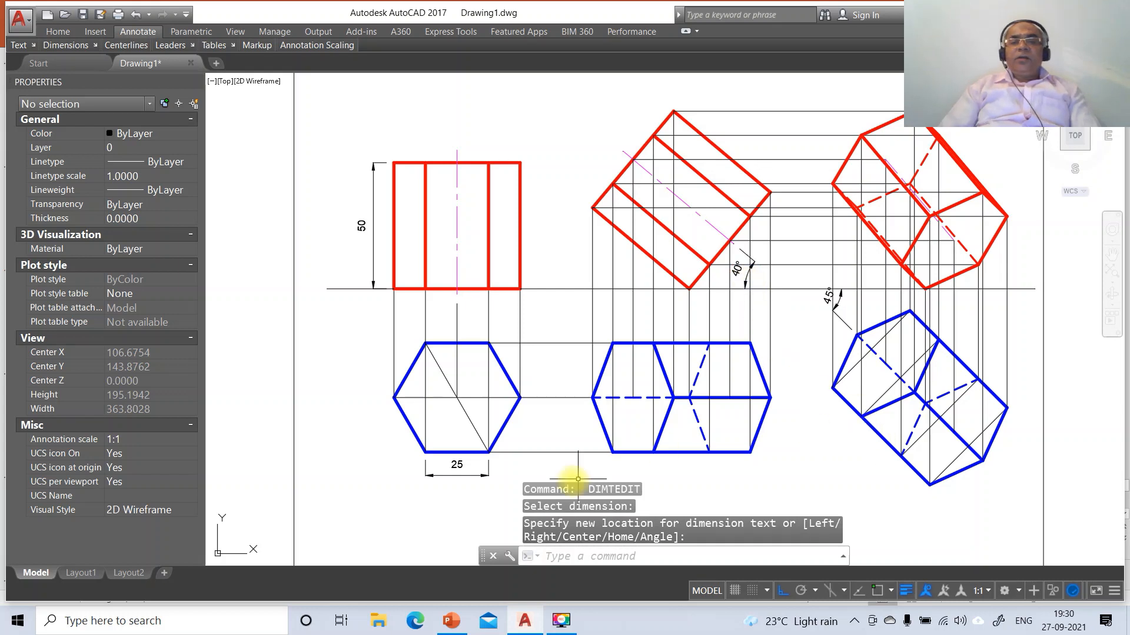
- Shorten the XY reference line at its right end with the Break command
text(br)
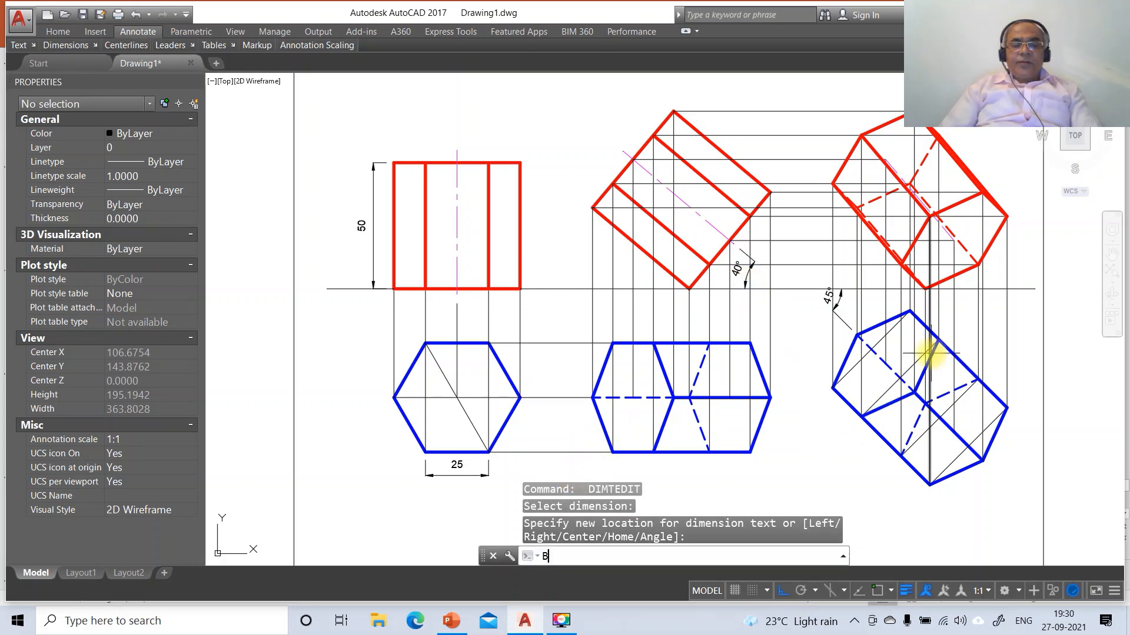
key(Return)
click(1037, 291)
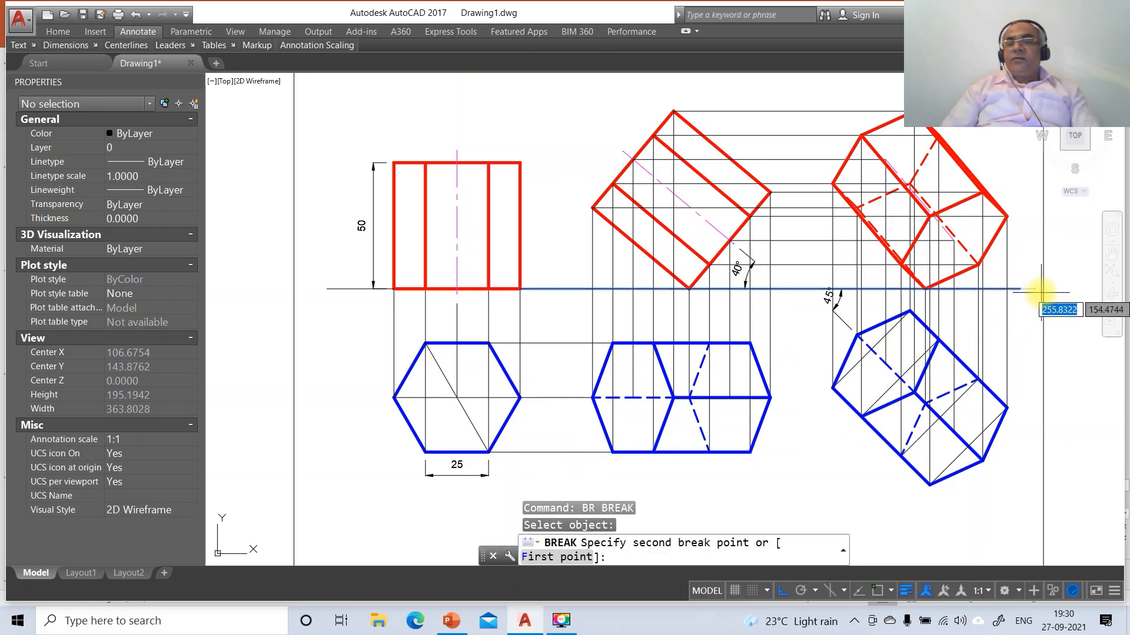
click(1047, 295)
- Add single-line text of height 3 labelling the XY line's ends X and Y, with VP above and HP below it
text(dt)
key(Return)
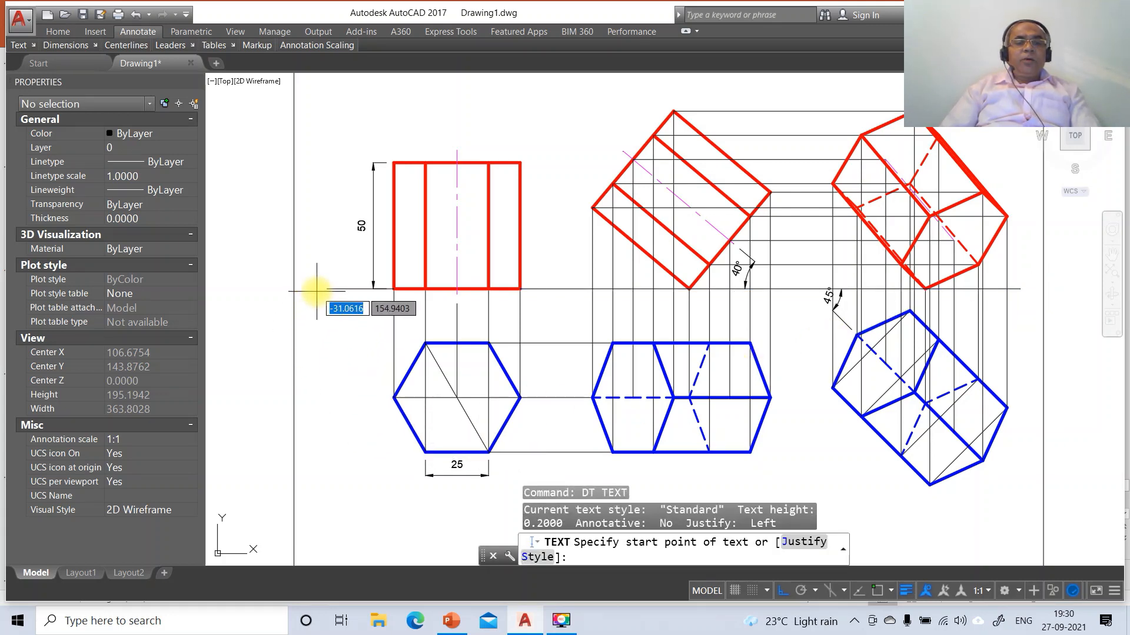
click(312, 291)
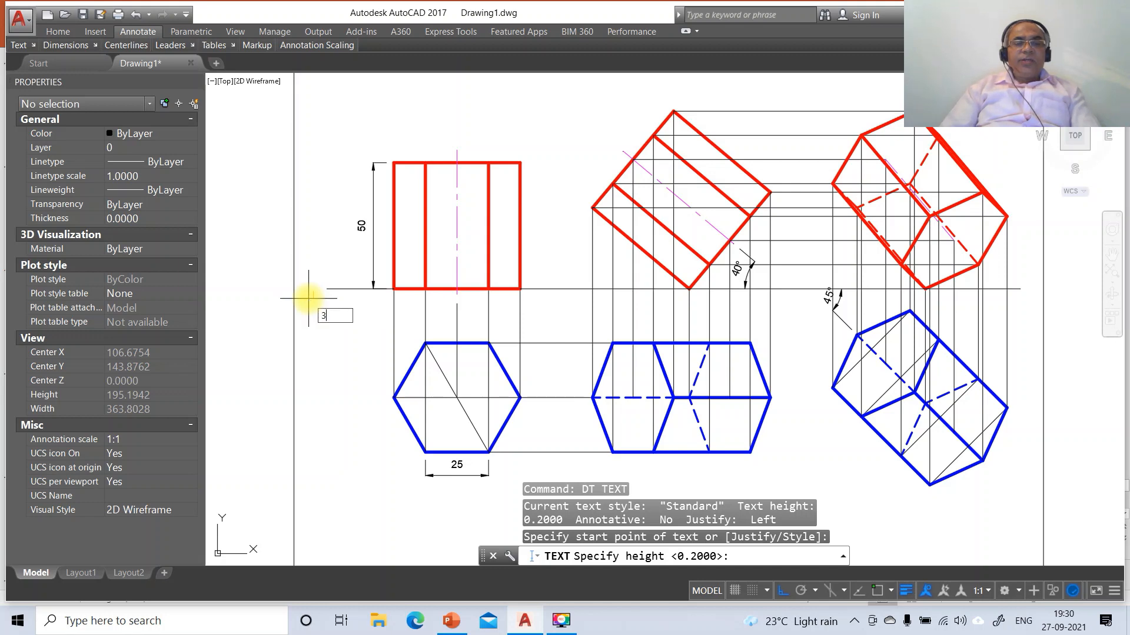
text(3)
key(Return)
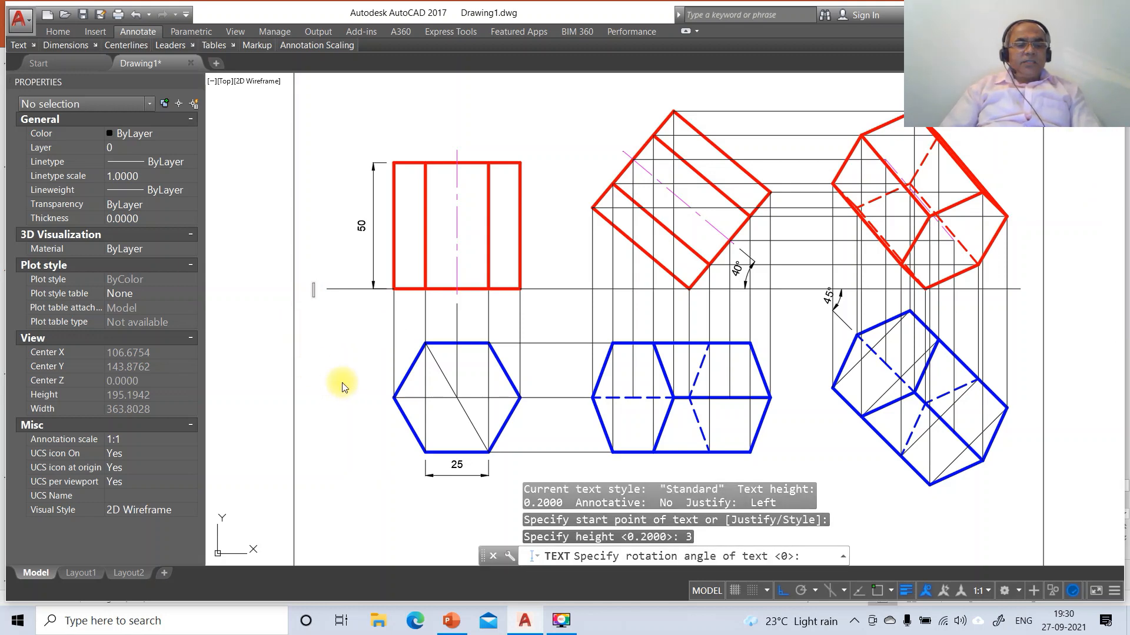
text(X)
click(332, 278)
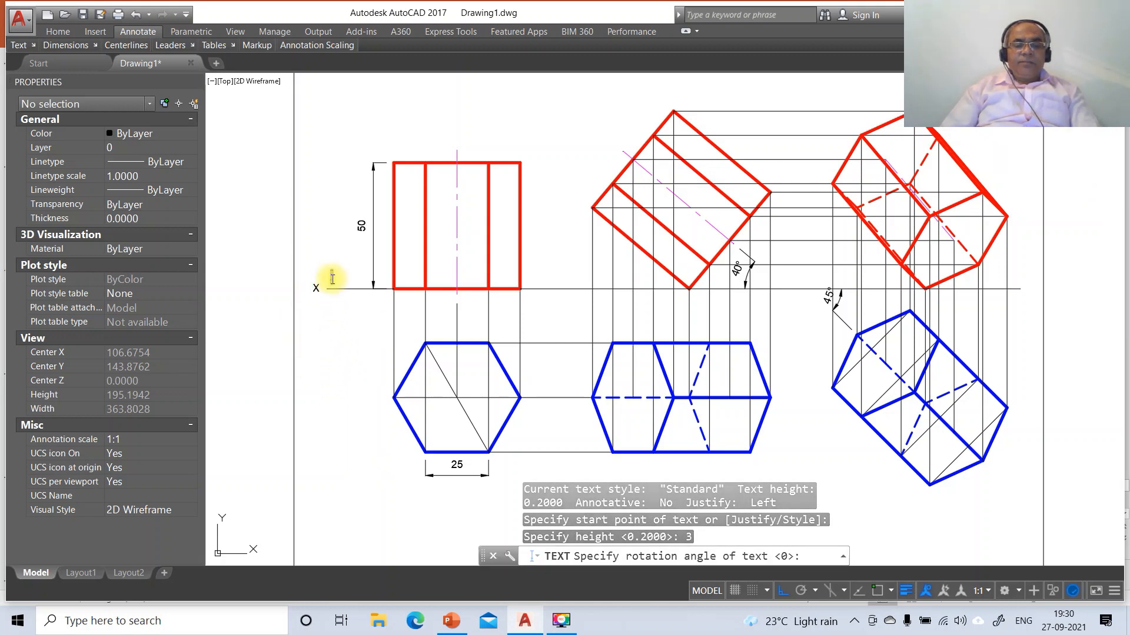
text(VP)
click(330, 304)
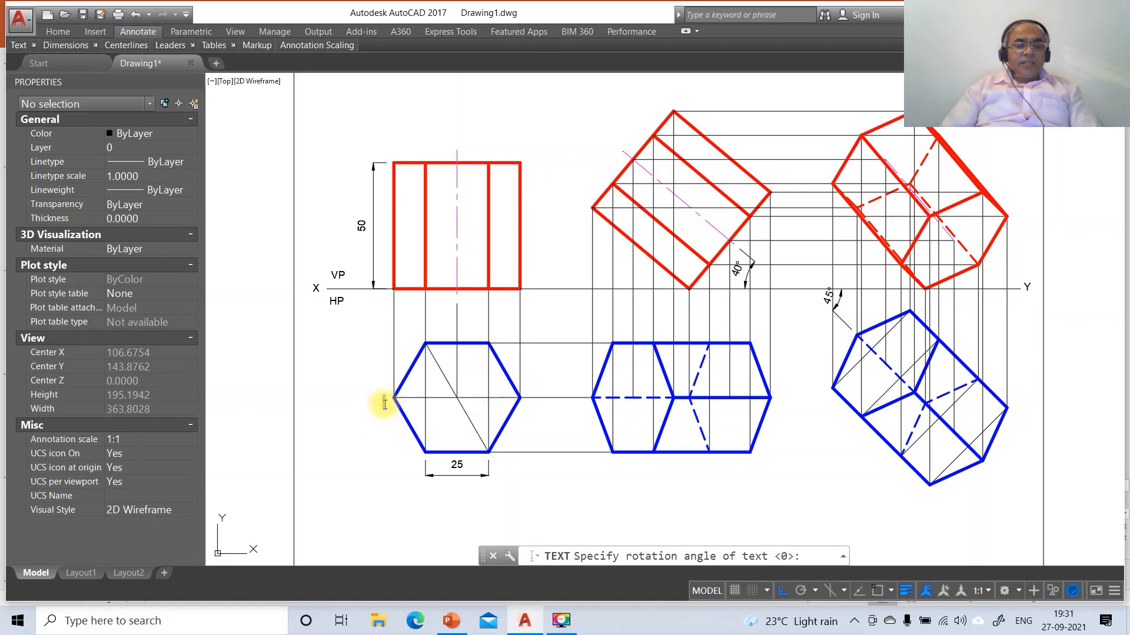
- Label the first top view's corners b, c, d and e, and finish with the label (o1') under the first front view's axis
click(411, 465)
text(b)
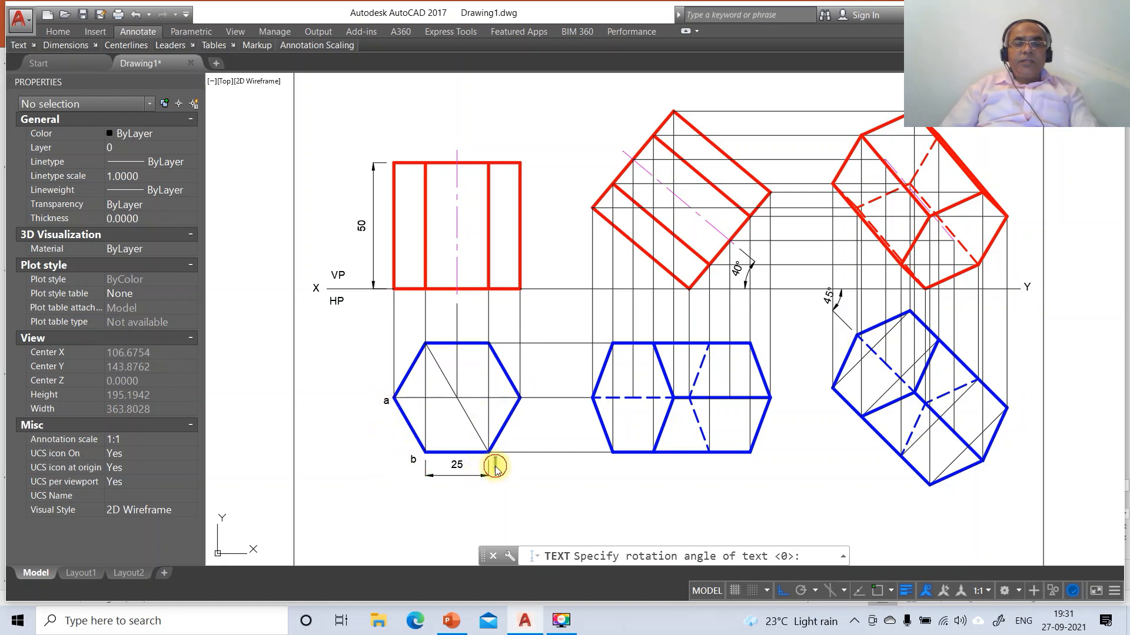
click(497, 344)
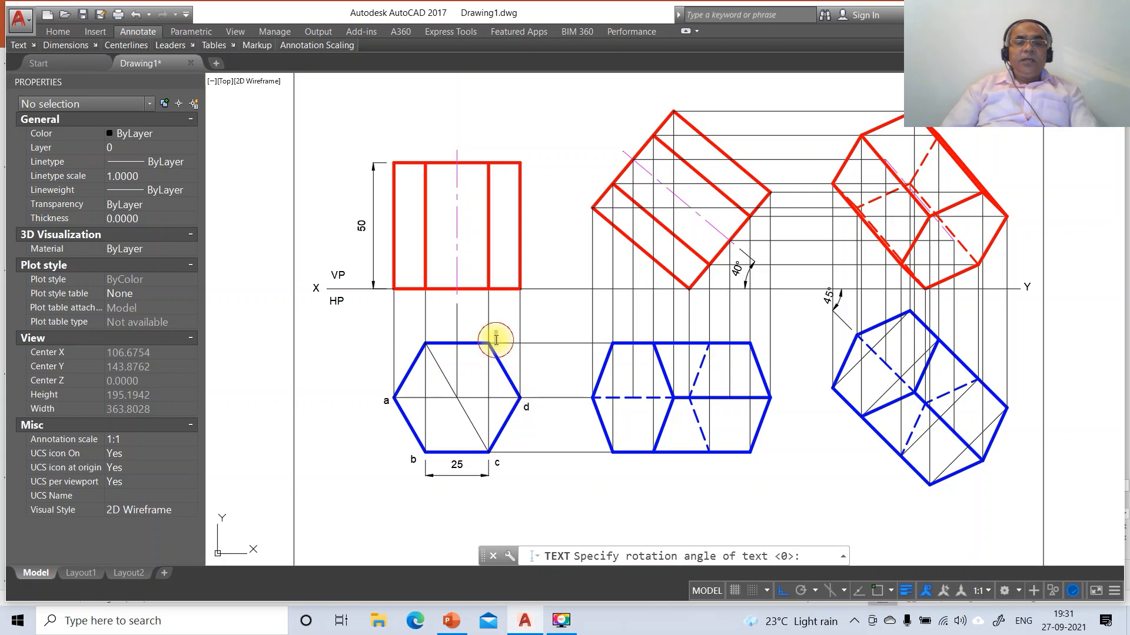
text(e)
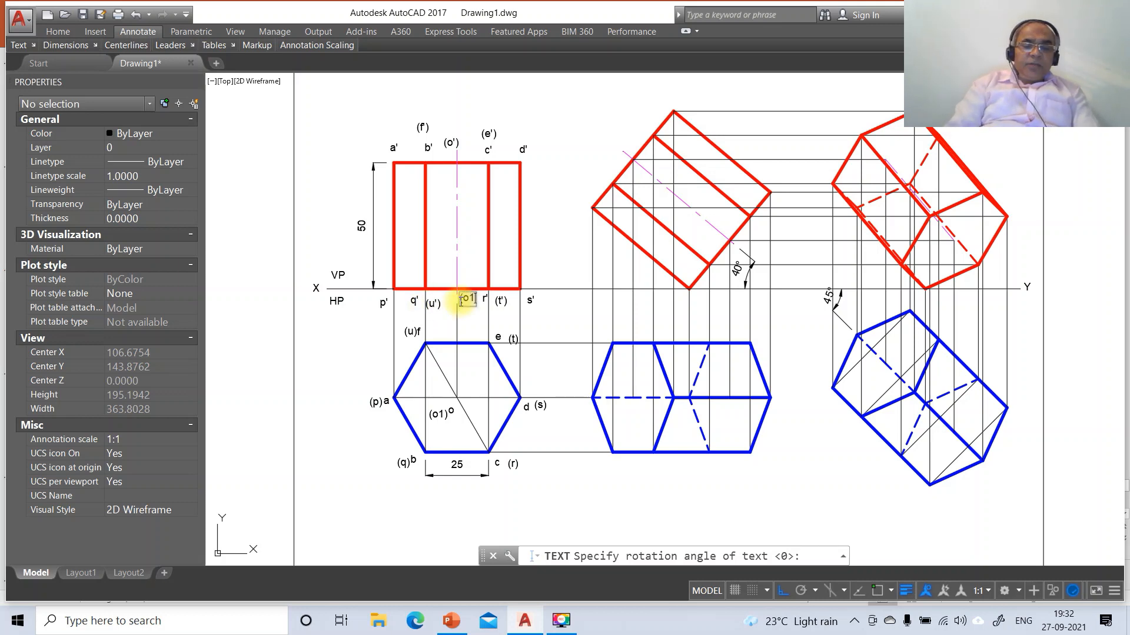
key(Return)
key(Return)
- Turn Ortho off and move the label a closer to the left corner of the first top view's hexagon
text(z)
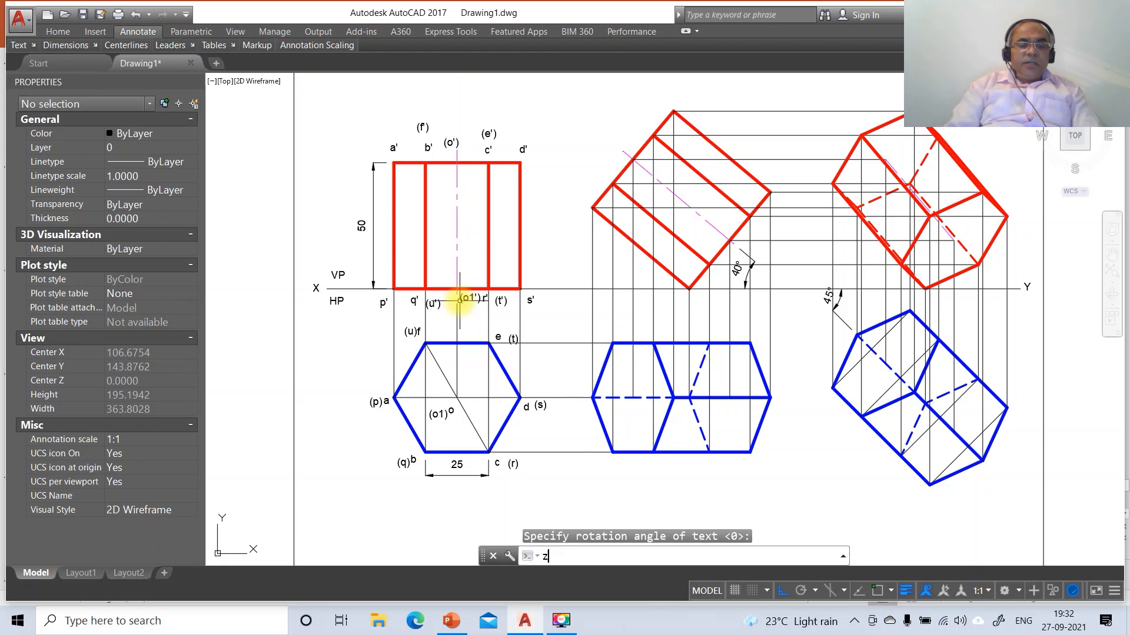
key(Return)
text(a)
key(Return)
text(z)
key(Return)
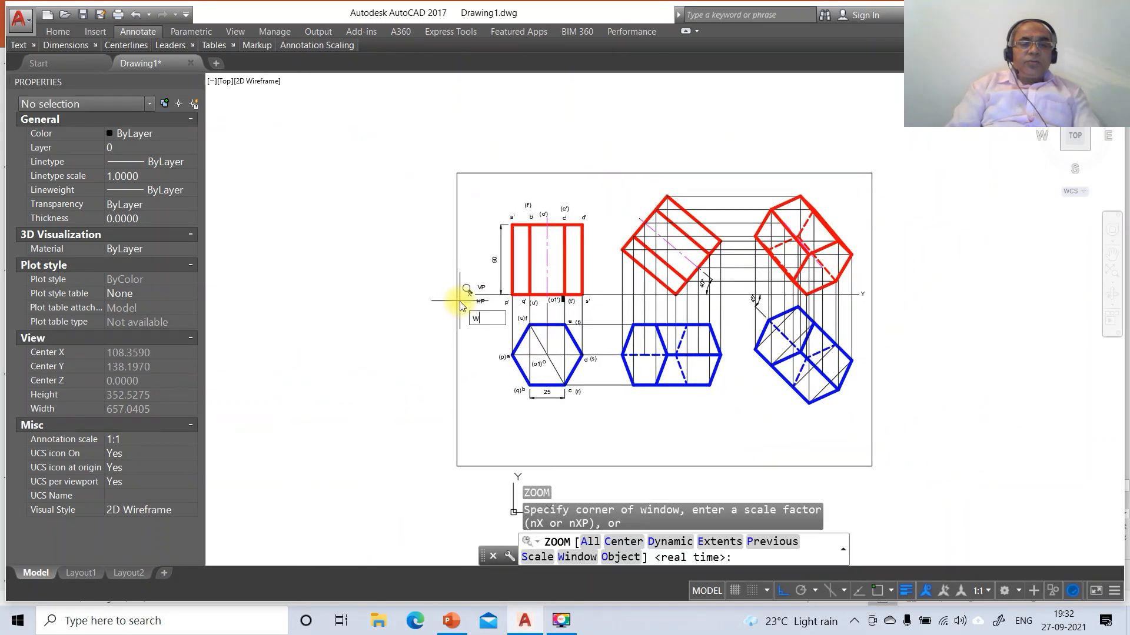
text(w)
key(Return)
click(453, 285)
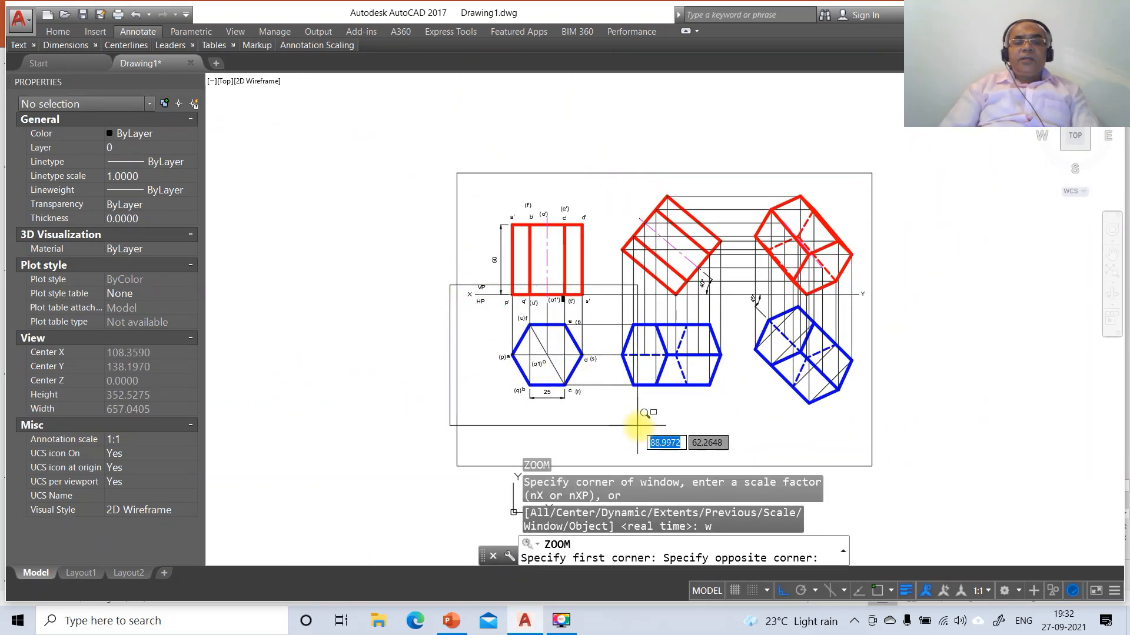
click(654, 441)
text(m)
key(Return)
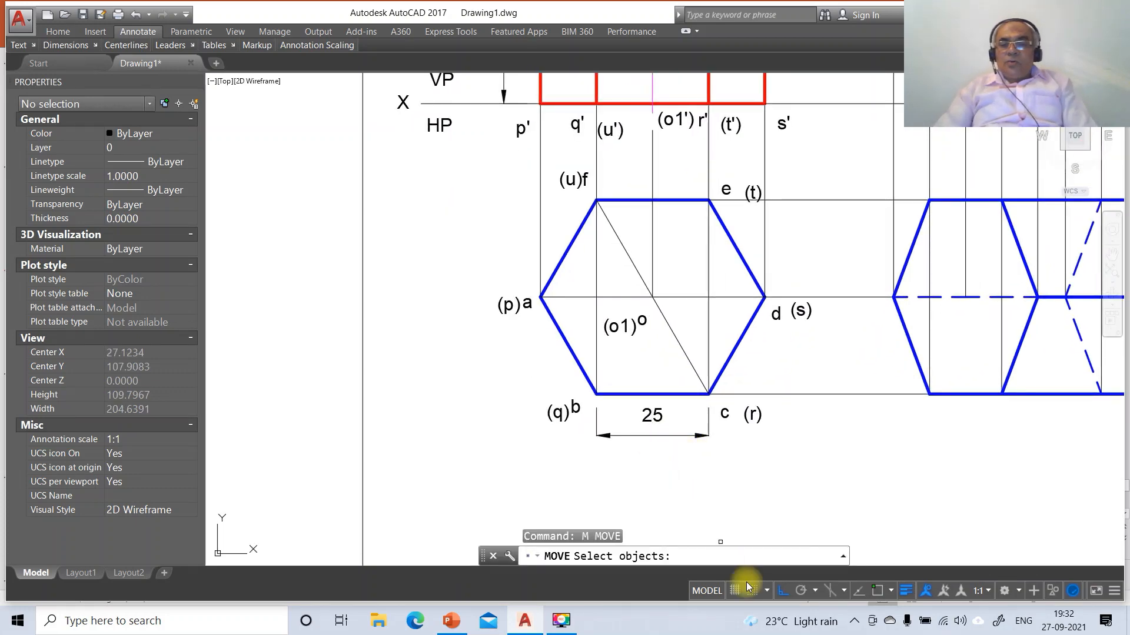
click(782, 591)
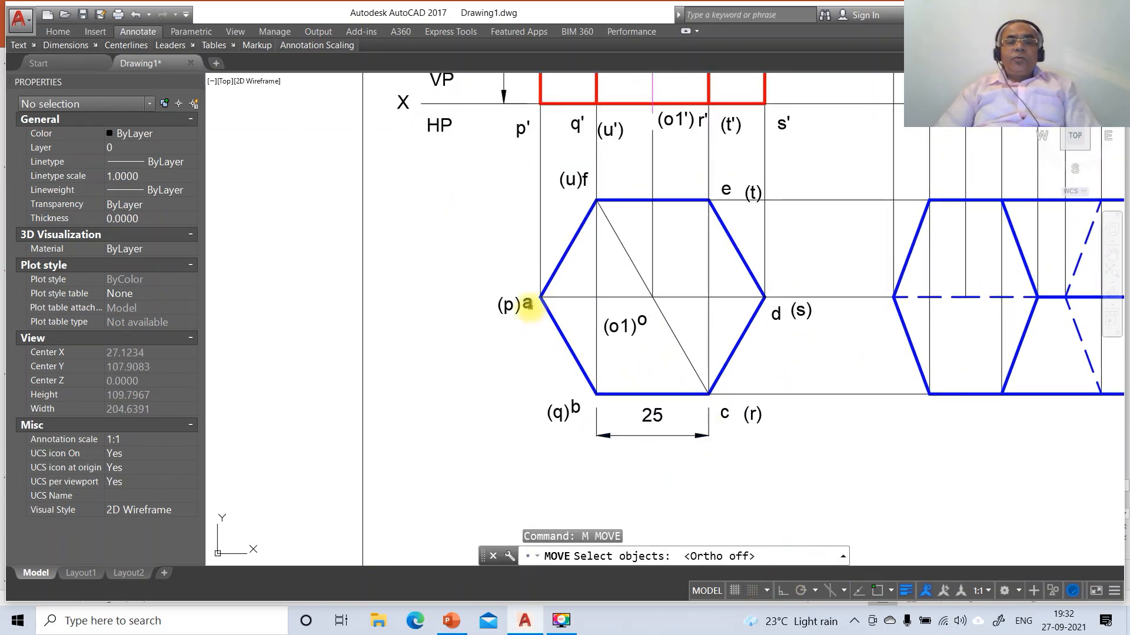
click(527, 303)
key(Return)
click(545, 350)
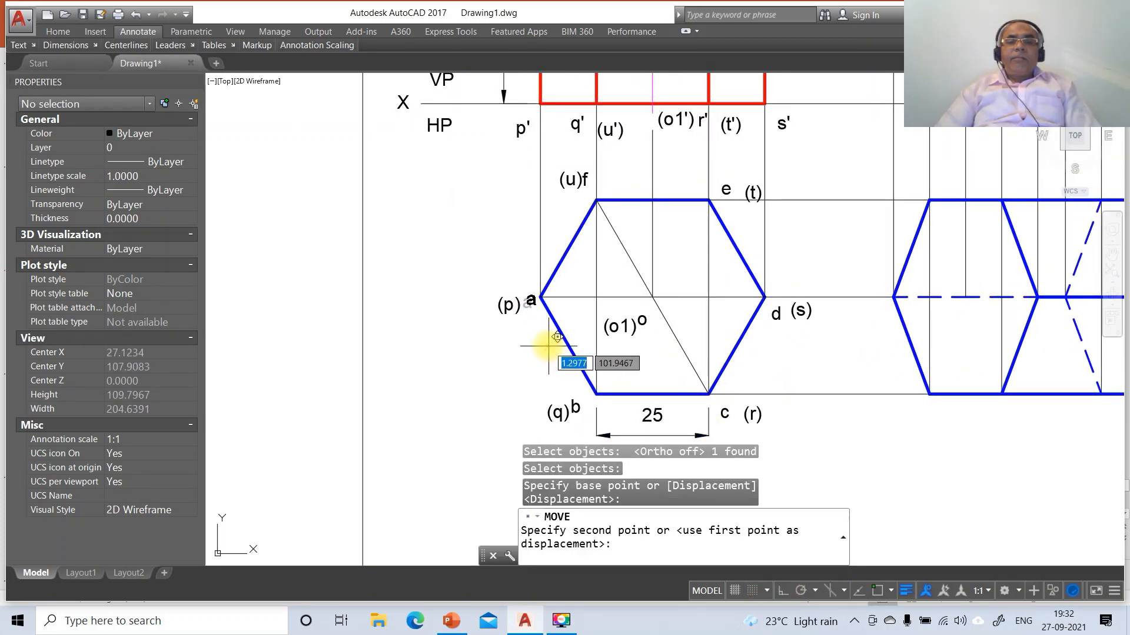
click(542, 342)
- Move the label (p) level with a at the hexagon's left corner
key(Return)
click(506, 307)
key(Return)
click(495, 380)
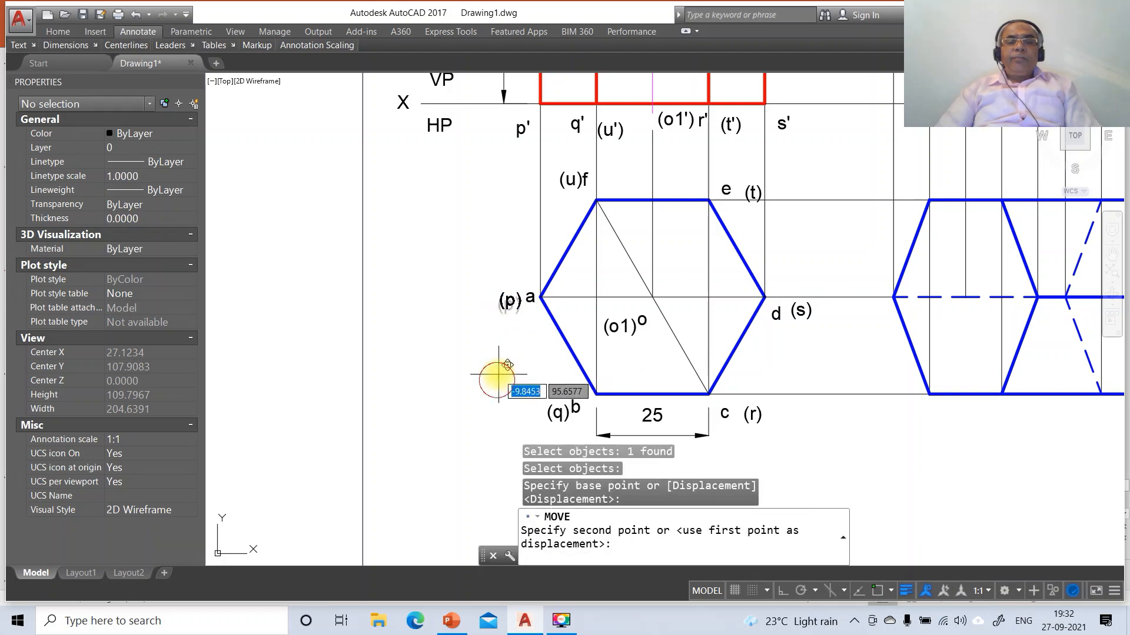
click(499, 372)
key(Return)
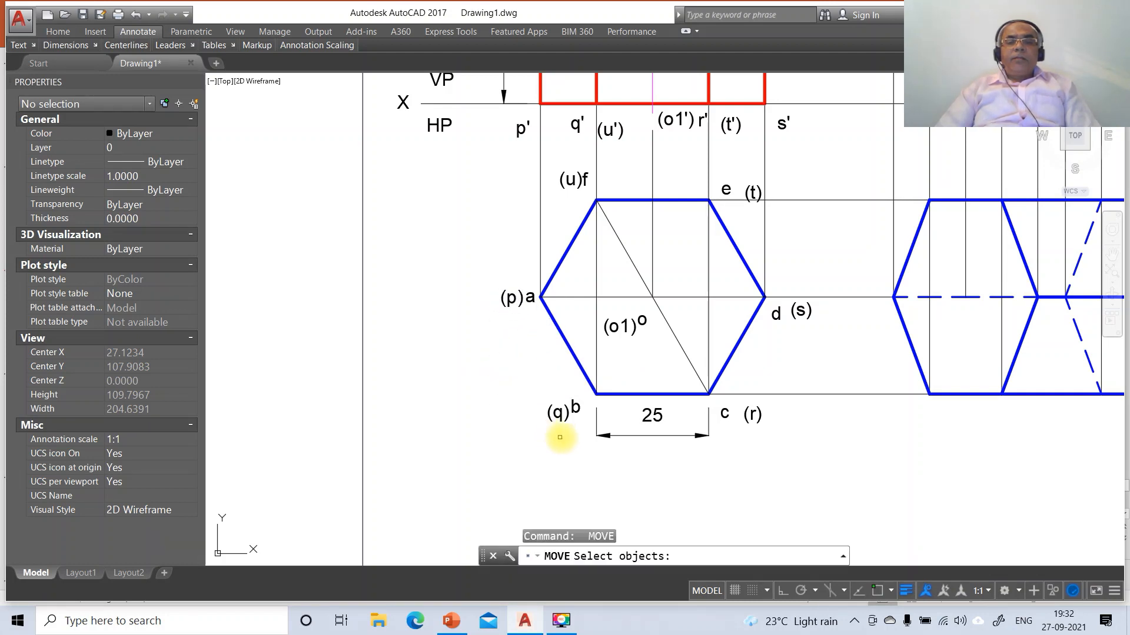
click(575, 407)
key(Return)
click(590, 453)
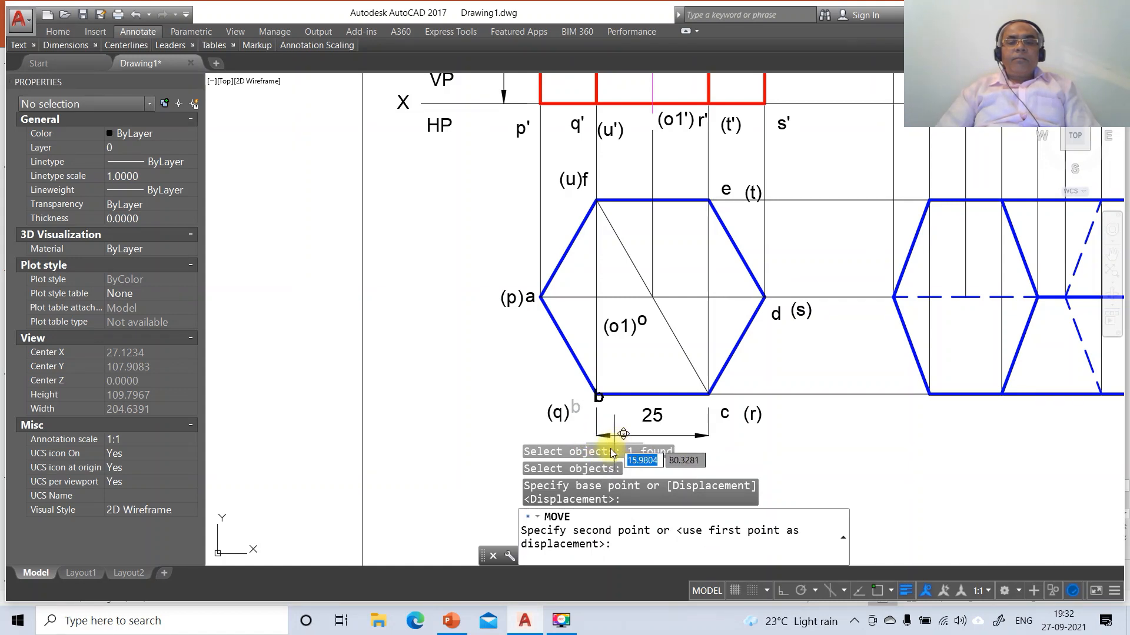
key(Escape)
- Move the label b closer to the hexagon's lower-left corner, clear of the 25 dimension's extension line
text(m)
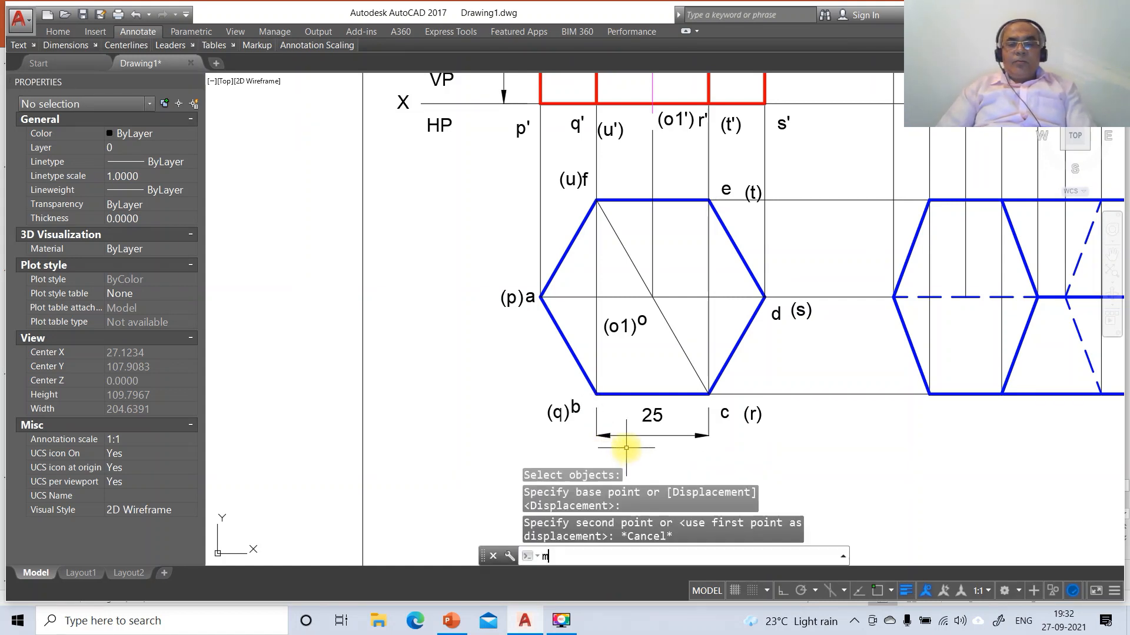
key(Return)
click(579, 410)
key(Return)
click(629, 417)
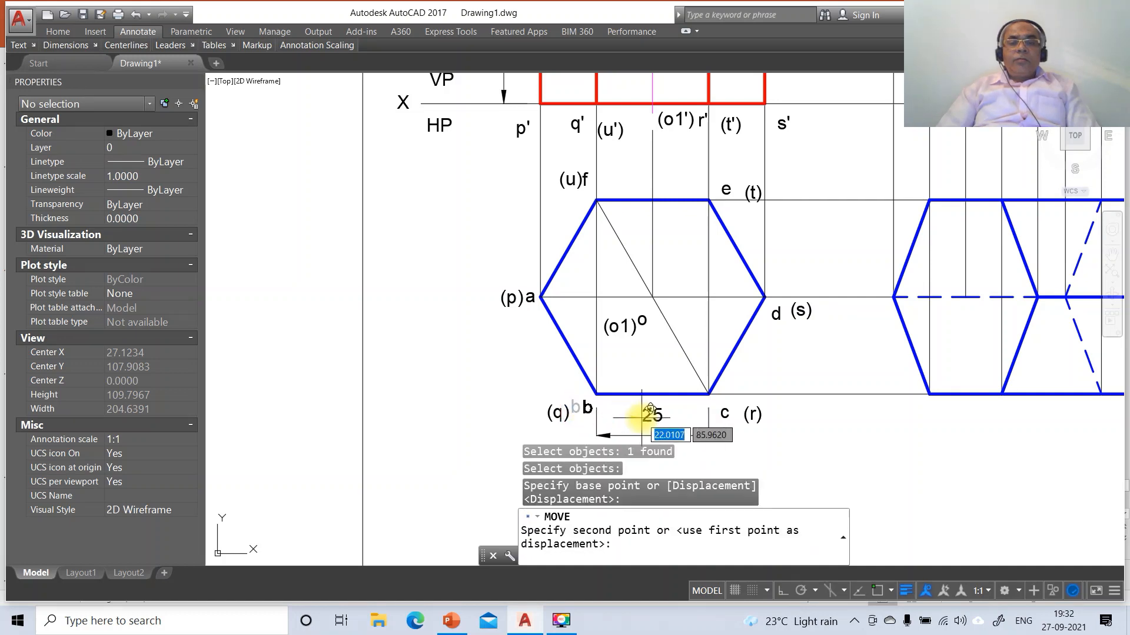
click(641, 417)
- Move the label c up against the hexagon's lower-right corner and (r) directly beside it
key(Return)
click(723, 417)
key(Return)
click(752, 435)
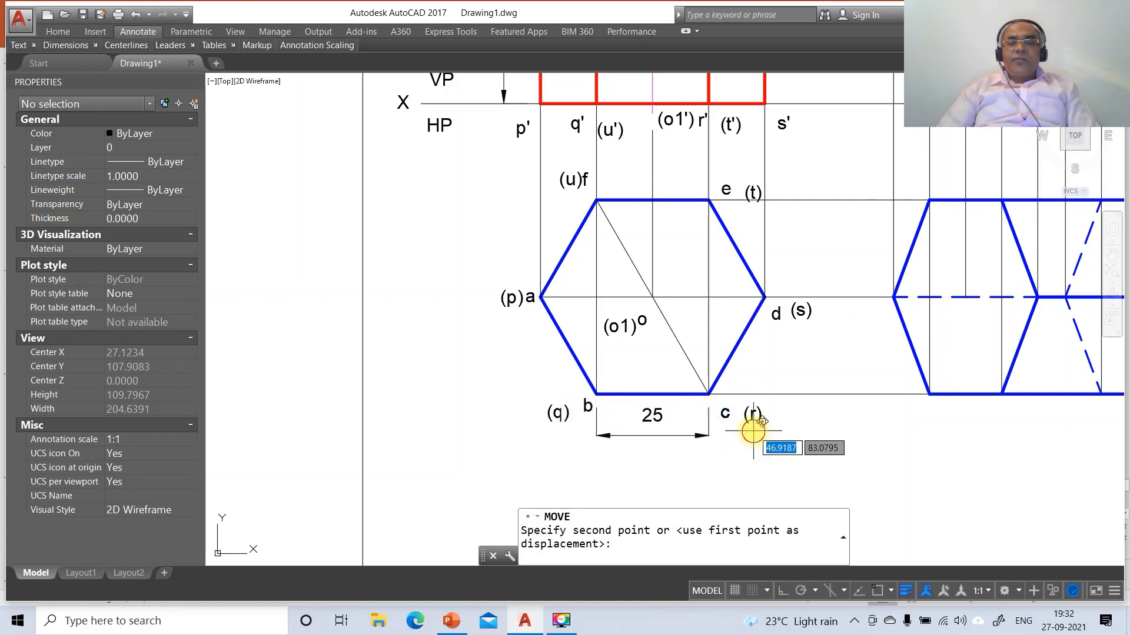
click(744, 428)
key(Return)
click(753, 416)
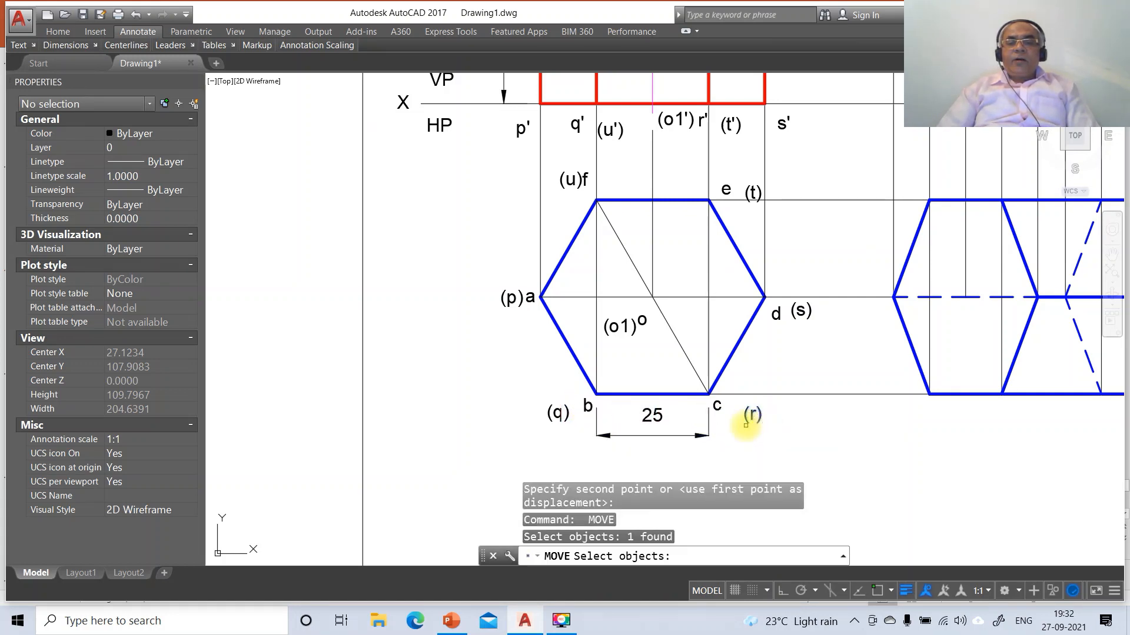
key(Return)
click(771, 434)
click(748, 426)
- Move the label d closer to the hexagon's right corner and (s) directly beside it
key(Return)
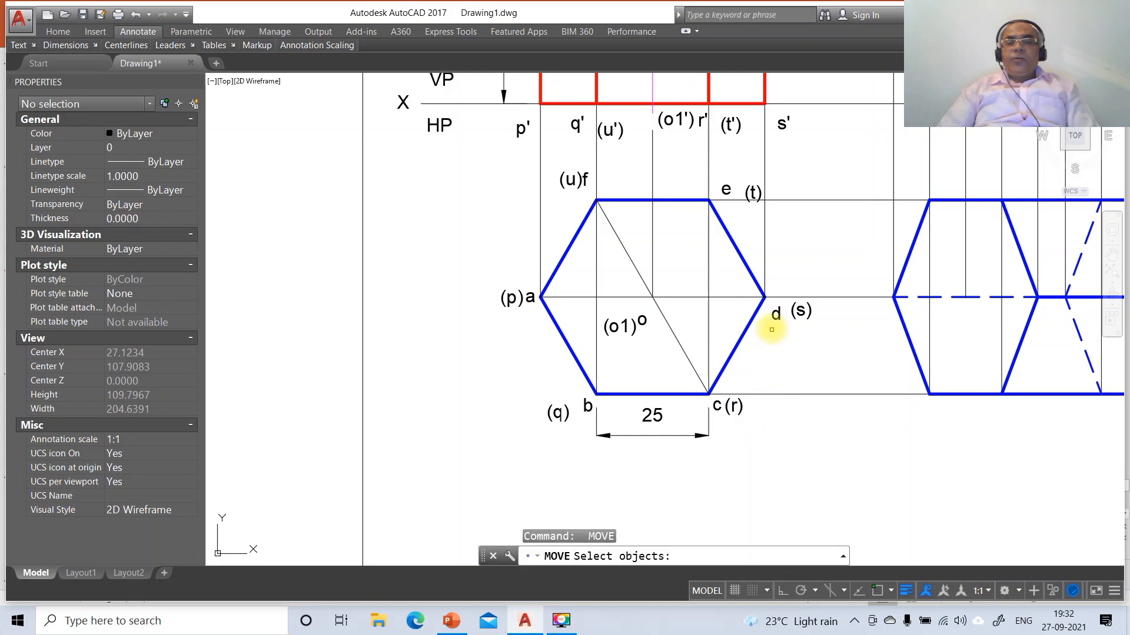
click(776, 313)
key(Return)
click(784, 362)
click(779, 356)
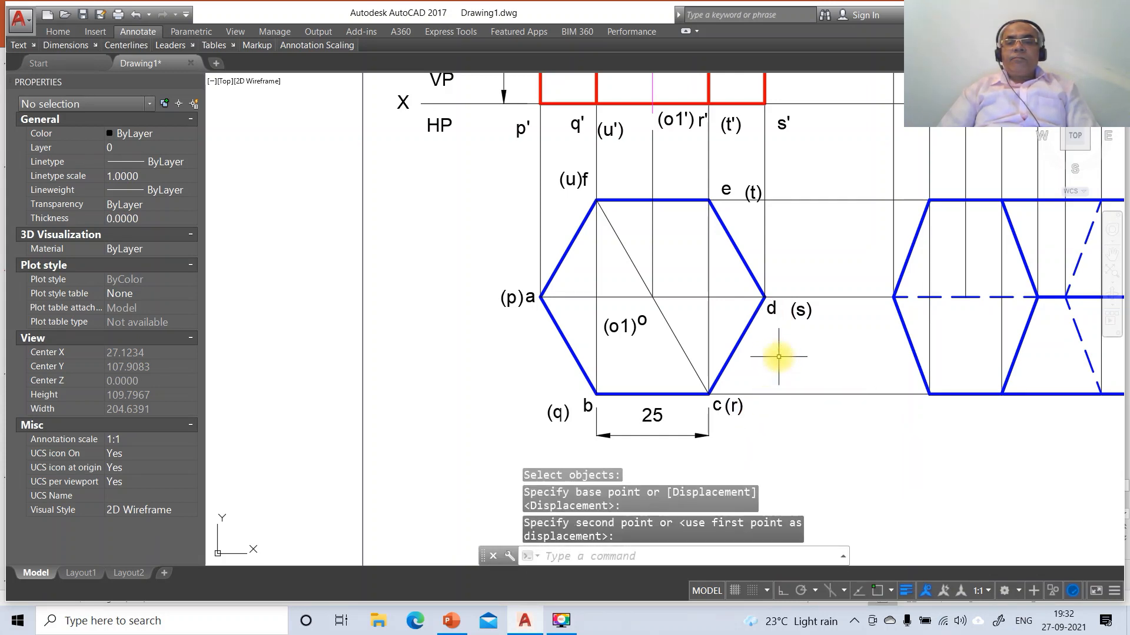
key(Return)
click(791, 310)
key(Return)
click(805, 325)
click(793, 323)
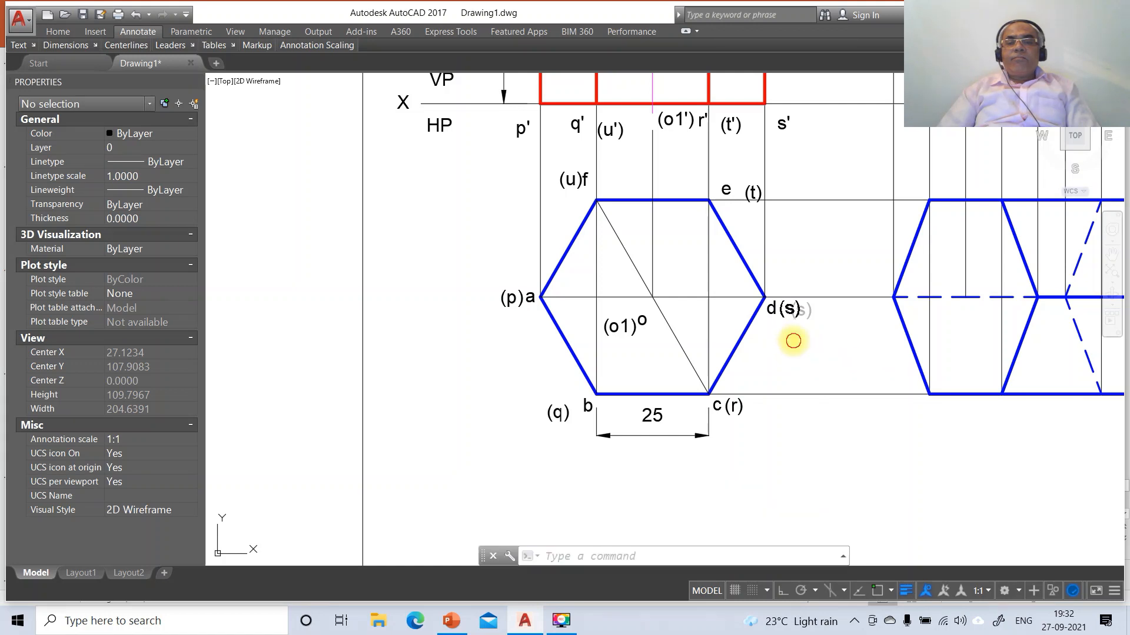
- Move the labels o and (o1) side by side just below the hexagon's centre, and (q) directly beside b
key(Return)
key(Return)
click(655, 366)
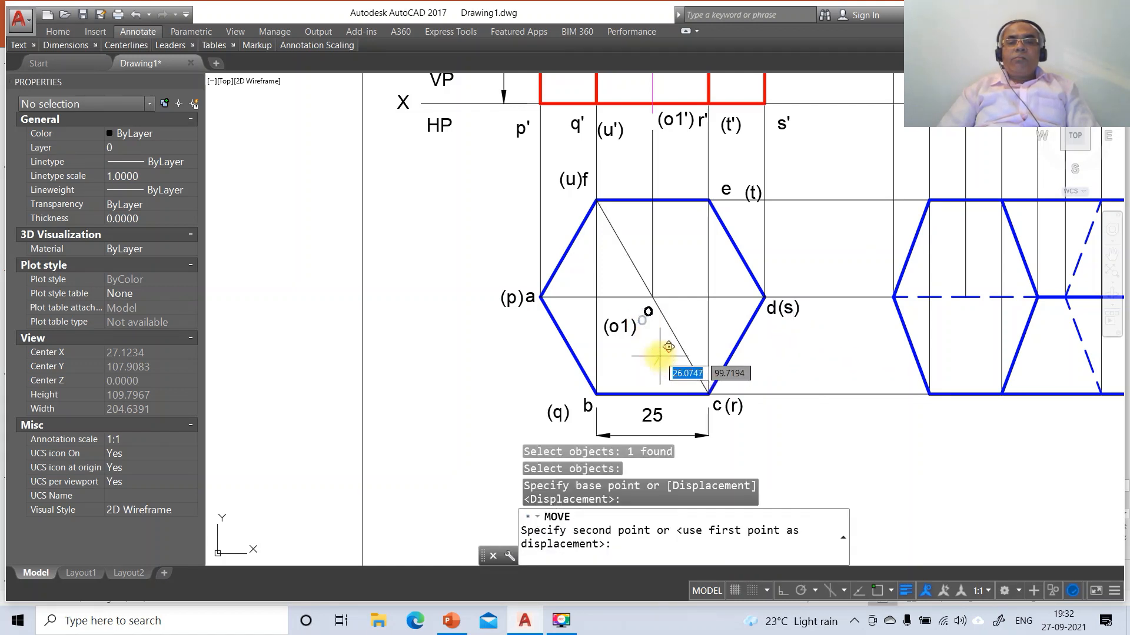
click(661, 353)
key(Return)
key(Return)
click(643, 389)
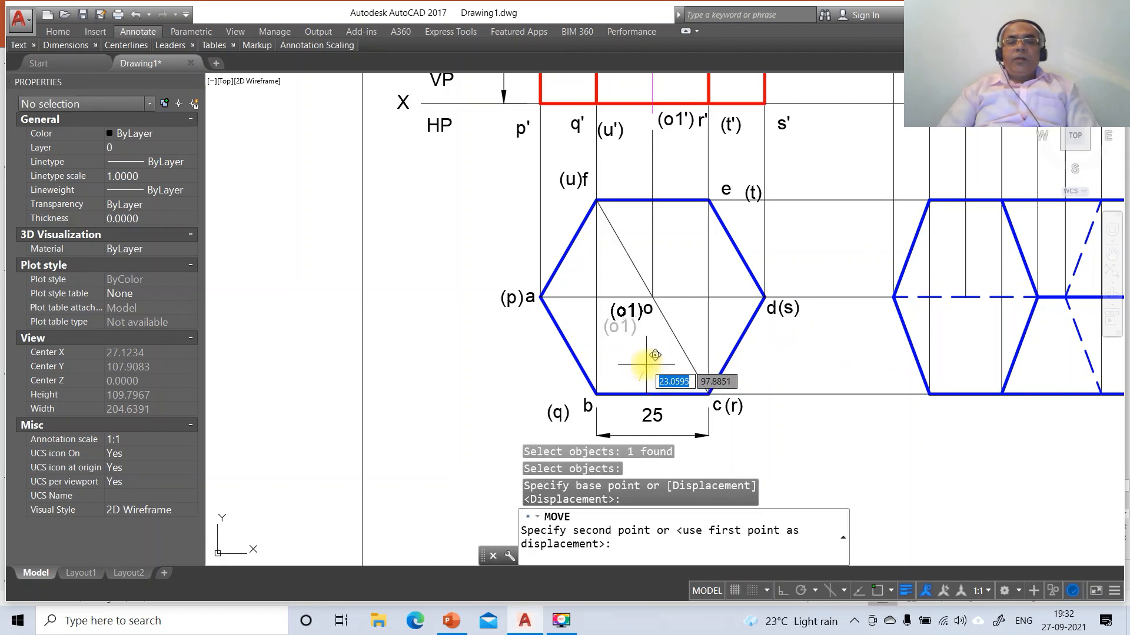
click(647, 373)
key(Return)
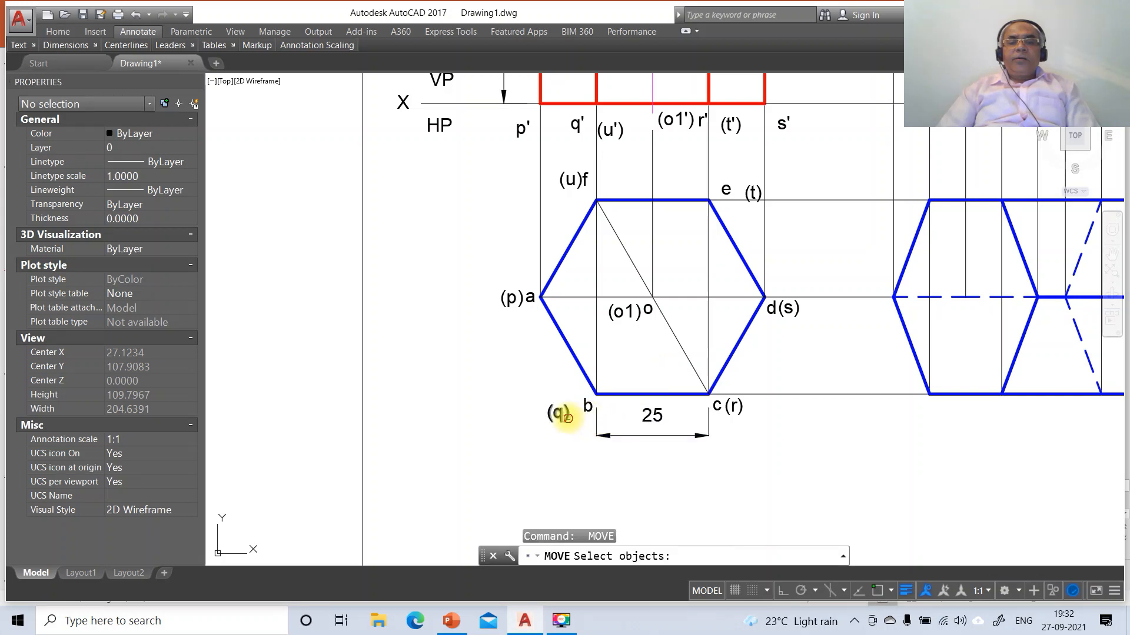
click(587, 425)
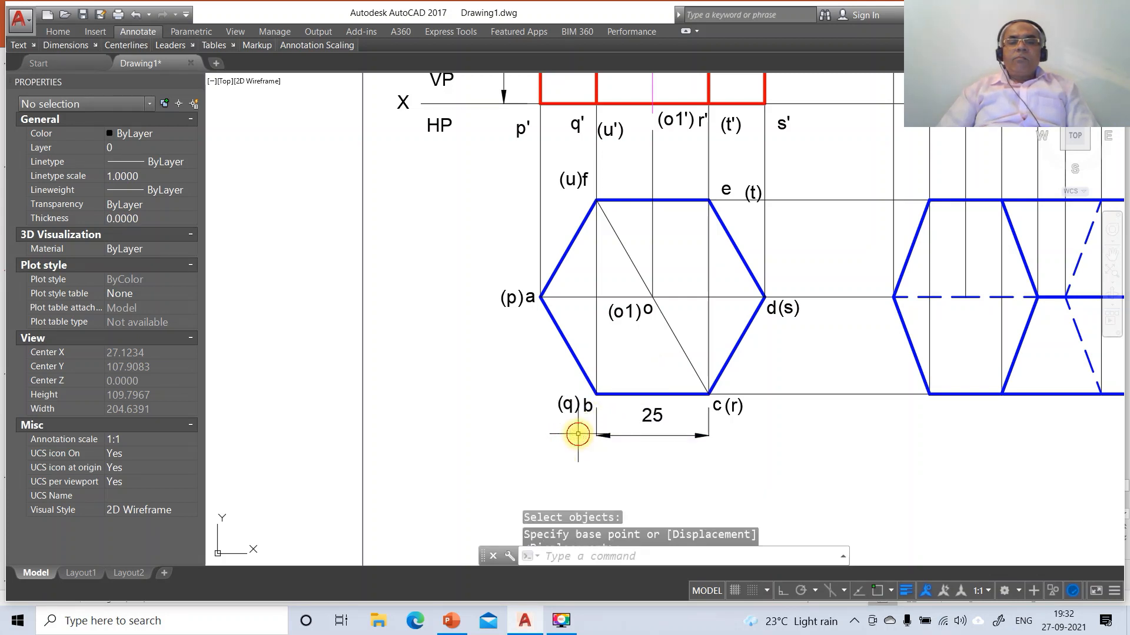
- Move the label e closer to the hexagon's upper-right corner and (t) directly beside it
key(Return)
click(726, 189)
key(Return)
click(752, 232)
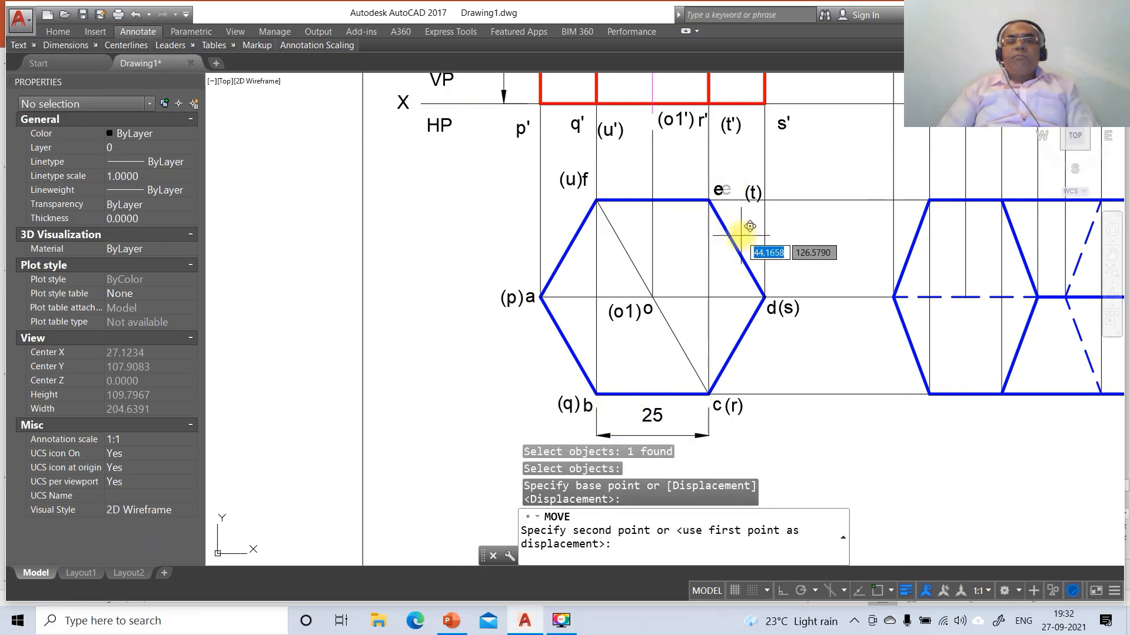
click(742, 230)
click(753, 193)
key(Return)
click(774, 226)
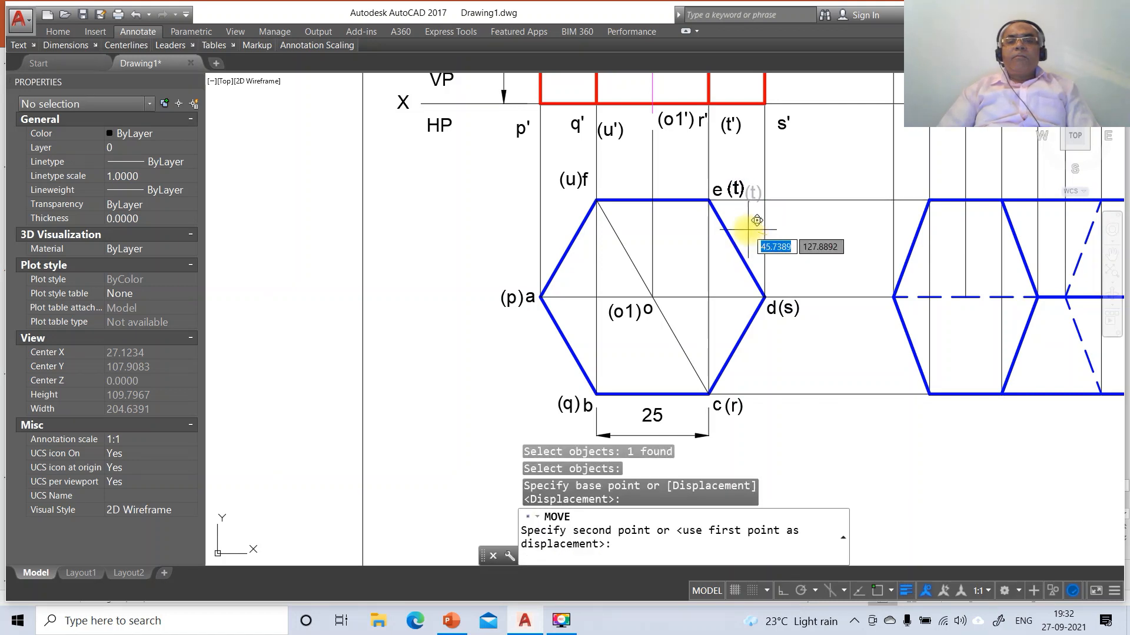
click(747, 230)
- Move the label f down to the hexagon's upper-left corner and (u) directly beside it
key(Return)
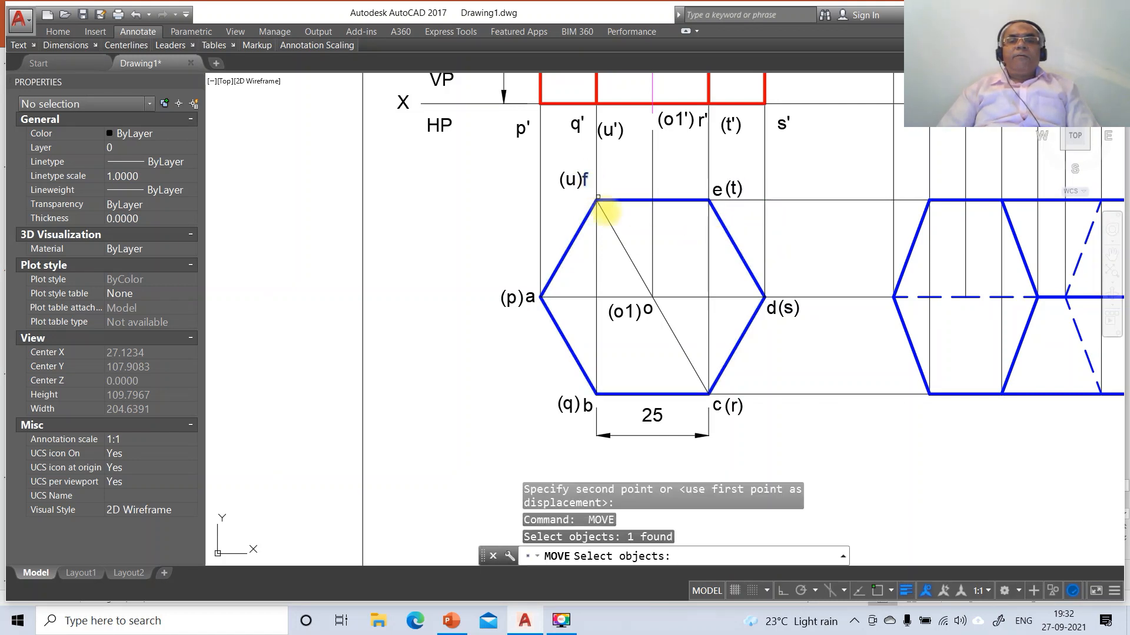
key(Return)
click(611, 215)
click(615, 227)
key(Return)
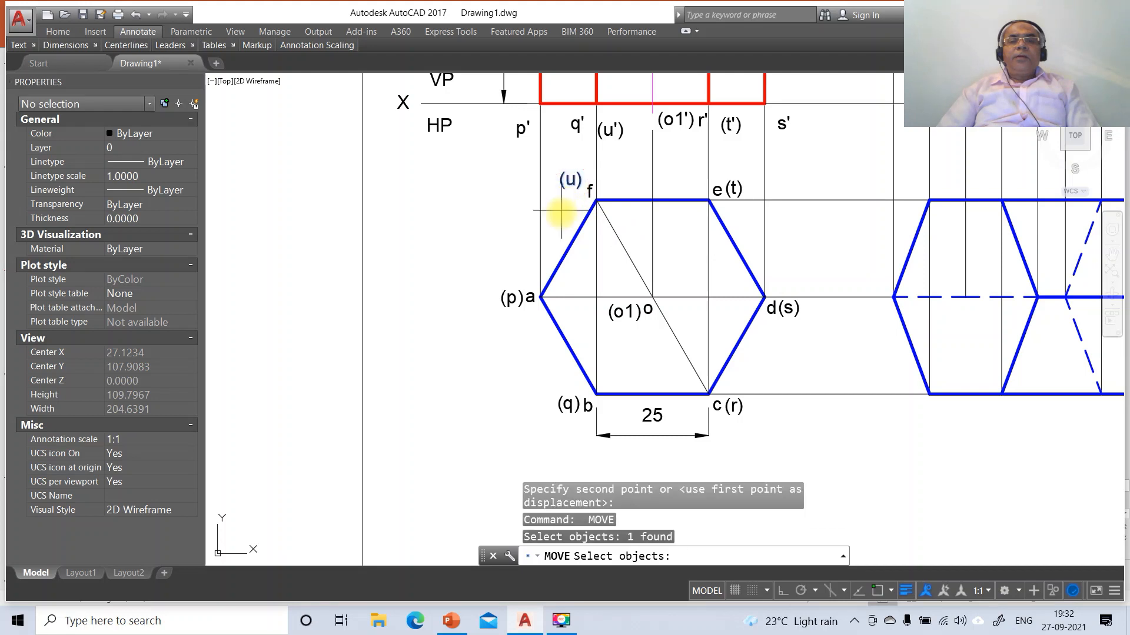
key(Return)
click(561, 213)
click(566, 222)
- Move the HP and VP labels closer to the XY line and the X label closer to the line's left end
key(Return)
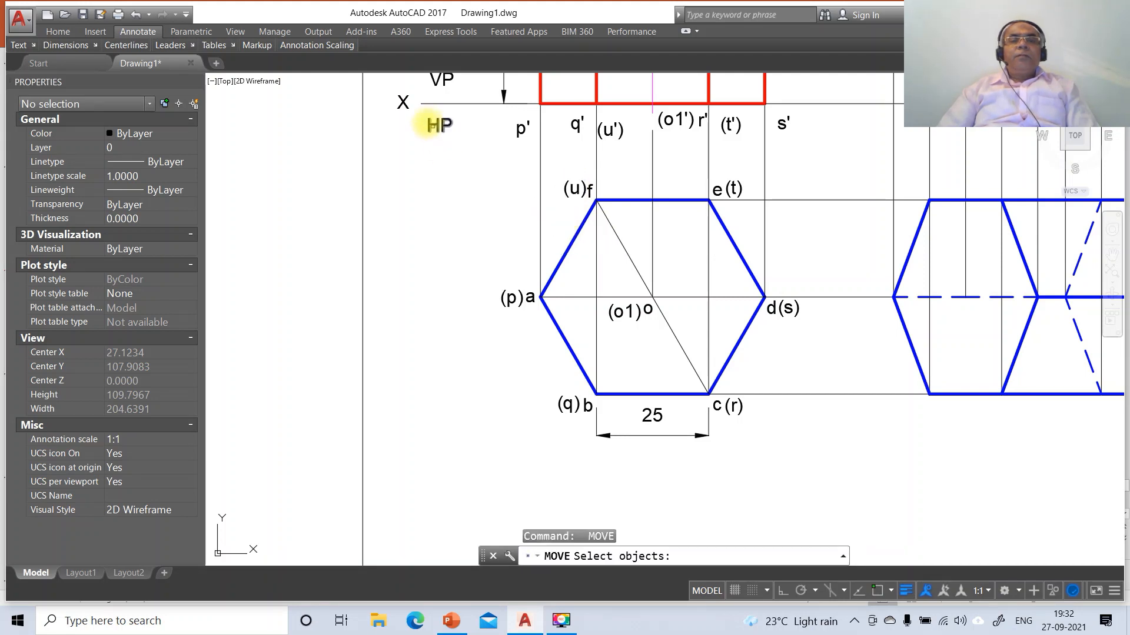
key(Return)
click(440, 190)
click(441, 182)
key(Return)
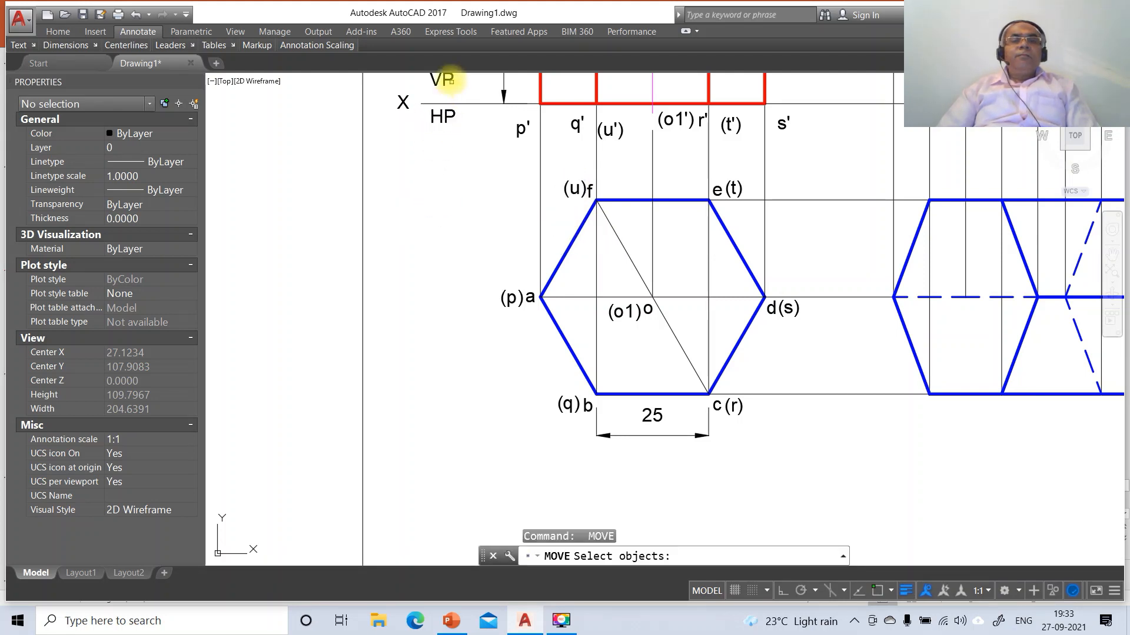
key(Return)
click(444, 117)
click(449, 128)
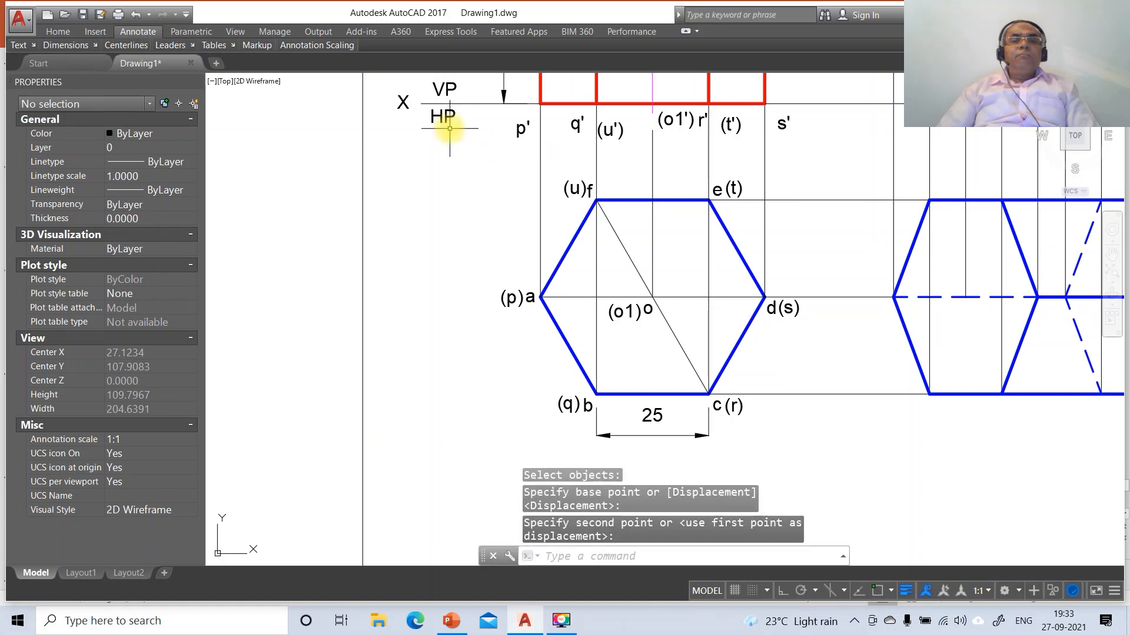
key(Return)
click(403, 160)
click(411, 162)
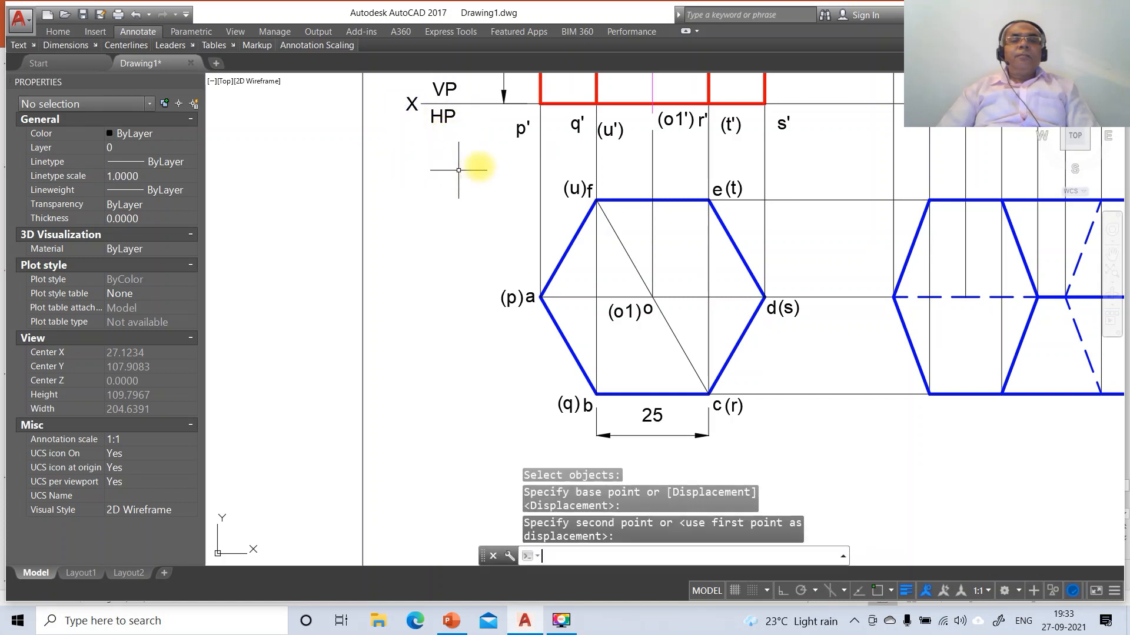
- Move the labels p' and q' closer to their base points under the first front view
click(521, 131)
key(Return)
click(517, 169)
click(525, 153)
key(Return)
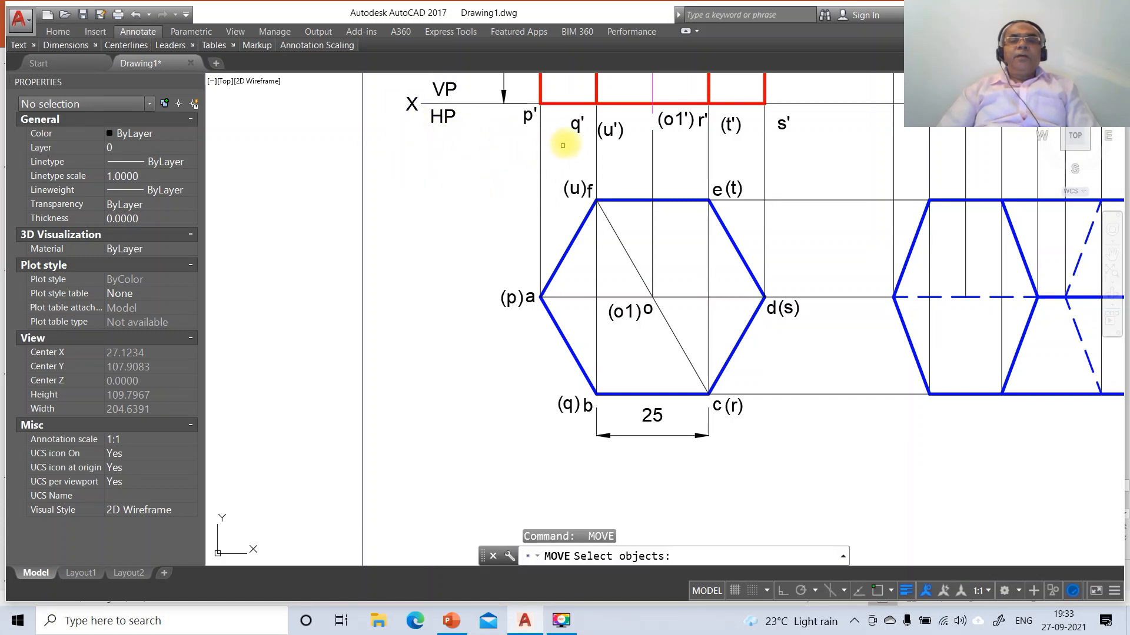
click(577, 125)
key(Return)
click(575, 171)
click(581, 160)
- Move the label (u') up beside q' and centre (o1') under the first front view's axis
key(Return)
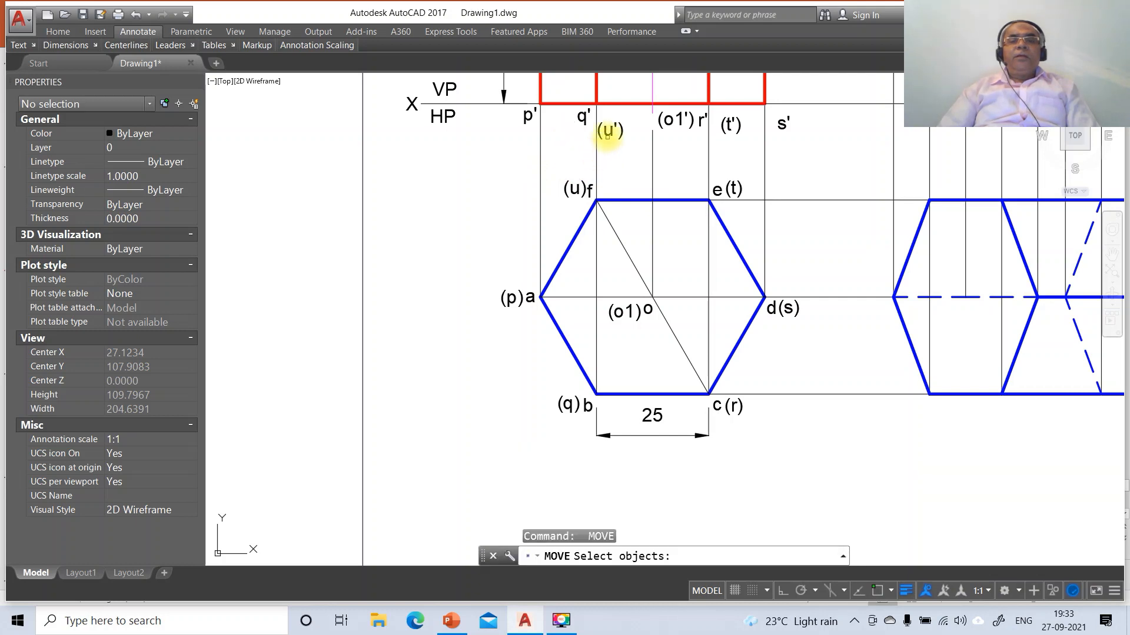
click(610, 130)
key(Return)
click(611, 169)
click(615, 158)
key(Return)
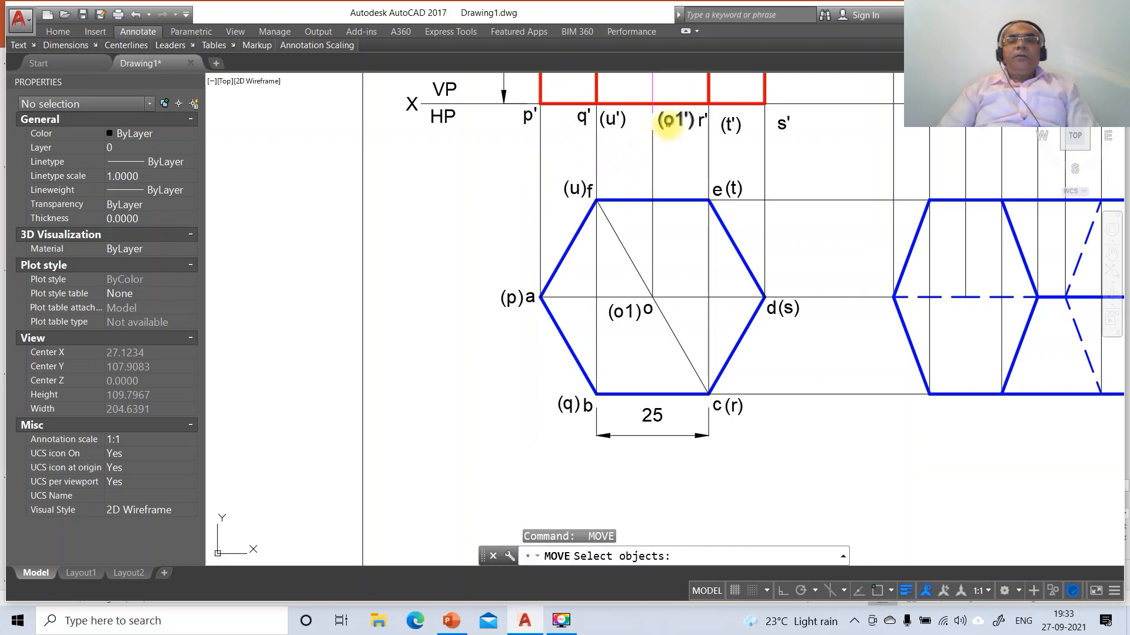
click(668, 122)
key(Return)
click(687, 144)
click(668, 146)
- Move the labels r' and (t') to either side of the projector below their shared base point
key(Return)
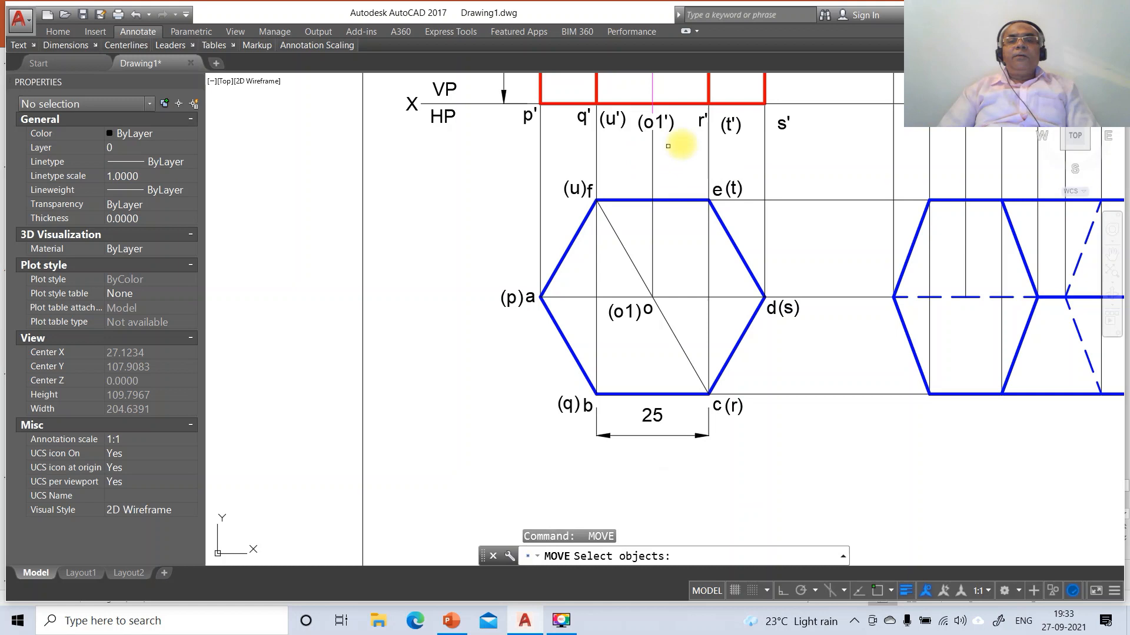
click(697, 122)
key(Return)
click(686, 158)
click(686, 152)
key(Return)
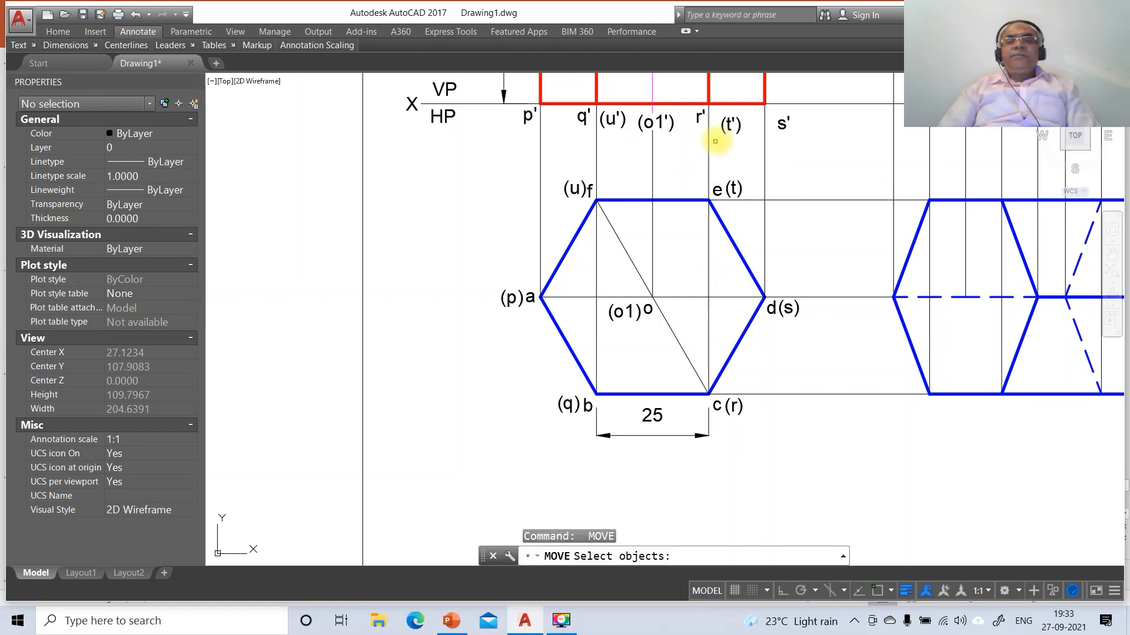
click(726, 129)
key(Return)
click(725, 147)
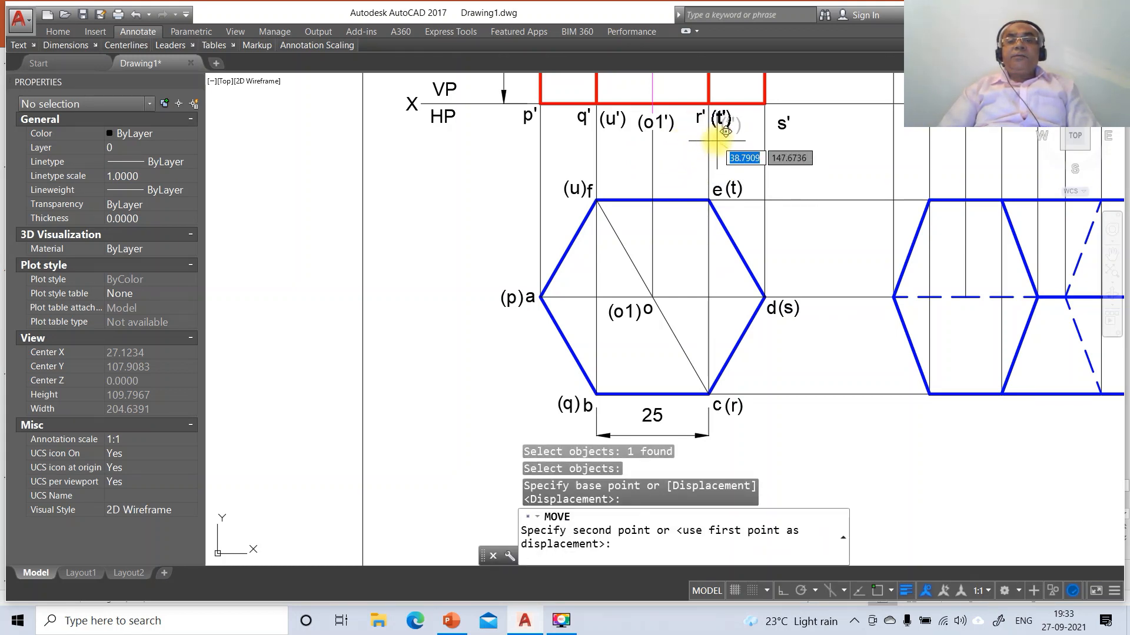
click(719, 142)
- Move the label s' up closer to its base point under the first front view
key(Return)
click(779, 125)
key(Return)
click(790, 152)
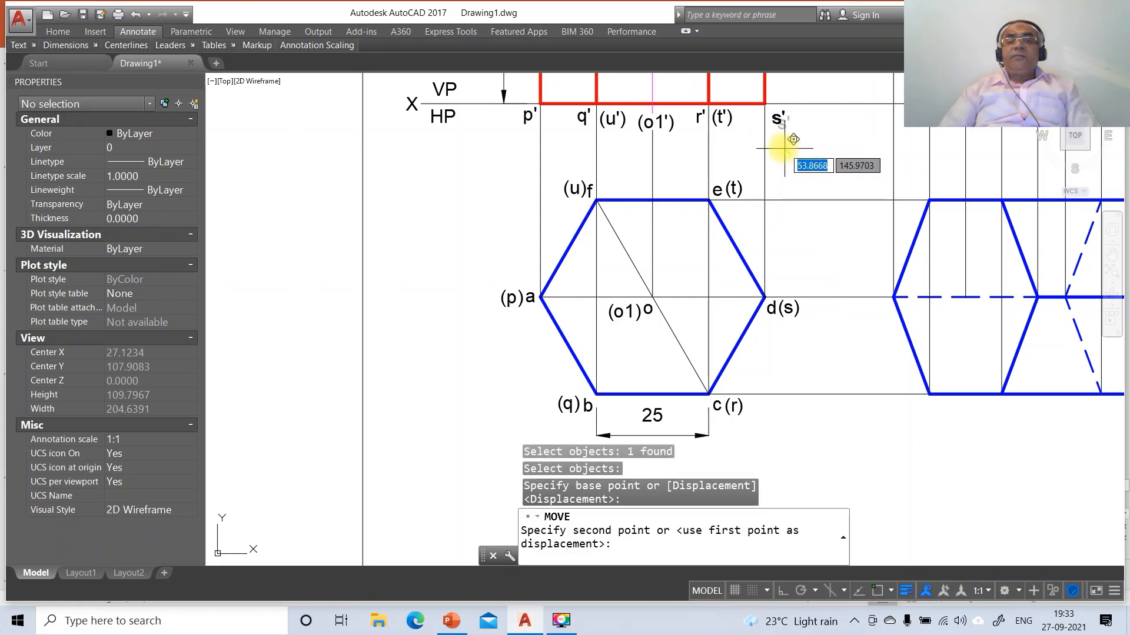
click(783, 147)
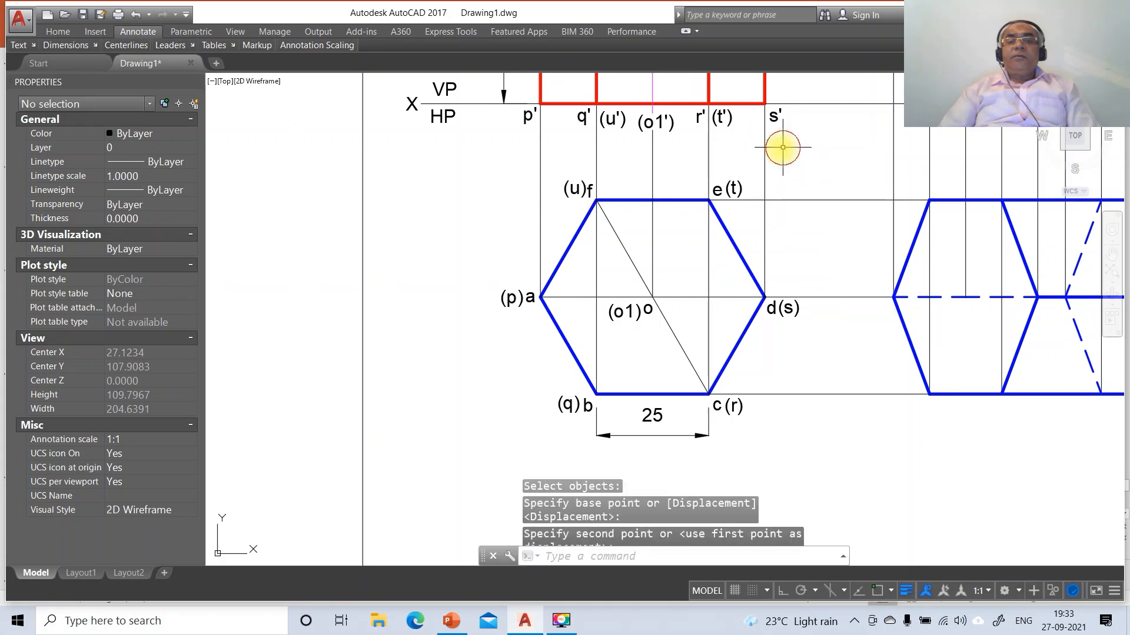
click(539, 264)
key(Escape)
key(Escape)
- Put all corner and centre labels of the first top view and the HP label on the TV layer
click(532, 270)
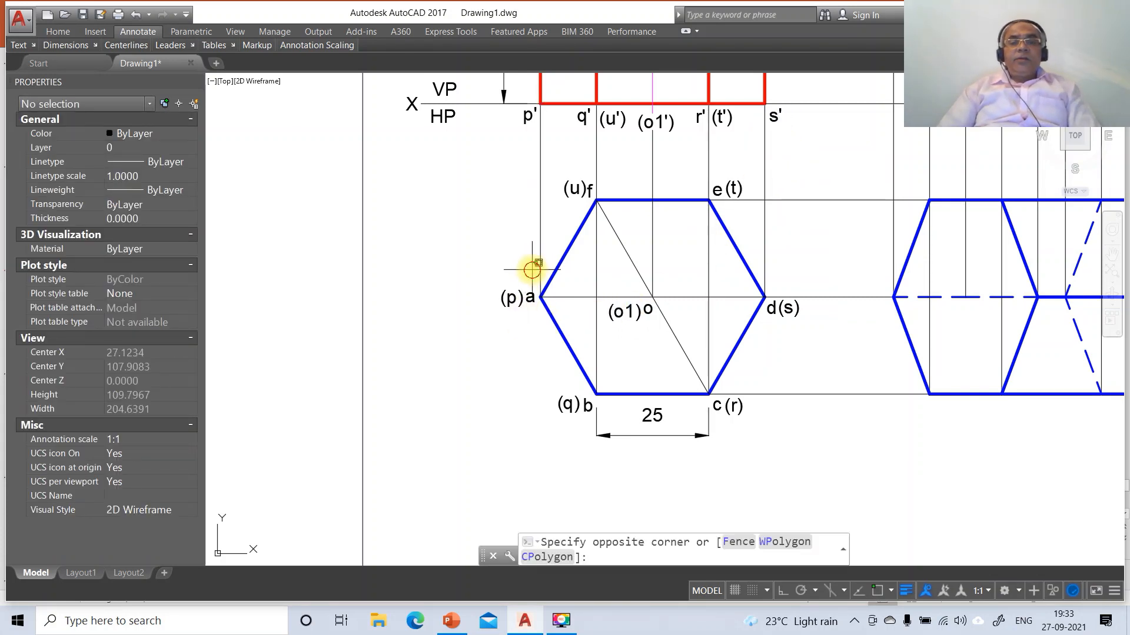
click(486, 325)
click(588, 399)
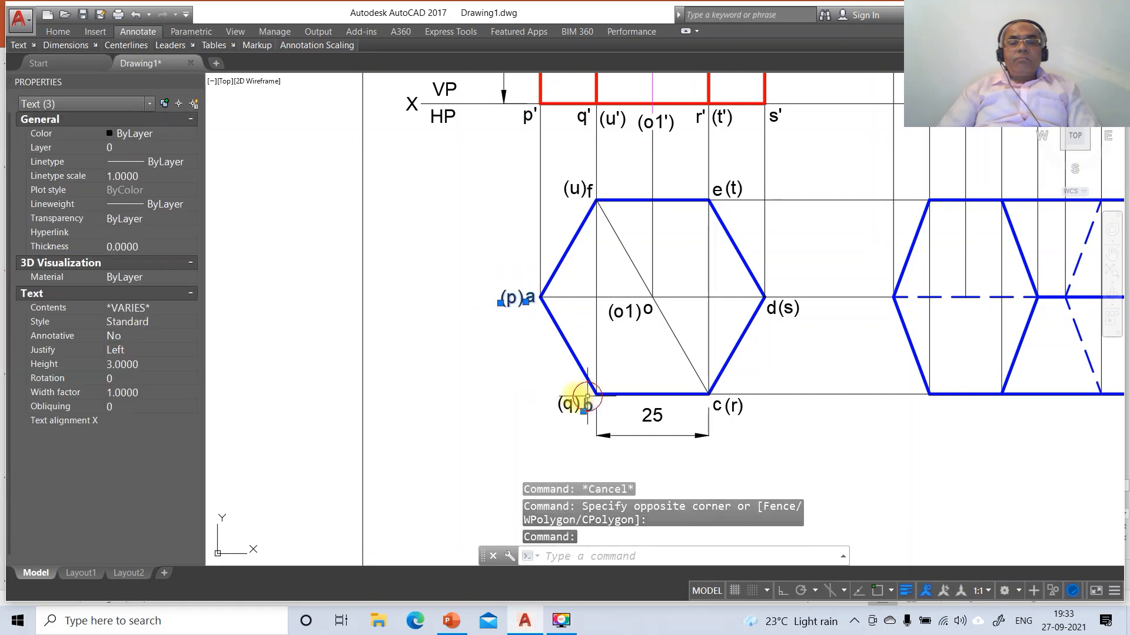
click(558, 408)
click(651, 323)
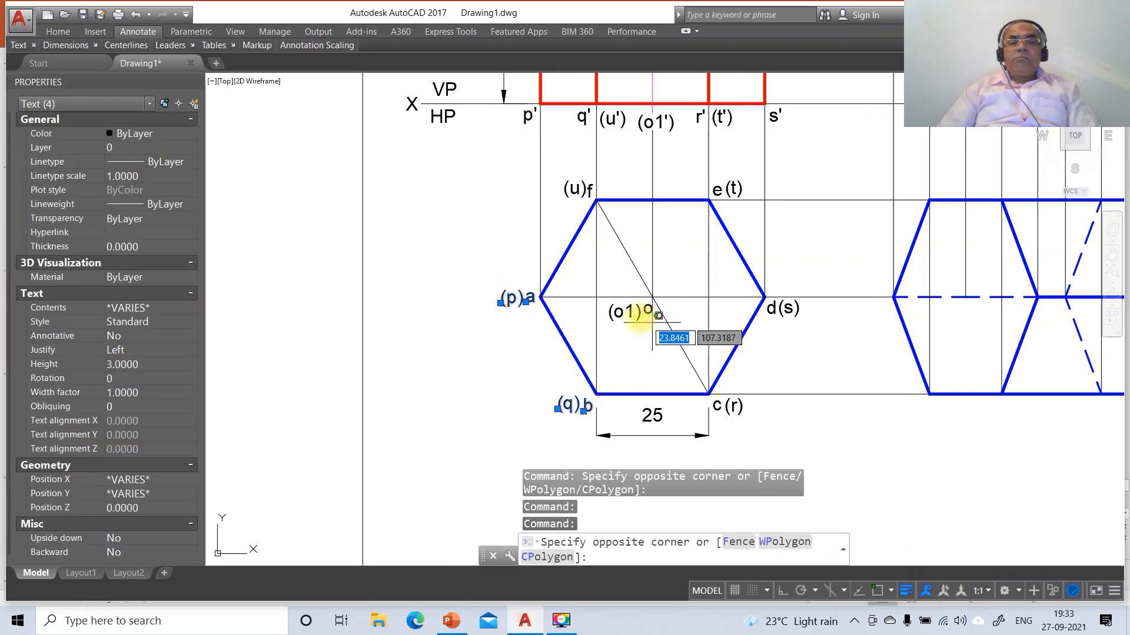
click(612, 309)
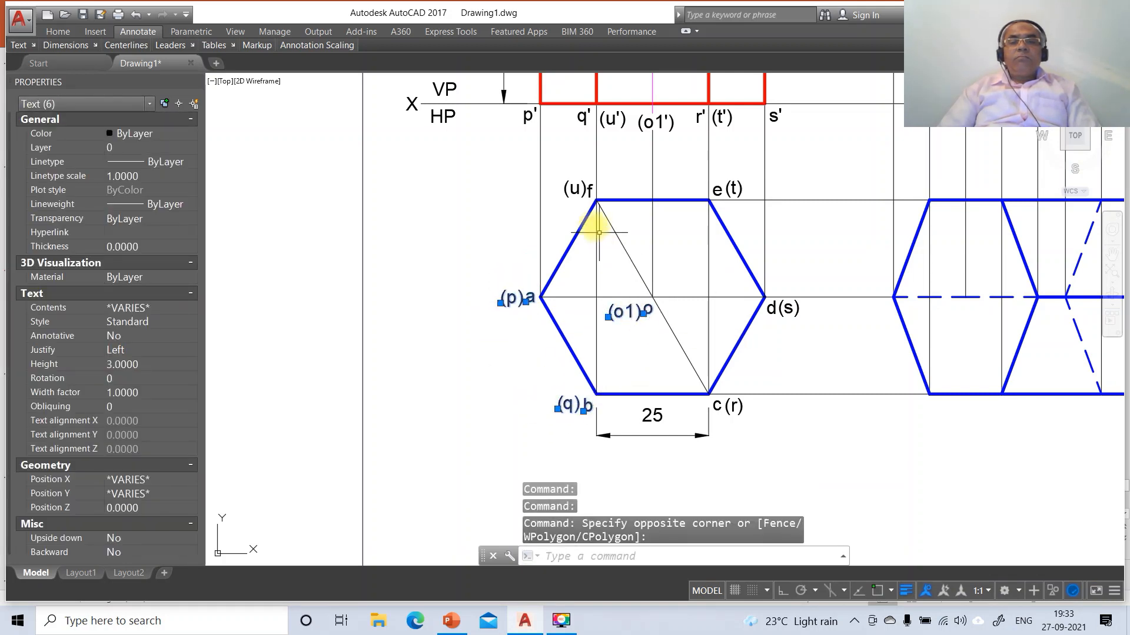
click(589, 190)
click(718, 190)
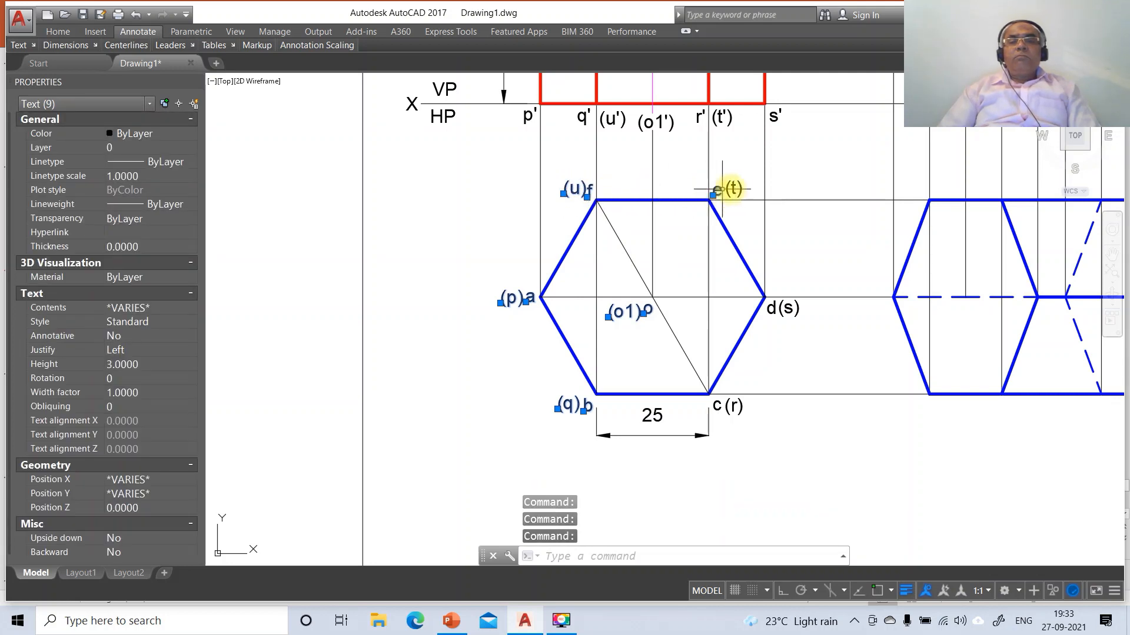
click(738, 187)
click(724, 176)
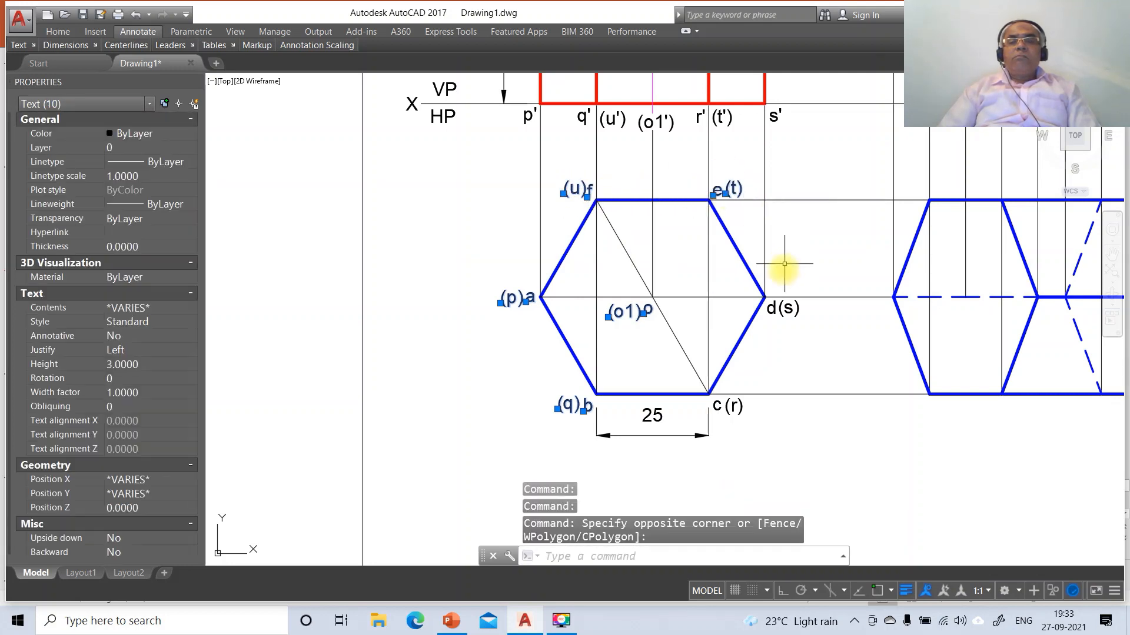
click(811, 311)
click(766, 305)
click(765, 416)
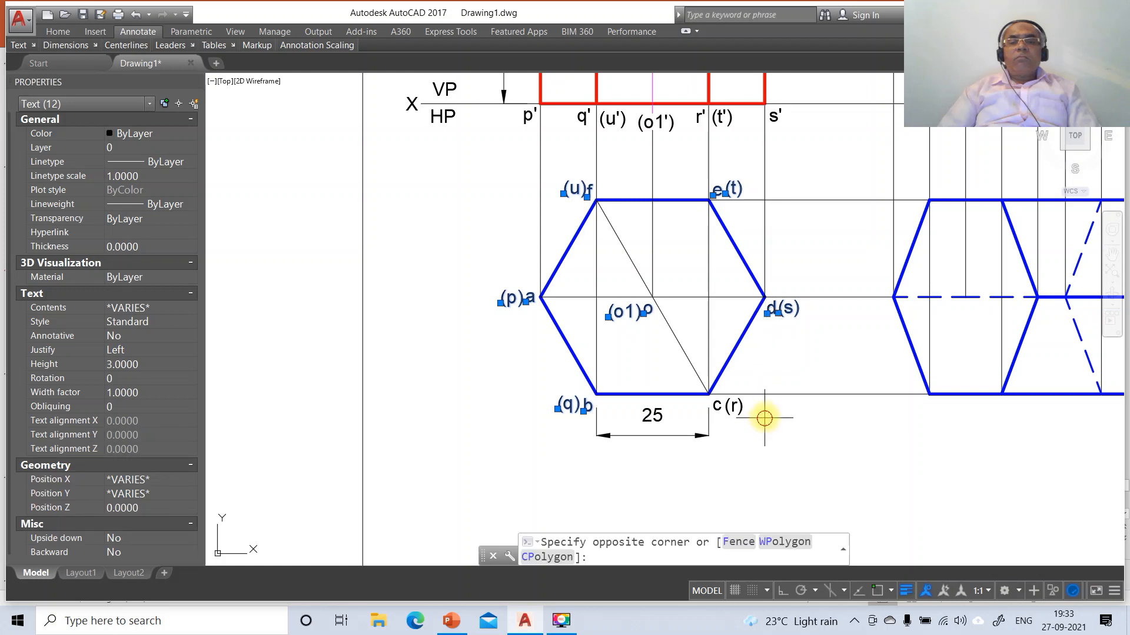
click(723, 406)
click(453, 117)
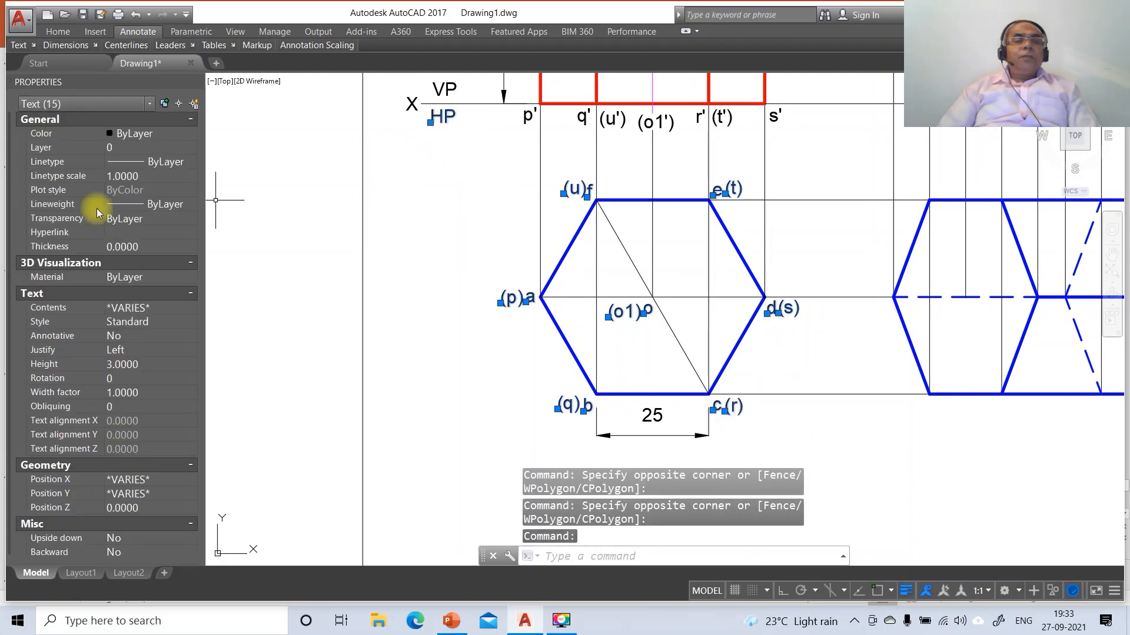
click(189, 147)
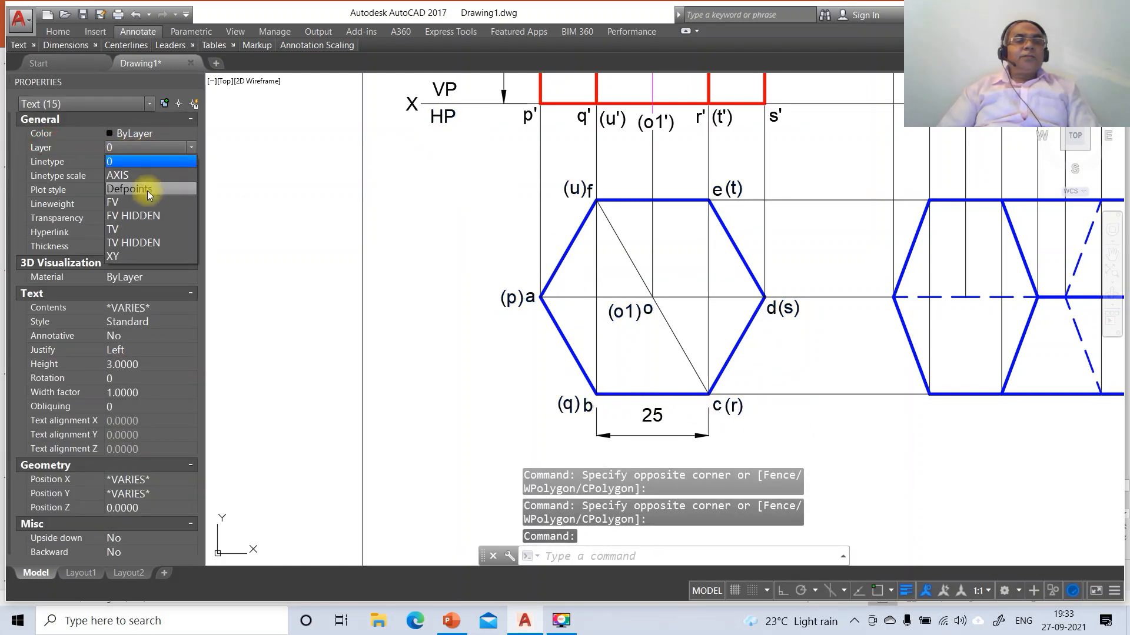
click(139, 232)
key(Escape)
key(Escape)
key(Escape)
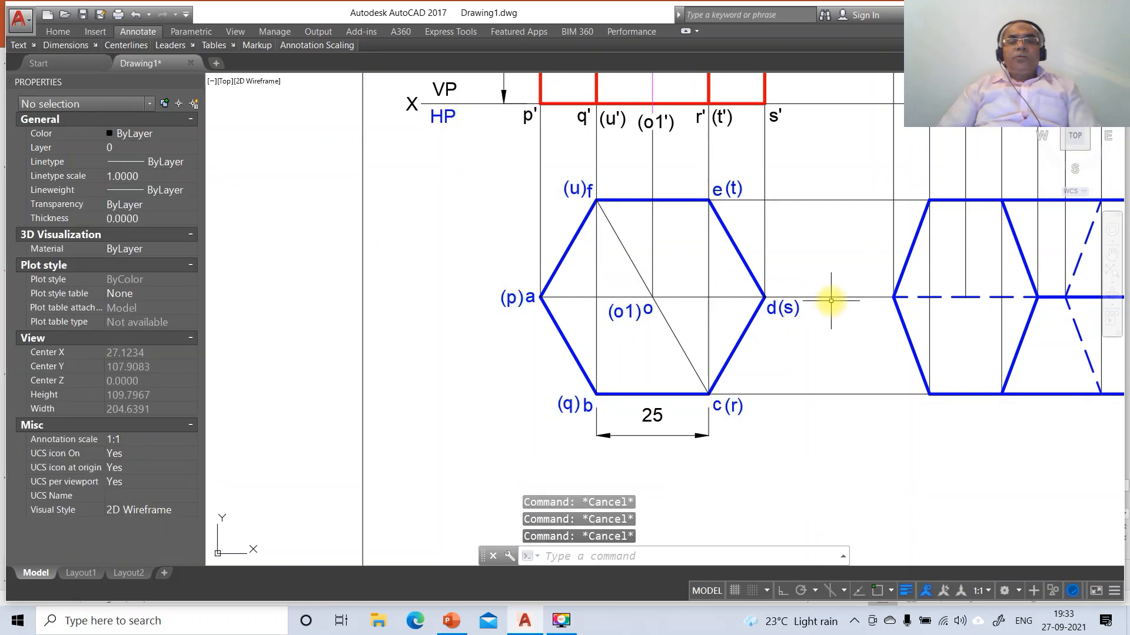
- Move the label a' down closer to its top corner of the first front view
text(z)
key(Return)
text(e)
key(Return)
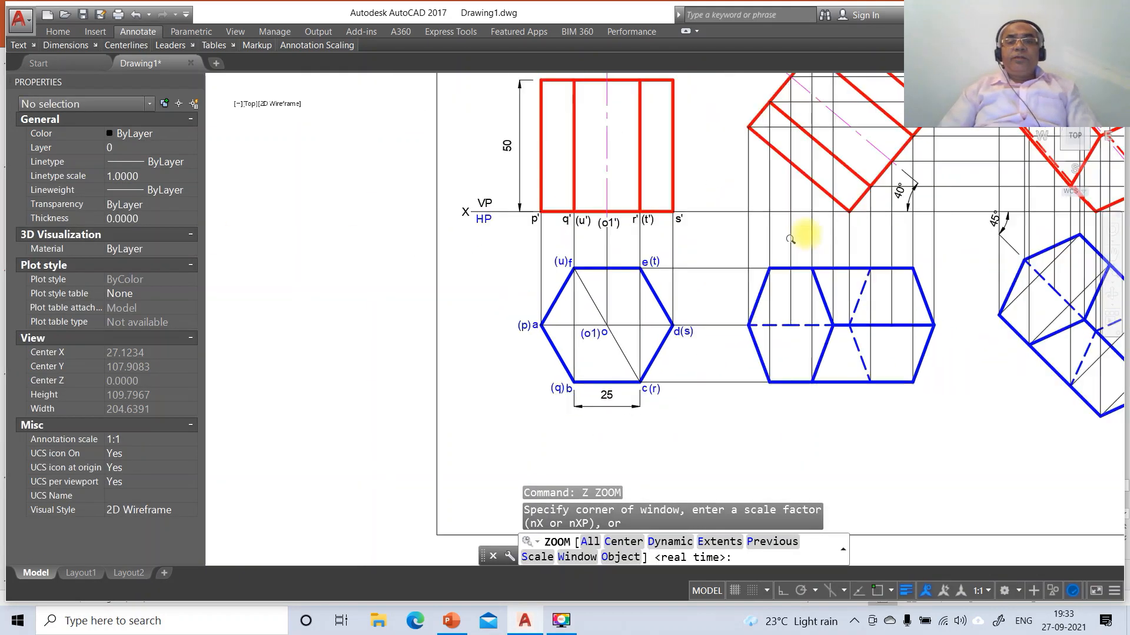
text(z)
key(Return)
text(w)
key(Return)
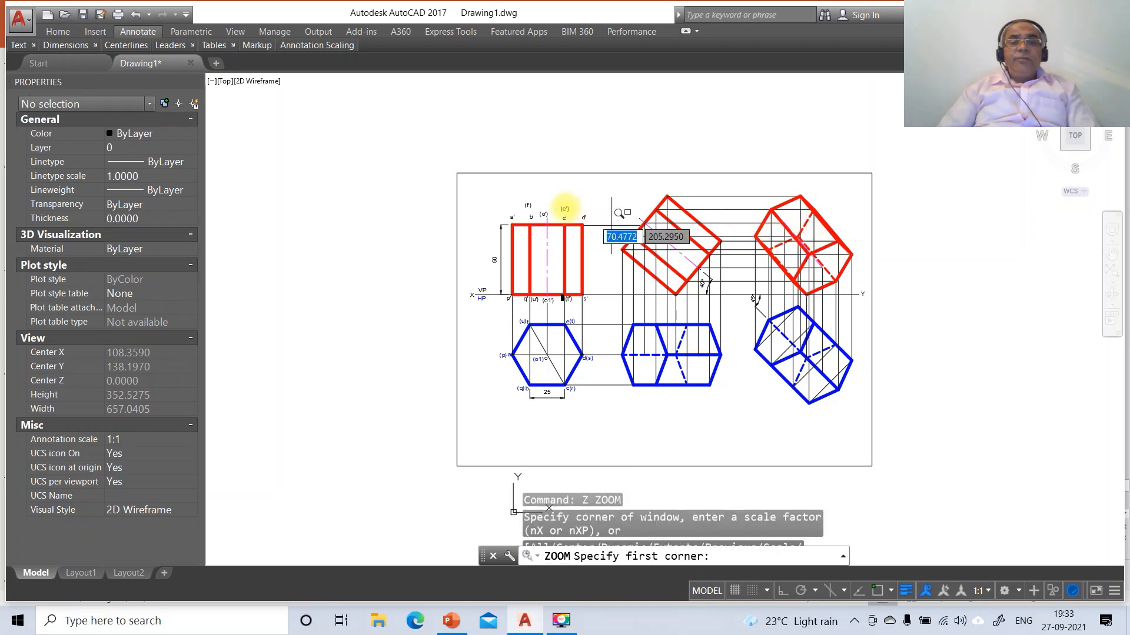
click(425, 196)
click(657, 347)
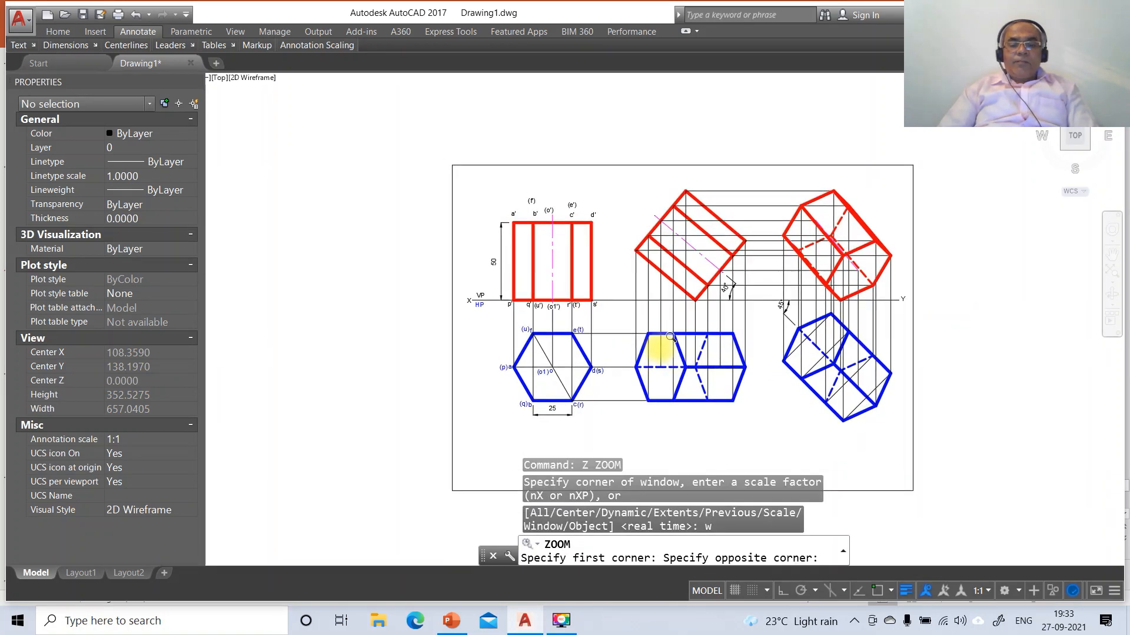
text(m)
key(Return)
click(536, 162)
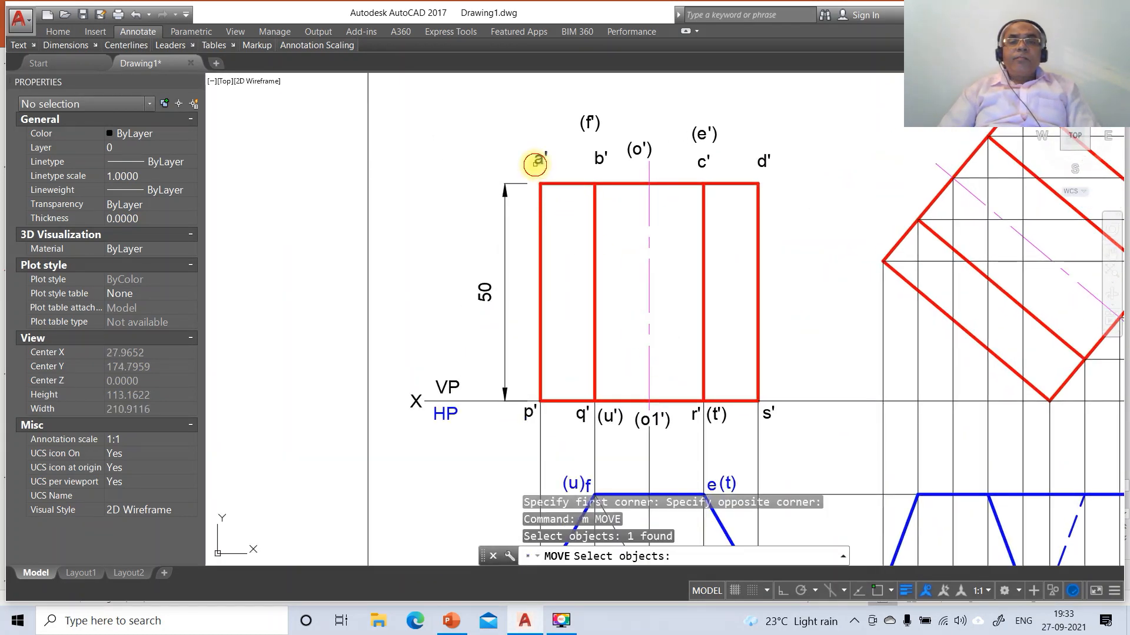
key(Return)
click(558, 208)
click(556, 221)
- Move the label b' closer to its top point on the first front view and place (f') directly above it
key(Return)
click(597, 159)
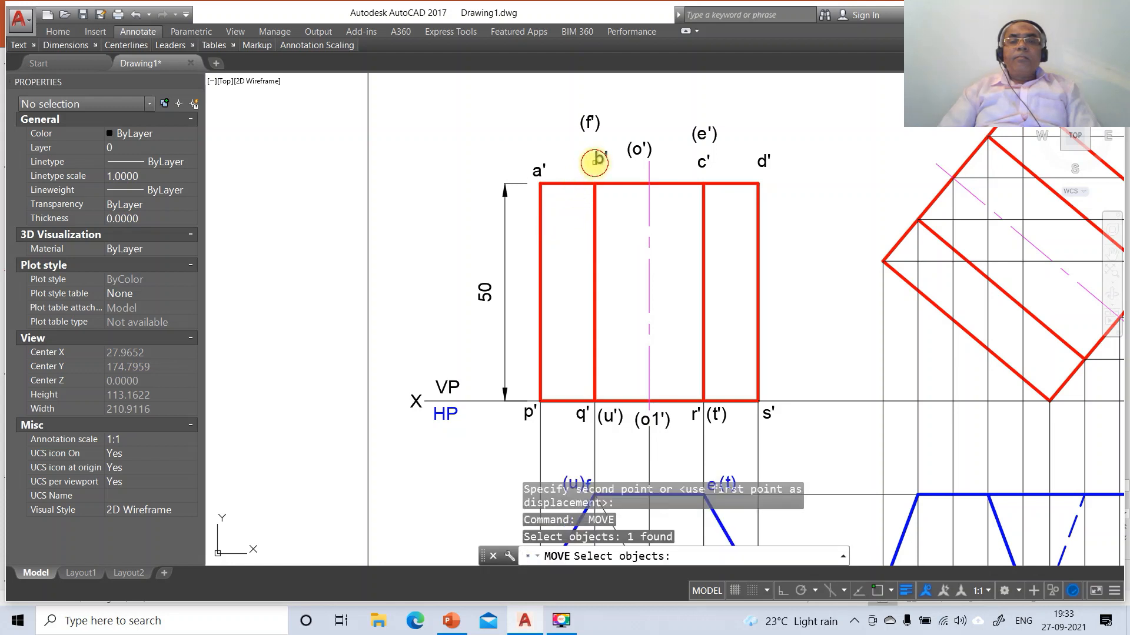
key(Return)
click(617, 202)
click(615, 212)
key(Return)
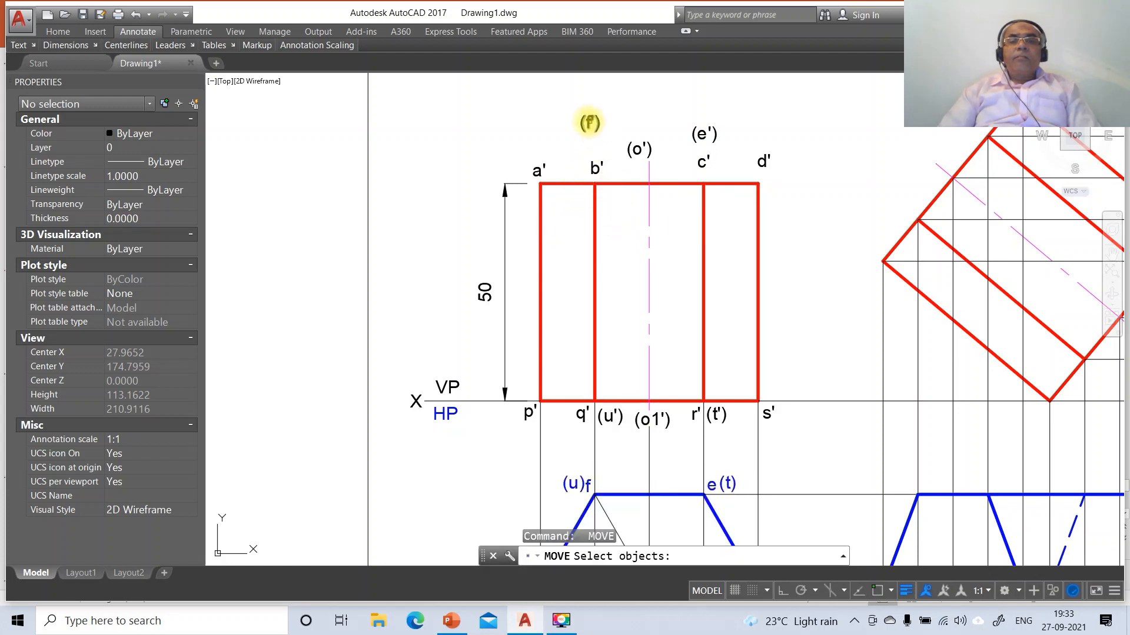
click(590, 122)
key(Return)
click(604, 153)
click(609, 173)
- Move the label (o') down beside the axis, just above the first front view's top edge
key(Return)
click(639, 150)
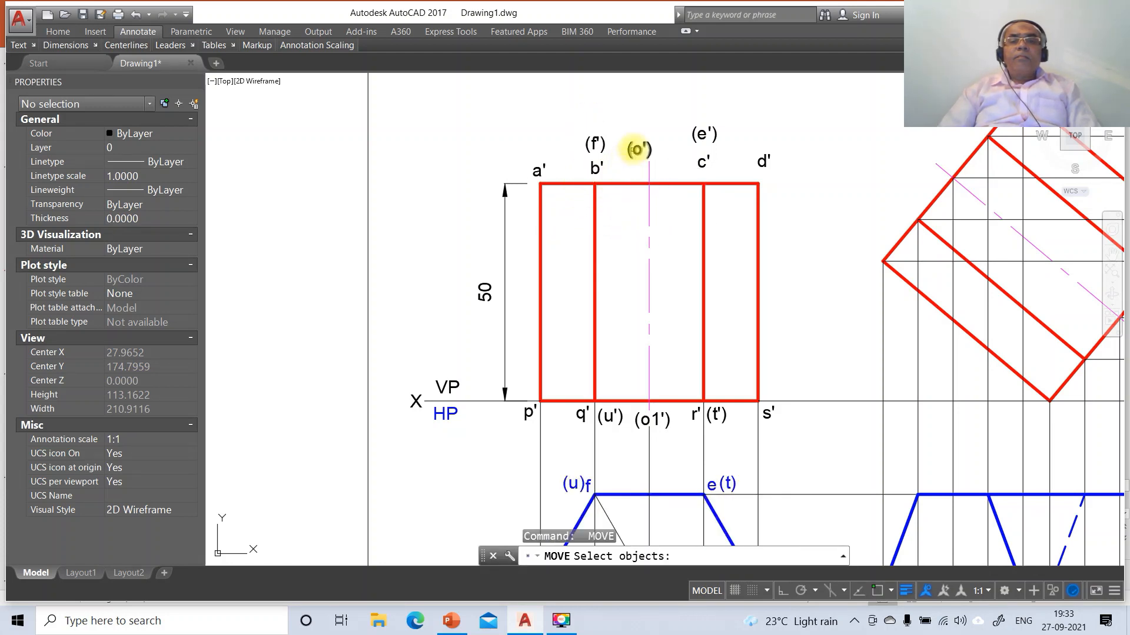
key(Return)
click(664, 190)
click(658, 203)
- Move the label c' closer to its top point on the first front view and place (e') just above it
key(Return)
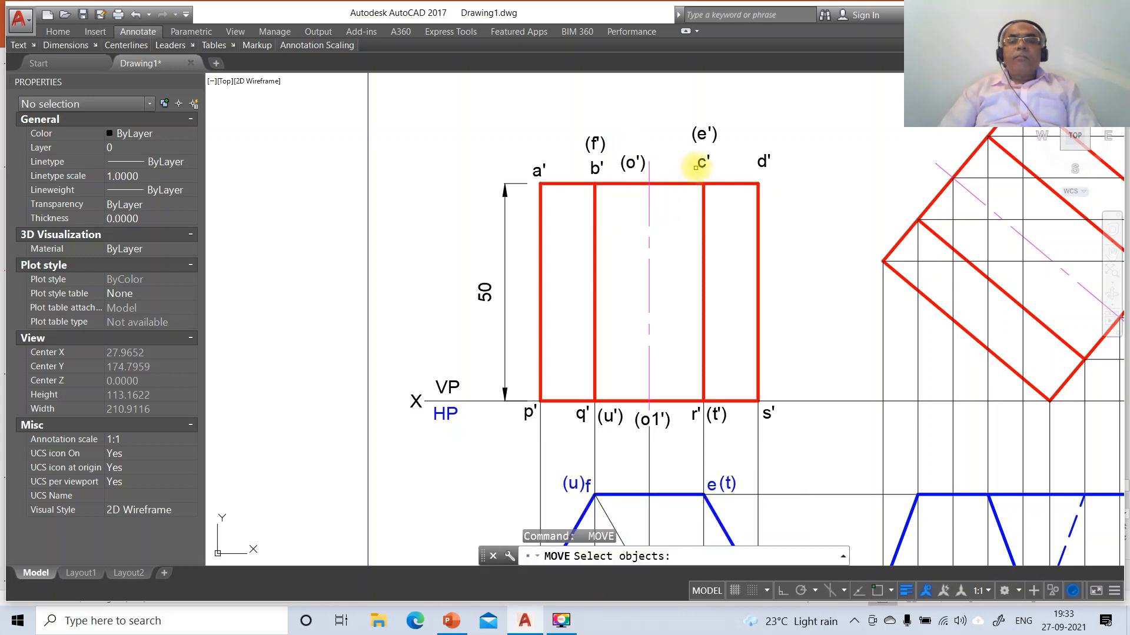
click(702, 160)
key(Return)
click(708, 196)
click(710, 201)
key(Return)
click(704, 133)
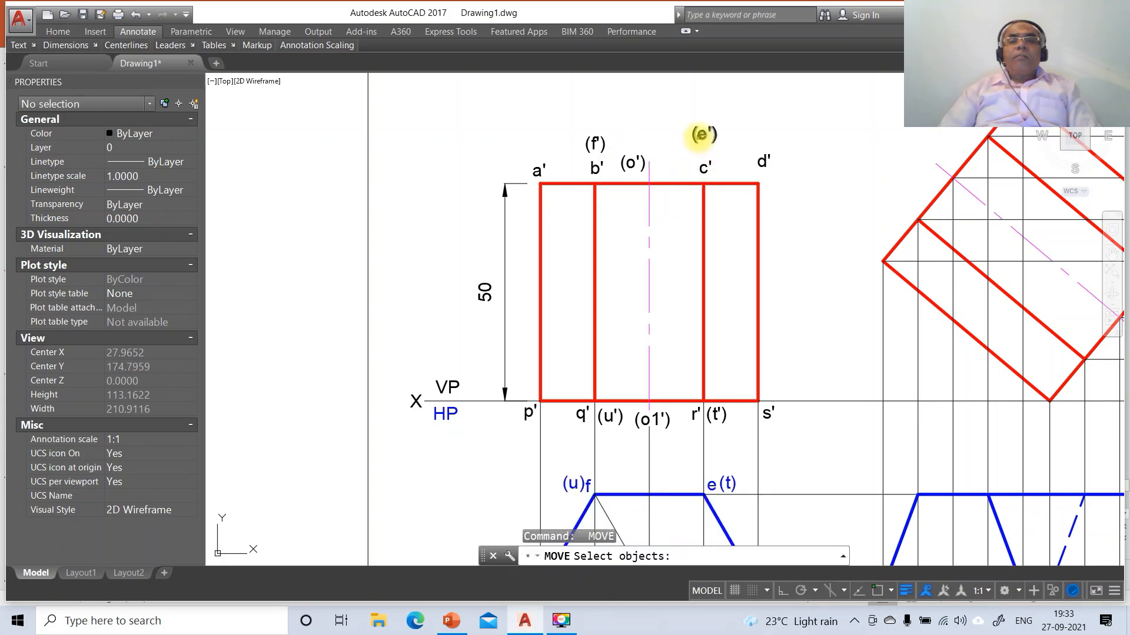
key(Return)
click(706, 169)
click(708, 181)
- Move the label d' down closer to its top corner of the first front view
key(Return)
click(767, 168)
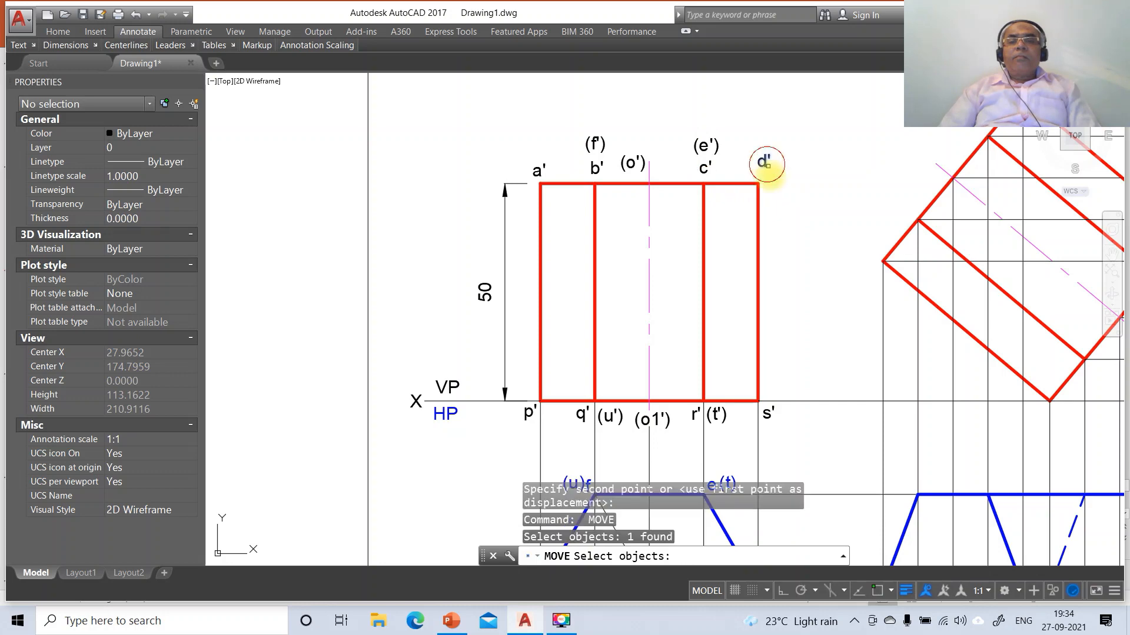
key(Return)
click(771, 187)
click(764, 196)
- Put all top, base and axis labels of the first front view and the VP label on the FV layer
click(786, 126)
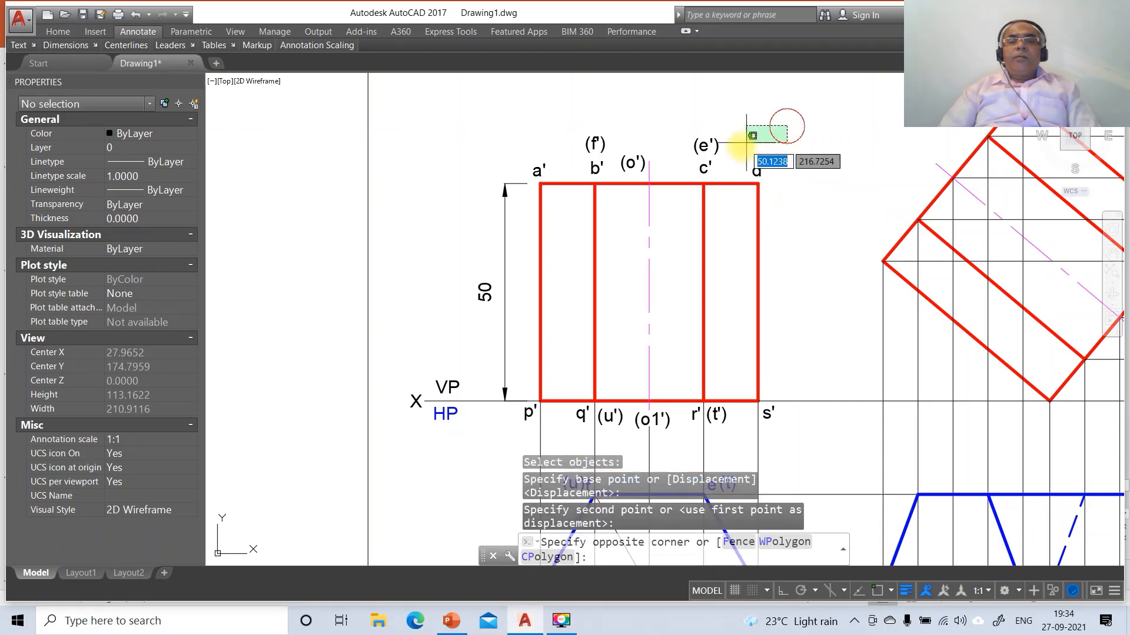
click(691, 176)
click(635, 135)
click(548, 172)
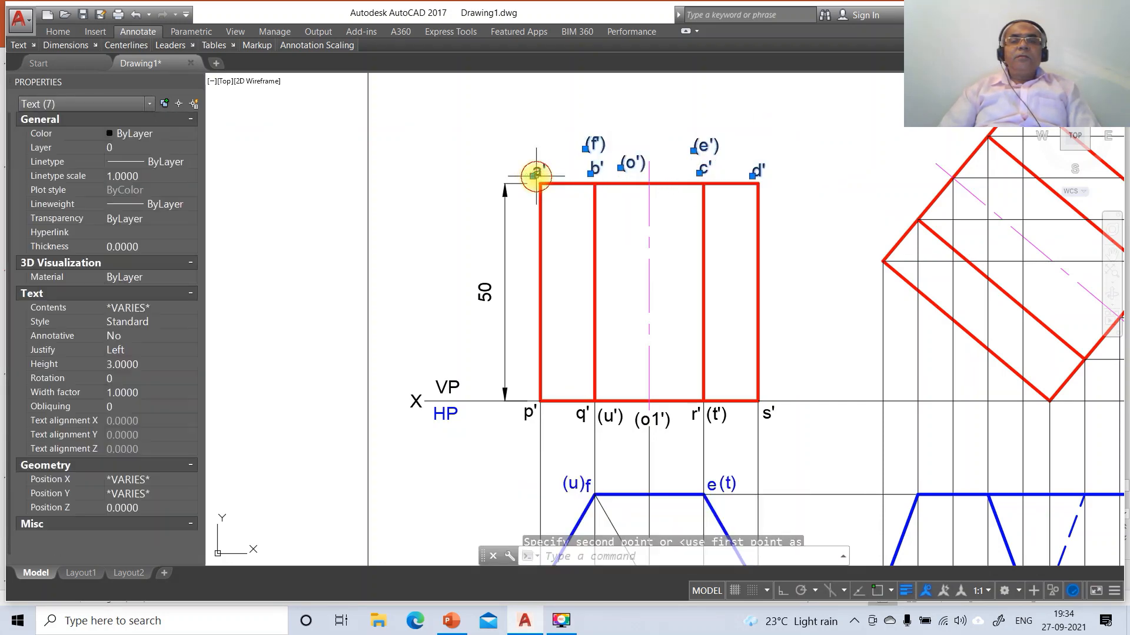
click(446, 387)
click(527, 414)
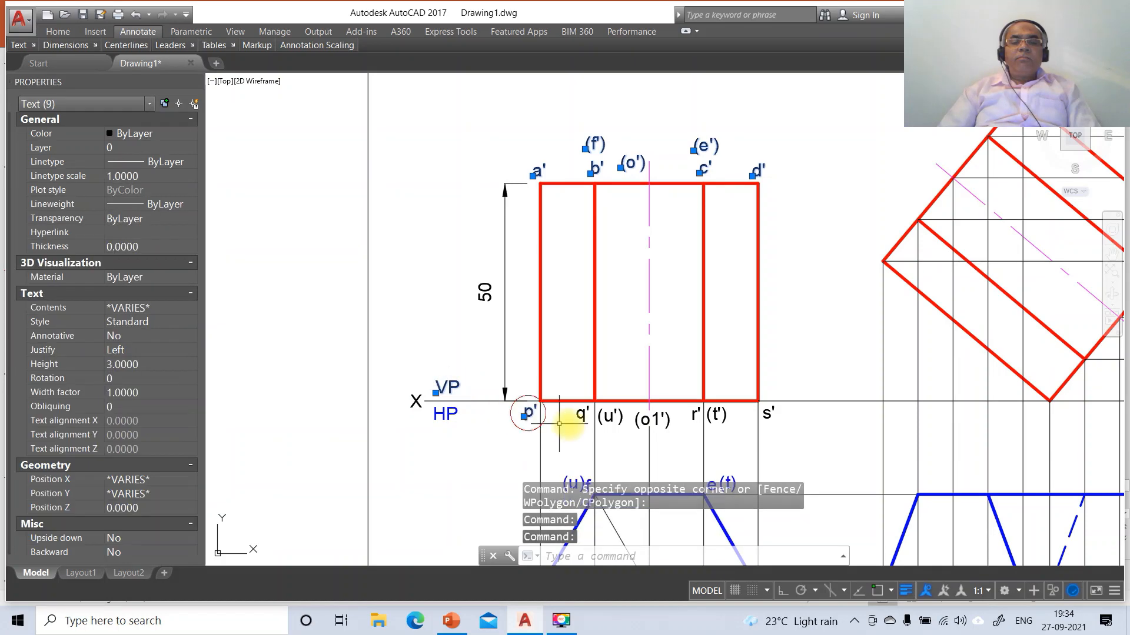
click(586, 416)
click(577, 419)
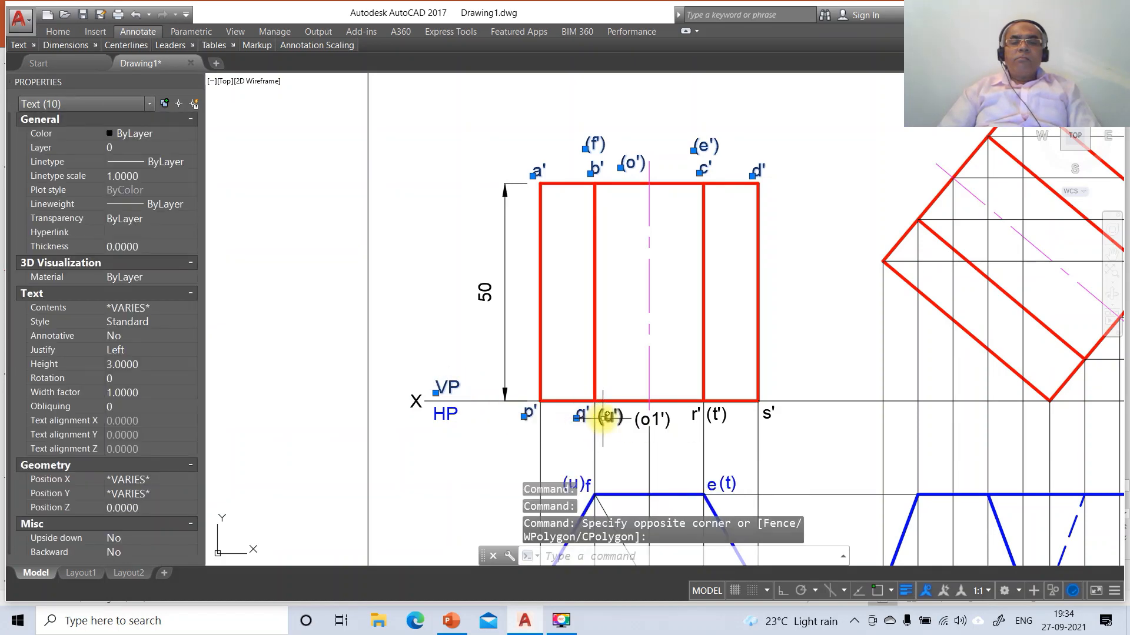
click(601, 418)
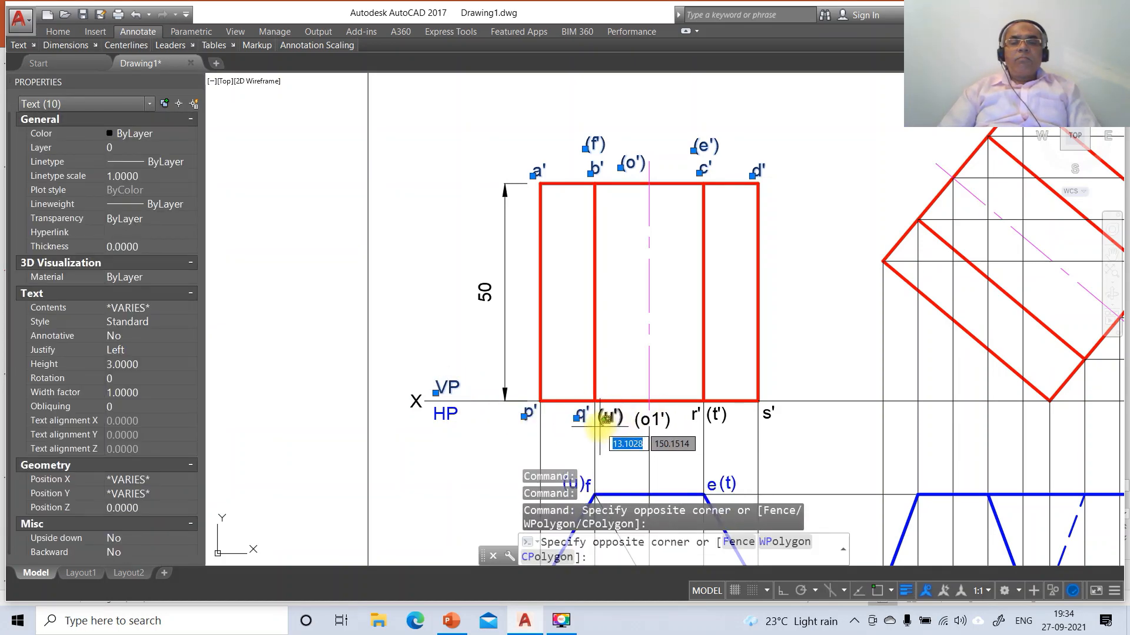
click(596, 418)
click(640, 419)
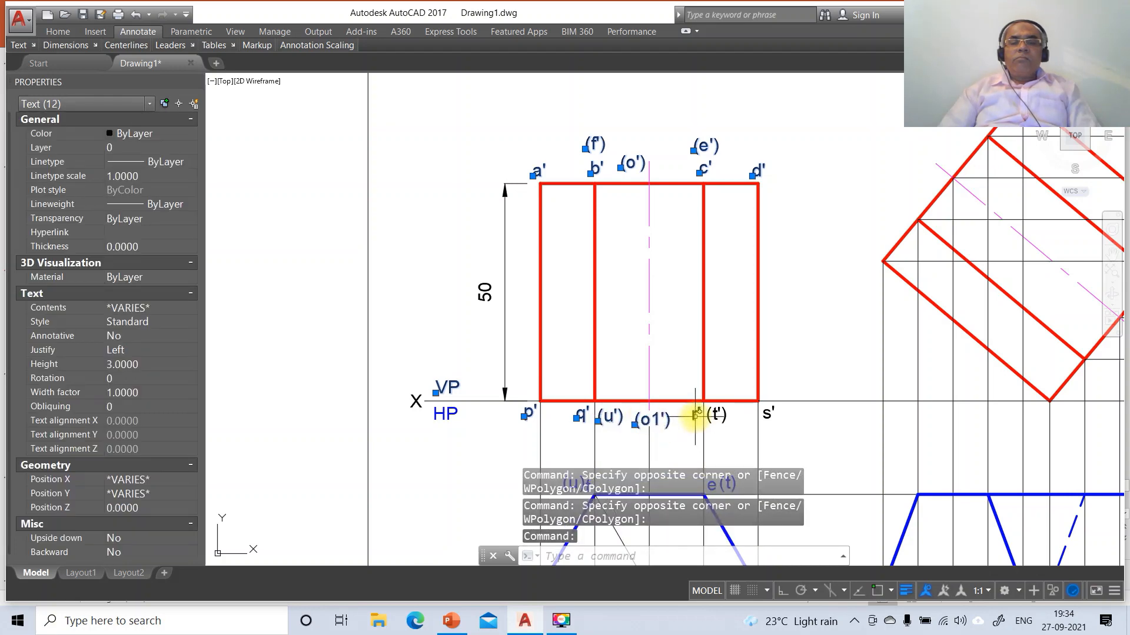
click(694, 416)
click(724, 416)
click(771, 413)
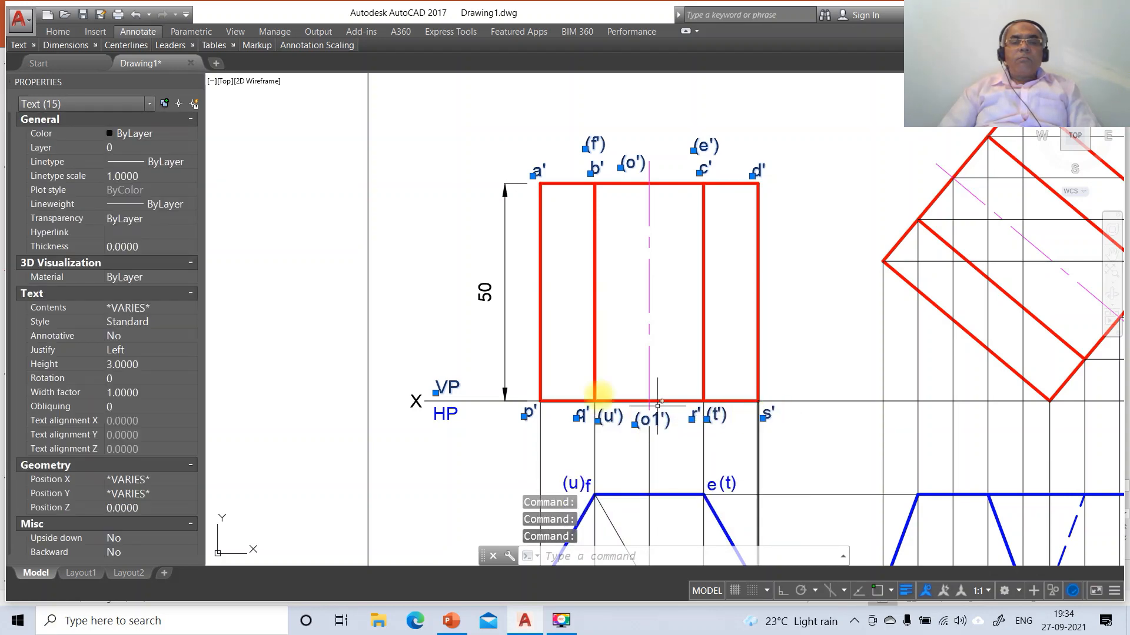
click(187, 152)
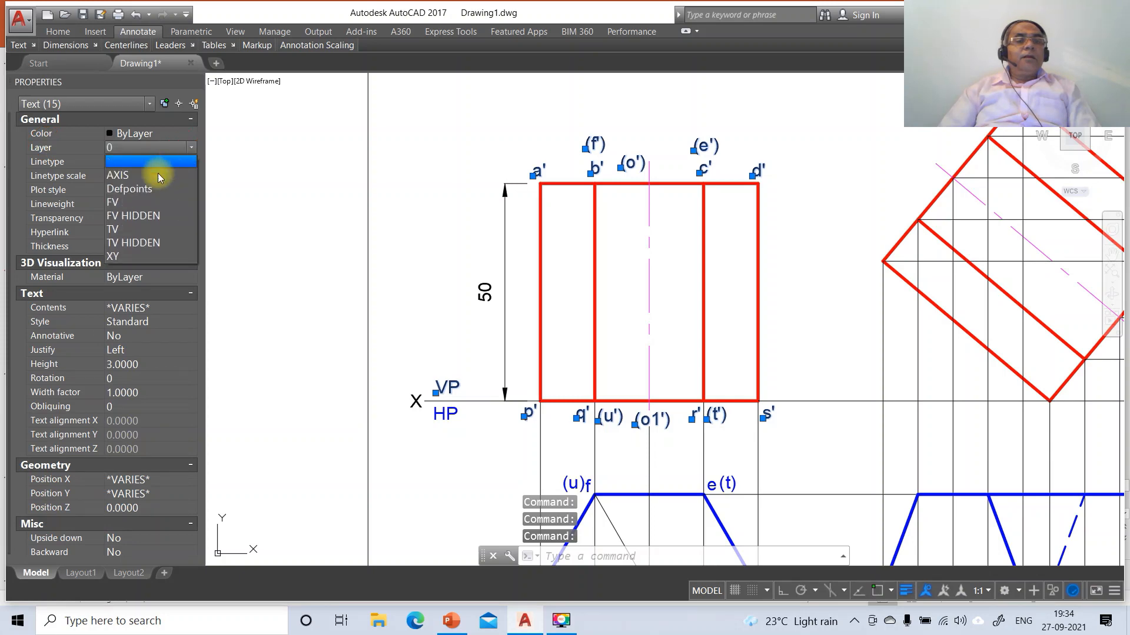
click(157, 197)
key(Escape)
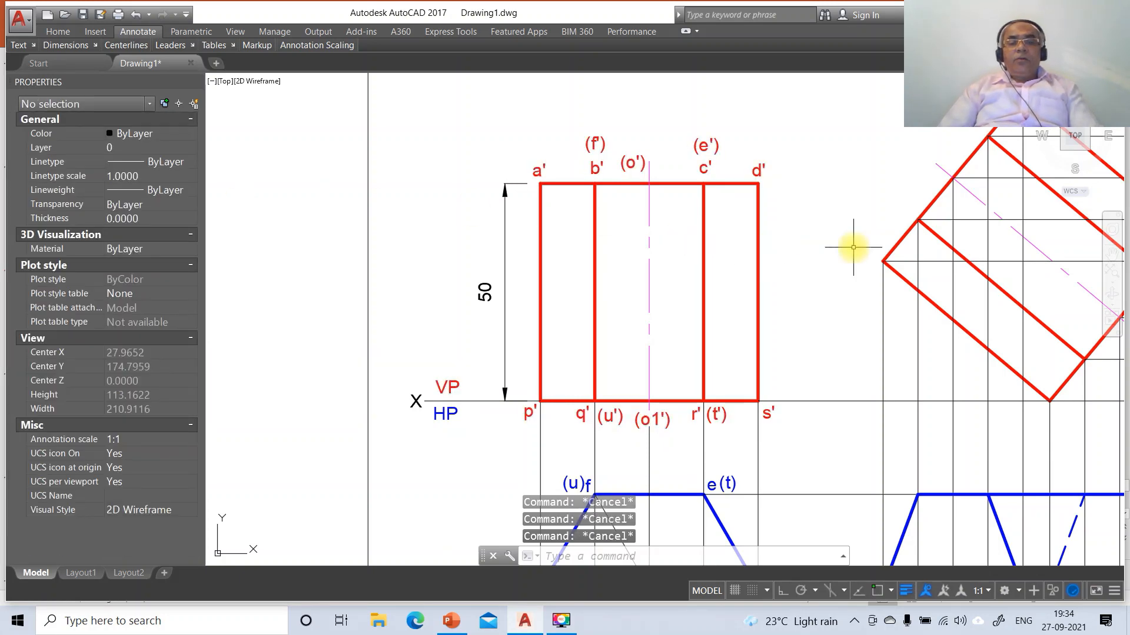
- Copy the label p' from the first front view to the lowest corner of the tilted second front view
text(z)
key(Return)
text(p)
key(Return)
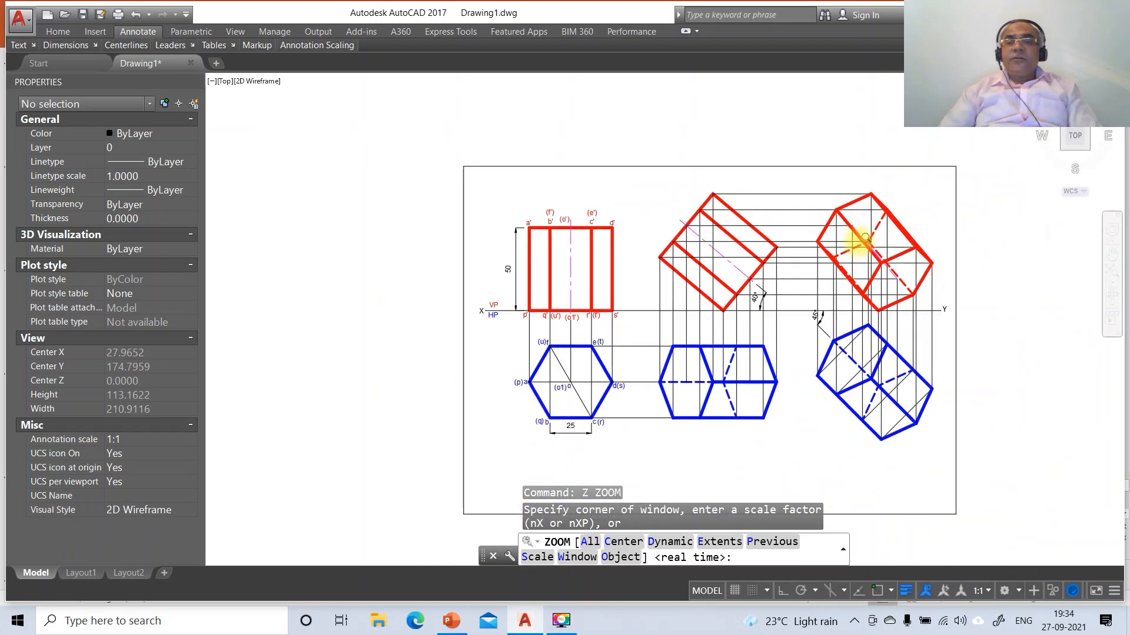
key(Return)
text(w)
key(Return)
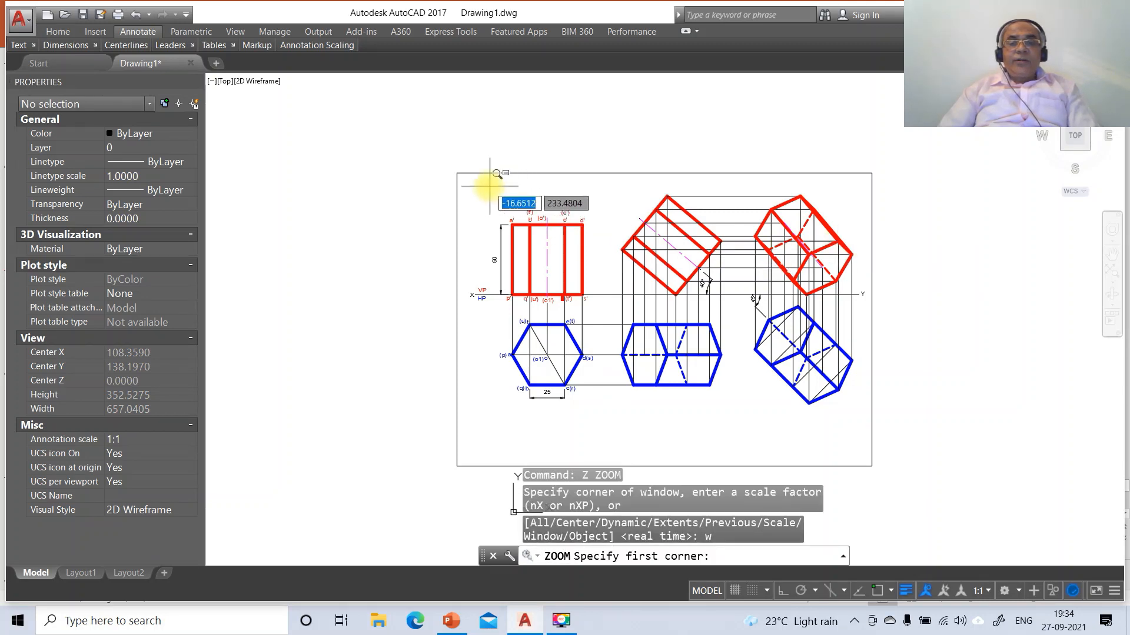
click(479, 176)
click(870, 366)
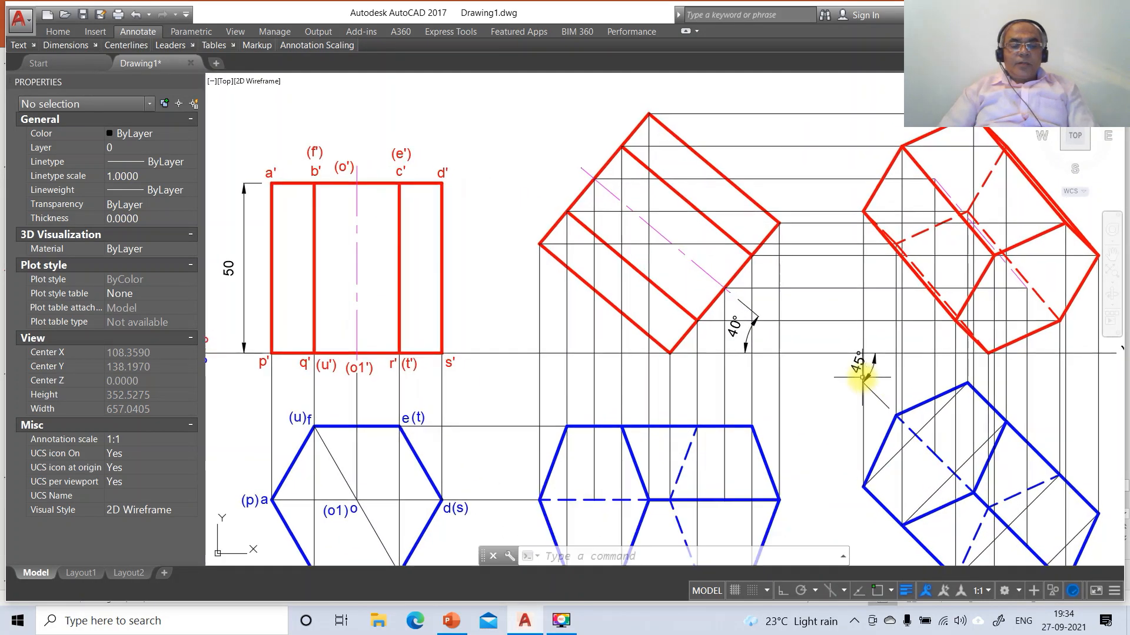
text(co)
key(Return)
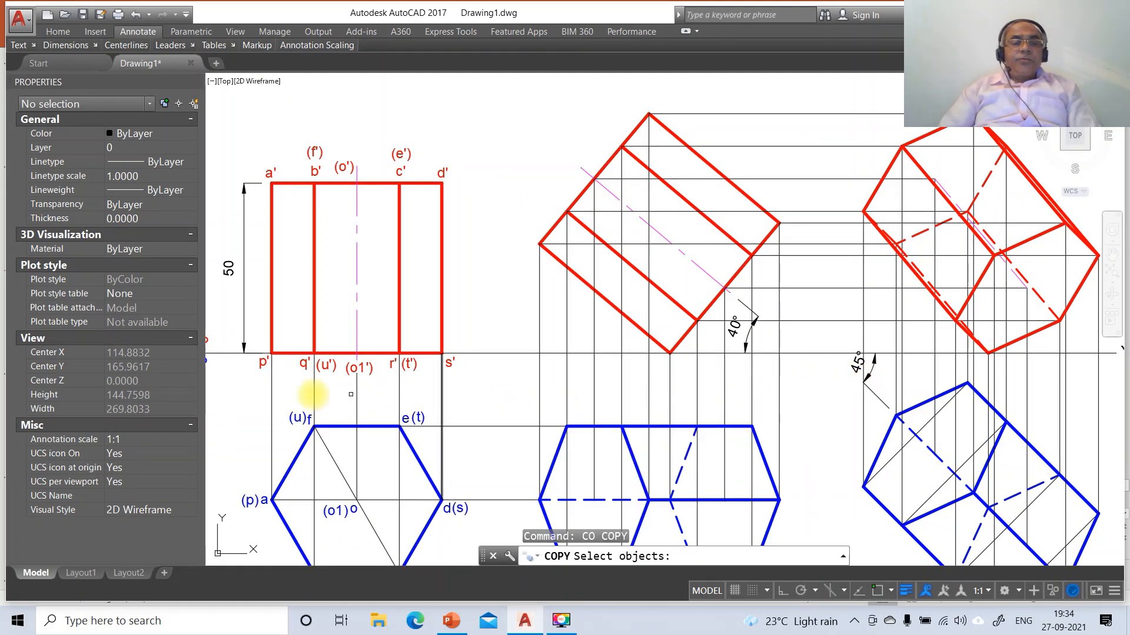
click(263, 362)
key(Return)
click(309, 381)
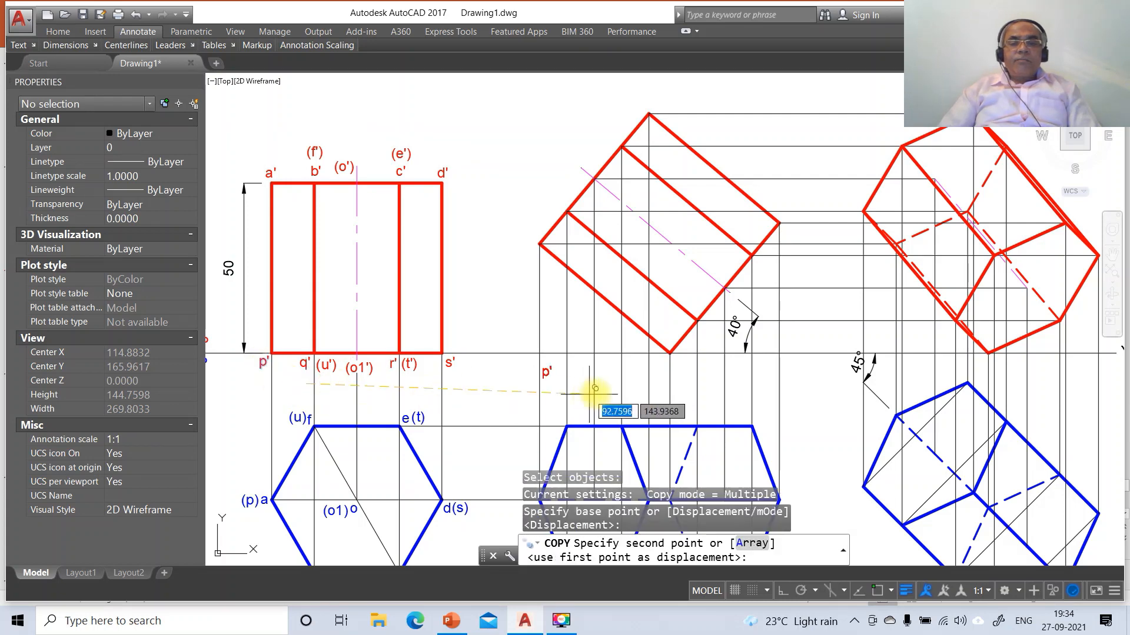
click(705, 384)
key(Return)
- Copy the label q' to the base point just above p' on the tilted front view
key(Return)
click(304, 363)
key(Return)
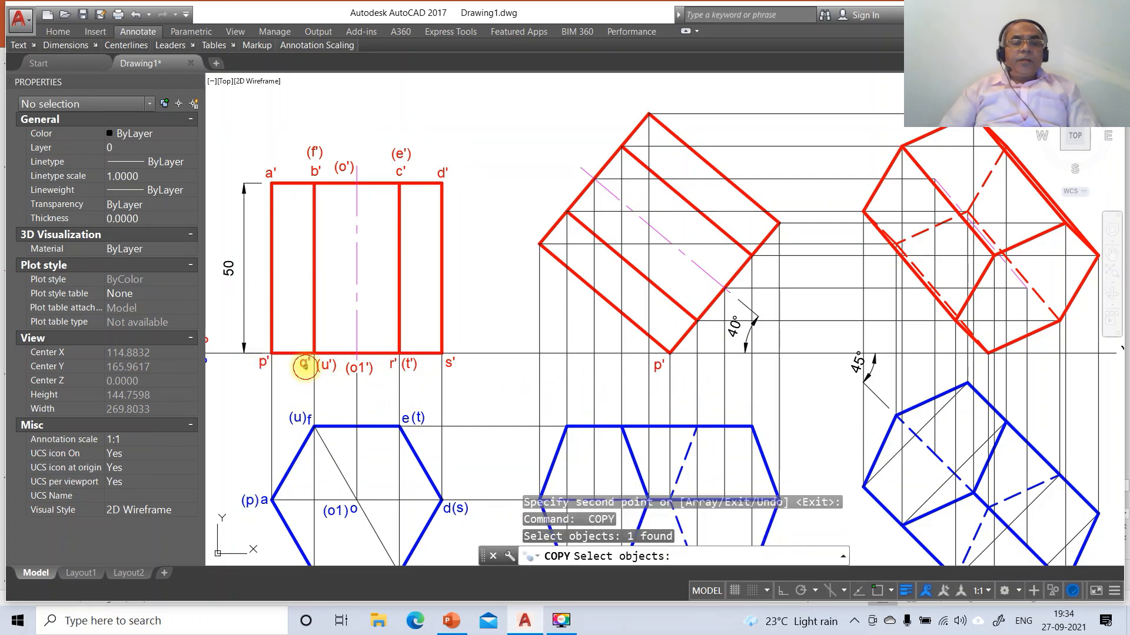
click(316, 380)
click(723, 341)
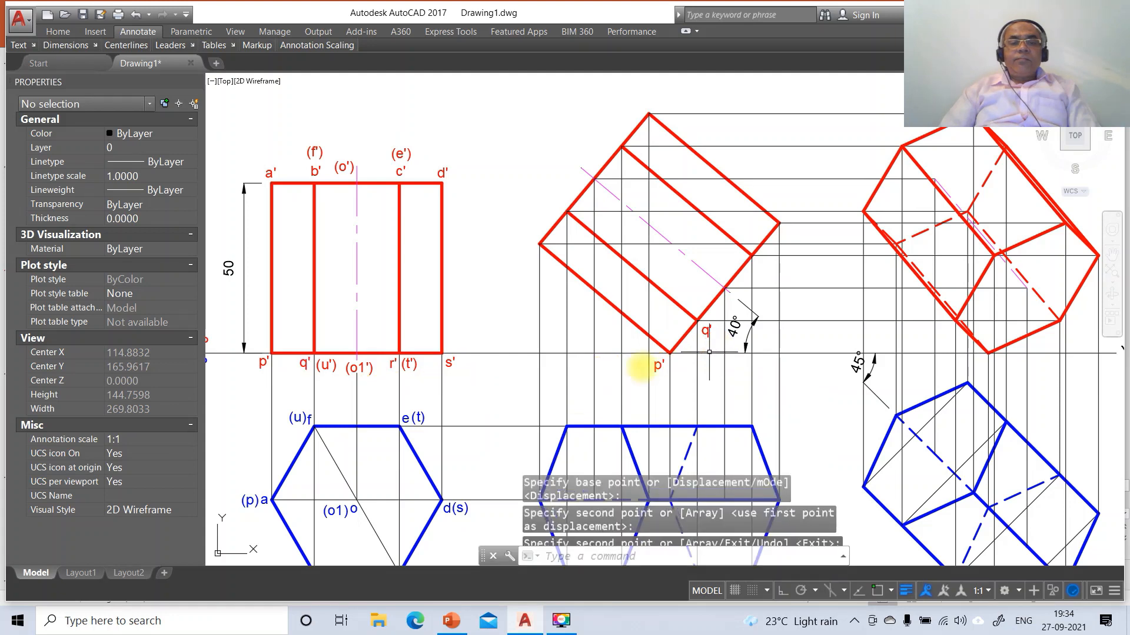
key(Return)
- Copy the label (u') to the tilted front view, directly beside q'
key(Return)
click(326, 366)
key(Return)
click(400, 393)
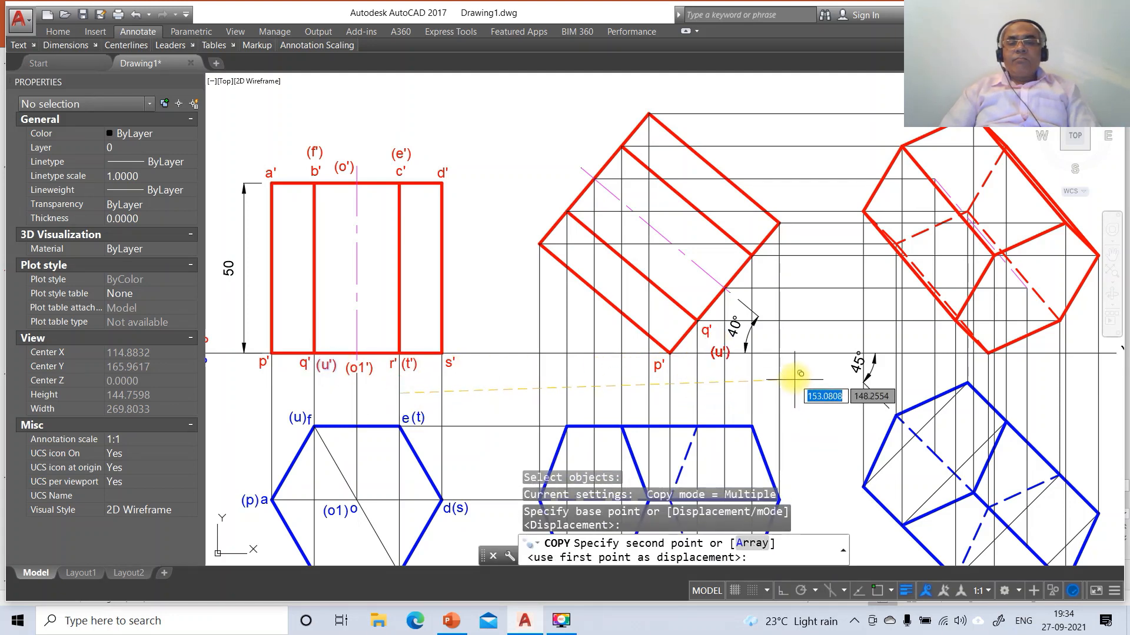
click(804, 353)
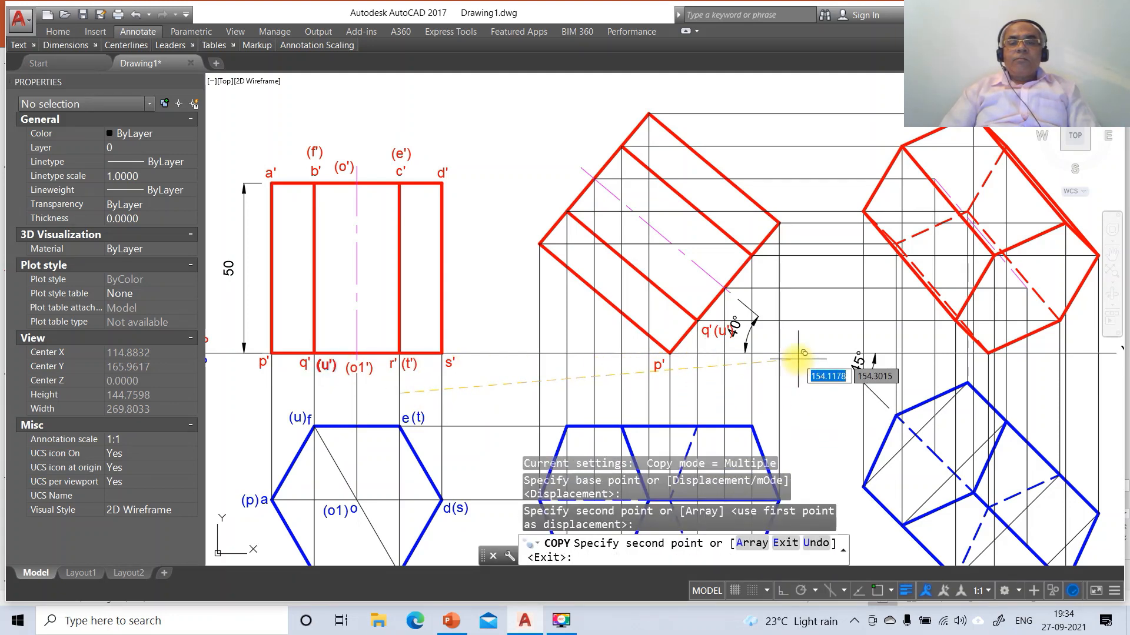
key(Return)
- Copy the label (o1') to the lower end of the axis on the tilted front view's base edge
key(Return)
click(368, 368)
key(Return)
click(385, 390)
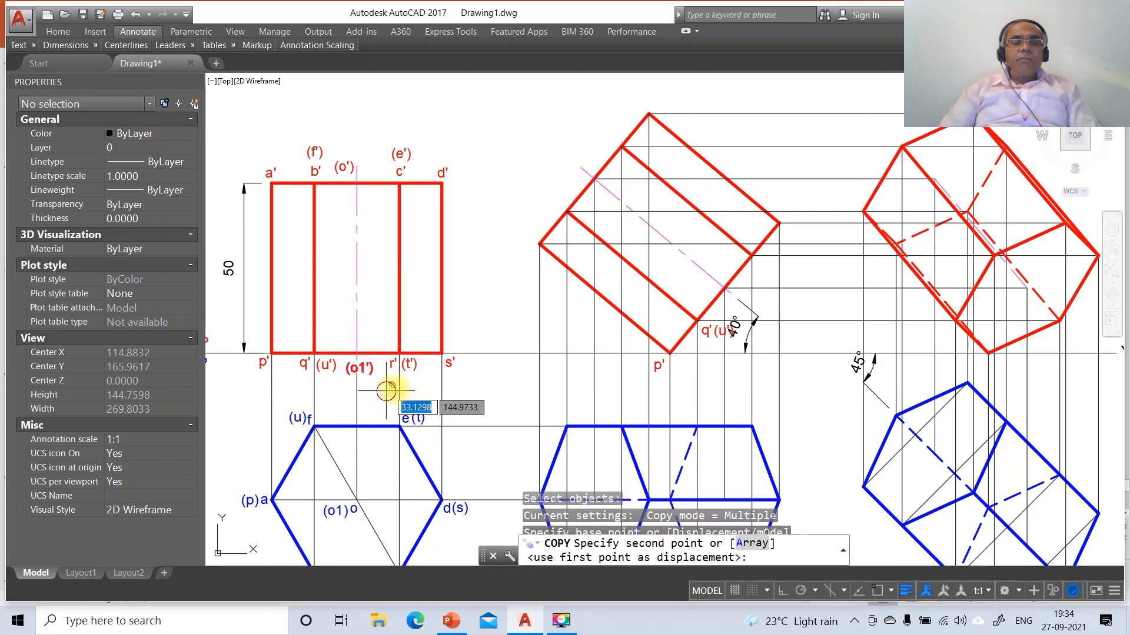
click(778, 315)
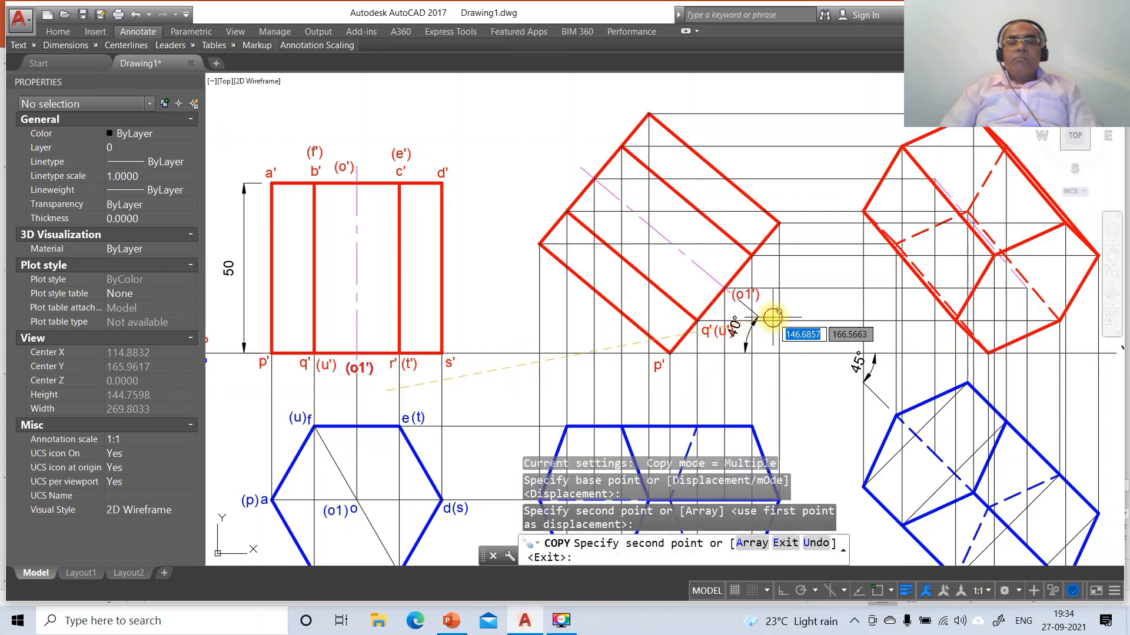
key(Return)
- Copy the label r' to the base point above the axis end on the tilted front view
key(Return)
click(389, 370)
key(Return)
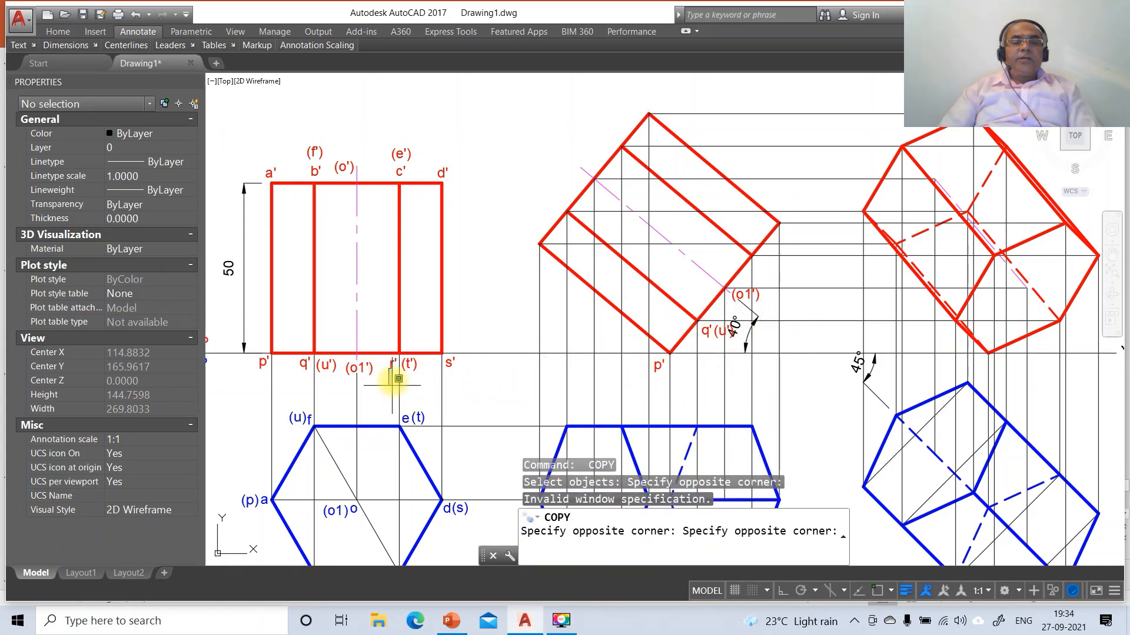
click(396, 368)
click(392, 365)
key(Return)
click(397, 392)
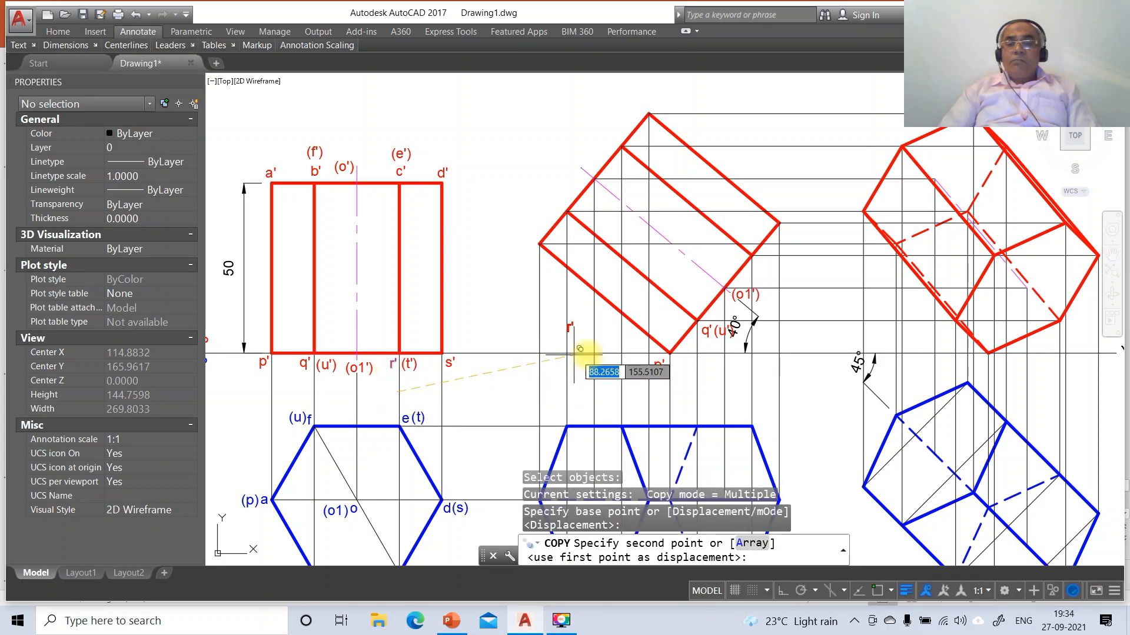
click(762, 293)
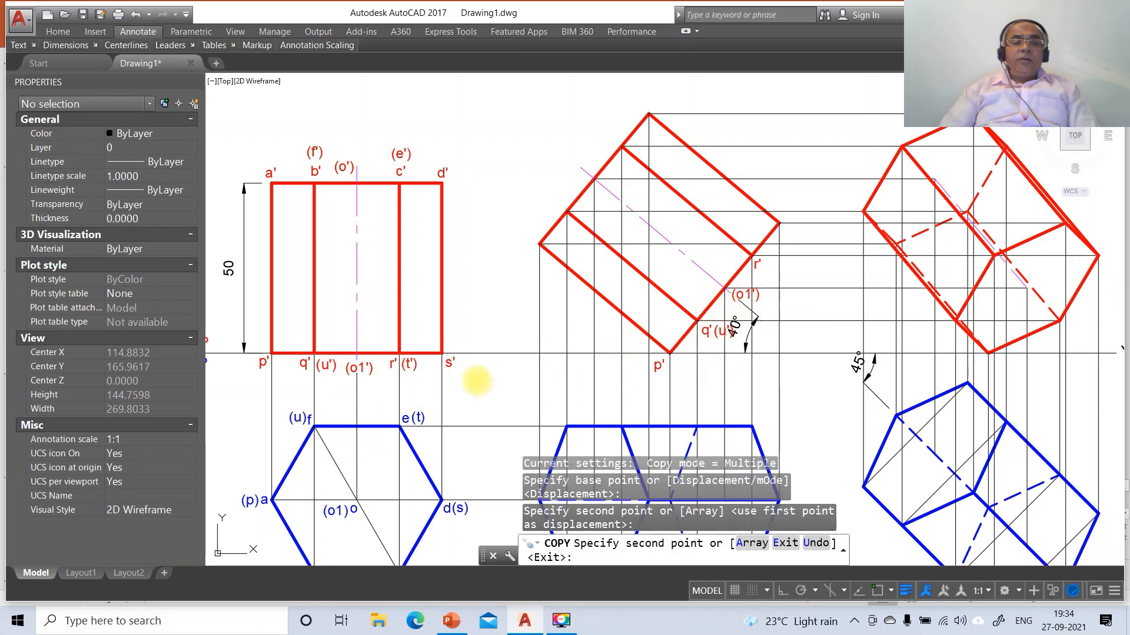
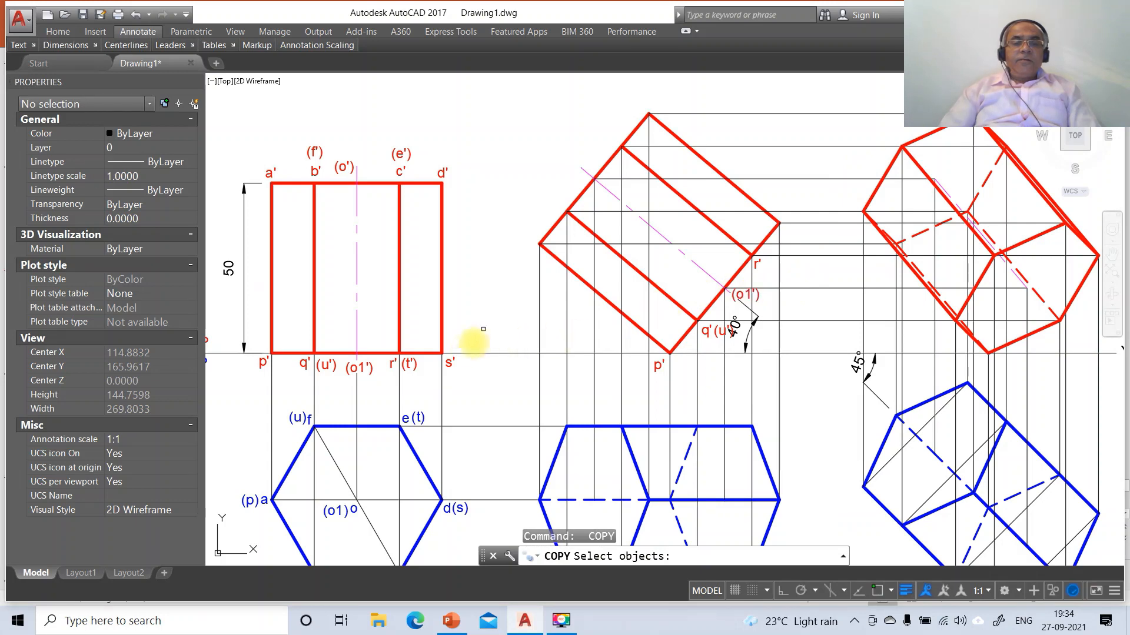
- Copy the label (t') to the tilted front view, directly beside r'
click(409, 365)
key(Return)
click(425, 369)
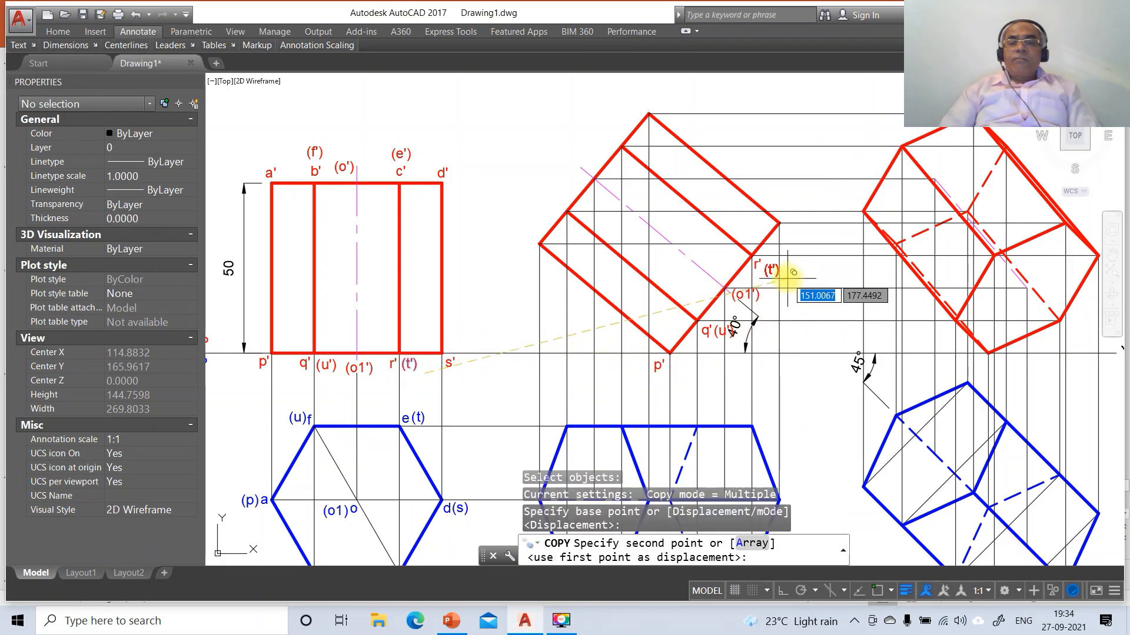
click(786, 268)
key(Return)
- Copy the label s' to the uppermost base corner of the tilted front view
key(Return)
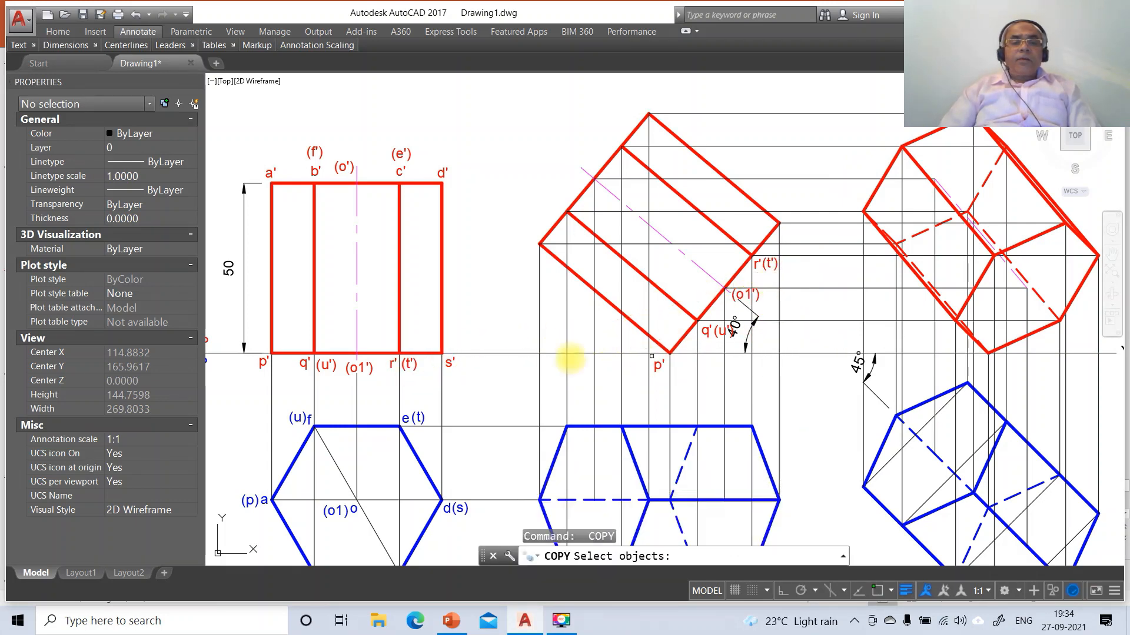
click(448, 363)
key(Return)
click(478, 393)
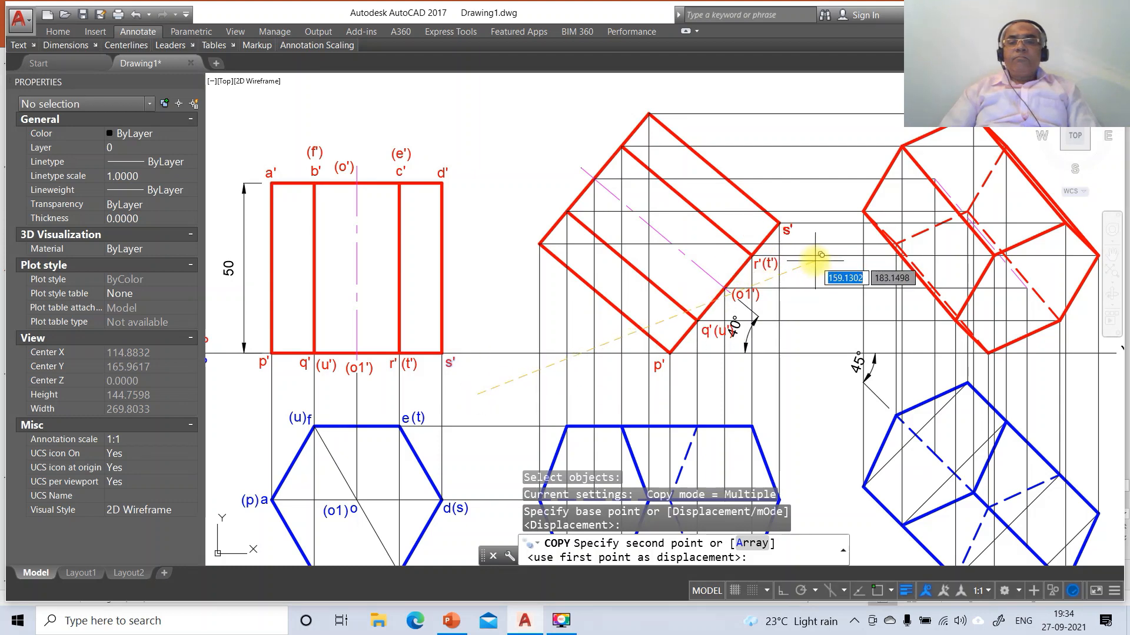
click(817, 257)
key(Return)
- Copy the label d' to just above the highest corner of the tilted front view
key(Return)
click(443, 170)
key(Return)
click(462, 187)
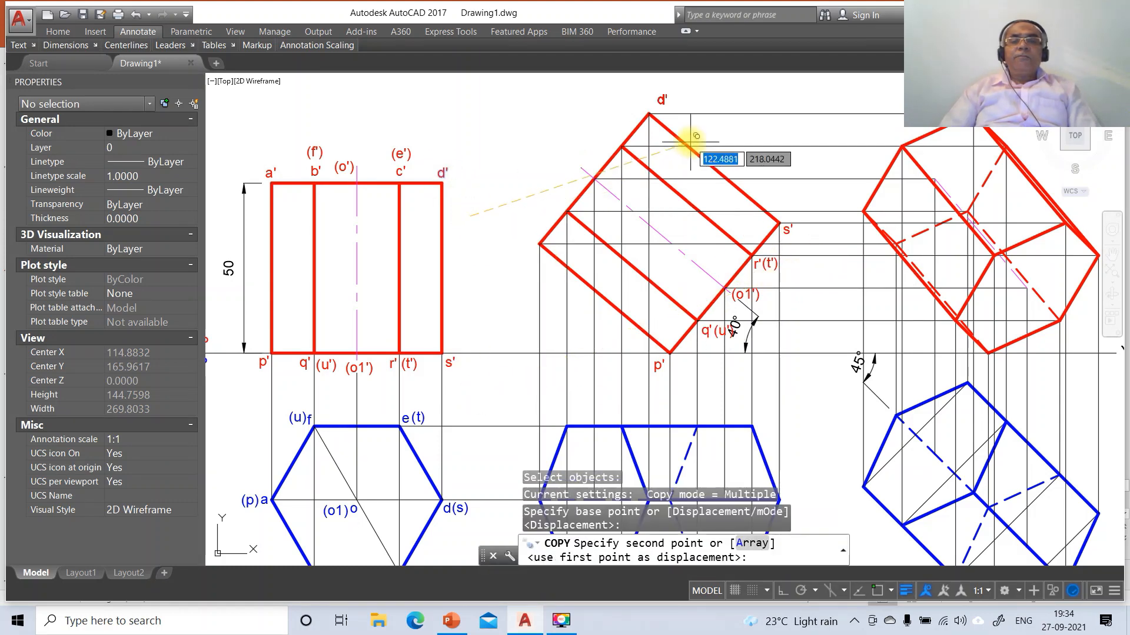
click(668, 117)
key(Return)
- Copy the label c' to the top-face point just below d' on the tilted front view
key(Return)
click(400, 171)
key(Return)
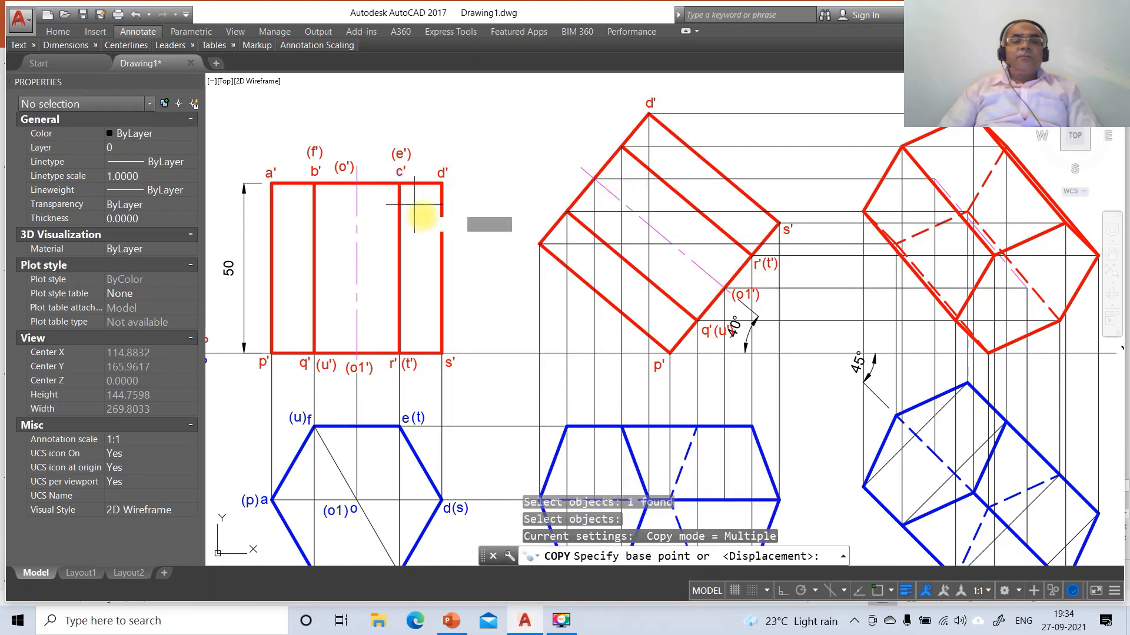
click(425, 217)
click(646, 180)
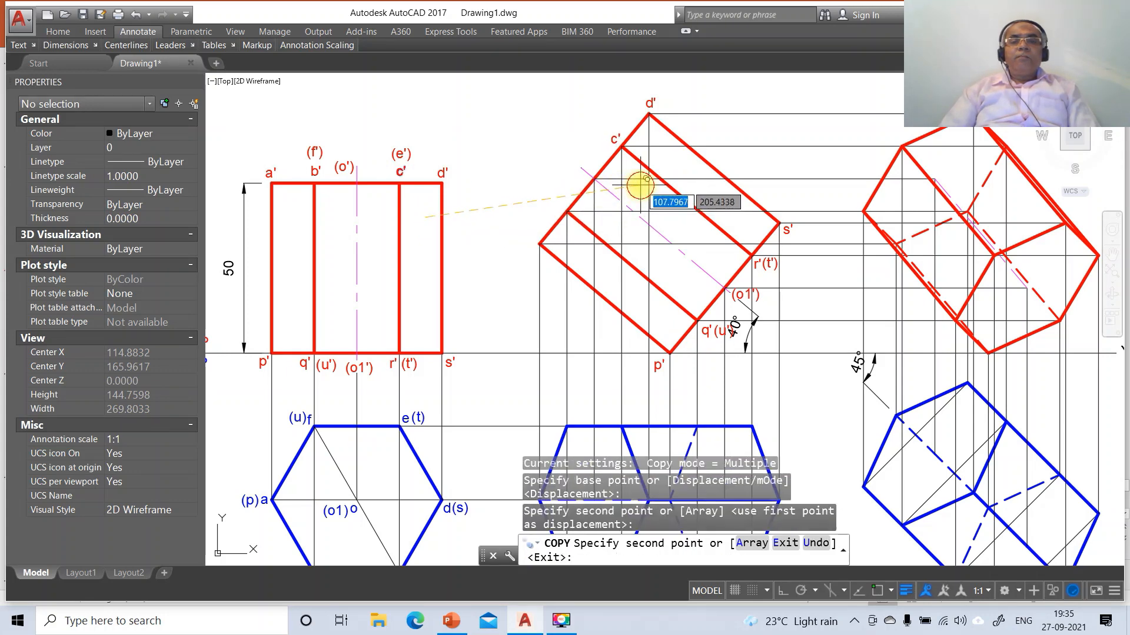
key(Return)
- Copy the label (e') to the tilted front view, directly beside c'
key(Return)
click(404, 150)
key(Return)
click(464, 187)
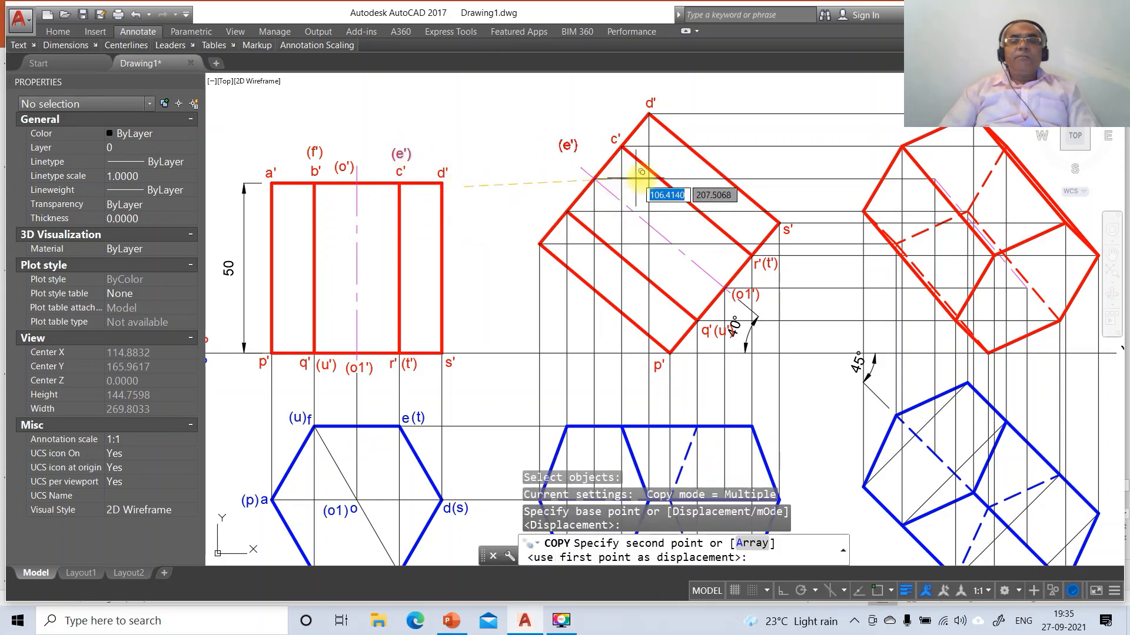
click(667, 167)
key(Return)
- Copy the label (o') to the upper end of the axis on the tilted front view
key(Return)
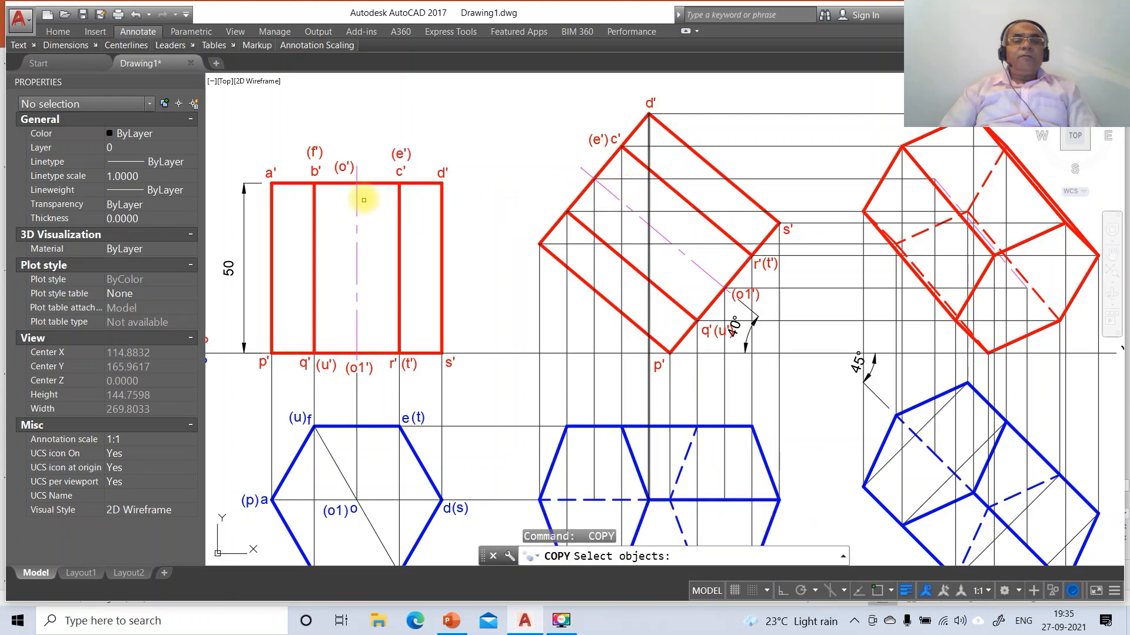
click(345, 167)
key(Return)
click(399, 213)
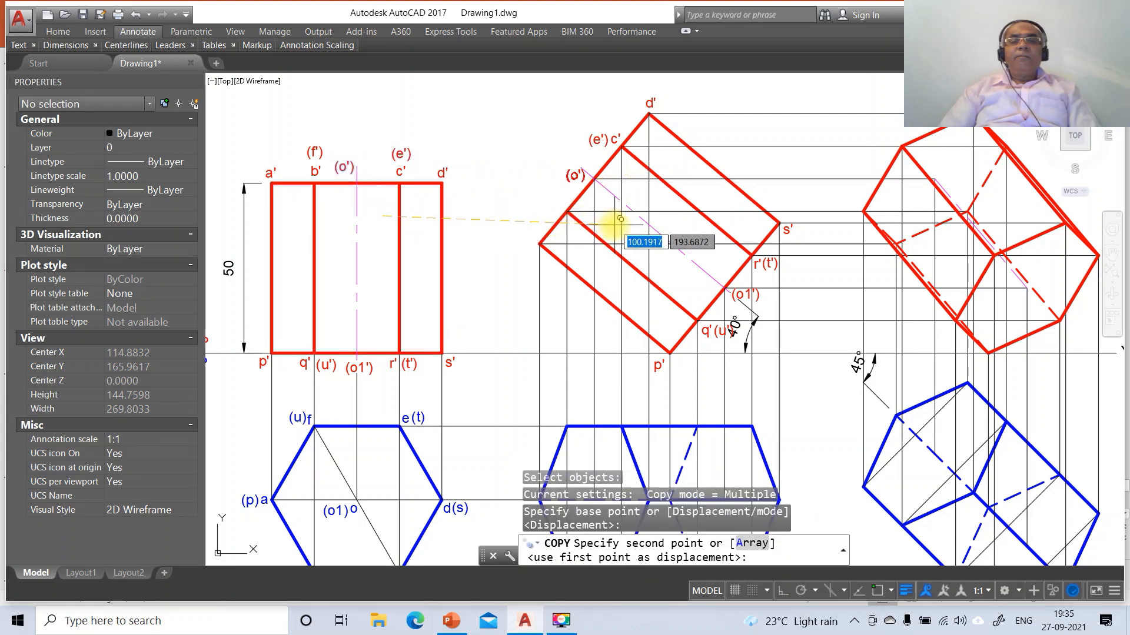
click(630, 220)
key(Return)
- Copy the label b' to the top-face point just below the axis end on the tilted front view
key(Return)
click(314, 172)
key(Return)
click(347, 219)
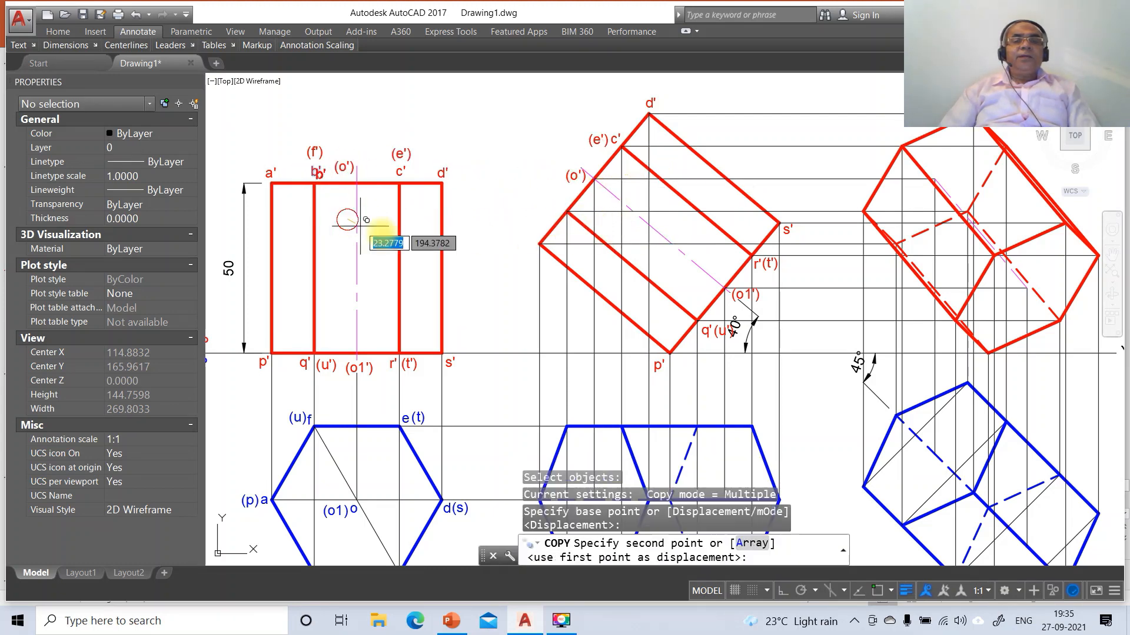
click(591, 251)
key(Return)
- Copy the label (f') to the tilted front view, directly beside b'
key(Return)
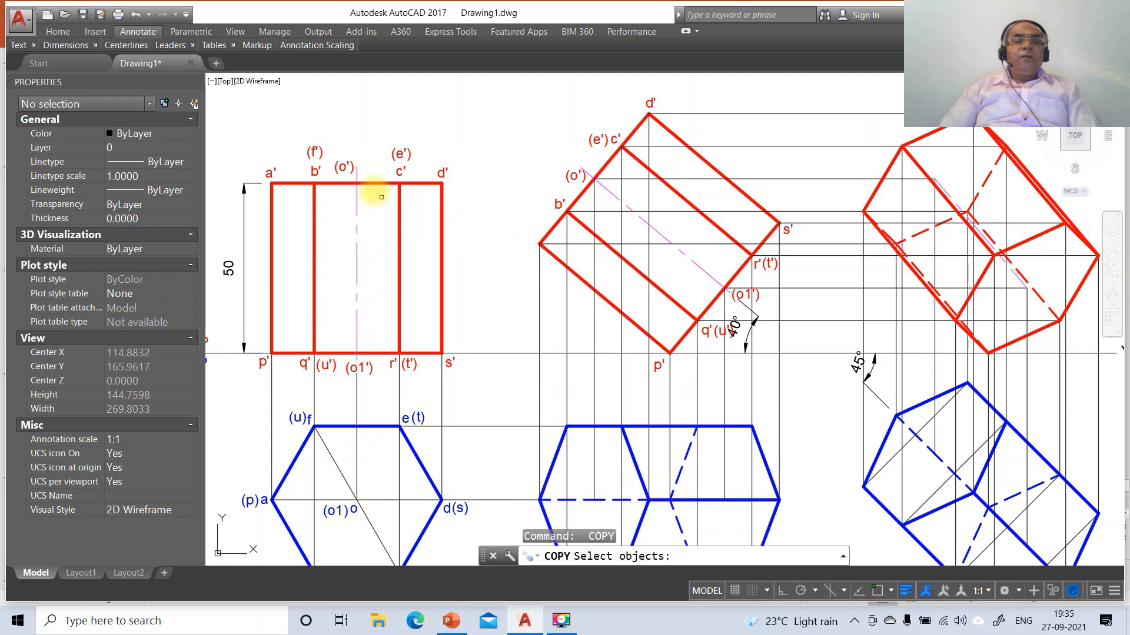
click(317, 158)
key(Return)
click(332, 187)
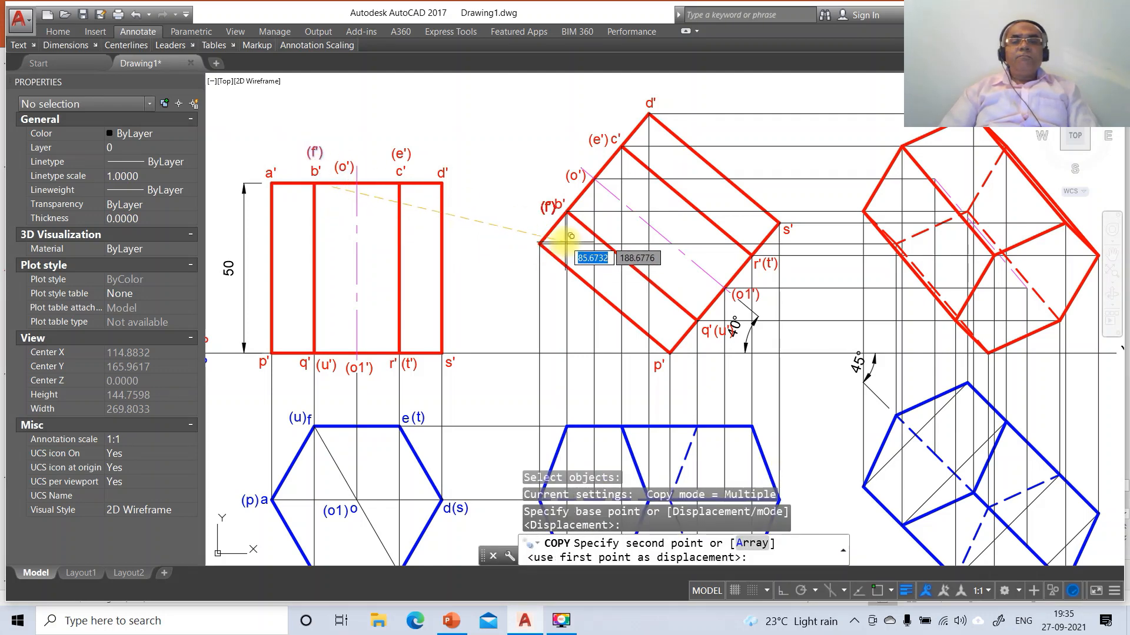
click(567, 234)
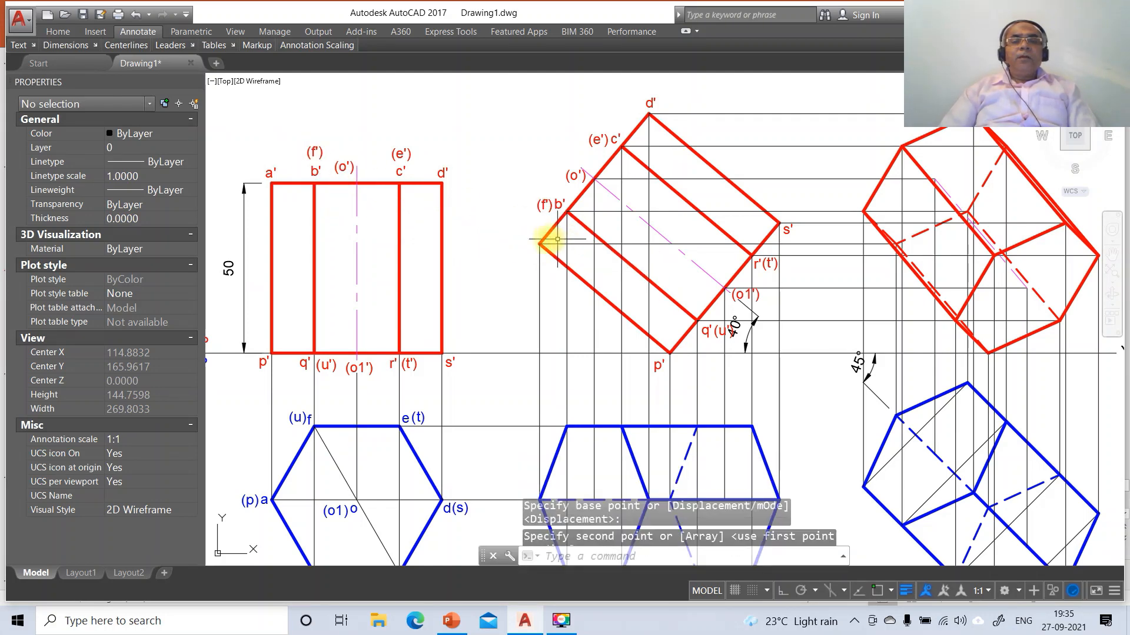
key(Return)
- Copy the label a' to the leftmost corner of the tilted front view
key(Return)
click(270, 173)
key(Return)
click(300, 220)
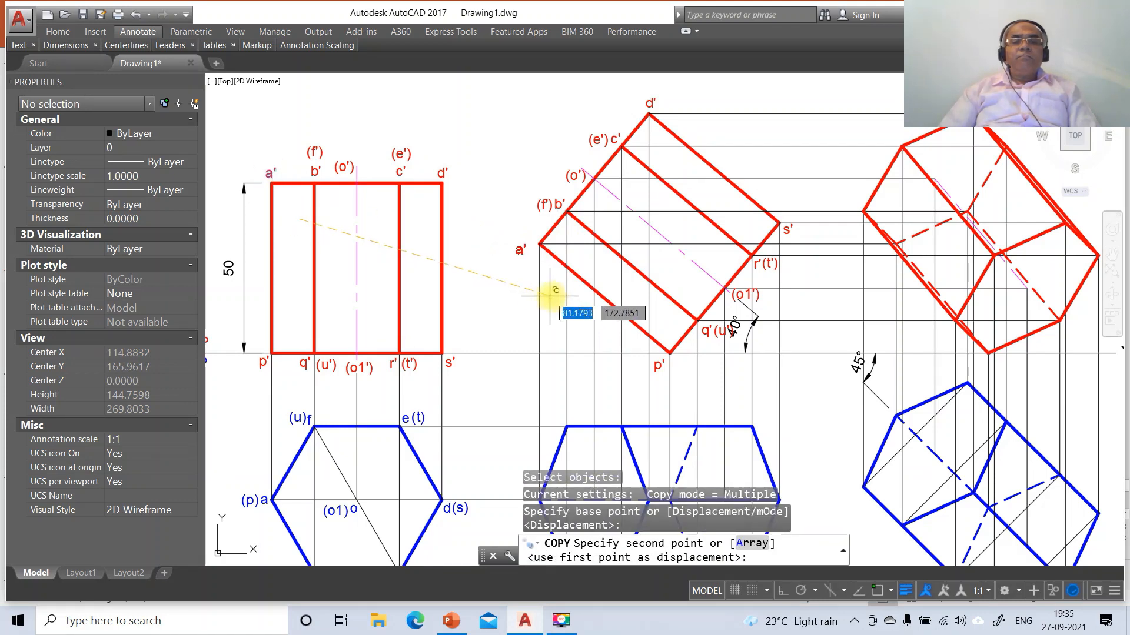
key(Return)
- Copy the label a from the first top view to the second top view's left corner and the final top view's upper-left corner
text(z)
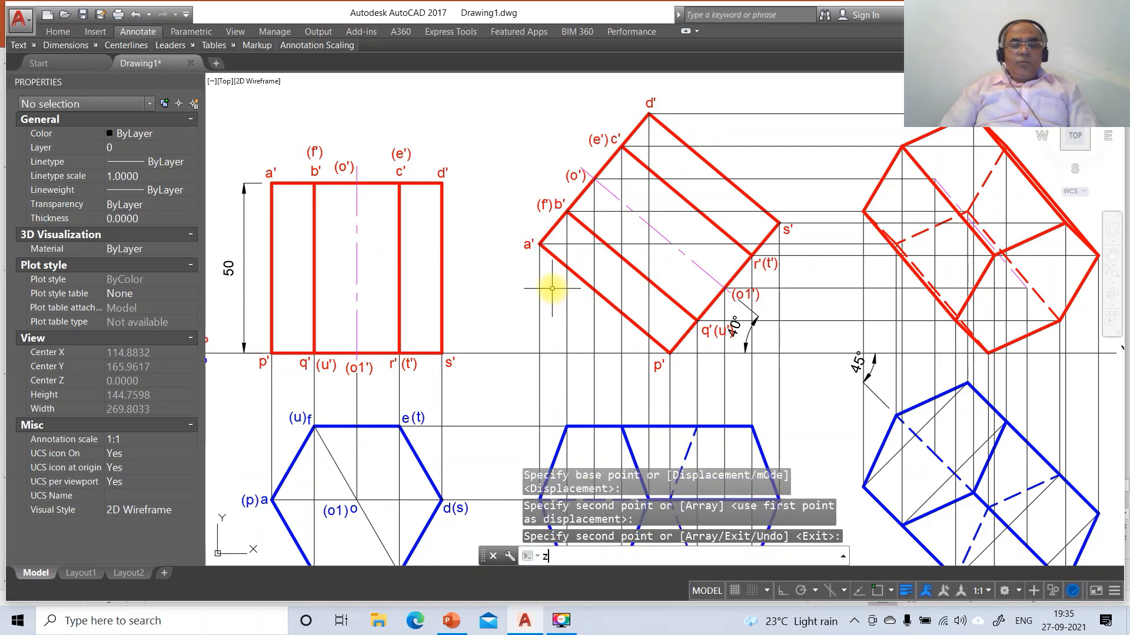
key(Return)
text(p)
key(Return)
text(z)
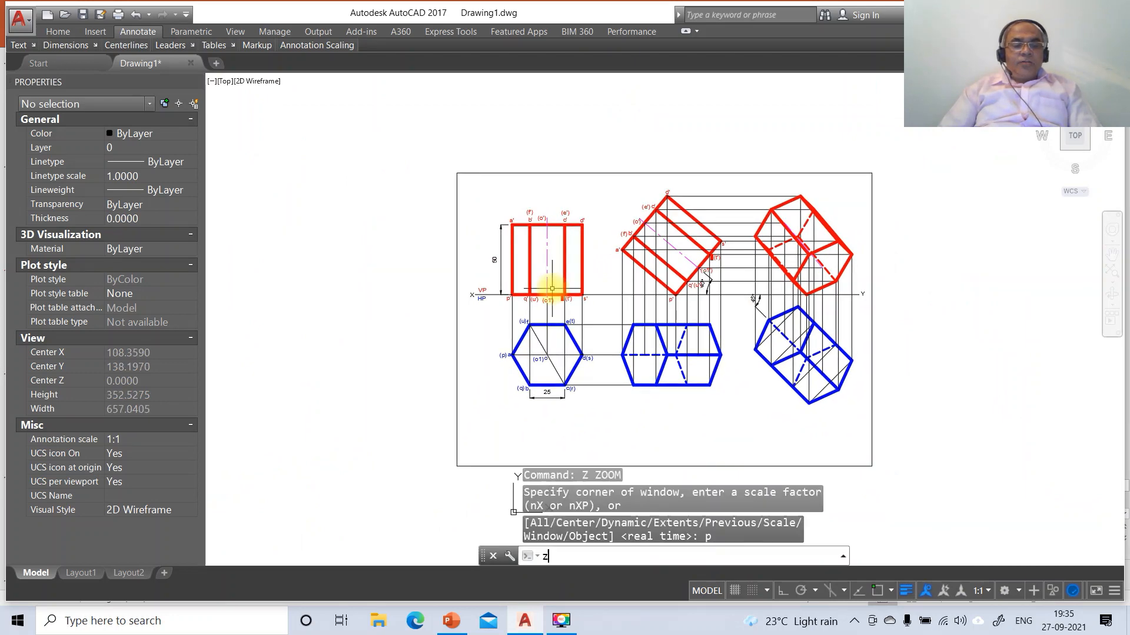
key(Return)
text(w)
key(Return)
click(479, 294)
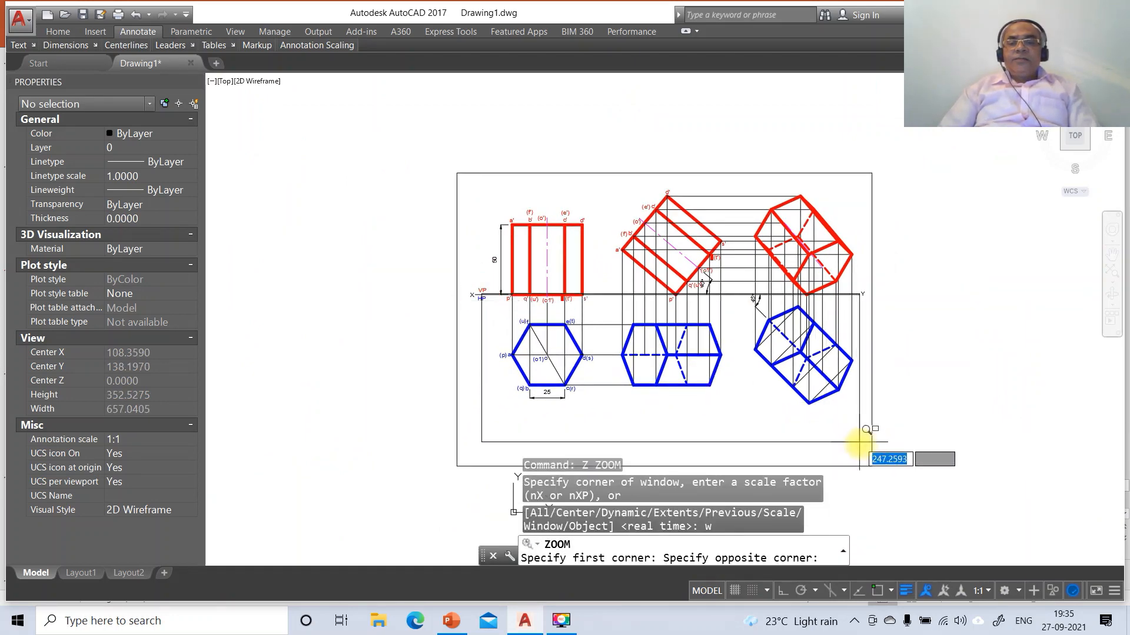
click(868, 447)
text(co)
key(Return)
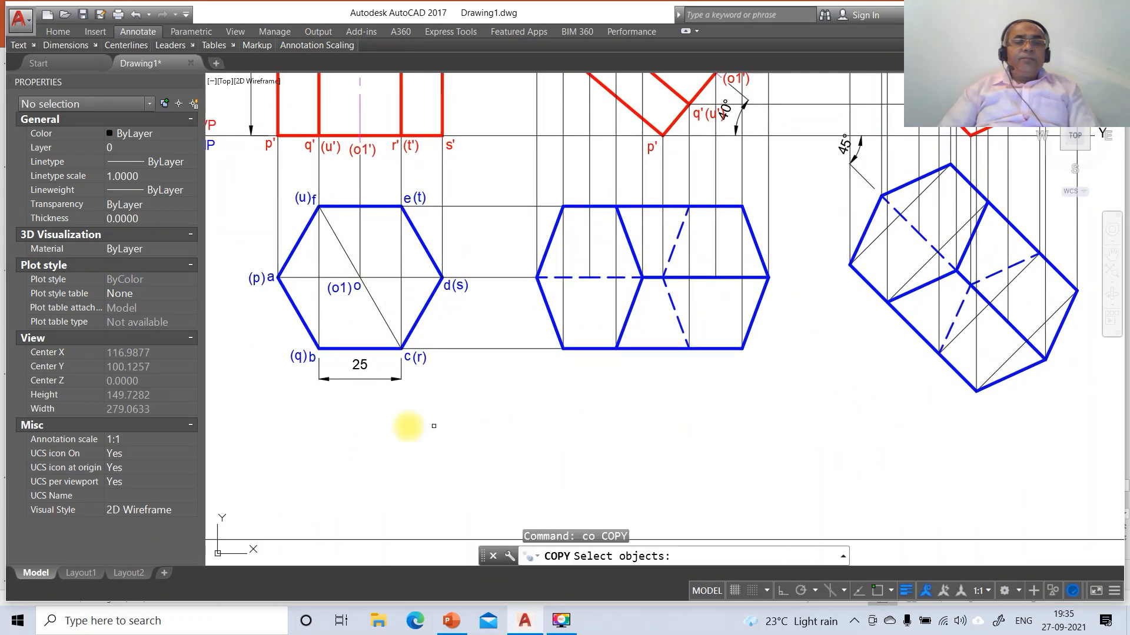
click(271, 279)
key(Return)
click(283, 337)
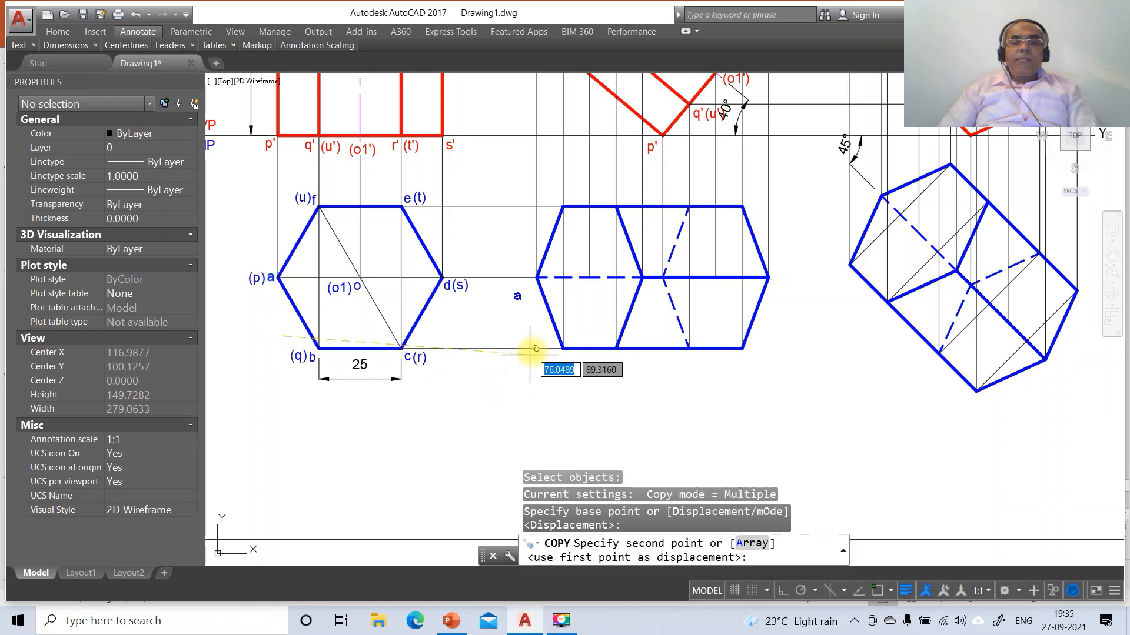
click(882, 253)
key(Return)
- Copy the label b from the first top view to the second top view's lower-left corner and the final top view's leftmost corner
key(Return)
click(311, 359)
key(Return)
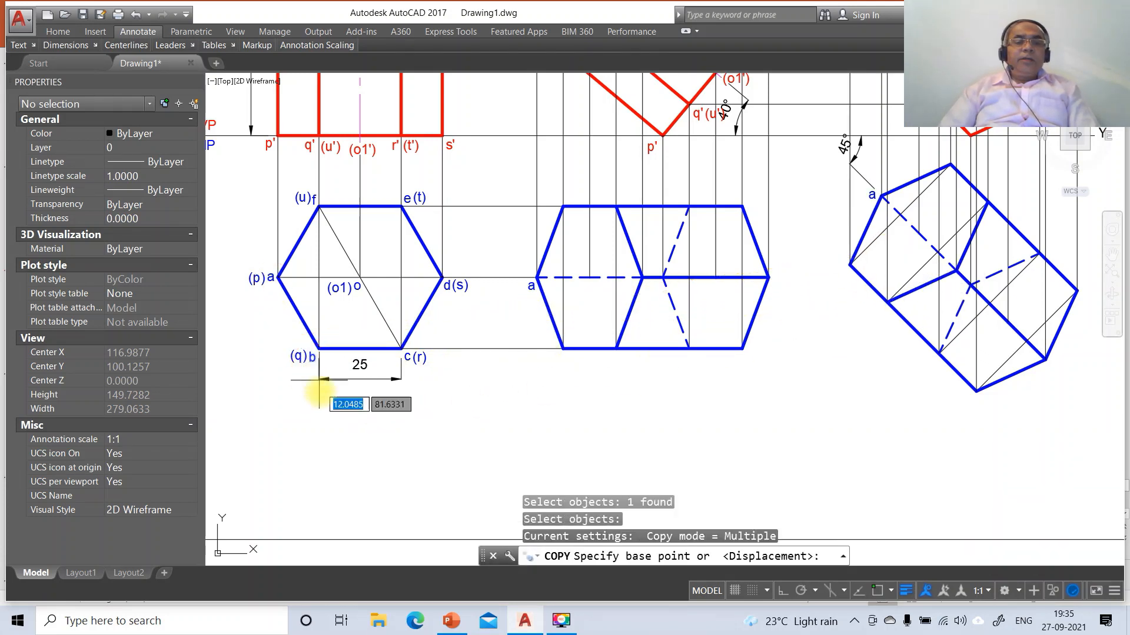
click(322, 392)
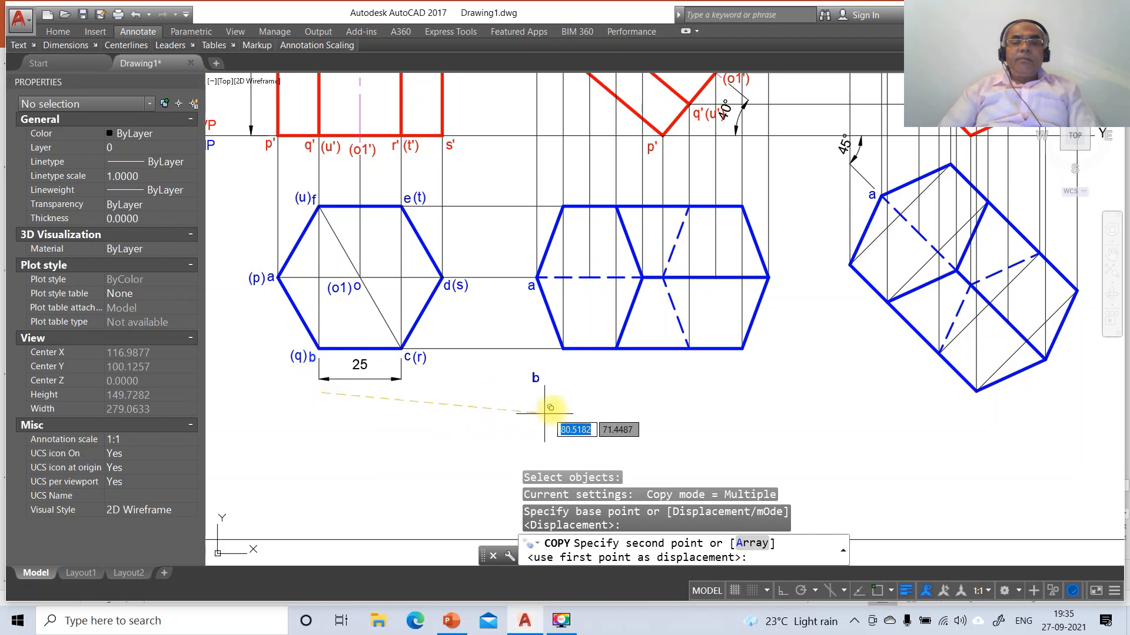
click(852, 302)
key(Return)
- Copy the label c to the second top view's lower edge beside b and to the final top view's corner just below b
key(Return)
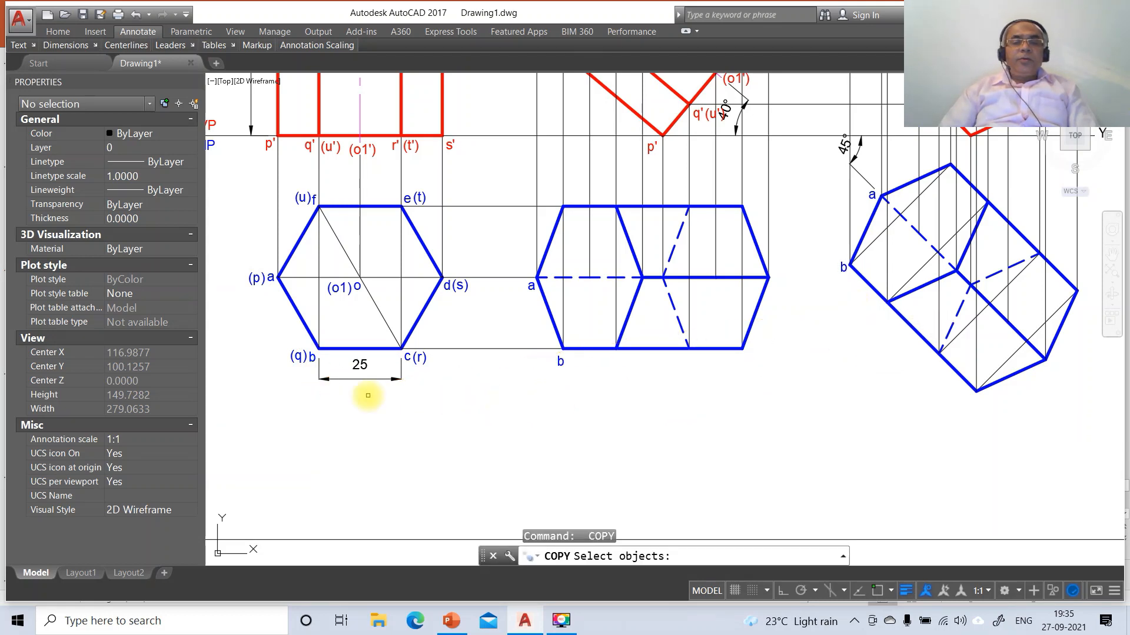
click(406, 356)
key(Return)
click(433, 396)
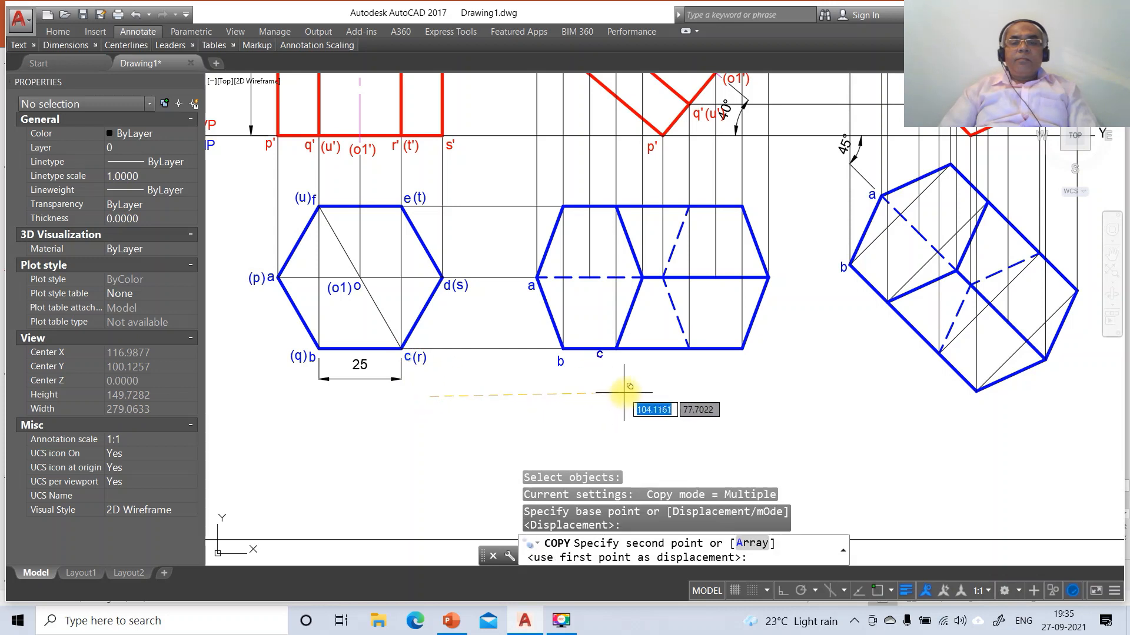
click(641, 398)
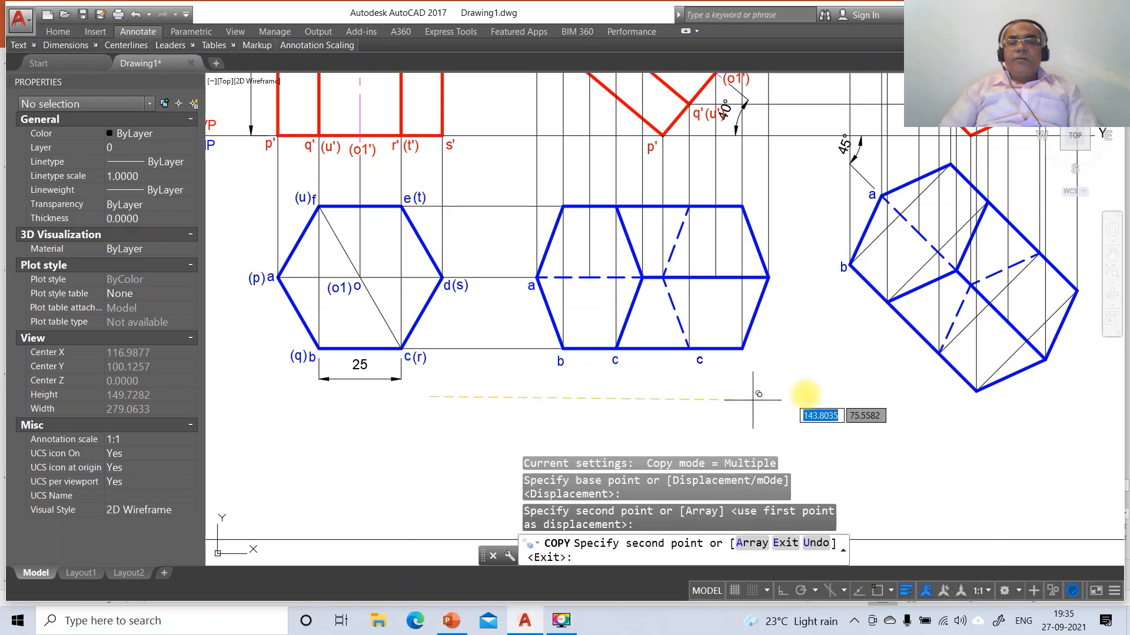
click(905, 350)
key(Return)
- Copy the label d to the top face's inner corner in both the second and the final top views
key(Return)
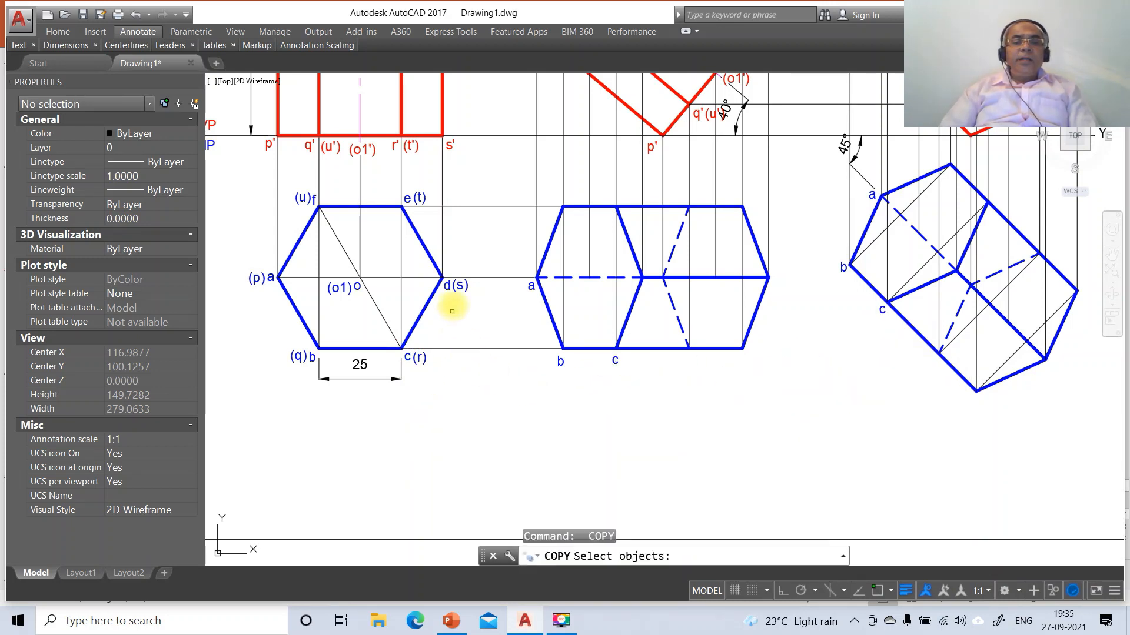
click(449, 287)
key(Return)
click(445, 323)
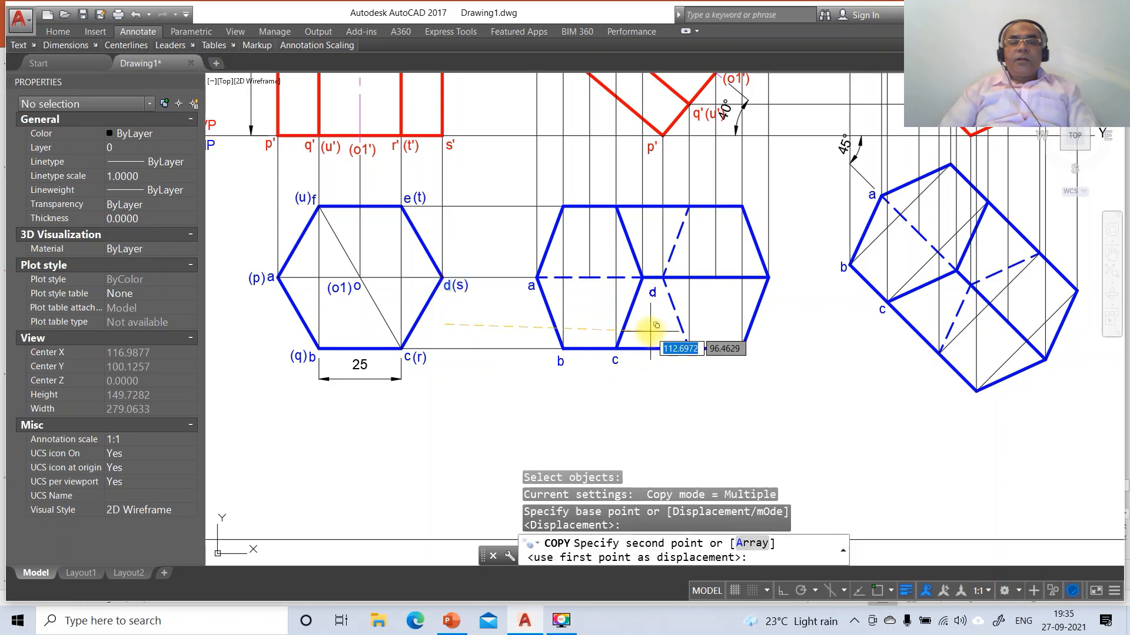
click(651, 319)
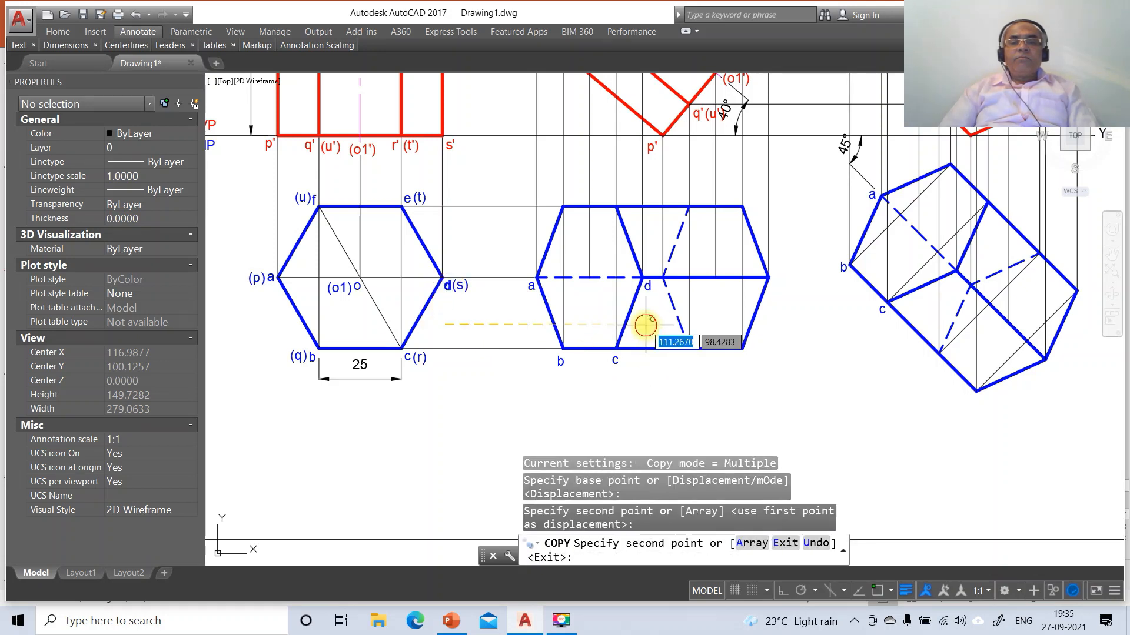
click(957, 314)
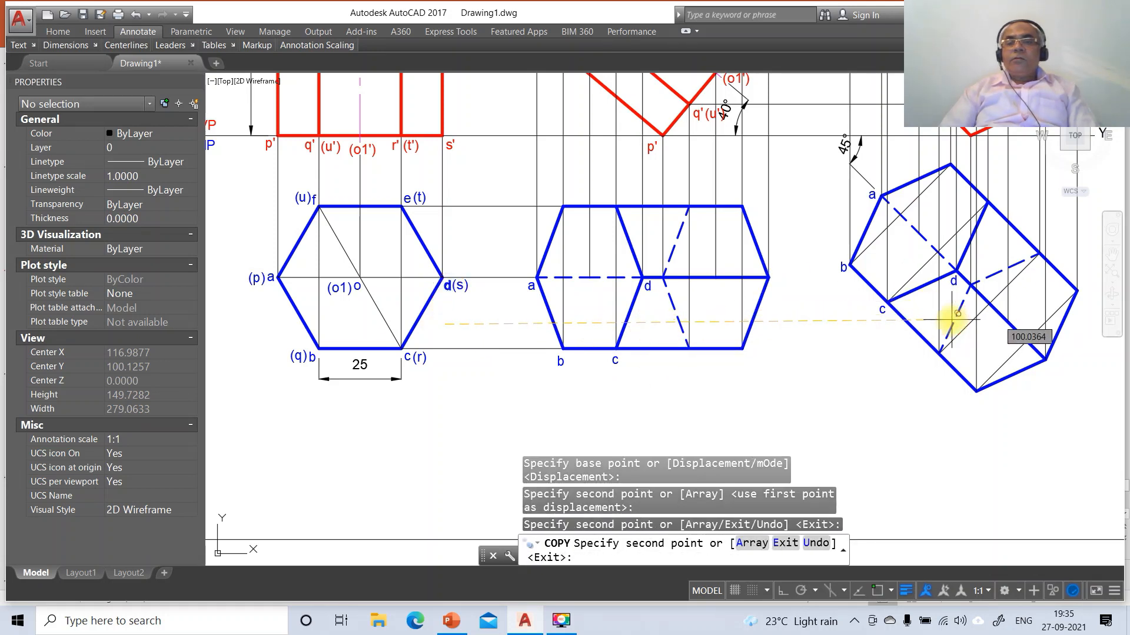
key(Return)
- Copy the label e to the top face's corner on the upper edge of the second top view and the matching final-view corner
key(Return)
click(408, 198)
key(Return)
click(431, 245)
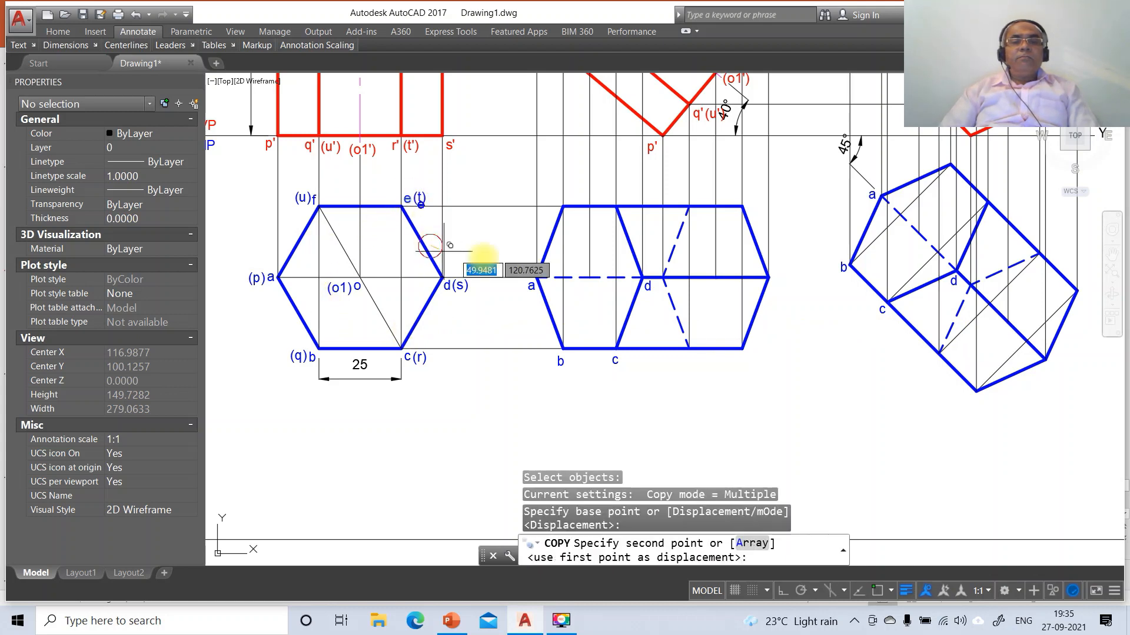
click(648, 241)
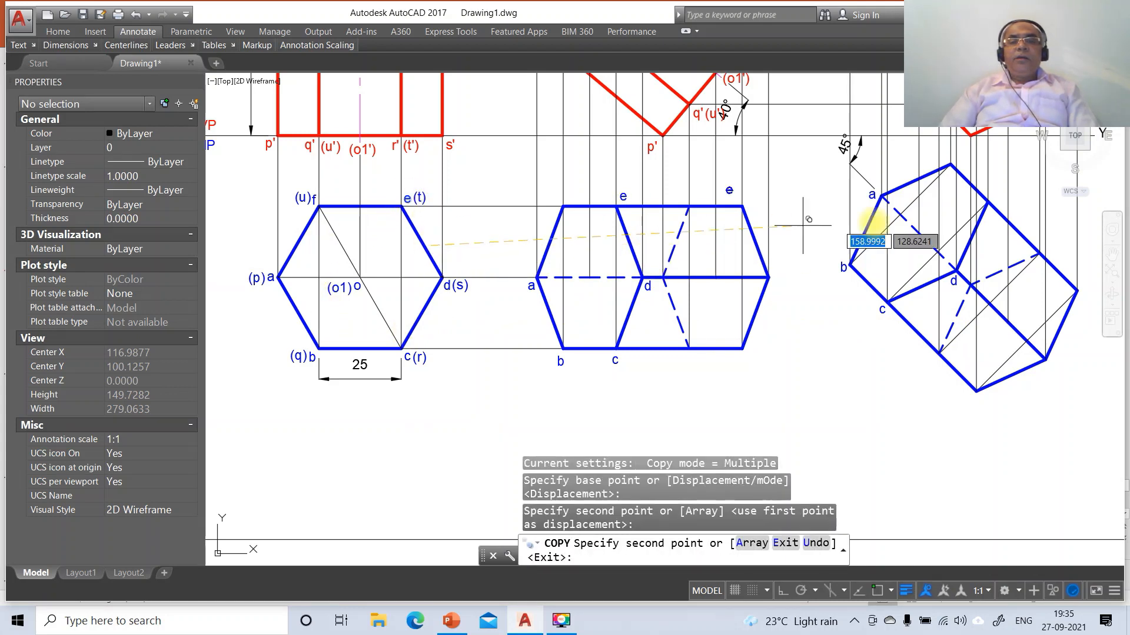
click(1018, 241)
key(Return)
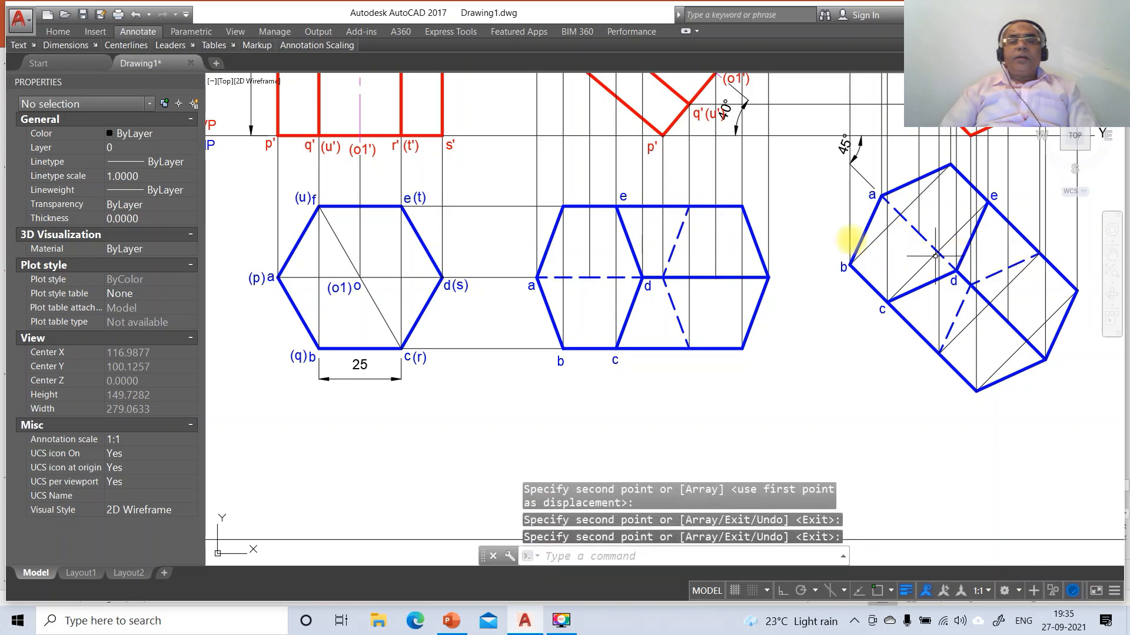
- Copy the label f to the second top view's upper-left corner and the final top view's topmost corner
key(Return)
click(314, 198)
key(Return)
click(326, 242)
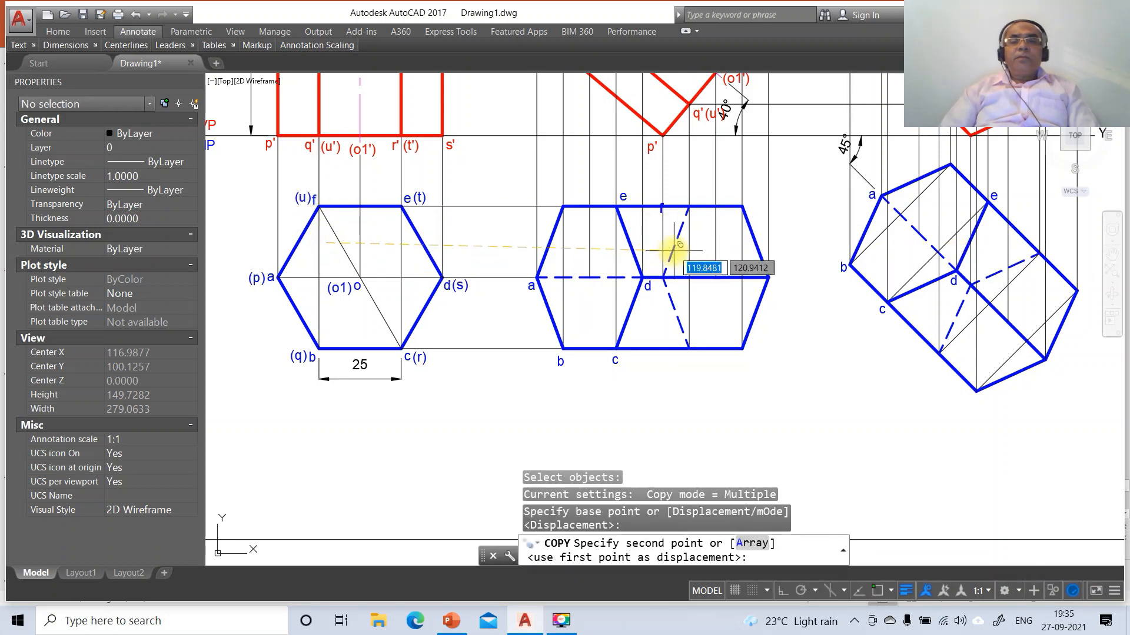
click(576, 235)
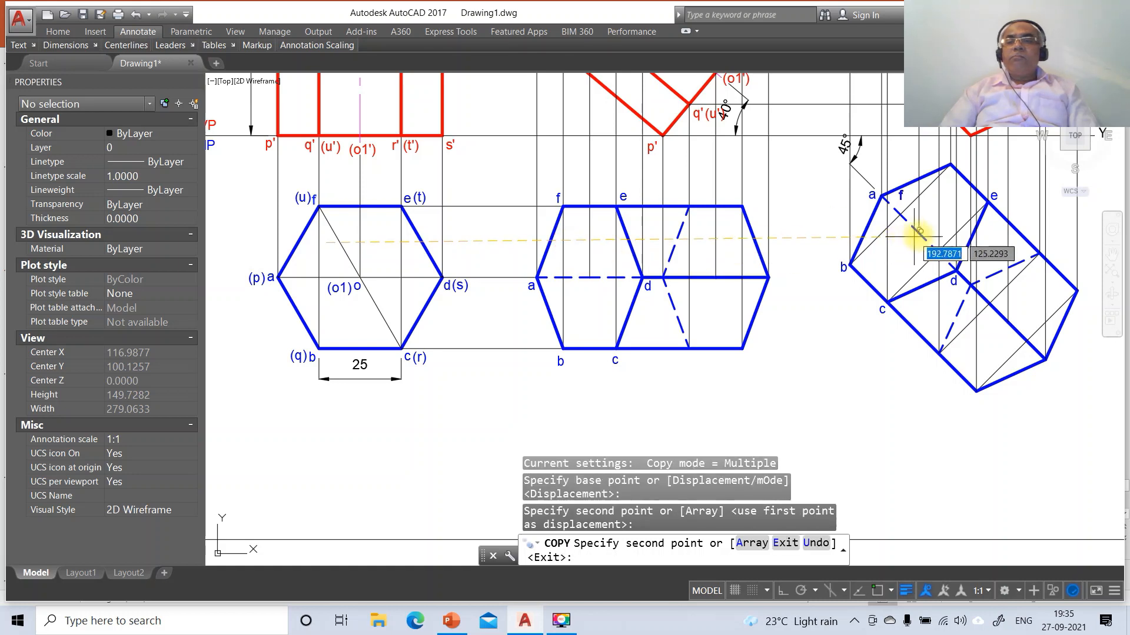
key(Return)
- Copy the axis label o to the middle of the dashed line between a and d in the second and final top views
key(Return)
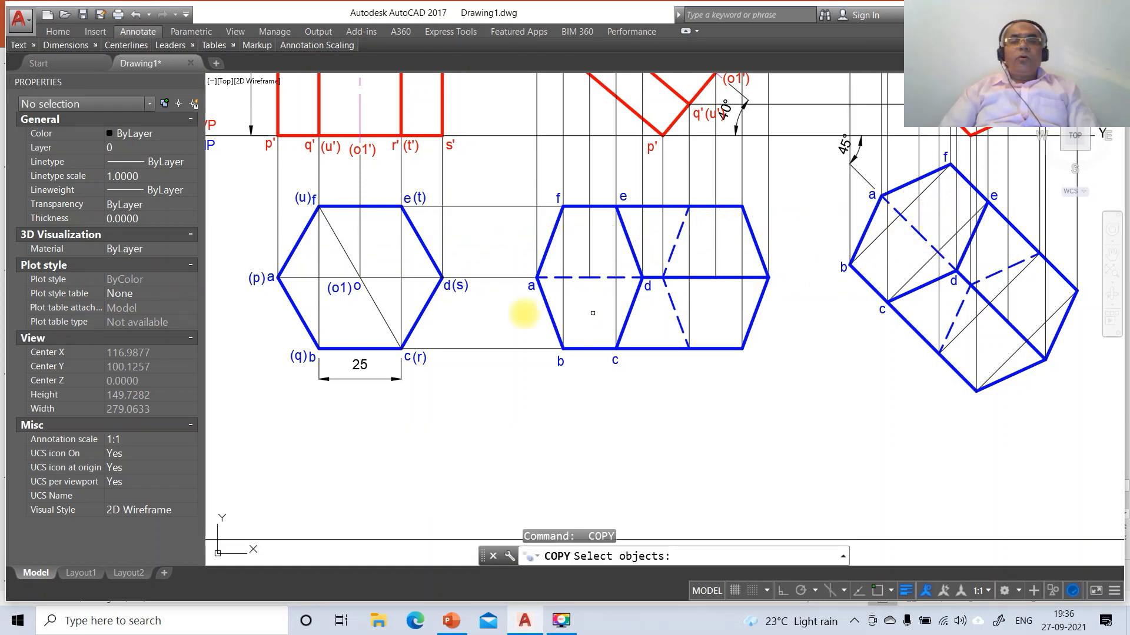
click(360, 290)
key(Return)
click(365, 303)
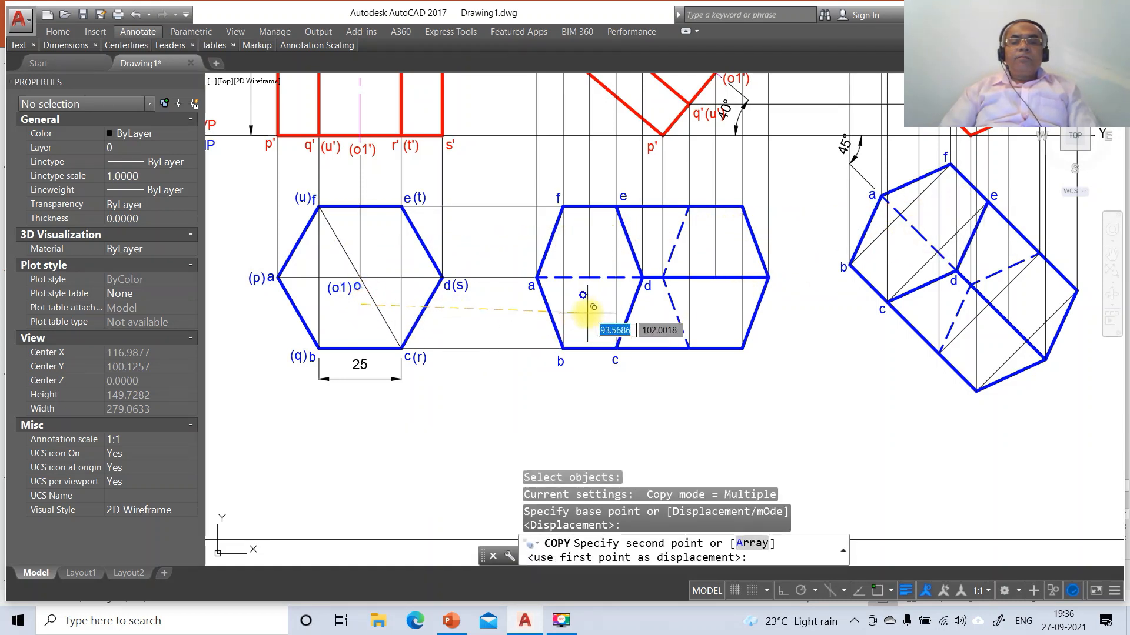
click(599, 303)
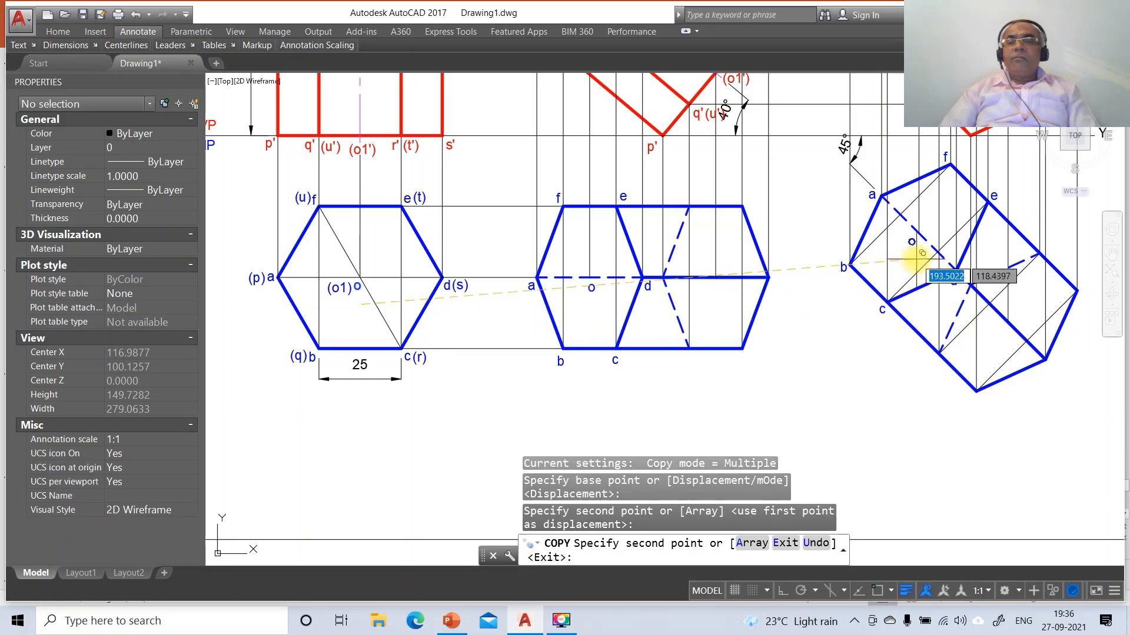
key(Return)
- Copy the axis label (o1) to the bottom face's centre in the second and final top views
key(Return)
click(344, 288)
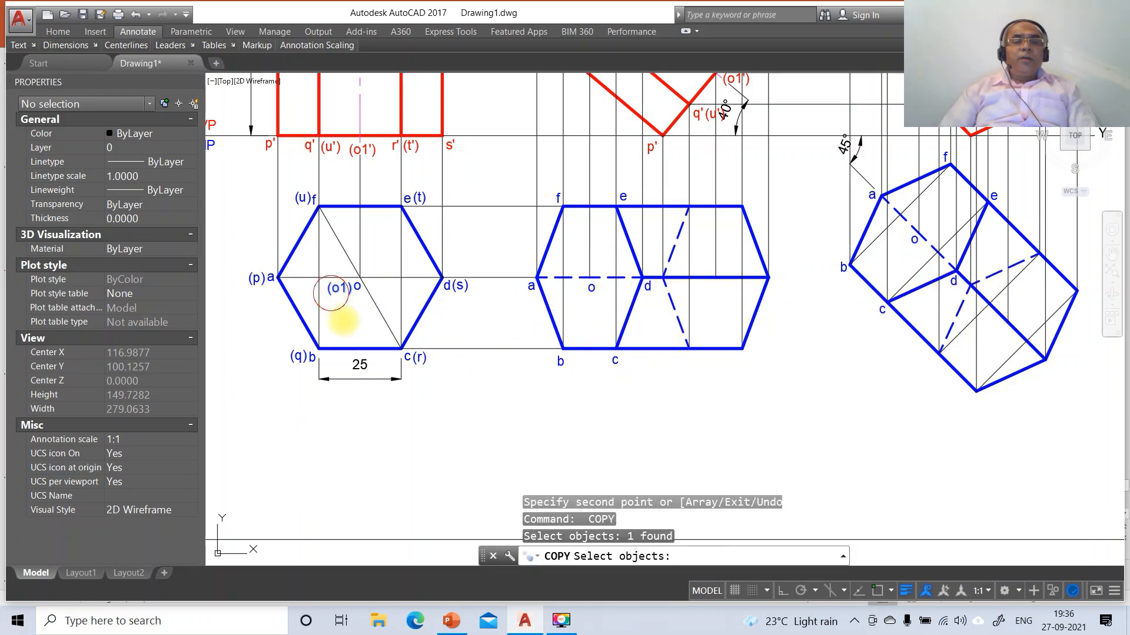
key(Return)
click(351, 326)
click(729, 324)
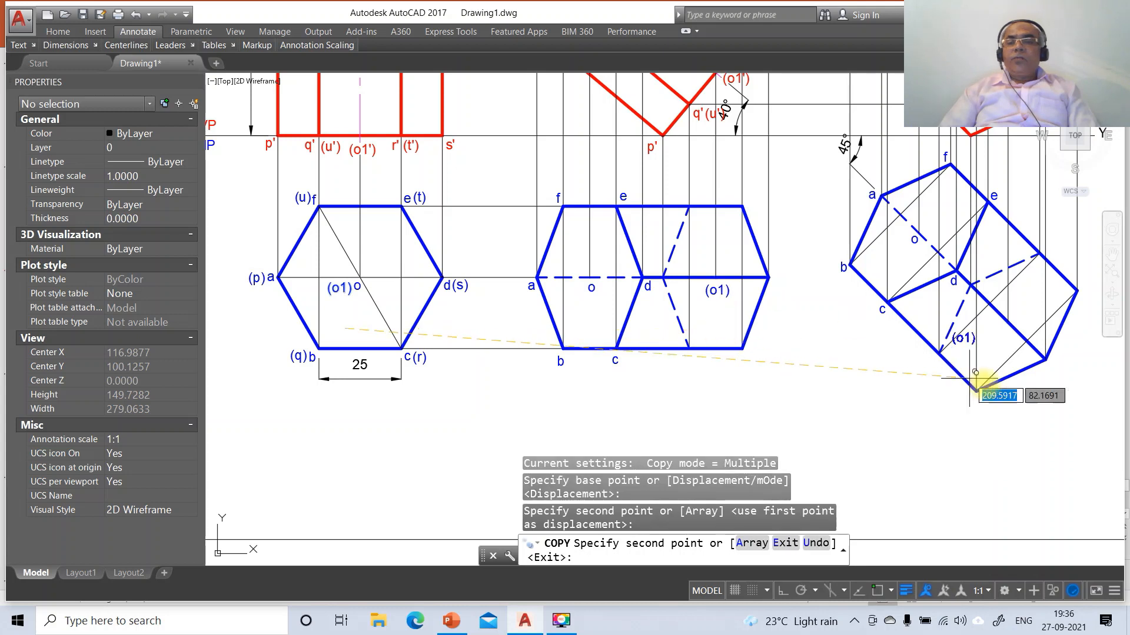
click(1011, 374)
key(Return)
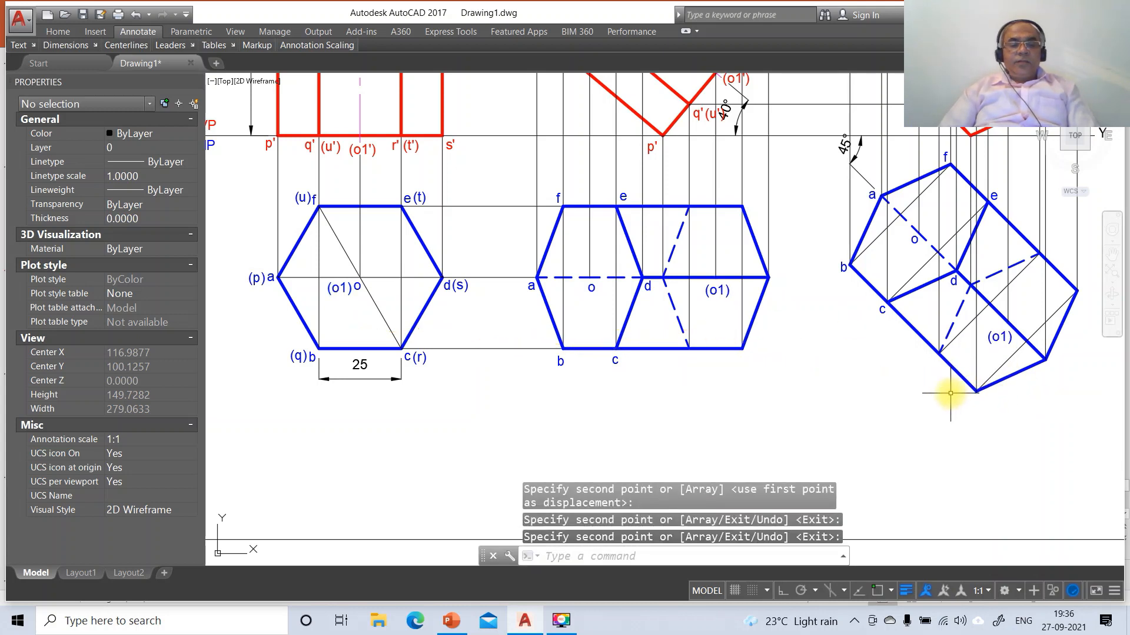
- Add single-line text labels p, q, r, s, t and u at the second top view's bottom-face corners, keeping height 3 and rotation 0
text(dt)
key(Return)
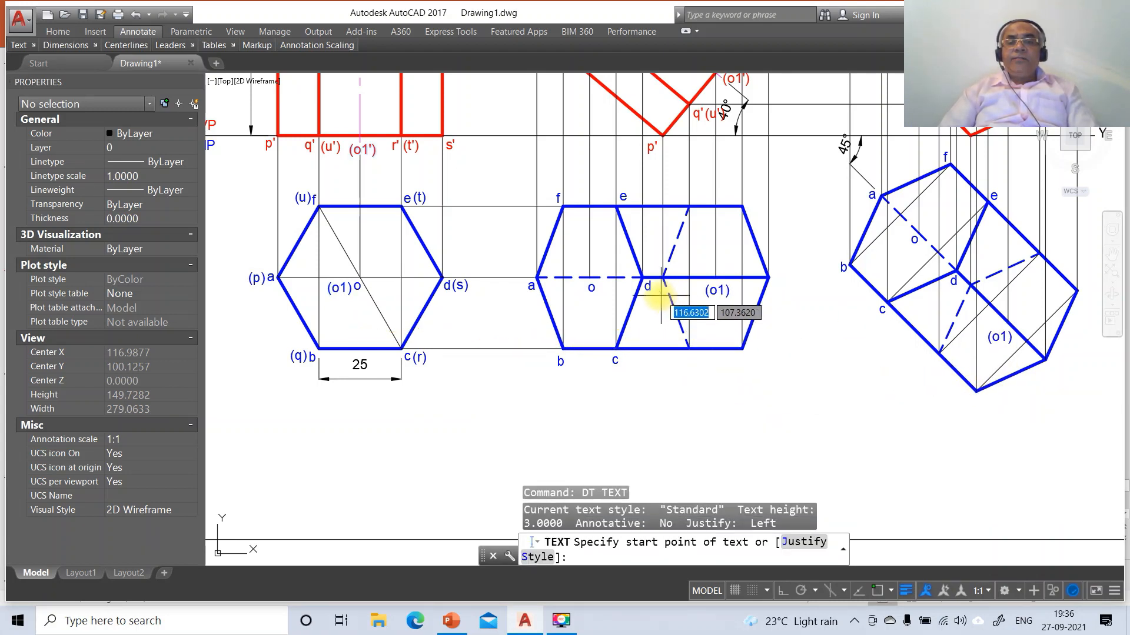
click(660, 296)
key(Return)
key(Return)
text(p)
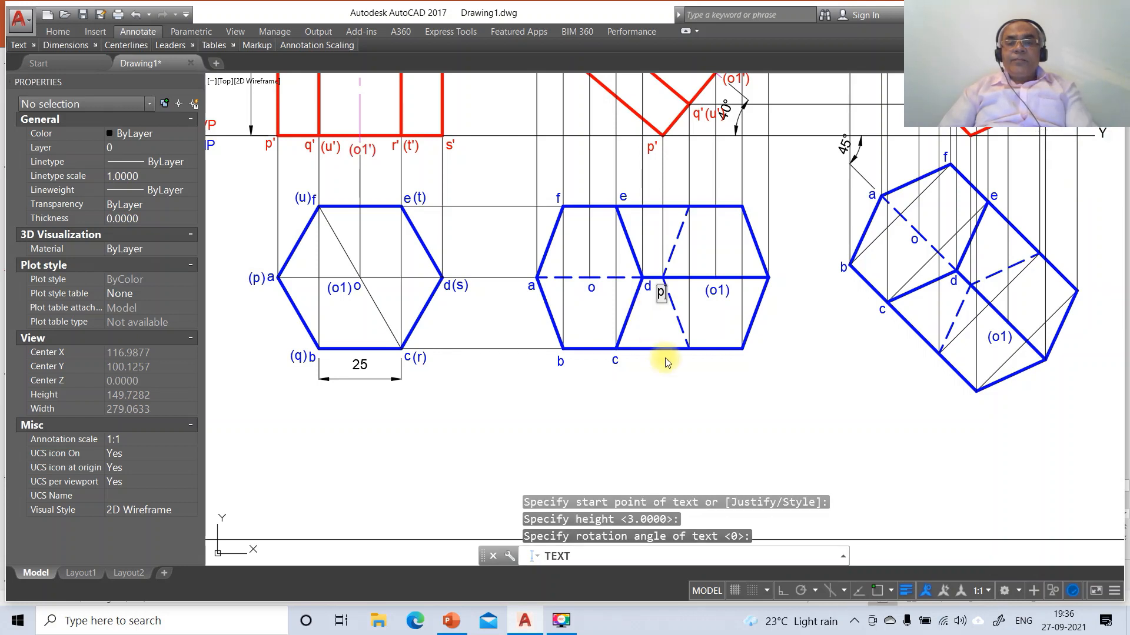
click(742, 361)
text(r)
click(774, 280)
text(s)
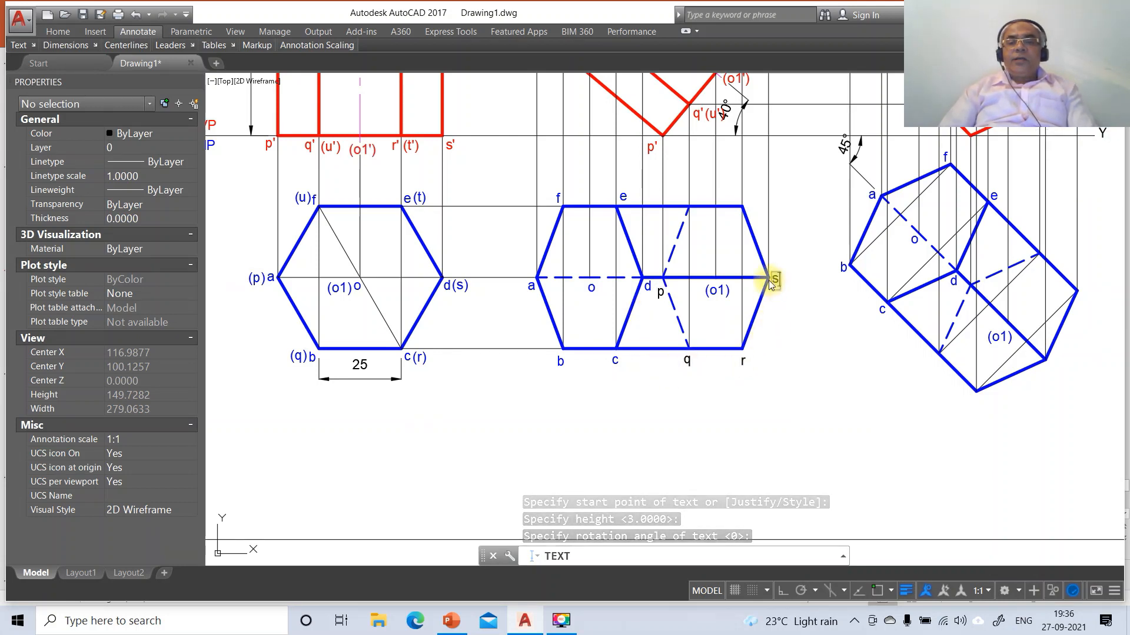
click(746, 201)
text(t)
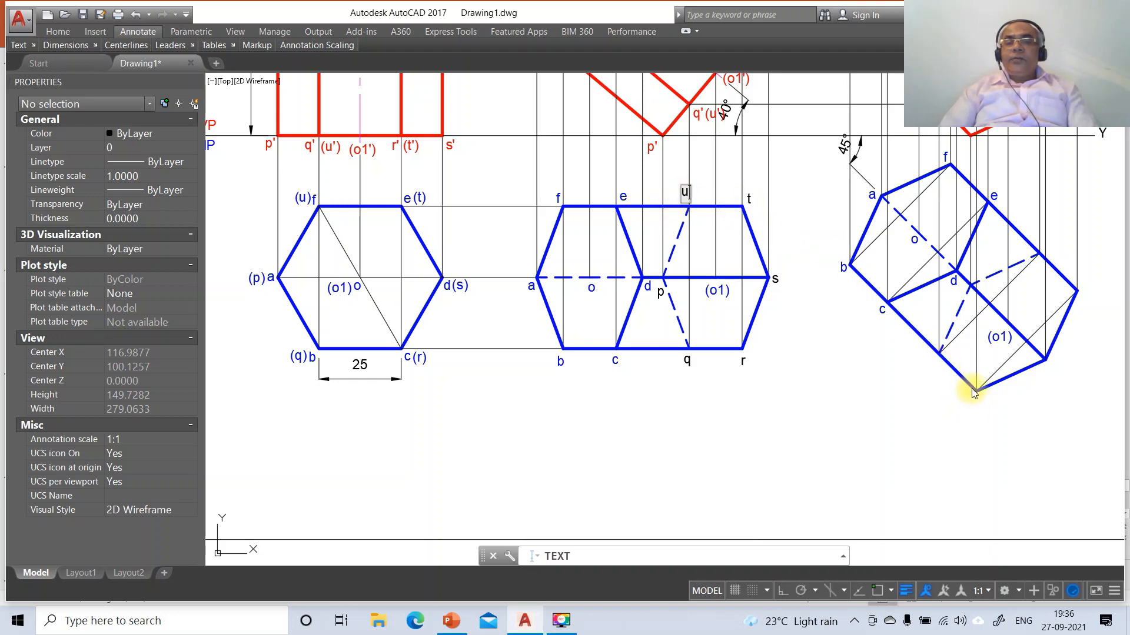
key(Return)
key(Return)
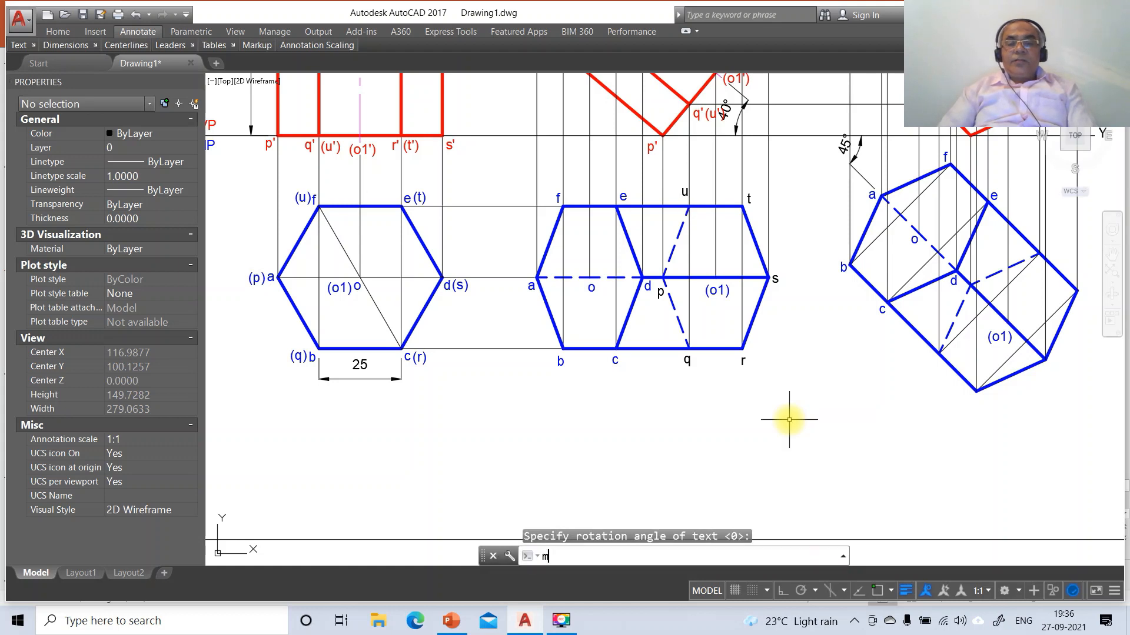
- Move the label p slightly up and left so it sits beside d in the second top view
text(m)
key(Return)
click(655, 301)
key(Return)
click(667, 336)
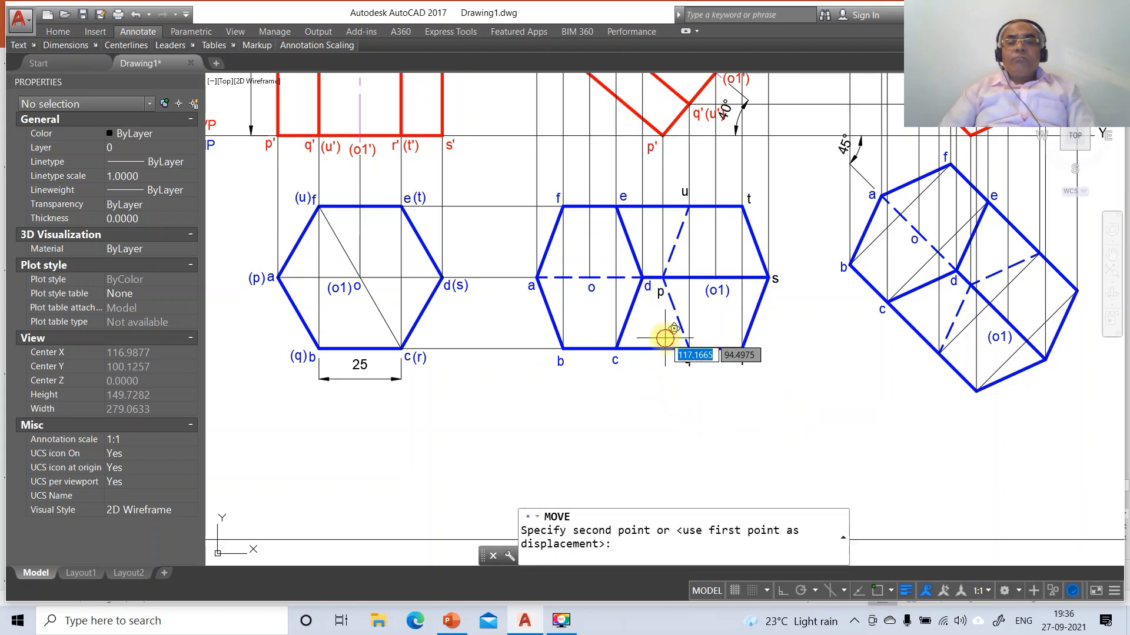
click(660, 331)
- Nudge the labels q and r into line beneath their corners on the second top view's lower edge
key(Return)
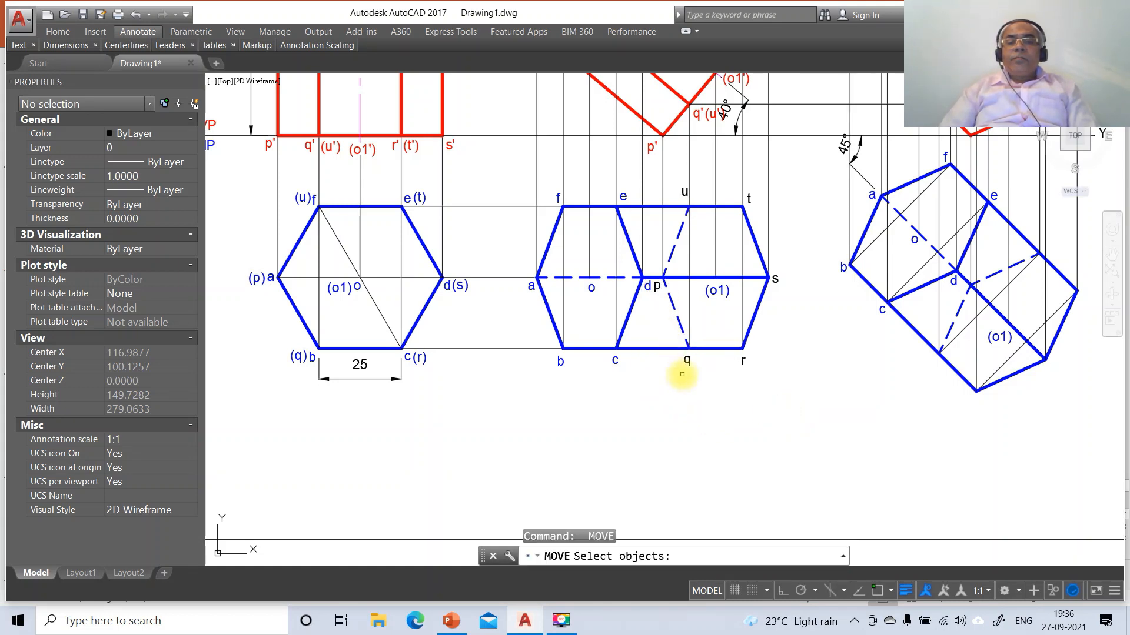
click(687, 362)
key(Return)
click(705, 389)
click(706, 388)
key(Return)
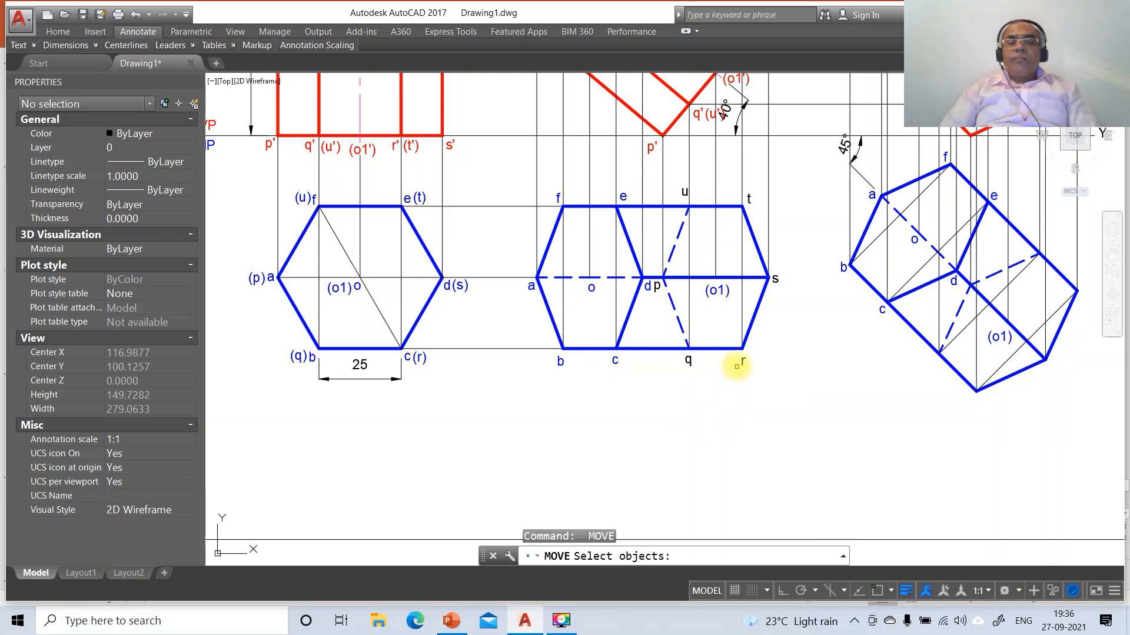
click(743, 360)
key(Return)
click(768, 379)
click(769, 374)
- Move the label u slightly closer to its corner on the second top view's upper edge
key(Return)
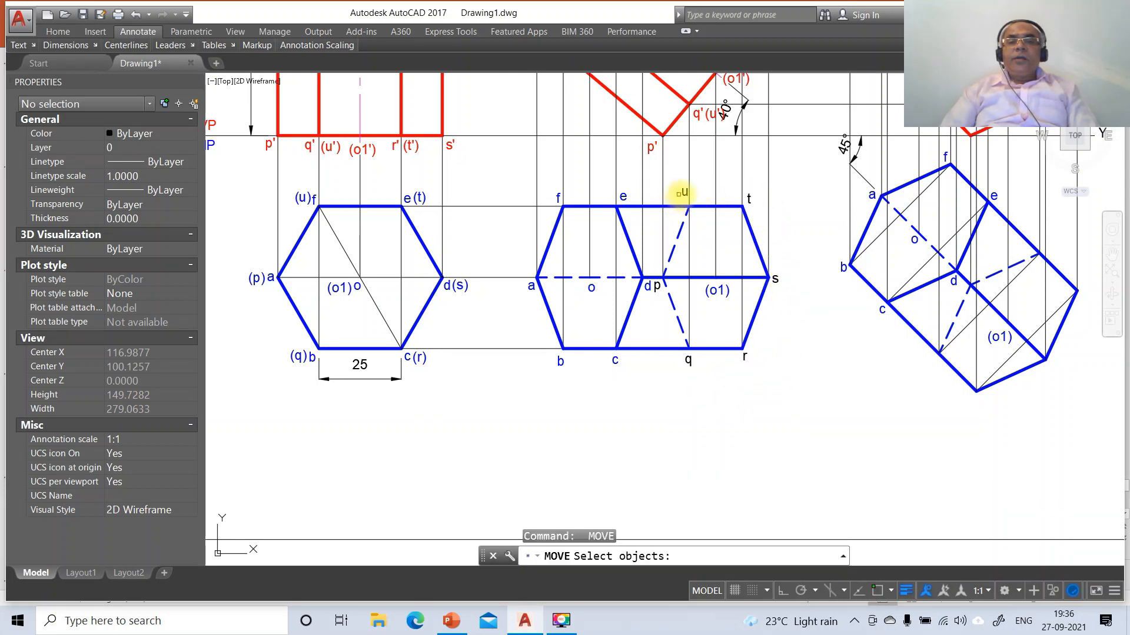
click(683, 192)
key(Return)
click(719, 233)
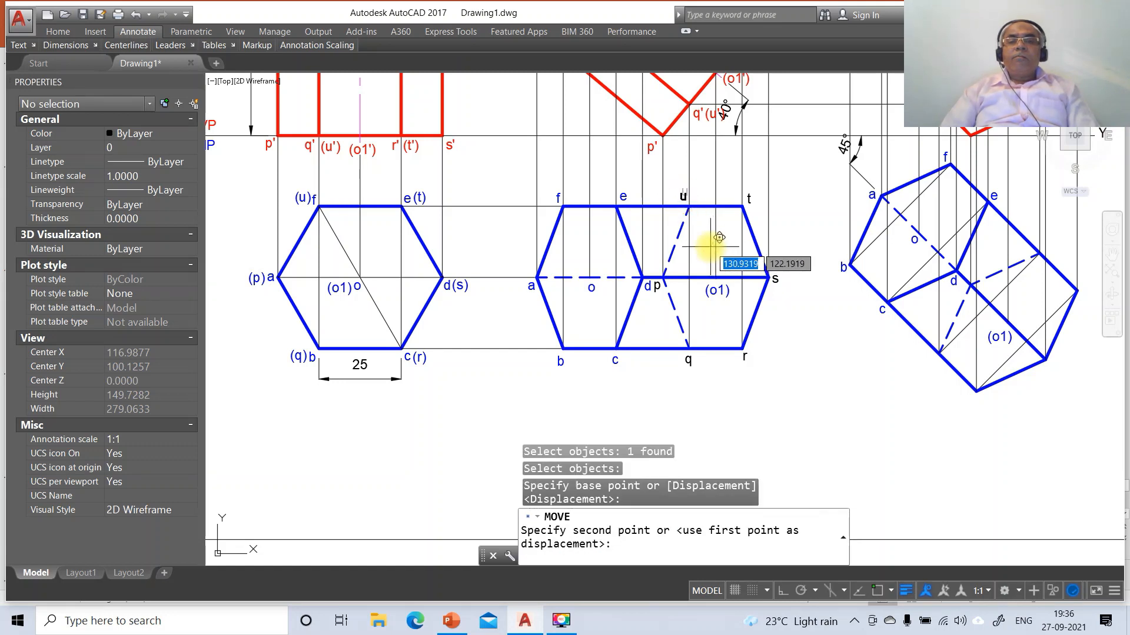
click(718, 237)
- Put the six labels p, q, r, s, t and u of the second top view on layer TV
click(679, 199)
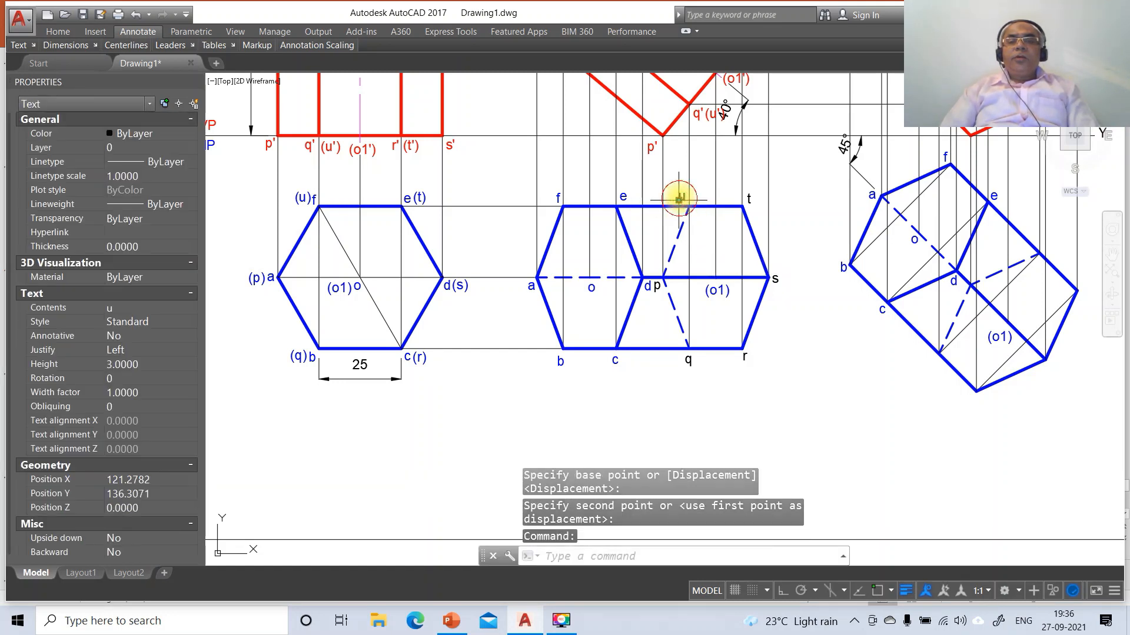
click(657, 283)
click(690, 360)
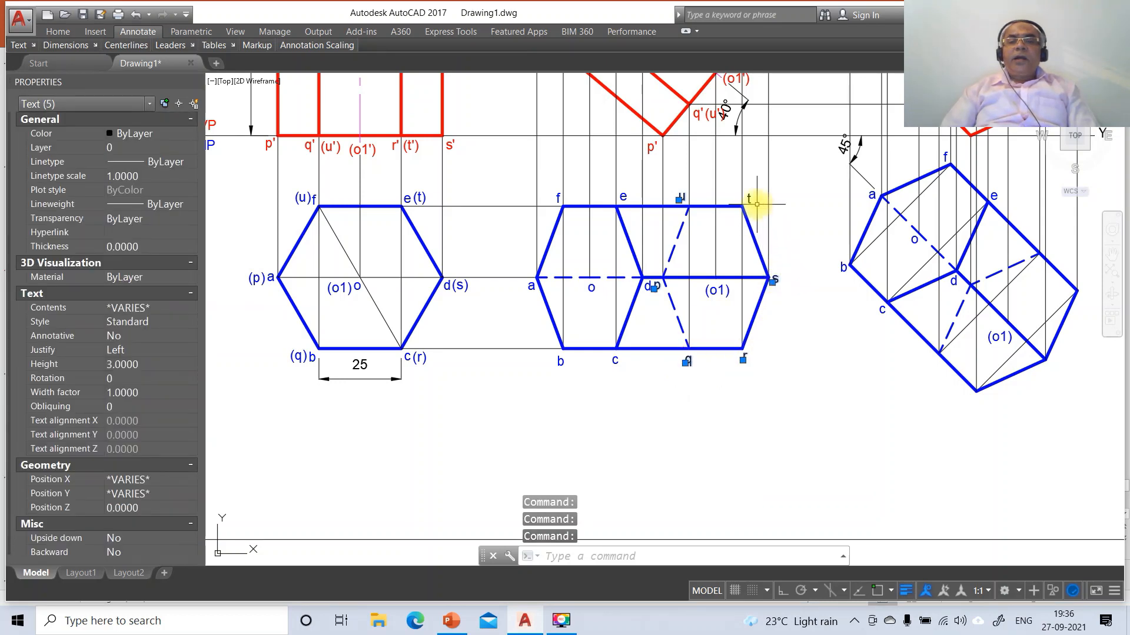
click(756, 204)
click(159, 147)
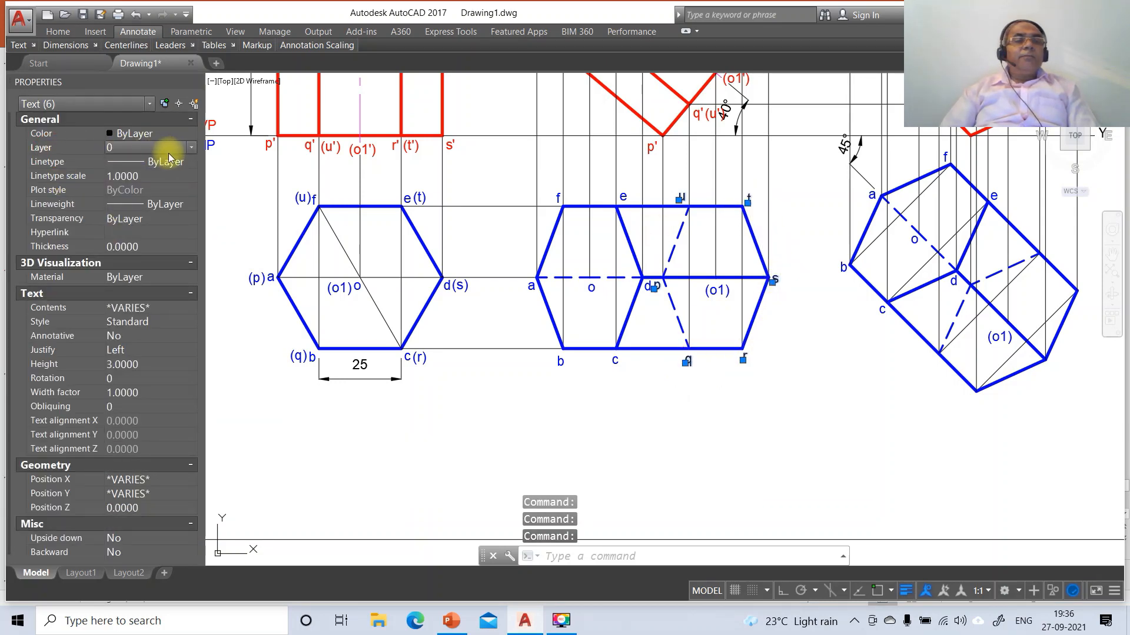
click(191, 147)
click(121, 232)
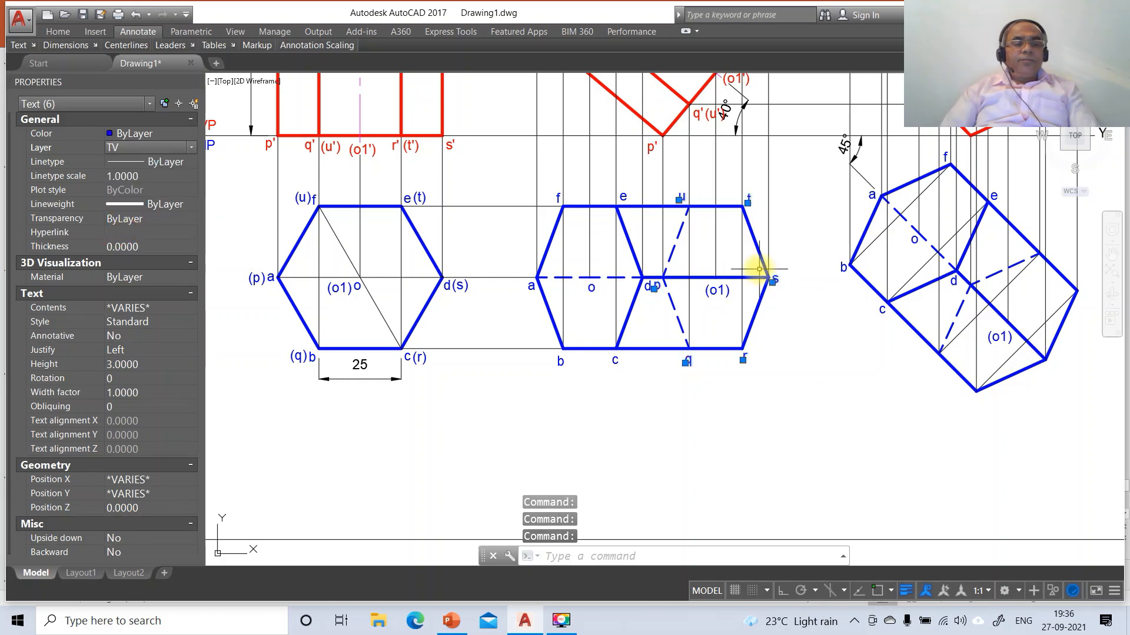
key(Escape)
key(Escape)
key(Escape)
- Copy the label p from the second top view to its corner just below d in the third top view
text(co)
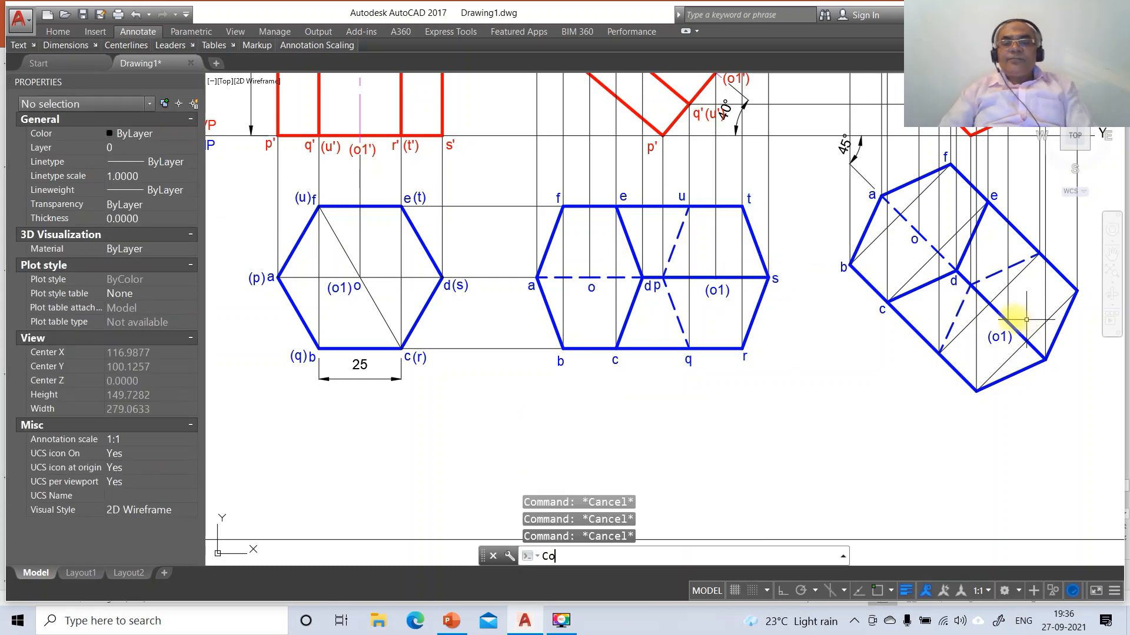
key(Return)
click(655, 287)
key(Return)
click(658, 332)
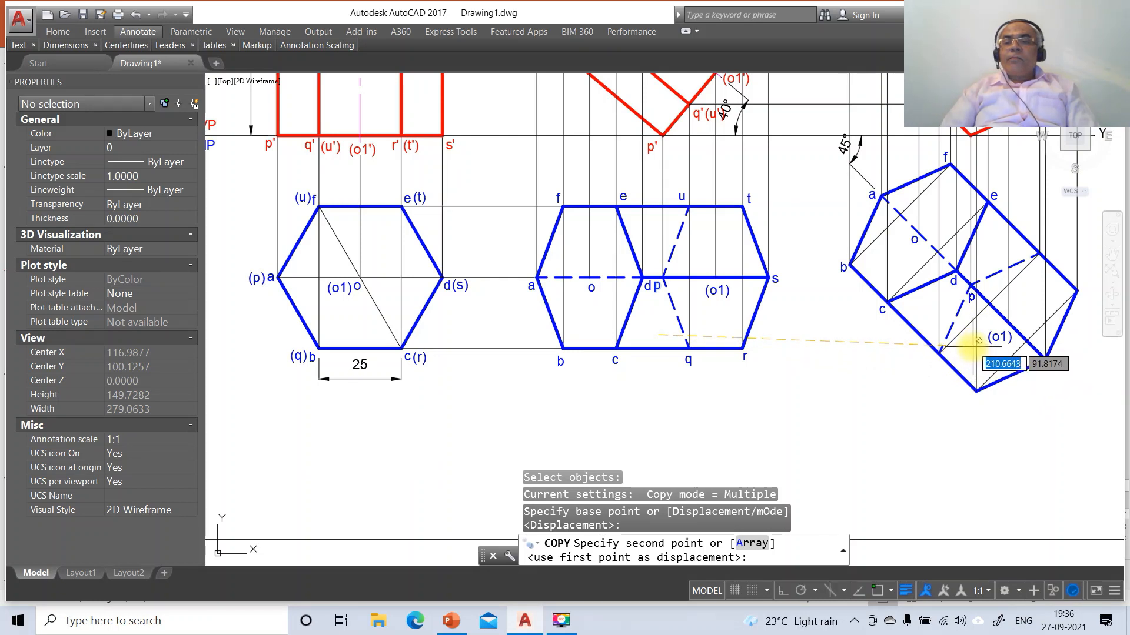
click(975, 346)
key(Return)
- Copy the label q from the second top view to its corner on the lower-left edge of the third top view
key(Return)
click(683, 361)
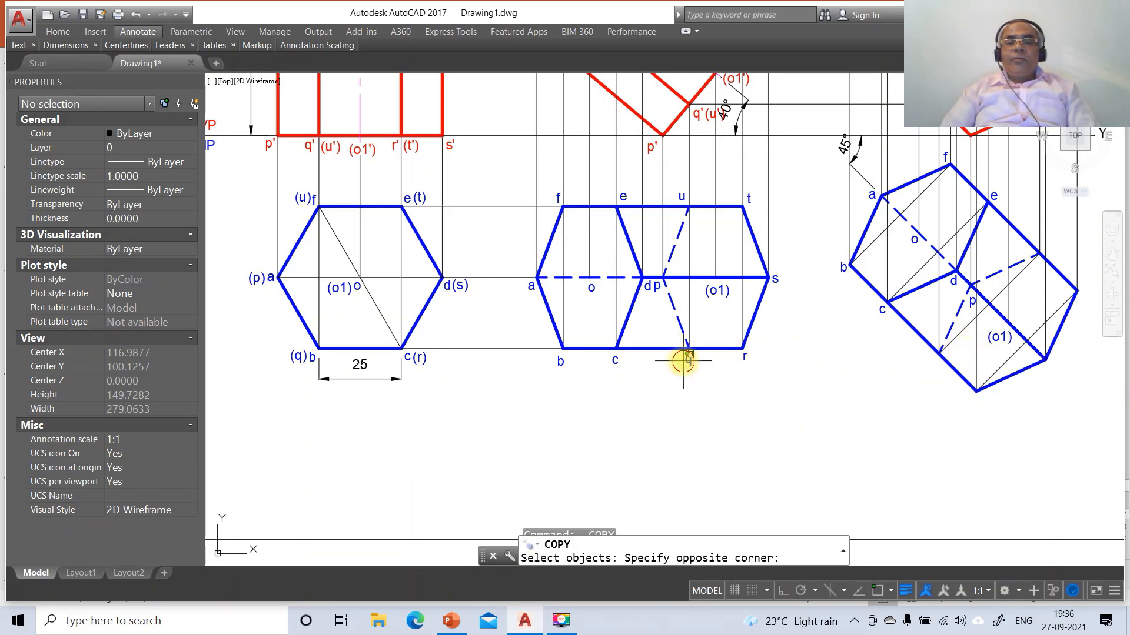
click(693, 373)
click(688, 364)
key(Return)
click(708, 389)
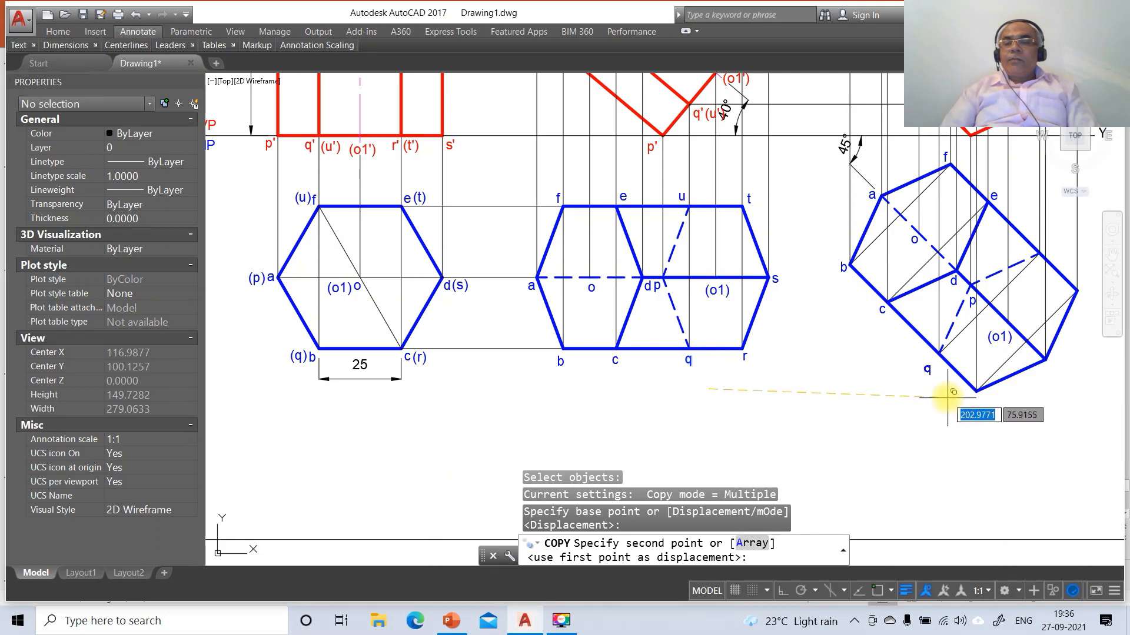
click(952, 389)
key(Return)
- Copy the label r from the second top view to just below the lowest corner of the third top view
key(Return)
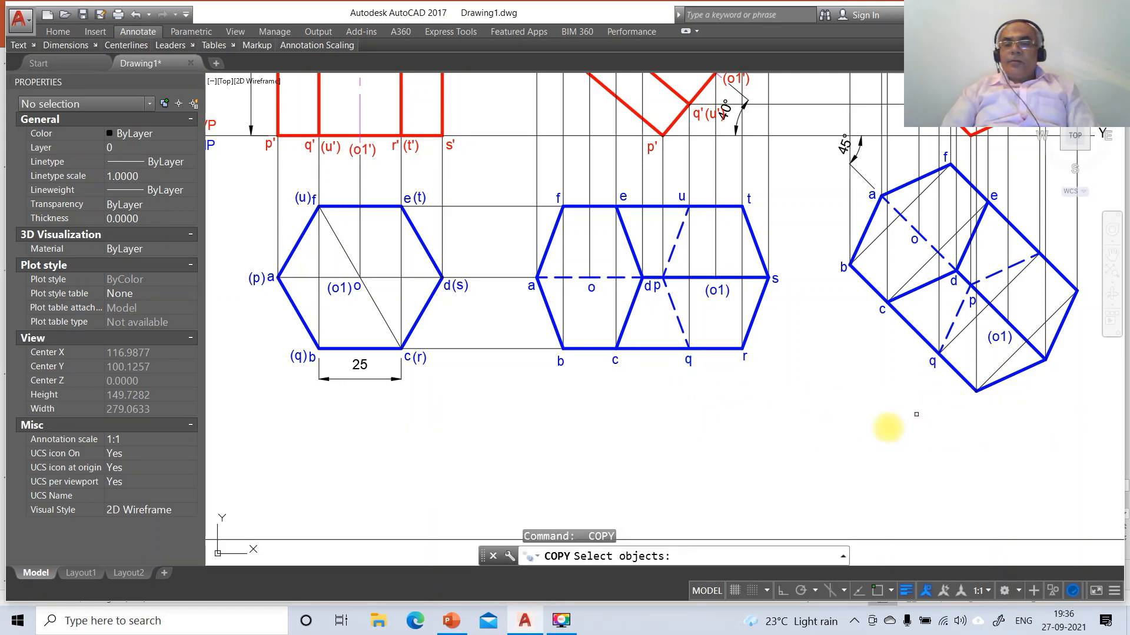
click(742, 355)
key(Return)
click(738, 388)
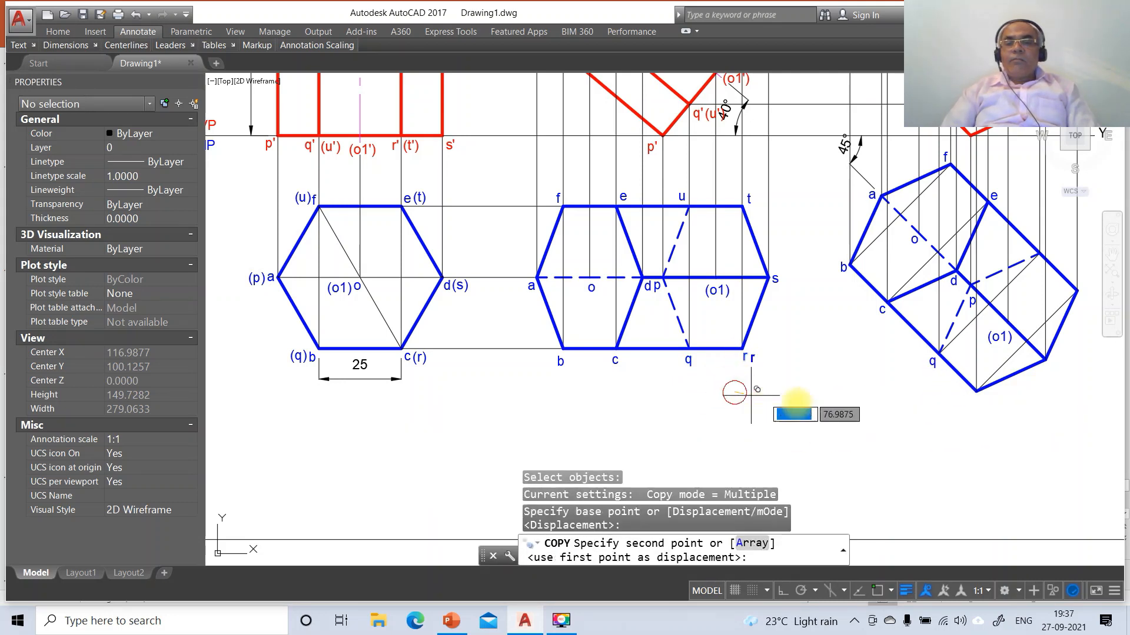
click(965, 434)
key(Return)
- Copy the label s from the second top view to its corner at the lower right of the third top view
key(Return)
click(775, 279)
key(Return)
click(777, 321)
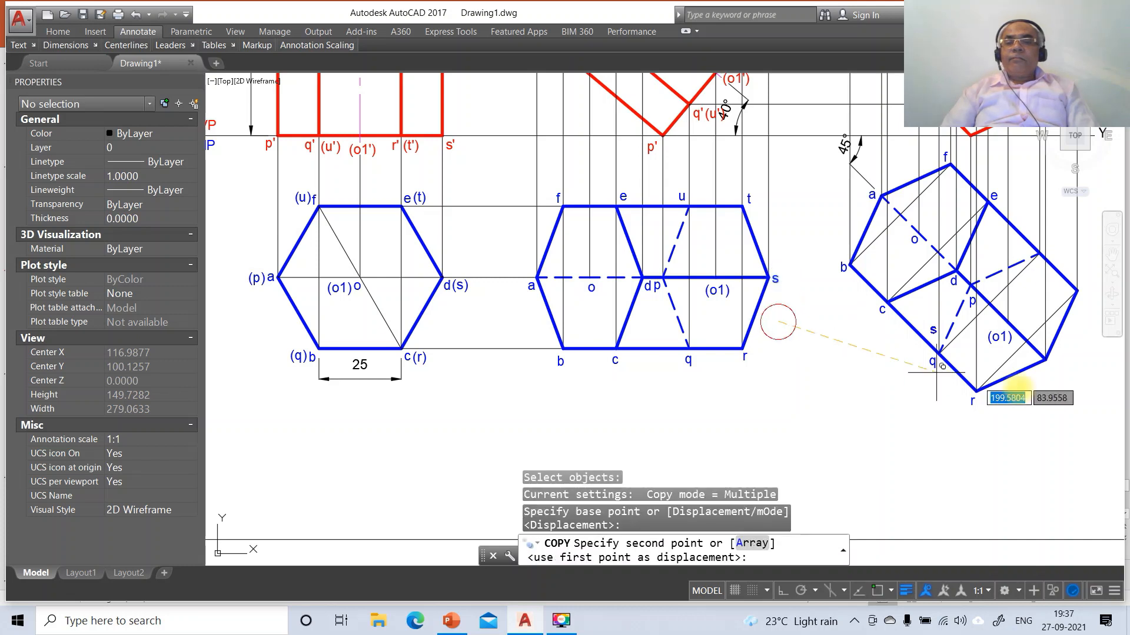
click(1057, 404)
key(Return)
- Copy the label t from the second top view to beside the rightmost corner of the third top view
key(Return)
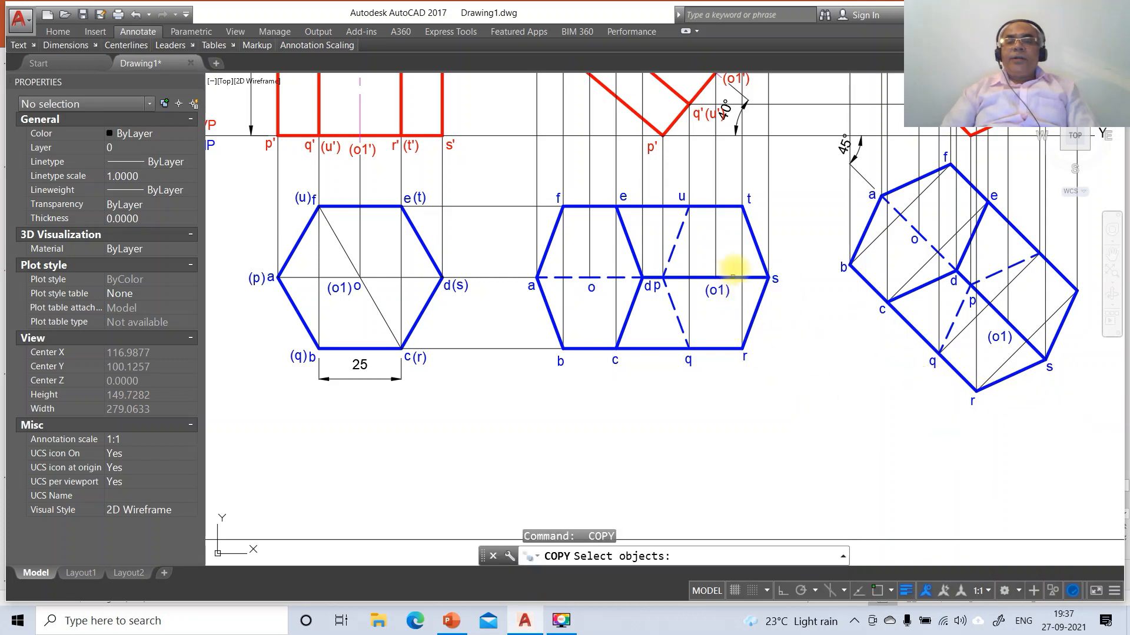
click(751, 202)
key(Return)
click(759, 253)
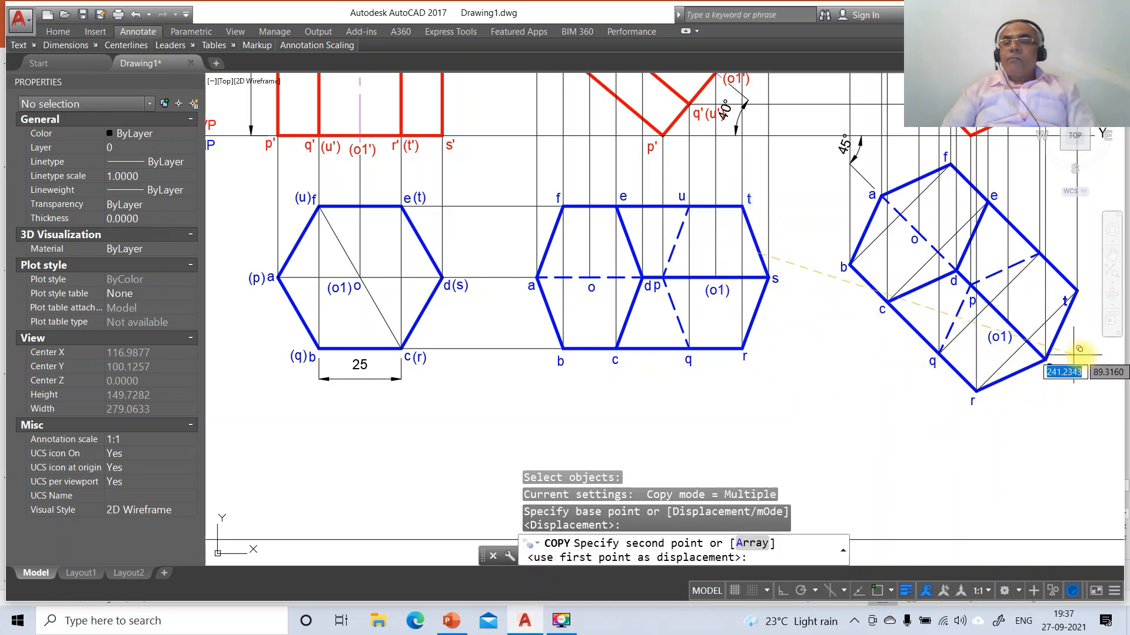
click(1098, 340)
key(Return)
- Copy the label u from the second top view to the dashed edge's corner between e and t in the third top view
key(Return)
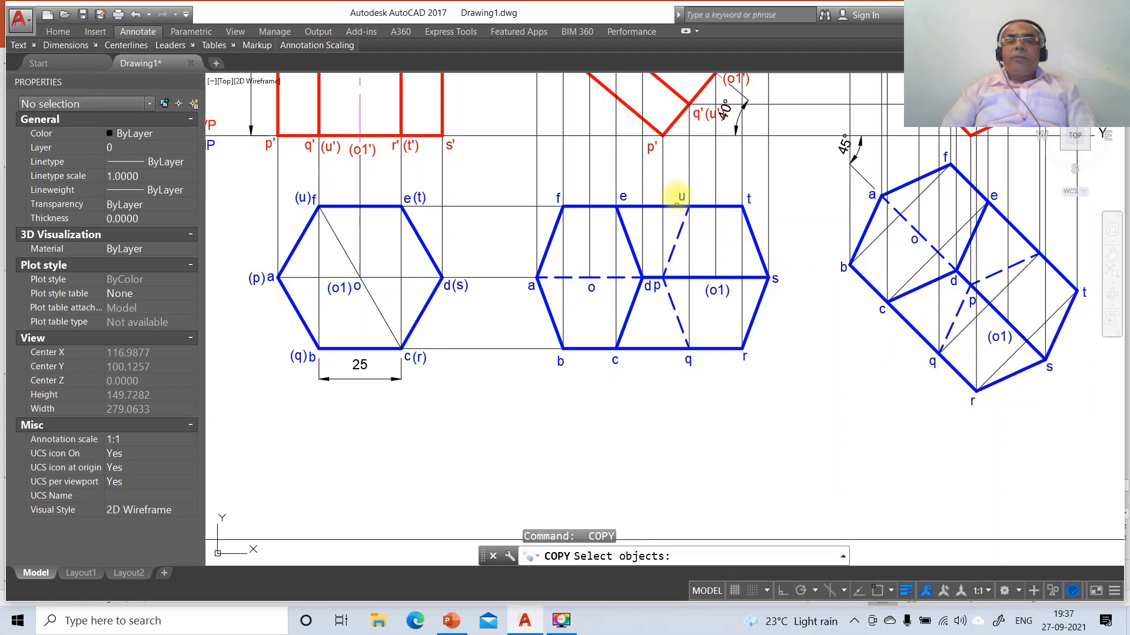
click(681, 198)
key(Return)
click(698, 251)
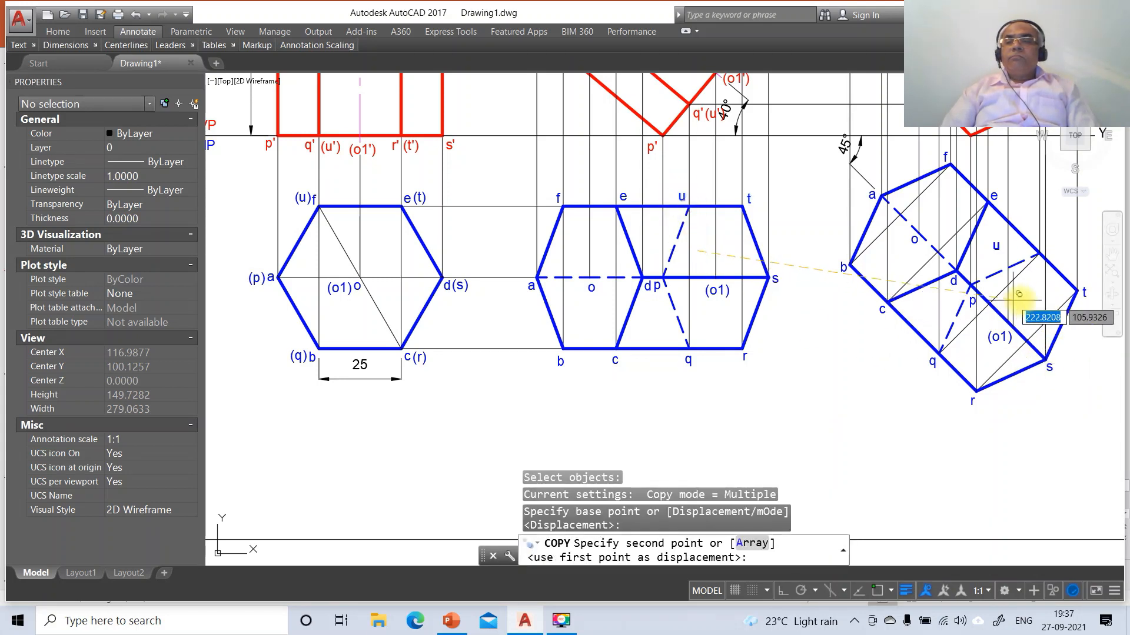
click(1058, 311)
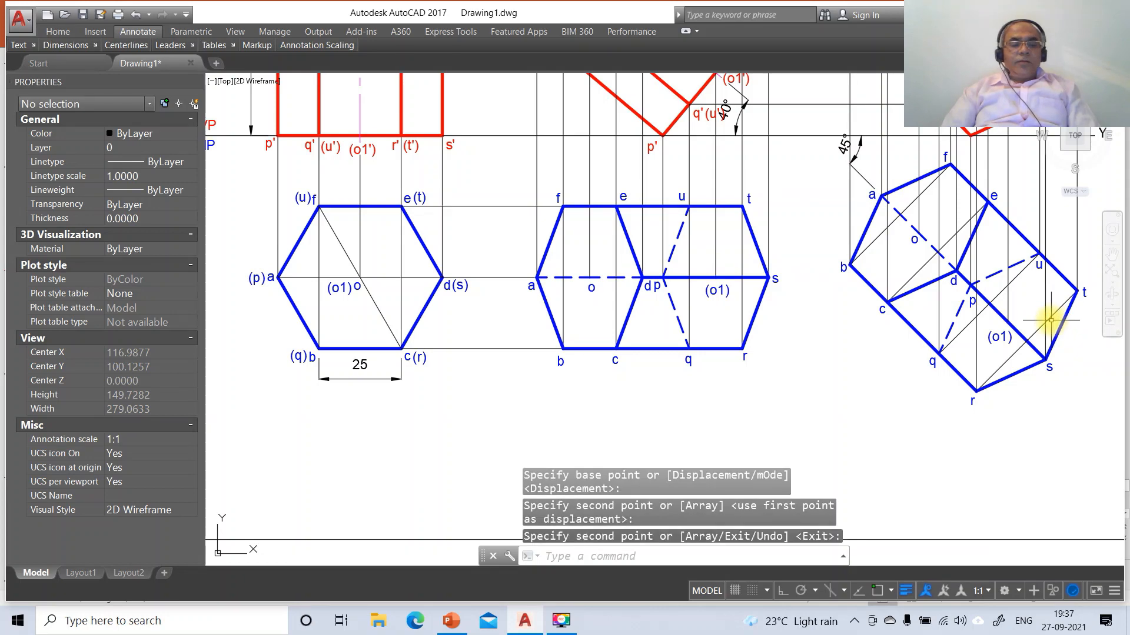
key(Return)
- Label corners a' to f', p' to s' and axis end (o') of the third front view with single-line text, height 3, rotation 0
text(z)
key(Return)
text(p)
key(Return)
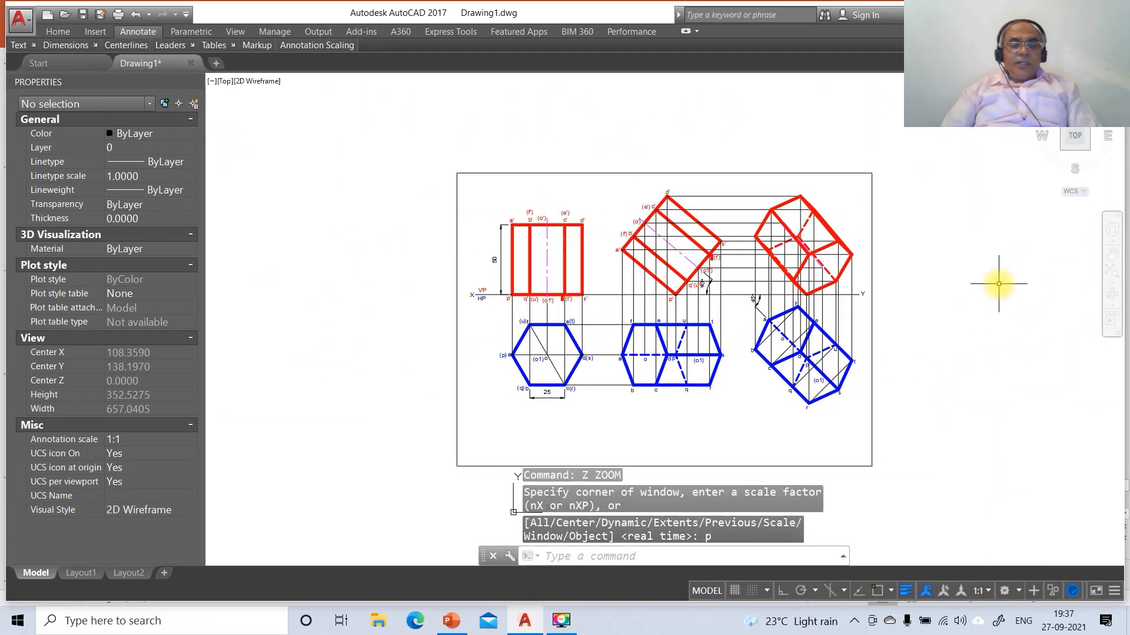
text(z)
key(Return)
text(w)
key(Return)
click(715, 175)
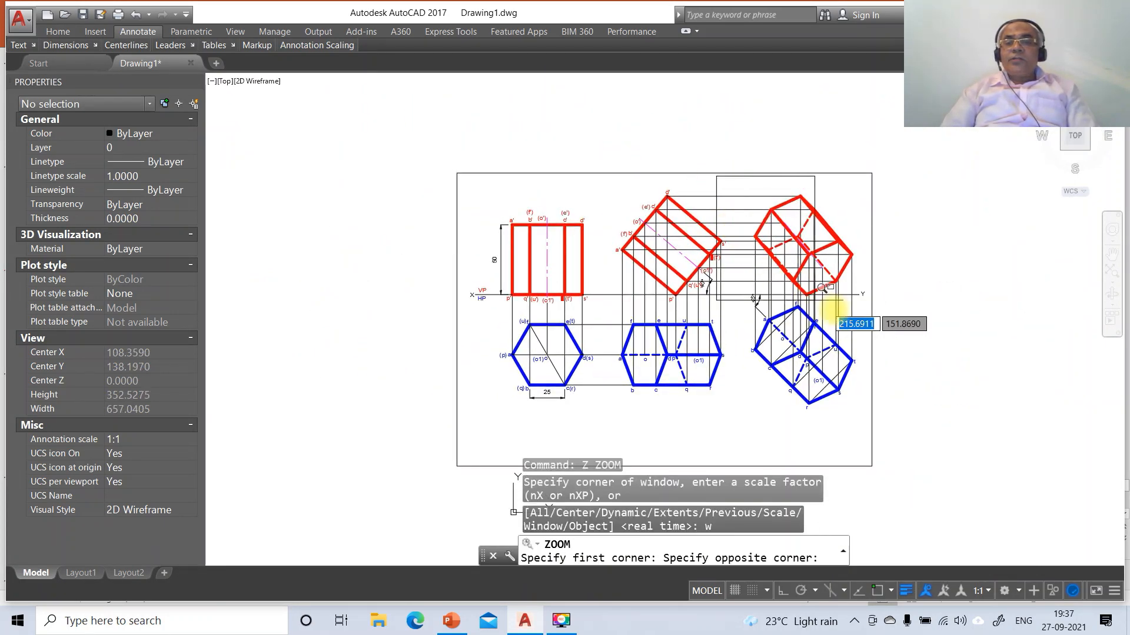
click(909, 356)
text(dt)
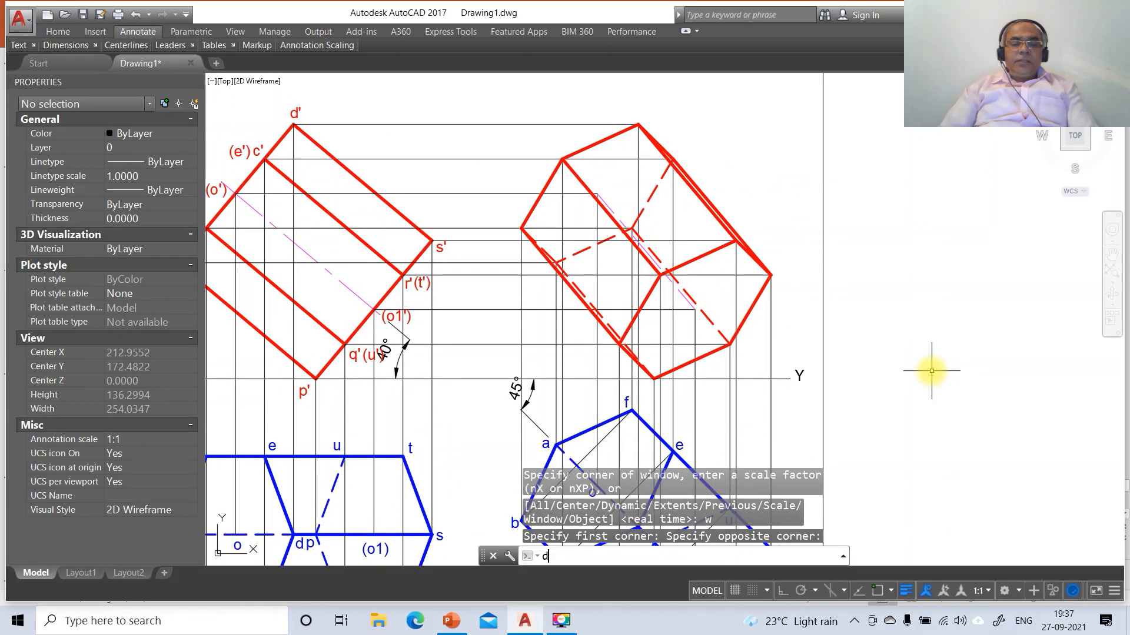
key(Return)
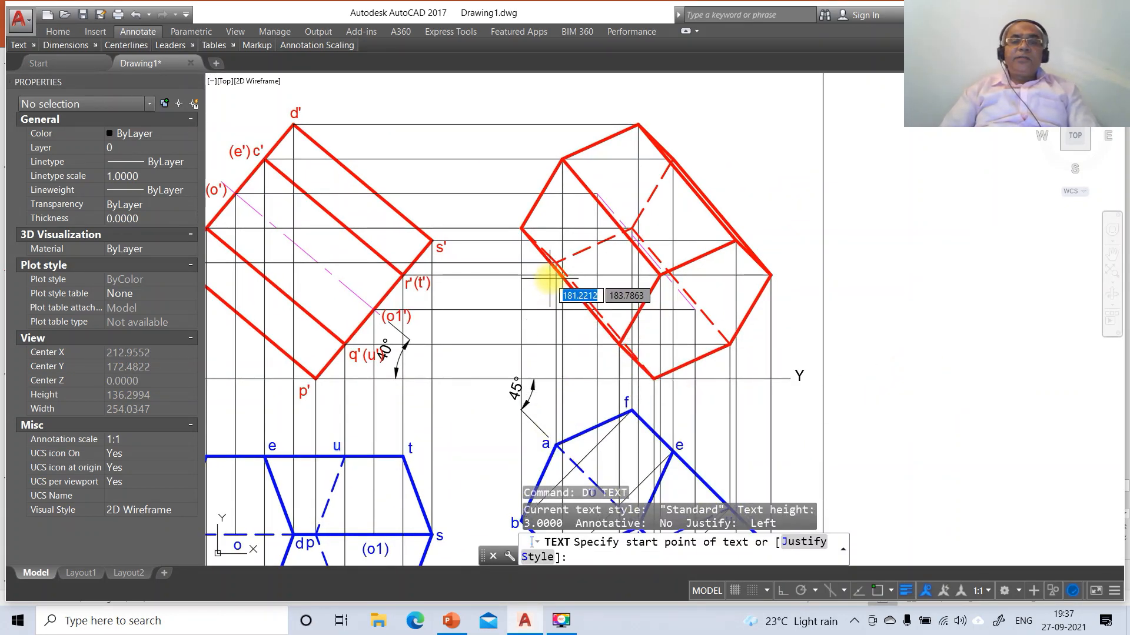
click(541, 293)
key(Return)
key(Return)
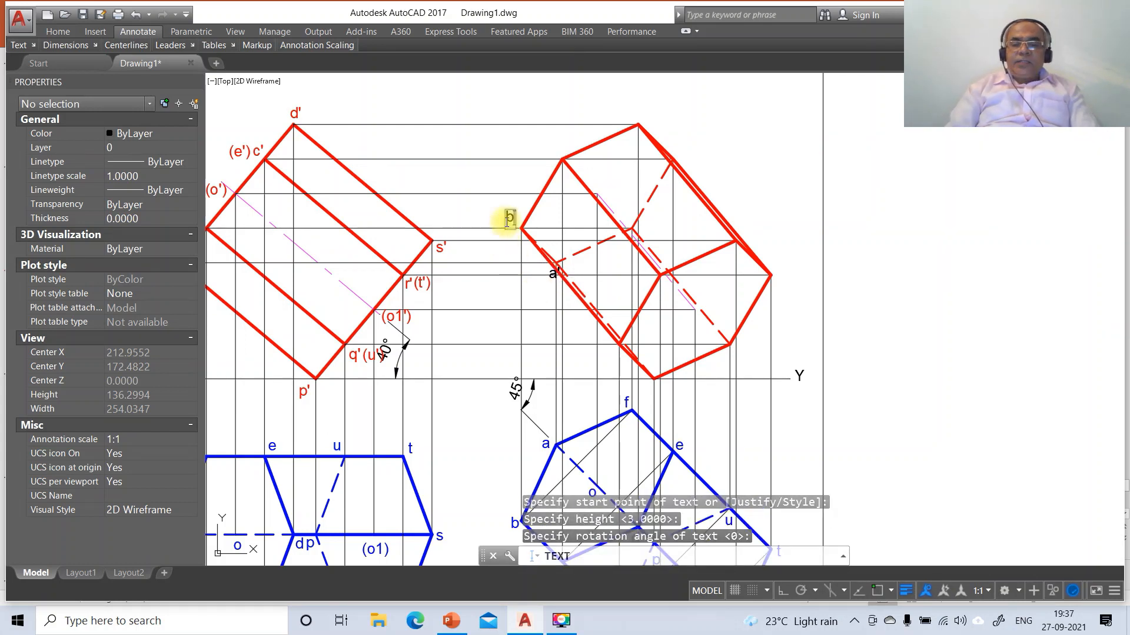
text(')
click(560, 147)
text(c)
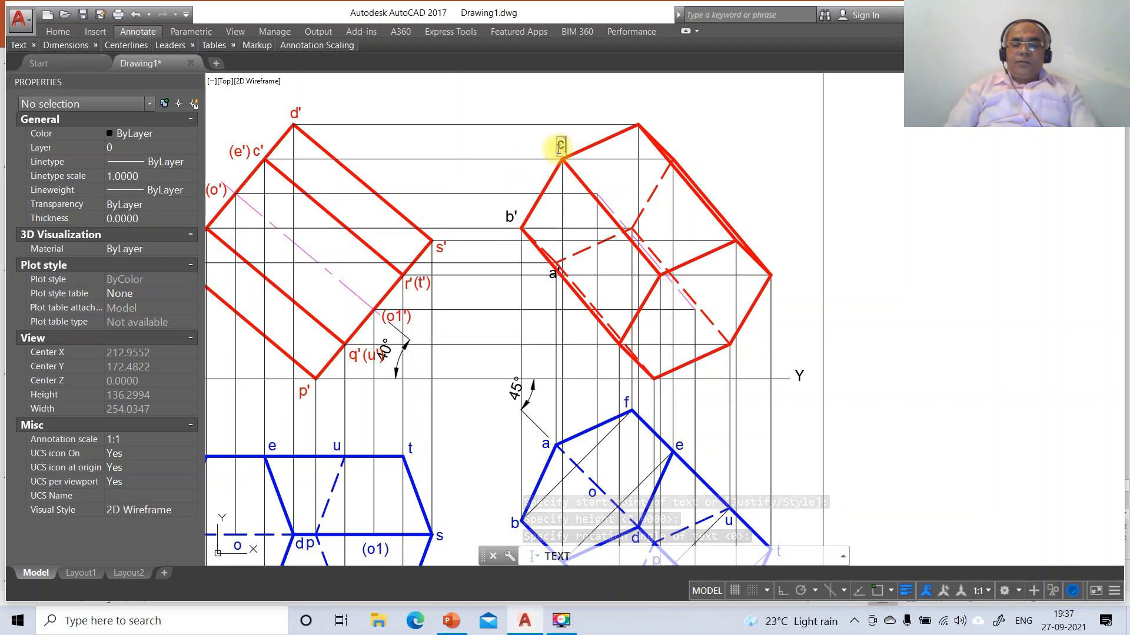
text(')
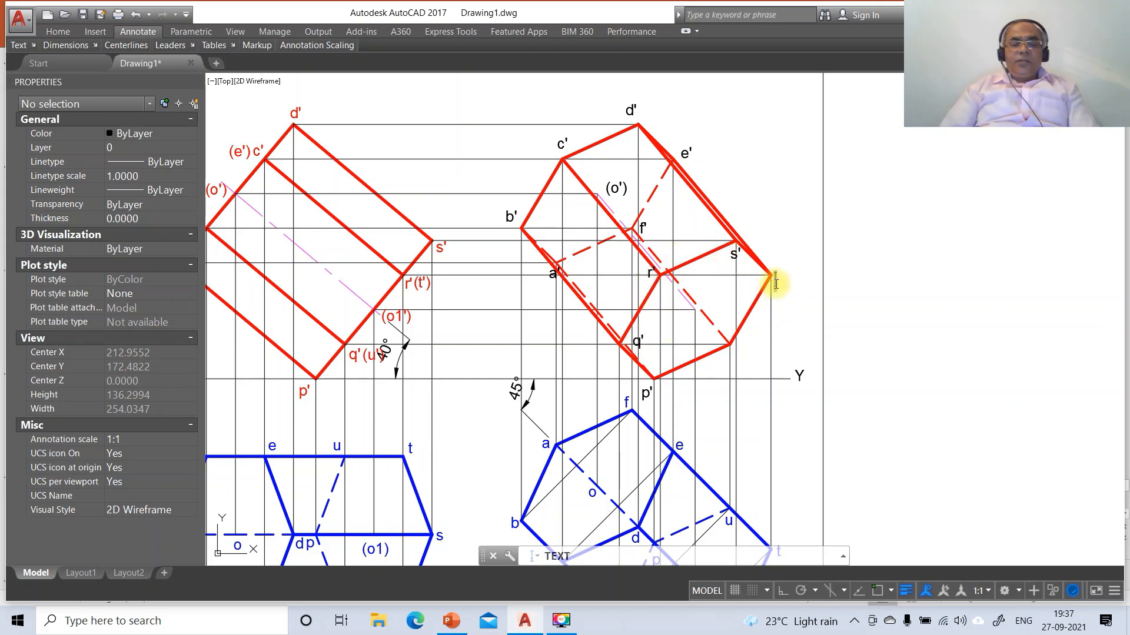
- Add the labels t' and u' at the remaining corners and o1' at the lower axis end of the third front view
text(t')
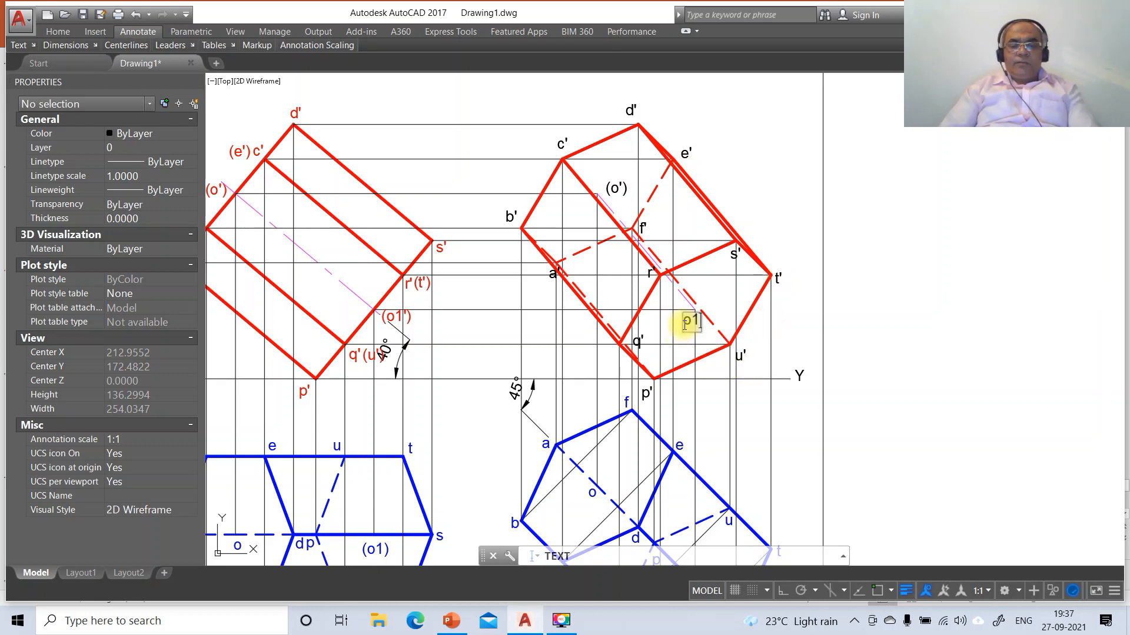
key(Return)
key(Return)
- Move the label a' slightly left, clear of the prism's edge in the third front view
text(m)
key(Return)
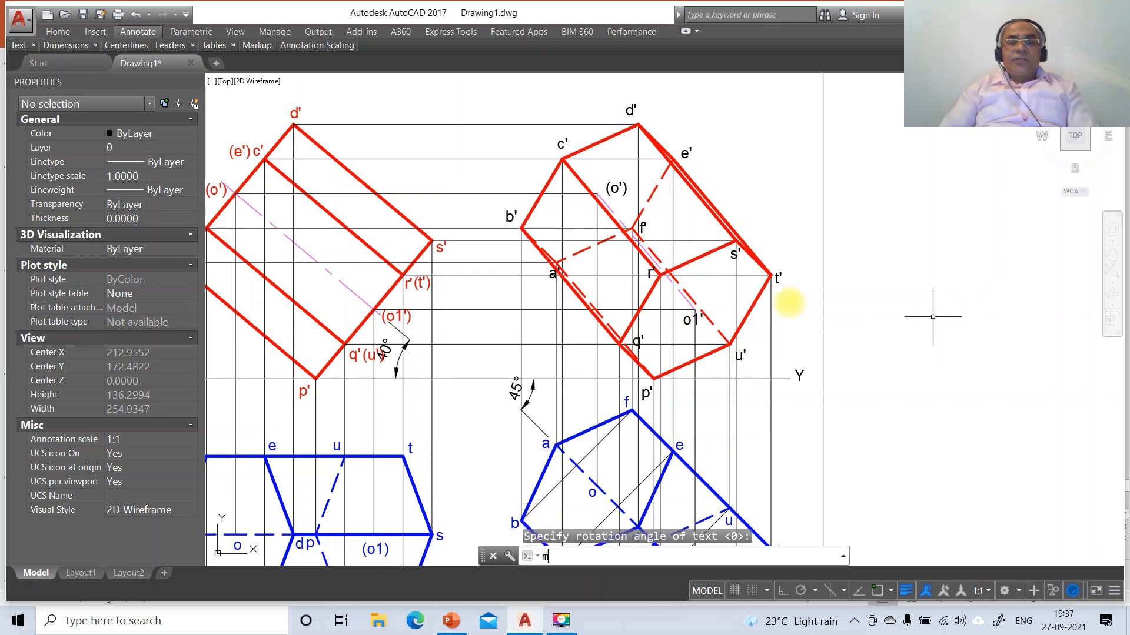
click(553, 273)
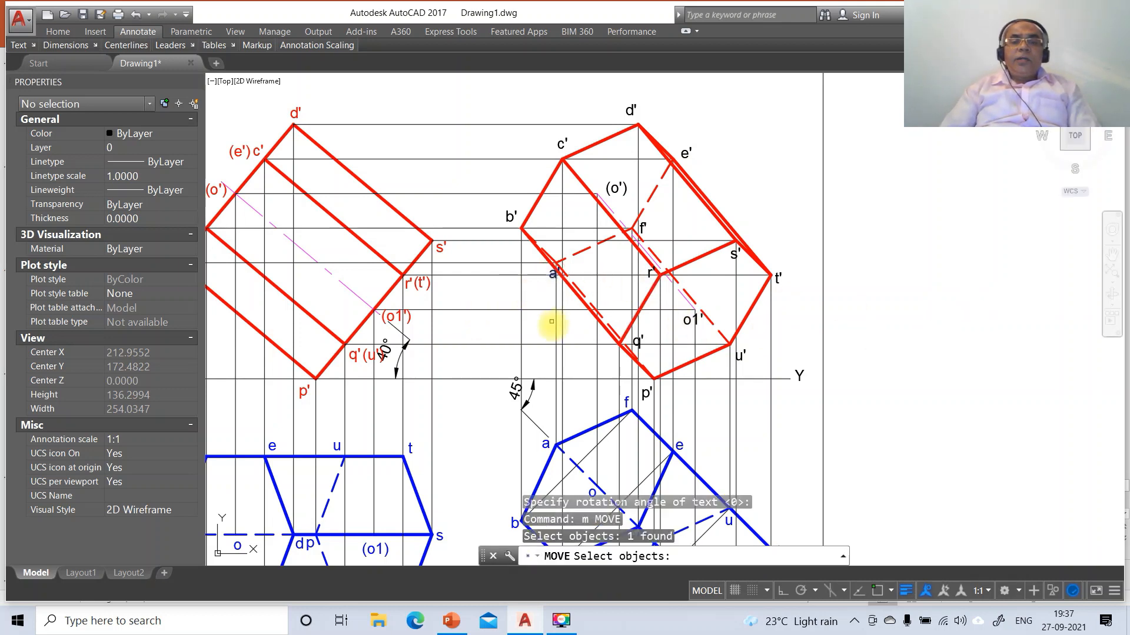
key(Return)
click(559, 316)
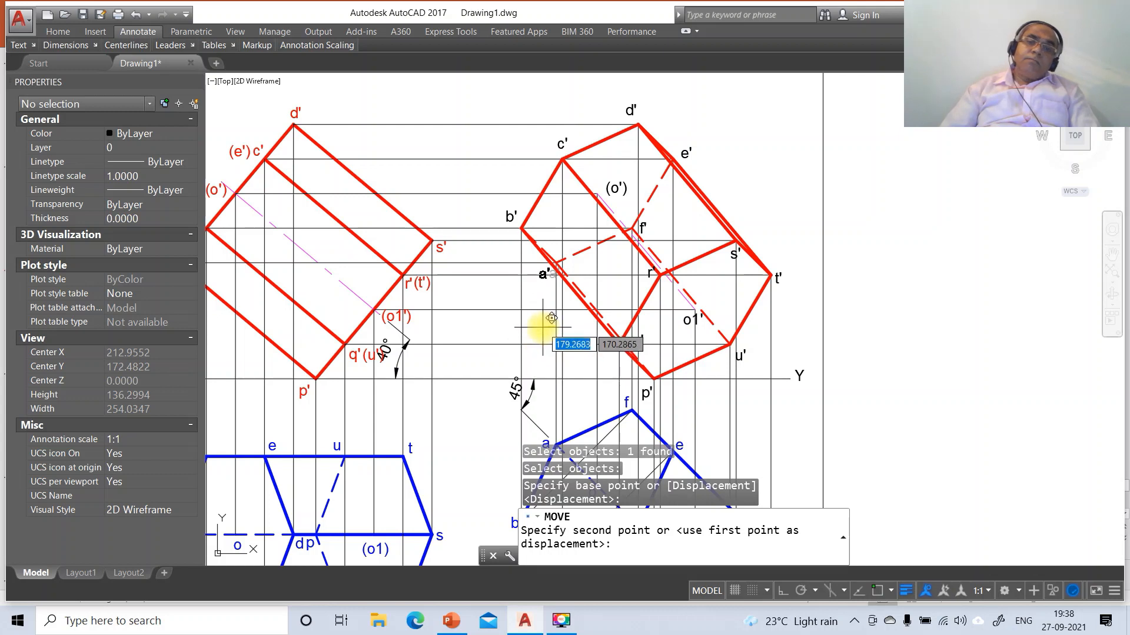
click(550, 319)
key(Return)
click(515, 223)
click(524, 271)
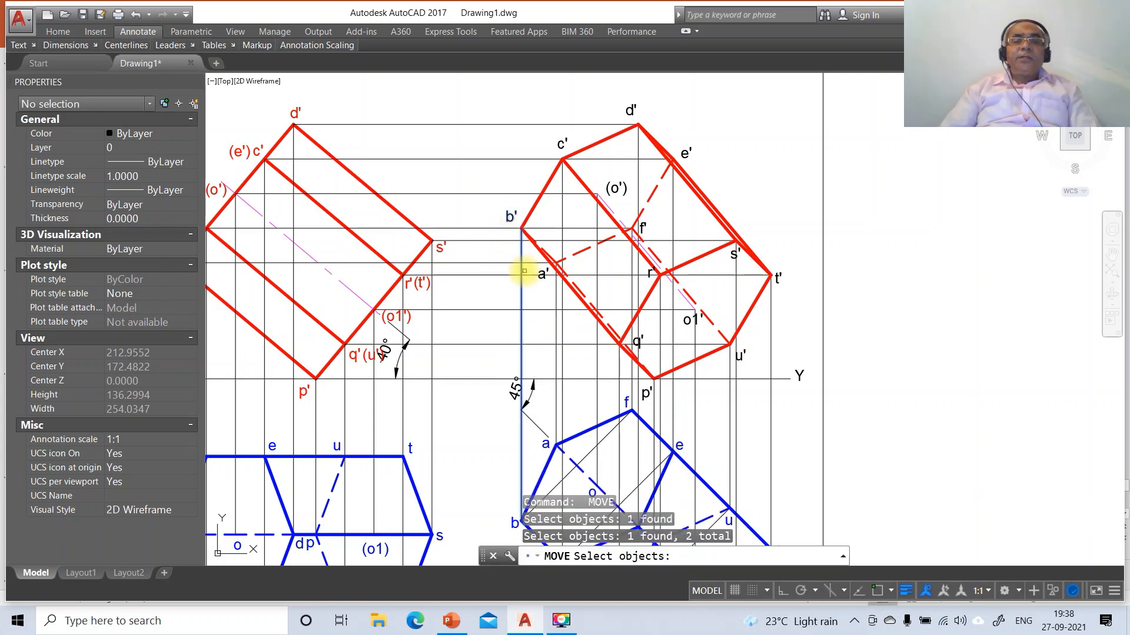
key(Escape)
- Nudge the label b' slightly right and down, closer to the leftmost corner of the third front view
key(Return)
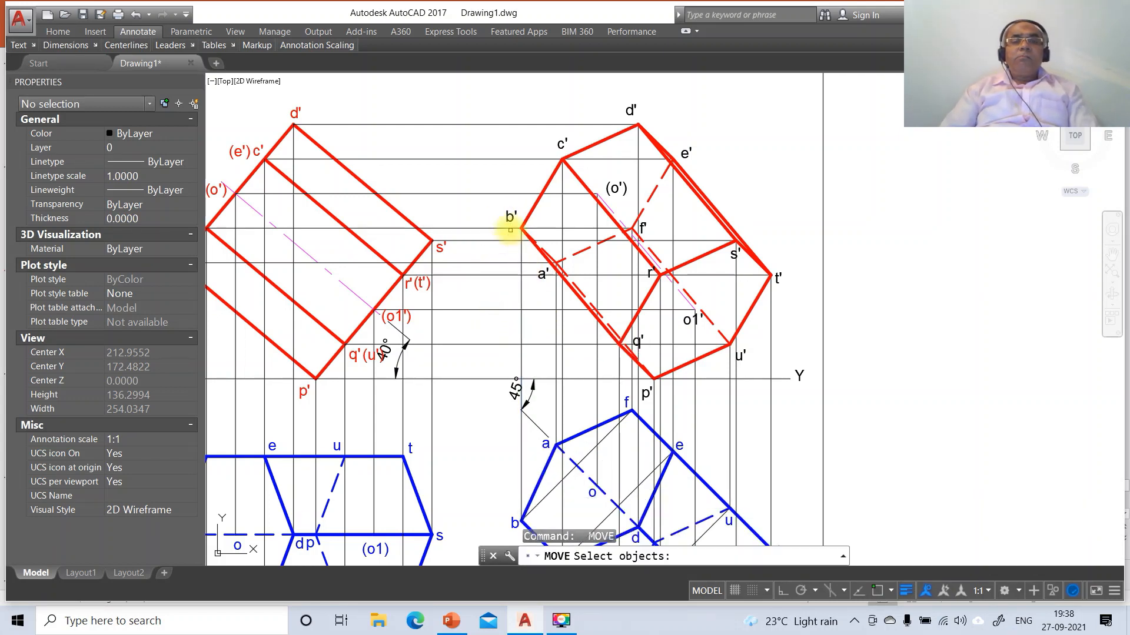
click(514, 222)
key(Return)
click(515, 290)
click(517, 293)
- Nudge the label c' slightly left and down, closer to its corner in the third front view
key(Return)
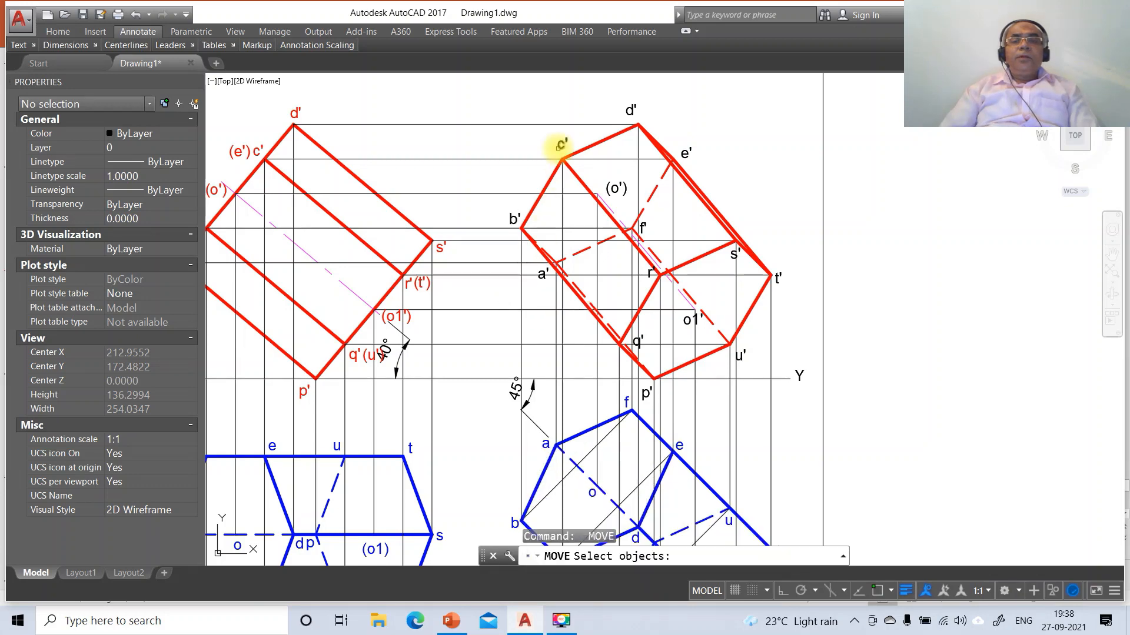
click(561, 147)
key(Return)
click(592, 194)
click(592, 195)
- Move the label d' slightly right and down, directly above the topmost corner of the third front view
key(Return)
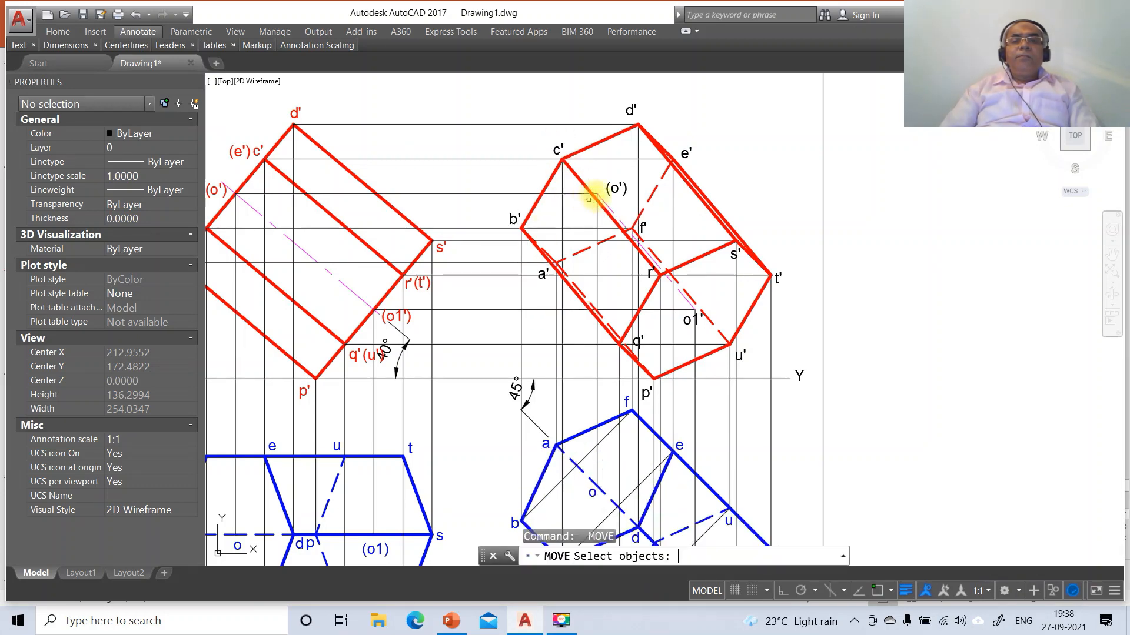
click(631, 107)
key(Return)
click(648, 154)
click(656, 157)
- Move the label e' slightly left and up, closer to its corner in the third front view
key(Return)
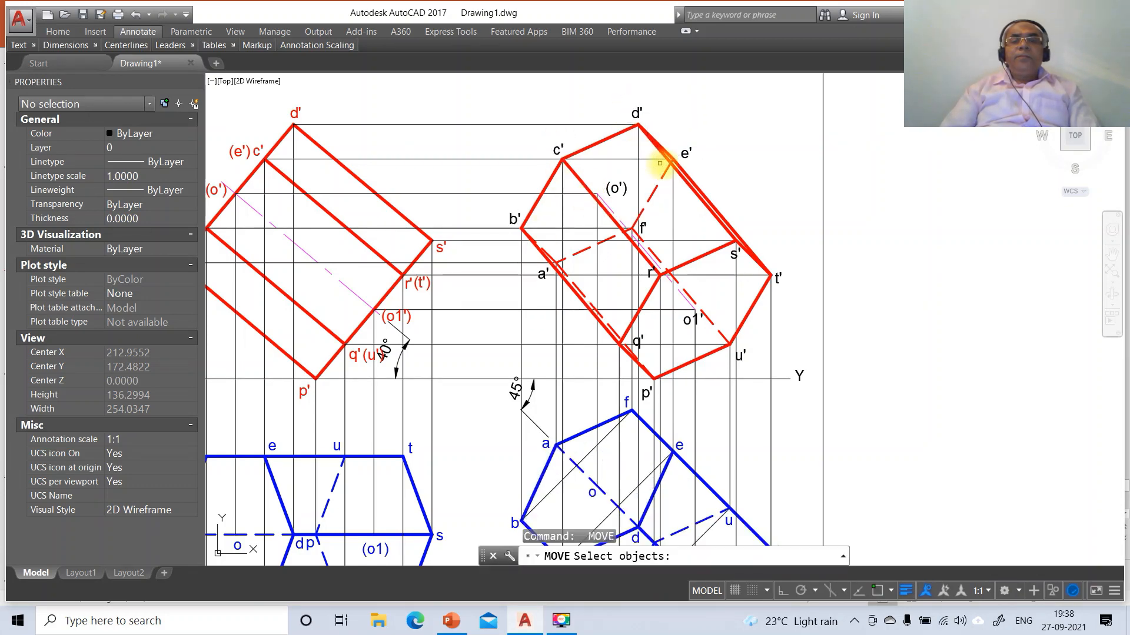
click(686, 154)
key(Return)
click(707, 172)
click(700, 168)
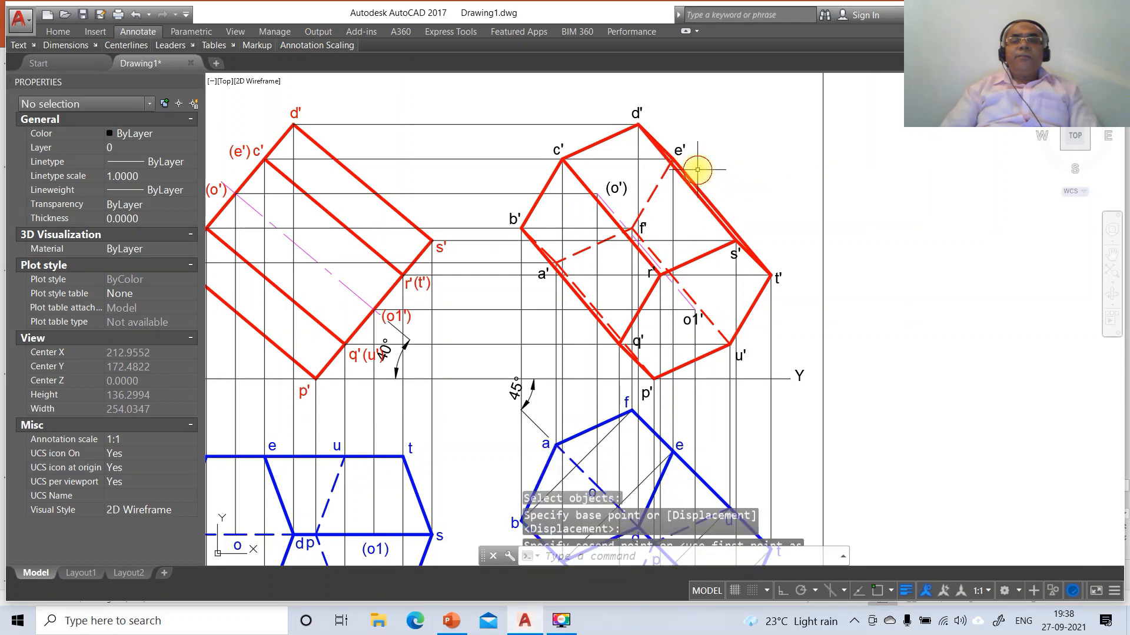
- Move the label f' up and left so it sits just above its dashed-edge corner in the third front view
key(Return)
click(642, 229)
key(Return)
click(708, 251)
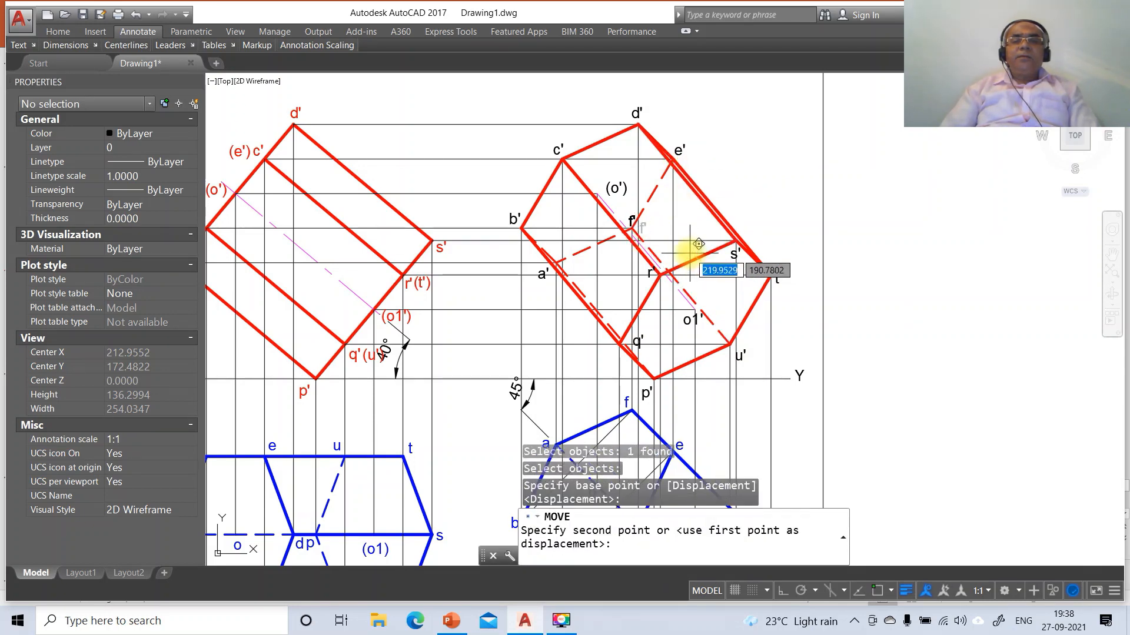
click(697, 243)
- Move the label (o') left so it sits above the upper axis end in the third front view
key(Return)
click(612, 187)
key(Return)
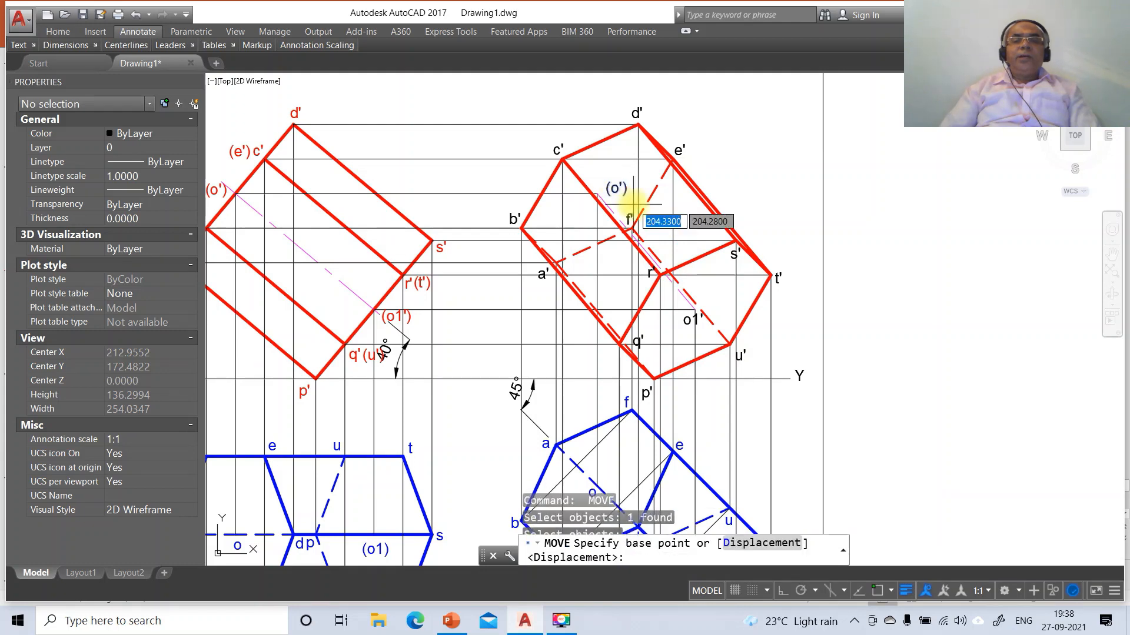
click(624, 203)
click(613, 200)
- Move the label r' down and right so it sits just below its corner in the third front view
key(Return)
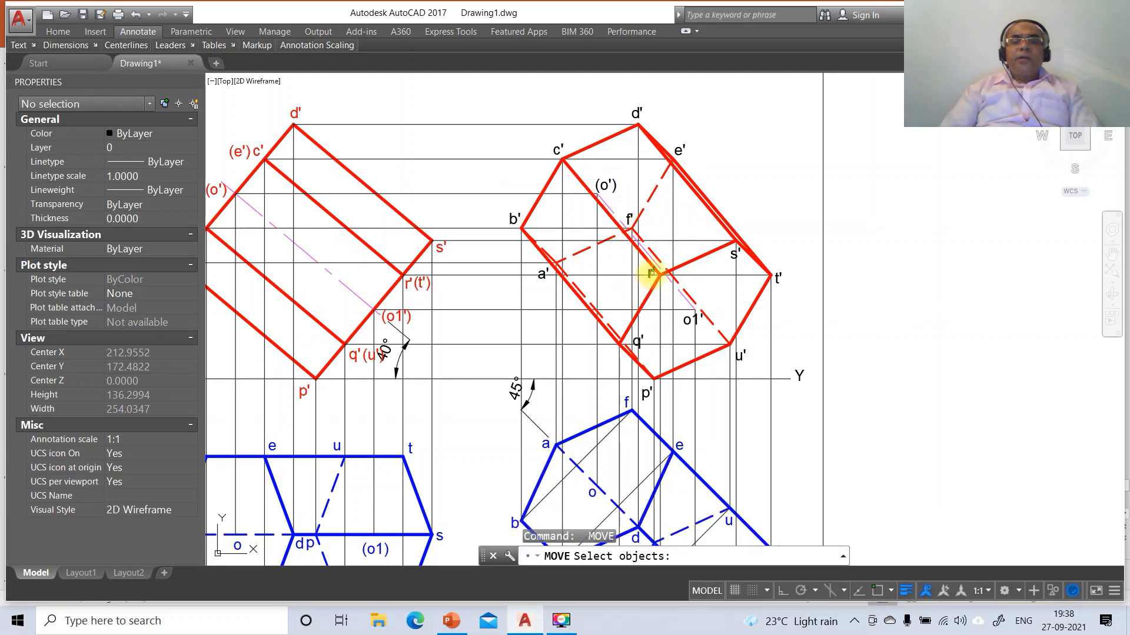
click(651, 273)
key(Return)
click(690, 295)
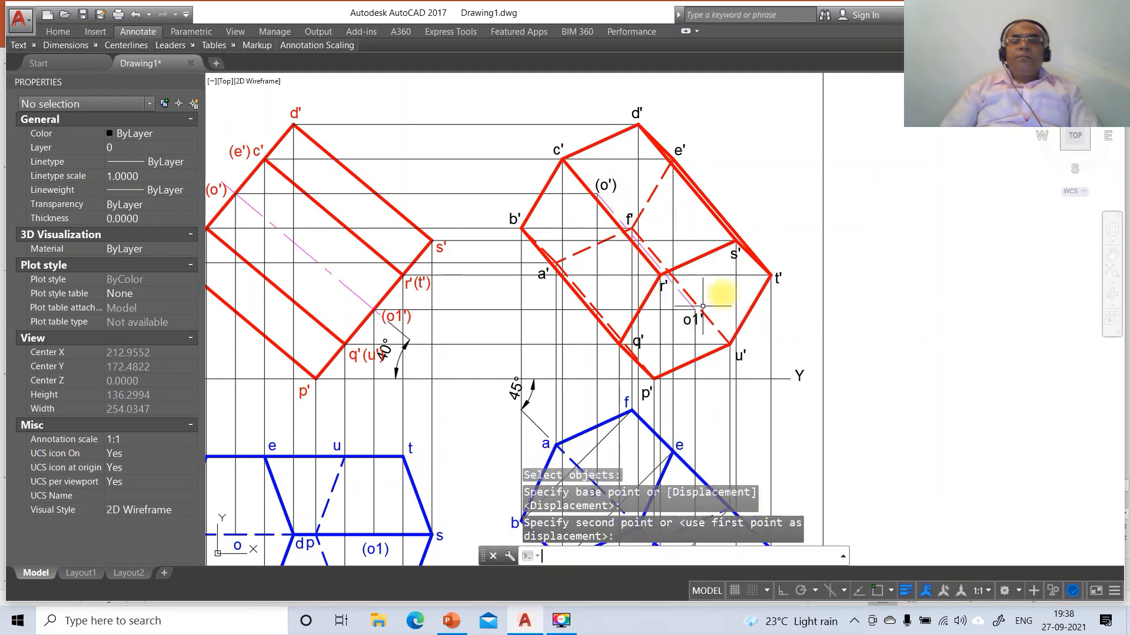
click(702, 306)
- Nudge the label s' slightly left, beneath its corner in the third front view
key(Return)
click(733, 253)
key(Return)
click(740, 277)
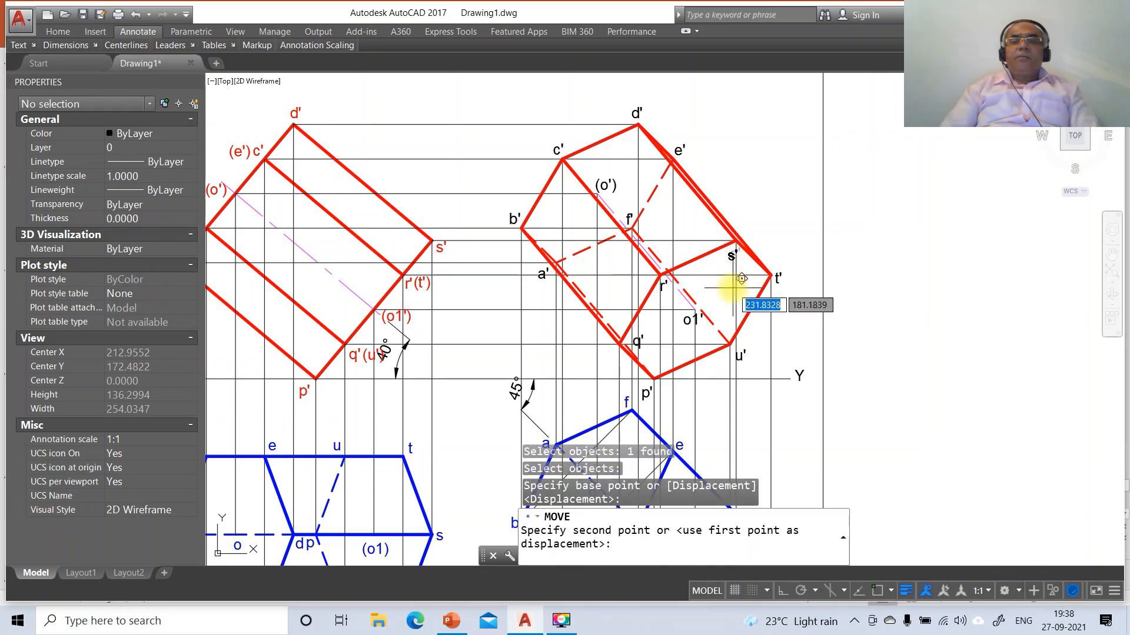
click(739, 276)
- Nudge the label t' slightly up and right beside its corner in the third front view
key(Return)
click(776, 281)
key(Return)
click(786, 303)
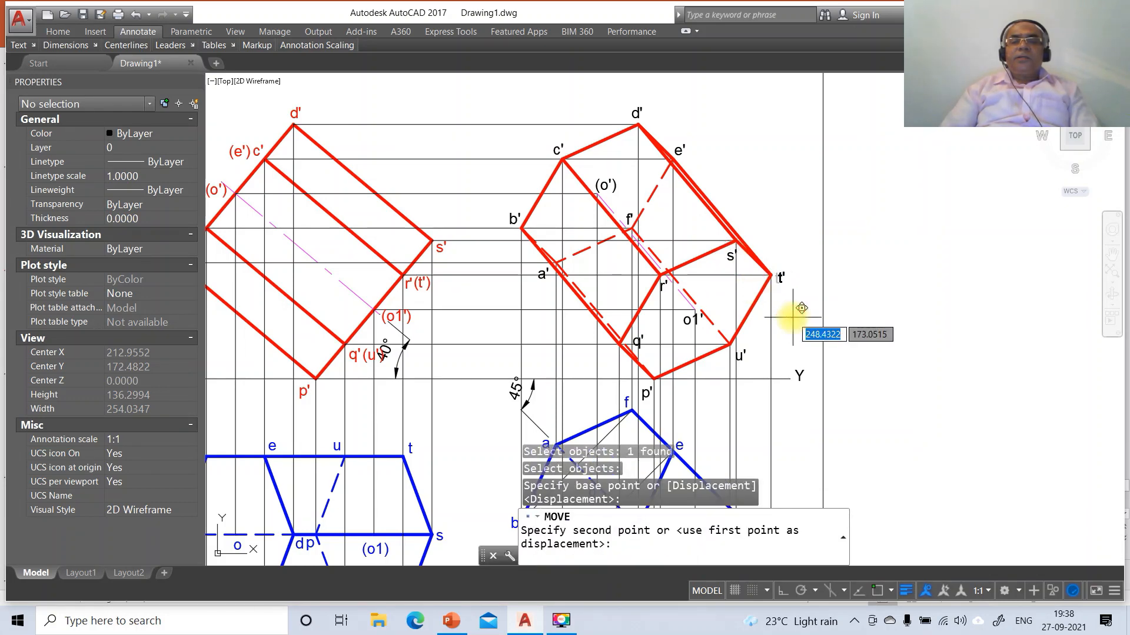
click(792, 314)
- Move the label o1' slightly left, near the lower axis end in the third front view
key(Return)
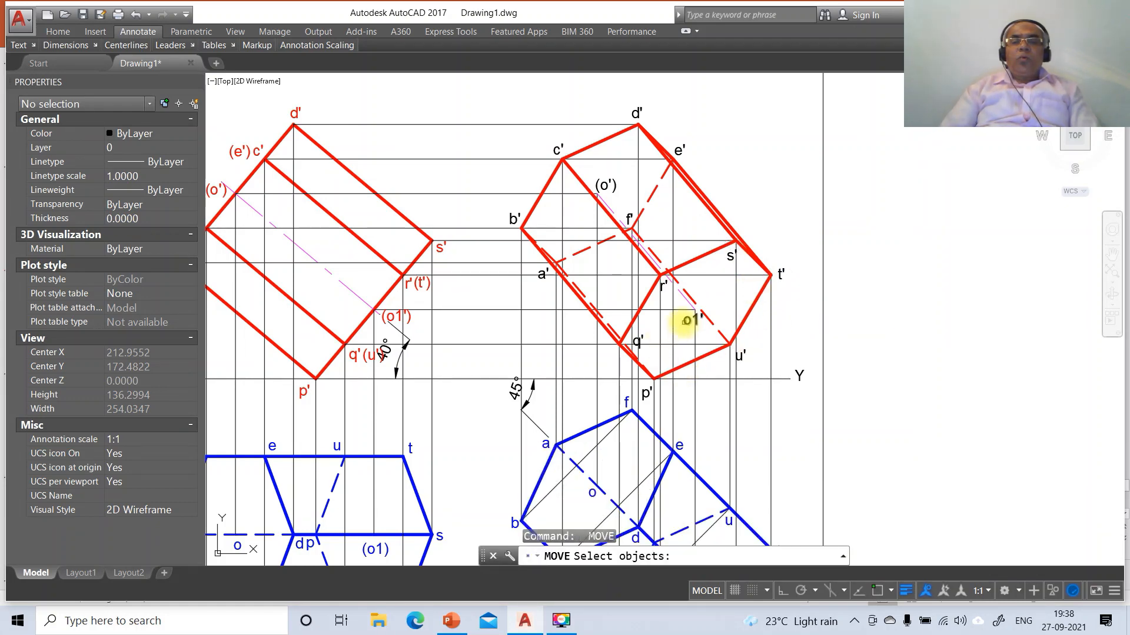
click(686, 321)
key(Return)
click(686, 321)
click(678, 321)
- Move the label u' left so it sits directly beneath its corner in the third front view
key(Return)
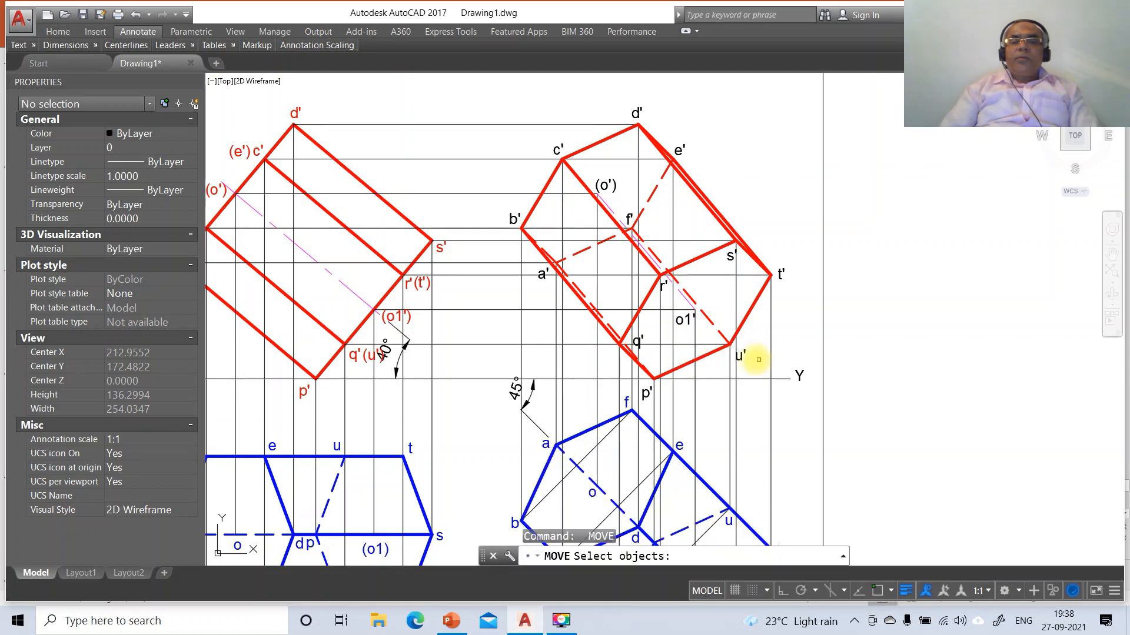
click(741, 355)
key(Return)
click(765, 373)
click(755, 371)
- Nudge the label p' slightly up, closer to its corner on the XY line in the third front view
key(Return)
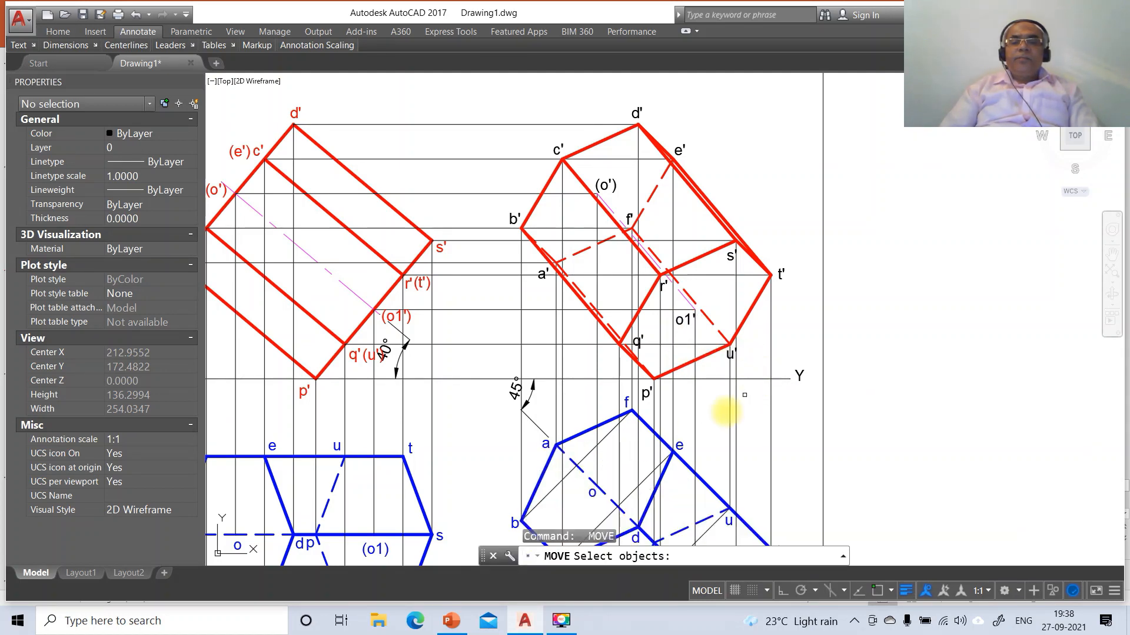
click(648, 400)
key(Return)
click(647, 400)
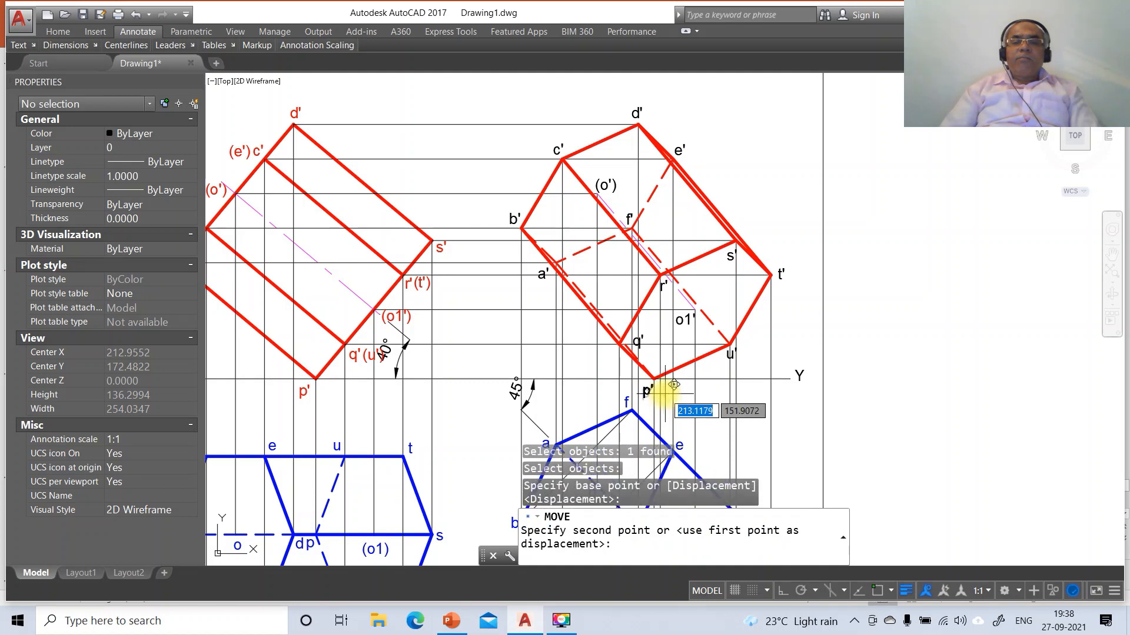
click(648, 395)
- Move the label q' down and left so it sits outside the outline, just below its corner in the third front view
key(Return)
click(639, 344)
key(Return)
click(661, 363)
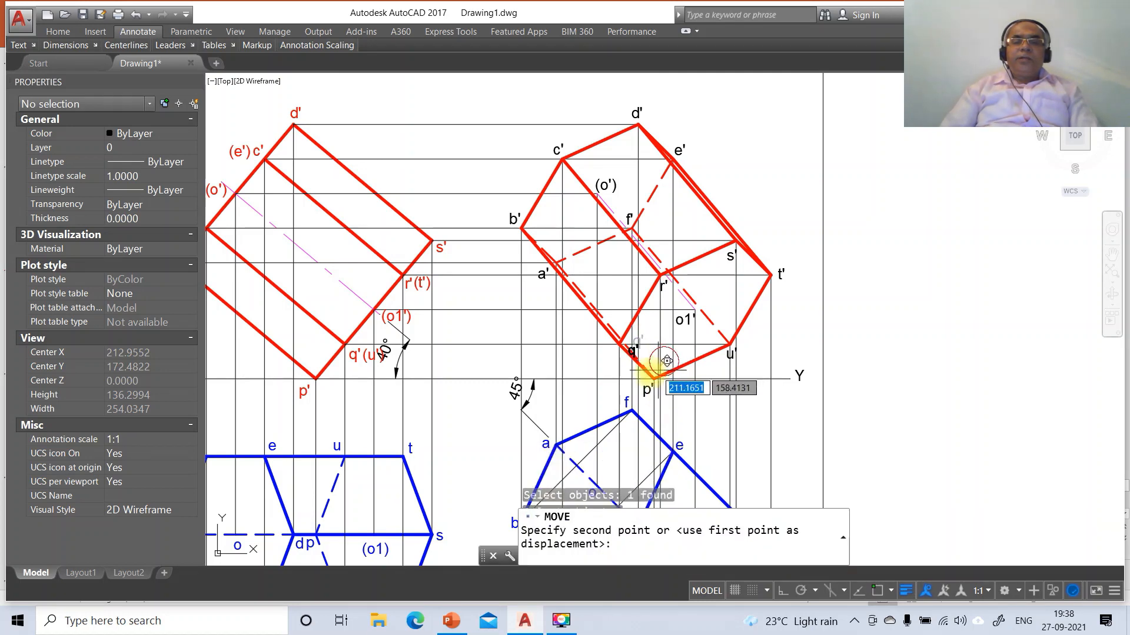
click(633, 375)
- Assign all fourteen corner and axis labels of the third front view to the red layer used for the other front-view labels
click(541, 274)
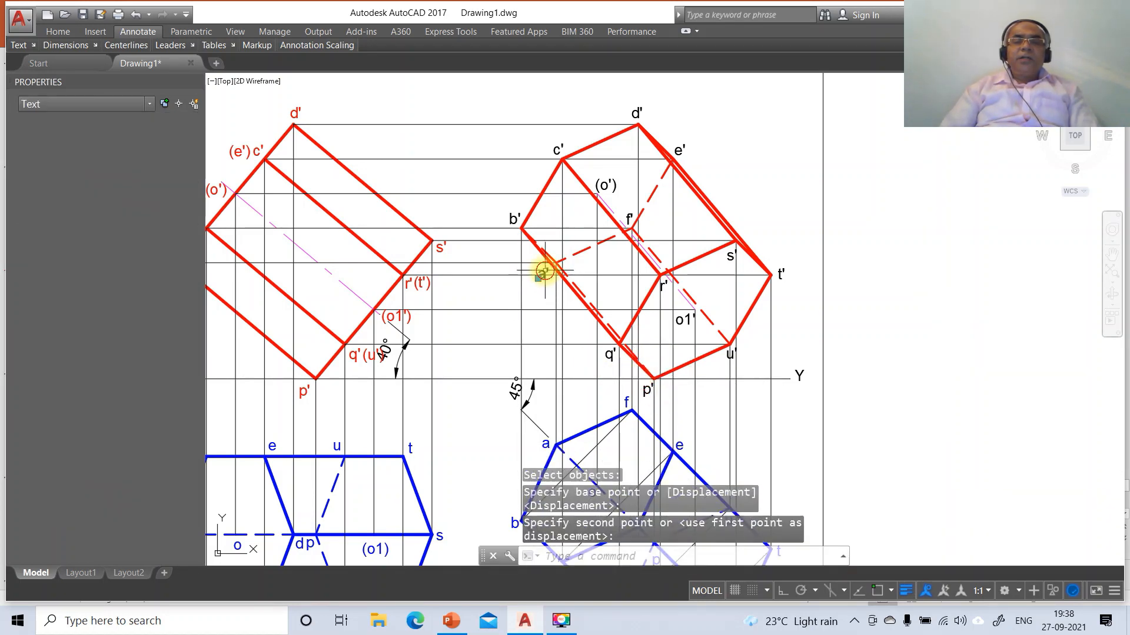
click(513, 221)
click(557, 150)
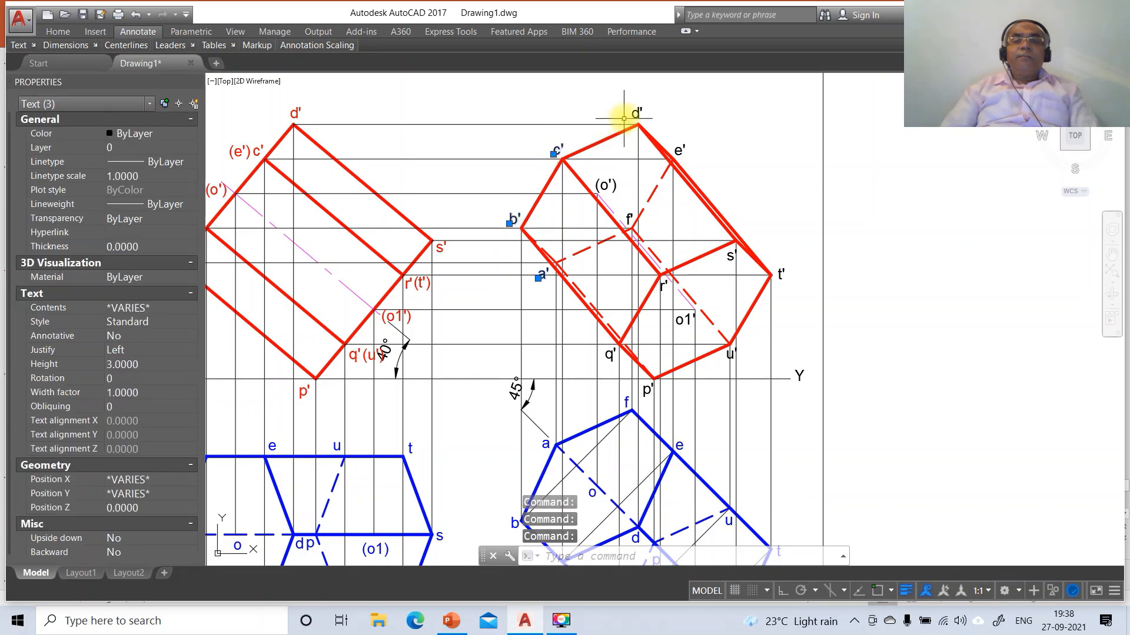
click(679, 150)
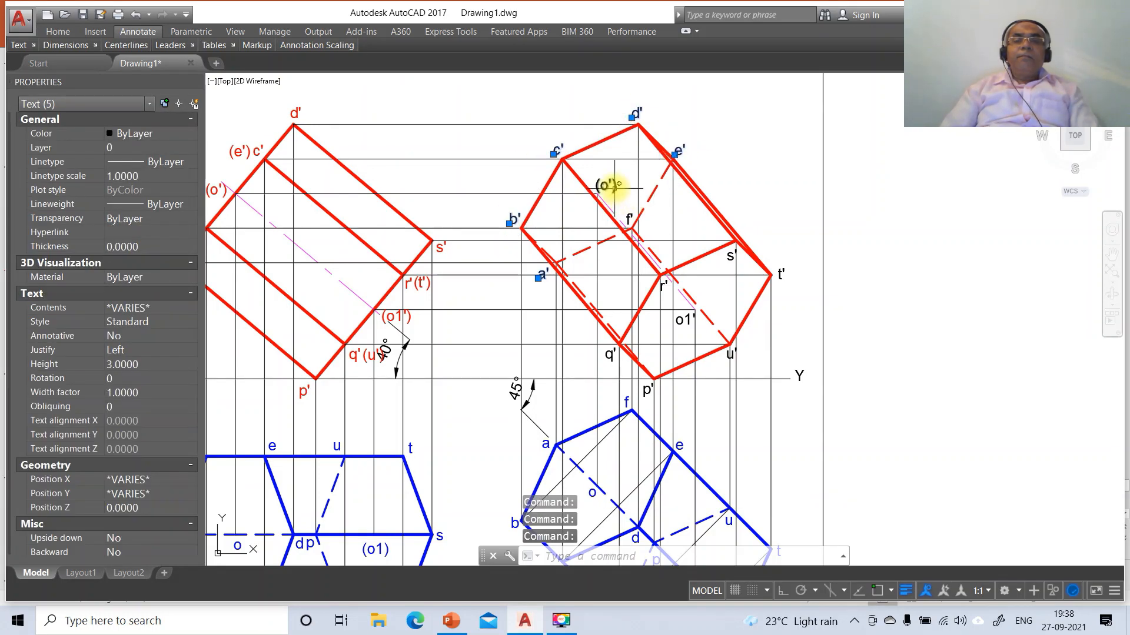
click(617, 184)
click(628, 220)
click(662, 282)
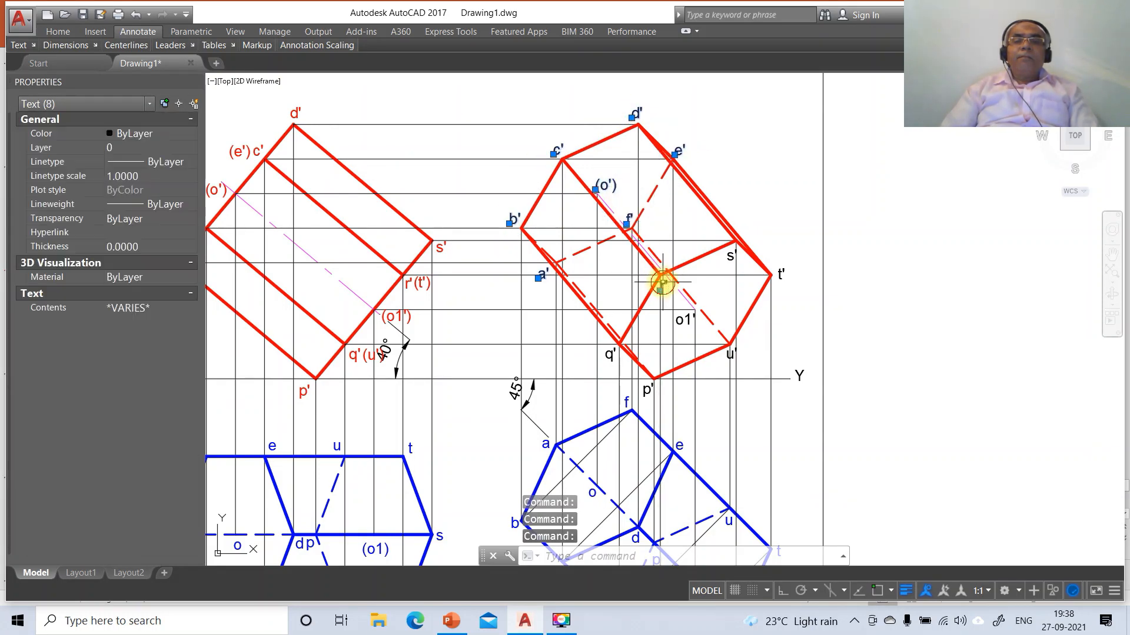
click(780, 273)
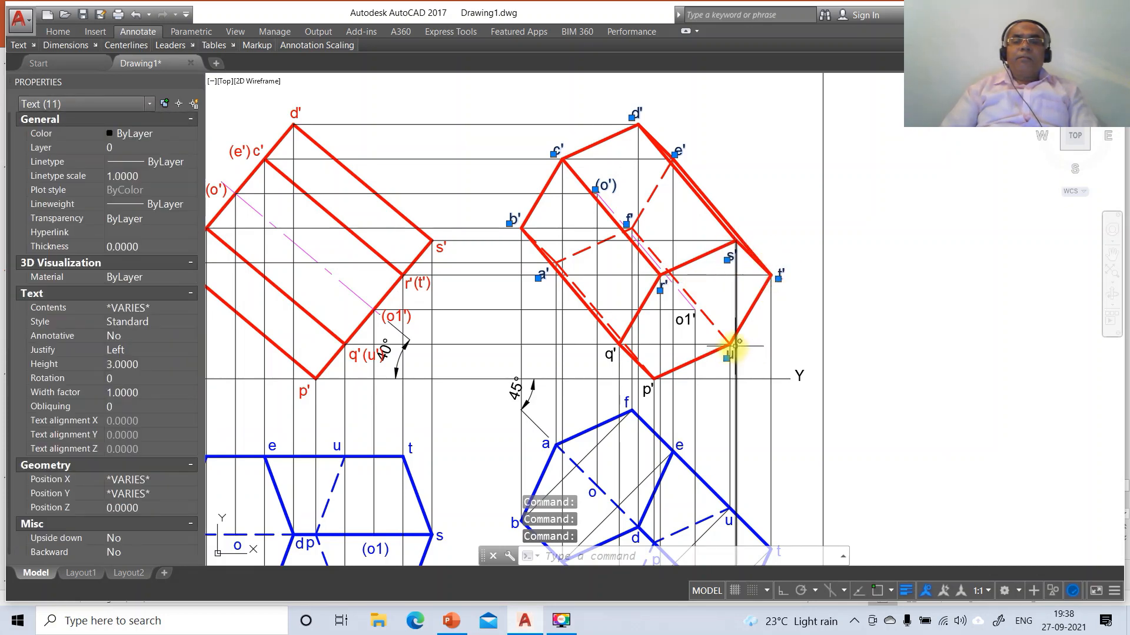
click(682, 320)
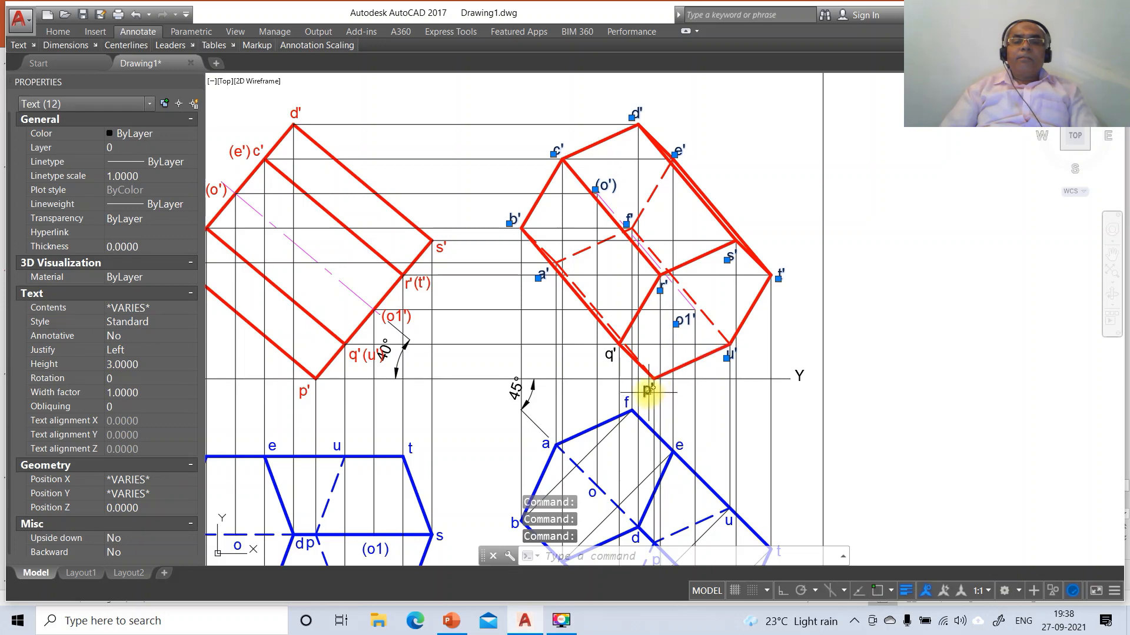
click(610, 357)
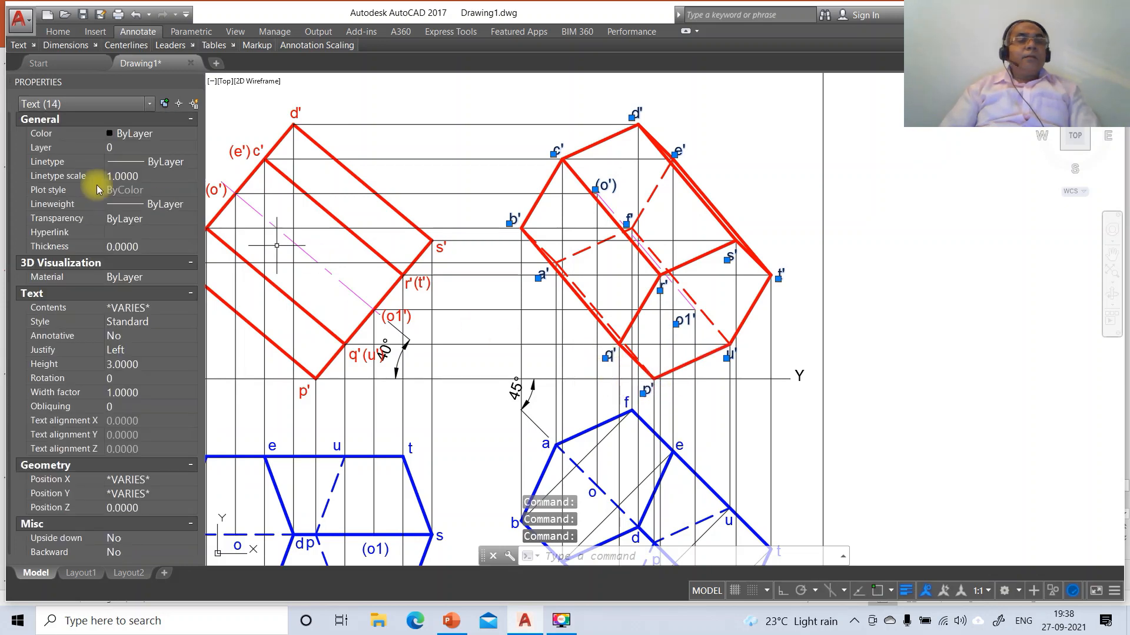
click(48, 151)
click(135, 159)
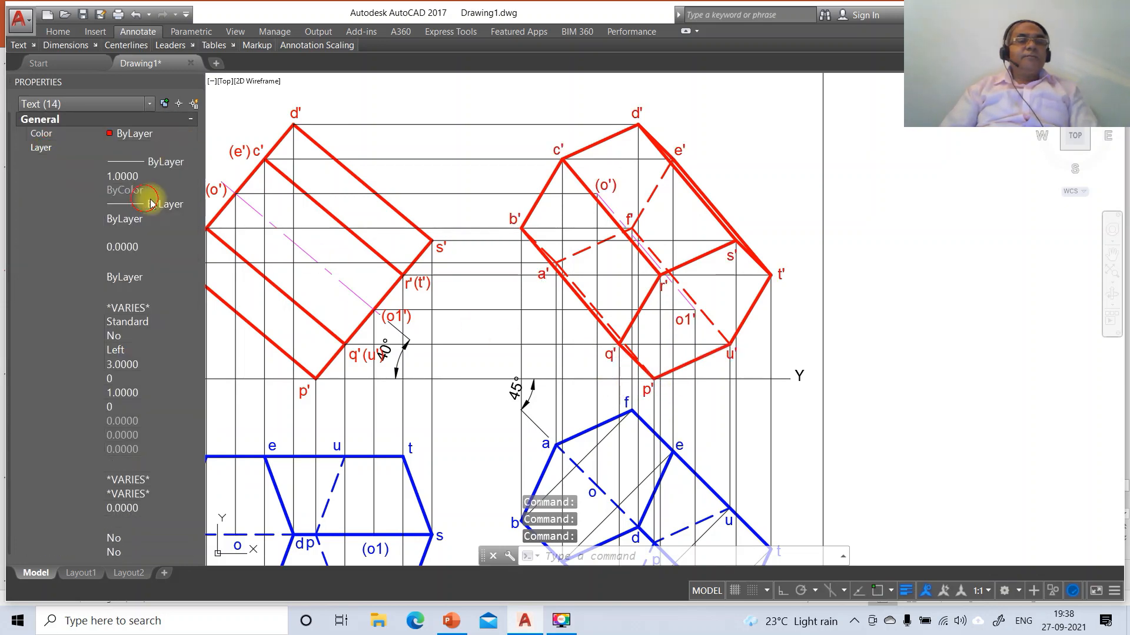
key(Escape)
key(Escape)
key(Escape)
- Move the label Y slightly left, closer to the end of the XY reference line
text(m)
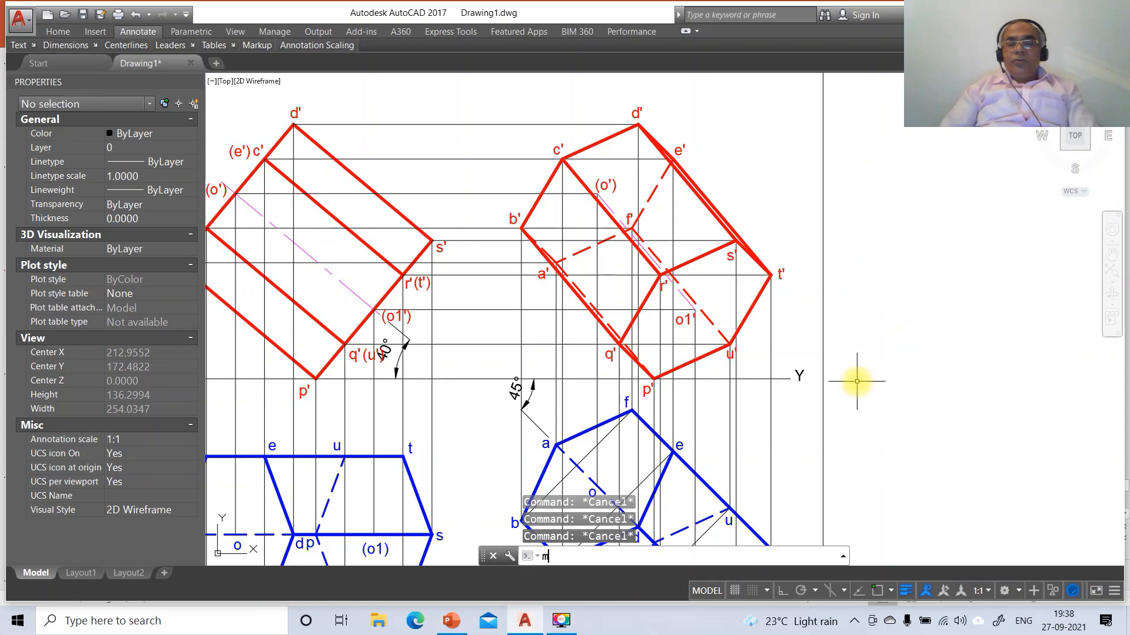
key(Return)
click(801, 379)
key(Return)
click(822, 396)
click(825, 385)
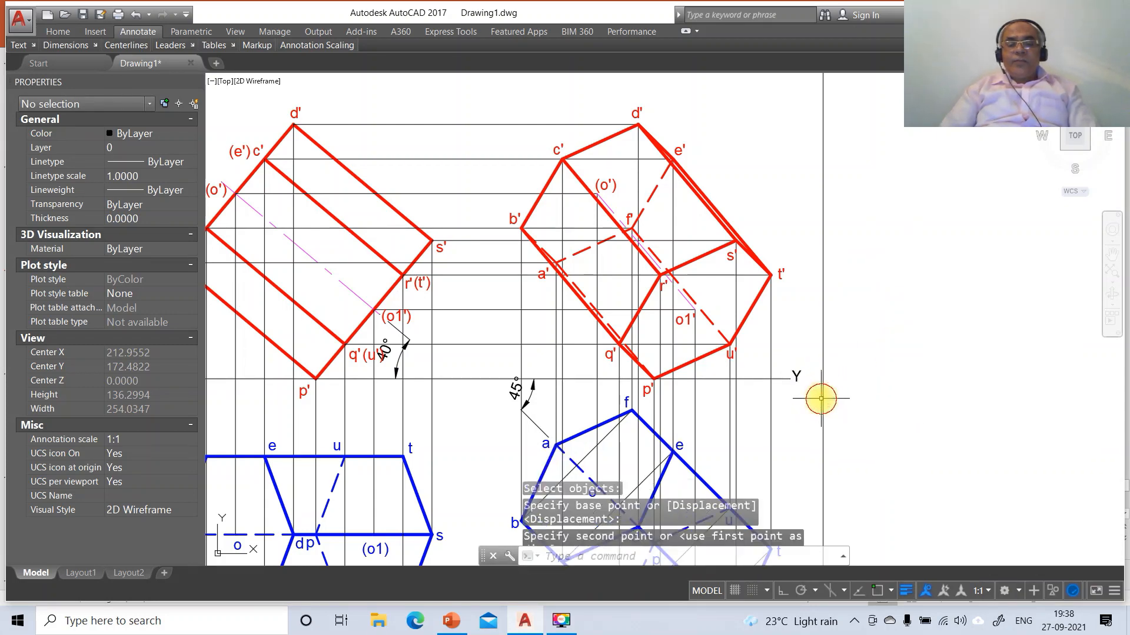
- Return to the overall view and frame all three stages of projections in a zoom window to review the labelled drawing
text(z)
key(Return)
text(p)
key(Return)
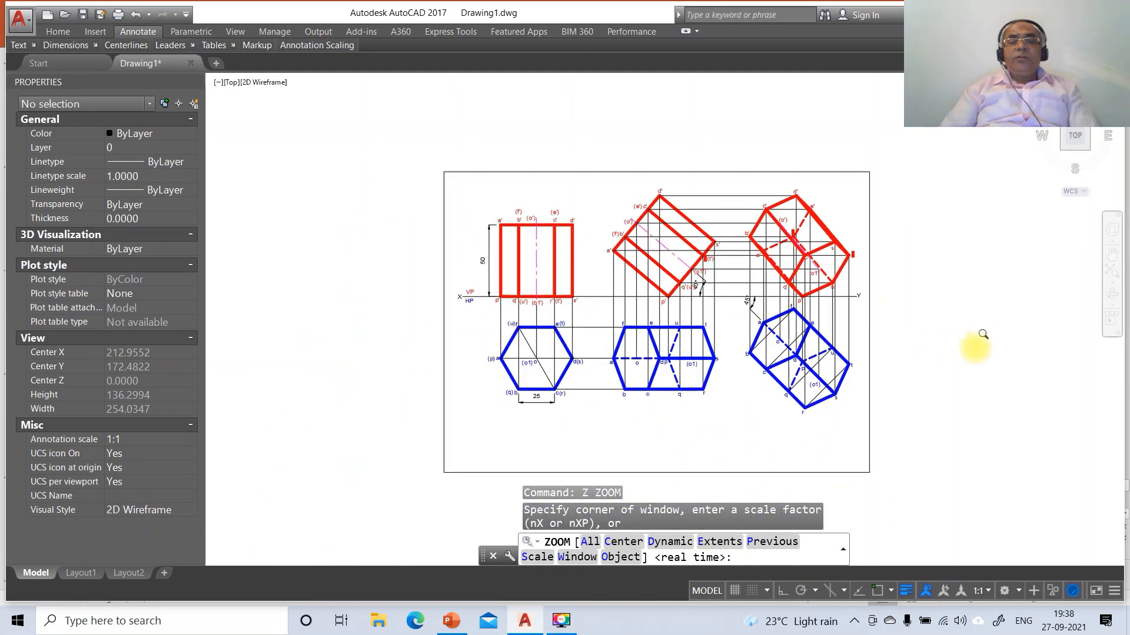
key(Escape)
key(Escape)
text(z)
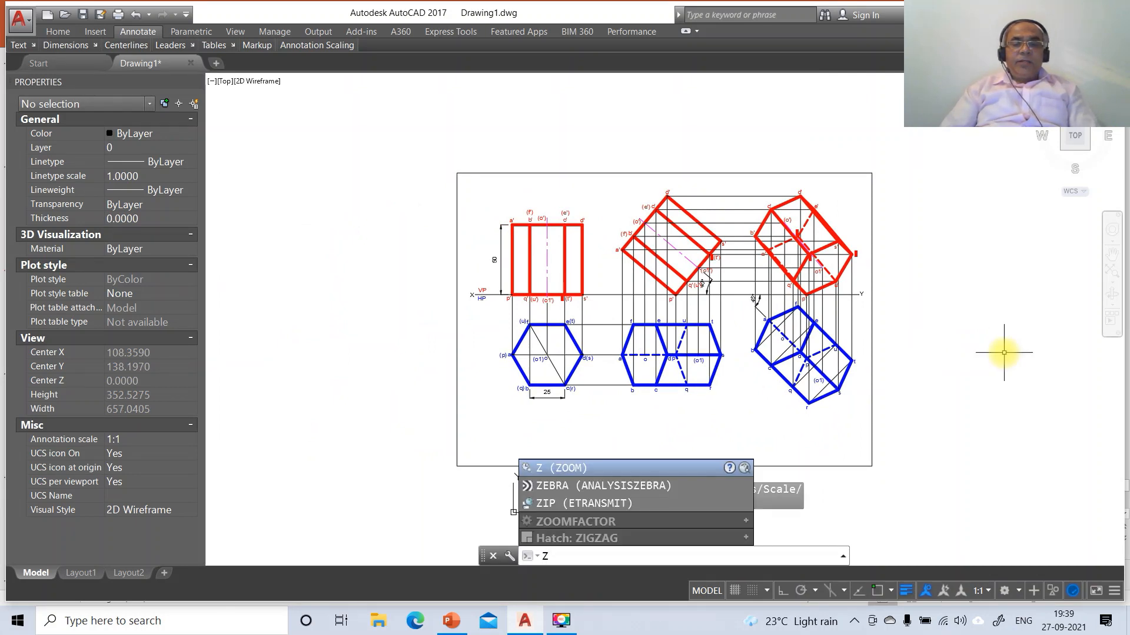
key(Return)
text(w)
key(Return)
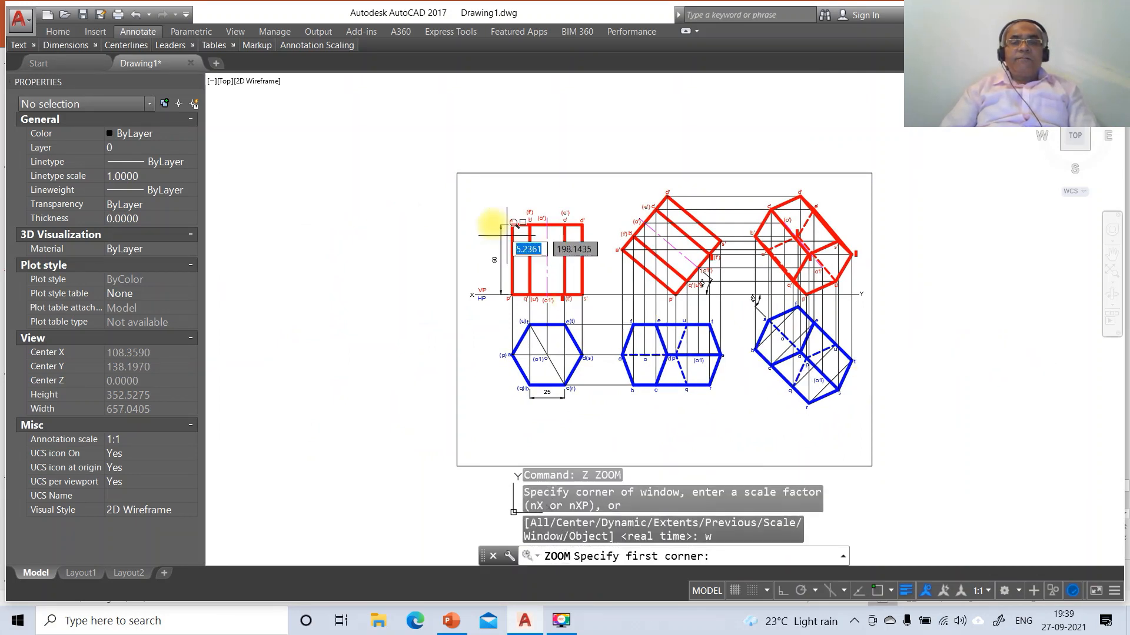
click(464, 179)
click(859, 431)
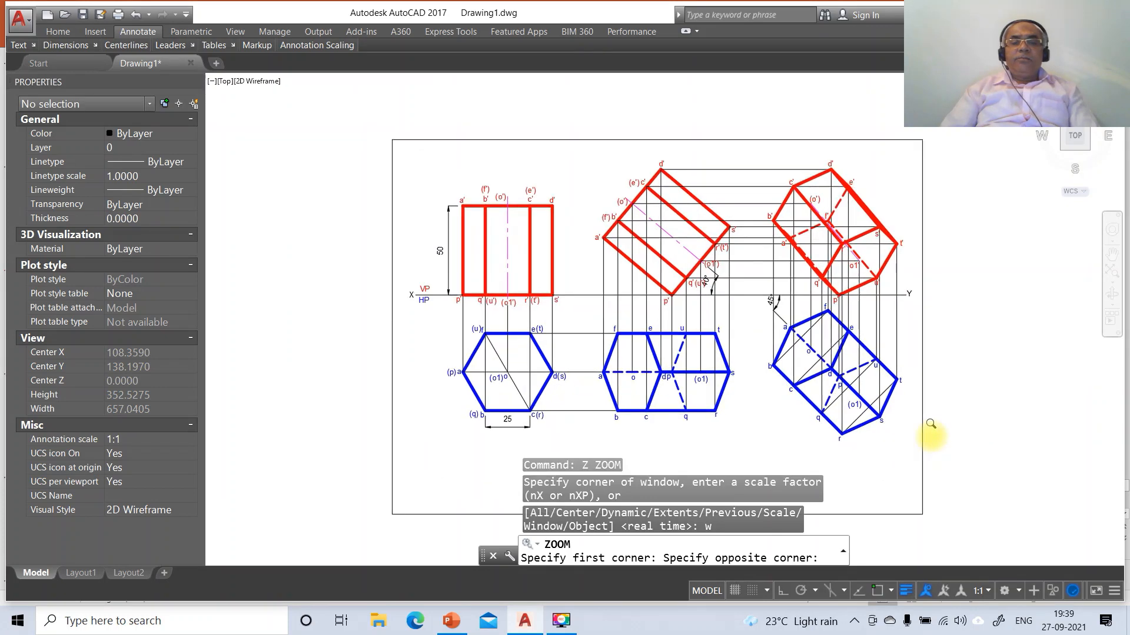
key(Escape)
key(Escape)
key(Escape)
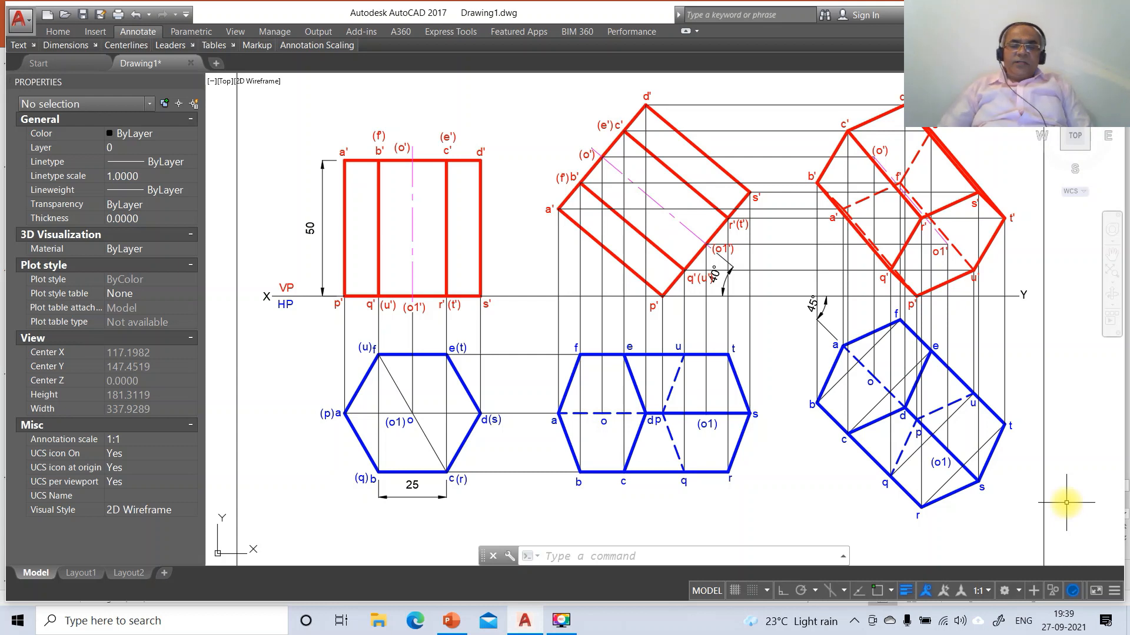
- Switch to PowerPoint to compare the drawing with the FINAL SOLUTION slide, and return to AutoCAD
click(450, 620)
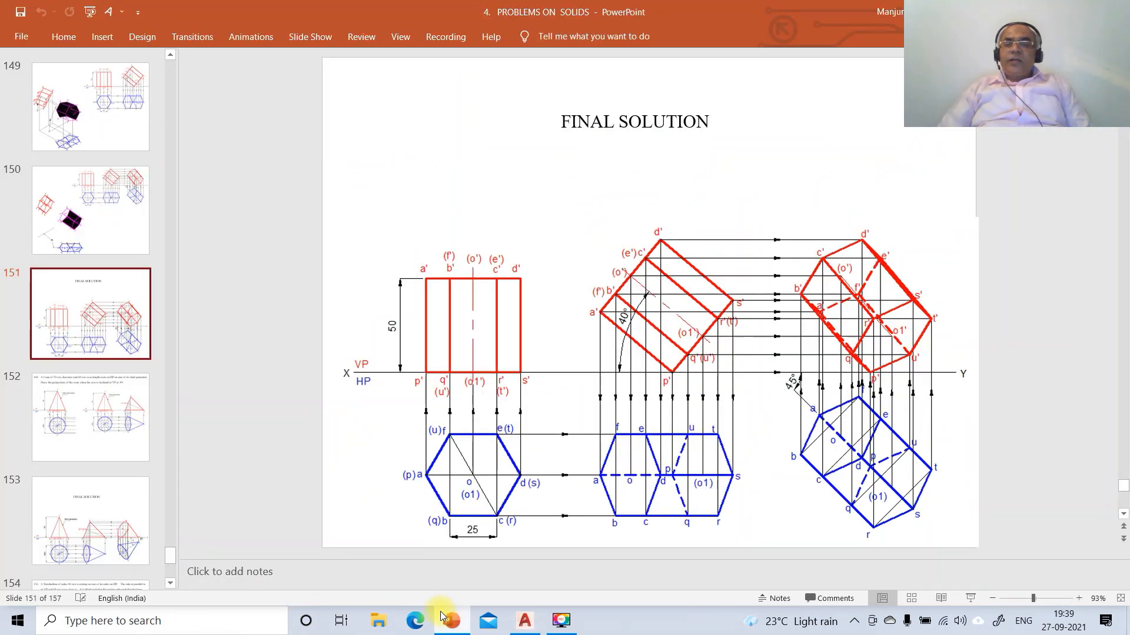
click(524, 621)
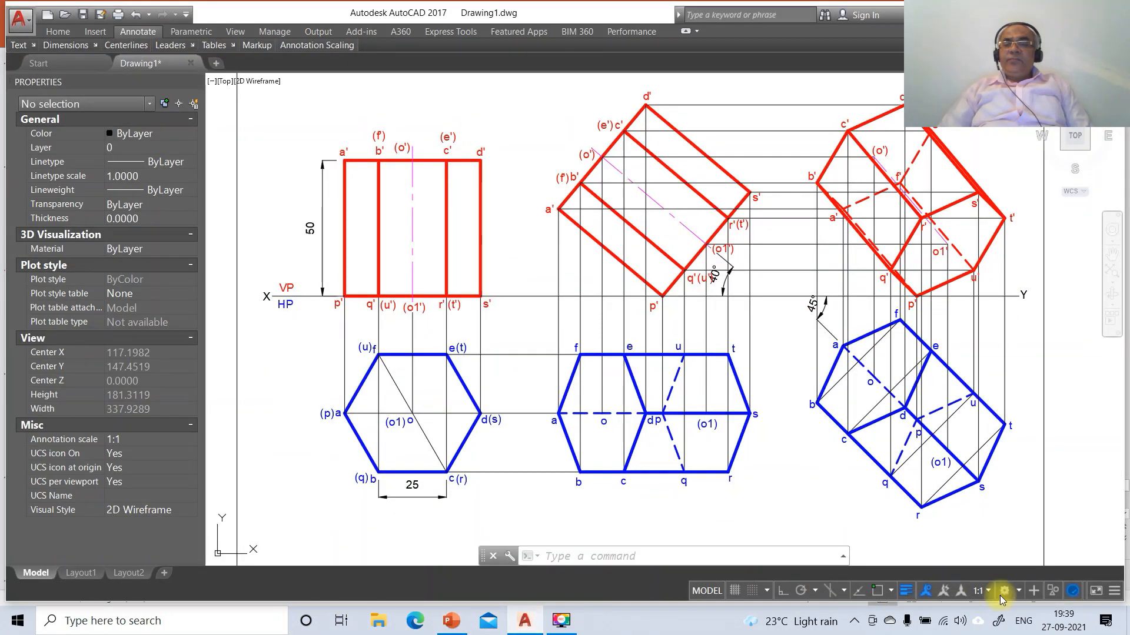